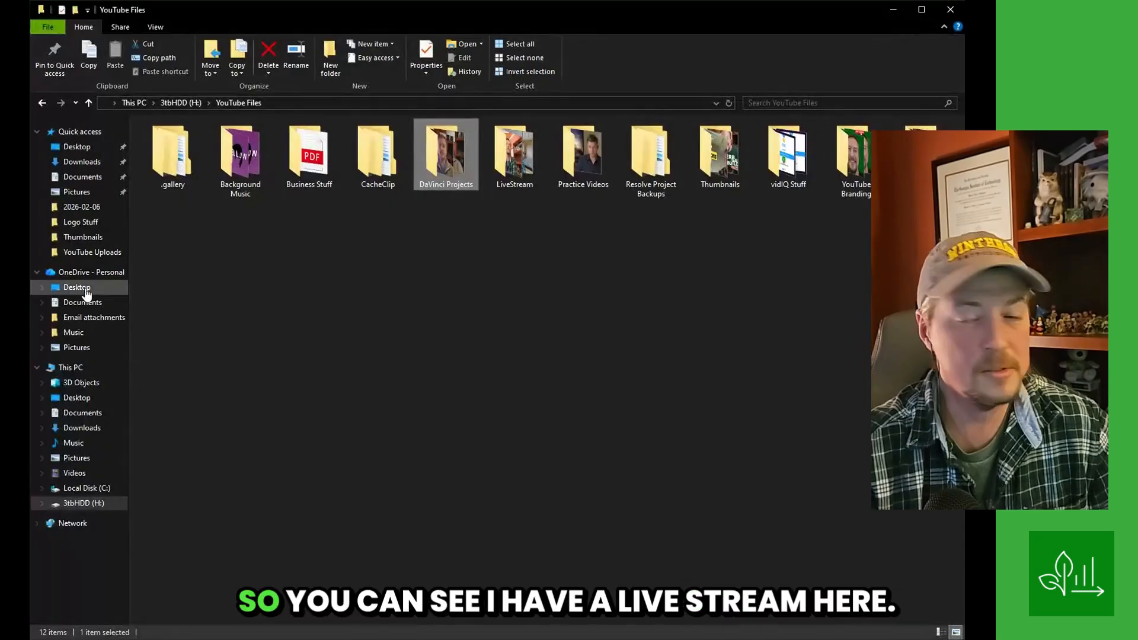
Open the LiveStream folder inside the YouTube Files folder.
{"action": "double_click", "coordinate": [510, 155]}
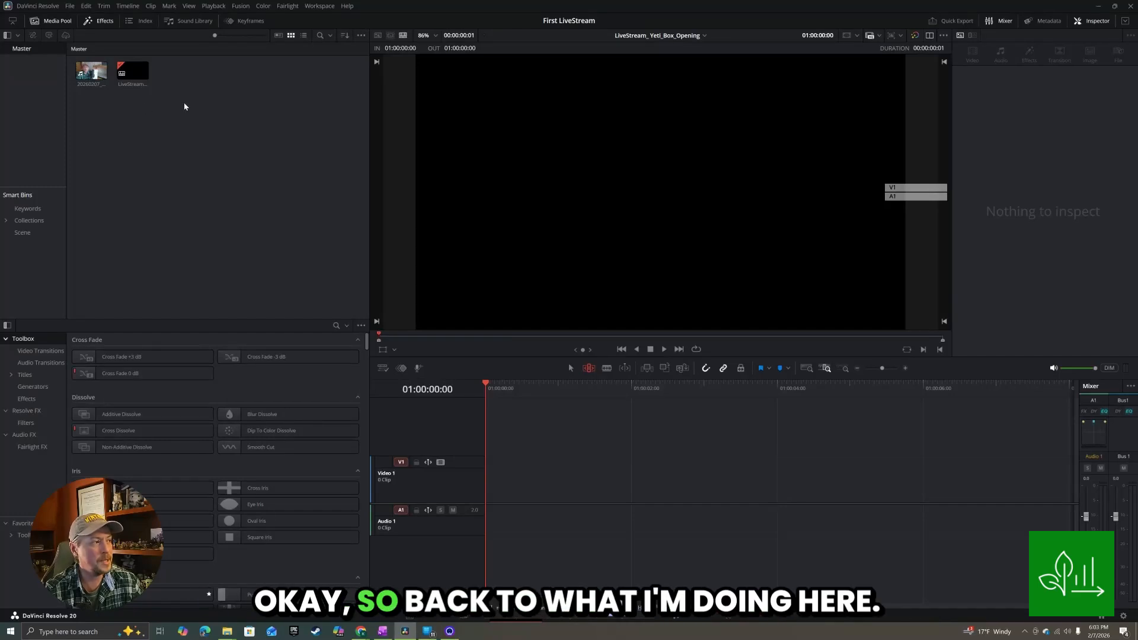
{"action": "left_click", "coordinate": [91, 72]}
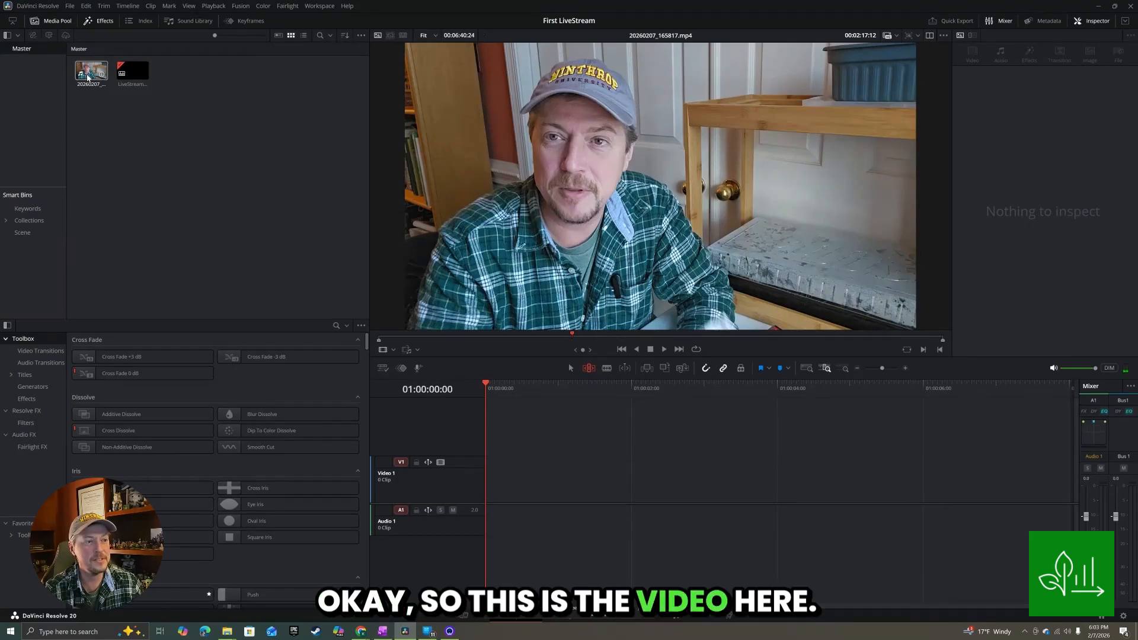
{"action": "left_click", "coordinate": [70, 6]}
{"action": "mouse_move", "coordinate": [86, 124]}
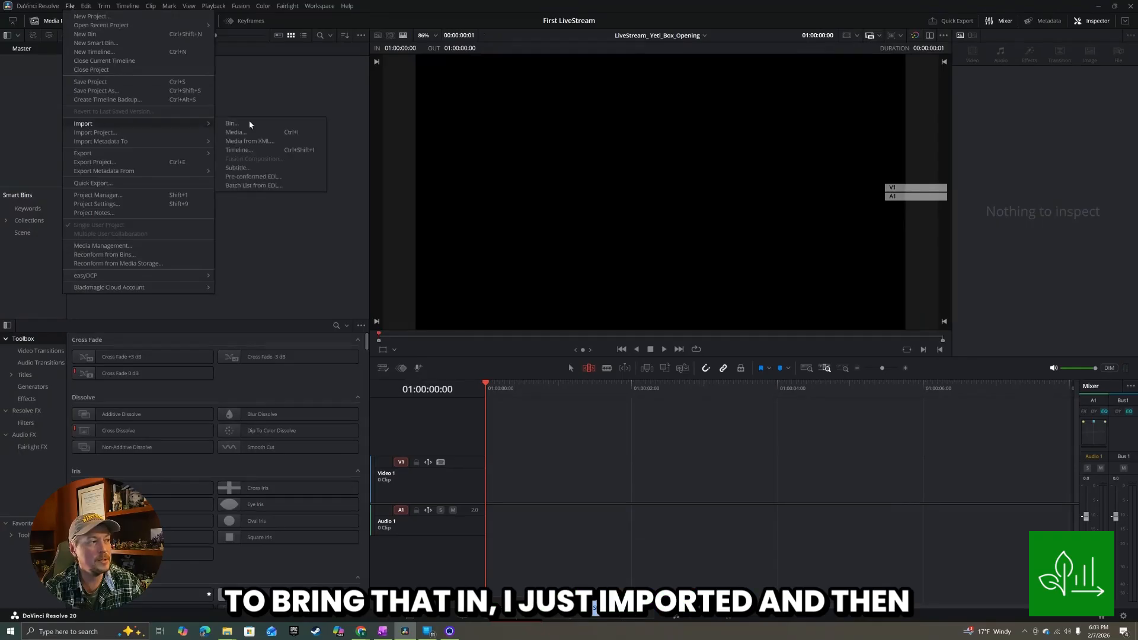
{"action": "left_click", "coordinate": [241, 136]}
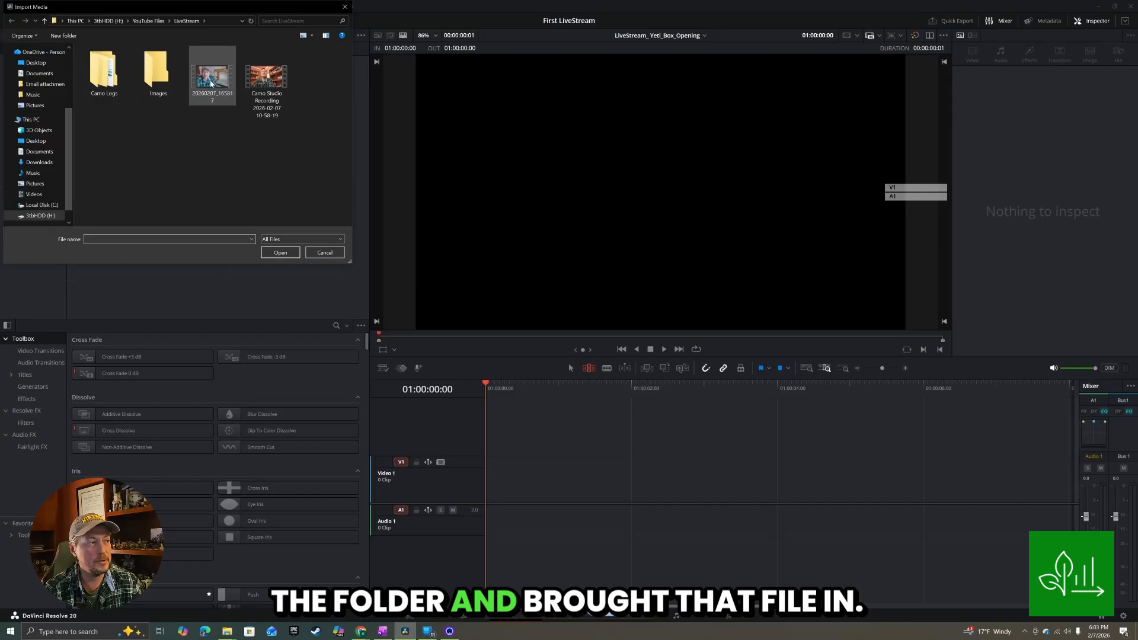
{"action": "left_click", "coordinate": [324, 253]}
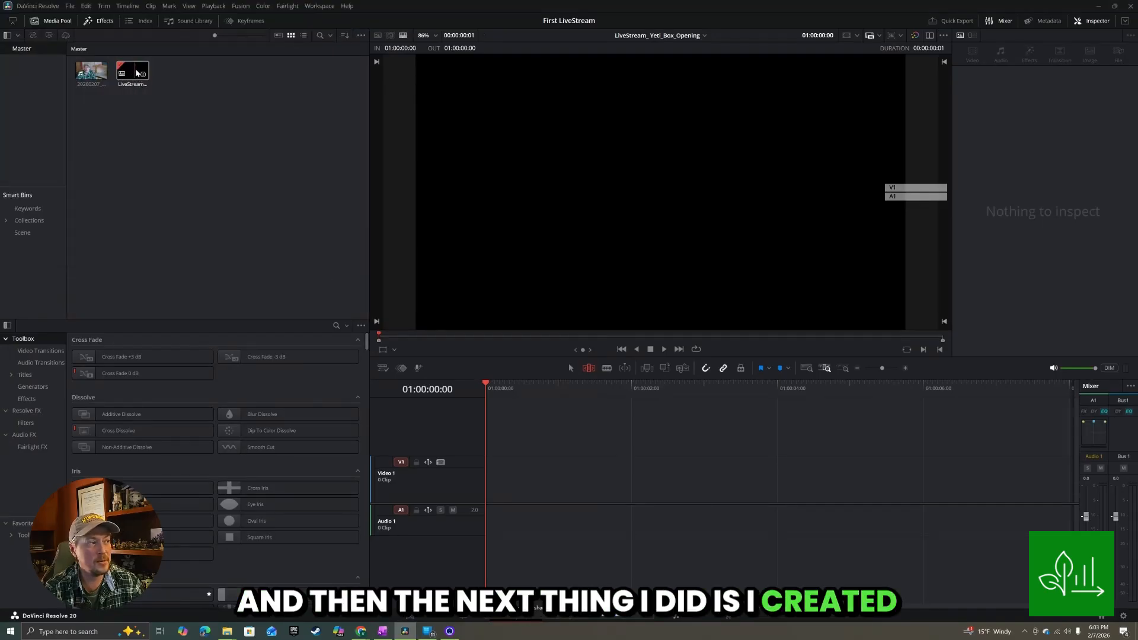
{"action": "right_click", "coordinate": [137, 127]}
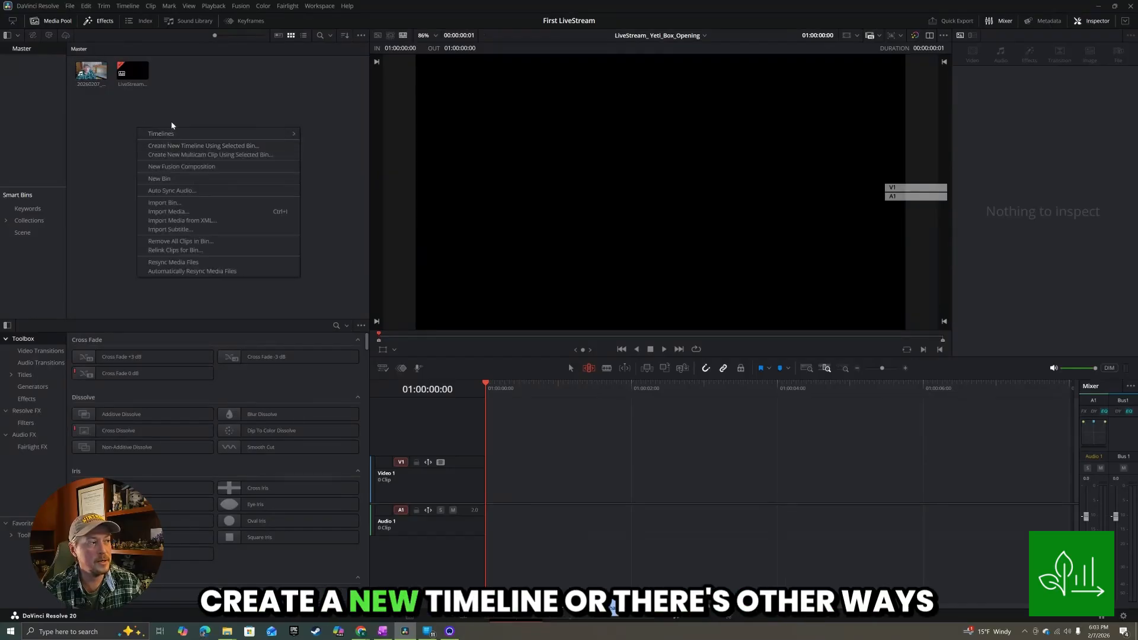
{"action": "mouse_move", "coordinate": [297, 128]}
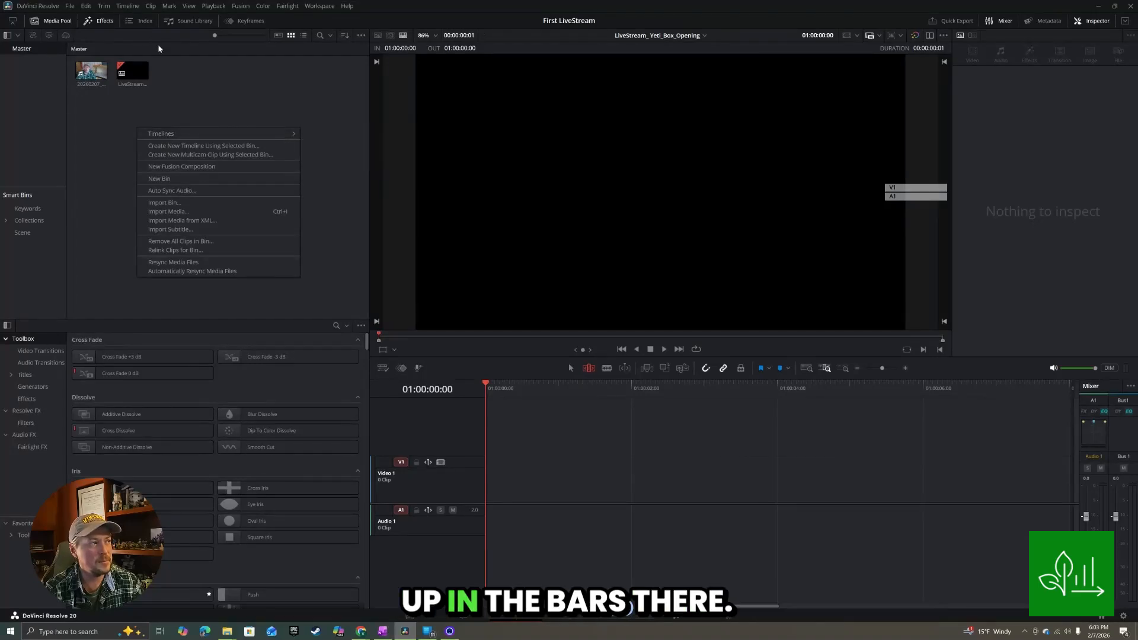
{"action": "left_click", "coordinate": [204, 89]}
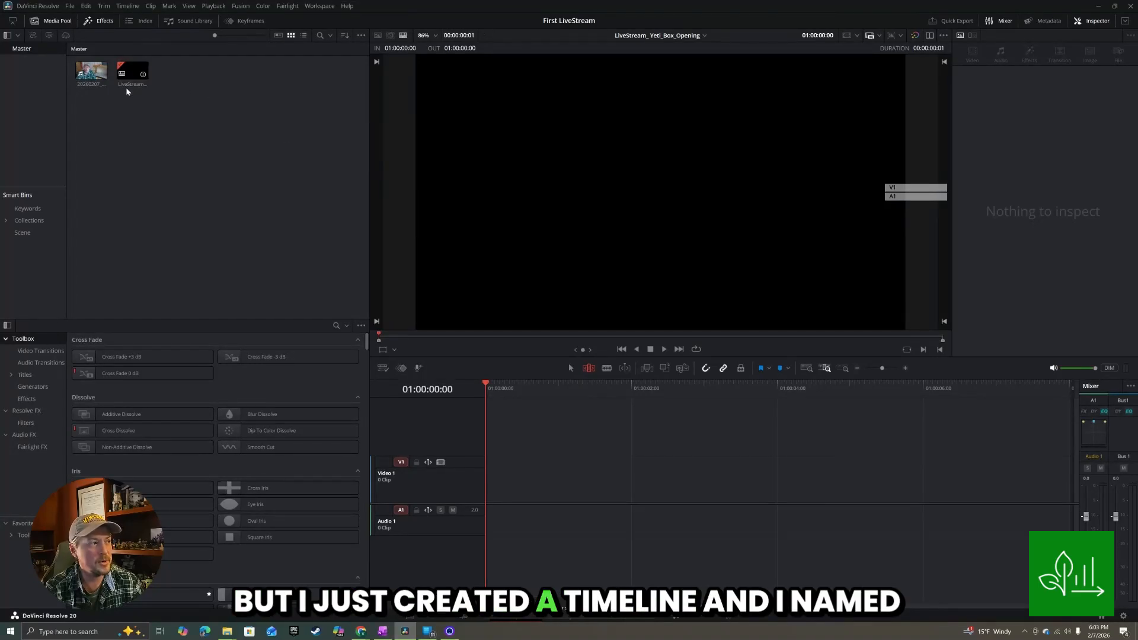
Show the source and timeline viewers side by side and insert 20260207_165817.mp4 into the LiveStream_Yeti_Box_Opening timeline.
{"action": "left_click", "coordinate": [131, 86]}
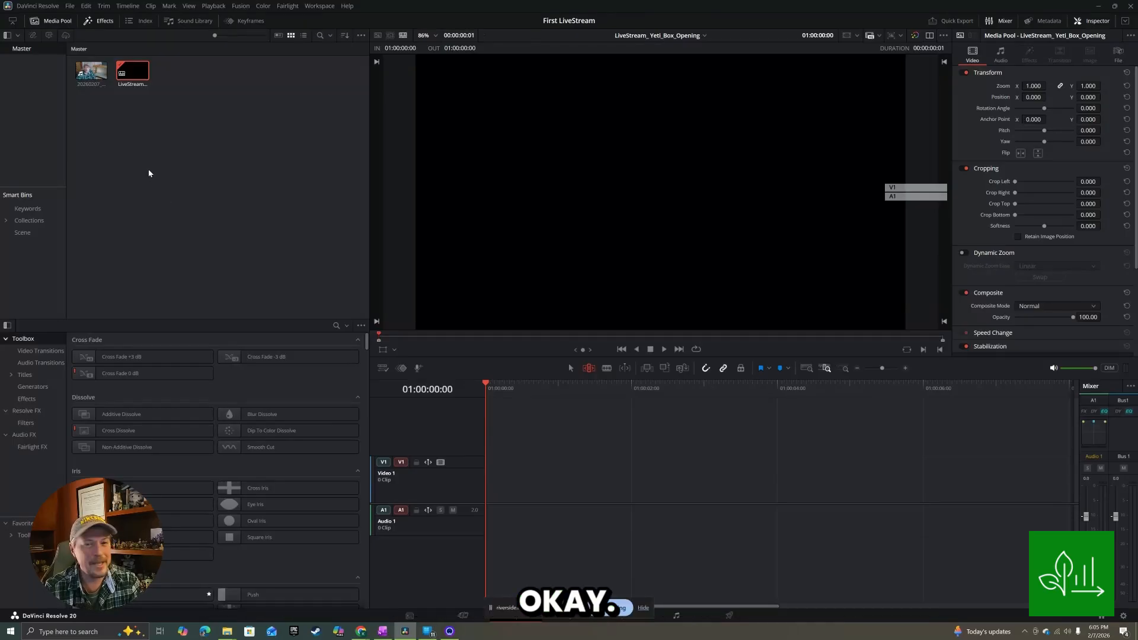
{"action": "left_click", "coordinate": [154, 131]}
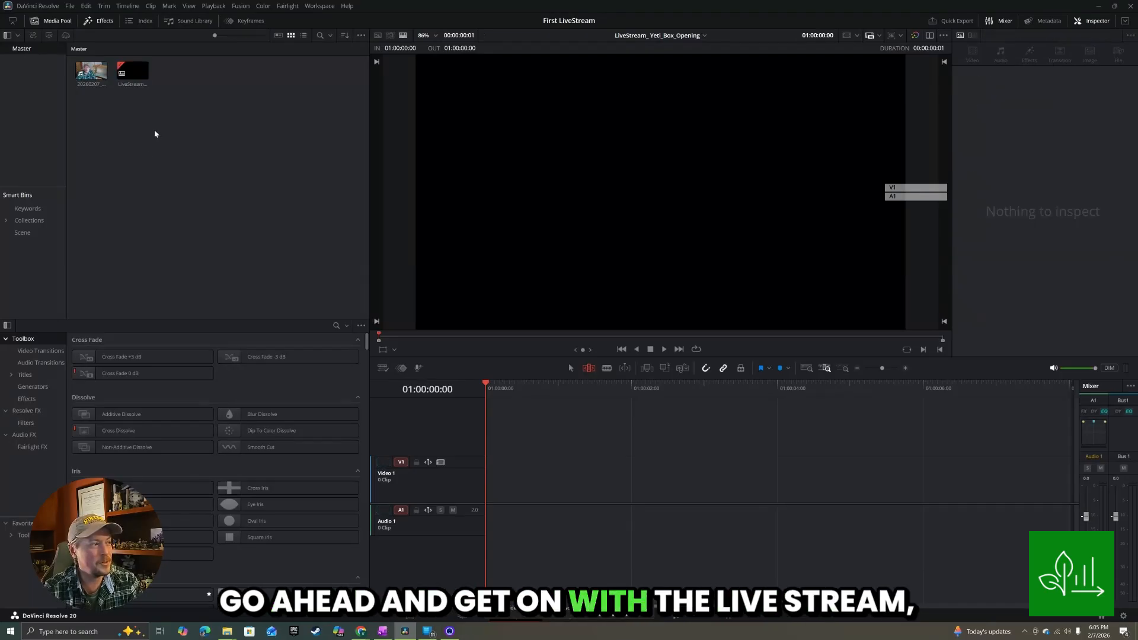
{"action": "left_click", "coordinate": [135, 79]}
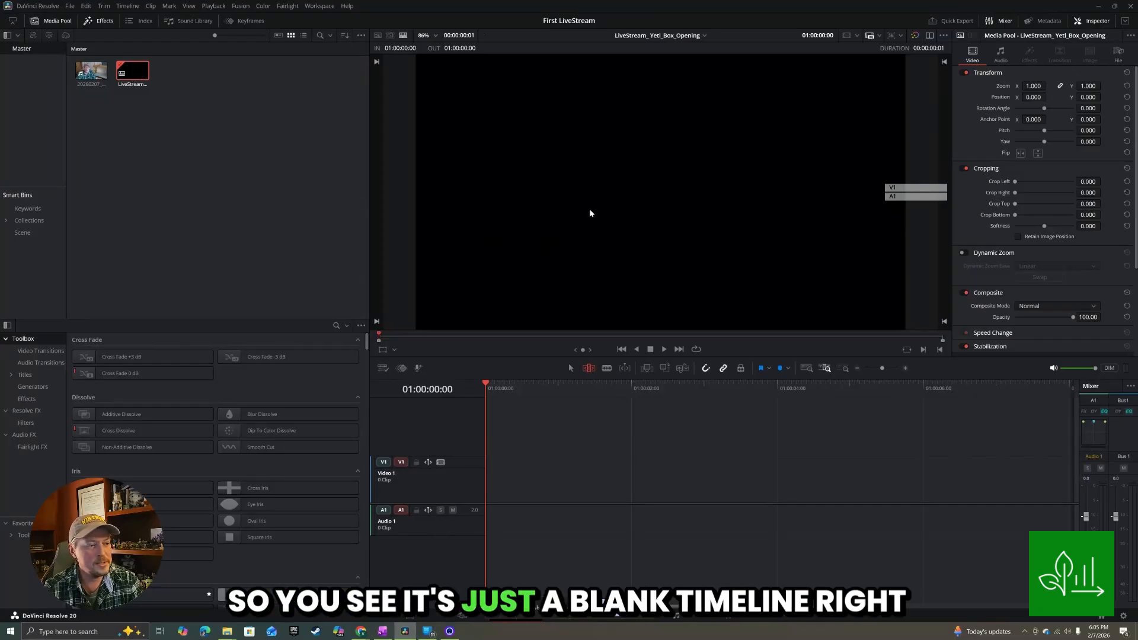
{"action": "left_click", "coordinate": [92, 76]}
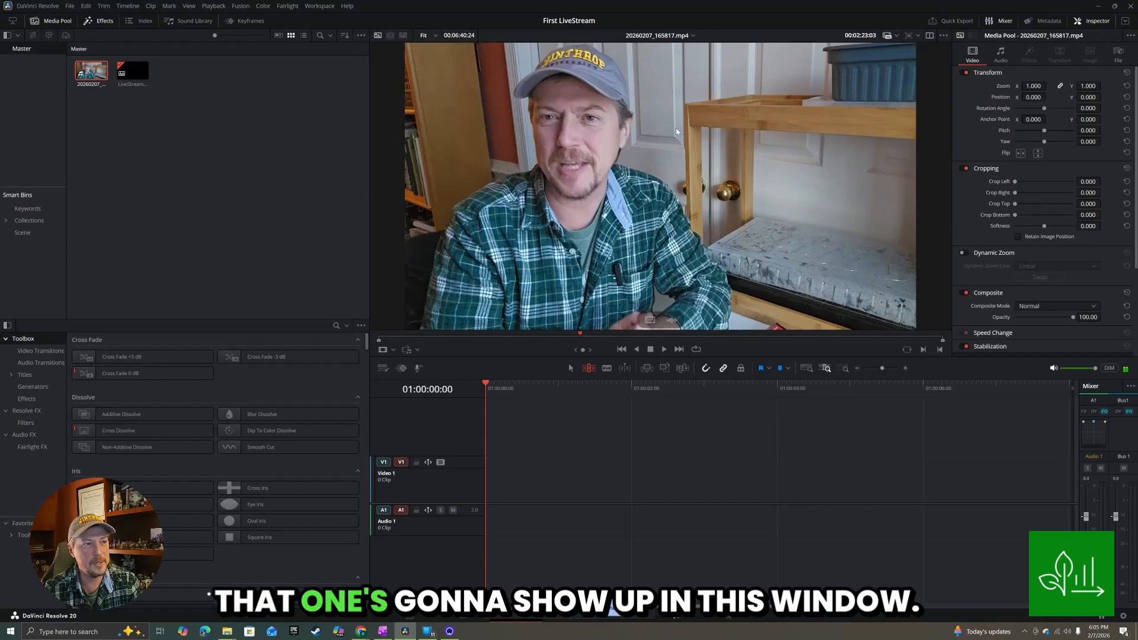
{"action": "left_click", "coordinate": [929, 36]}
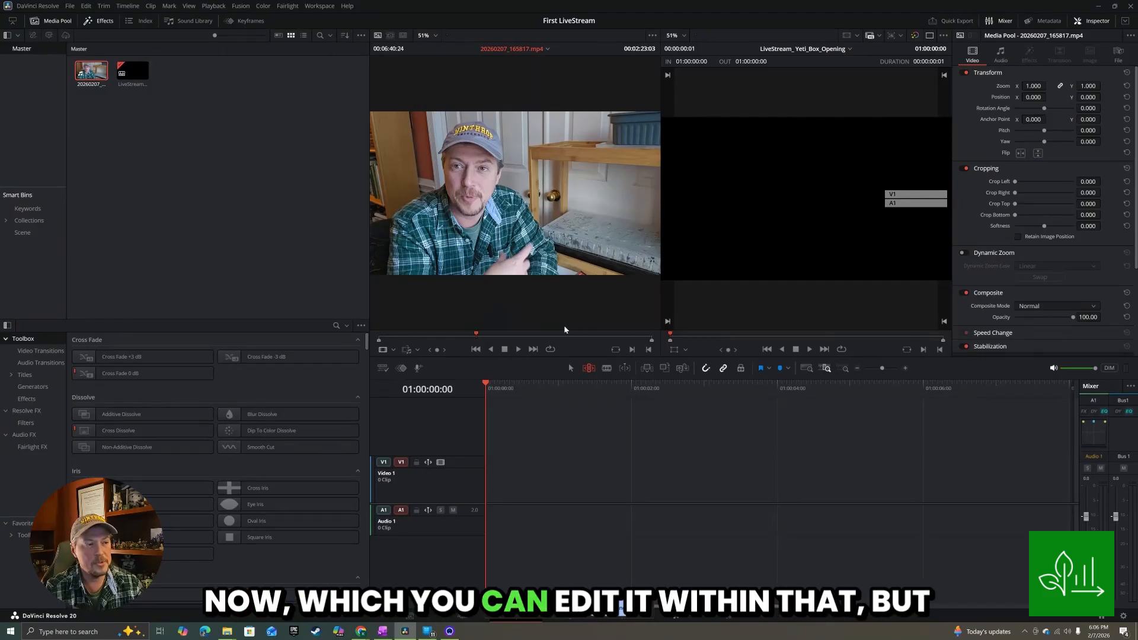
{"action": "left_click", "coordinate": [647, 369]}
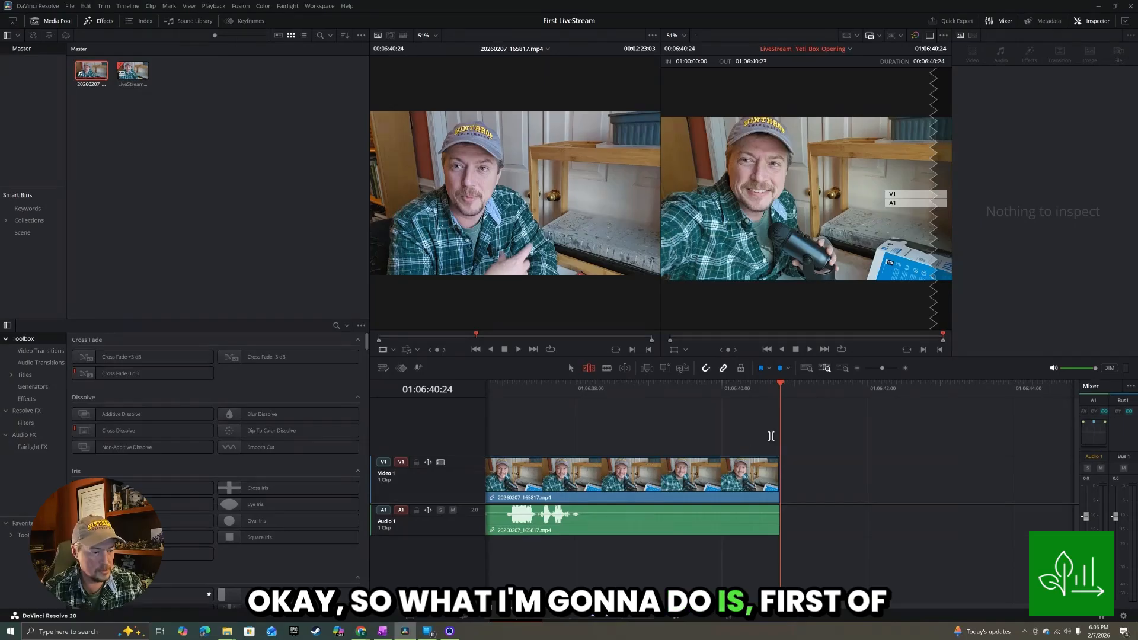
Normalize the timeline clip's audio with the Sample Peak Program mode and a target level of -10.0 dBFS.
{"action": "left_click", "coordinate": [649, 522]}
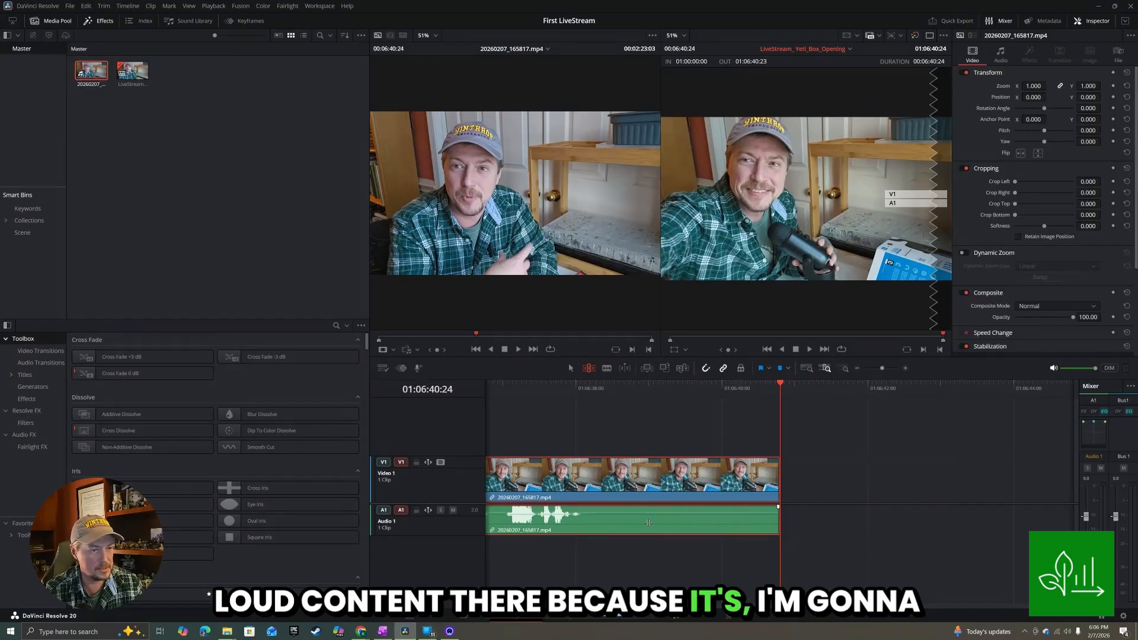
{"action": "right_click", "coordinate": [648, 523]}
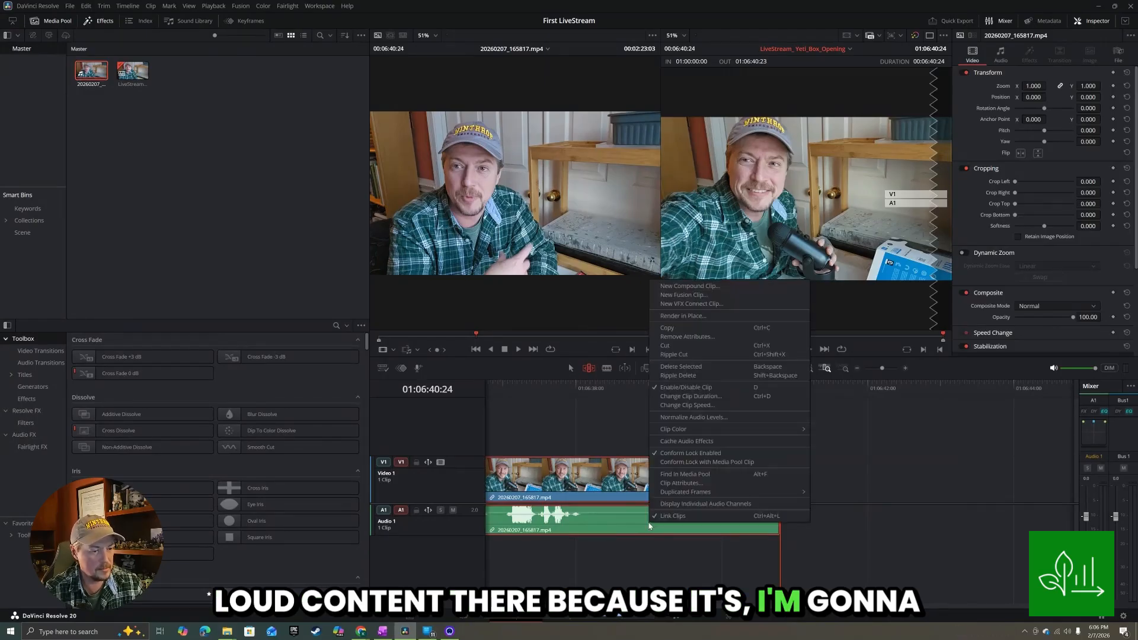
{"action": "left_click", "coordinate": [676, 418]}
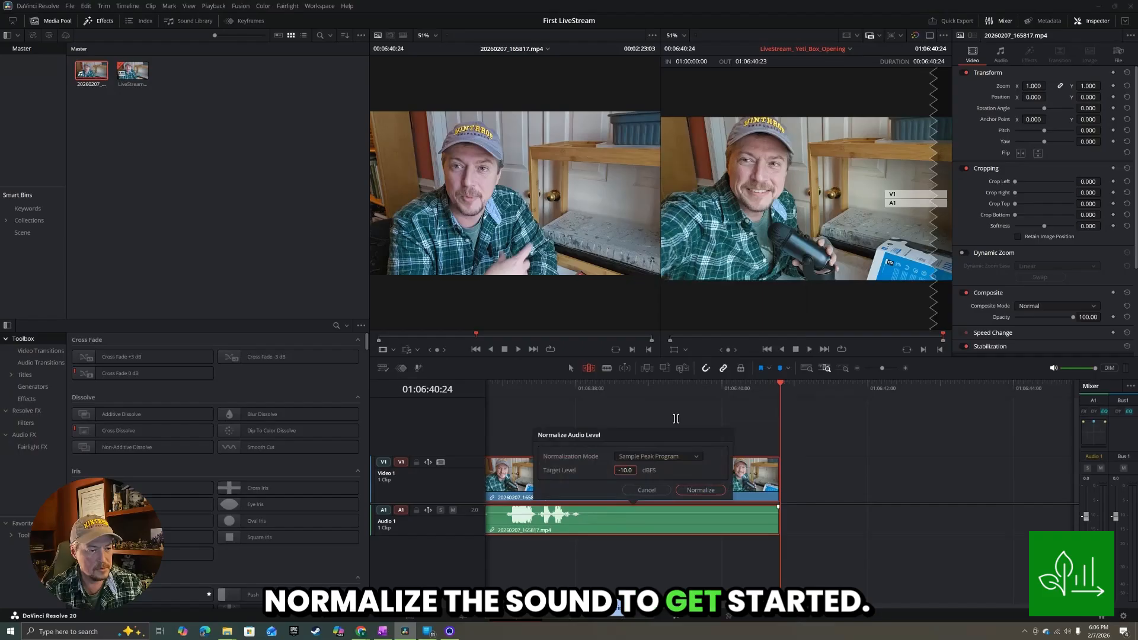
{"action": "left_click", "coordinate": [701, 491]}
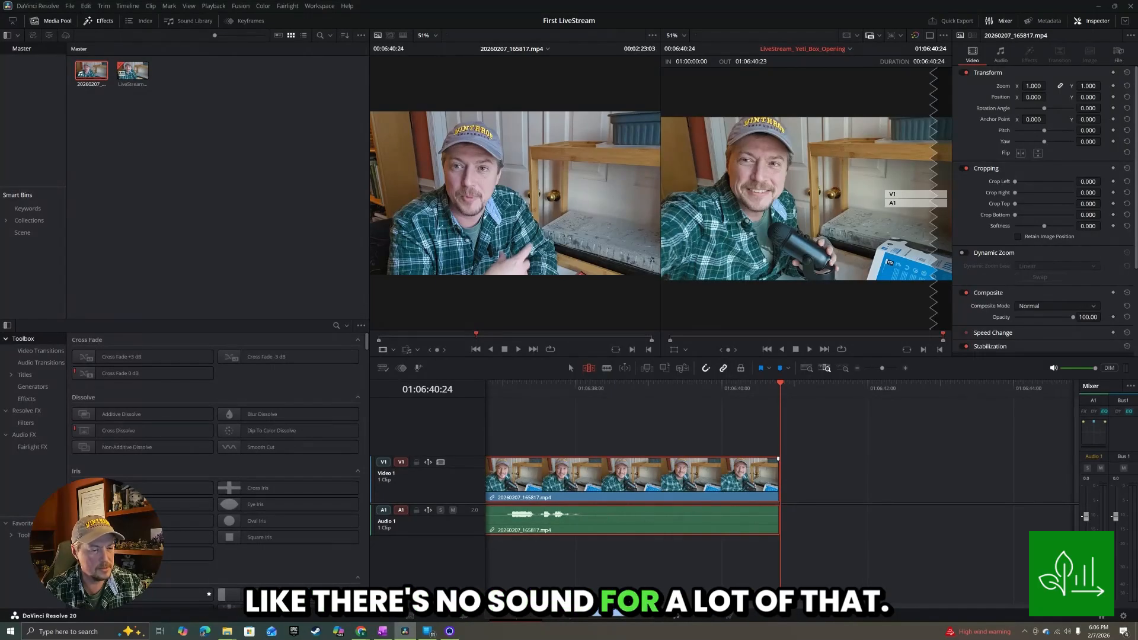
Fit the entire clip in the timeline view and return the playhead to the start at 01:00:00:00.
{"action": "left_click_drag", "start_coordinate": [780, 386], "coordinate": [445, 427]}
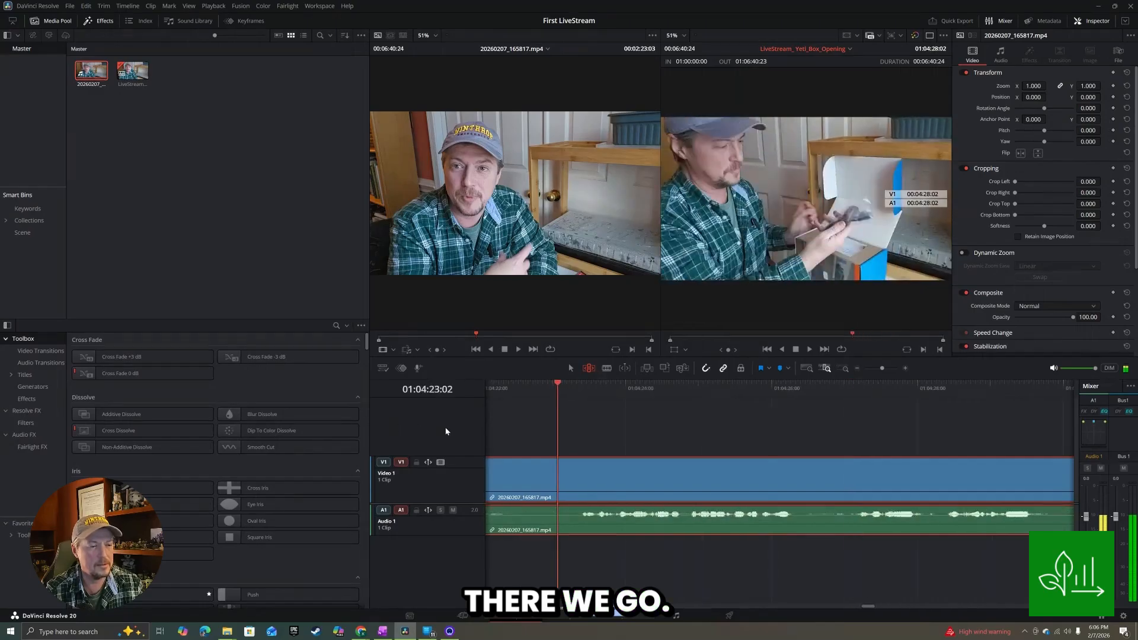
{"action": "left_click", "coordinate": [825, 369]}
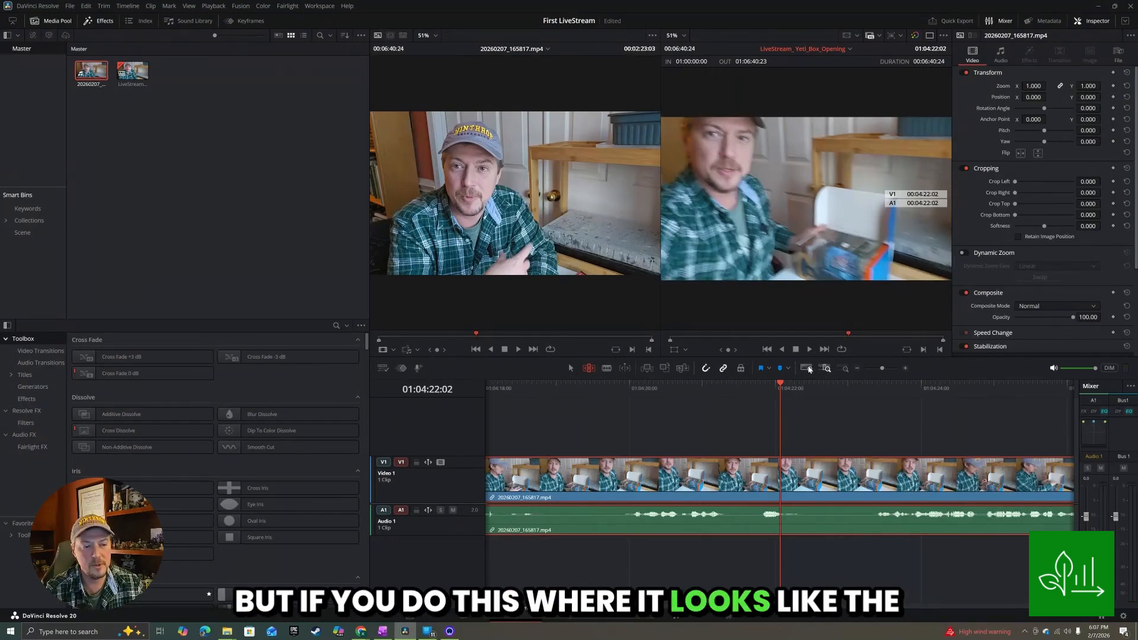
{"action": "left_click", "coordinate": [806, 368]}
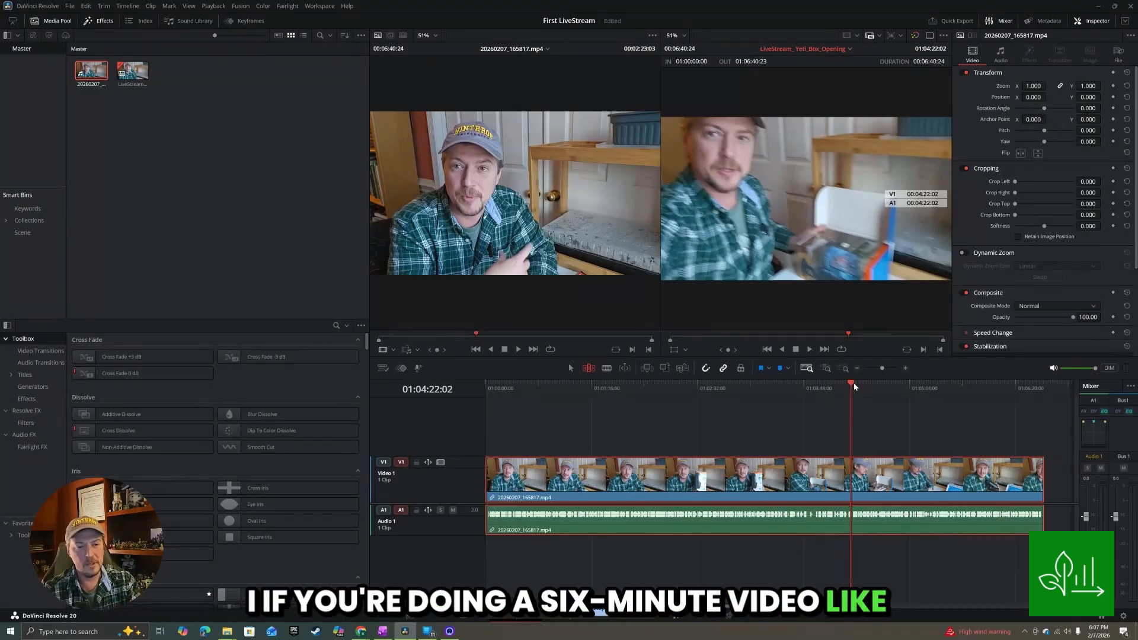
{"action": "left_click_drag", "start_coordinate": [852, 385], "coordinate": [486, 385]}
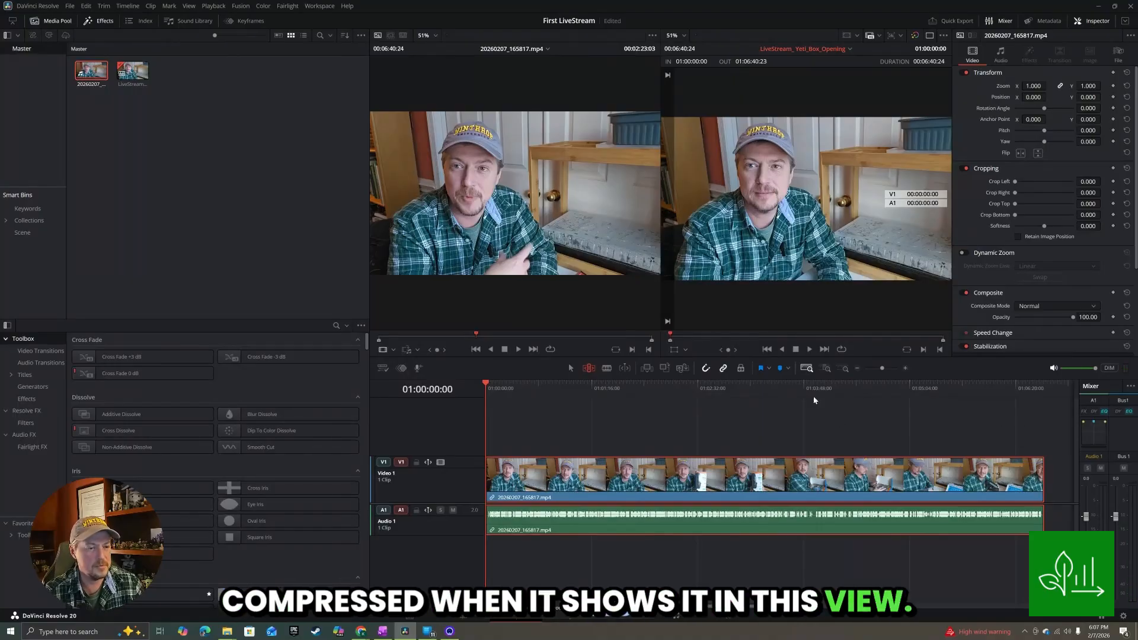
Examine the clip's opening seconds and audio waveform at different timeline zoom levels, ending on a close view.
{"action": "left_click", "coordinate": [827, 368]}
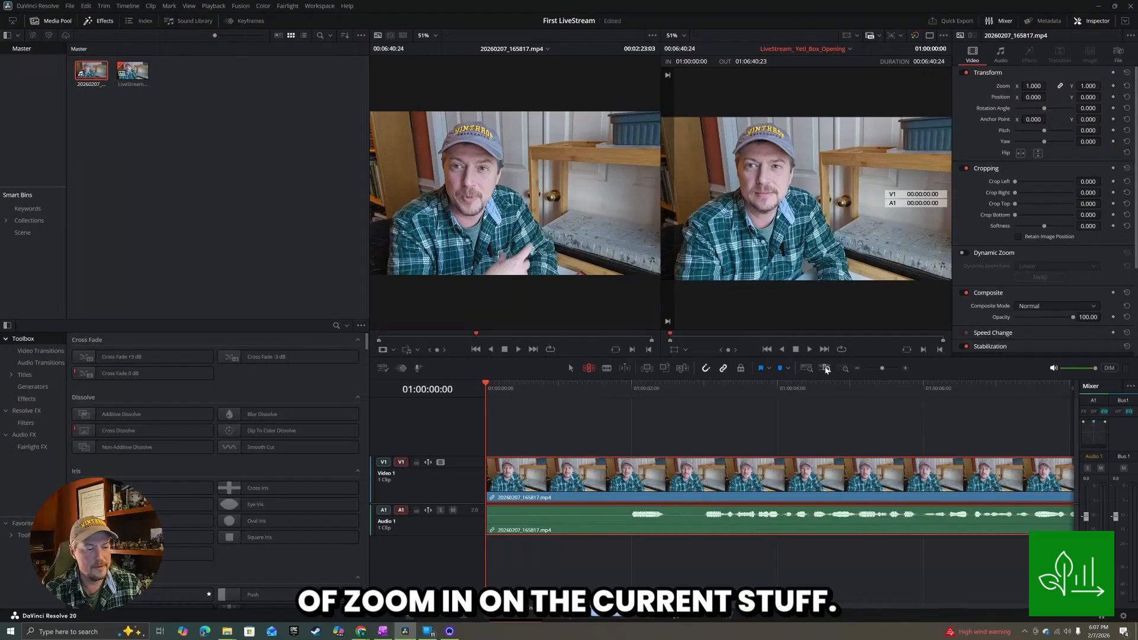
{"action": "left_click", "coordinate": [906, 369]}
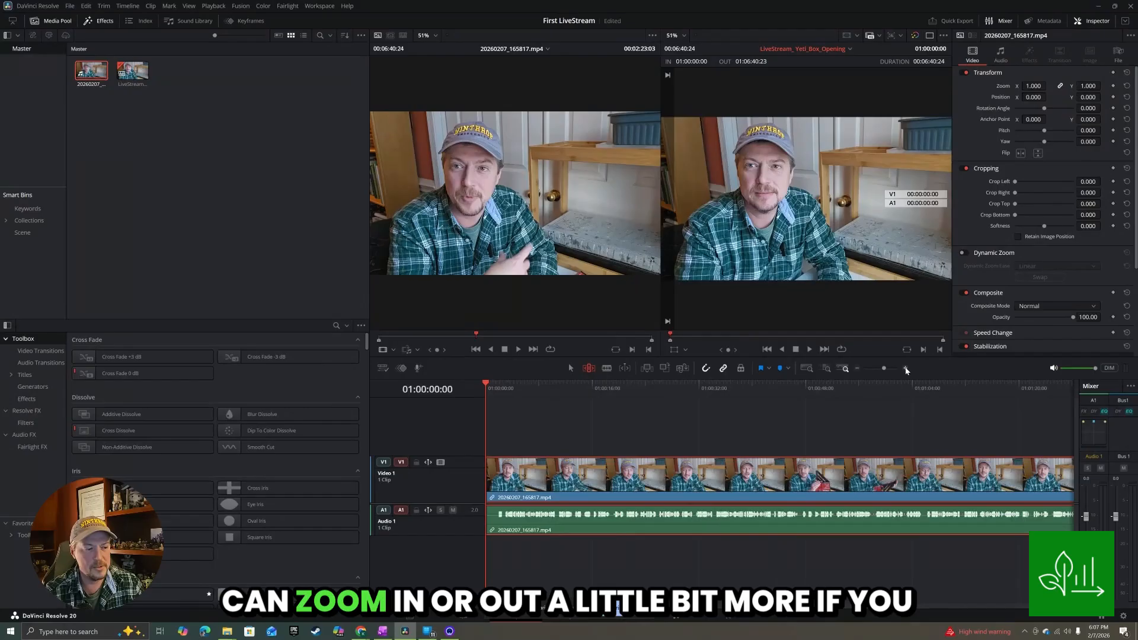
{"action": "left_click", "coordinate": [857, 369]}
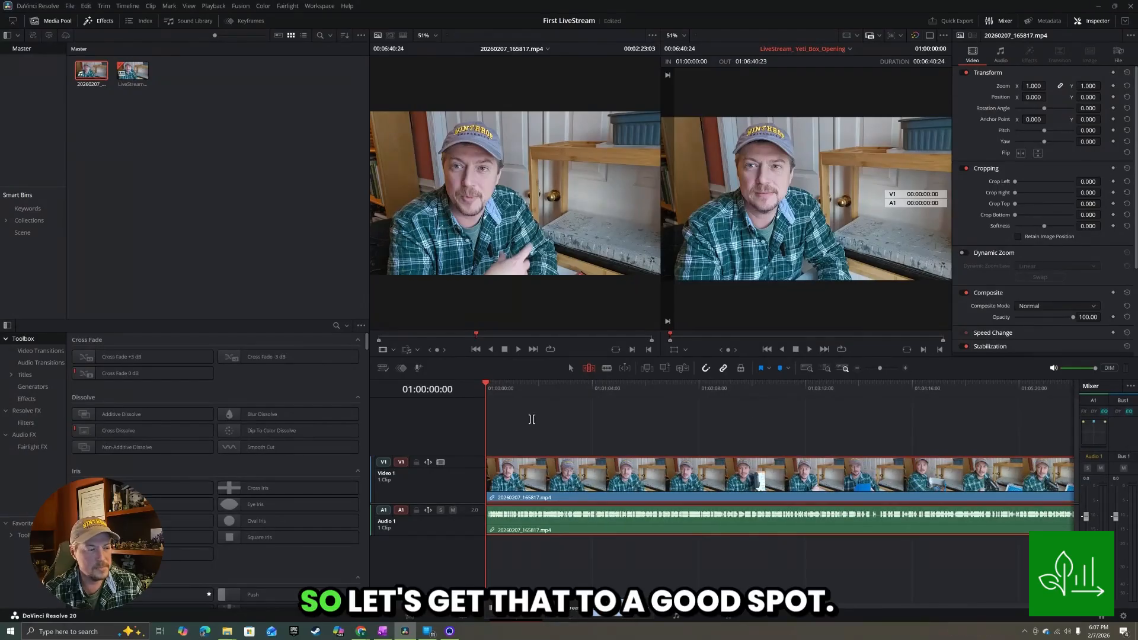
{"action": "left_click", "coordinate": [857, 368]}
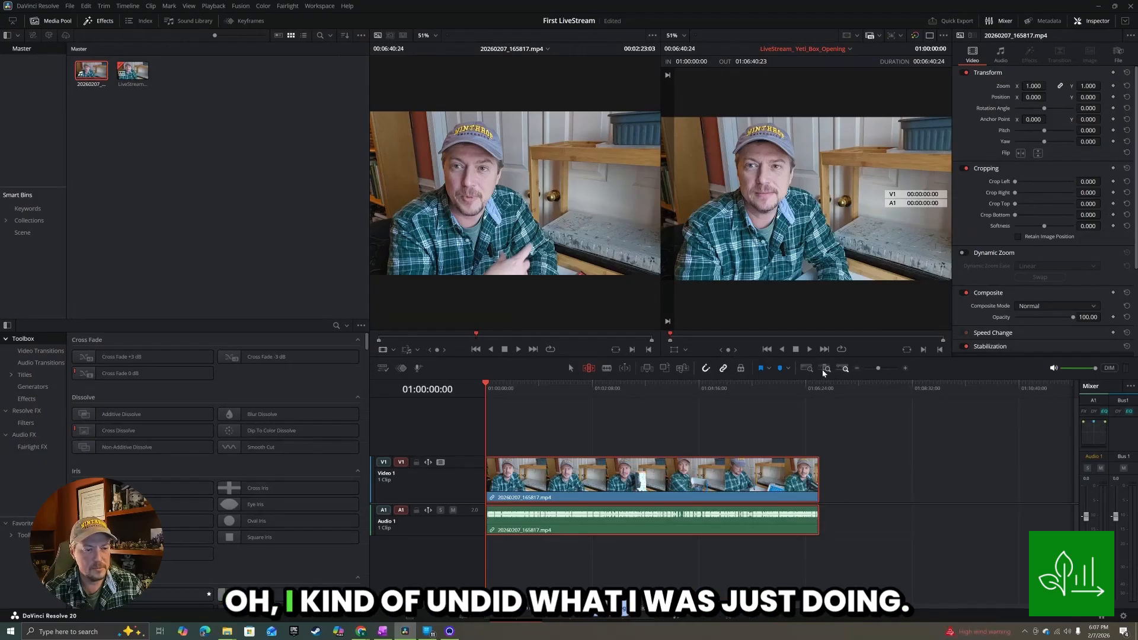
{"action": "left_click", "coordinate": [826, 369]}
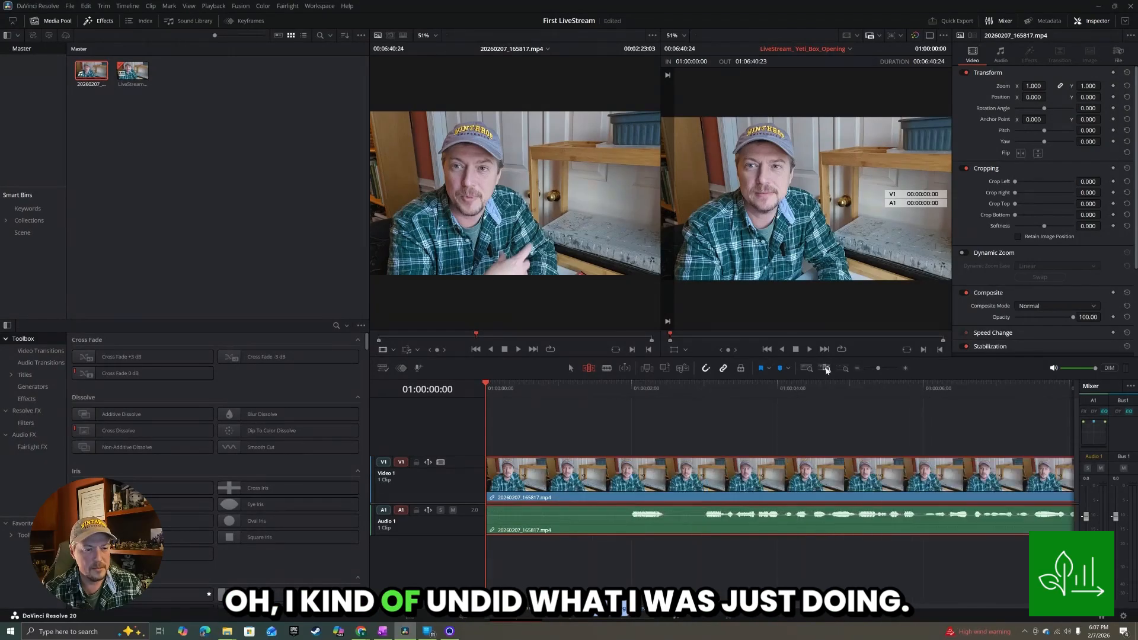
{"action": "left_click", "coordinate": [905, 368]}
{"action": "left_click", "coordinate": [906, 368]}
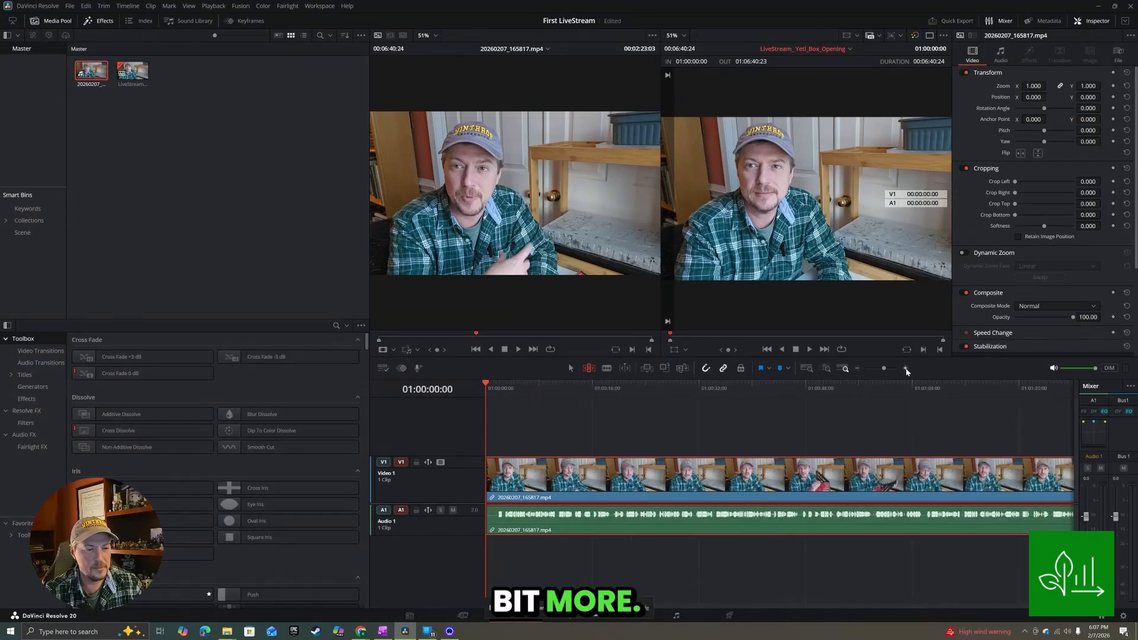
{"action": "left_click", "coordinate": [857, 368]}
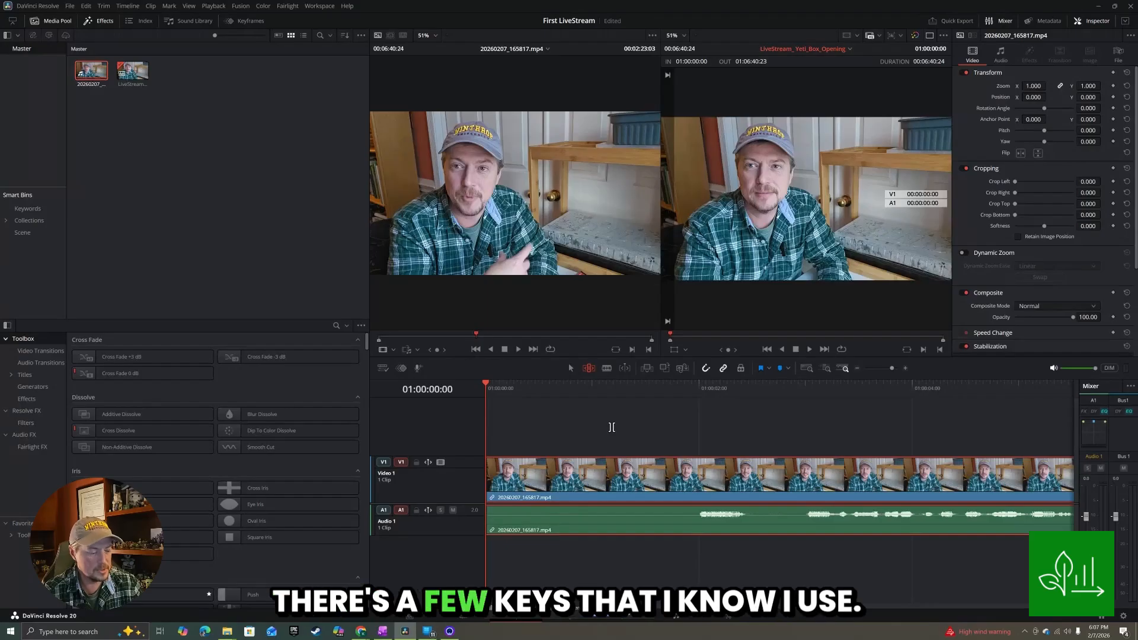
Shuttle playback forward and backward through the opening to park the playhead at 01:00:01:28, just before the first speech.
{"action": "key", "text": "l"}
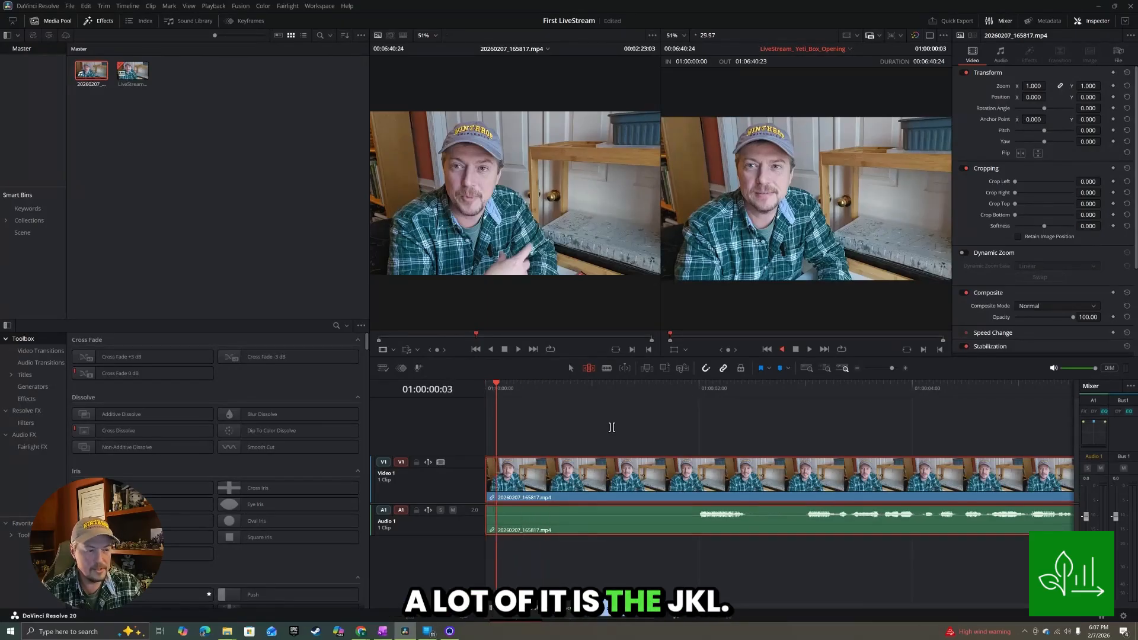
{"action": "key", "text": "Home"}
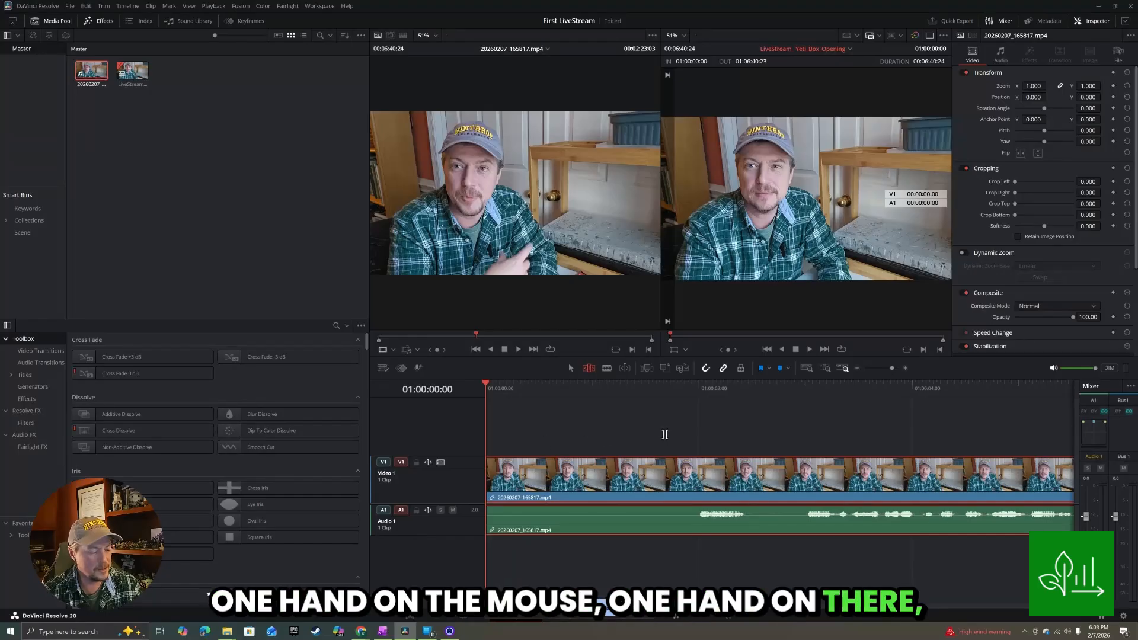
{"action": "key", "text": "l"}
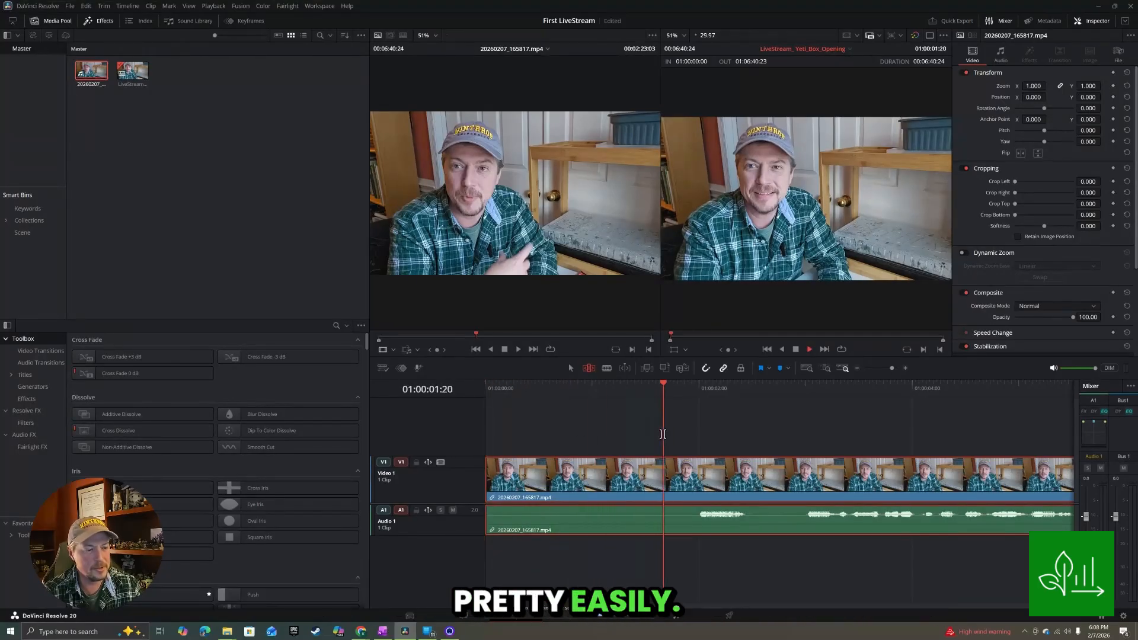
{"action": "key", "text": "j"}
{"action": "key", "text": "l"}
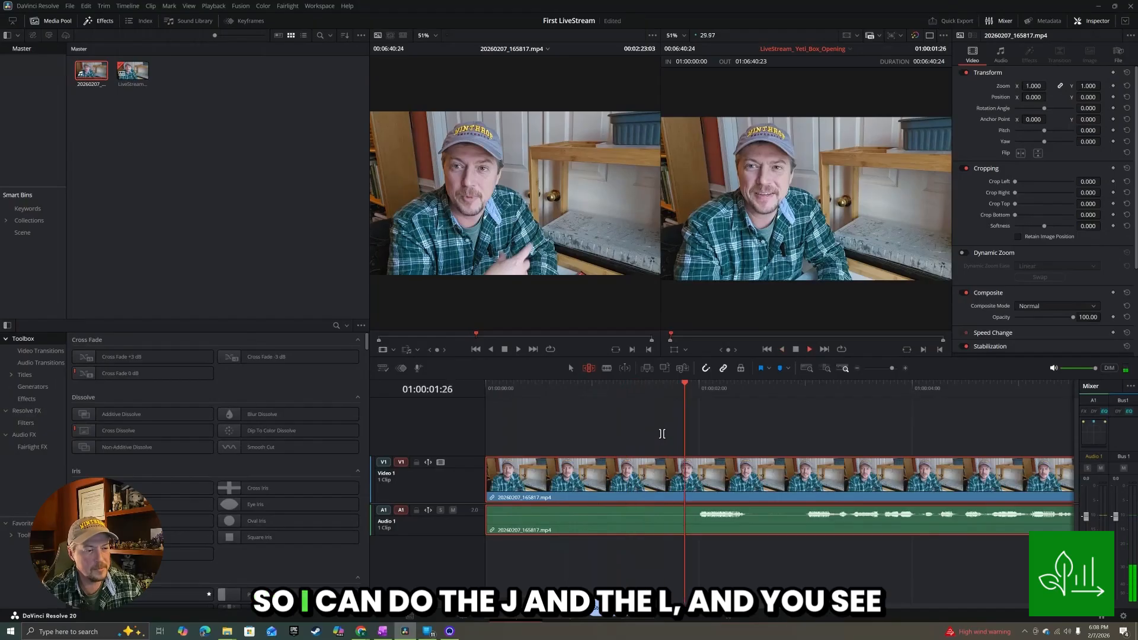
{"action": "key", "text": "j"}
{"action": "key", "text": "l"}
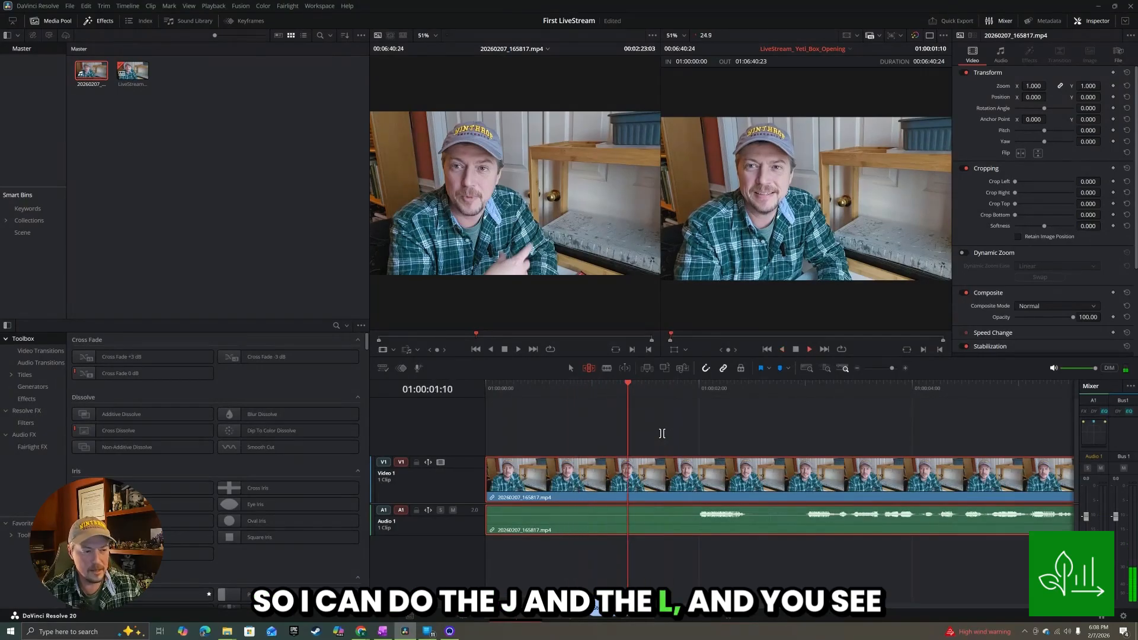
{"action": "key", "text": "j"}
{"action": "key", "text": "l"}
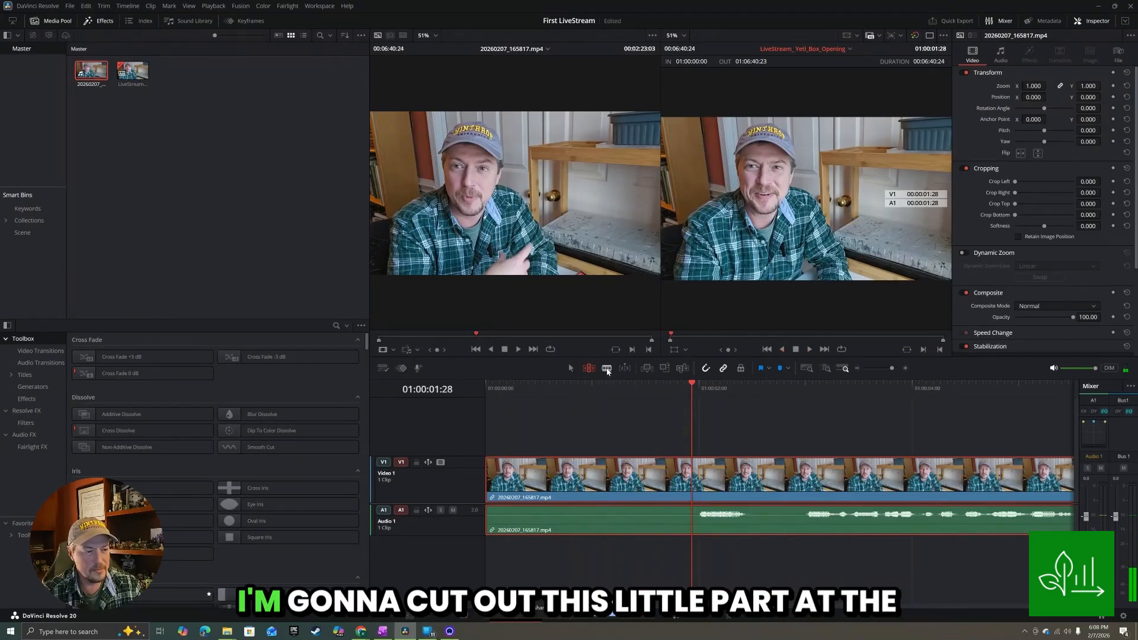
Split the clip at 01:00:01:28 and ripple-delete the silent opening segment using Trim Edit and Dynamic Trim modes.
{"action": "left_click", "coordinate": [692, 474]}
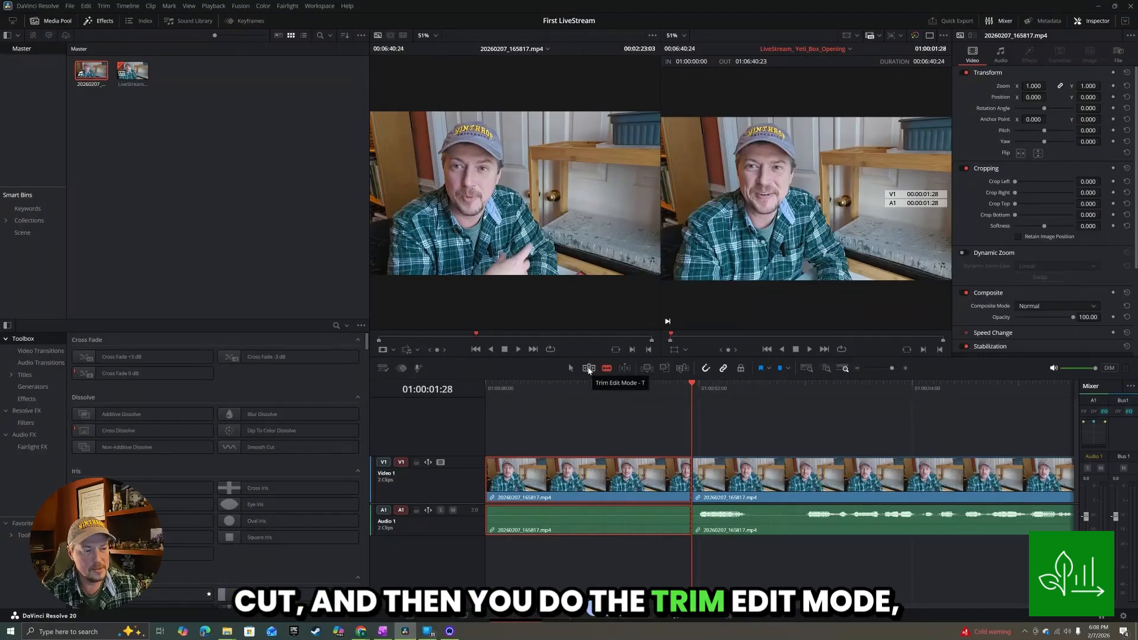
{"action": "left_click", "coordinate": [589, 370]}
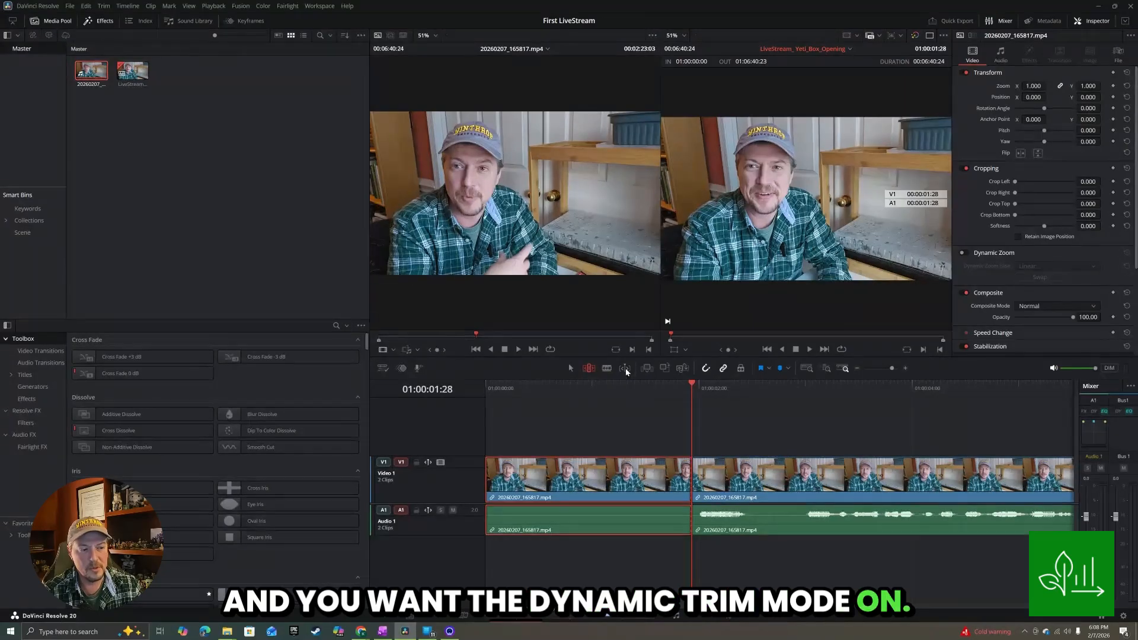
{"action": "left_click", "coordinate": [621, 472]}
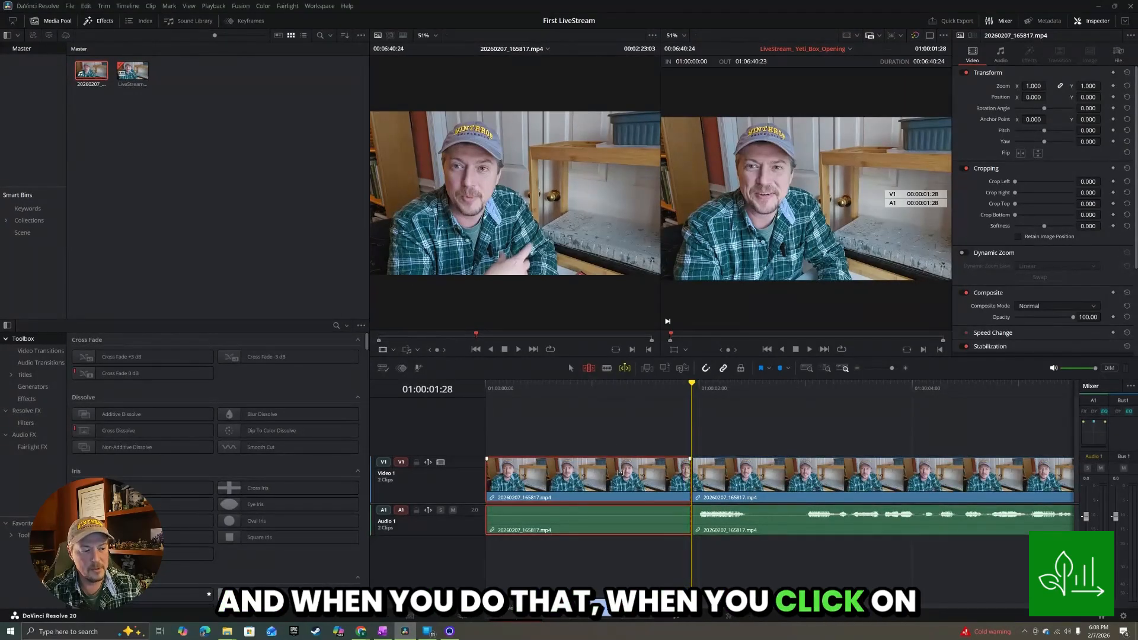
{"action": "key", "text": "Delete"}
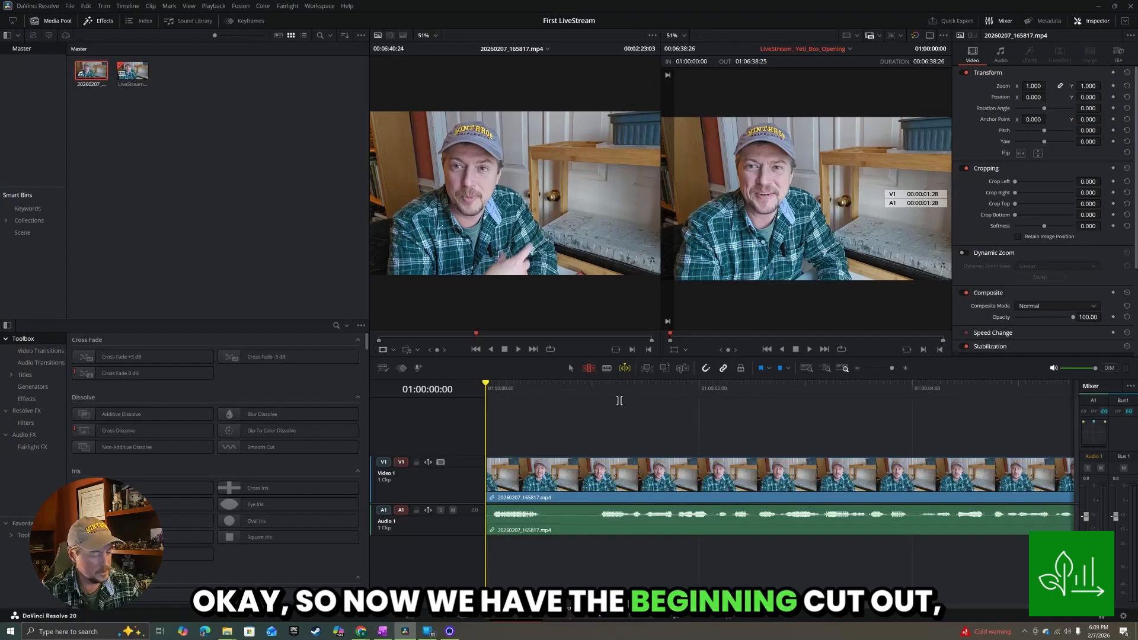
Play the new opening to the next pause at 01:00:00:18 and split the clip at both ends of the pause.
{"action": "key", "text": "space"}
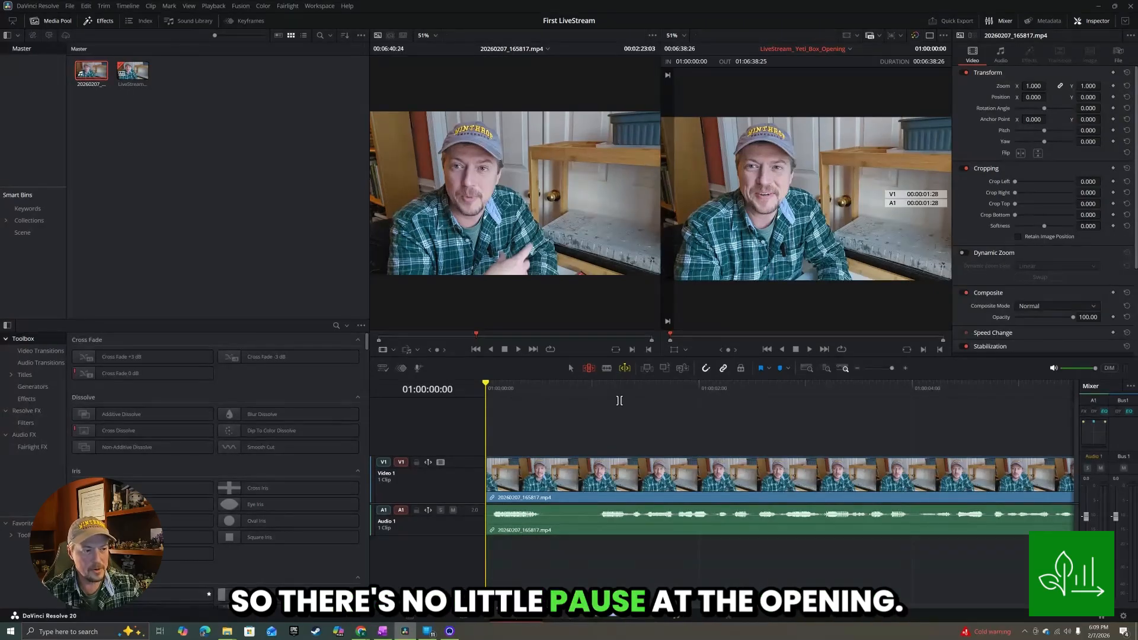
{"action": "key", "text": "j"}
{"action": "key", "text": "k"}
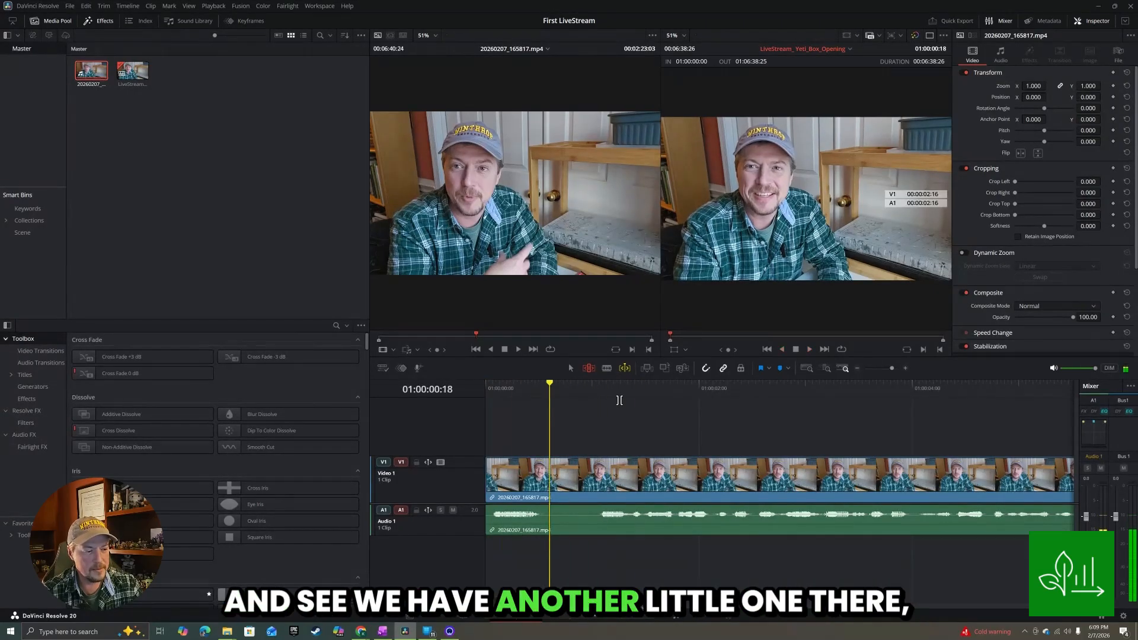
{"action": "key", "text": "b"}
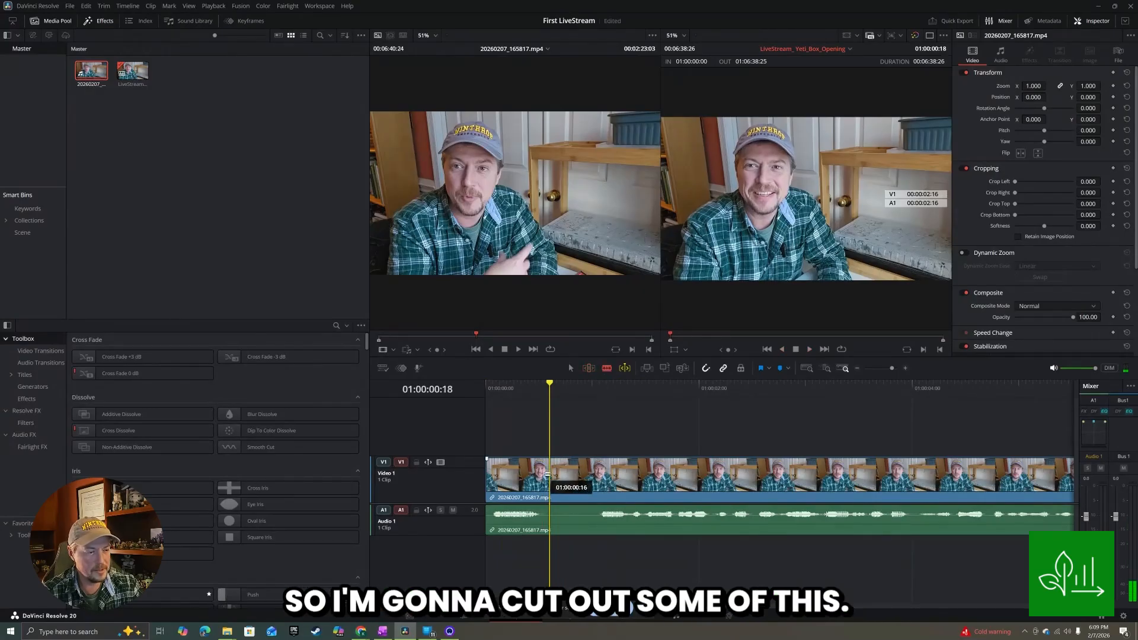
{"action": "left_click", "coordinate": [550, 477]}
{"action": "left_click", "coordinate": [591, 474]}
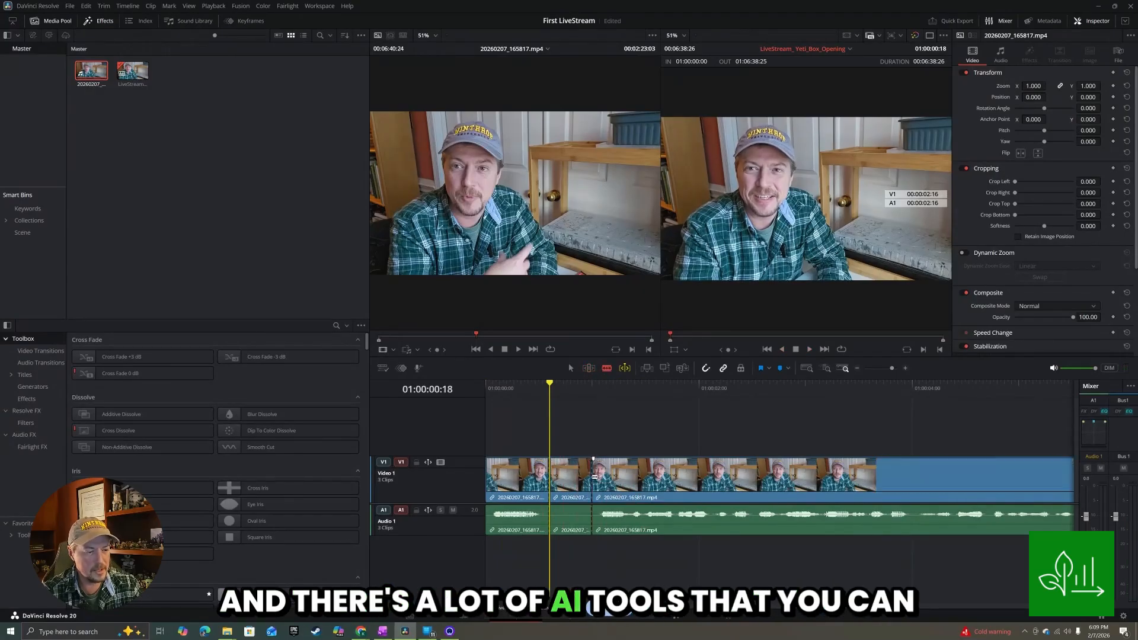
Undo the extra split inside the pause after 01:00:00:18 and ripple-delete that whole segment in Trim Edit mode.
{"action": "left_click", "coordinate": [574, 475]}
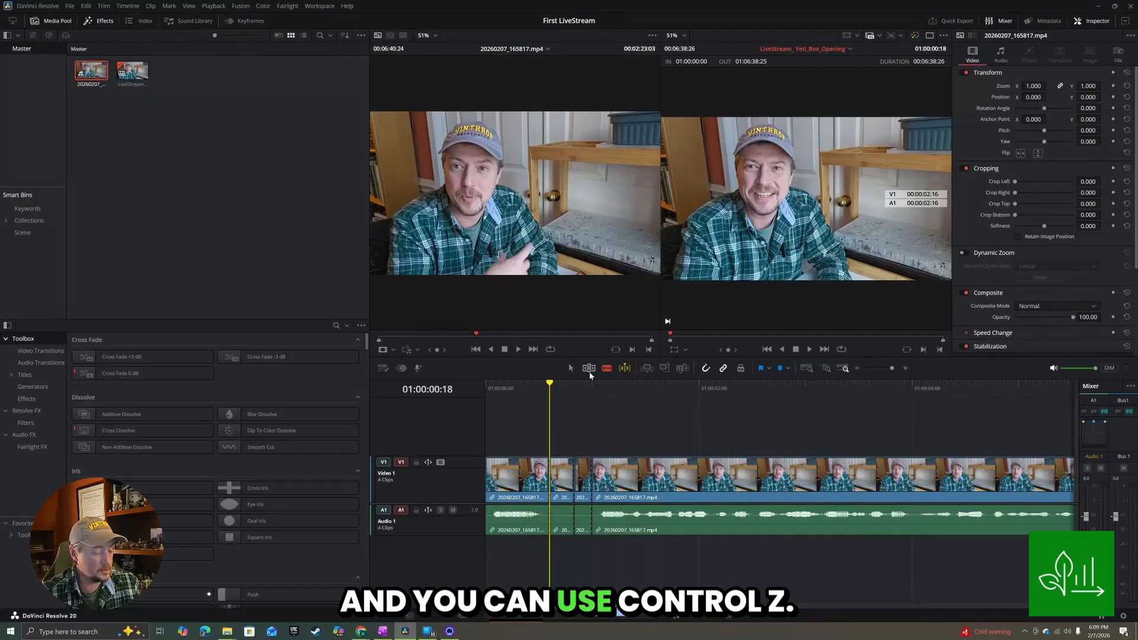
{"action": "key", "text": "ctrl+z"}
{"action": "left_click", "coordinate": [589, 368]}
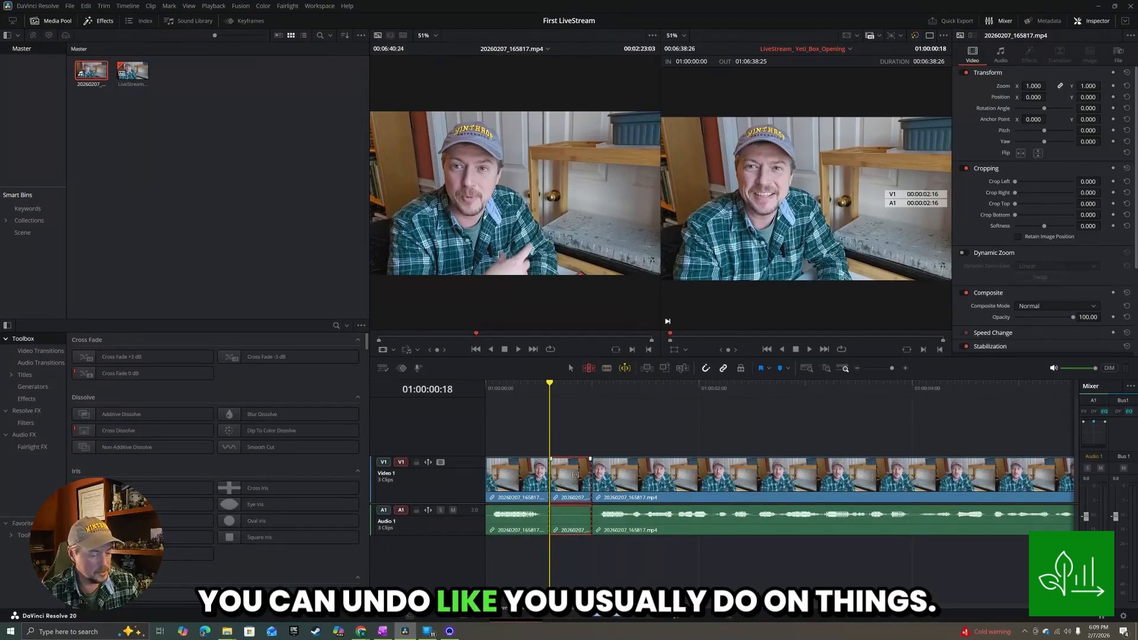
{"action": "key", "text": "Delete"}
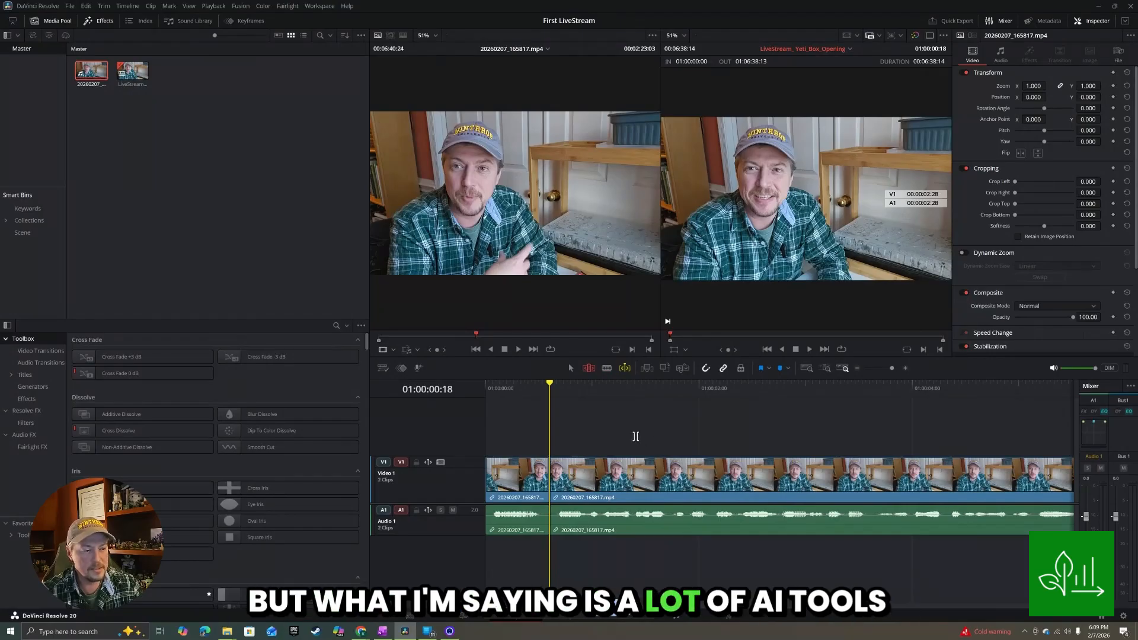
Replay and scrub the first second of the edited opening at a closer zoom to check for filler words.
{"action": "key", "text": "j"}
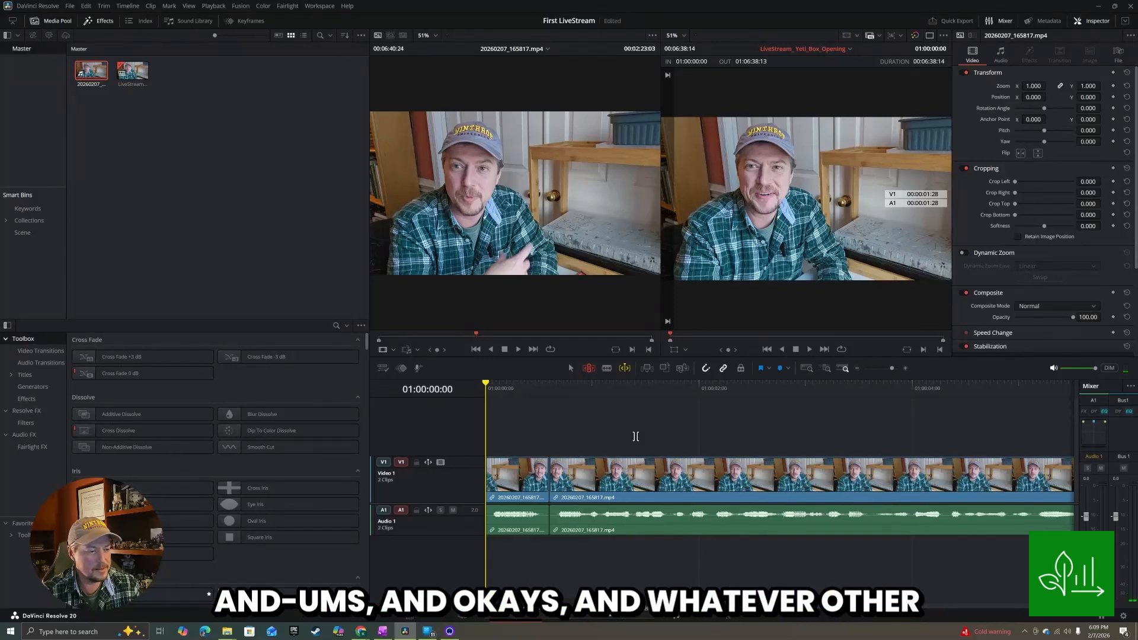
{"action": "key", "text": "space"}
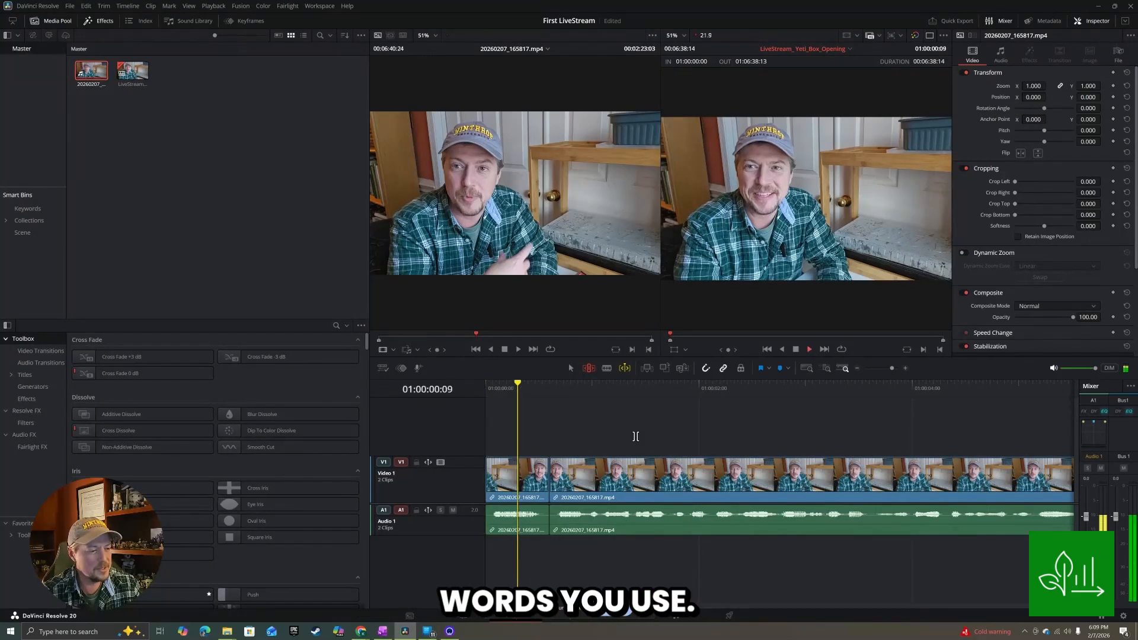
{"action": "key", "text": "j"}
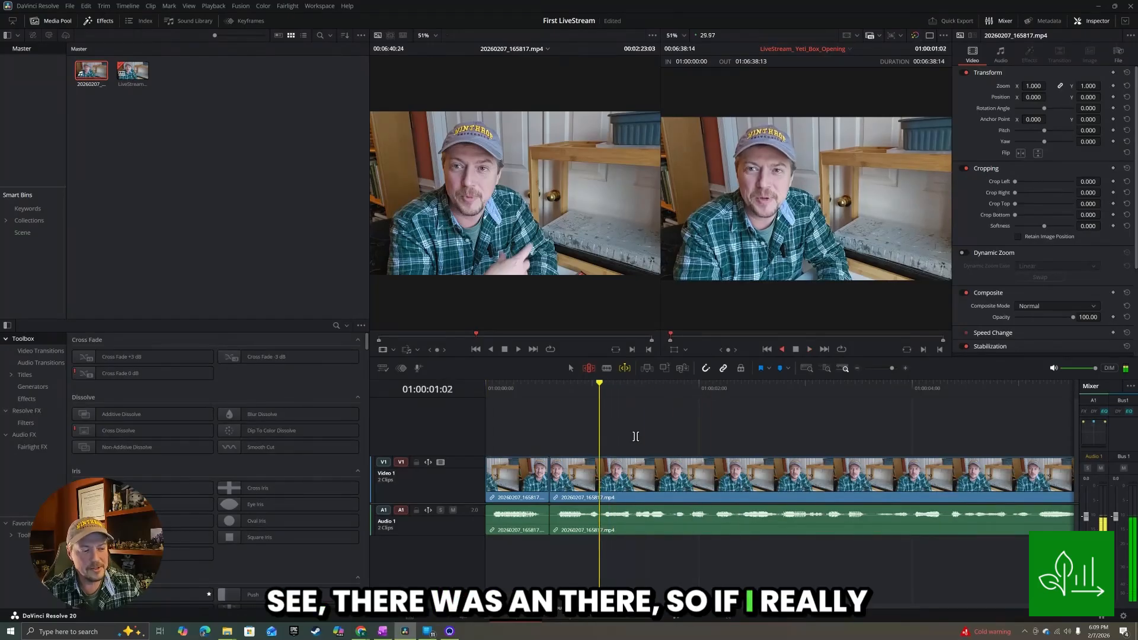
{"action": "key", "text": "l"}
{"action": "key", "text": "j"}
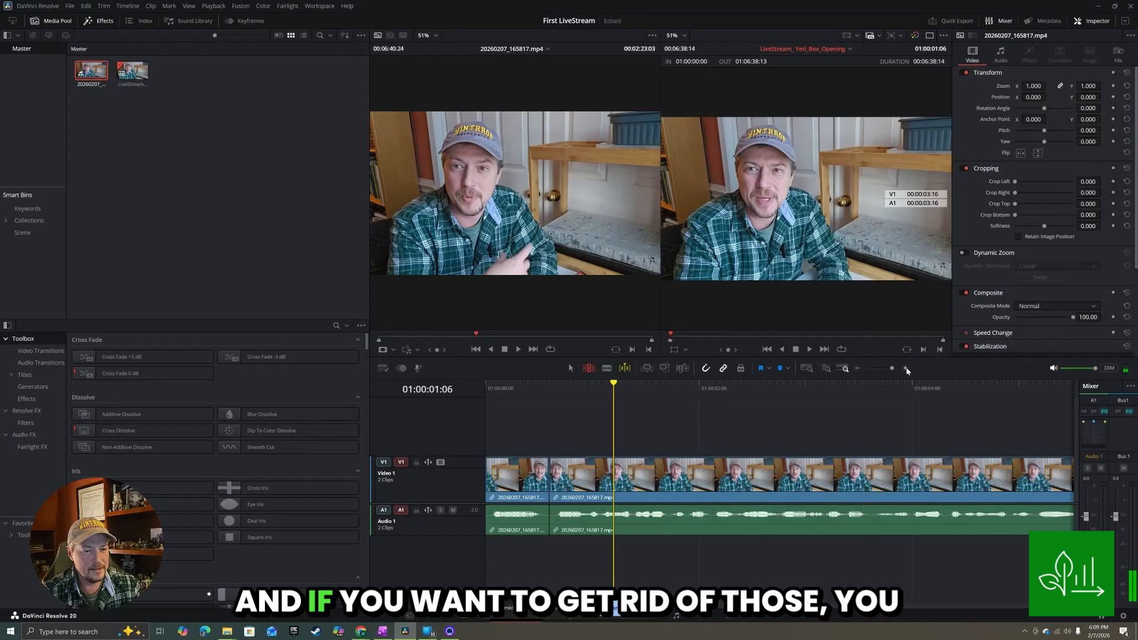
{"action": "left_click", "coordinate": [906, 368]}
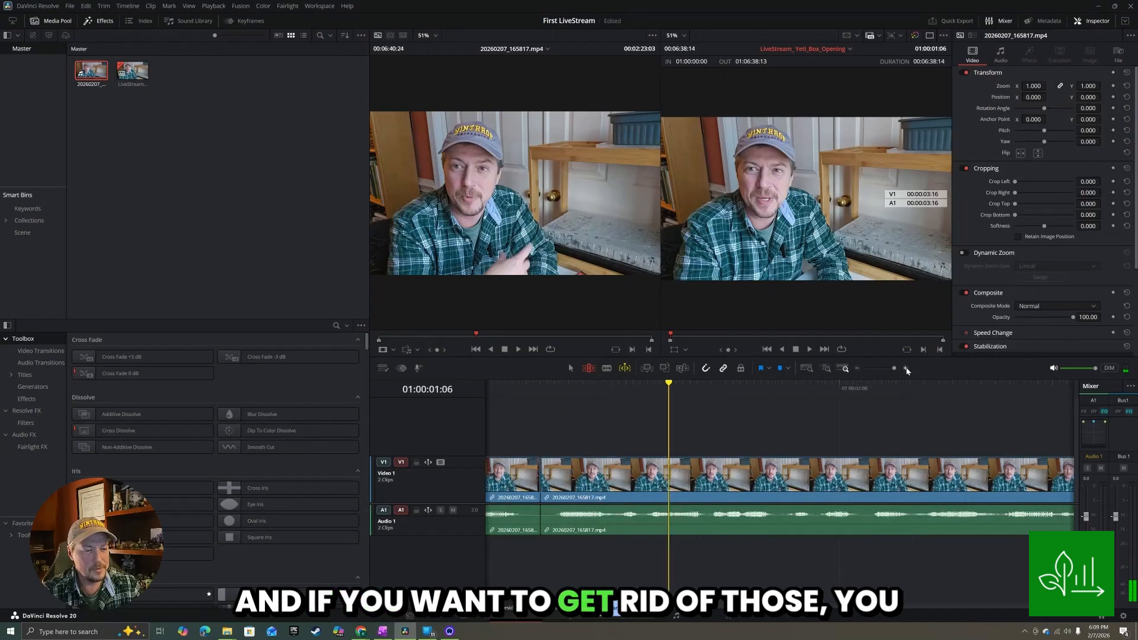
{"action": "key", "text": "j"}
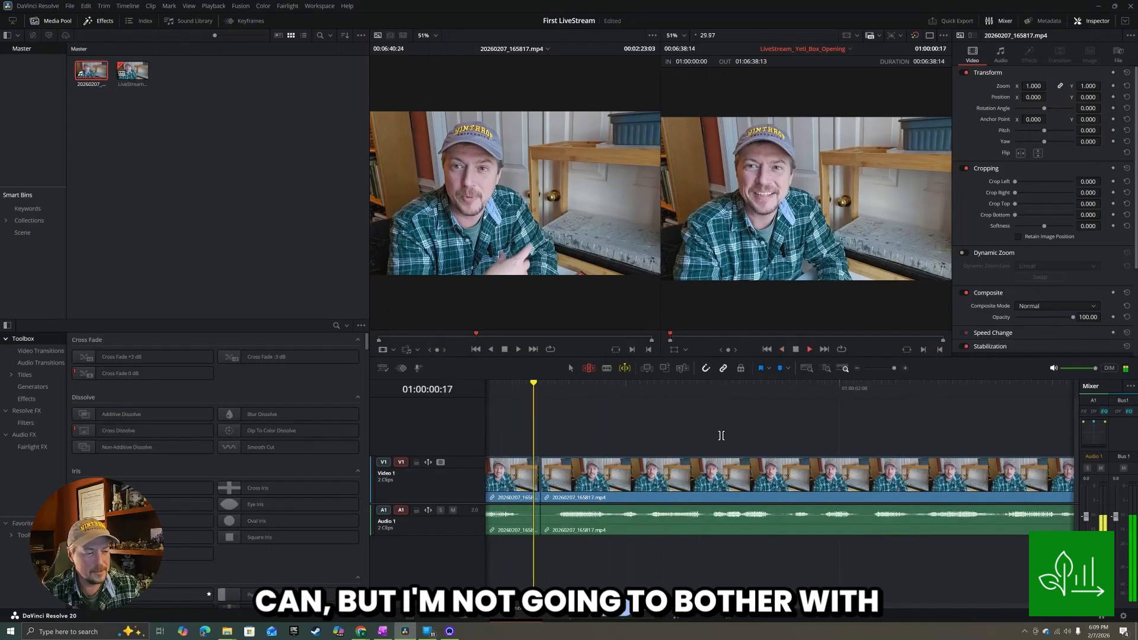
{"action": "key", "text": "l"}
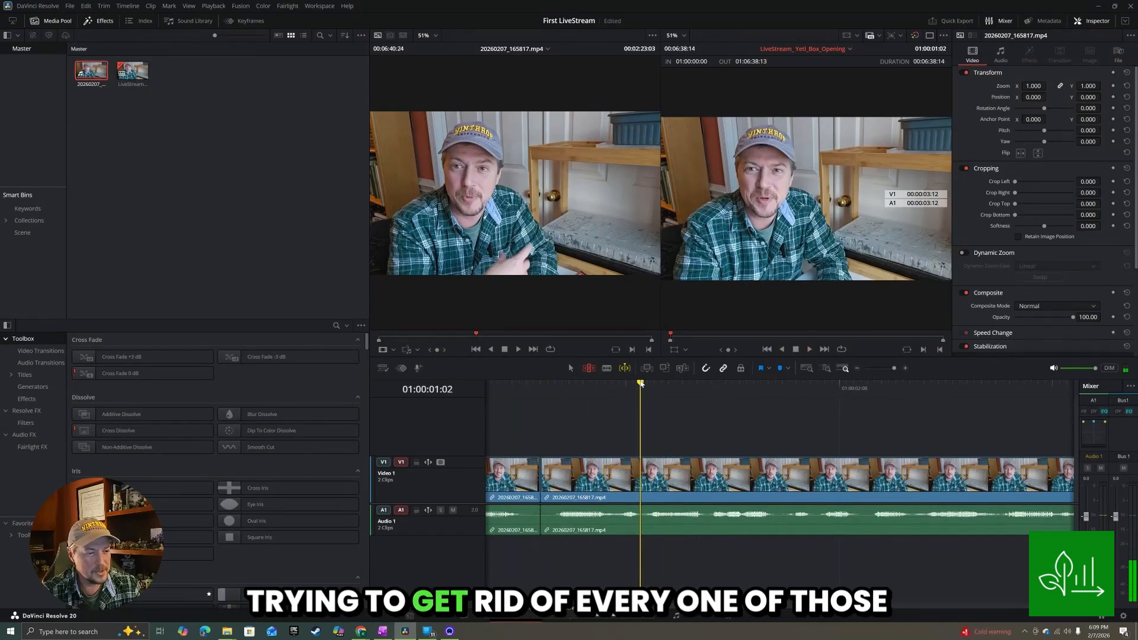
{"action": "left_click_drag", "start_coordinate": [640, 386], "coordinate": [608, 405]}
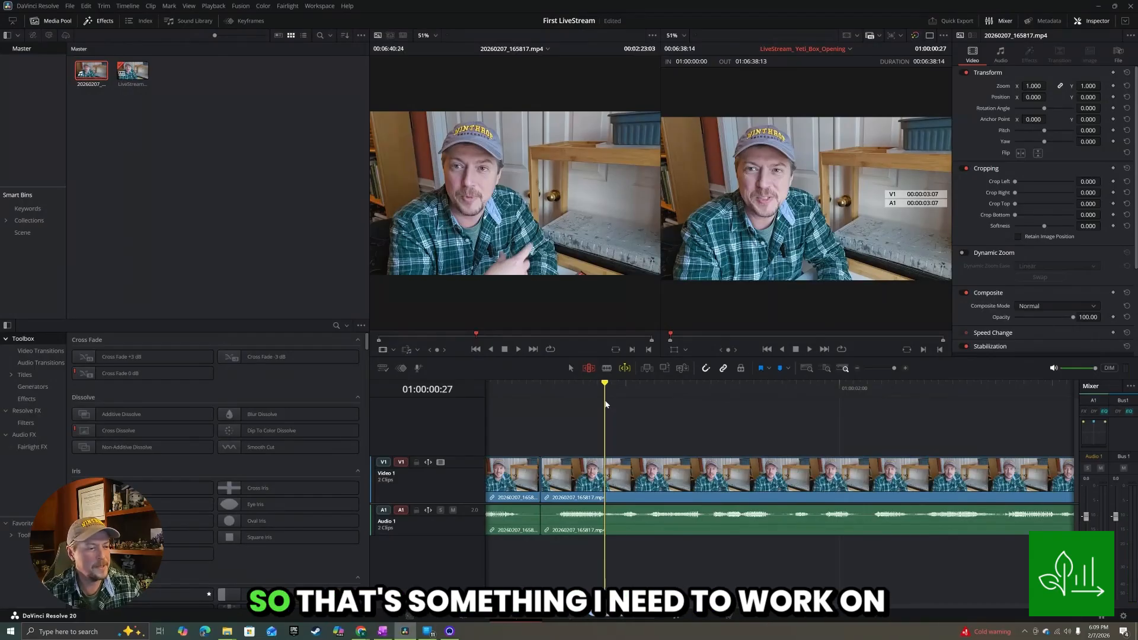
{"action": "left_click_drag", "start_coordinate": [606, 405], "coordinate": [547, 401]}
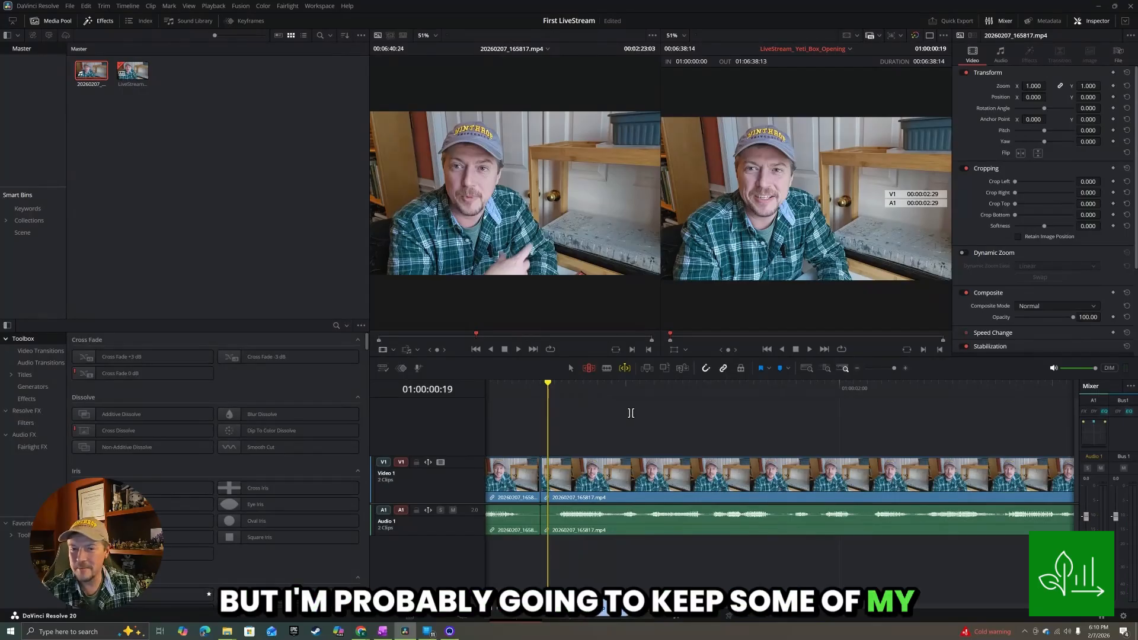
Play on to about 01:00:07:22, split around the silent stretch starting at about 01:00:08:02, and ripple-delete it.
{"action": "key", "text": "space"}
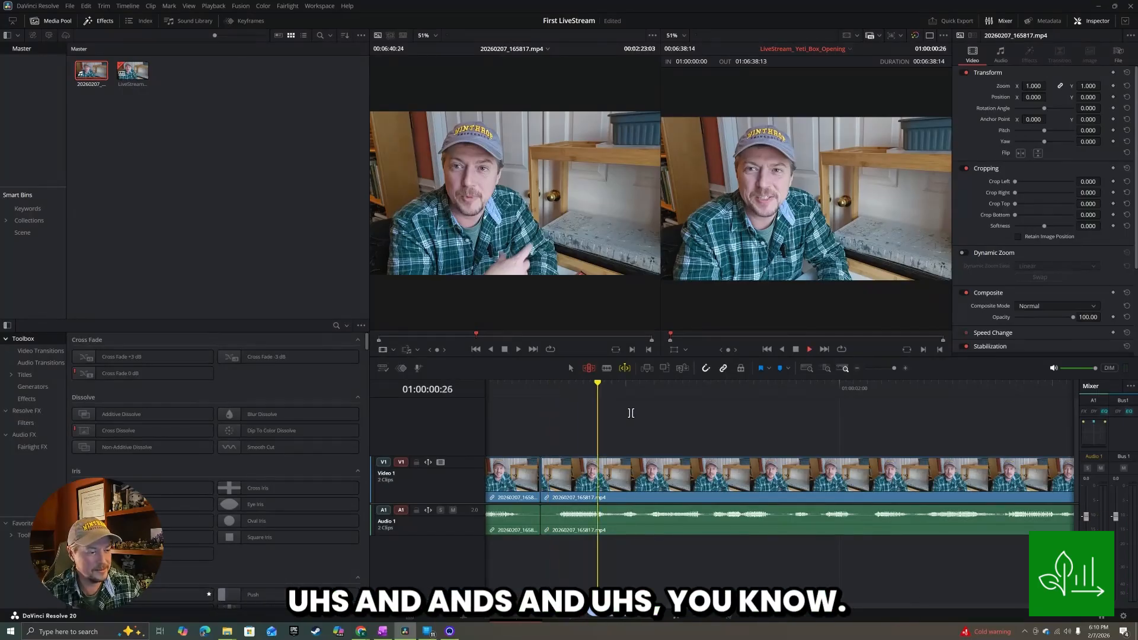
{"action": "key", "text": "j"}
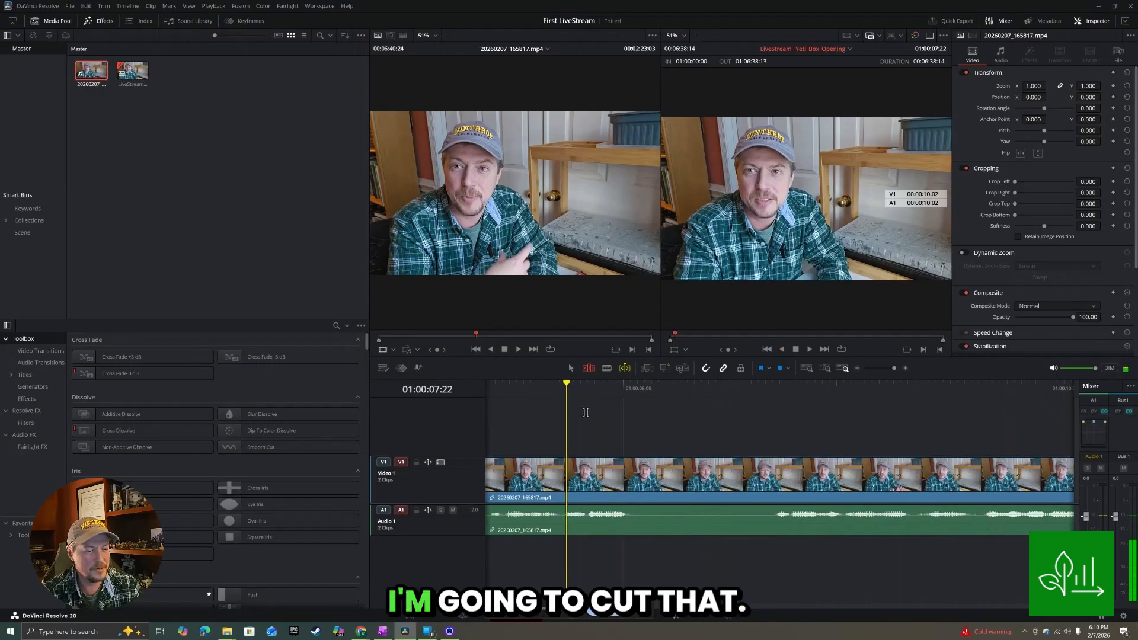
{"action": "key", "text": "b"}
{"action": "left_click", "coordinate": [638, 480]}
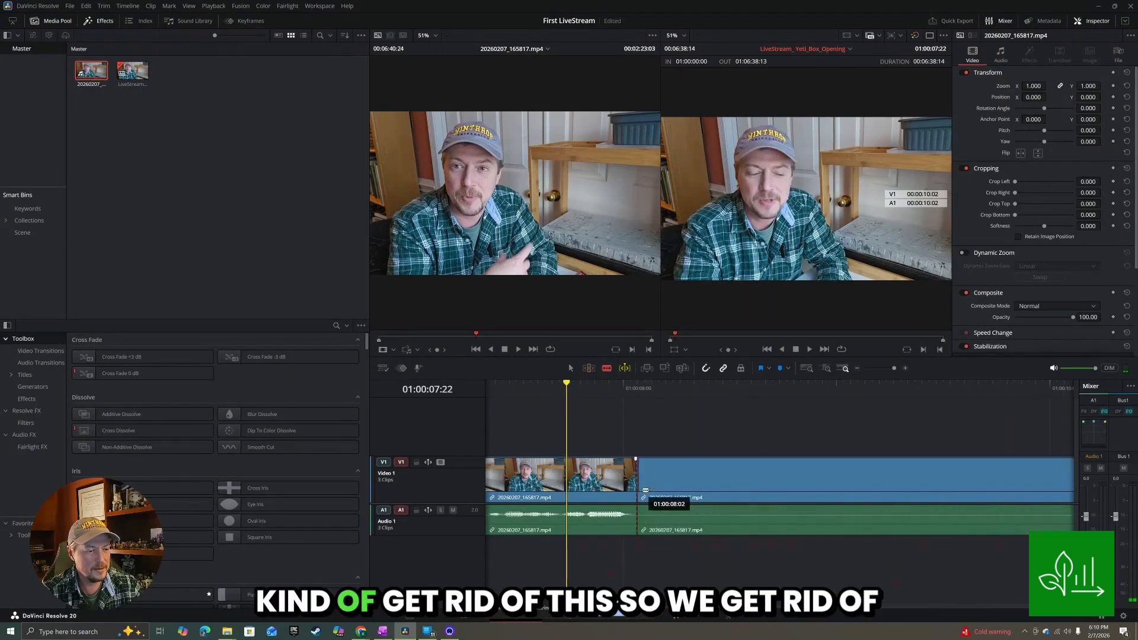
{"action": "left_click", "coordinate": [758, 481]}
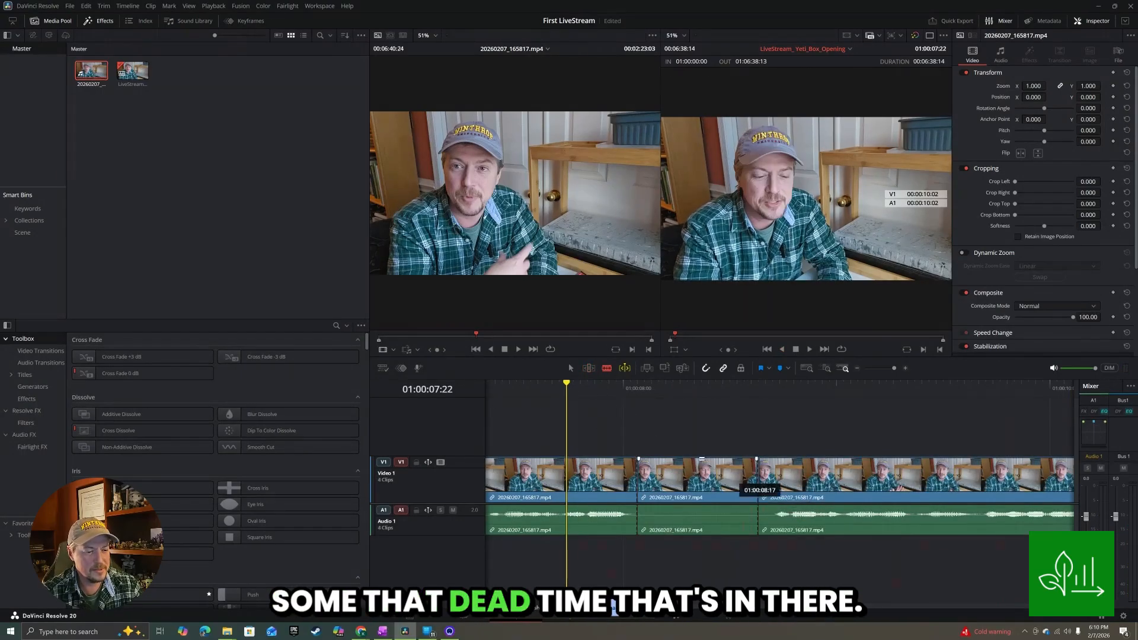
{"action": "left_click", "coordinate": [692, 479]}
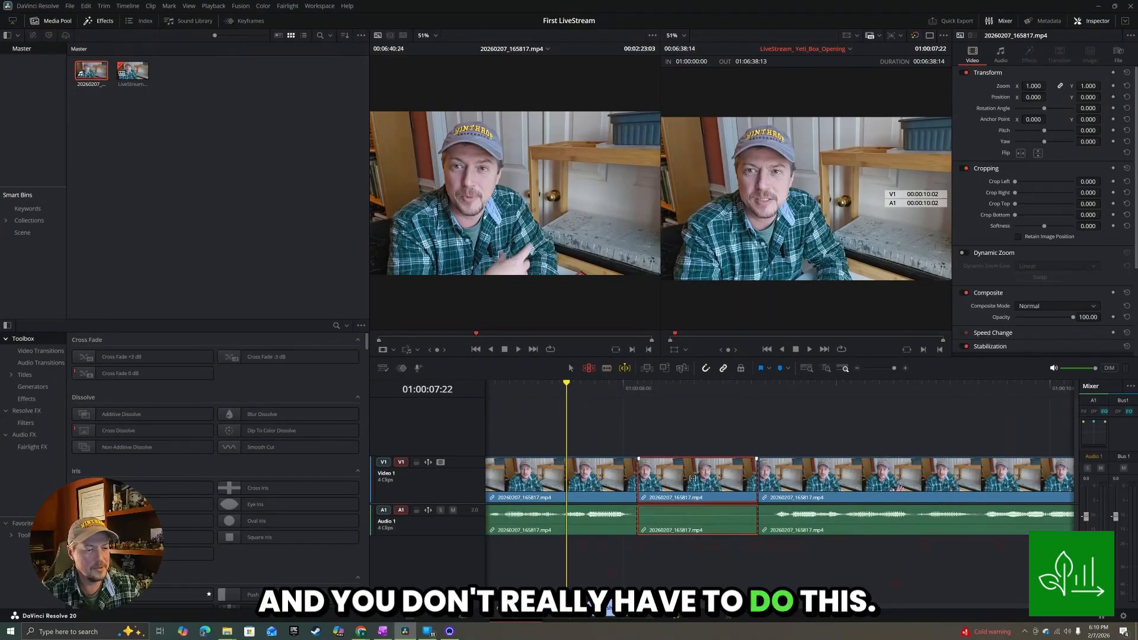
{"action": "key", "text": "Delete"}
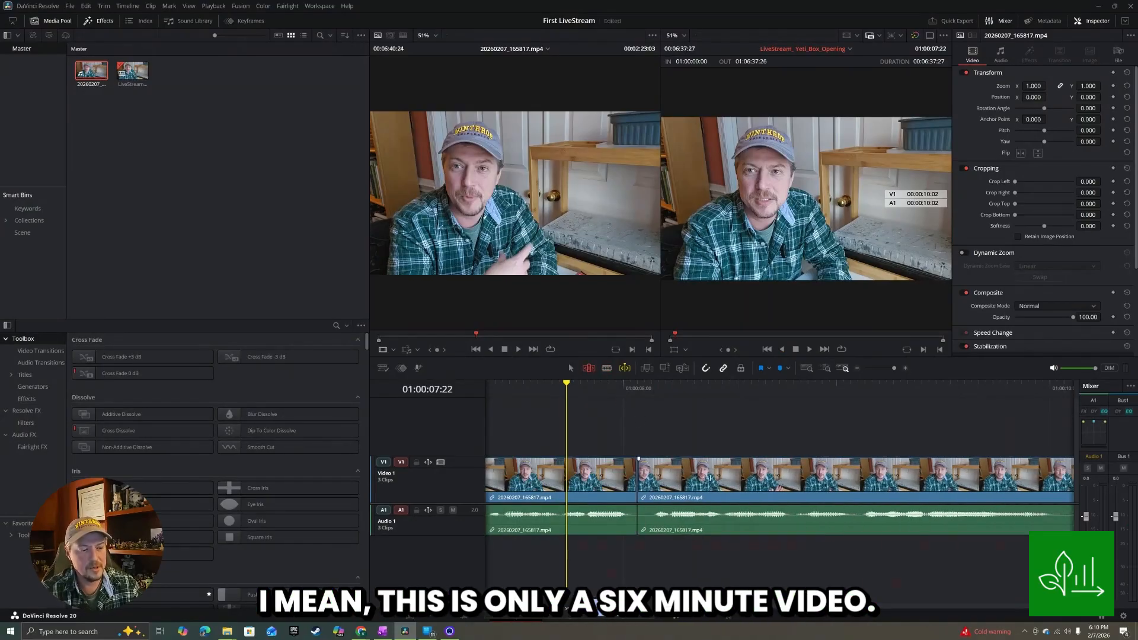
Play on to 01:00:09:29 and ripple-delete the pause just after it, ending at about 01:00:10:14.
{"action": "key", "text": "space"}
{"action": "key", "text": "j"}
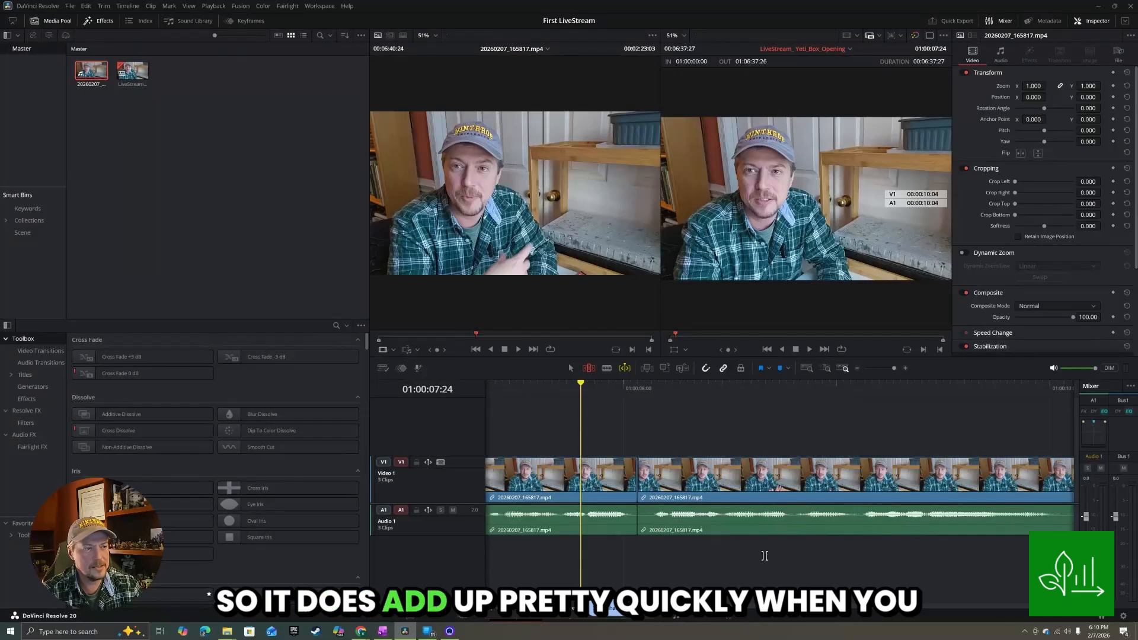
{"action": "key", "text": "space"}
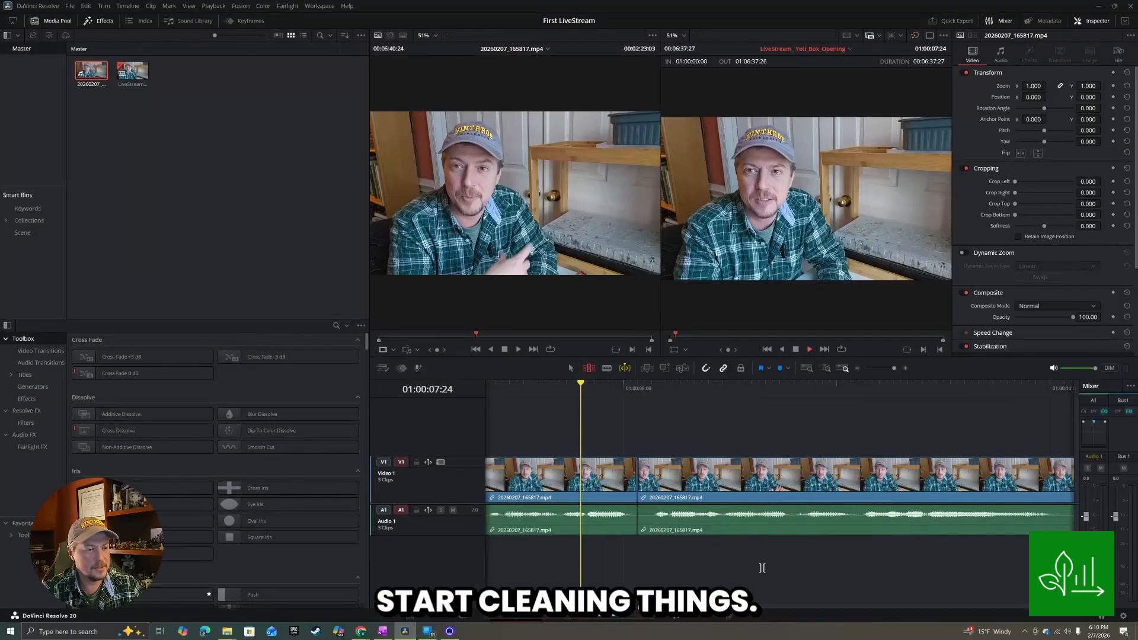
{"action": "key", "text": "space"}
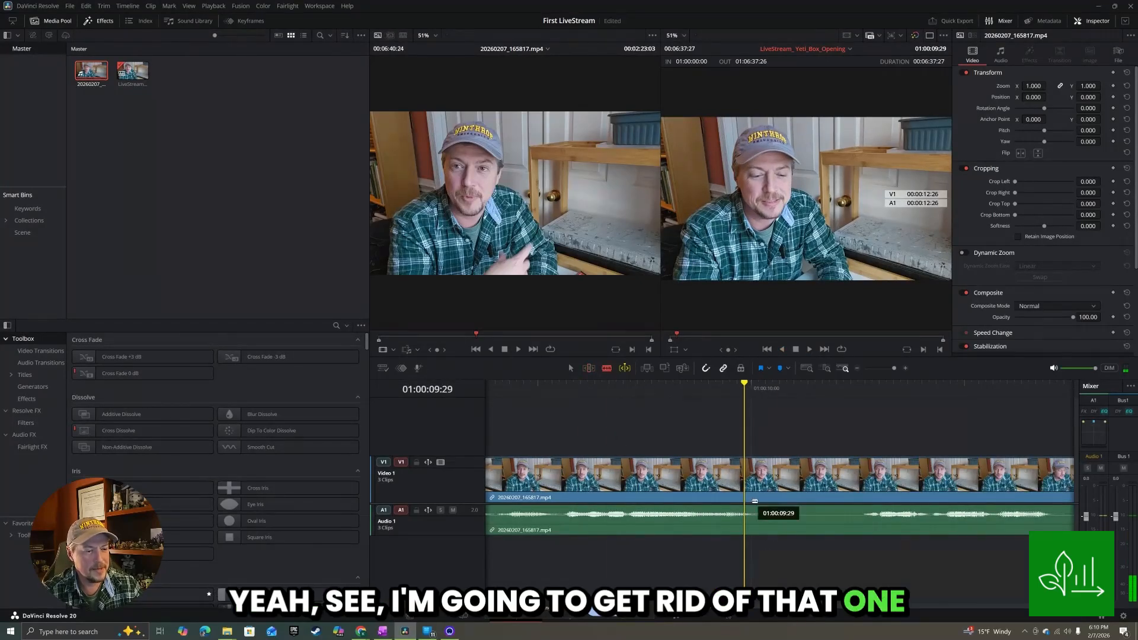
{"action": "left_click", "coordinate": [773, 497]}
{"action": "left_click", "coordinate": [859, 488]}
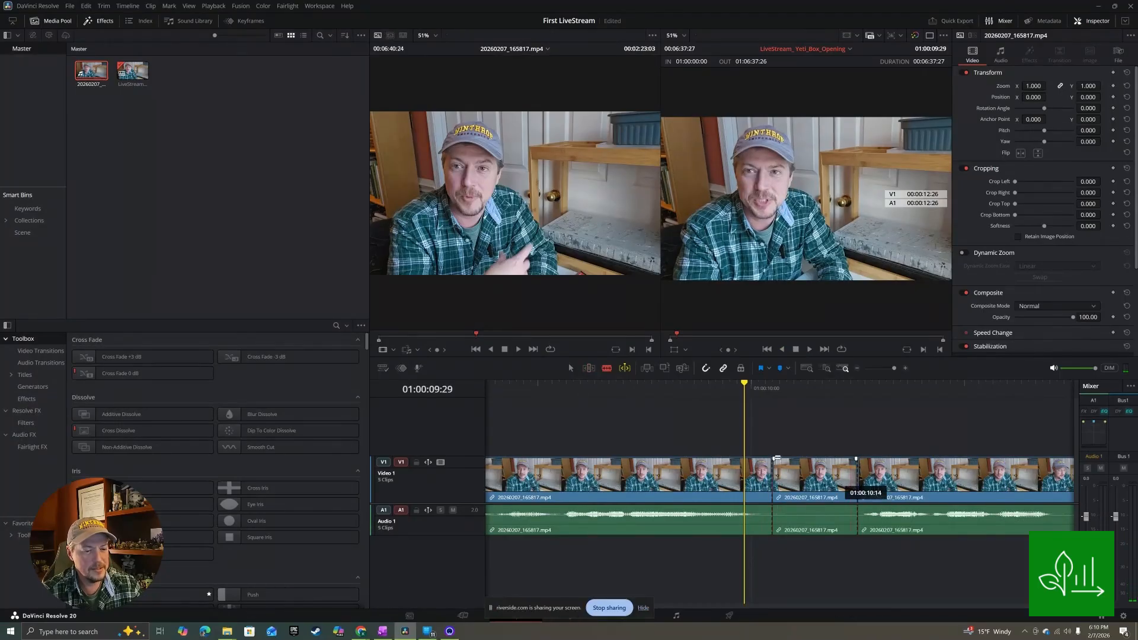
{"action": "key", "text": "t"}
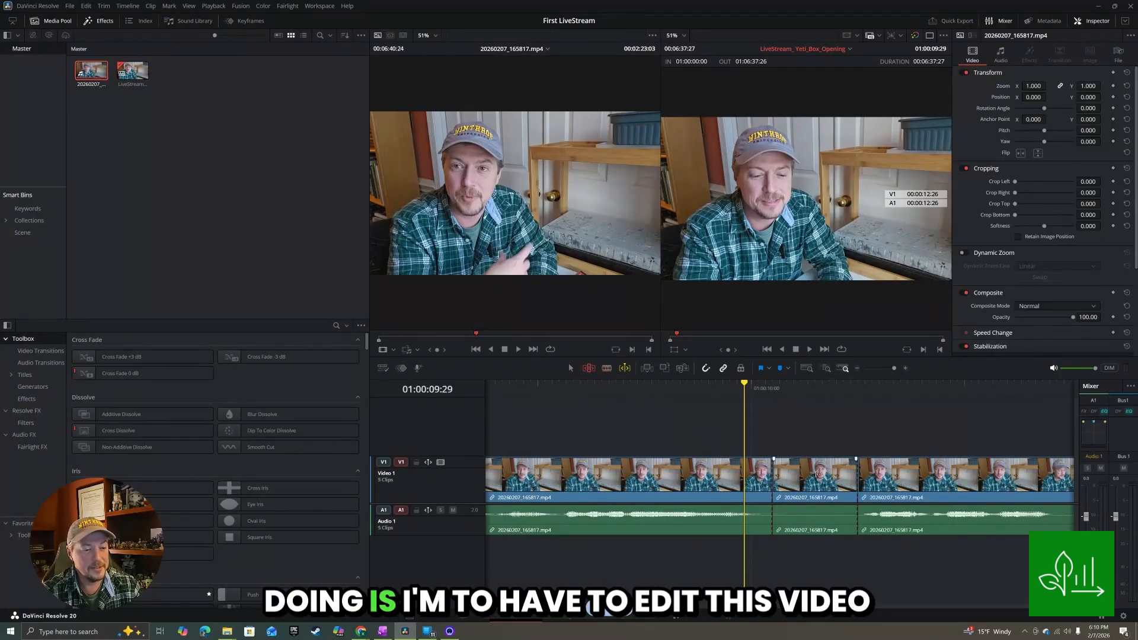
{"action": "key", "text": "Delete"}
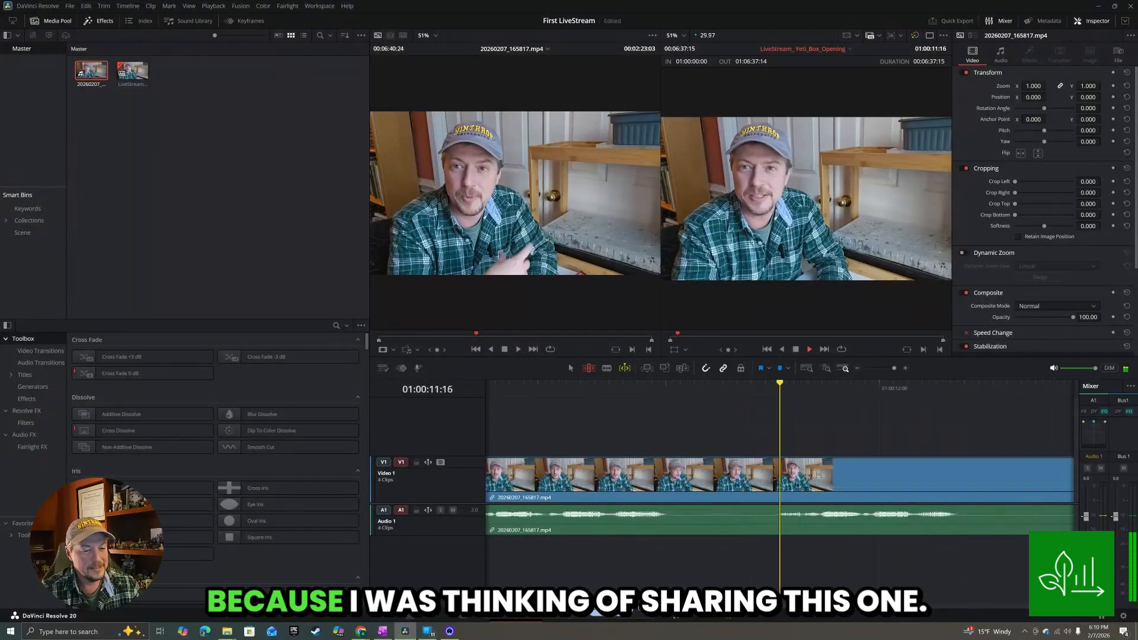
Park the playhead at 01:00:10:29, then split around the silent gap just after it and ripple-delete that segment.
{"action": "key", "text": "j"}
{"action": "key", "text": "k"}
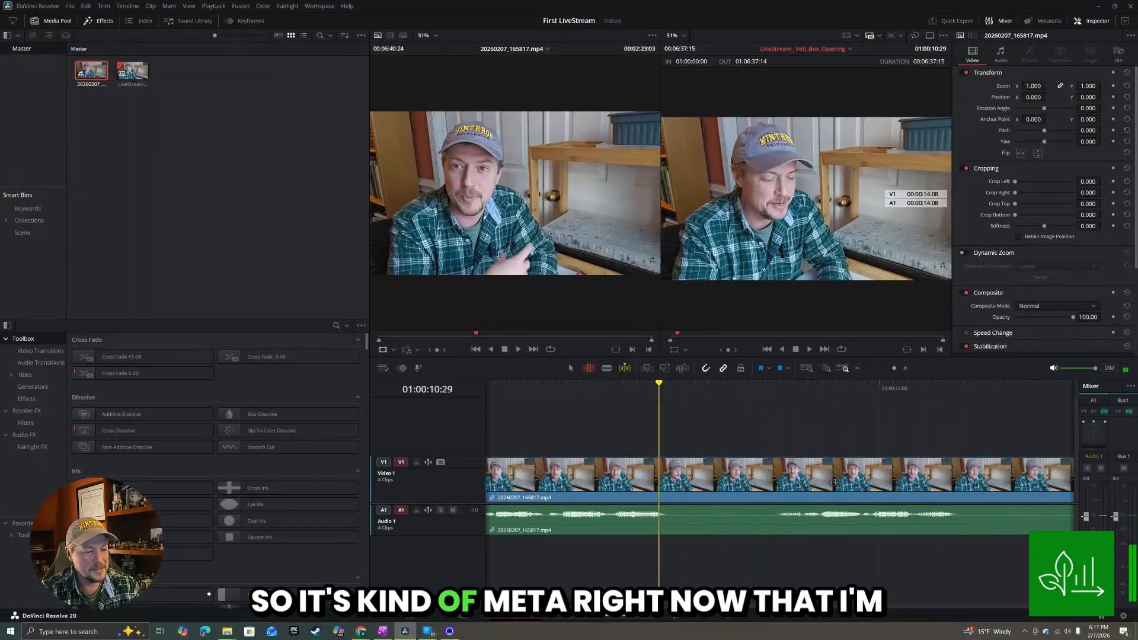
{"action": "left_click", "coordinate": [681, 478]}
{"action": "left_click", "coordinate": [767, 485]}
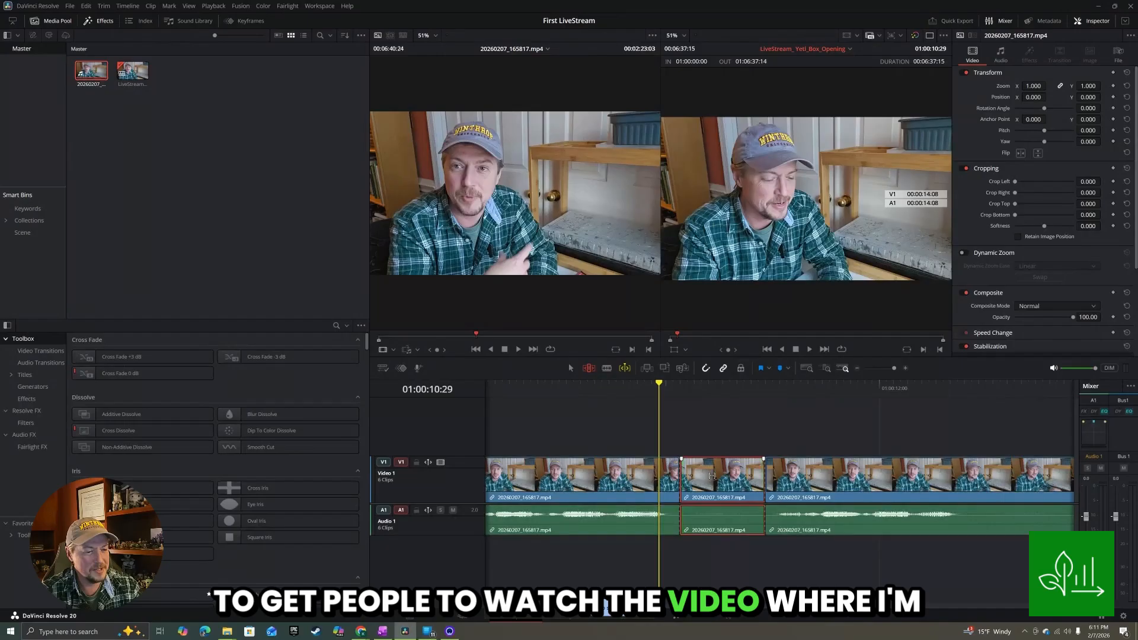
{"action": "key", "text": "Delete"}
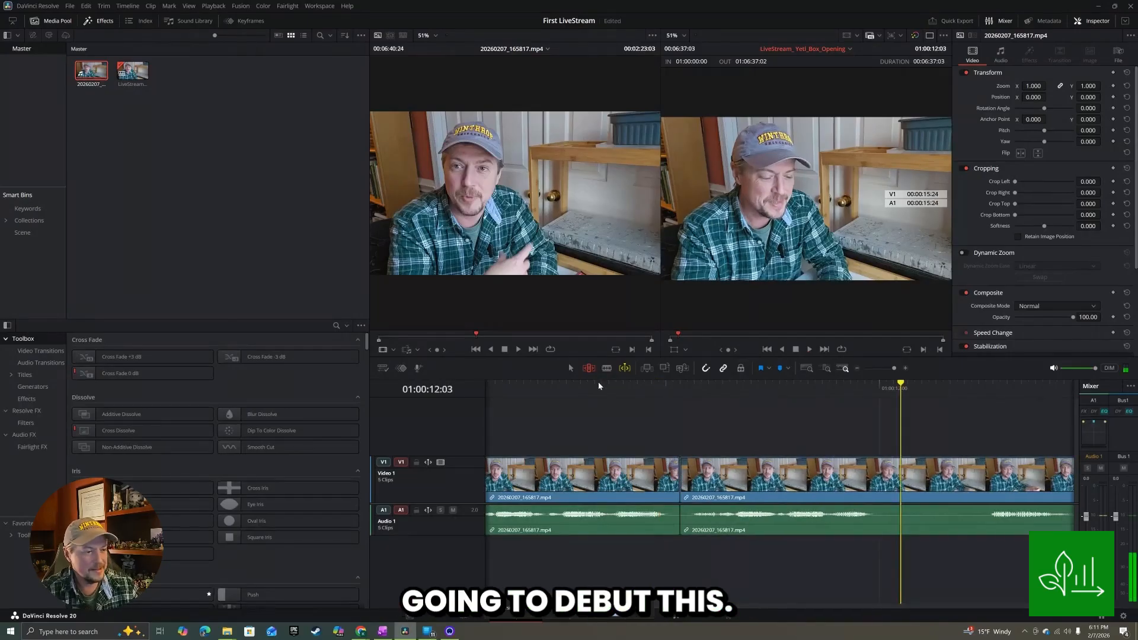
Split around the silent gap from about 01:00:12:00 to 01:00:12:13 and ripple-delete that segment.
{"action": "left_click", "coordinate": [607, 369]}
{"action": "left_click", "coordinate": [880, 481]}
{"action": "left_click", "coordinate": [972, 482]}
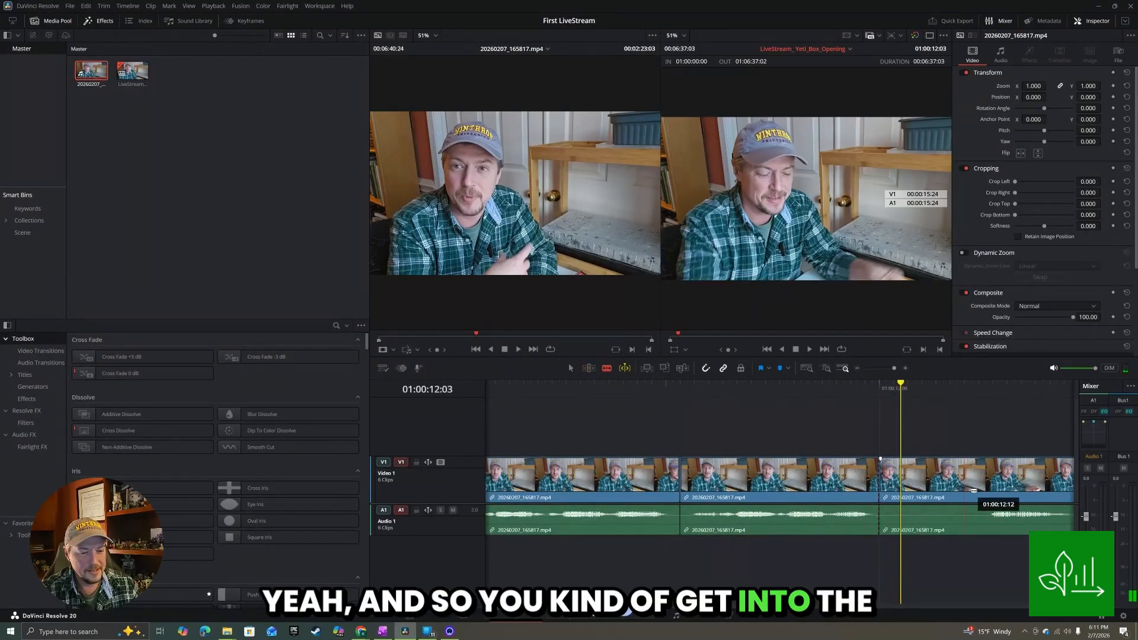
{"action": "left_click", "coordinate": [931, 486]}
{"action": "key", "text": "Delete"}
Review the pause around 01:00:15:15, play on to 01:00:21:13, and ripple-delete the silent stretch from there to about 01:00:21:26.
{"action": "key", "text": "space"}
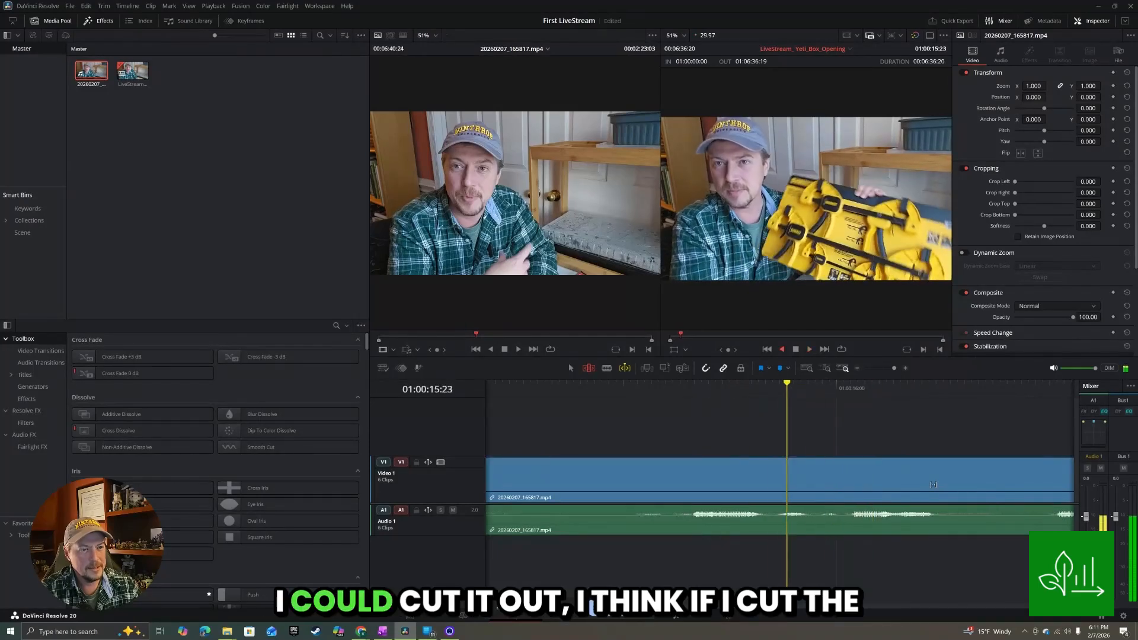
{"action": "key", "text": "l"}
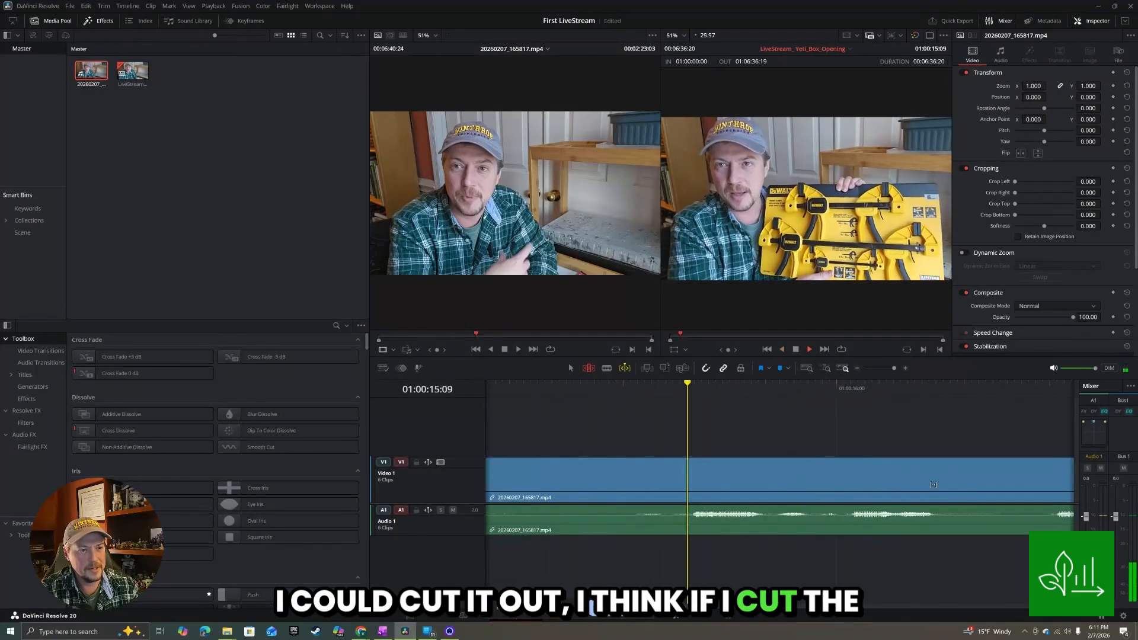
{"action": "key", "text": "j"}
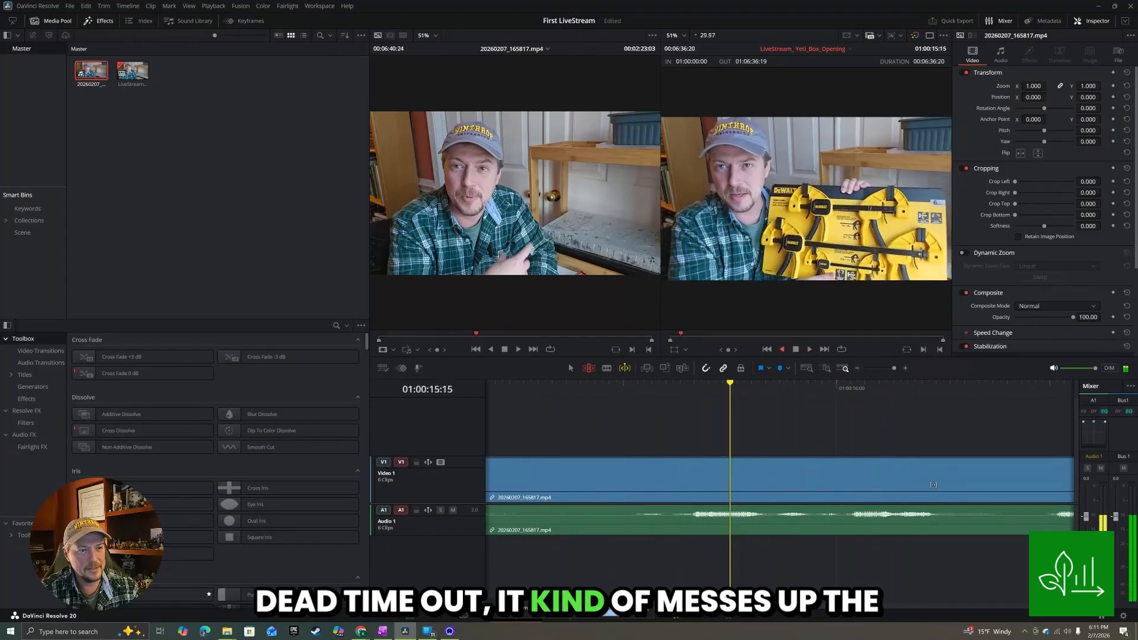
{"action": "key", "text": "l"}
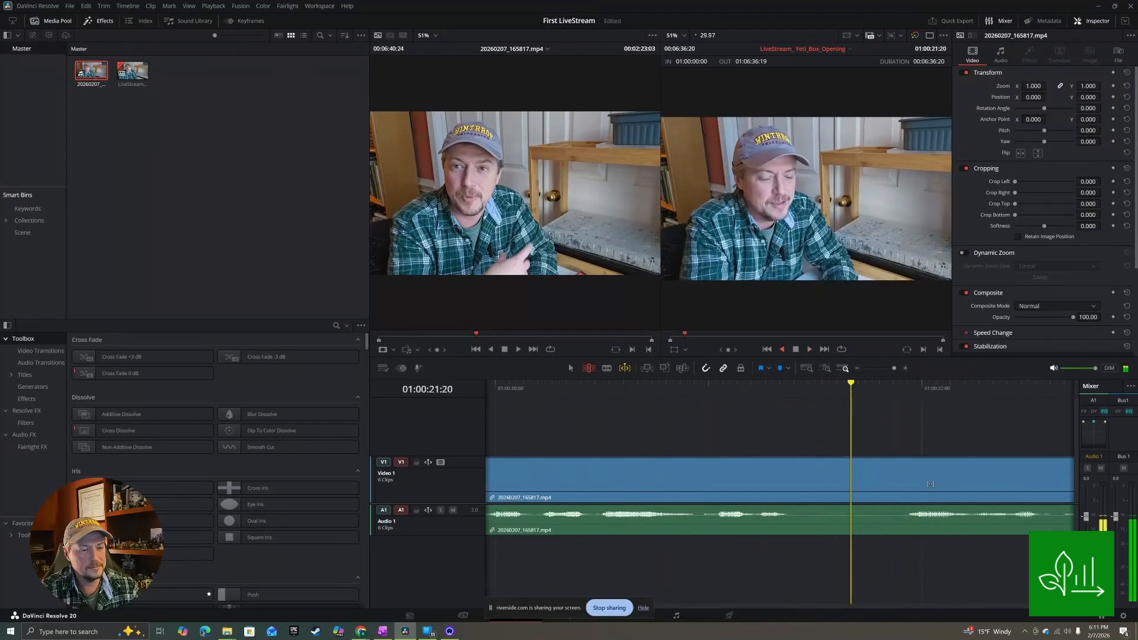
{"action": "key", "text": "k"}
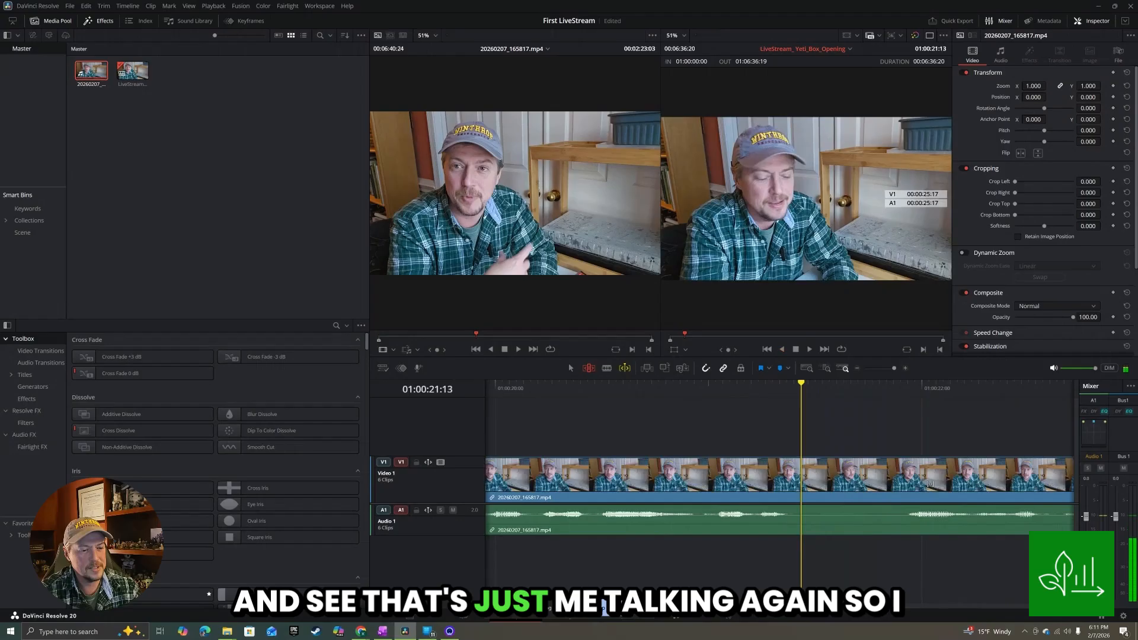
{"action": "left_click", "coordinate": [608, 367]}
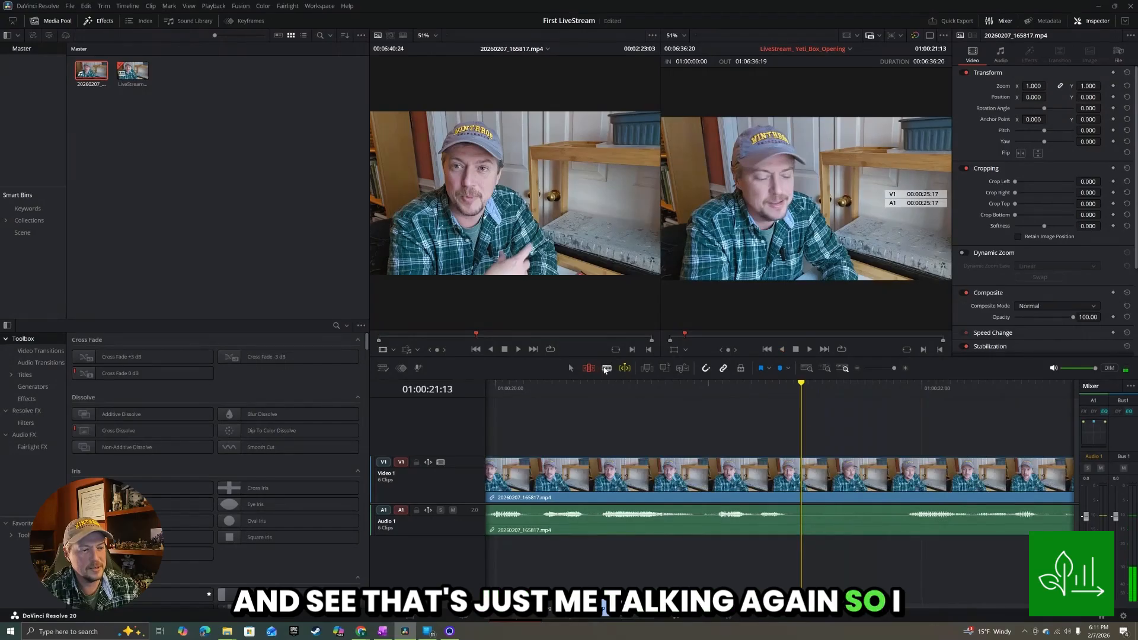
{"action": "left_click", "coordinate": [802, 488]}
{"action": "left_click", "coordinate": [892, 486]}
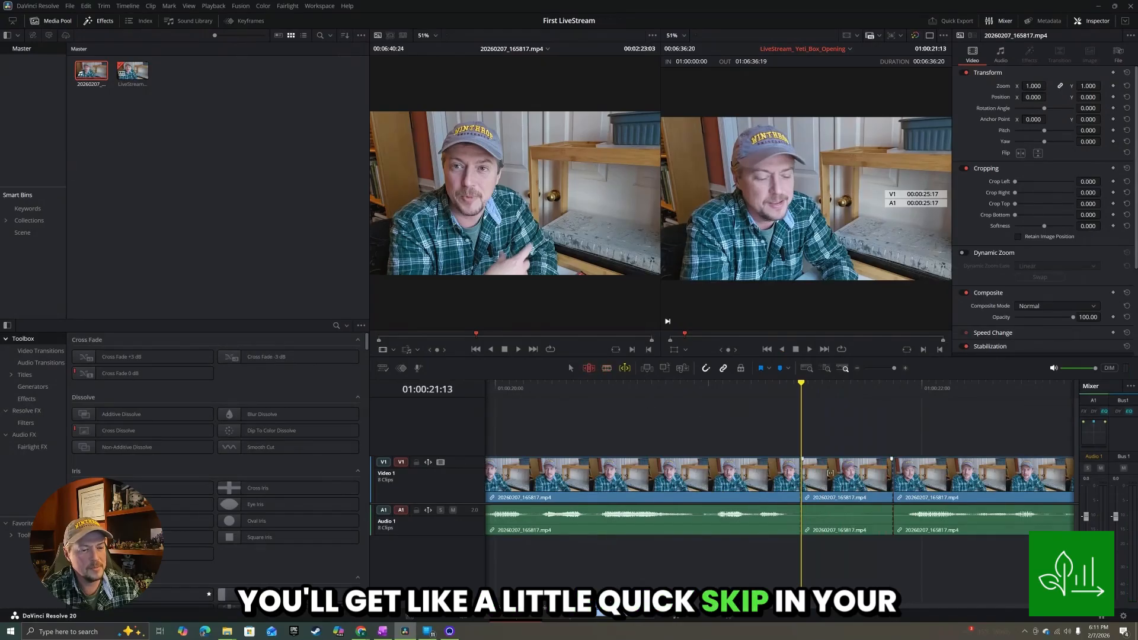
{"action": "key", "text": "Delete"}
Replay back and forth across the new cut at 01:00:21:13 to check how noticeable the jump is.
{"action": "key", "text": "j"}
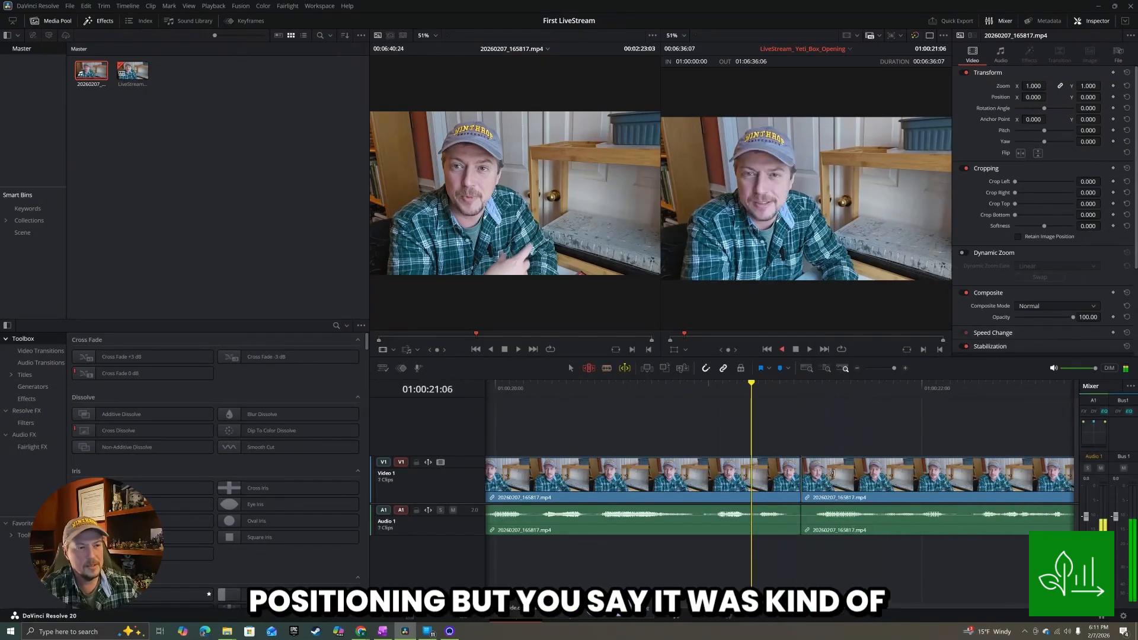
{"action": "key", "text": "l"}
{"action": "key", "text": "l"}
{"action": "key", "text": "l"}
{"action": "key", "text": "j"}
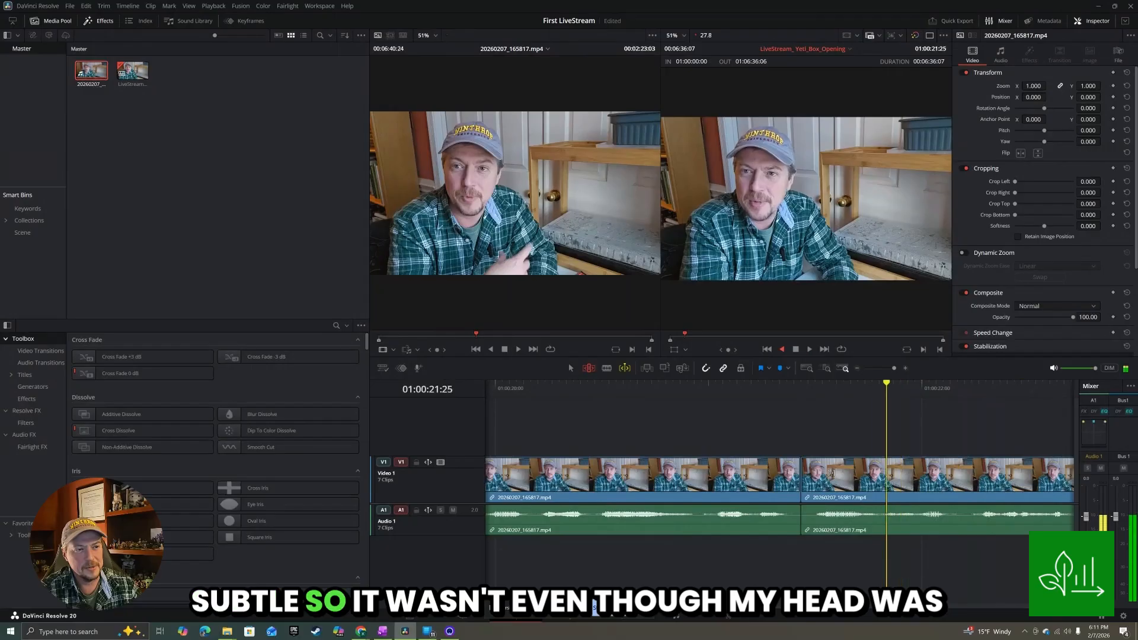
{"action": "key", "text": "l"}
{"action": "key", "text": "j"}
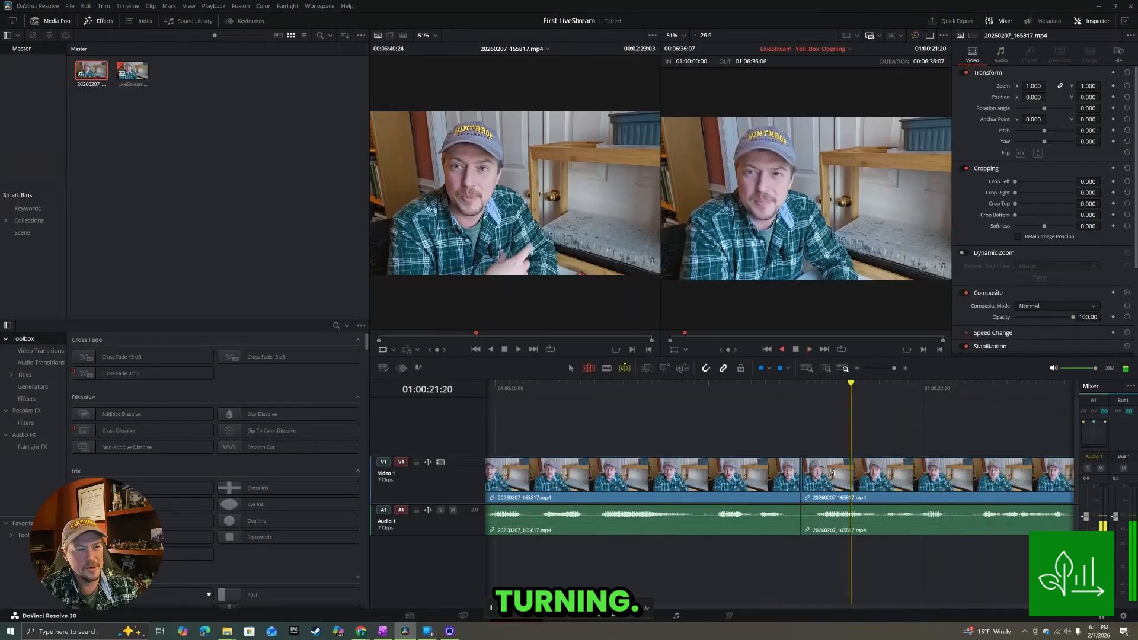
{"action": "key", "text": "l"}
Play on to the next pause, split around it from 01:00:26:14 to about 01:00:26:29, and ripple-delete it.
{"action": "key", "text": "l"}
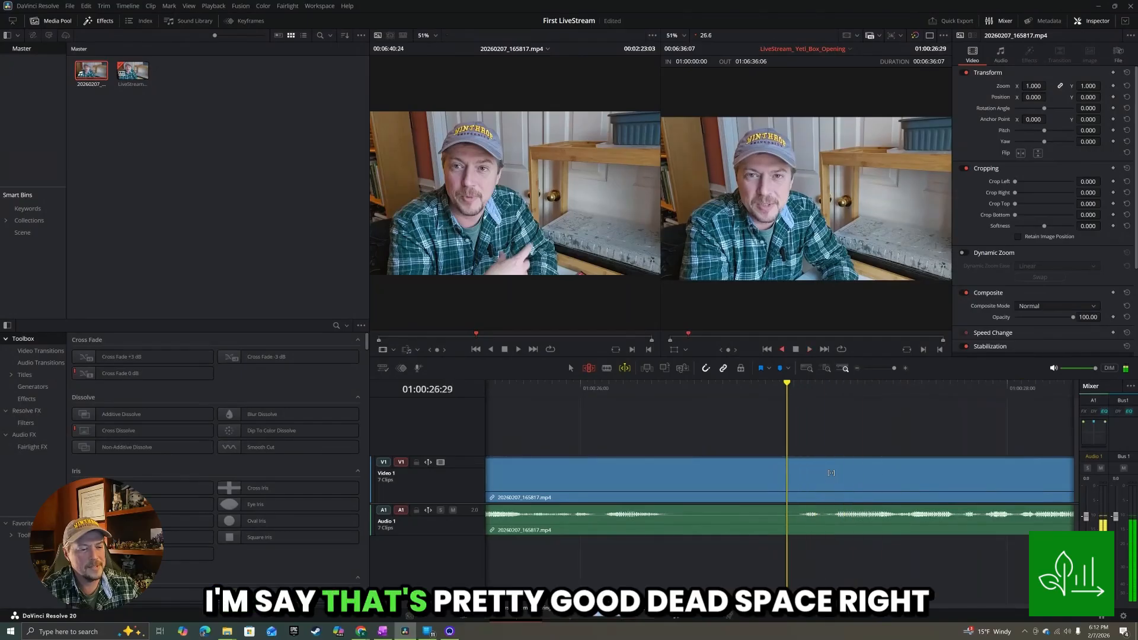
{"action": "key", "text": "k"}
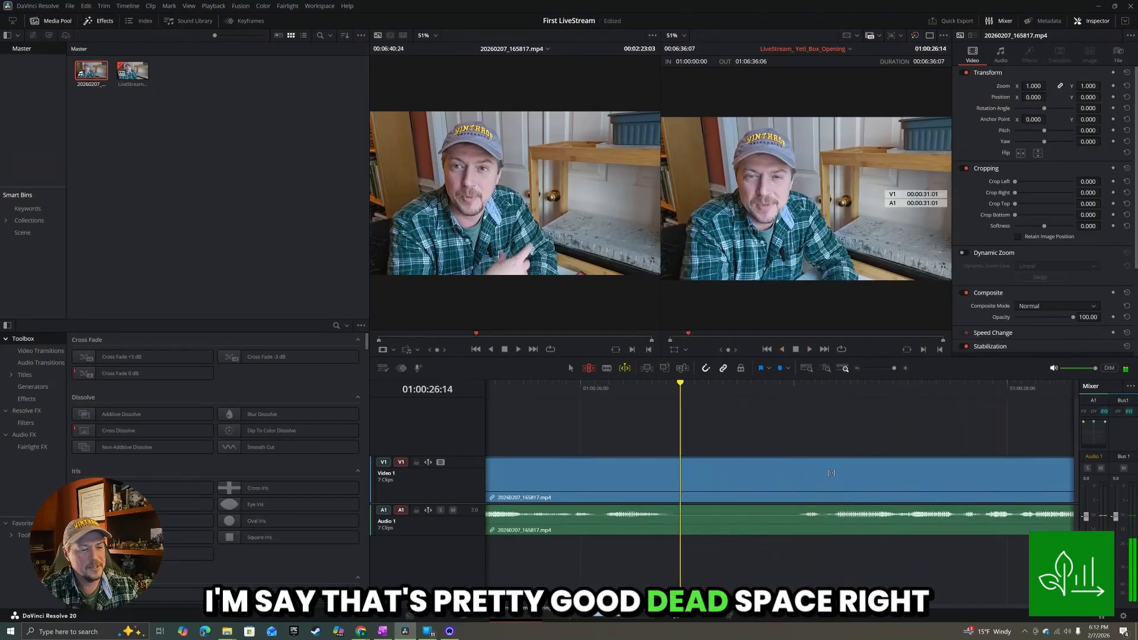
{"action": "left_click", "coordinate": [681, 479]}
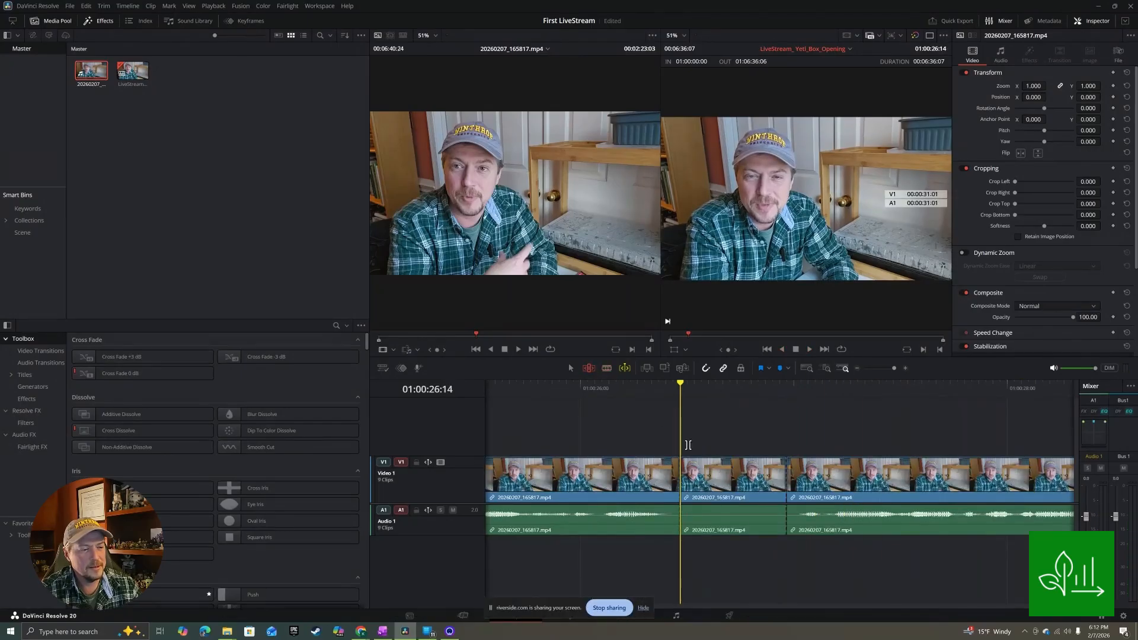
{"action": "left_click", "coordinate": [745, 482]}
{"action": "key", "text": "Delete"}
Play on to 01:00:29:24 and ripple-delete the silent gap before it, from about 01:00:28:29 to 01:00:29:16.
{"action": "key", "text": "l"}
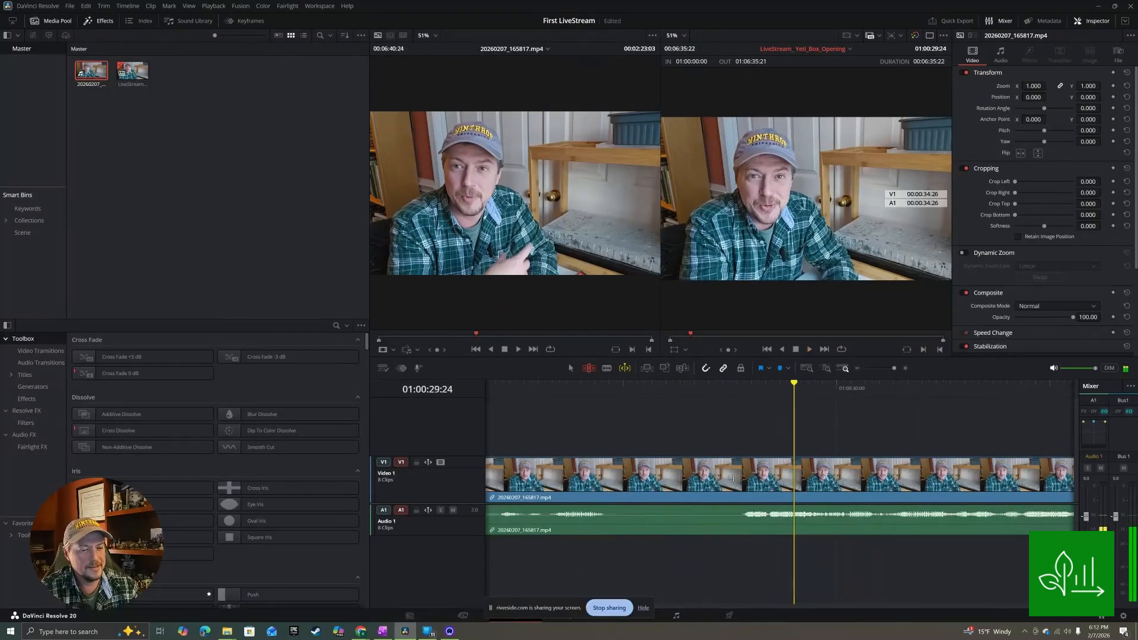
{"action": "left_click", "coordinate": [607, 368]}
{"action": "left_click", "coordinate": [617, 477]}
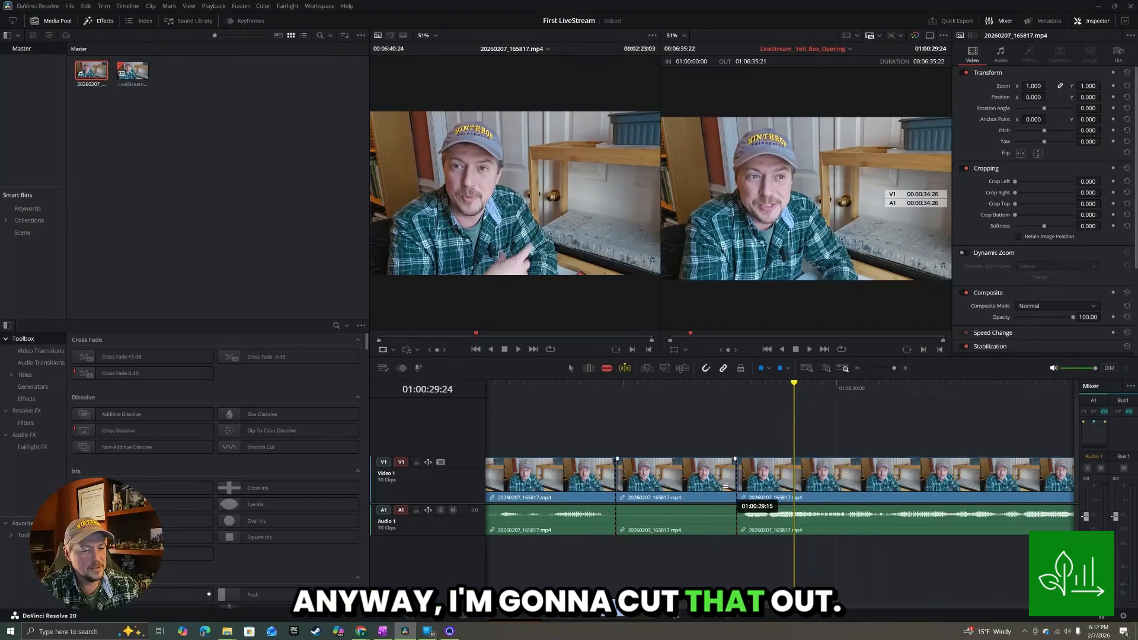
{"action": "left_click", "coordinate": [738, 503]}
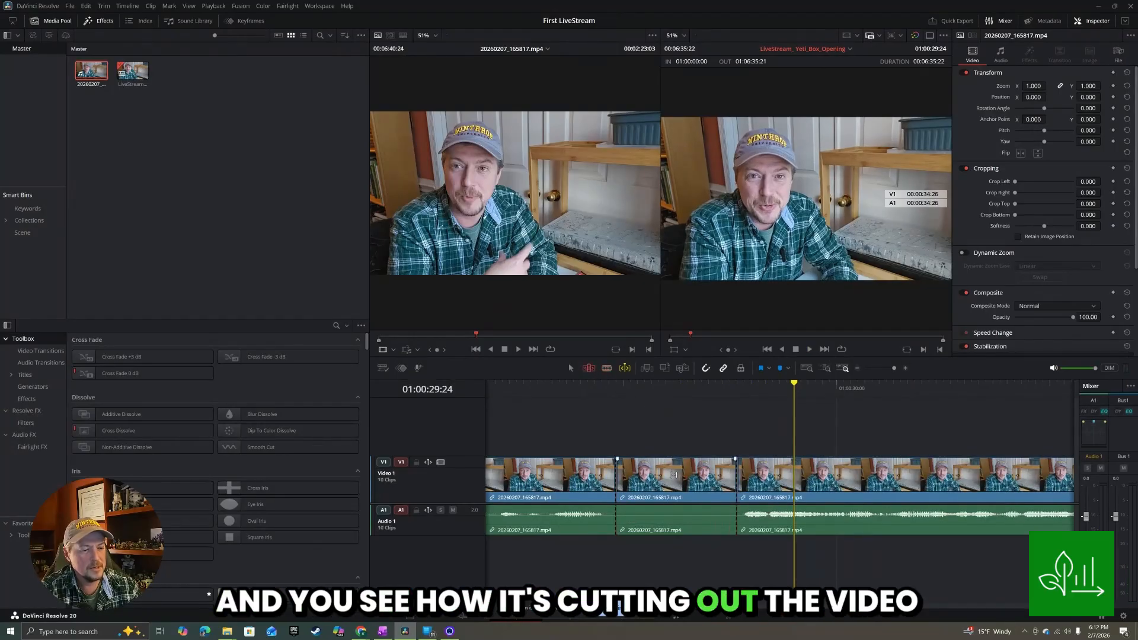
{"action": "key", "text": "Delete"}
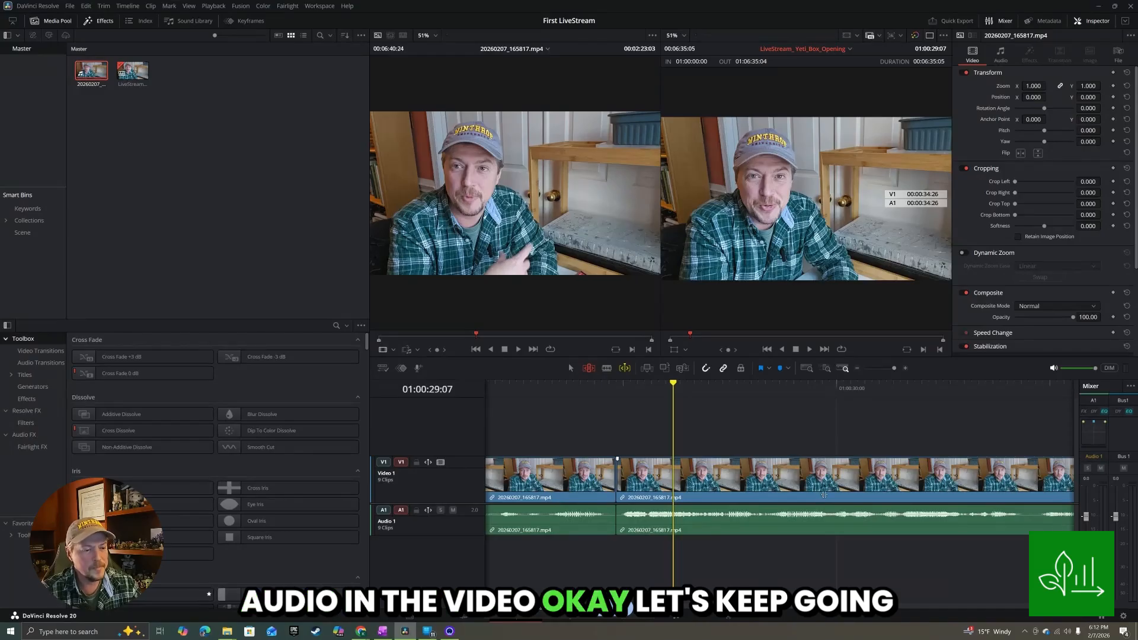
Play on and recheck the pause starting at 01:00:37:06, then split around it up to about 01:00:37:18 and ripple-delete it.
{"action": "key", "text": "space"}
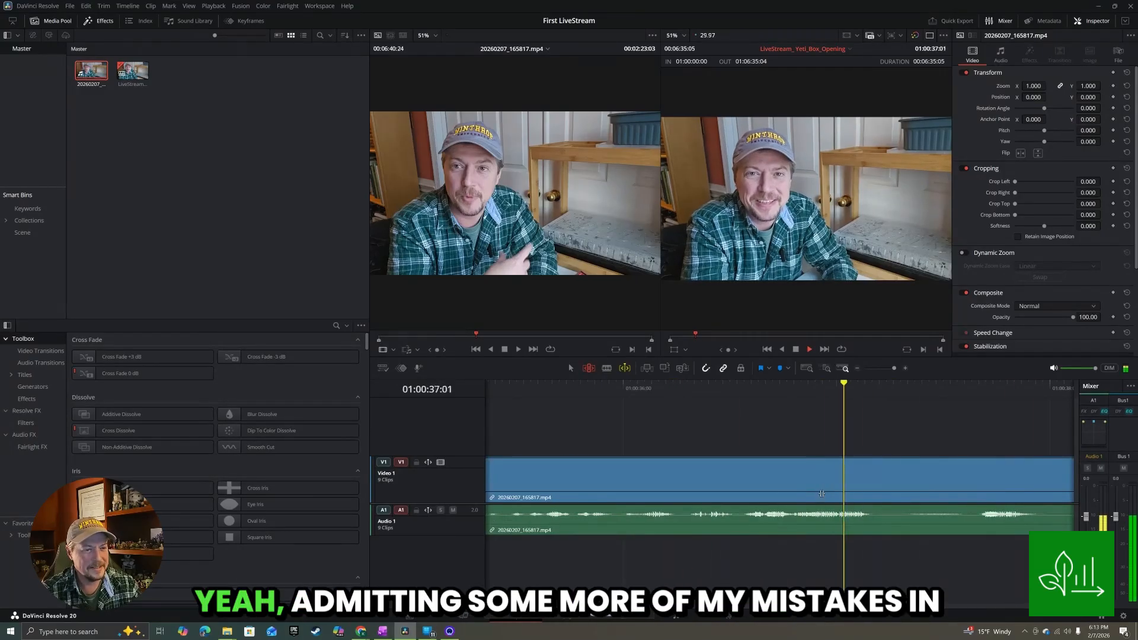
{"action": "key", "text": "j"}
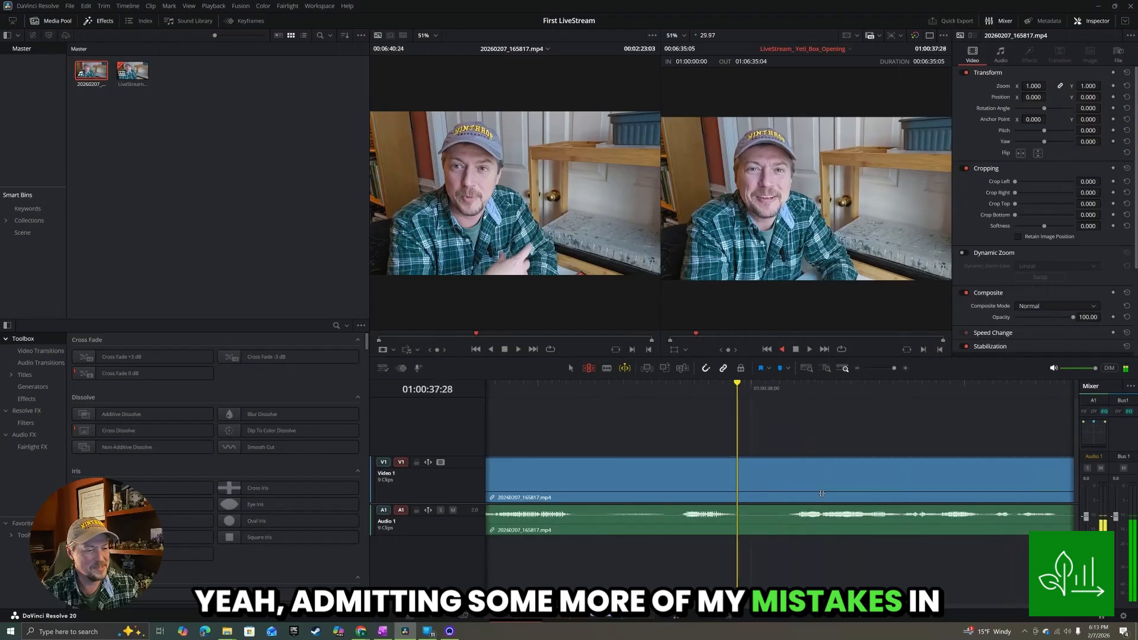
{"action": "key", "text": "k"}
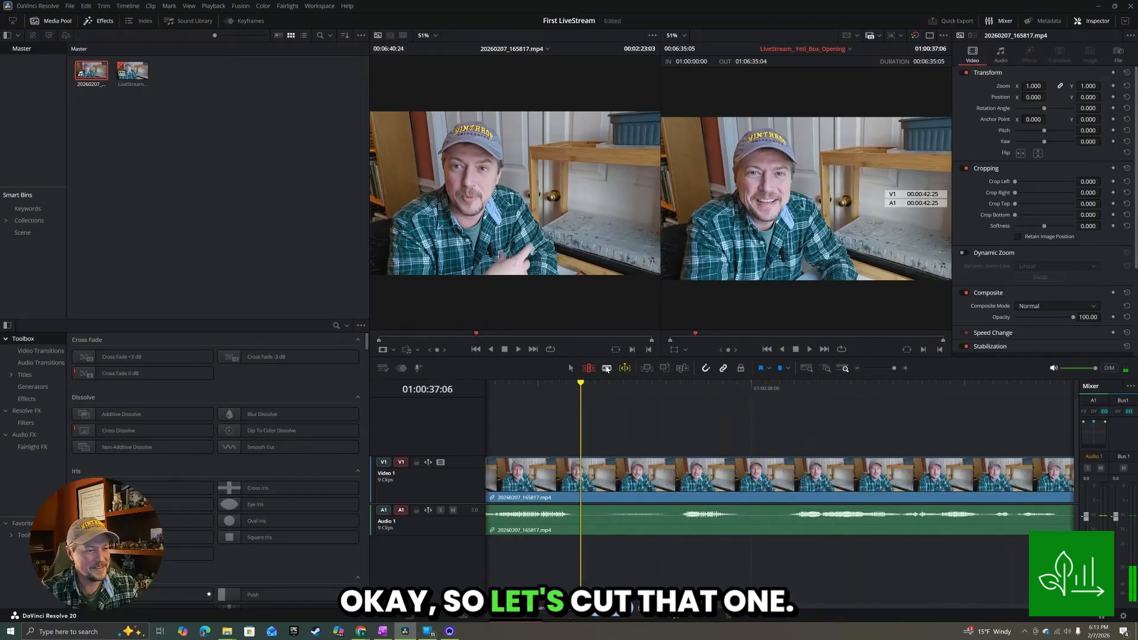
{"action": "key", "text": "l"}
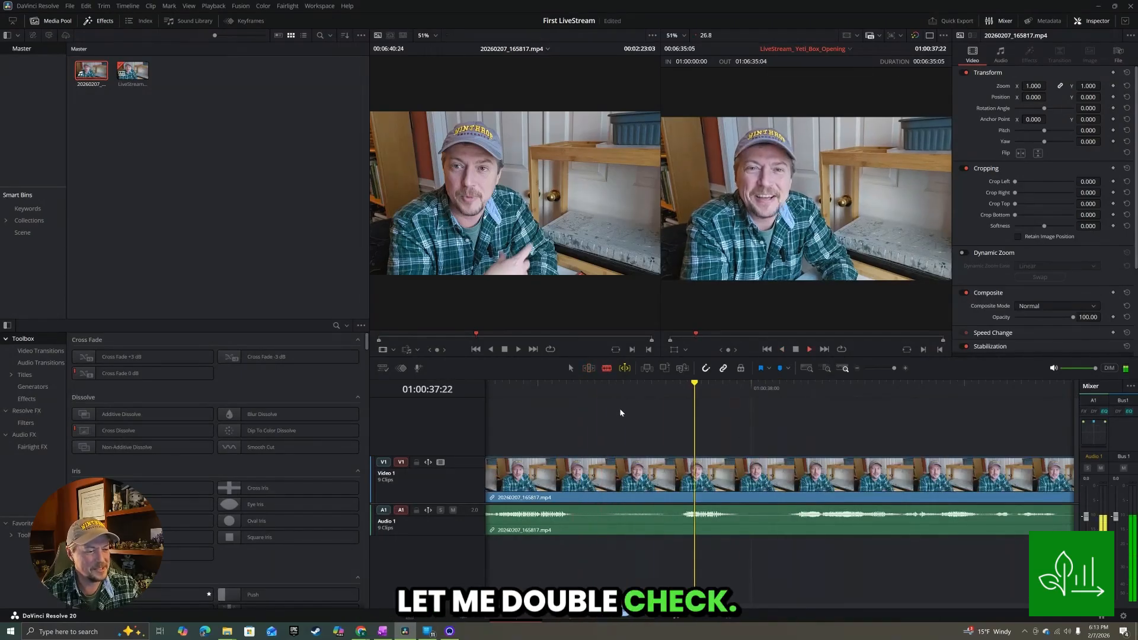
{"action": "key", "text": "j"}
{"action": "key", "text": "k"}
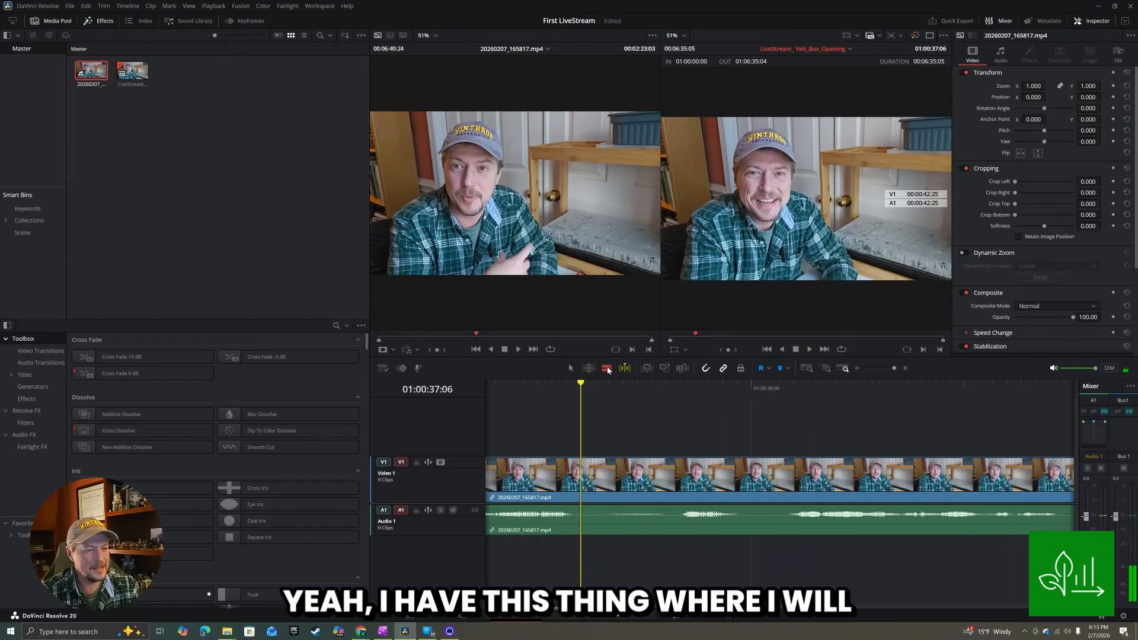
{"action": "left_click", "coordinate": [588, 475]}
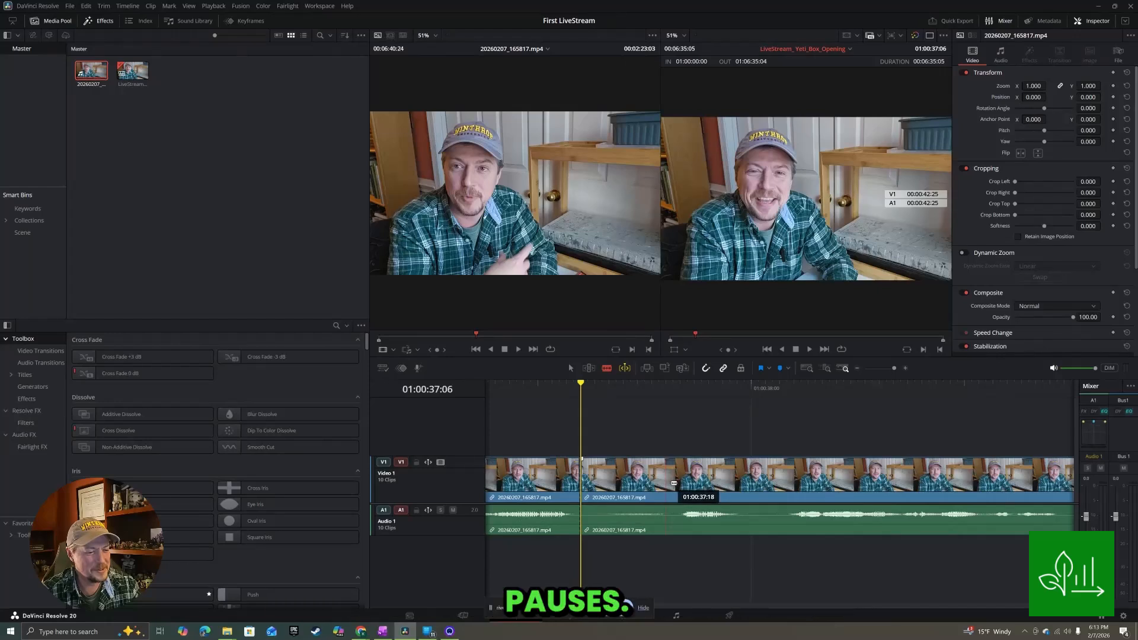
{"action": "left_click", "coordinate": [666, 482]}
{"action": "key", "text": "t"}
{"action": "left_click", "coordinate": [618, 479]}
{"action": "key", "text": "Delete"}
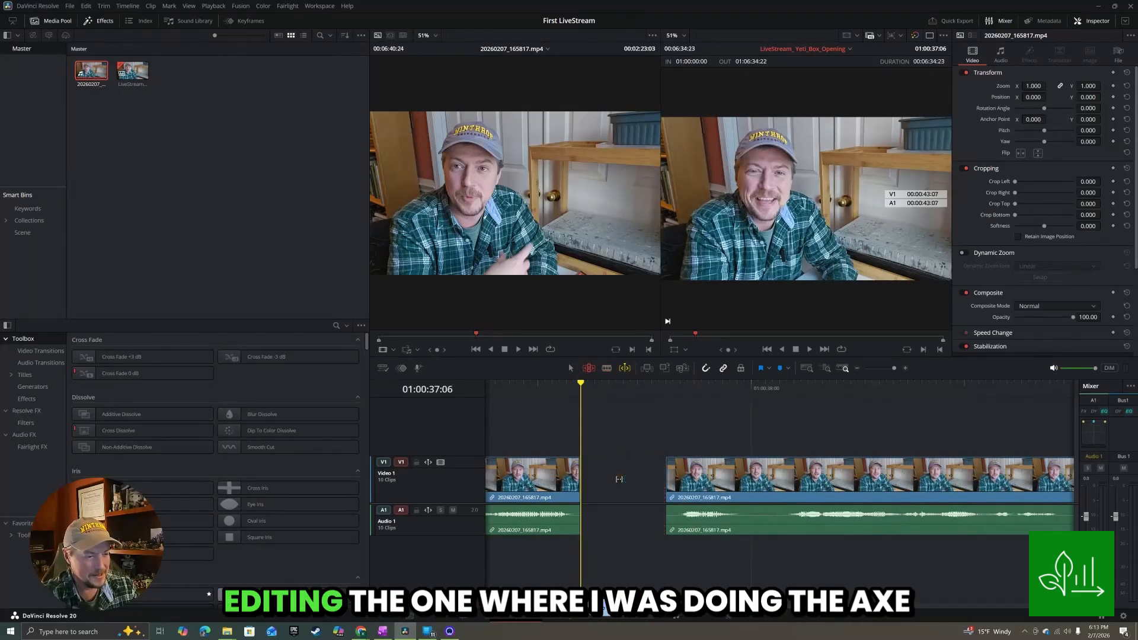
Split the clip at 01:00:39:04, replay the flubbed phrase before it, and ripple-delete that phrase from 01:00:37:06 to the split.
{"action": "key", "text": "/"}
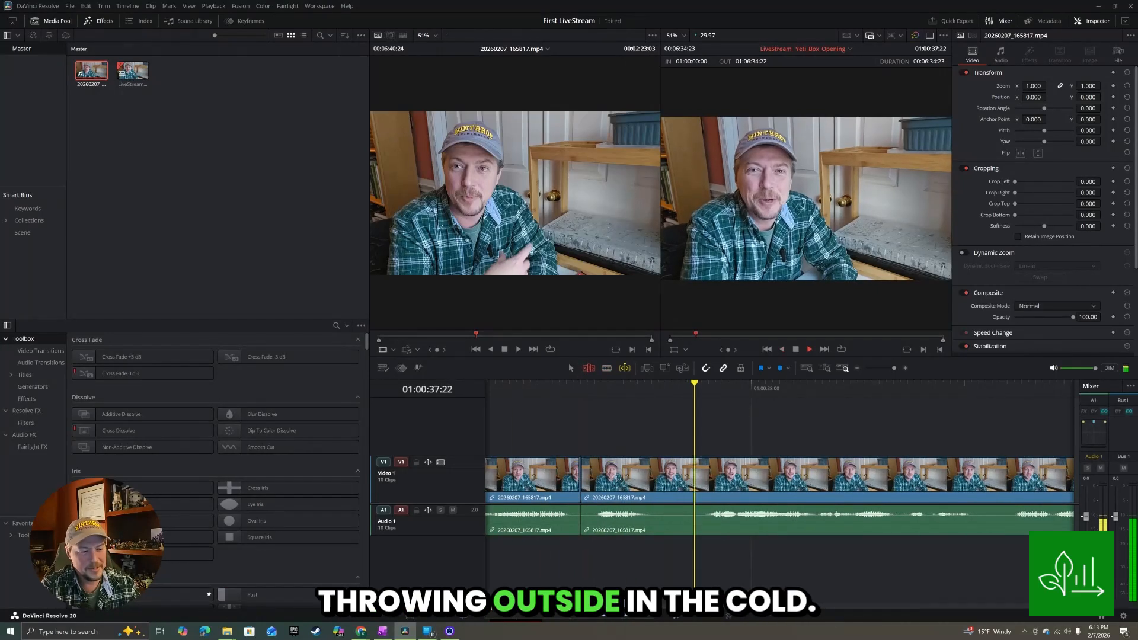
{"action": "left_click", "coordinate": [607, 369]}
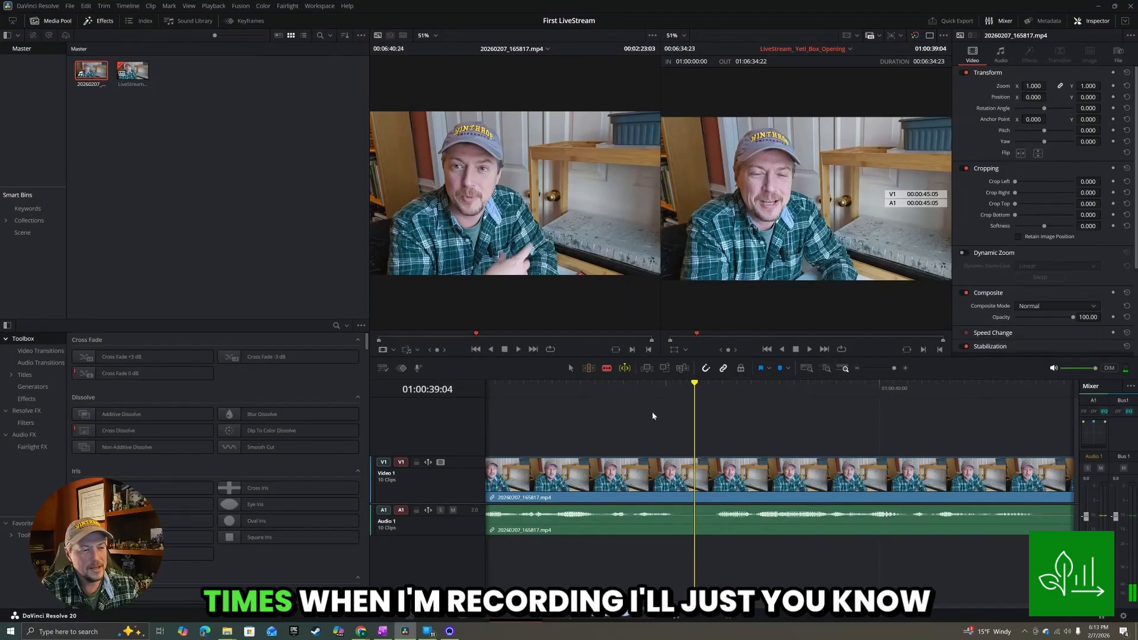
{"action": "left_click", "coordinate": [694, 474]}
{"action": "key", "text": "j"}
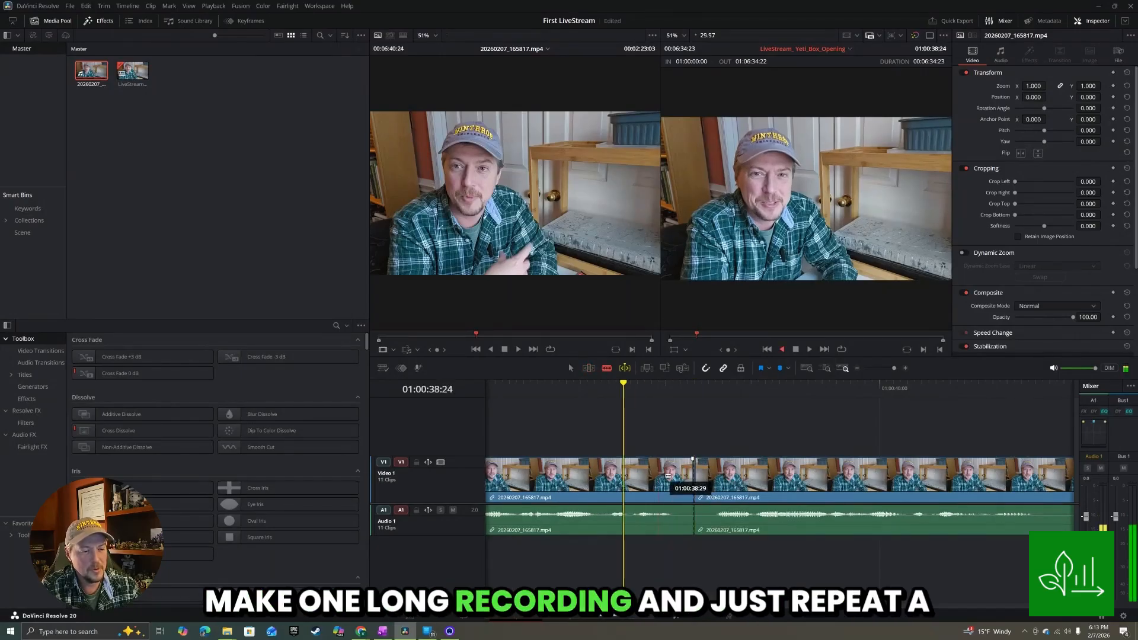
{"action": "key", "text": "l"}
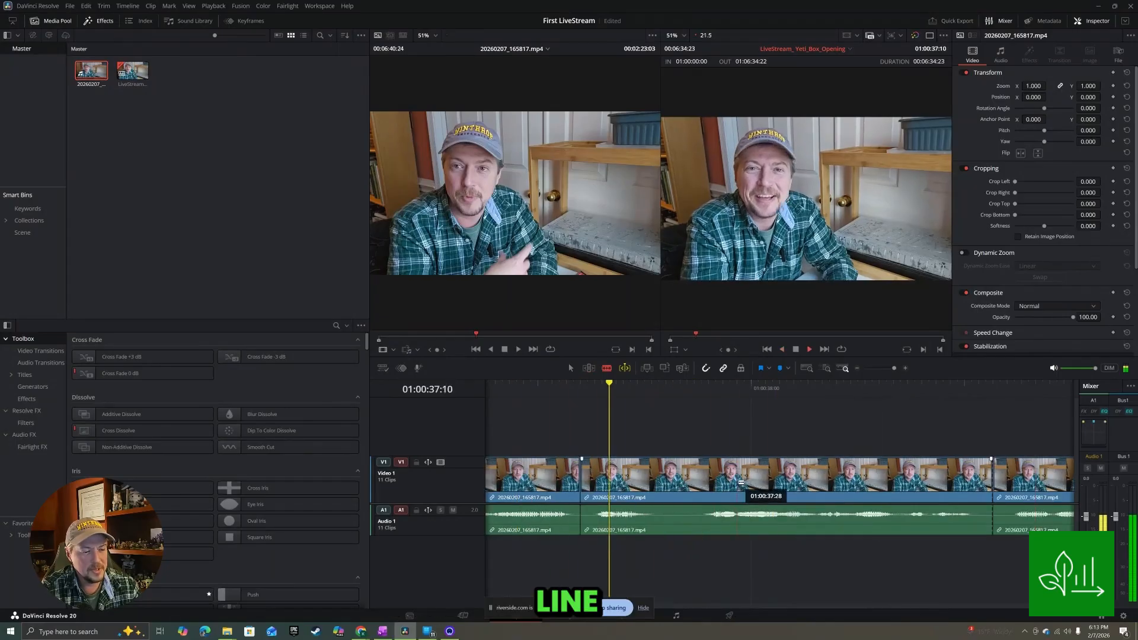
{"action": "key", "text": "k"}
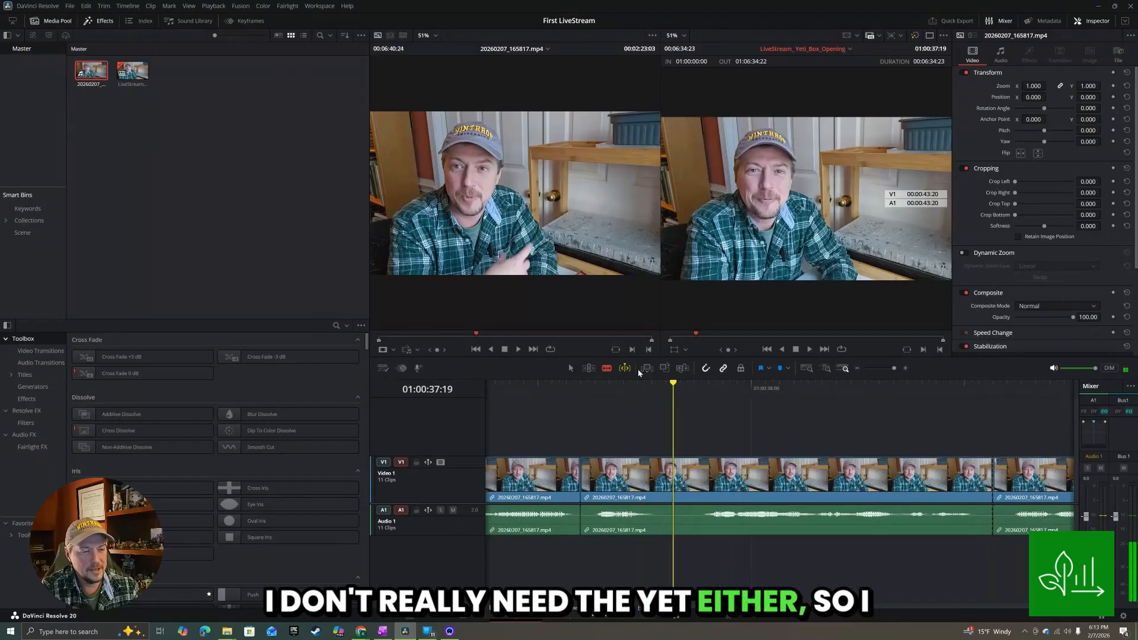
{"action": "key", "text": "Delete"}
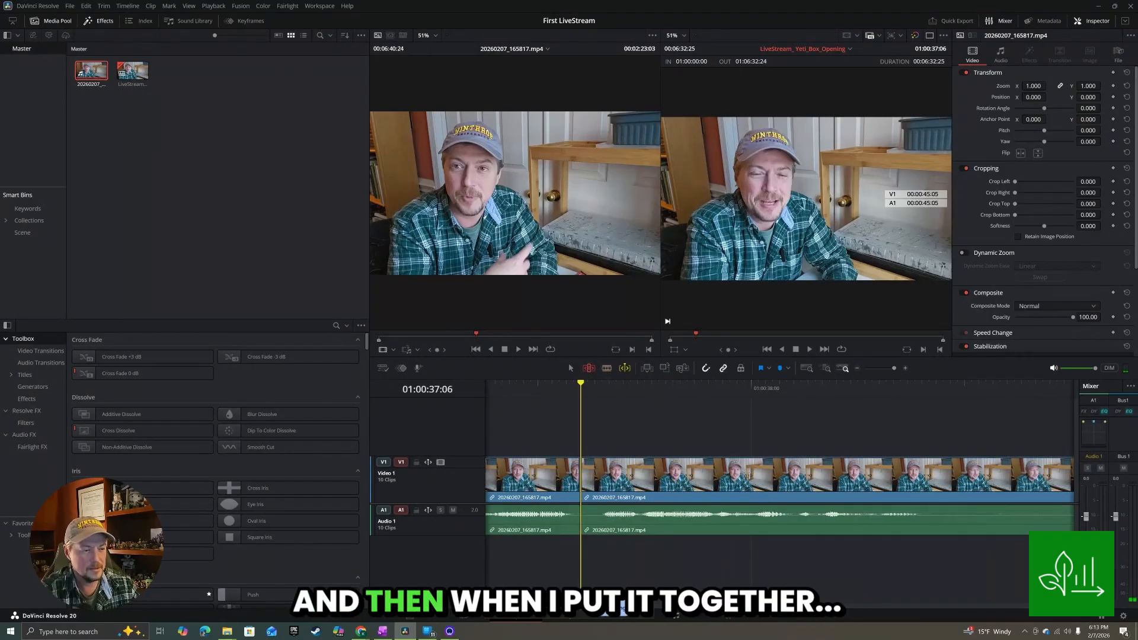
Play back the new join at 01:00:37:06 and continue to the pause at 01:00:42:03, listening for filler words.
{"action": "key", "text": "space"}
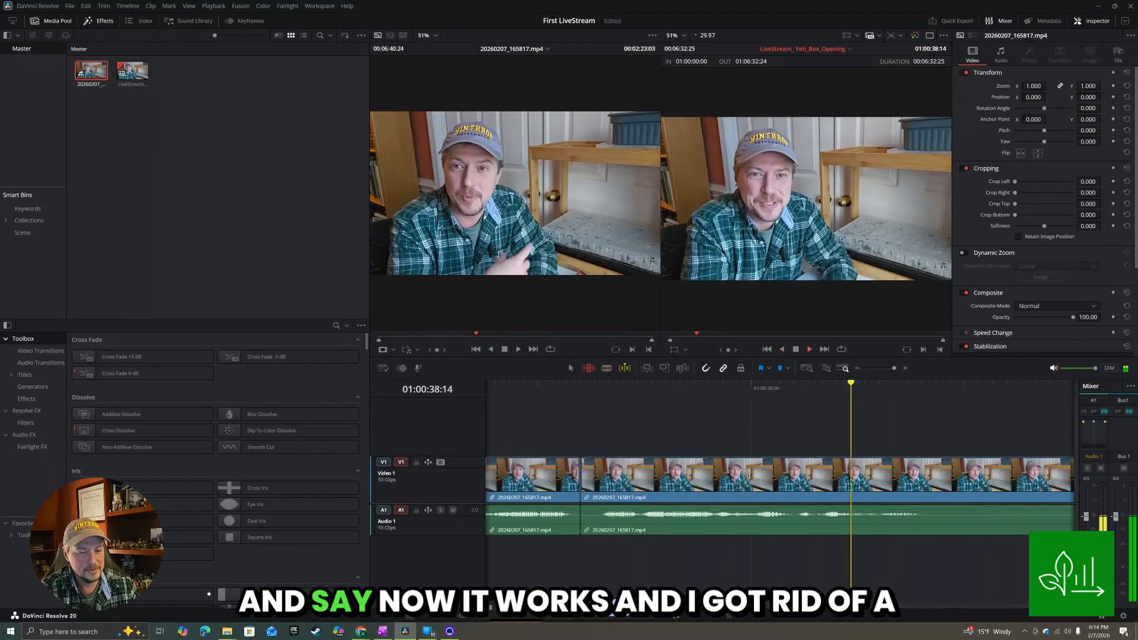
{"action": "key", "text": "j"}
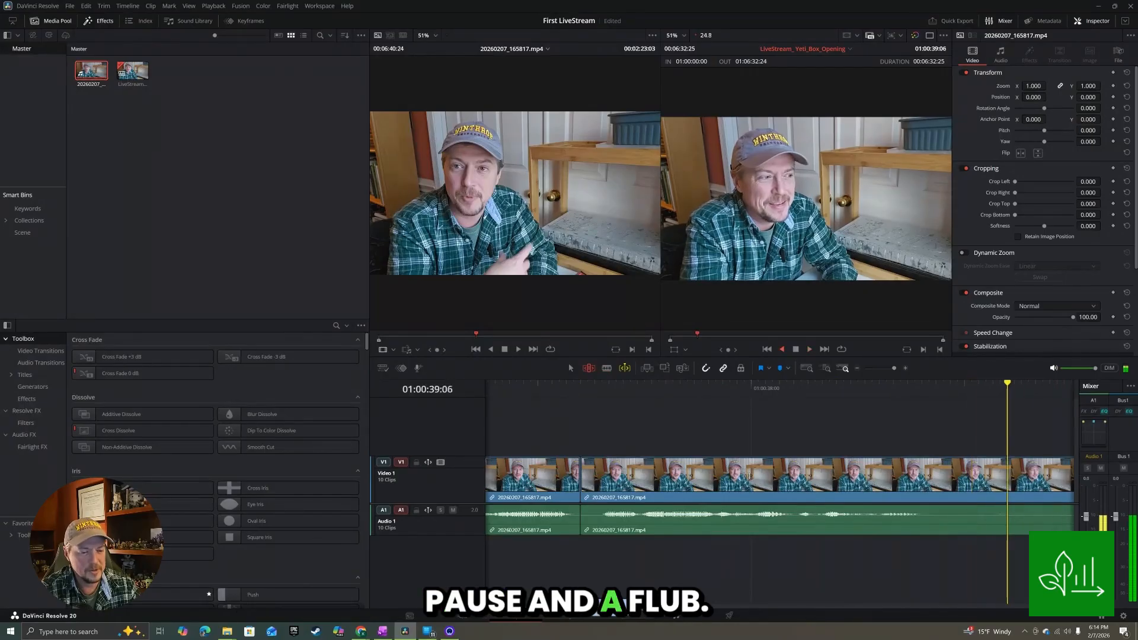
{"action": "key", "text": "j"}
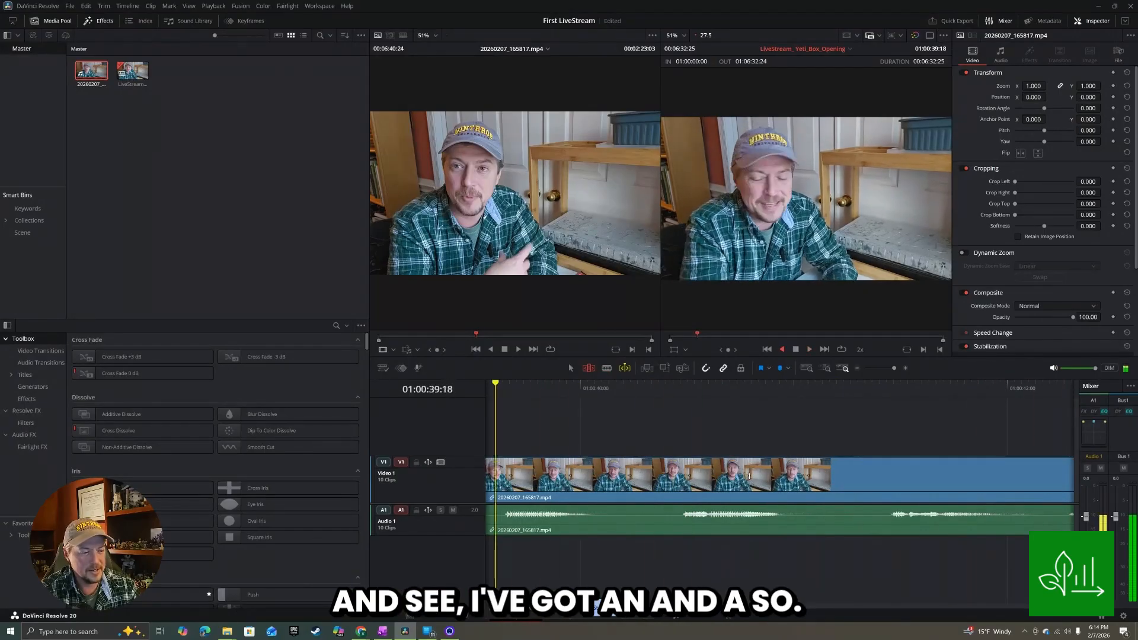
{"action": "key", "text": "l"}
{"action": "key", "text": "j"}
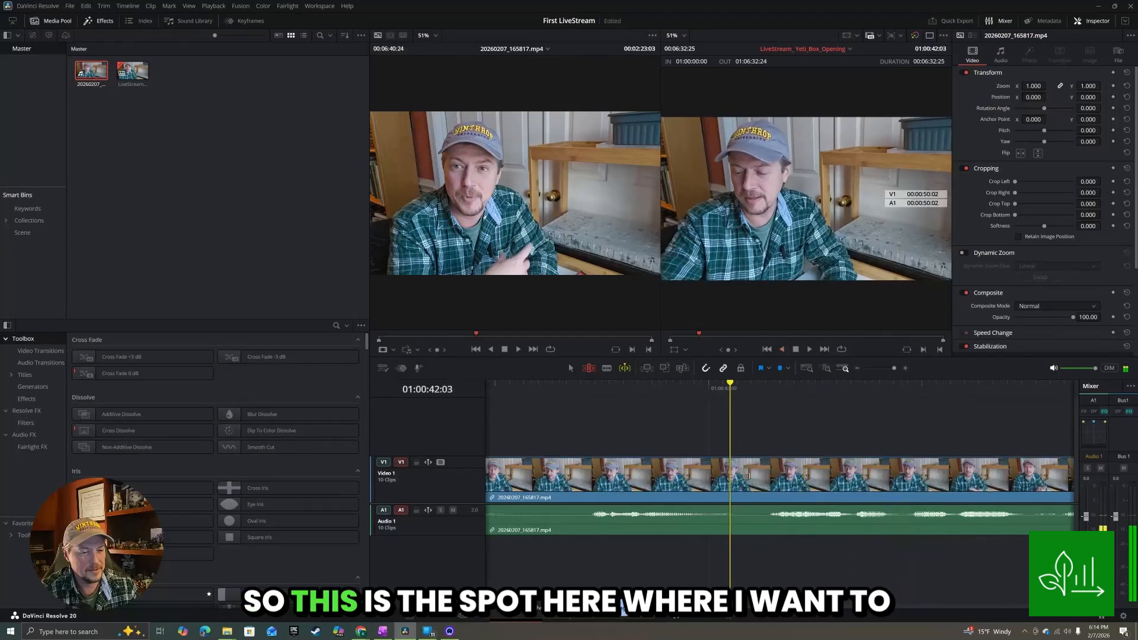
Split the clip at 01:00:42:07 and about 01:00:38:25, and ripple-delete the section between the two cuts.
{"action": "key", "text": "b"}
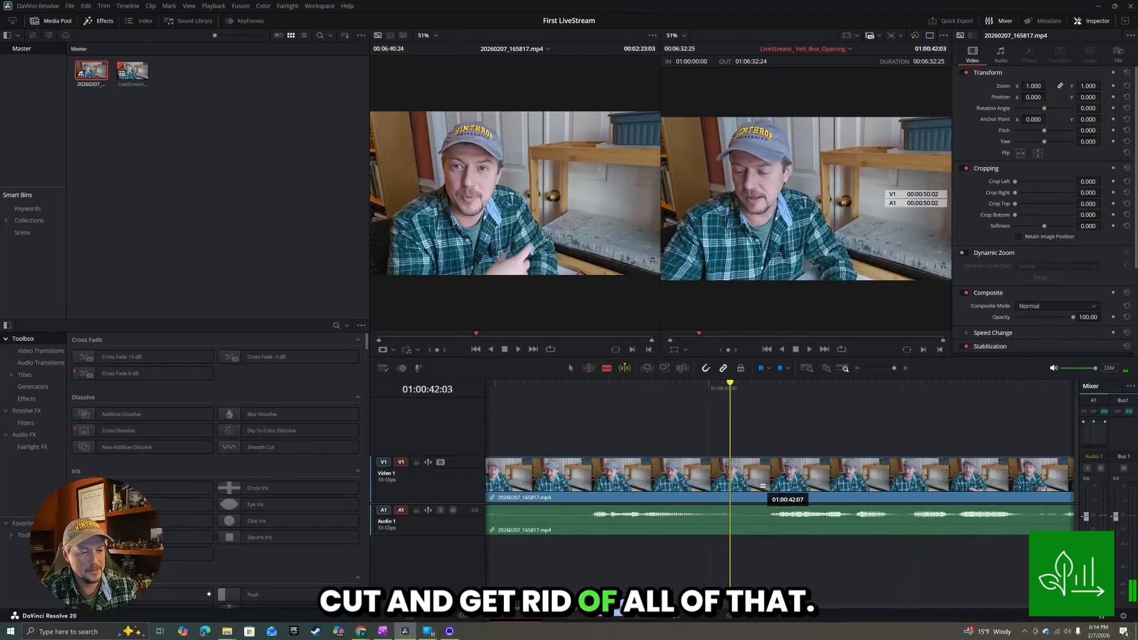
{"action": "left_click", "coordinate": [762, 485]}
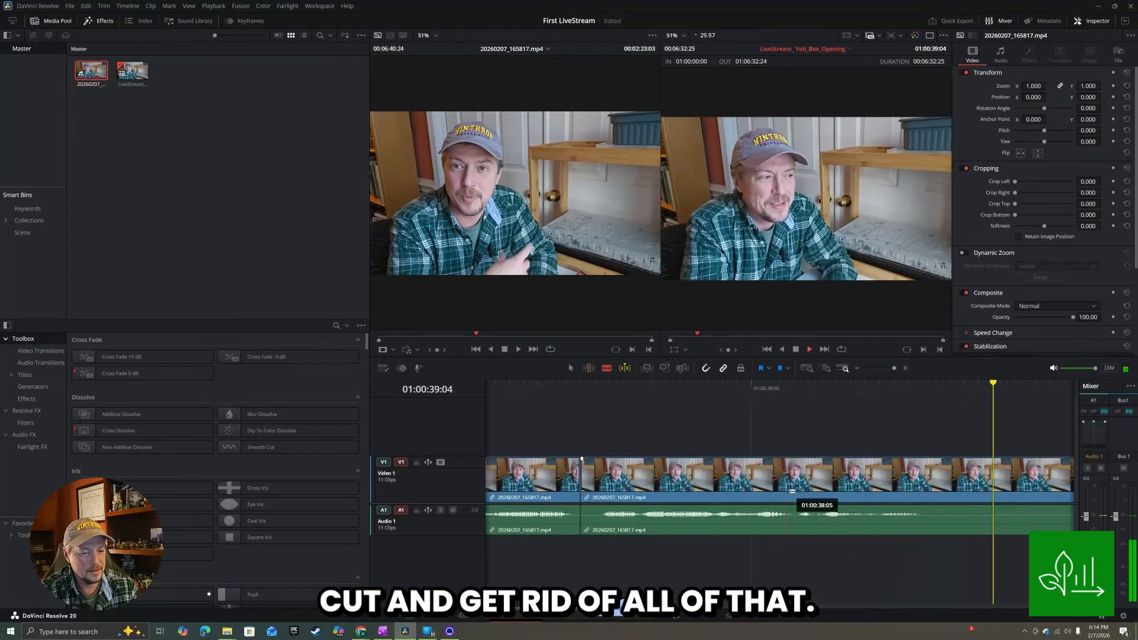
{"action": "left_click", "coordinate": [930, 482]}
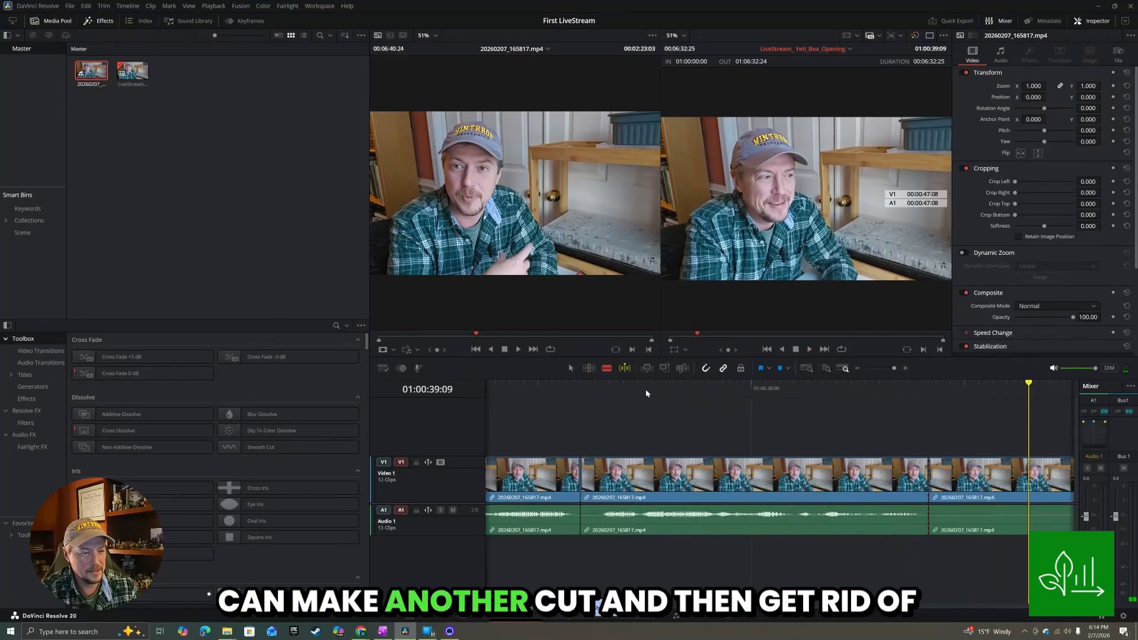
{"action": "left_click", "coordinate": [589, 370]}
{"action": "left_click", "coordinate": [952, 477]}
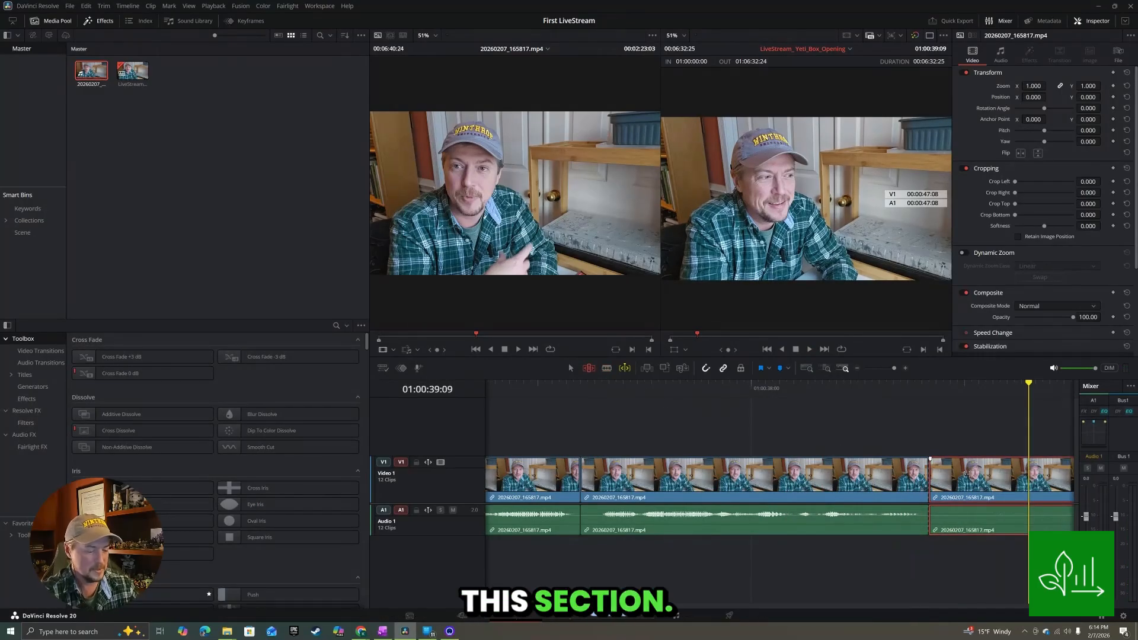
{"action": "key", "text": "Delete"}
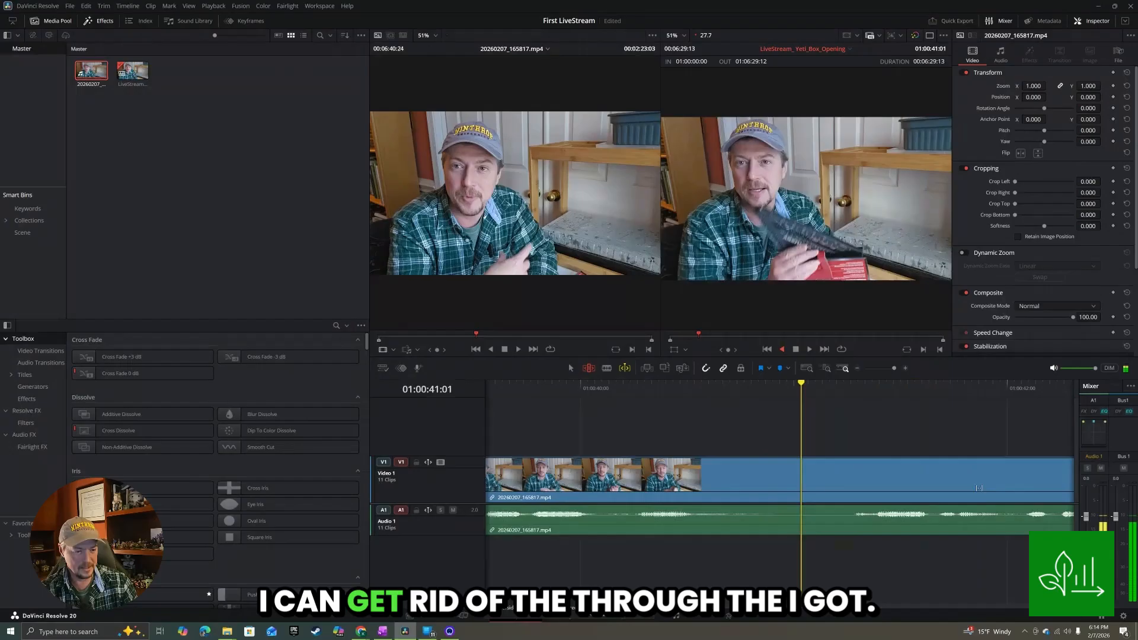
Split the clip at about 01:00:41:07 and 01:00:40:04, check the audio after the section, and ripple-delete the piece between the cuts.
{"action": "key", "text": "k"}
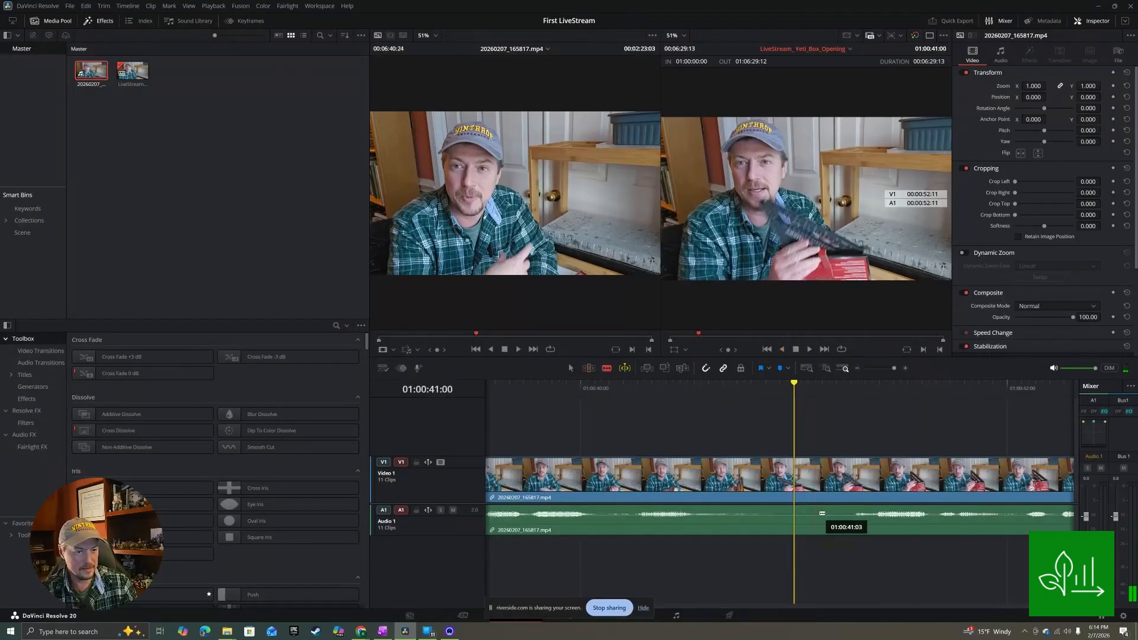
{"action": "left_click", "coordinate": [843, 490]}
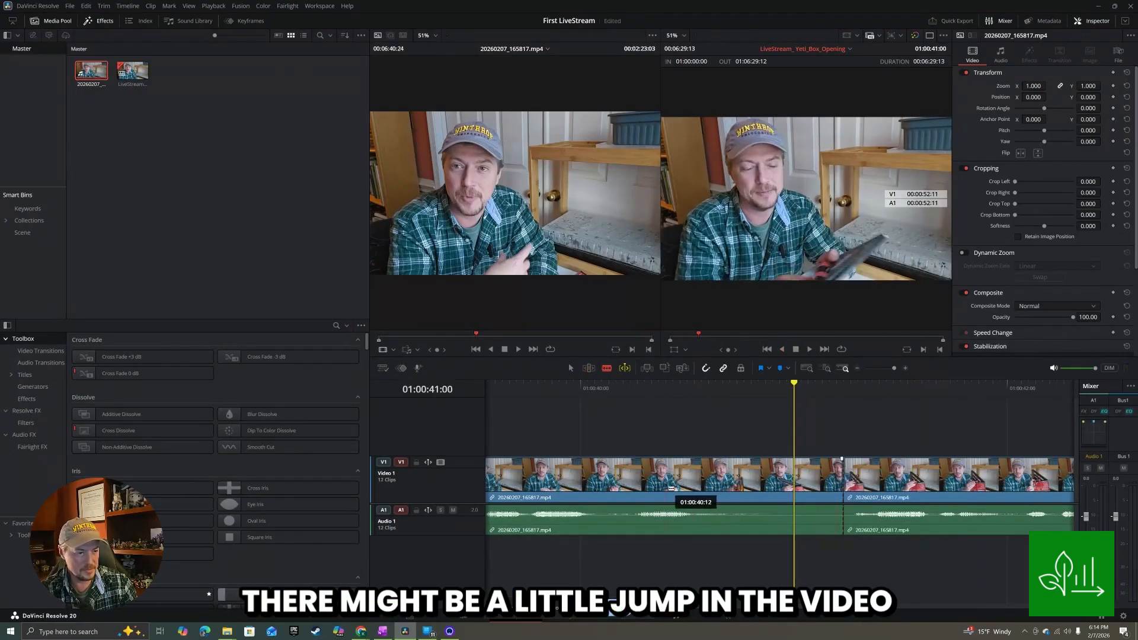
{"action": "left_click", "coordinate": [609, 484]}
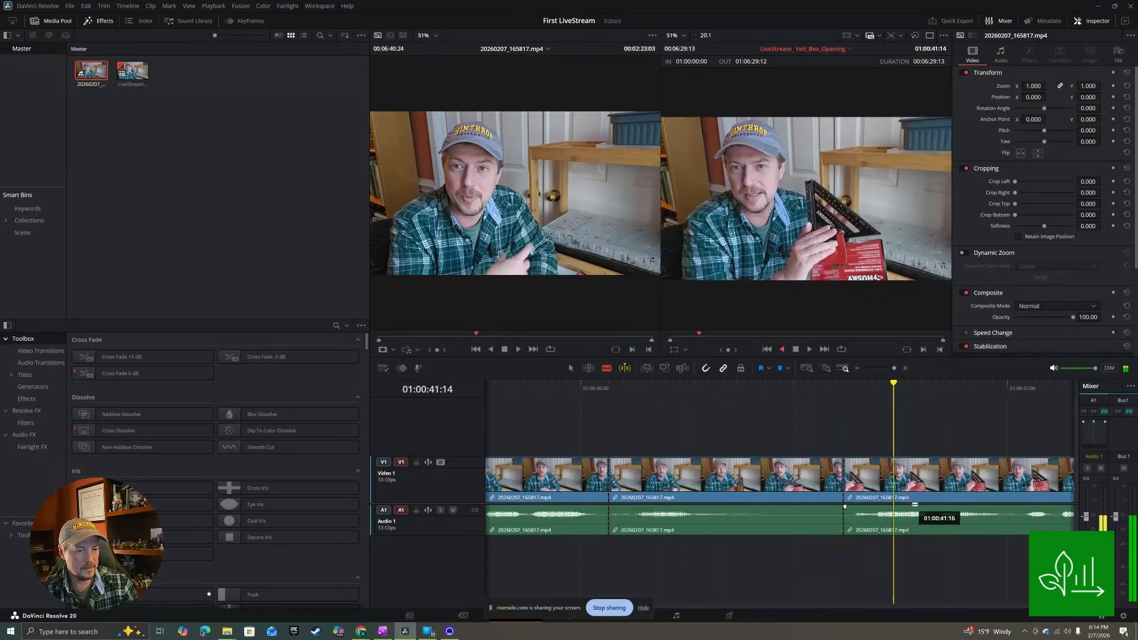
{"action": "key", "text": "k"}
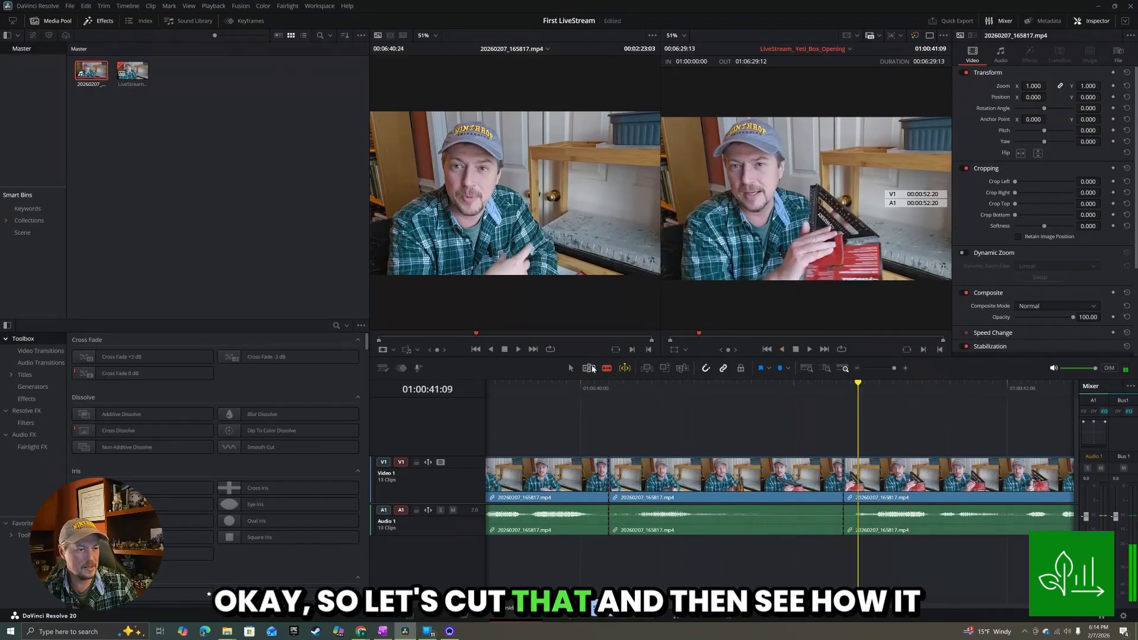
{"action": "left_click", "coordinate": [685, 475]}
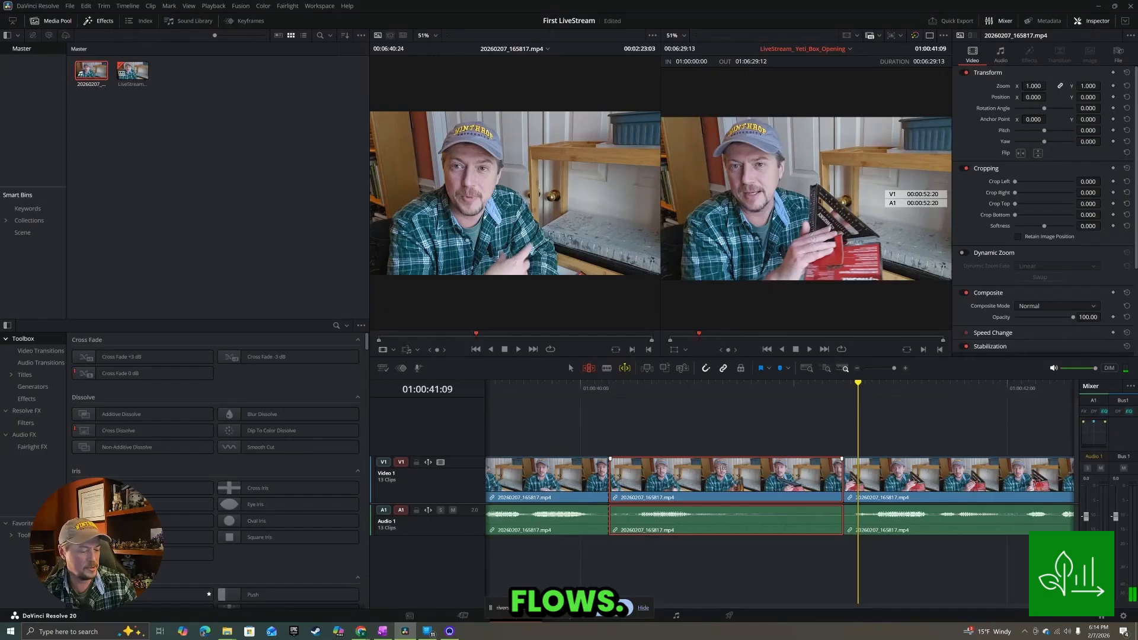
{"action": "key", "text": "Delete"}
Play back the new join at about 01:00:40:04 and continue to the pause near 01:00:53:18.
{"action": "key", "text": "k"}
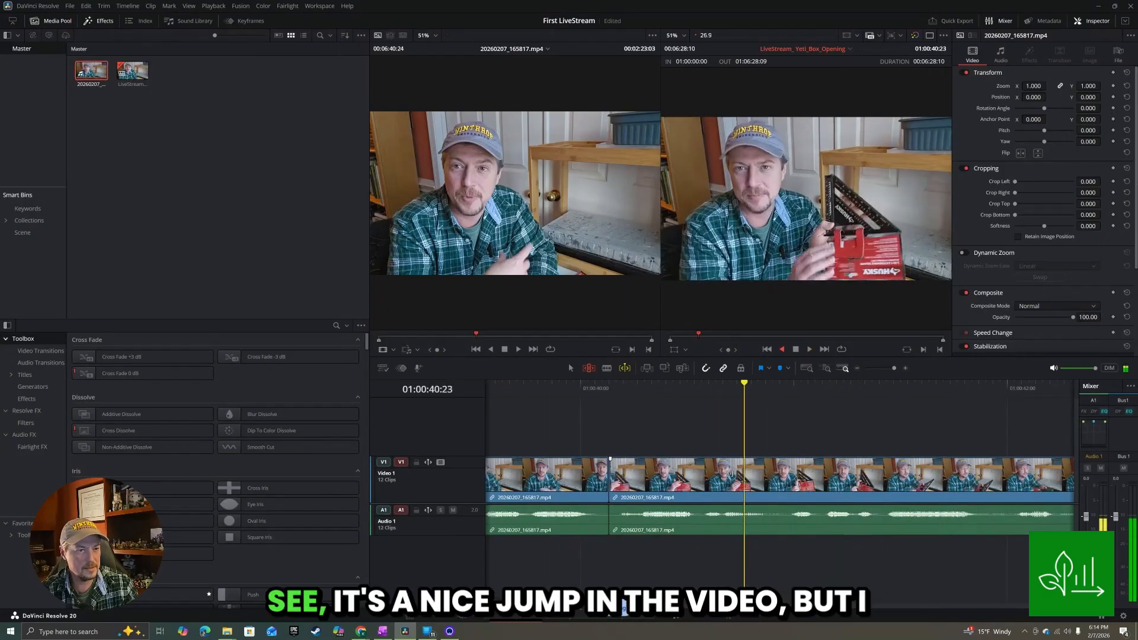
{"action": "key", "text": "l"}
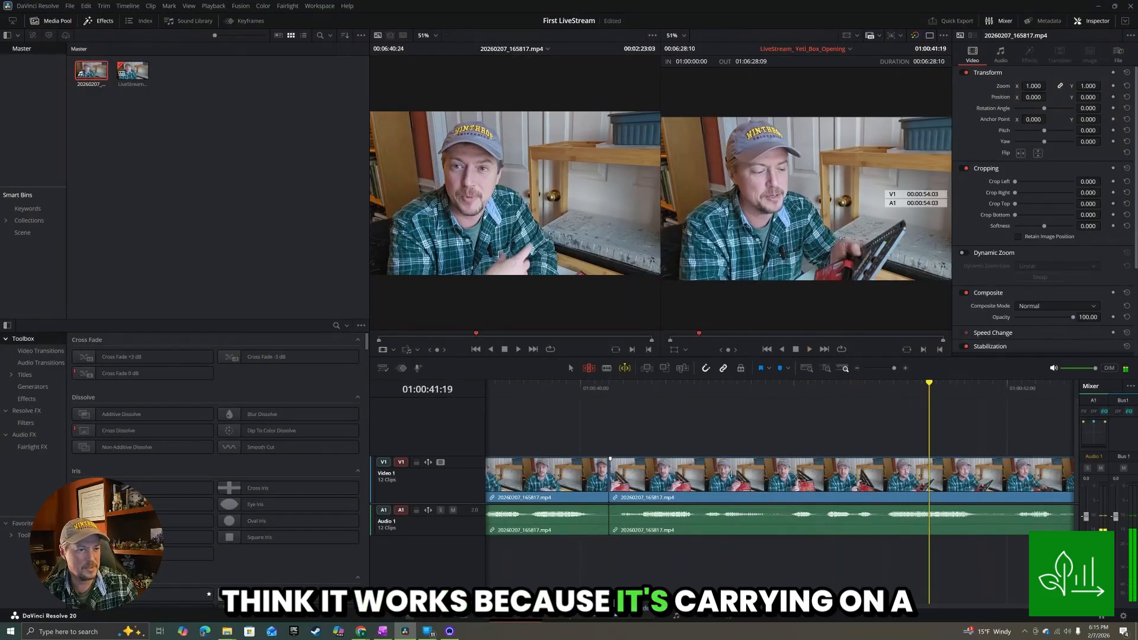
{"action": "key", "text": "j"}
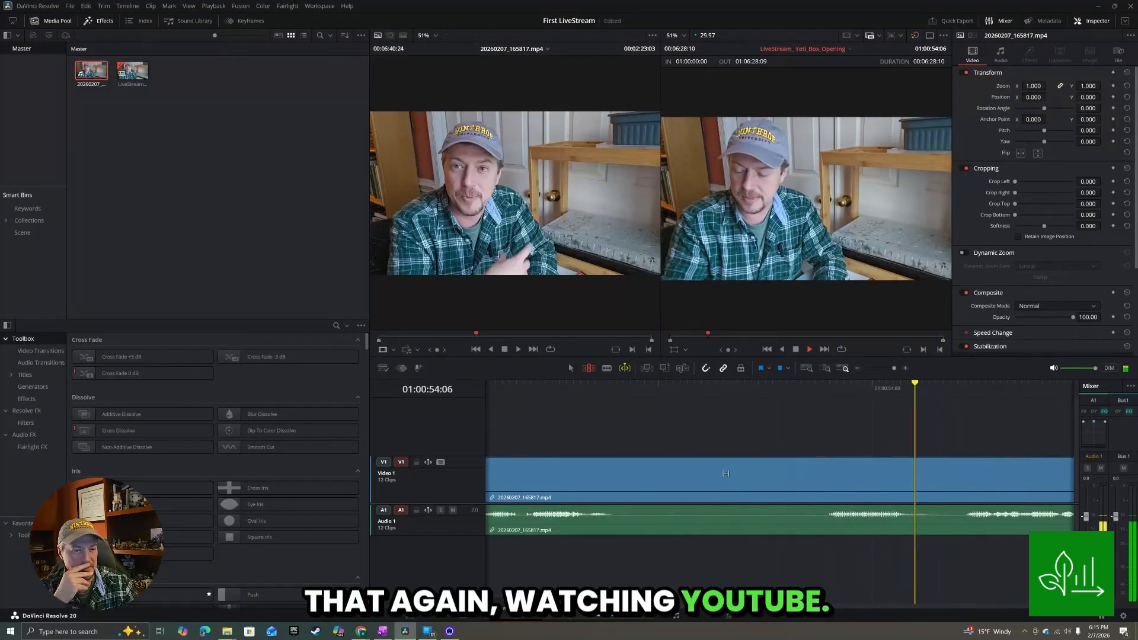
{"action": "key", "text": "space"}
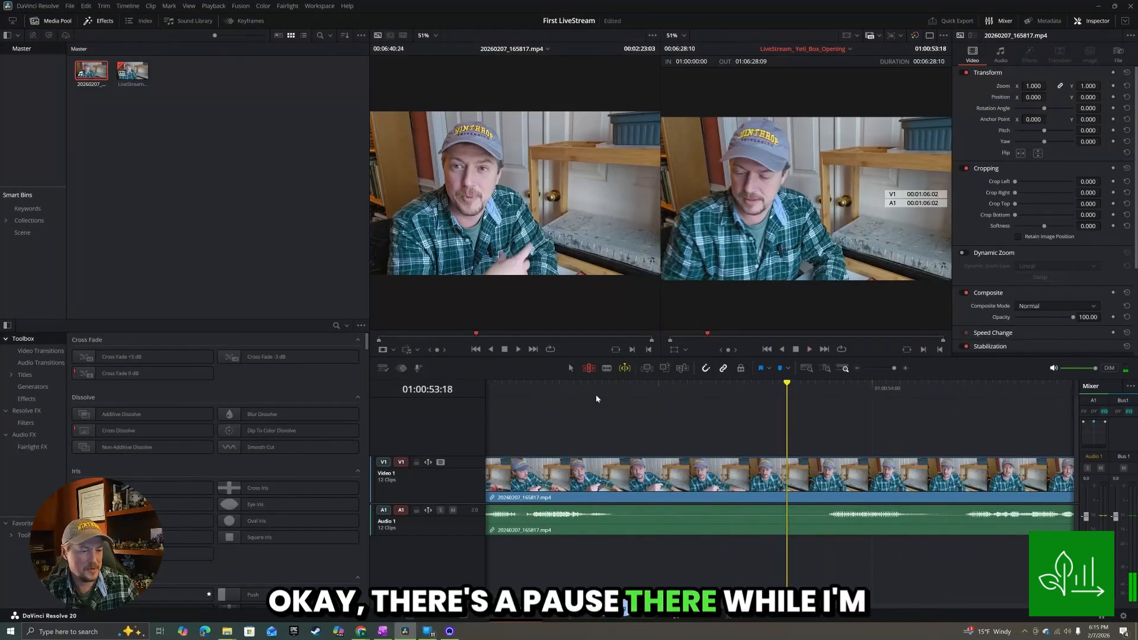
Split the clip around the pause at about 01:00:52:25 and 01:00:53:22, and ripple-delete the section between.
{"action": "key", "text": "b"}
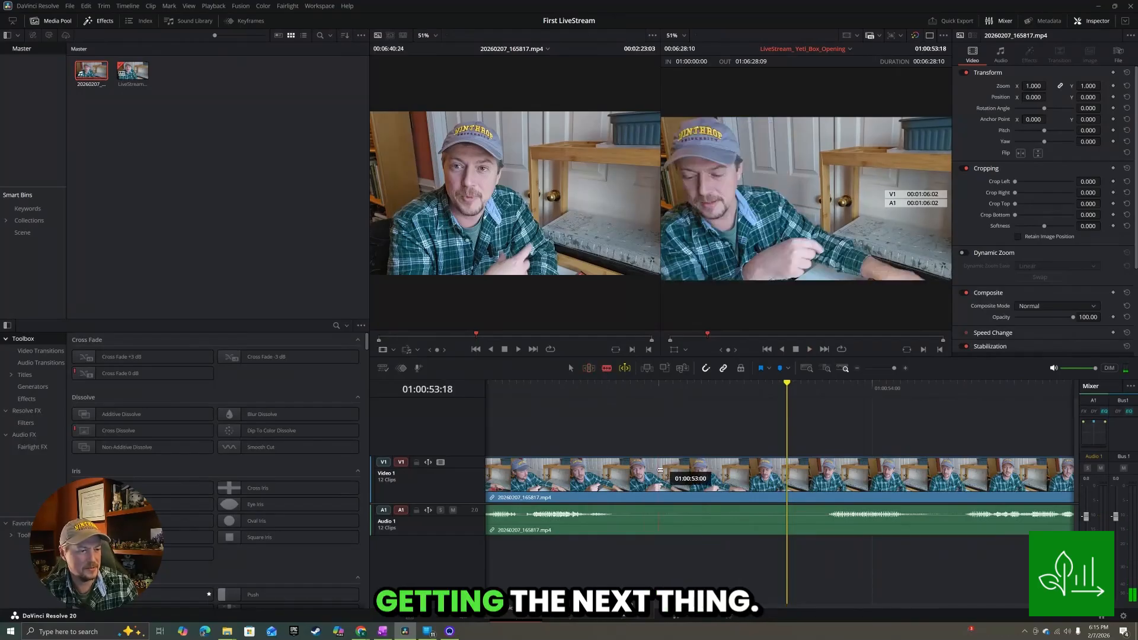
{"action": "left_click", "coordinate": [622, 476]}
{"action": "left_click", "coordinate": [815, 475]}
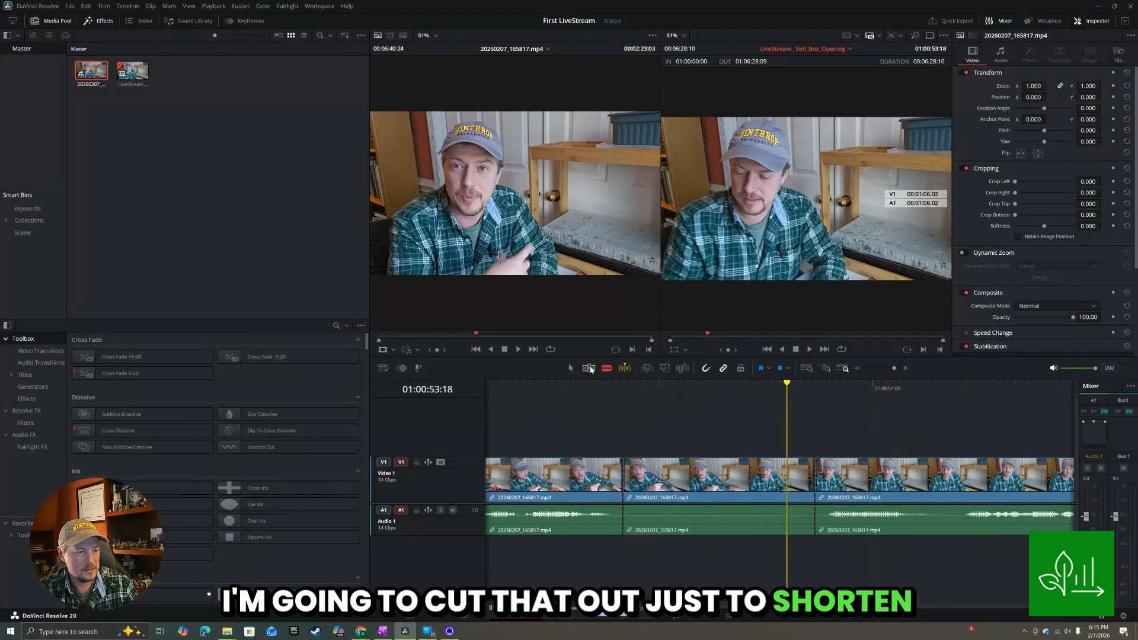
{"action": "key", "text": "t"}
{"action": "left_click", "coordinate": [682, 474]}
{"action": "key", "text": "Delete"}
Replay the join at about 01:00:52:25, split the clip at 01:00:53:13, and ripple-delete the short section between them.
{"action": "key", "text": "j"}
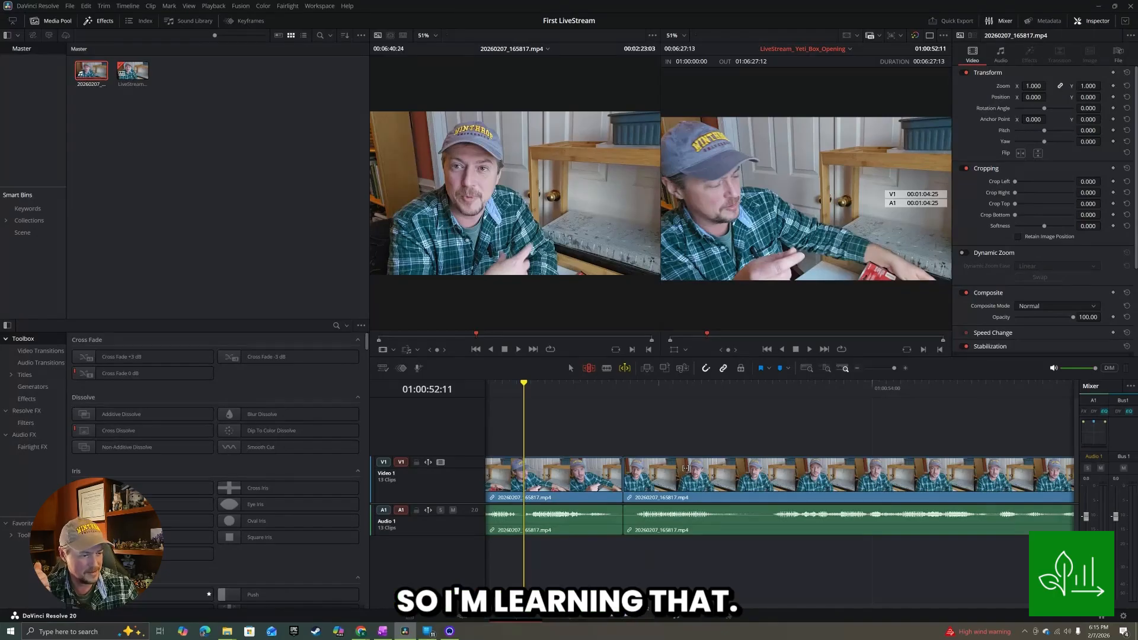
{"action": "key", "text": "space"}
{"action": "left_click", "coordinate": [486, 384]}
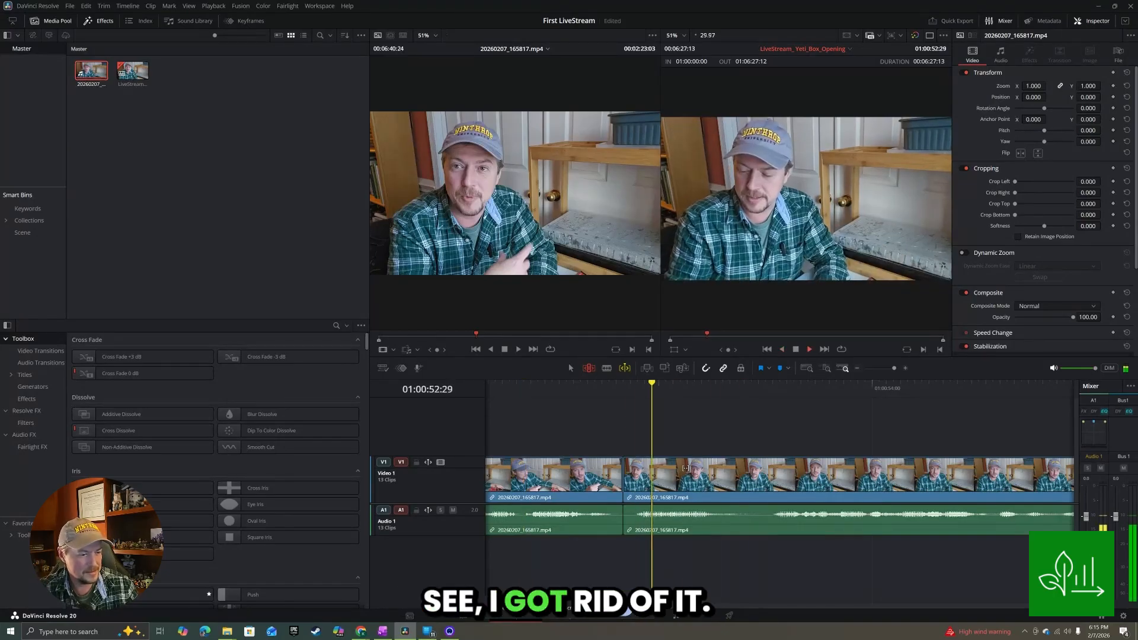
{"action": "key", "text": "space"}
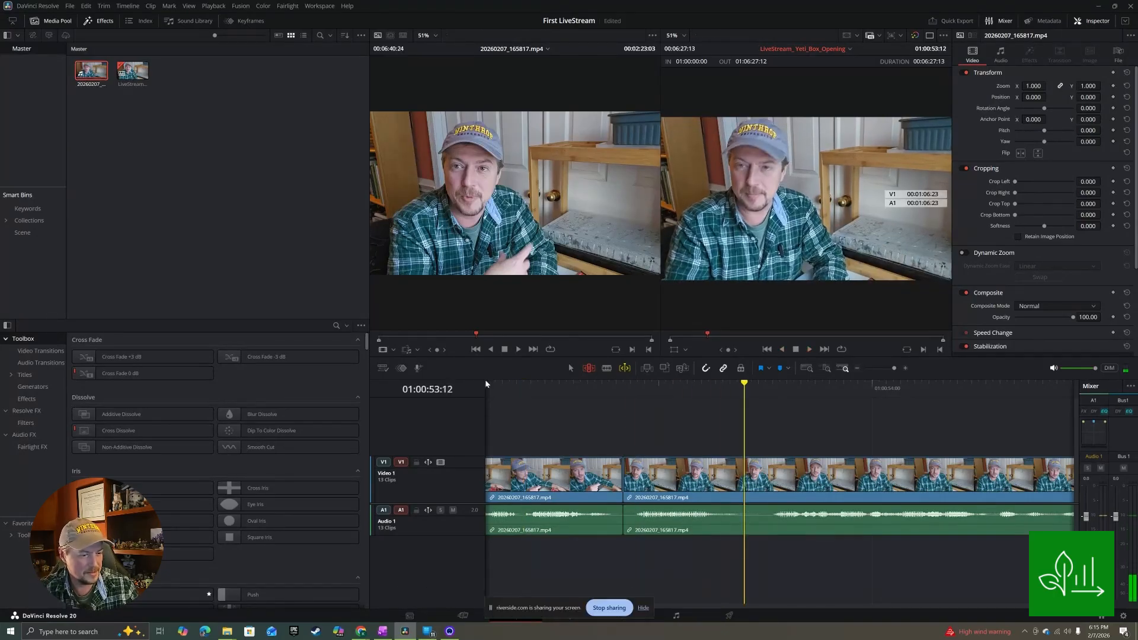
{"action": "key", "text": "b"}
{"action": "left_click", "coordinate": [750, 480]}
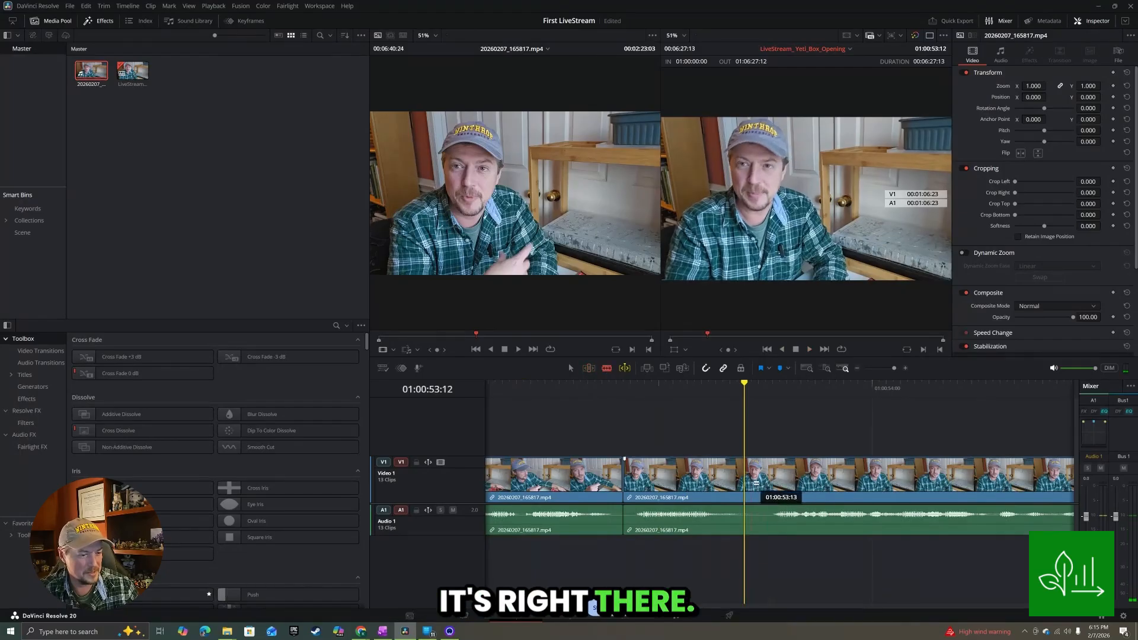
{"action": "key", "text": "a"}
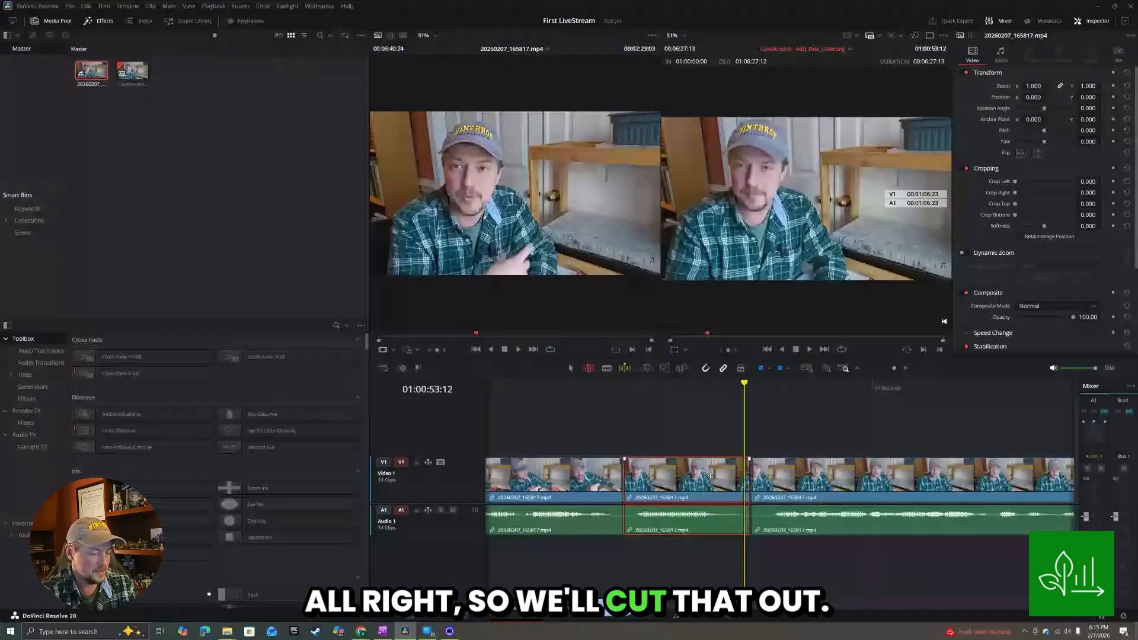
{"action": "left_click", "coordinate": [687, 474]}
{"action": "key", "text": "Delete"}
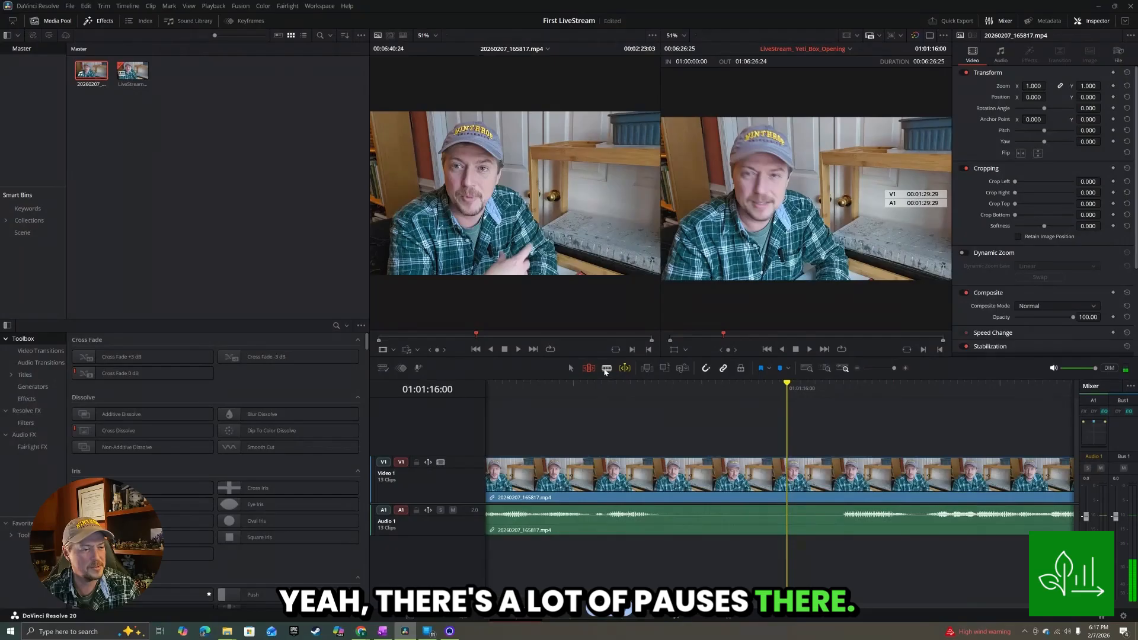
Split the clip around the pause near 01:01:16:00, starting at about 01:01:15:13, and ripple-delete the pause.
{"action": "left_click", "coordinate": [606, 369]}
{"action": "left_click", "coordinate": [667, 475]}
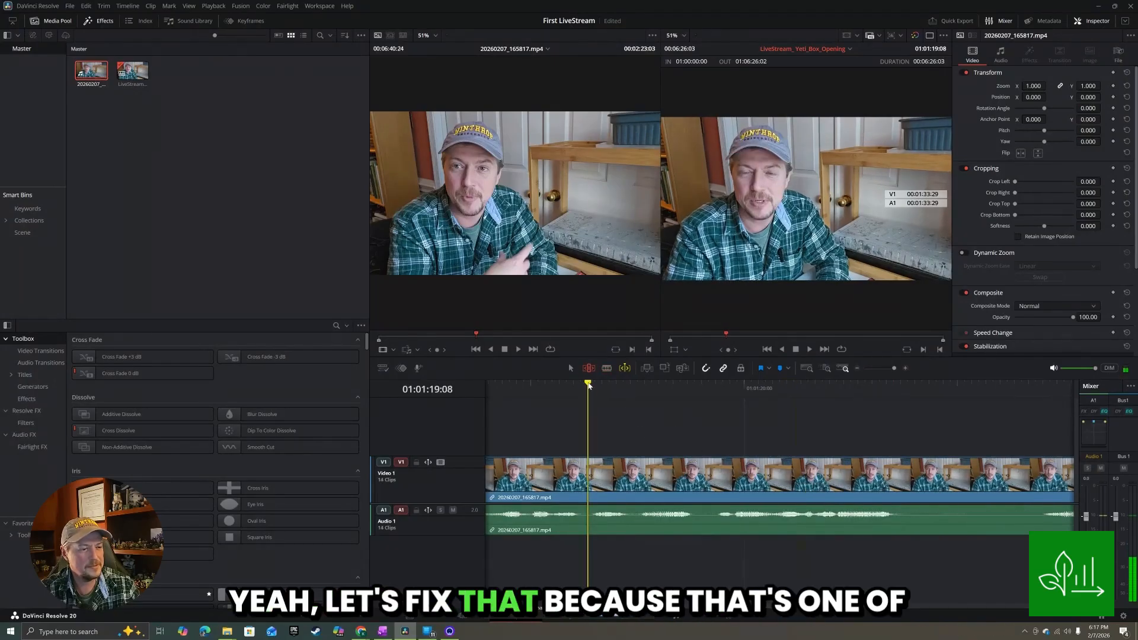
Find the flubbed phrase, split the clip at 01:01:18:25 and 01:01:20:04, and ripple-delete the phrase between the cuts.
{"action": "left_click_drag", "start_coordinate": [588, 386], "coordinate": [584, 434]}
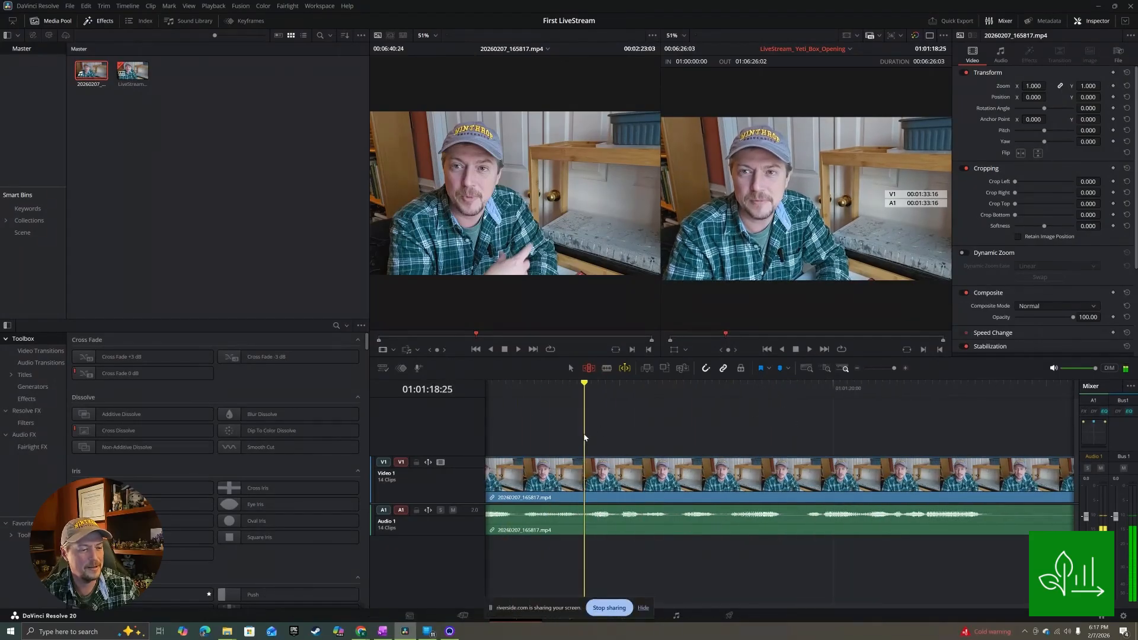
{"action": "key", "text": "b"}
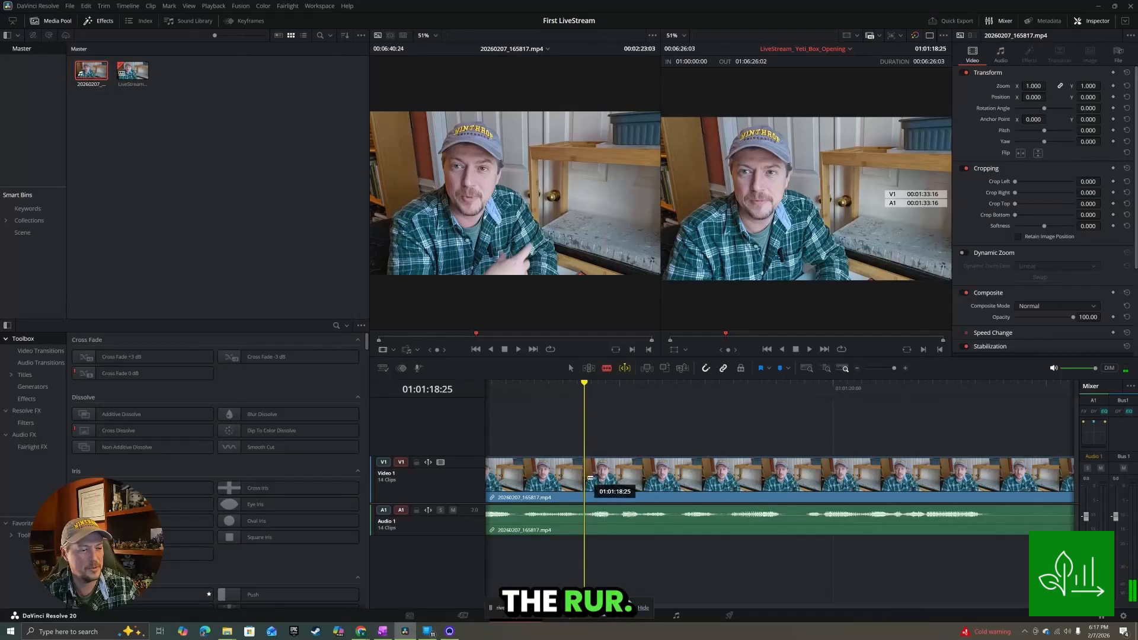
{"action": "left_click", "coordinate": [588, 477]}
{"action": "left_click", "coordinate": [862, 387]}
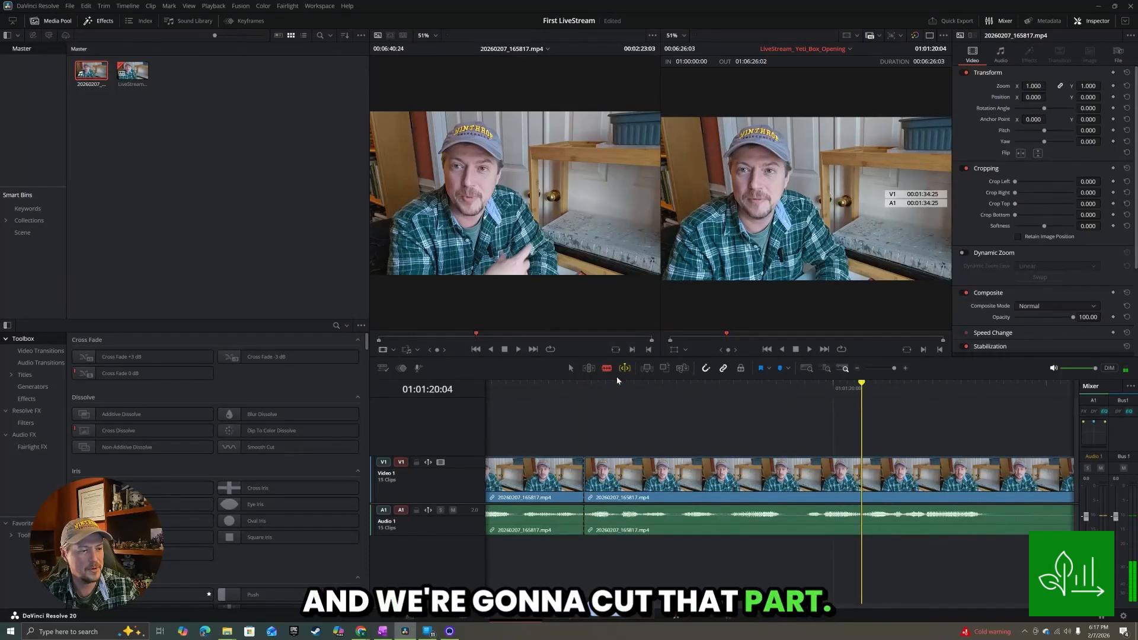
{"action": "left_click", "coordinate": [865, 485]}
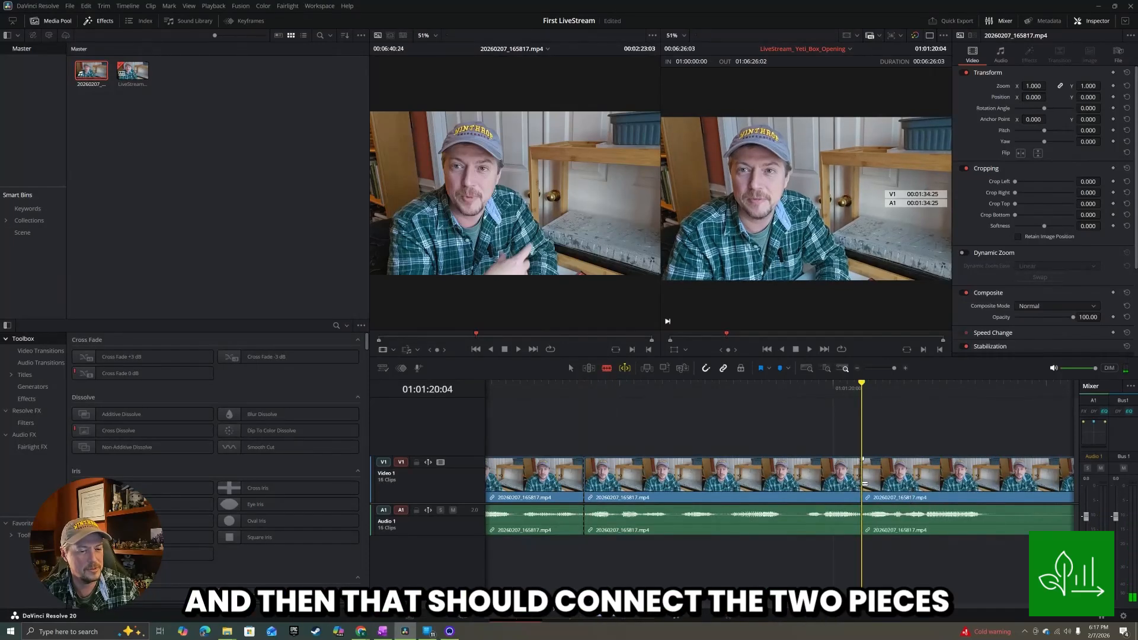
{"action": "left_click", "coordinate": [588, 368]}
{"action": "left_click", "coordinate": [709, 484]}
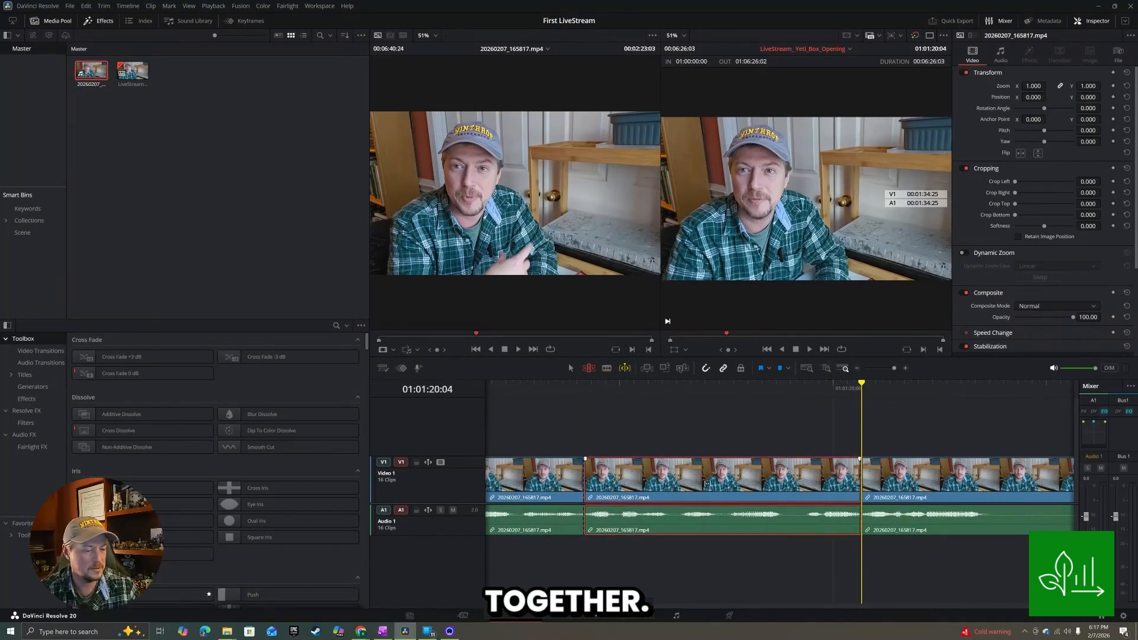
{"action": "key", "text": "Delete"}
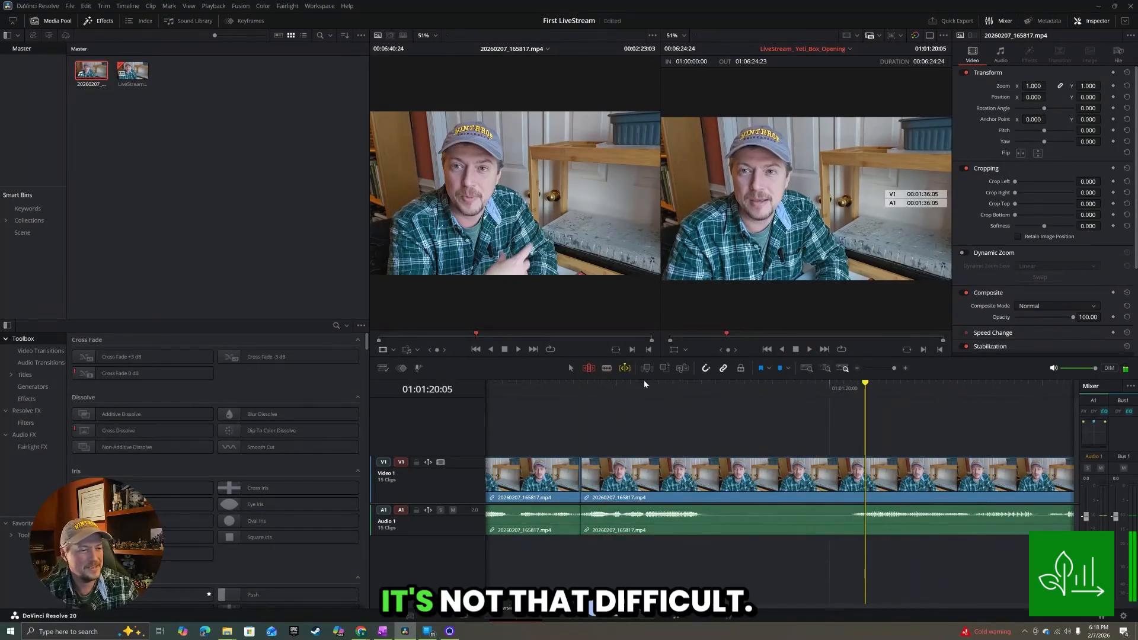
Split the clip around the silent gap at 01:01:19:14 and about 01:01:20:01, and ripple-delete the gap.
{"action": "left_click", "coordinate": [606, 368]}
{"action": "left_click", "coordinate": [716, 495]}
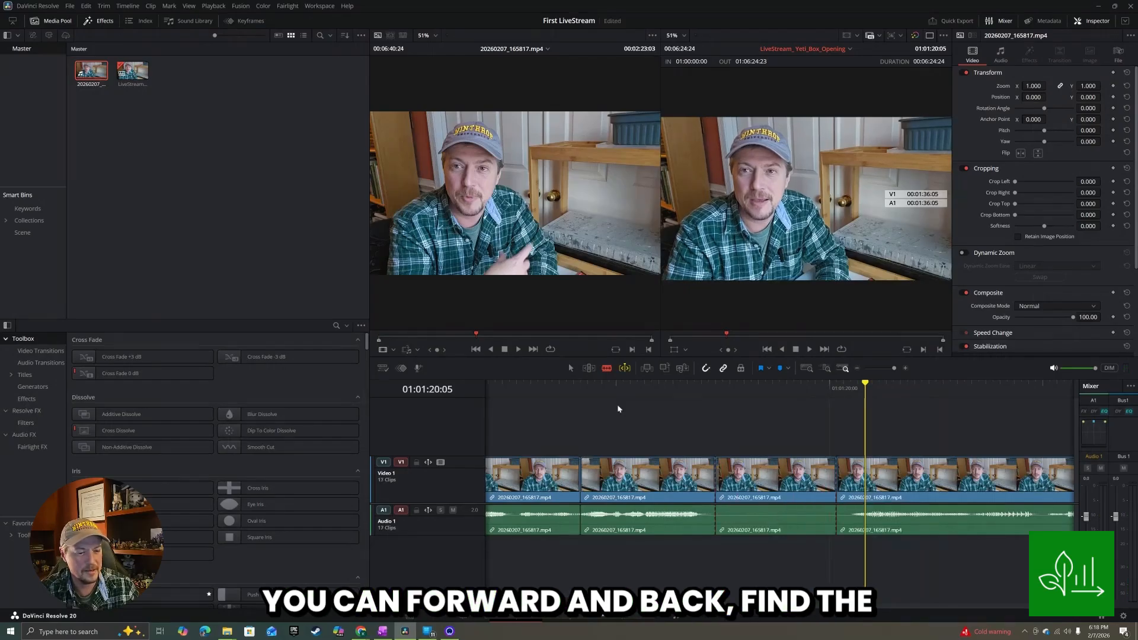
{"action": "left_click", "coordinate": [588, 368]}
{"action": "left_click", "coordinate": [782, 476]}
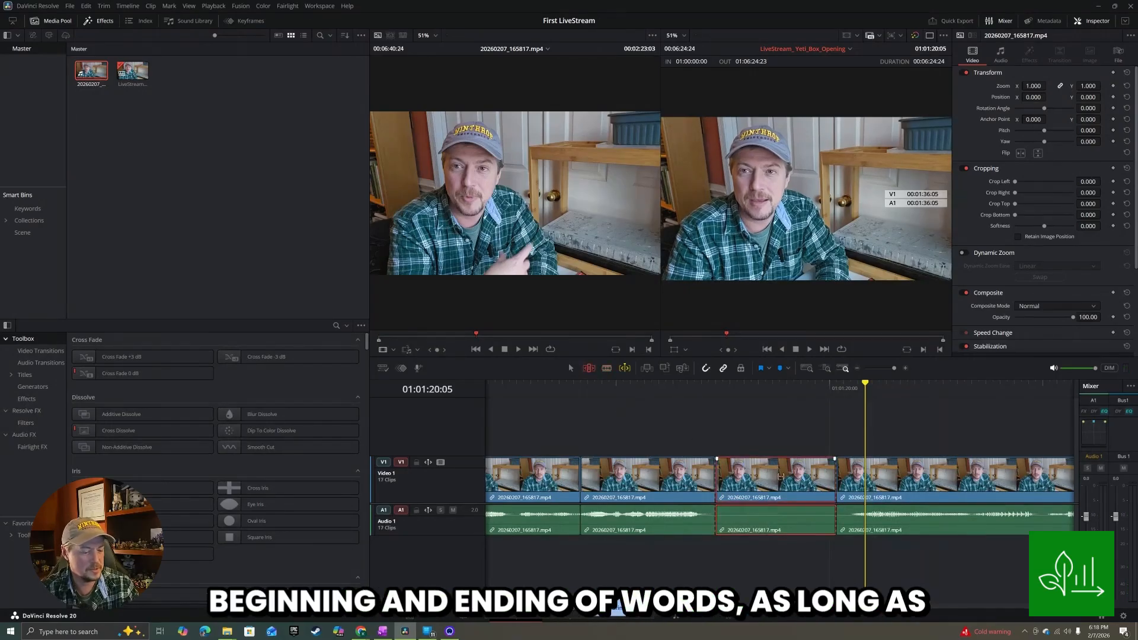
{"action": "key", "text": "Delete"}
Replay around the new join from 01:01:18:25, and open the edit point at 01:01:19:14 in the trim editor.
{"action": "key", "text": "j"}
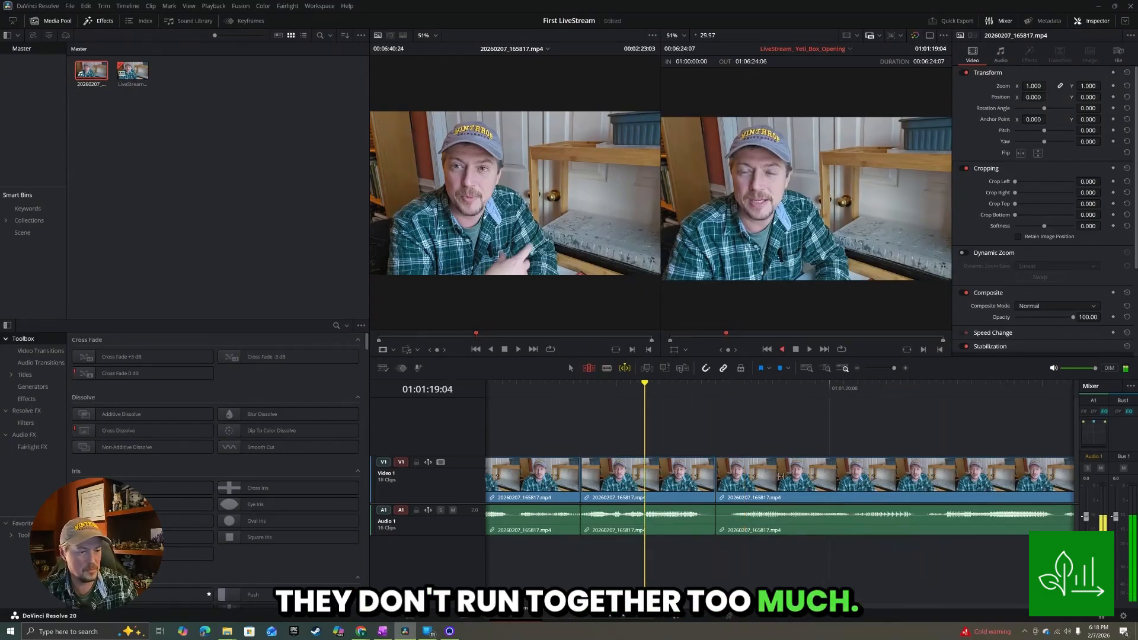
{"action": "key", "text": "Up"}
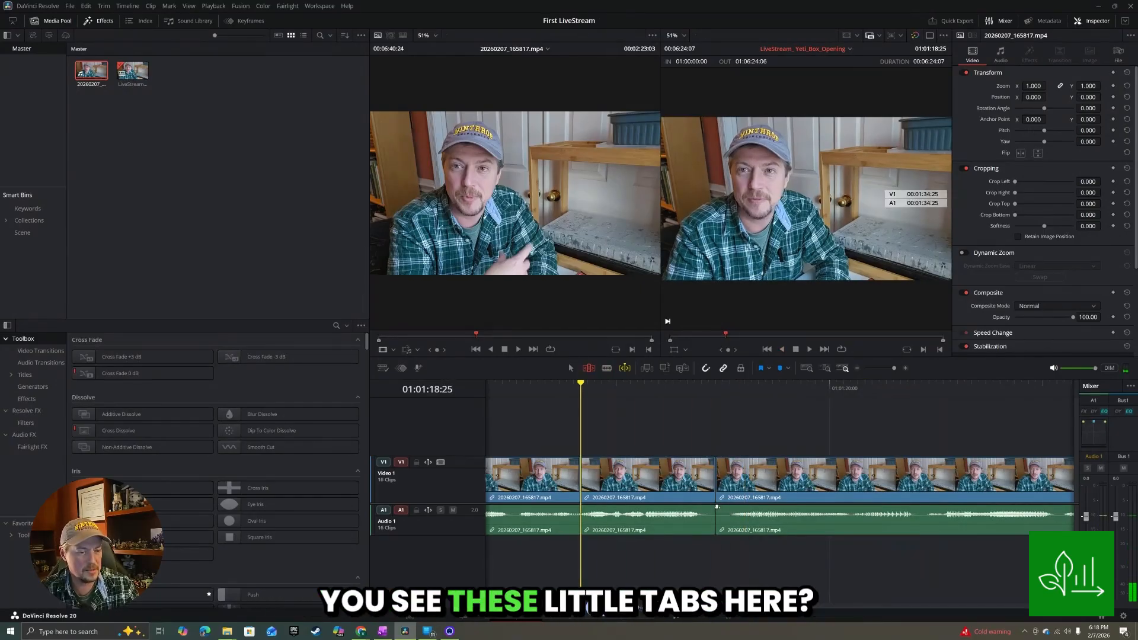
{"action": "mouse_move", "coordinate": [718, 507]}
{"action": "left_mouse_down"}
{"action": "mouse_move", "coordinate": [747, 508]}
{"action": "mouse_move", "coordinate": [718, 511]}
{"action": "left_mouse_up"}
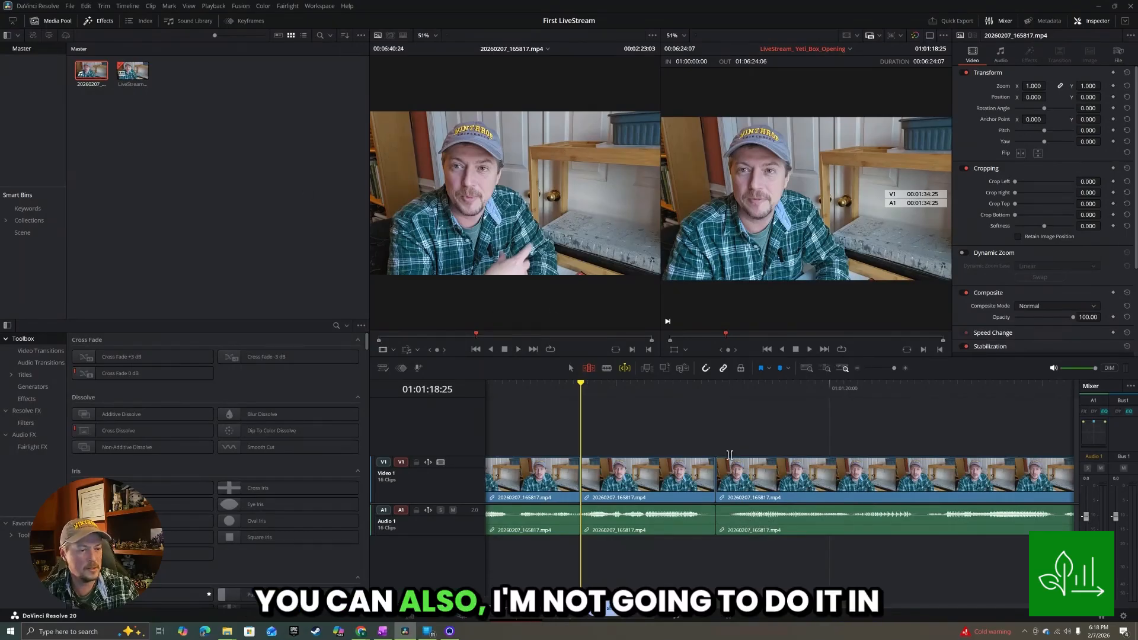
{"action": "left_click", "coordinate": [716, 484]}
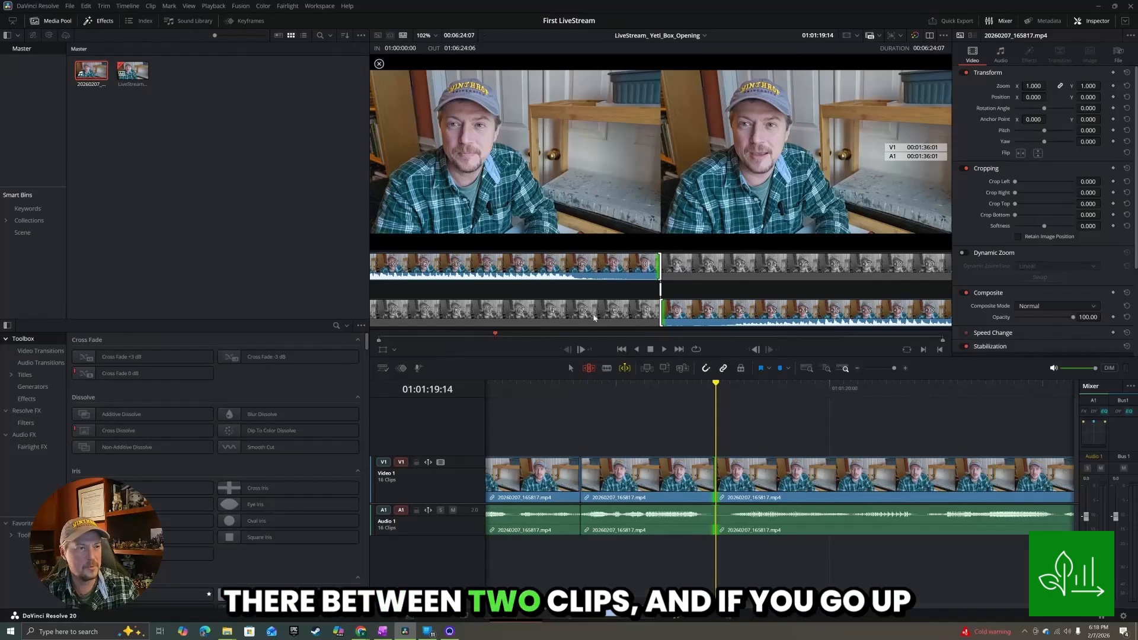
Add the default video and audio transition at the 01:01:19:14 edit point and shorten it to 4 frames.
{"action": "left_click", "coordinate": [126, 6]}
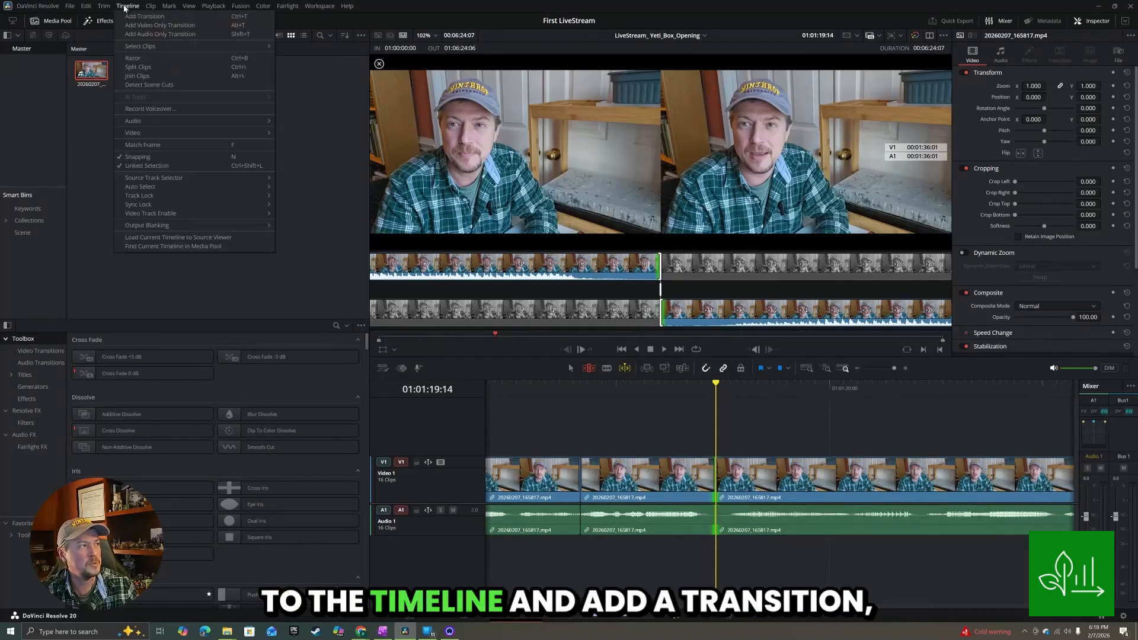
{"action": "left_click", "coordinate": [135, 17]}
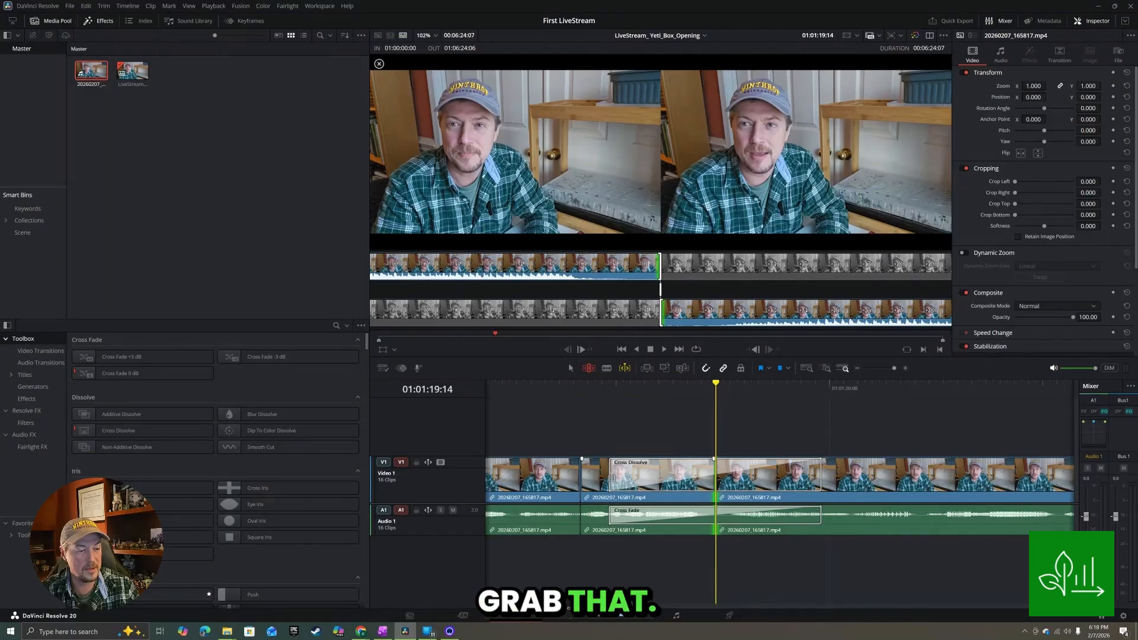
{"action": "left_click_drag", "start_coordinate": [614, 478], "coordinate": [707, 477]}
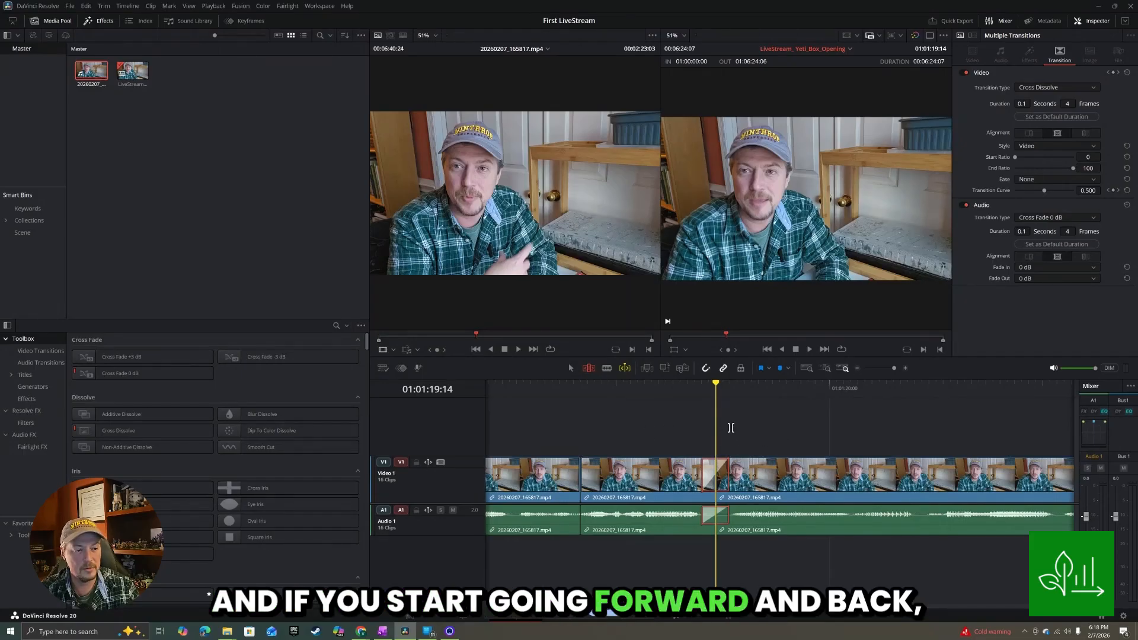
Play back and forth across the 4-frame cross dissolve near 01:01:19:14 to check how smooth the join is.
{"action": "left_click", "coordinate": [674, 420]}
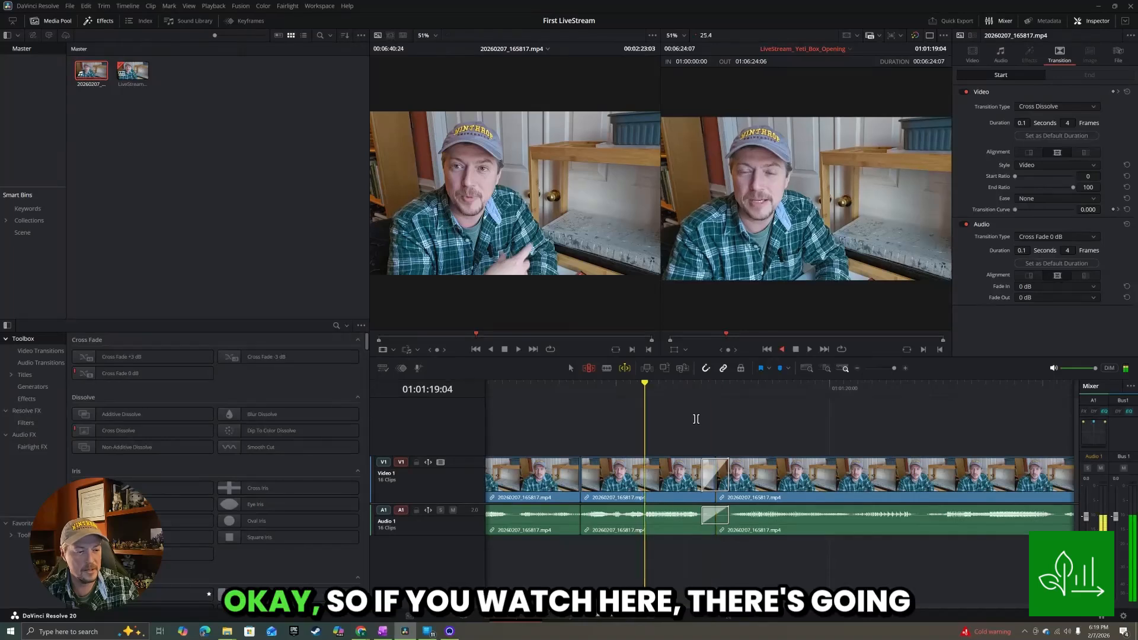
{"action": "key", "text": "k"}
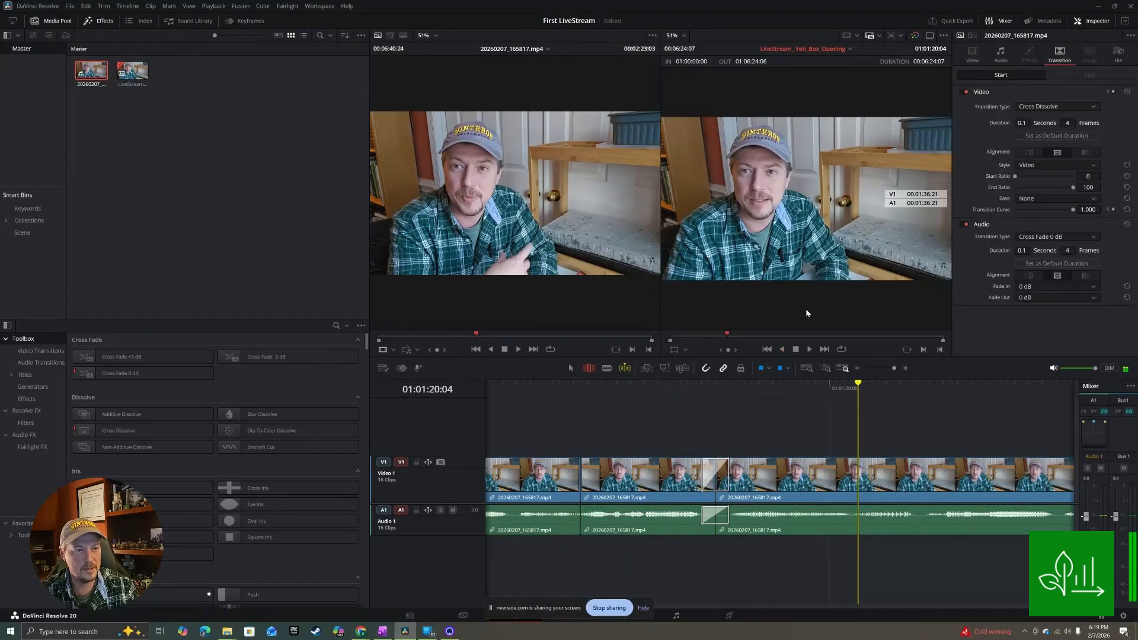
{"action": "key", "text": "j"}
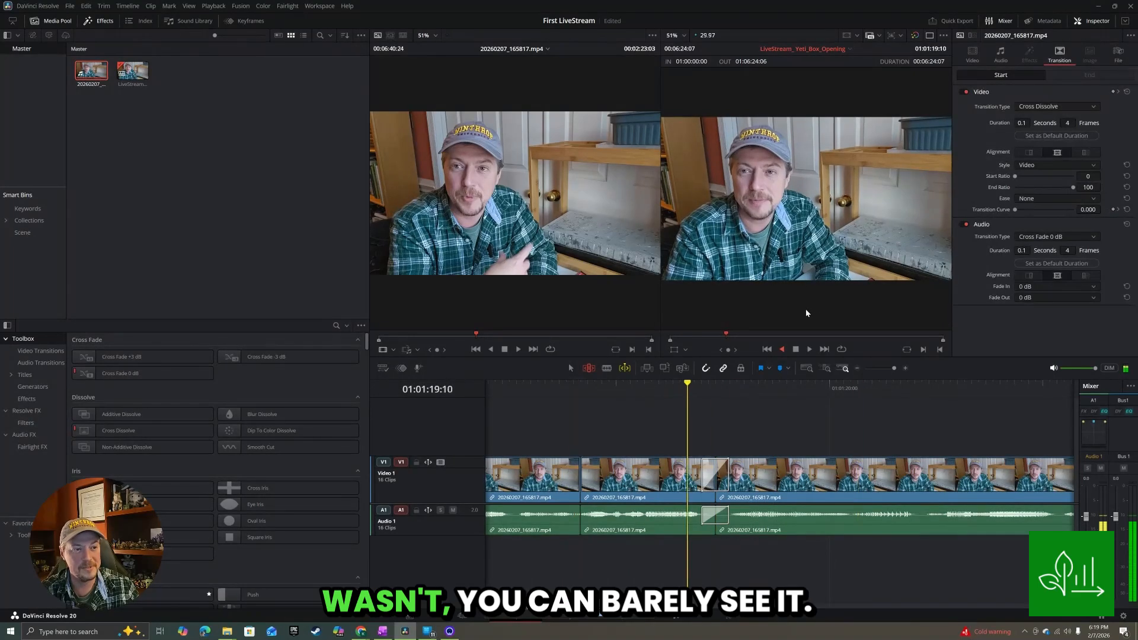
{"action": "key", "text": "k"}
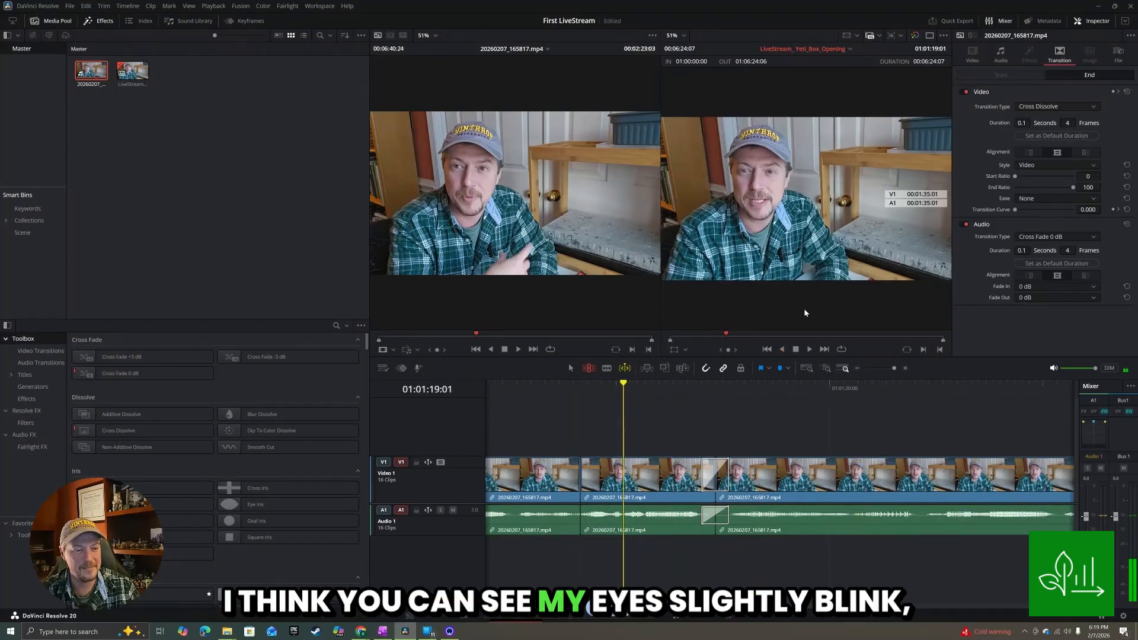
{"action": "key", "text": "l"}
{"action": "key", "text": "k"}
{"action": "key", "text": "j"}
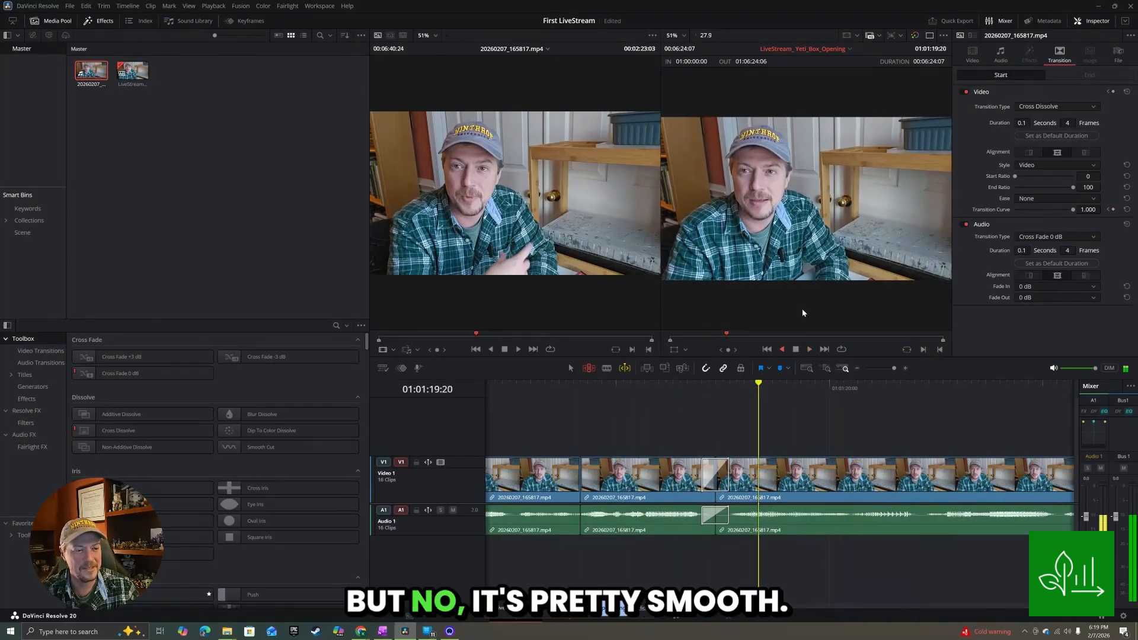
Split the clip around the pause at 01:01:23:15 and about 01:01:24:00, ripple-delete the pause, and save the project.
{"action": "key", "text": "l"}
{"action": "key", "text": "k"}
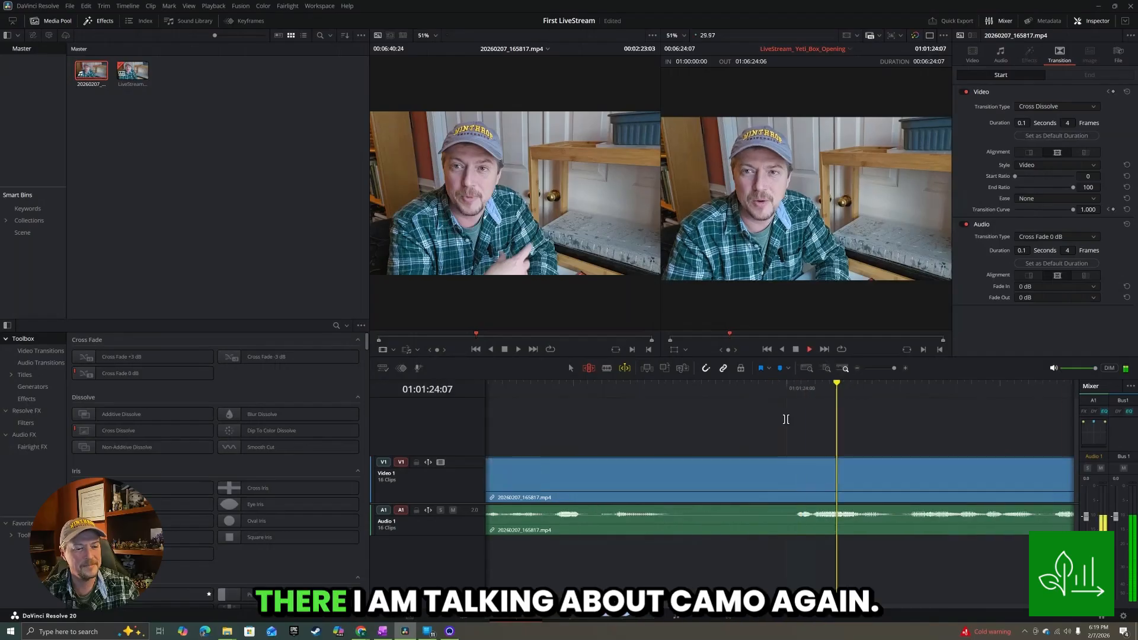
{"action": "key", "text": "j"}
{"action": "key", "text": "k"}
{"action": "left_click", "coordinate": [607, 369]}
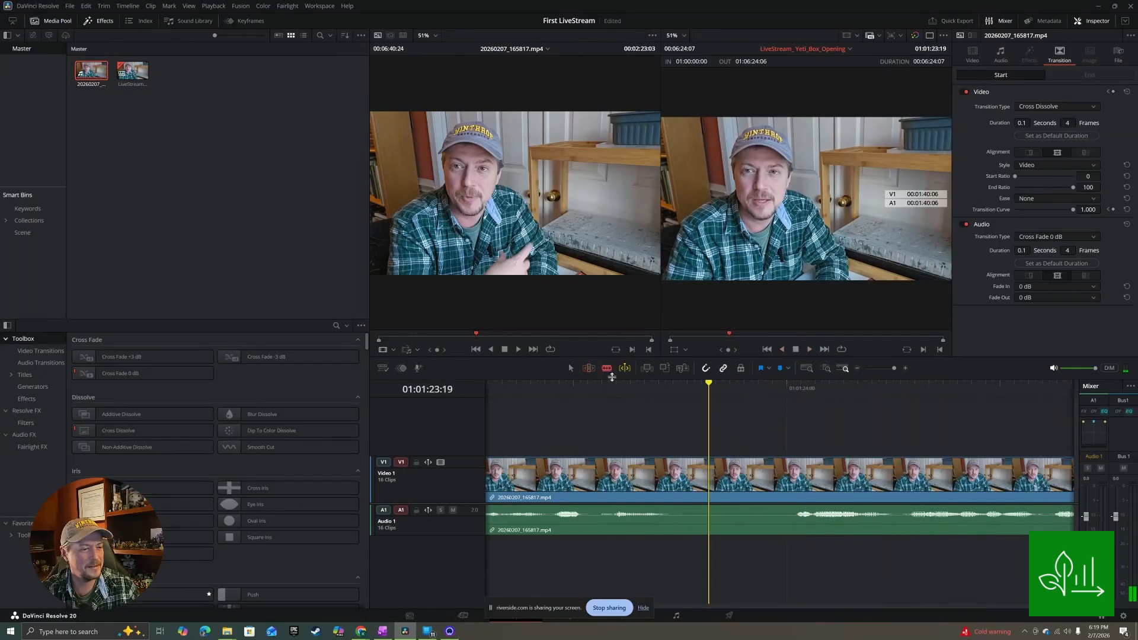
{"action": "left_click", "coordinate": [680, 474]}
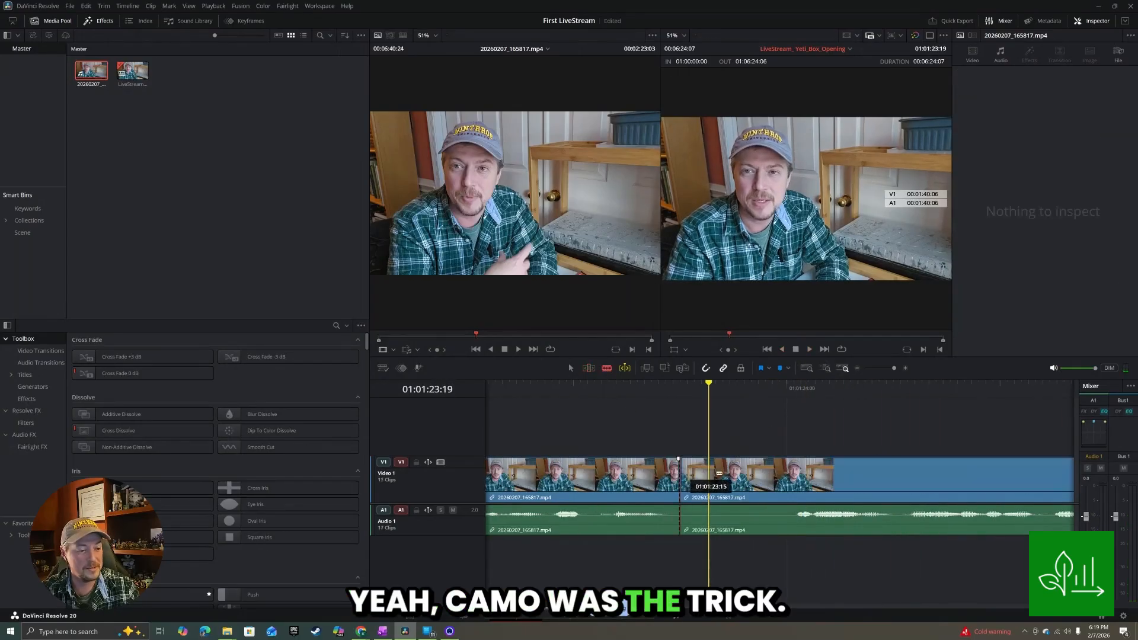
{"action": "left_click", "coordinate": [786, 474]}
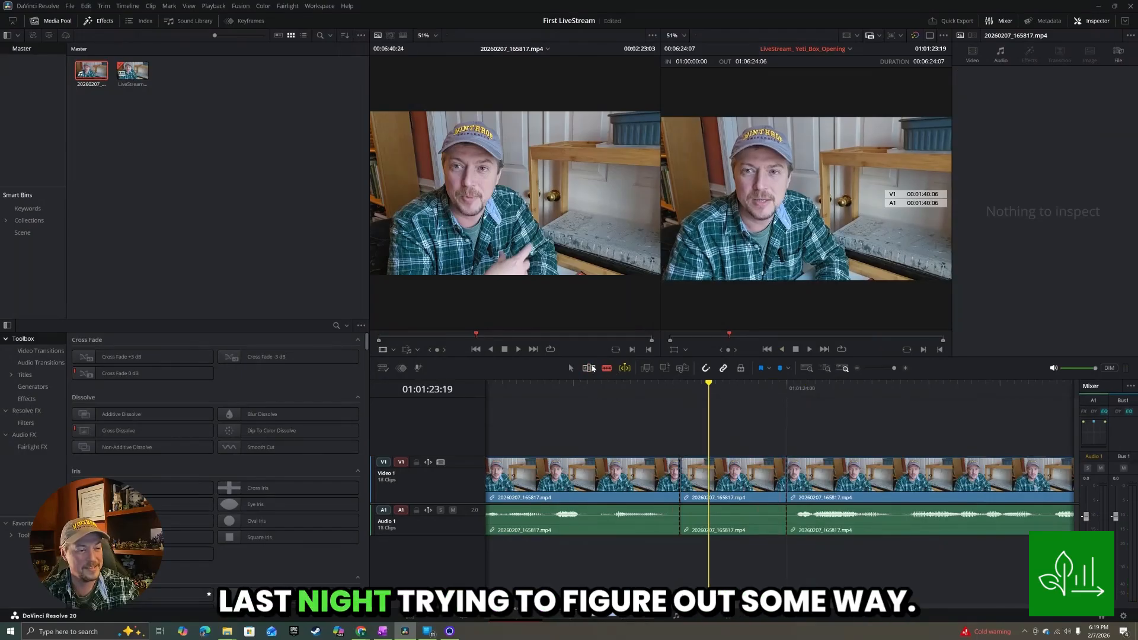
{"action": "key", "text": "t"}
{"action": "left_click", "coordinate": [737, 477]}
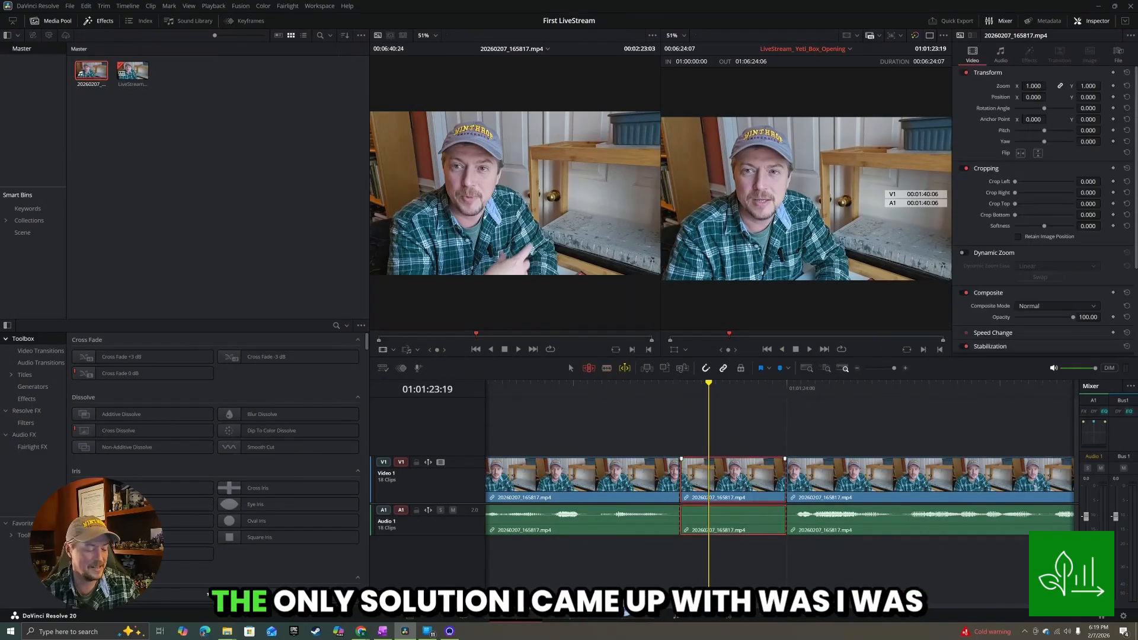
{"action": "key", "text": "Delete"}
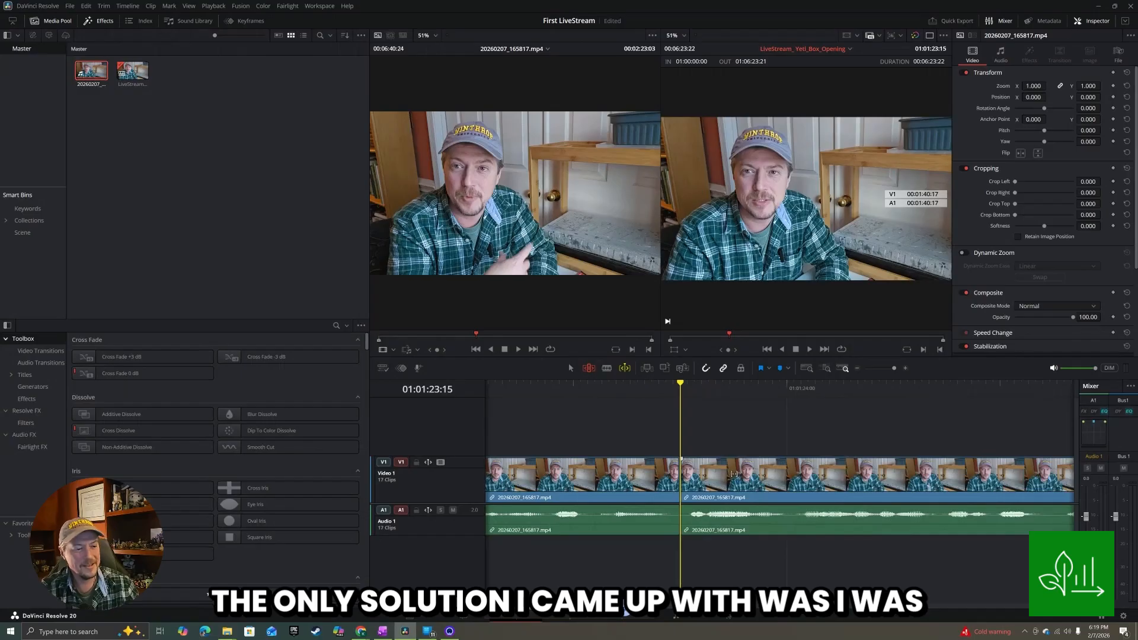
{"action": "key", "text": "ctrl+s"}
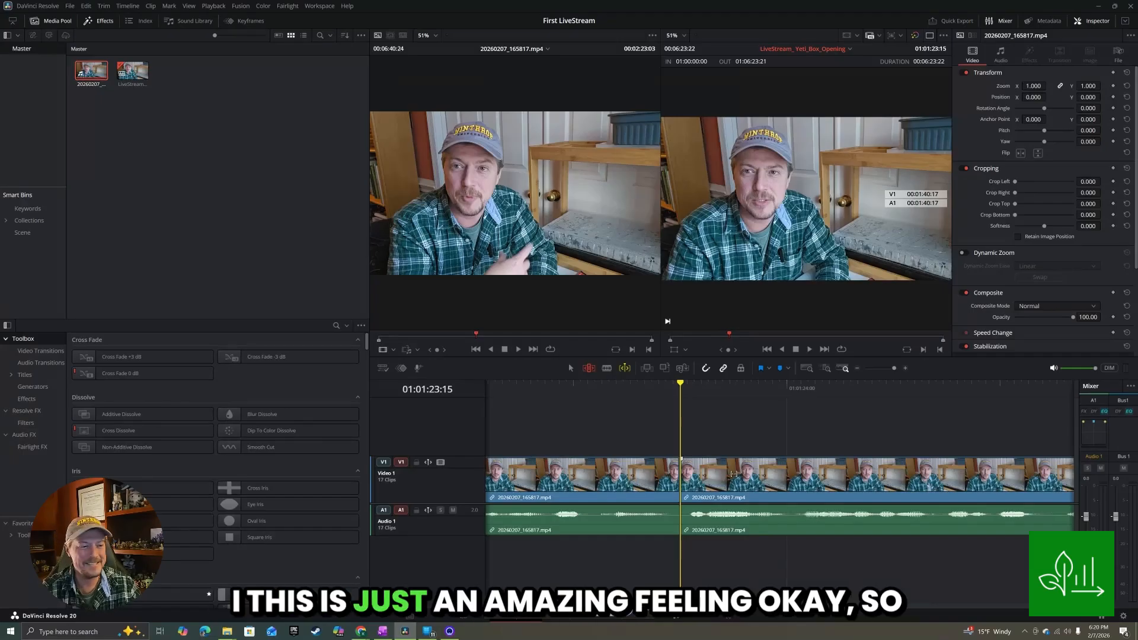
Split the clip at 01:01:26:25, where the flubbed phrase ends, and ripple-delete the segment back to the cut at 01:01:23:15.
{"action": "key", "text": "j"}
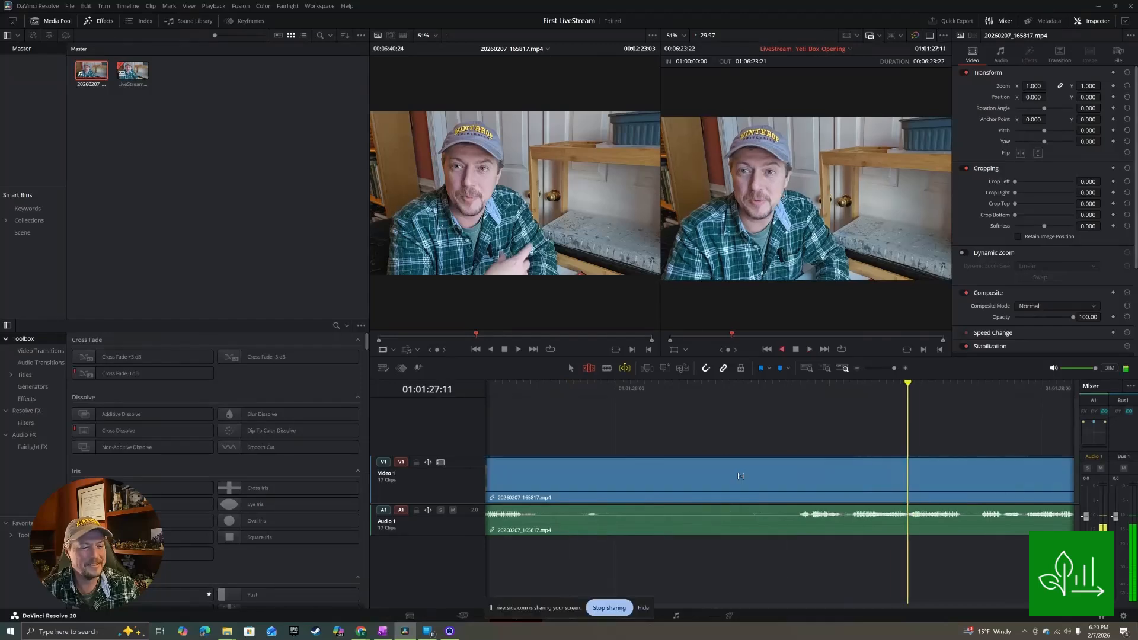
{"action": "key", "text": "l"}
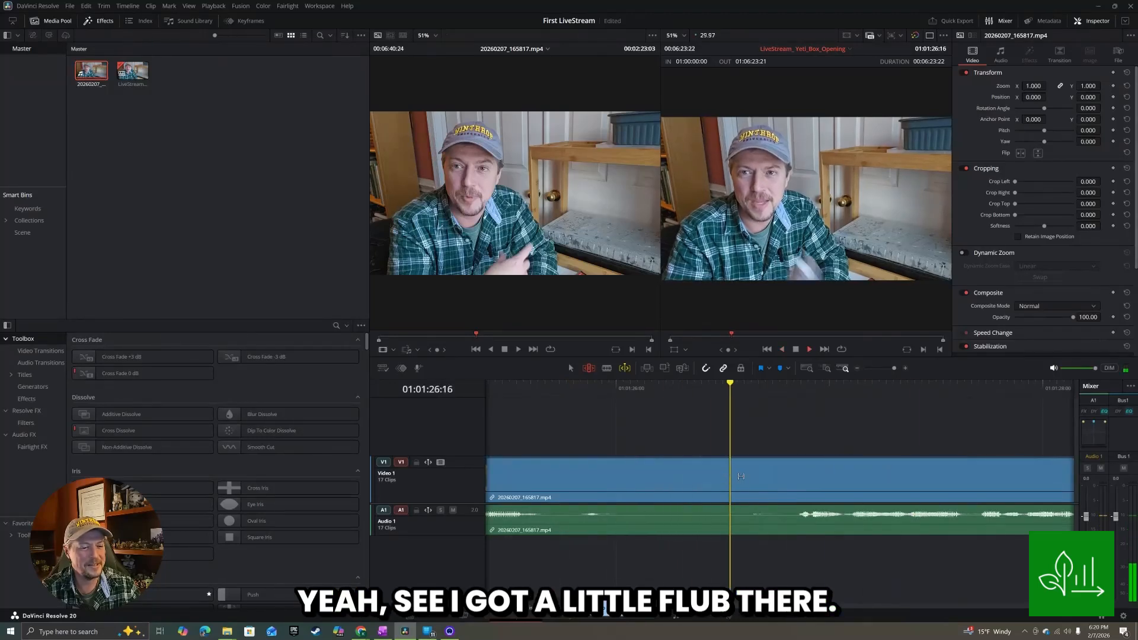
{"action": "key", "text": "k"}
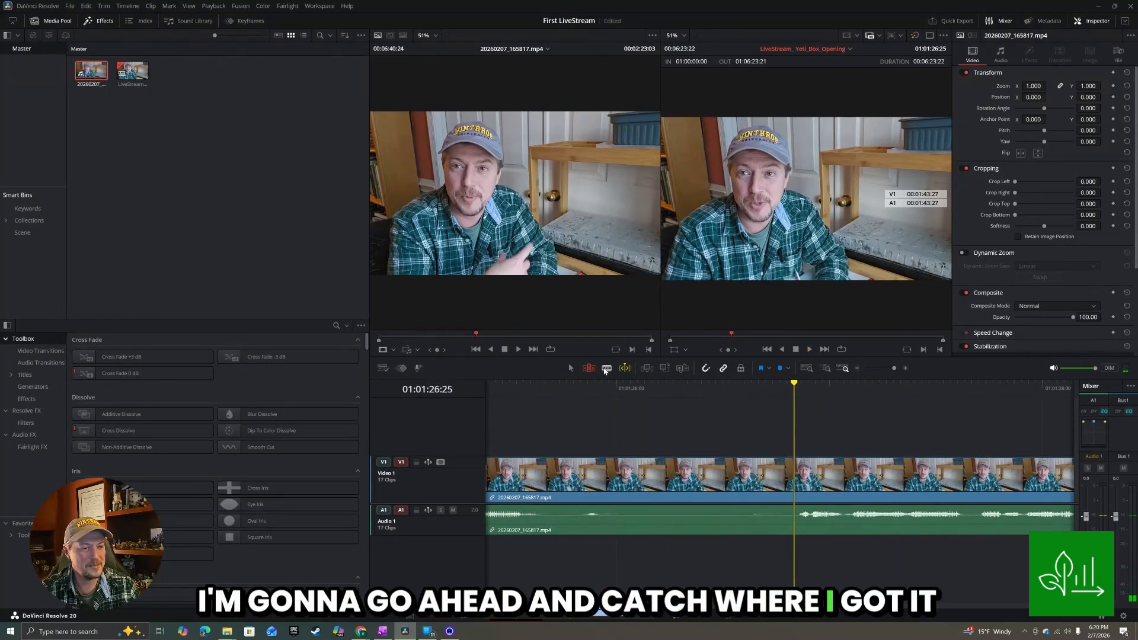
{"action": "key", "text": "ctrl+b"}
{"action": "key", "text": "j"}
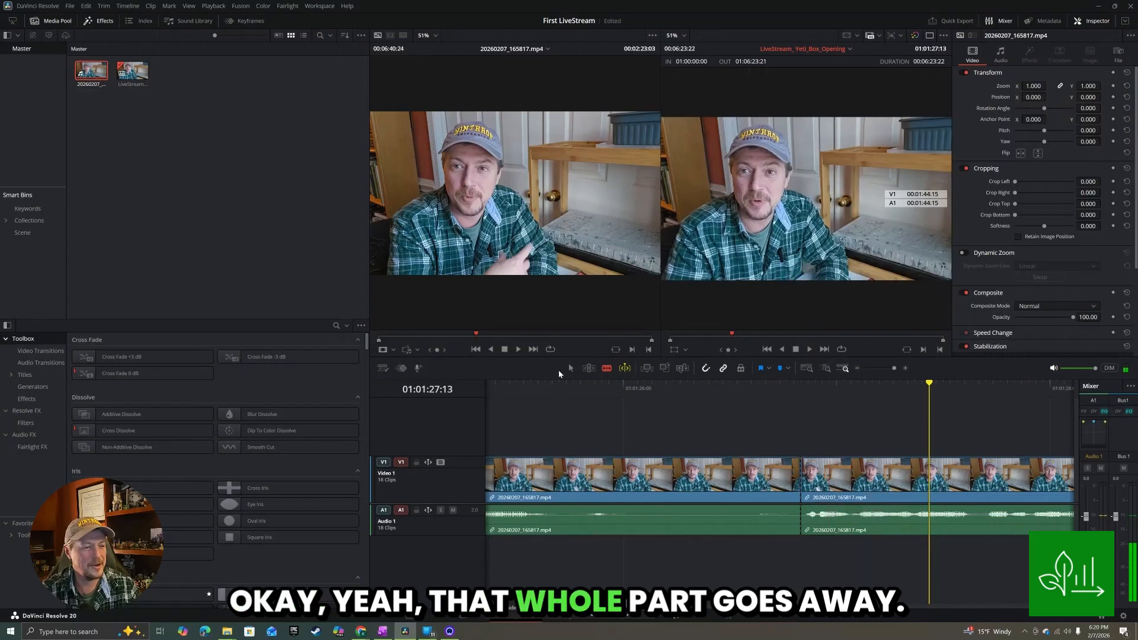
{"action": "left_click", "coordinate": [590, 369]}
{"action": "left_click", "coordinate": [662, 480]}
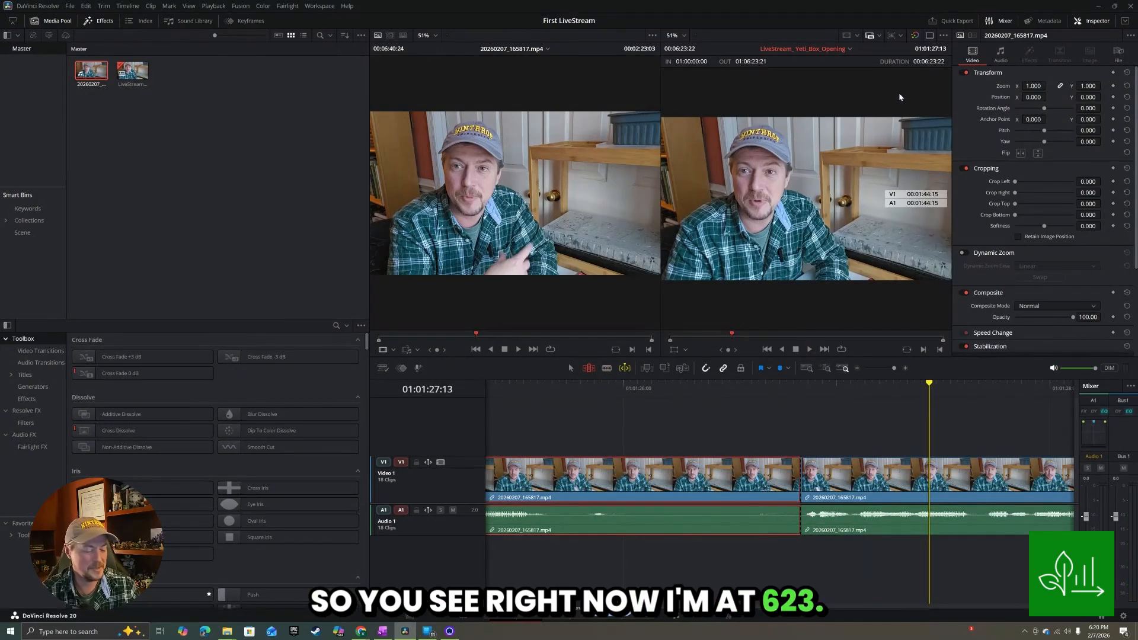
{"action": "key", "text": "Delete"}
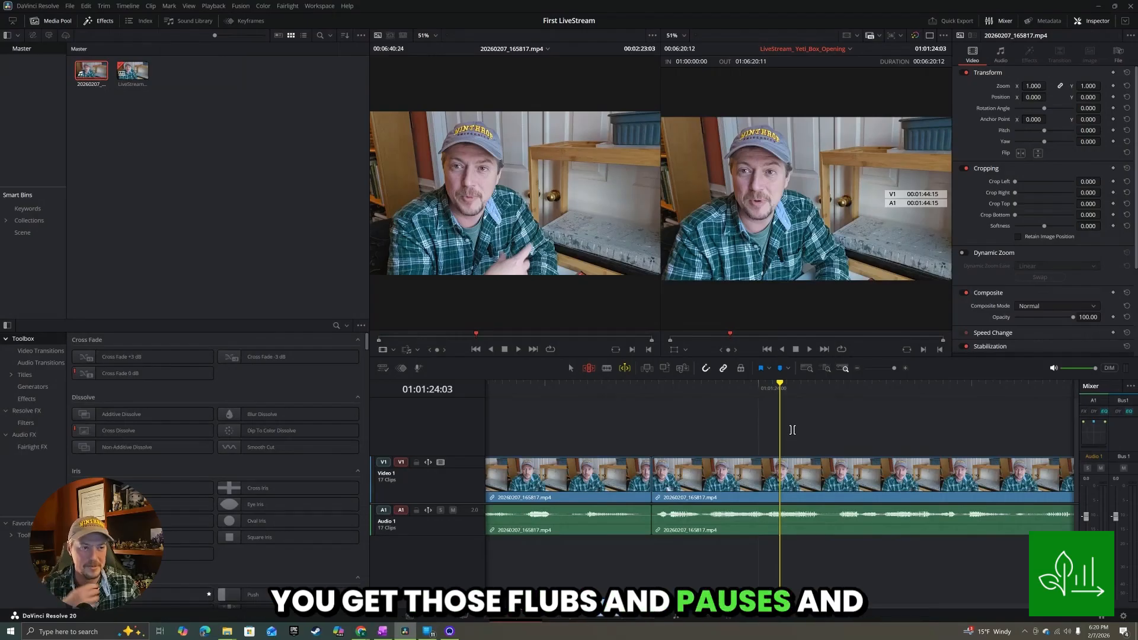
Play the footage from the join at 01:01:23:15 through to about 01:01:48:06 to check for further flubs and pauses.
{"action": "key", "text": "j"}
{"action": "key", "text": "l"}
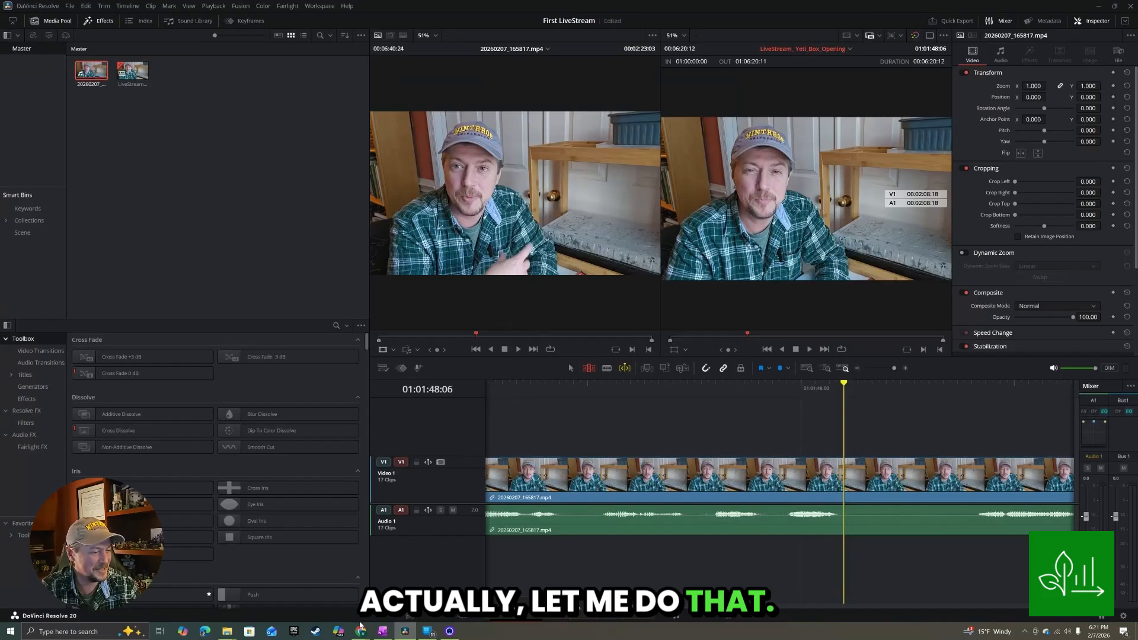
{"action": "mouse_move", "coordinate": [361, 632]}
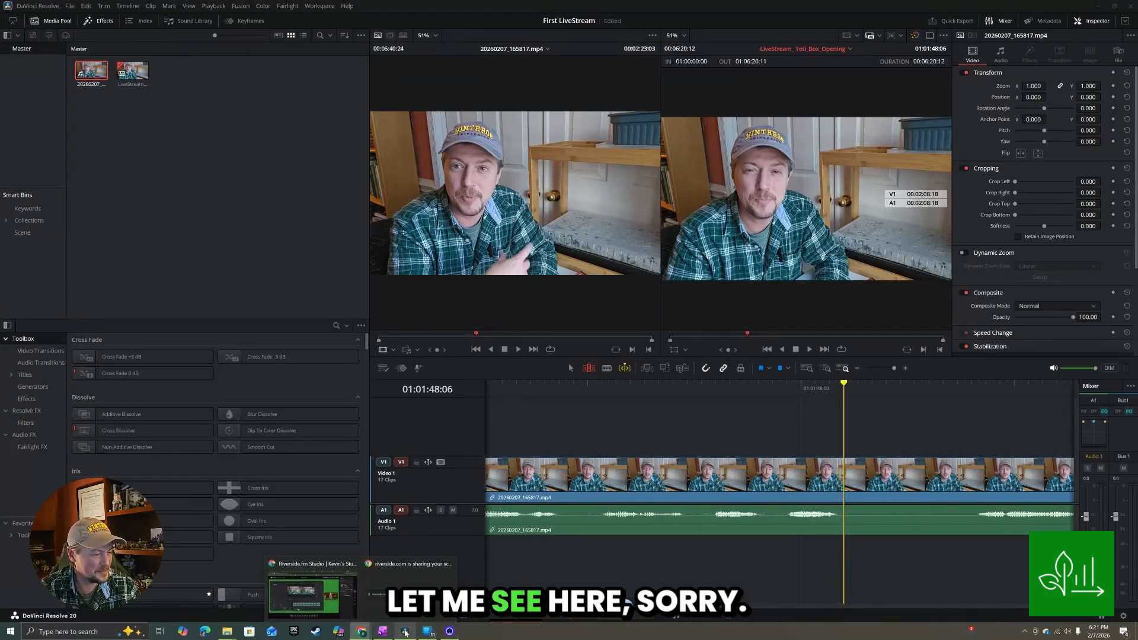
{"action": "mouse_move", "coordinate": [293, 605]}
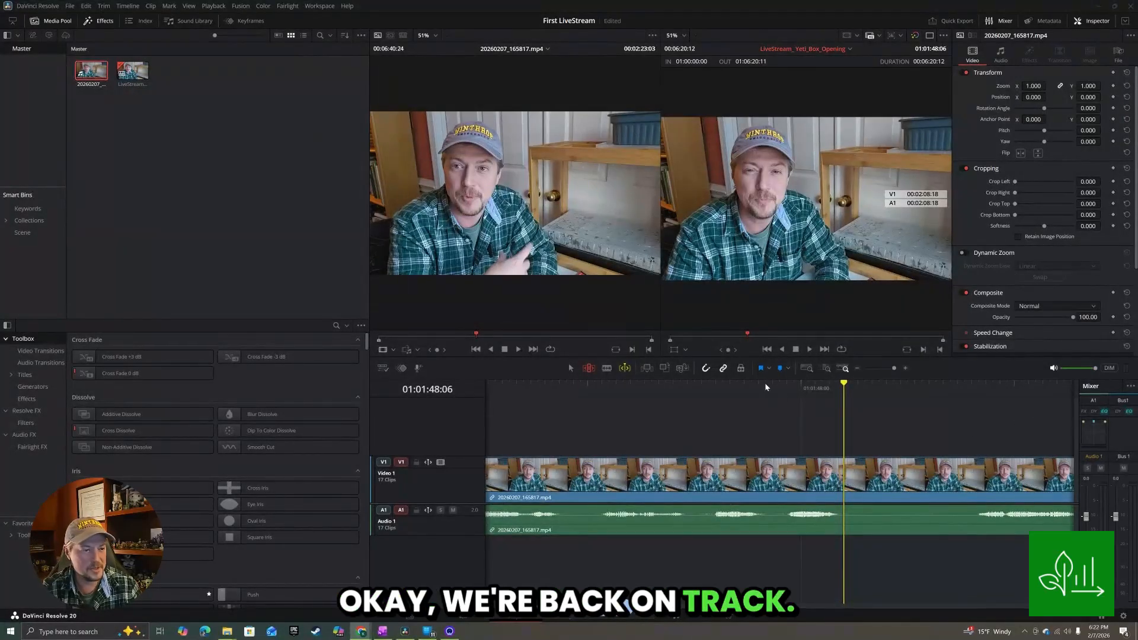
Play on from 01:01:46:16, split the clip around the long pause at 01:01:54:11 and 01:01:54:28, and ripple-delete the pause.
{"action": "key", "text": "j"}
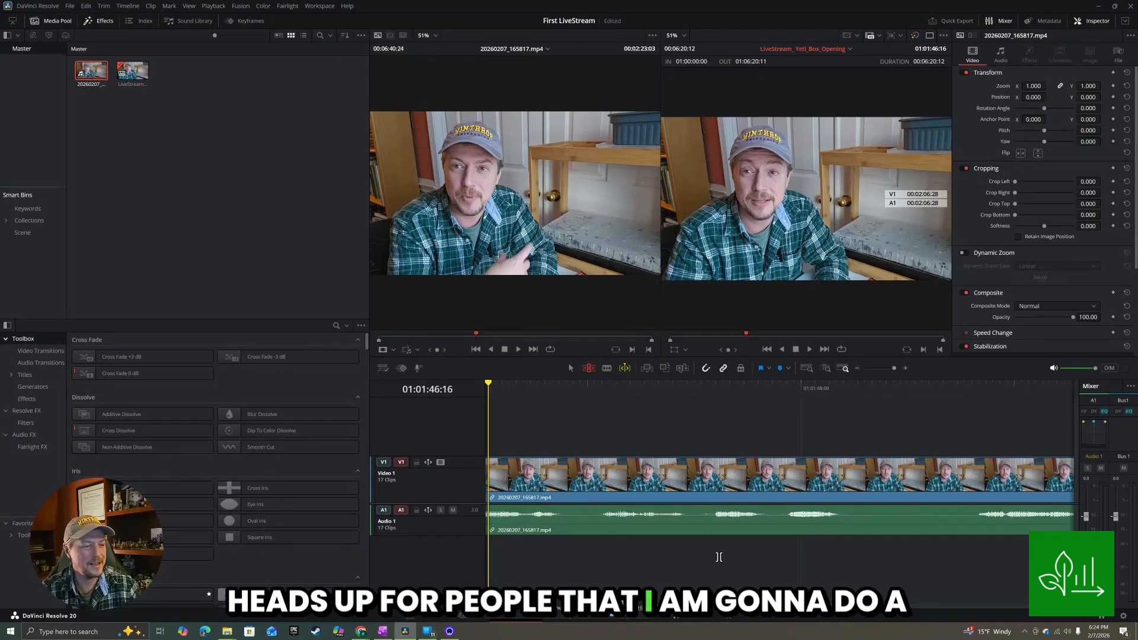
{"action": "key", "text": "space"}
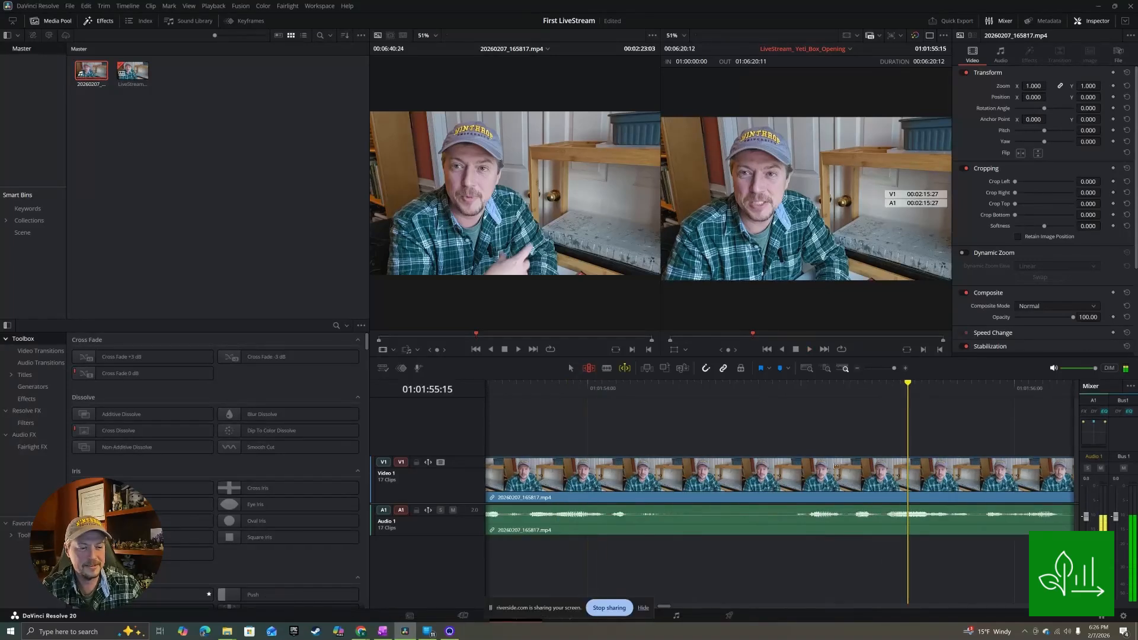
{"action": "left_click", "coordinate": [667, 471]}
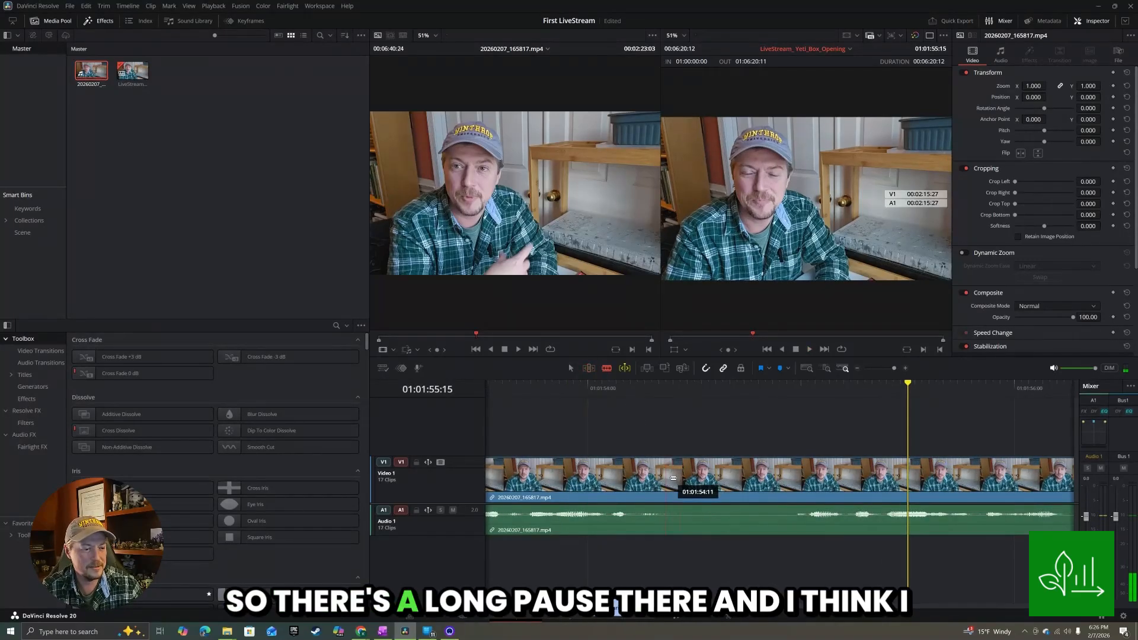
{"action": "left_click", "coordinate": [785, 477]}
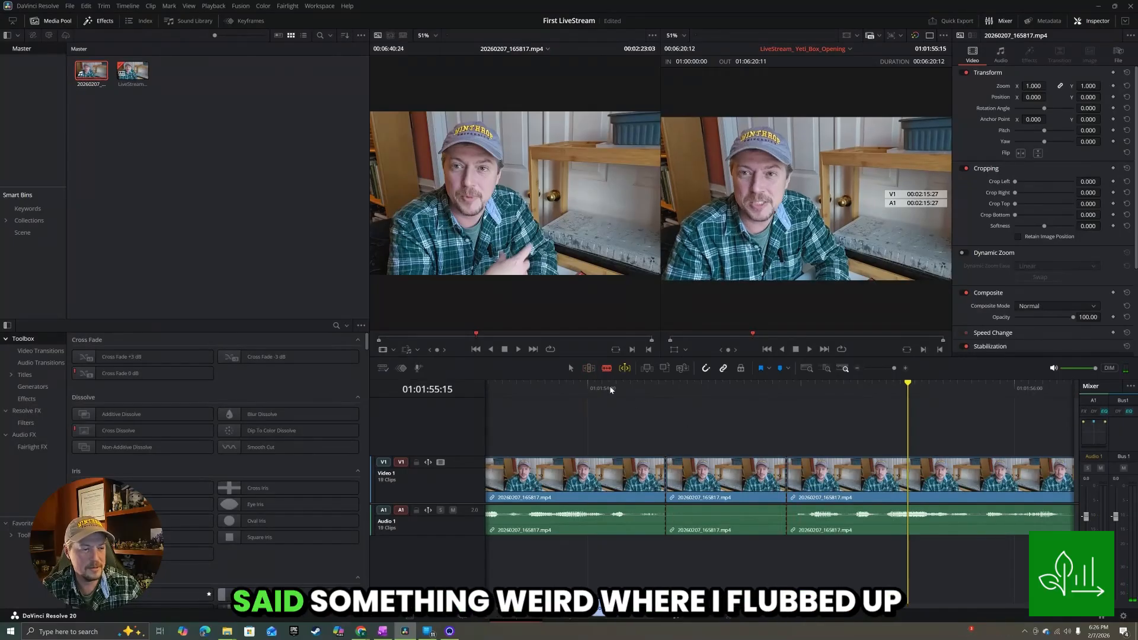
{"action": "key", "text": "t"}
{"action": "left_click", "coordinate": [722, 475]}
{"action": "key", "text": "Delete"}
Play on from 01:01:54:28, cut out the next pause with splits and a ripple delete, and save the project.
{"action": "key", "text": "space"}
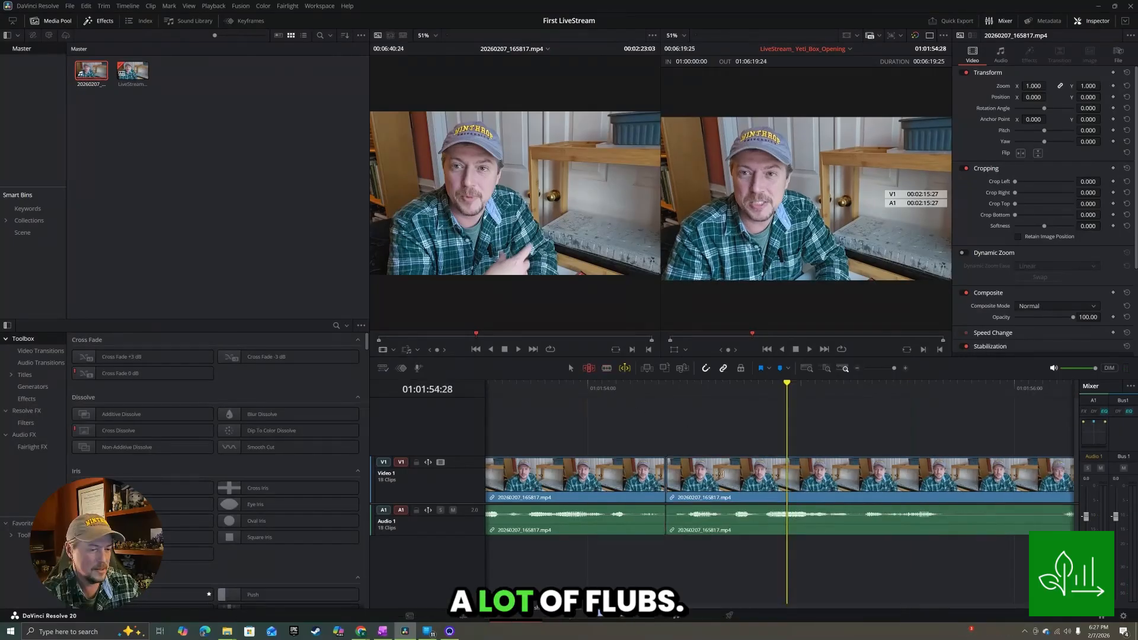
{"action": "left_click", "coordinate": [607, 368]}
{"action": "left_click", "coordinate": [652, 474]}
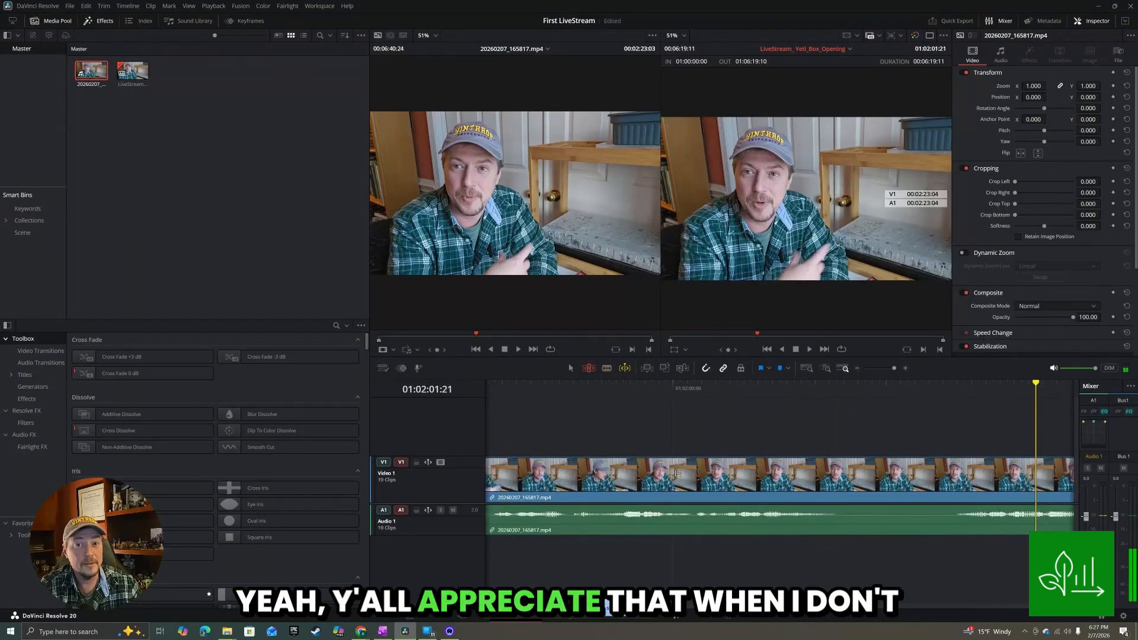
{"action": "key", "text": "ctrl+s"}
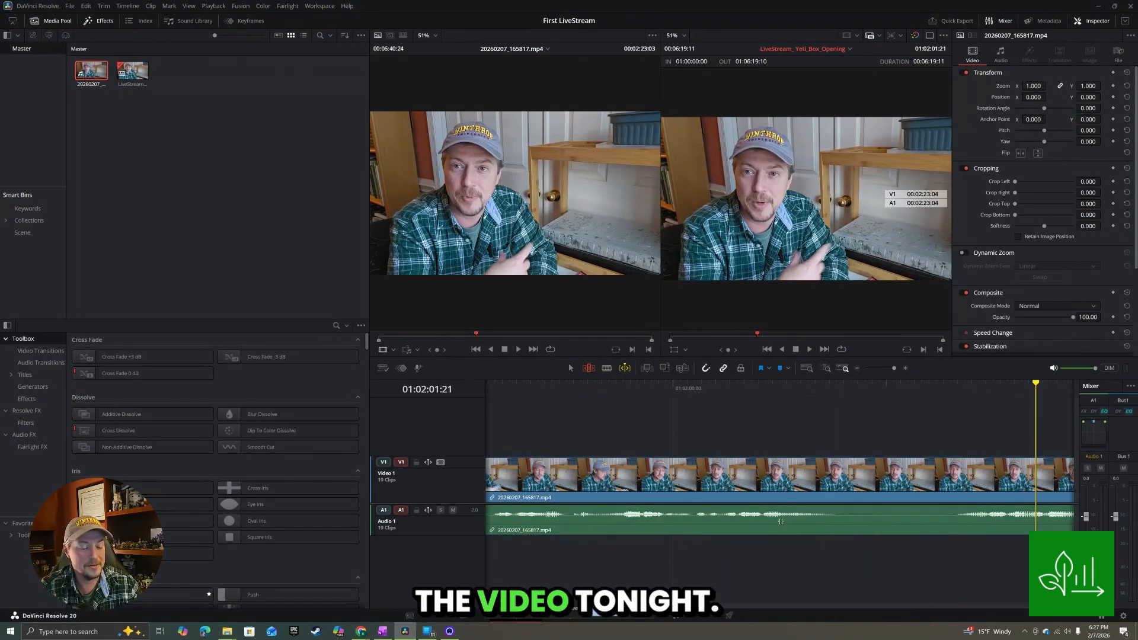
Split the clip around the pause at about 01:02:00:24 and 01:02:01:09, ripple-delete the pause, and resume playback.
{"action": "key", "text": "b"}
{"action": "left_click", "coordinate": [845, 474]}
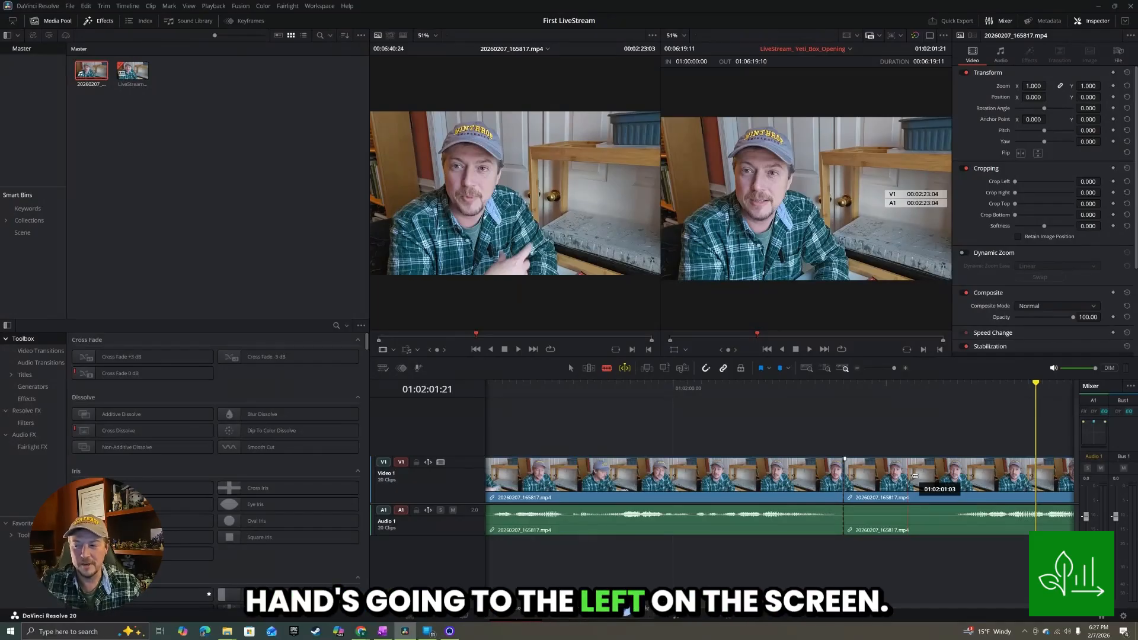
{"action": "left_click", "coordinate": [950, 473]}
{"action": "left_click", "coordinate": [592, 370]}
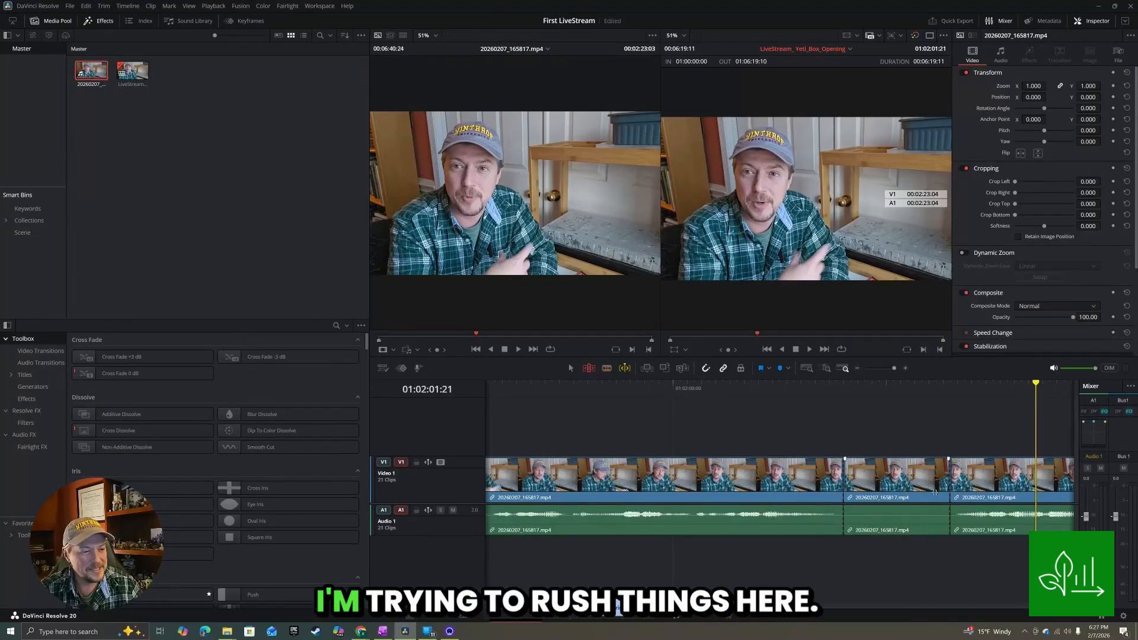
{"action": "left_click", "coordinate": [875, 473]}
{"action": "key", "text": "Delete"}
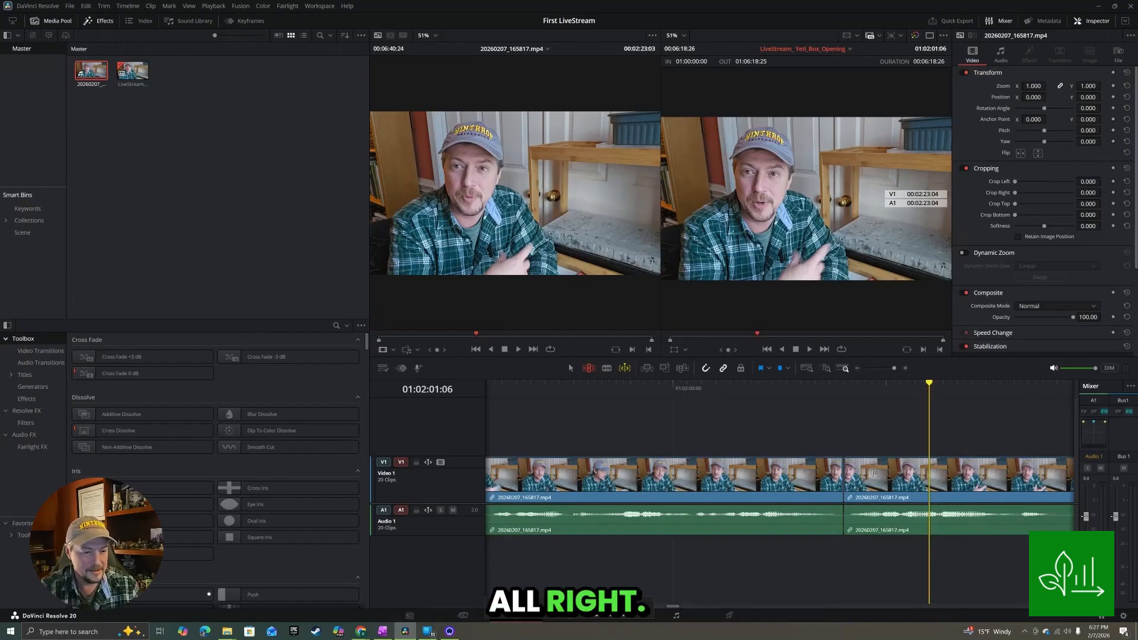
{"action": "key", "text": "space"}
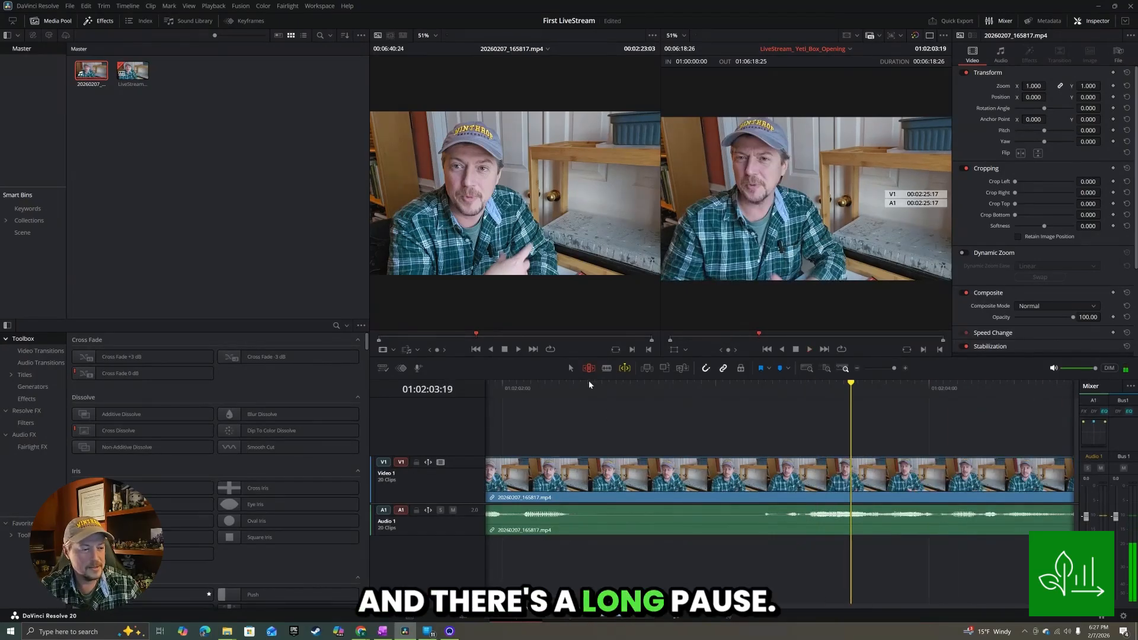
Cut out the pauses at about 01:02:02:10 and 01:02:08:20 with splits and ripple deletes, and resume playback.
{"action": "left_click", "coordinate": [608, 369]}
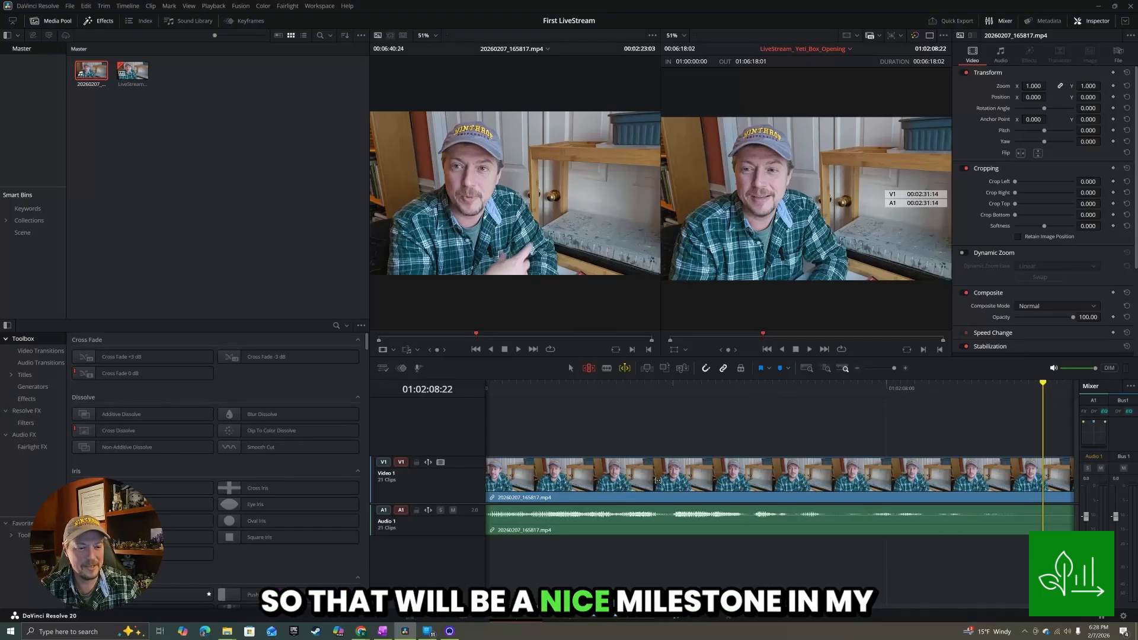
{"action": "key", "text": "j"}
{"action": "key", "text": "k"}
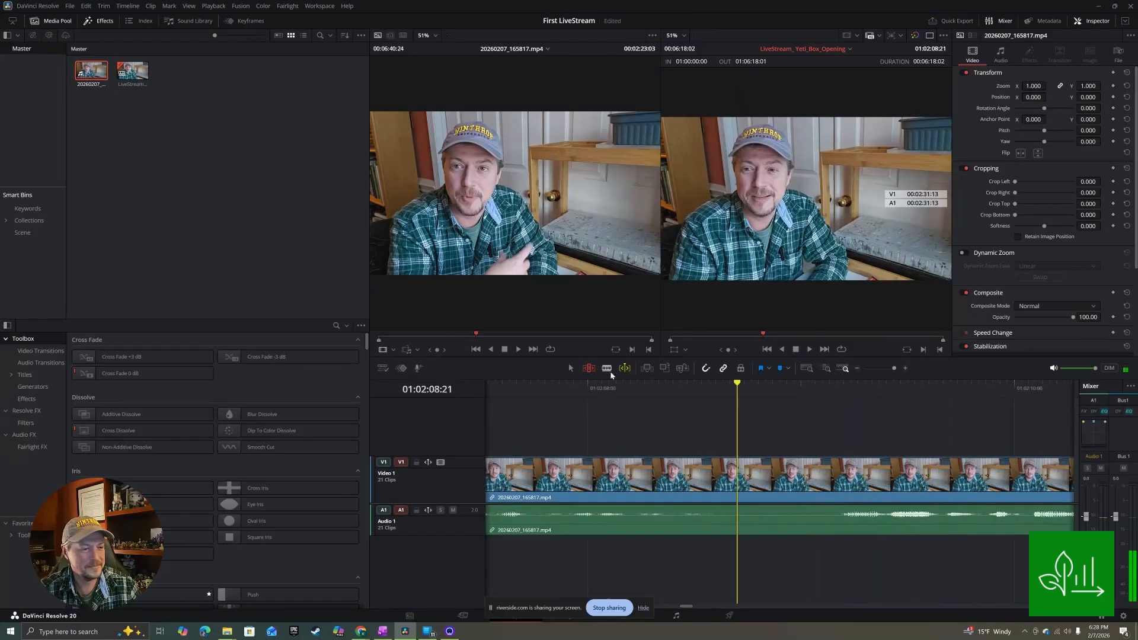
{"action": "left_click", "coordinate": [607, 369]}
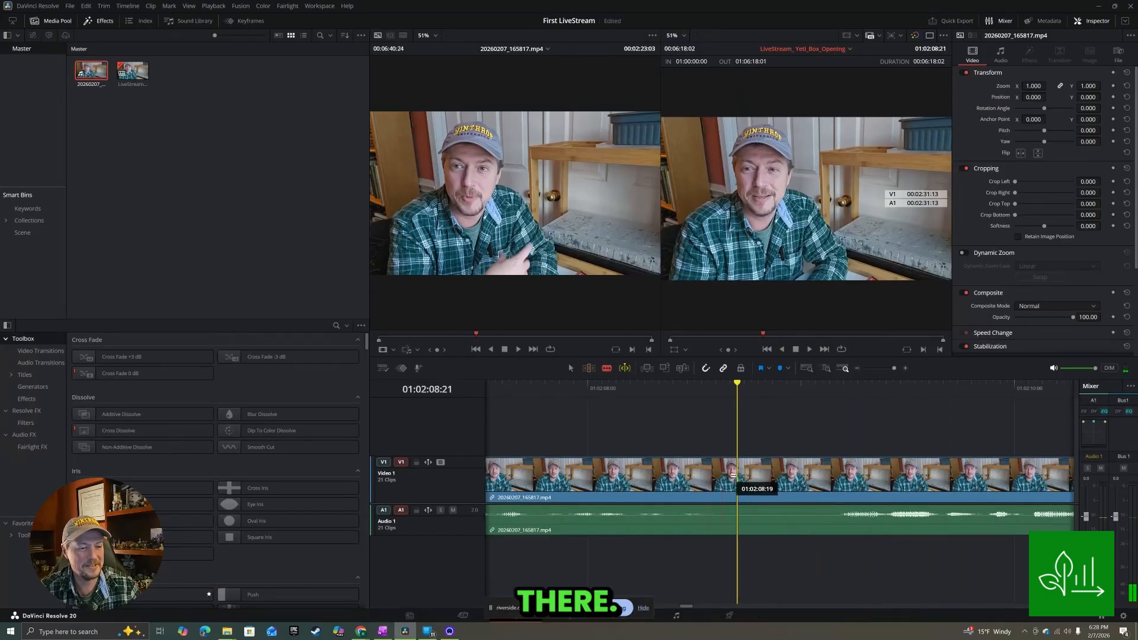
{"action": "key", "text": "Delete"}
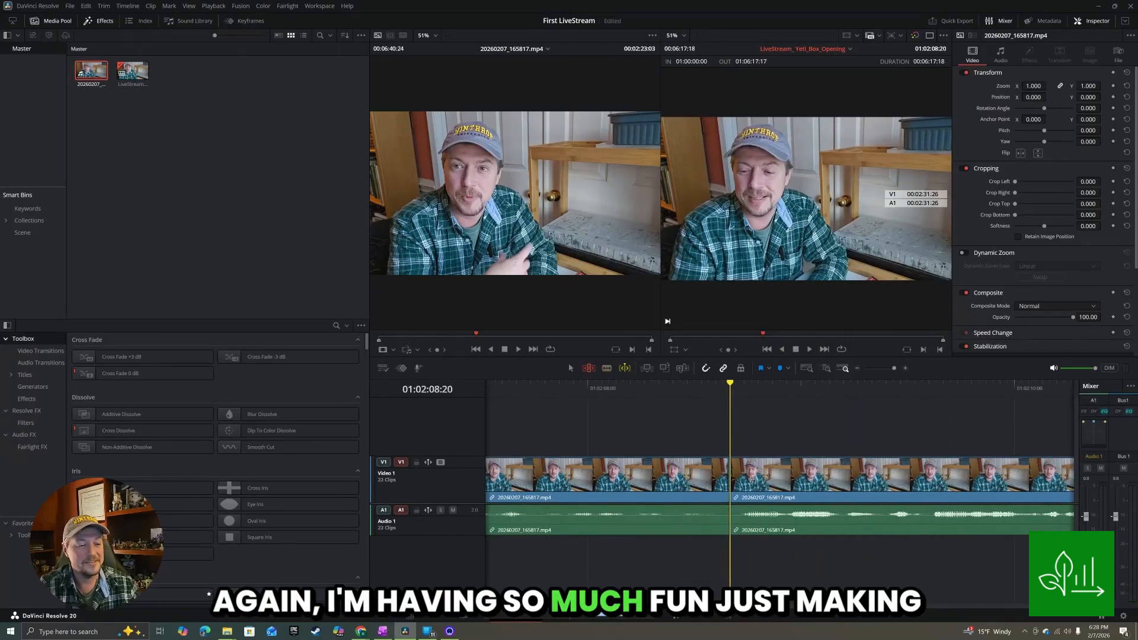
{"action": "key", "text": "j"}
{"action": "key", "text": "l"}
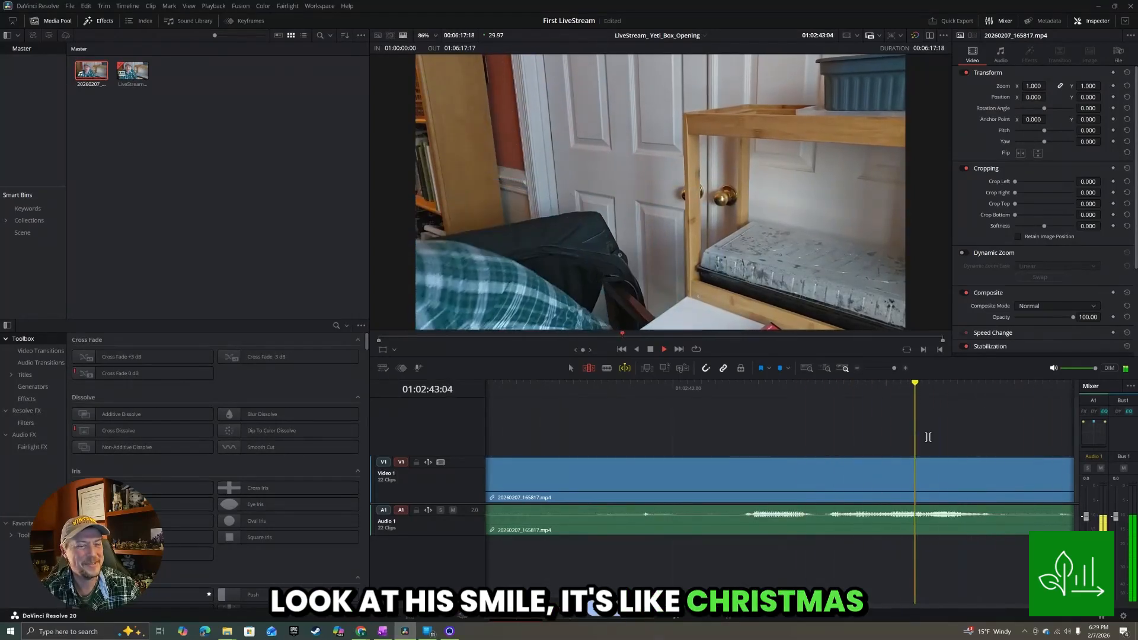
Split the clip at 01:02:46:11 and 01:02:48:12 around the noisy box shot, ripple-delete that section, and play the join.
{"action": "key", "text": "j"}
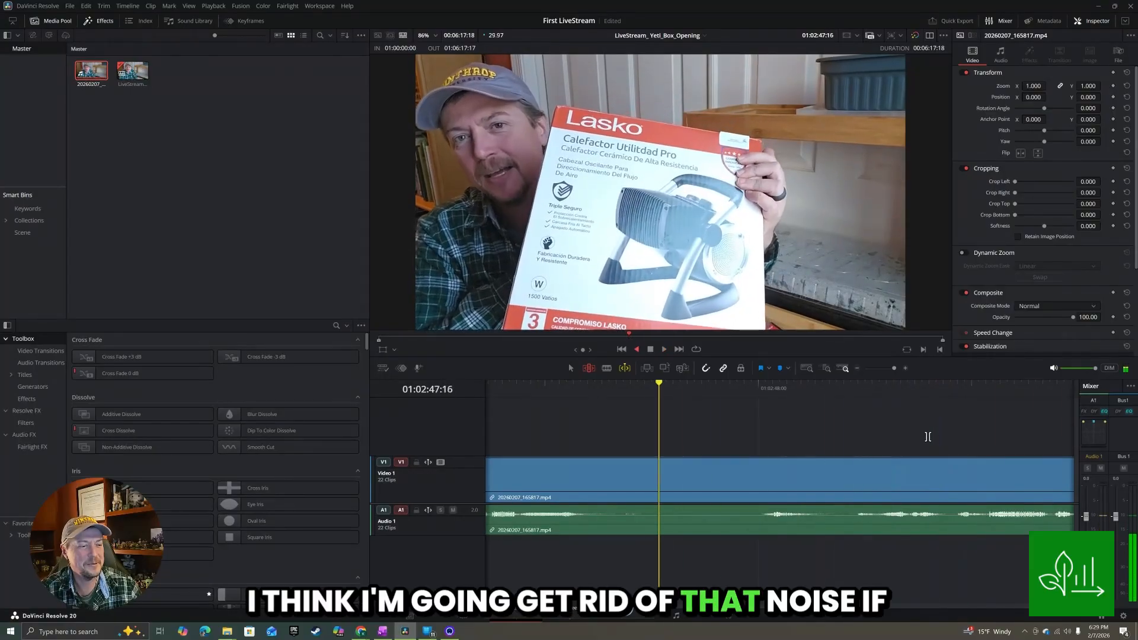
{"action": "key", "text": "k"}
{"action": "key", "text": "Left"}
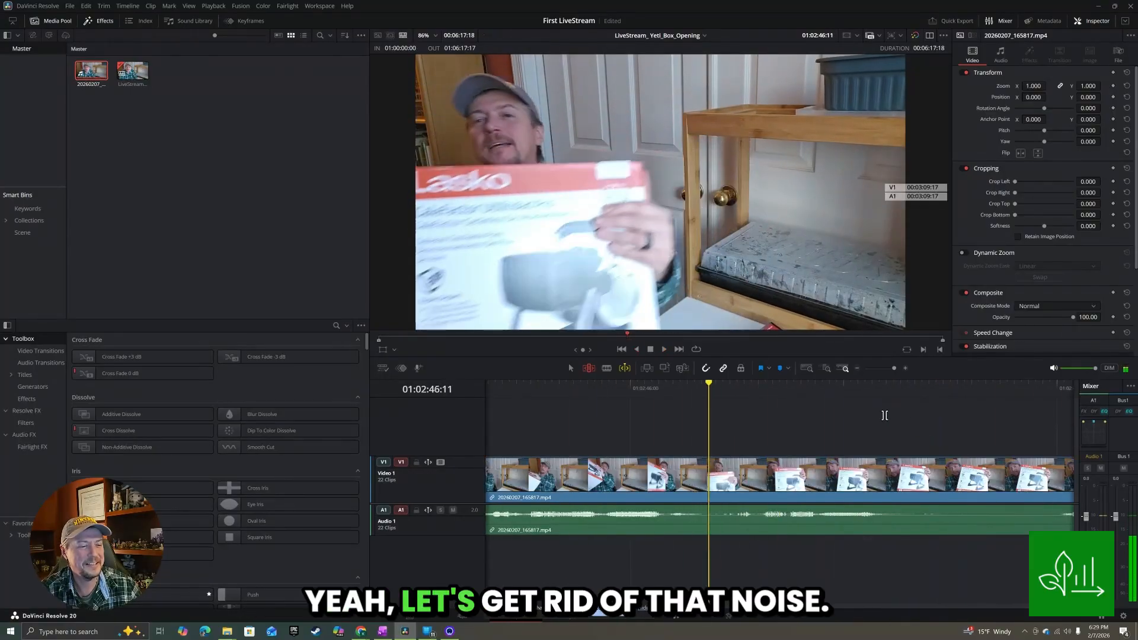
{"action": "left_click", "coordinate": [607, 368]}
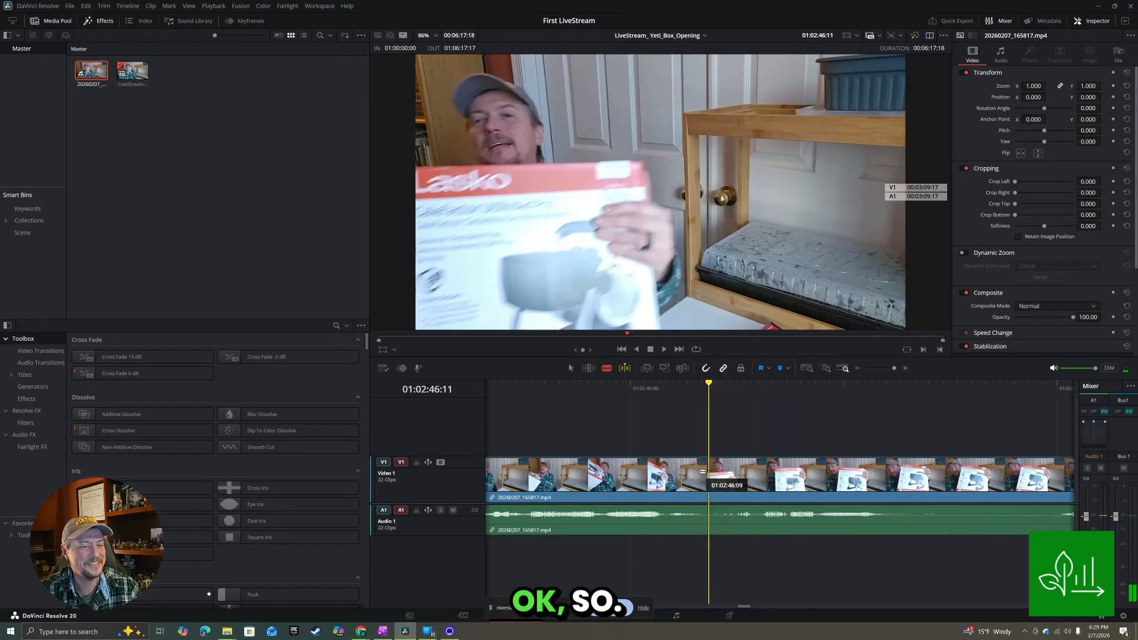
{"action": "left_click", "coordinate": [711, 473]}
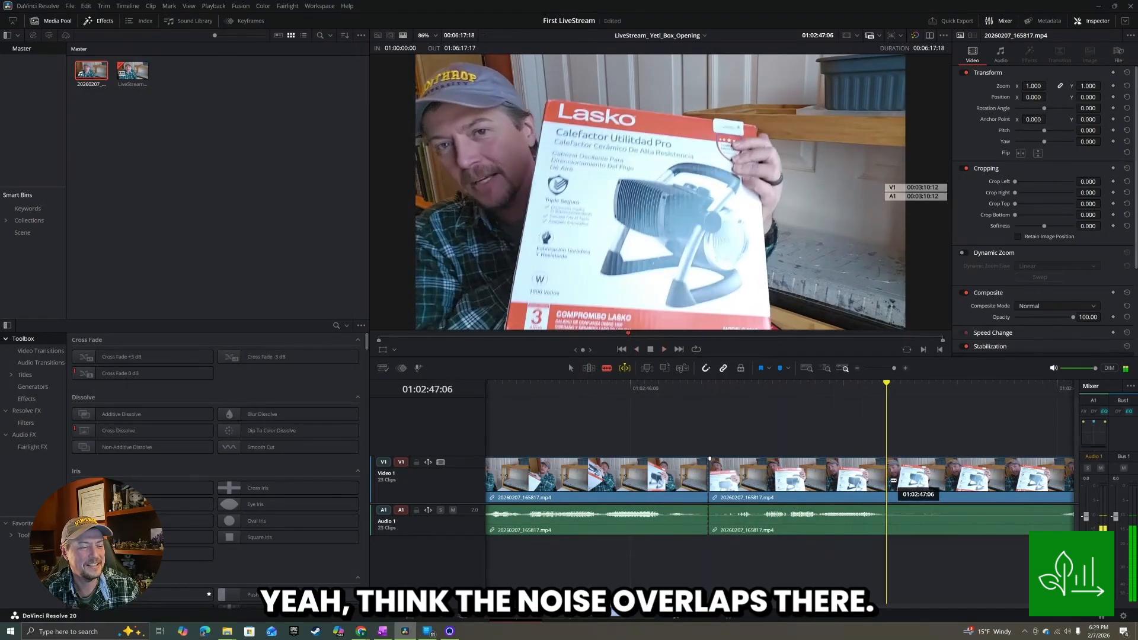
{"action": "key", "text": "space"}
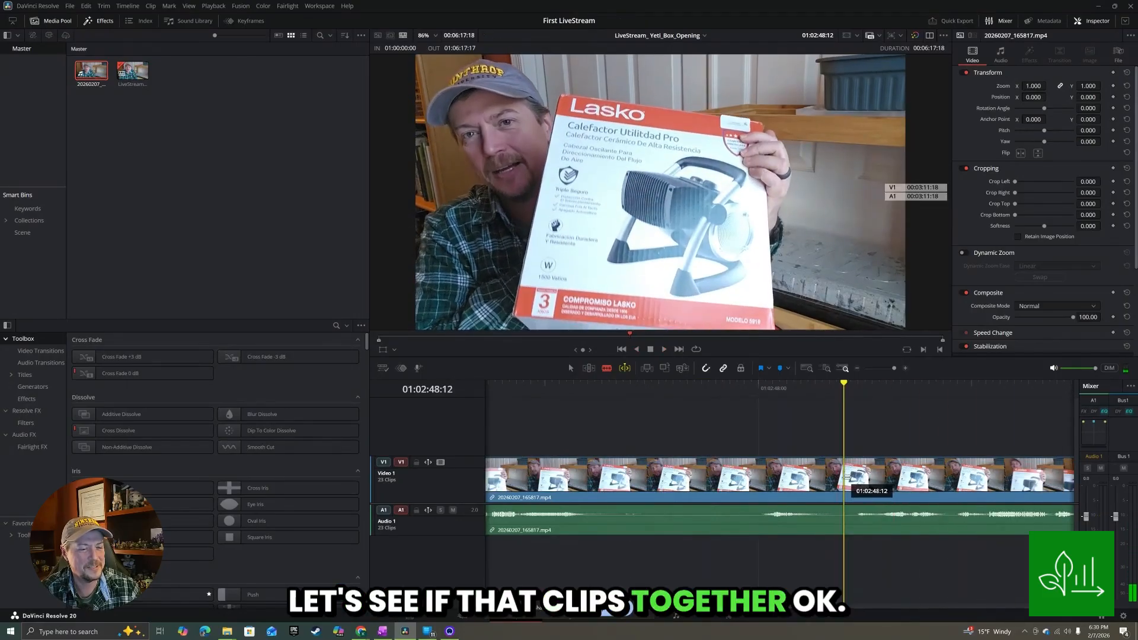
{"action": "left_click", "coordinate": [846, 476]}
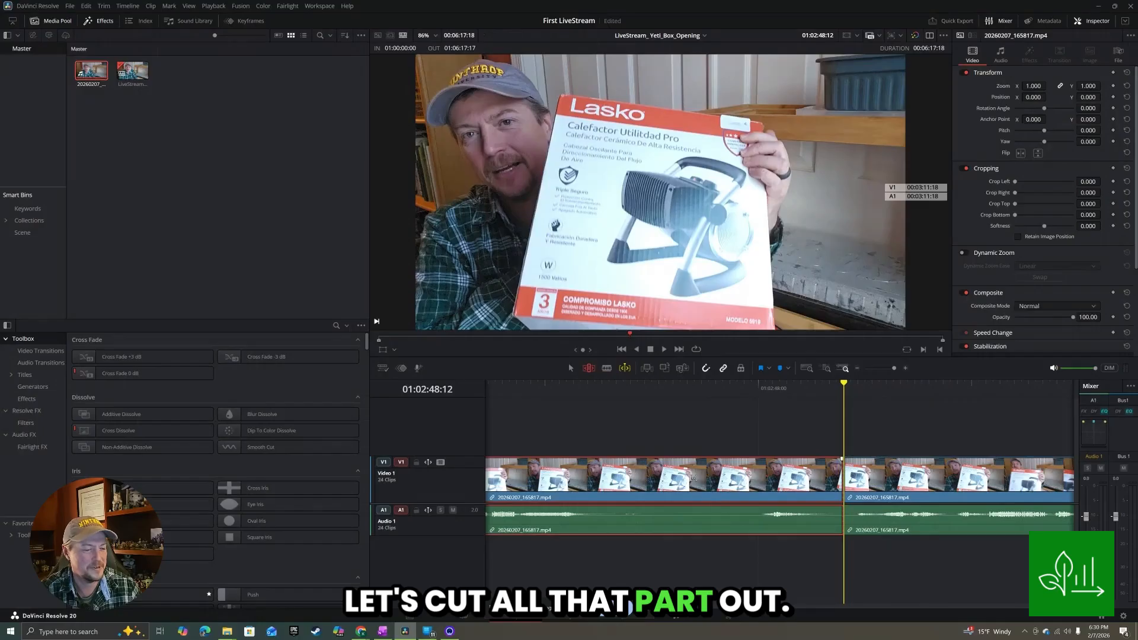
{"action": "key", "text": "Delete"}
{"action": "key", "text": "space"}
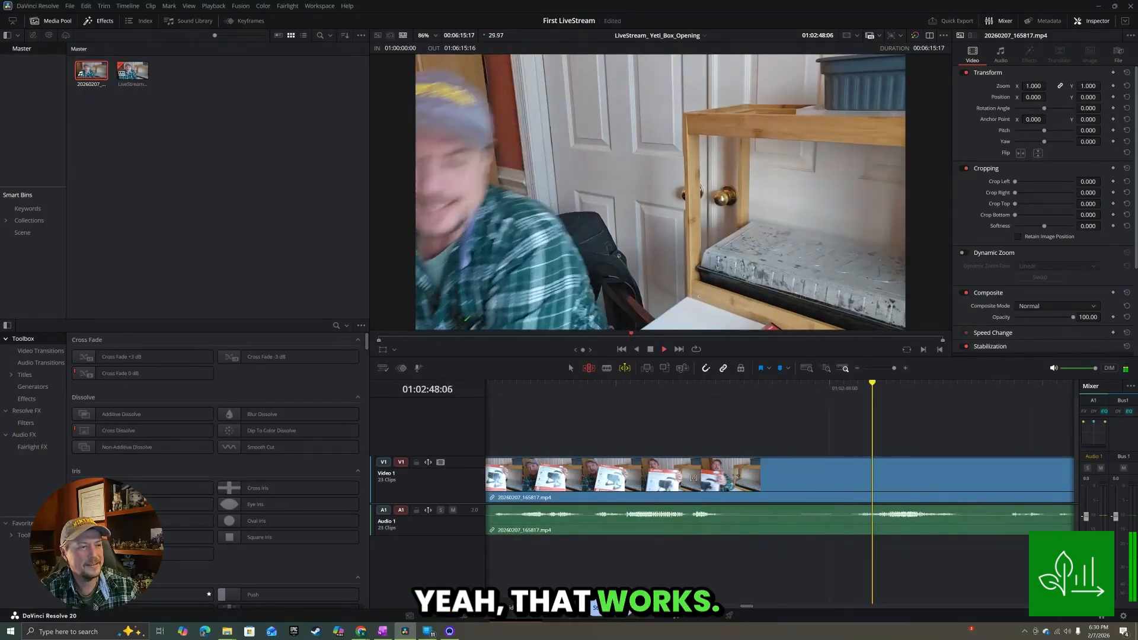
Split at 01:02:47:21 and about 01:02:49:12 around the moment of putting the box back, ripple-delete it, and play the join.
{"action": "key", "text": "j"}
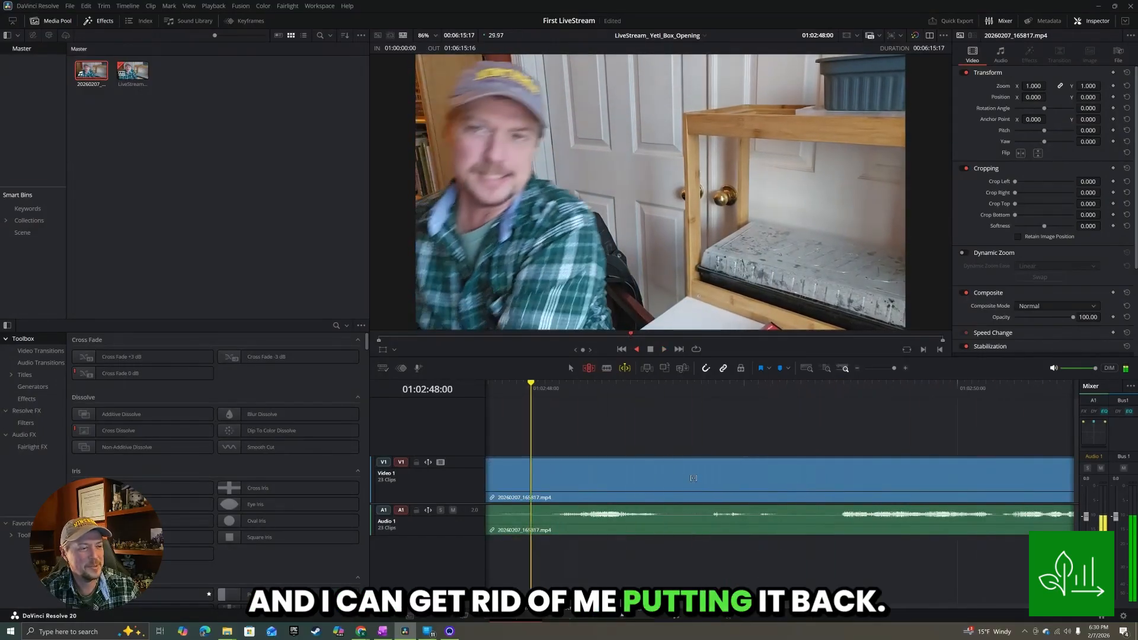
{"action": "key", "text": "k"}
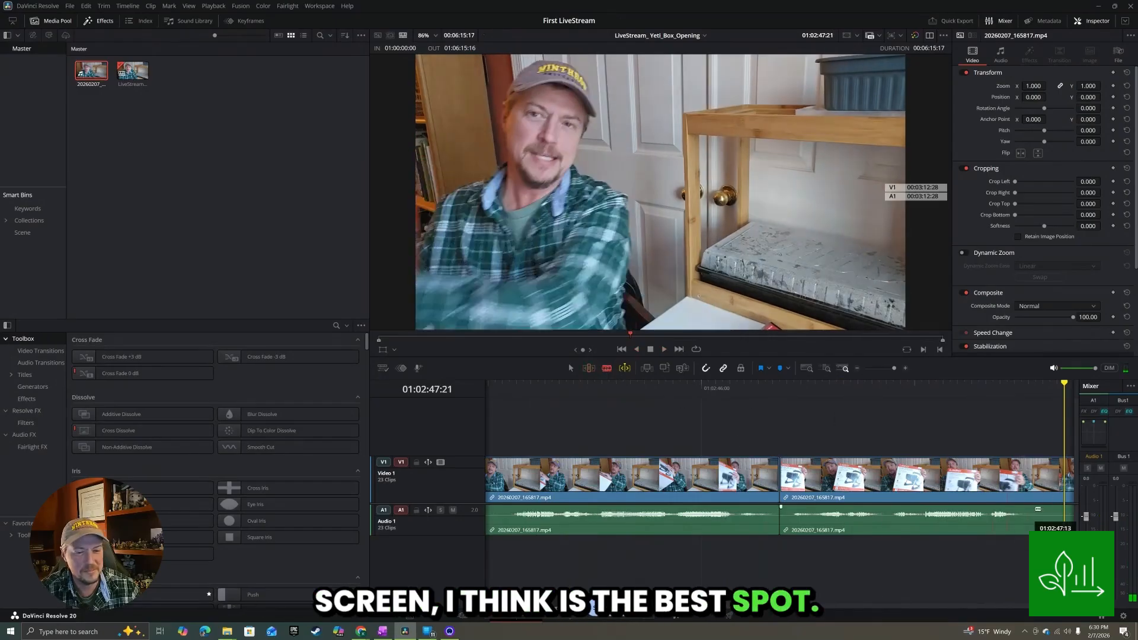
{"action": "left_click", "coordinate": [1068, 484]}
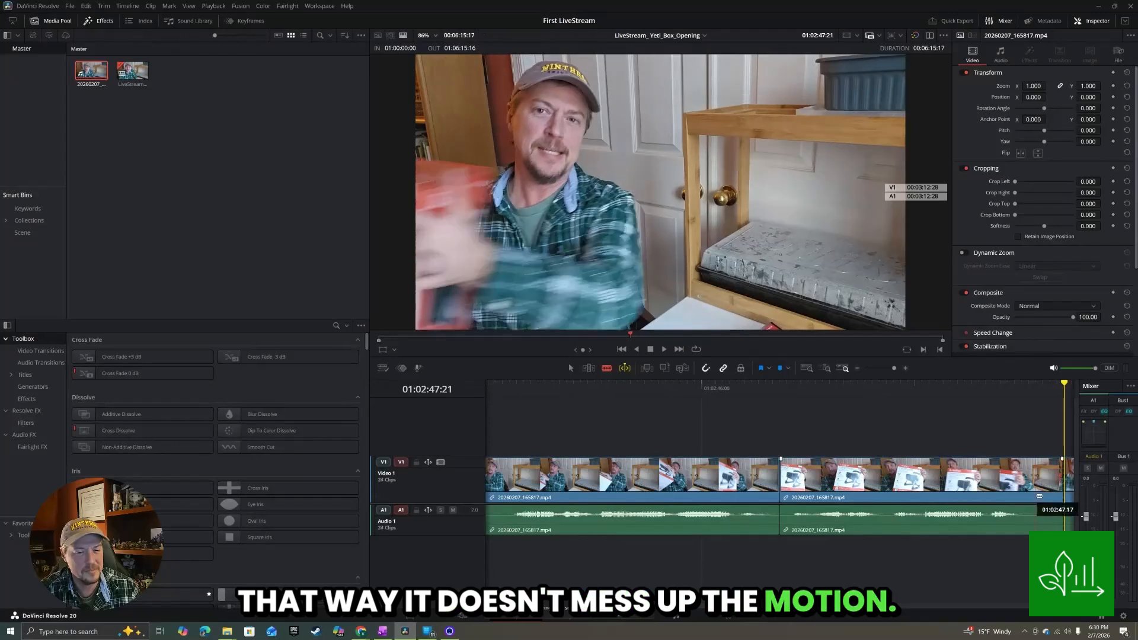
{"action": "key", "text": "l"}
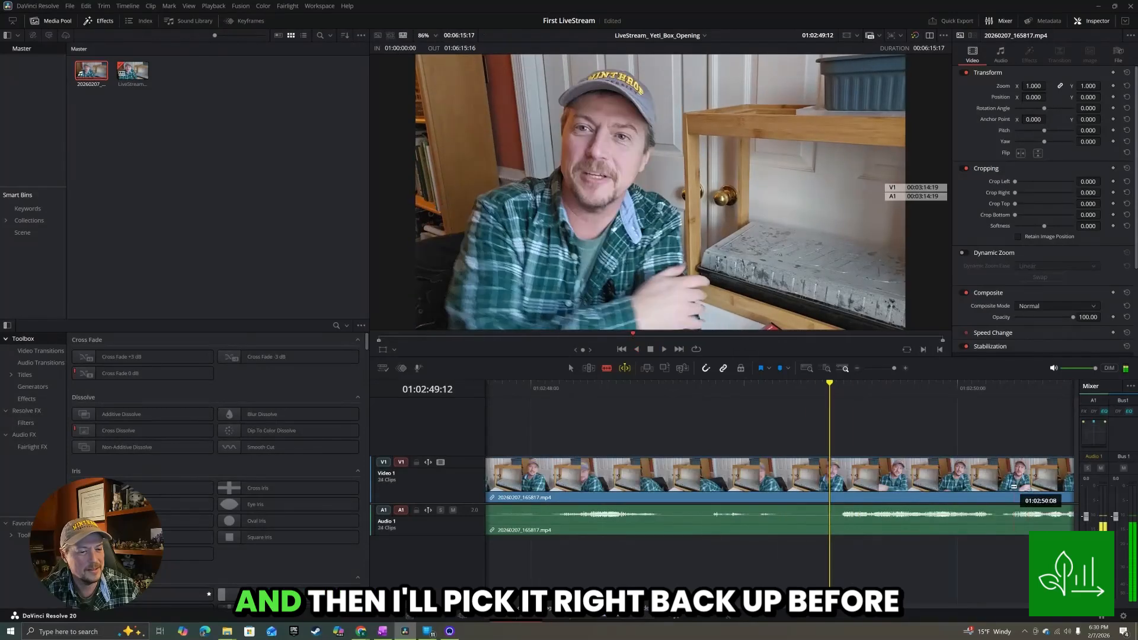
{"action": "key", "text": "j"}
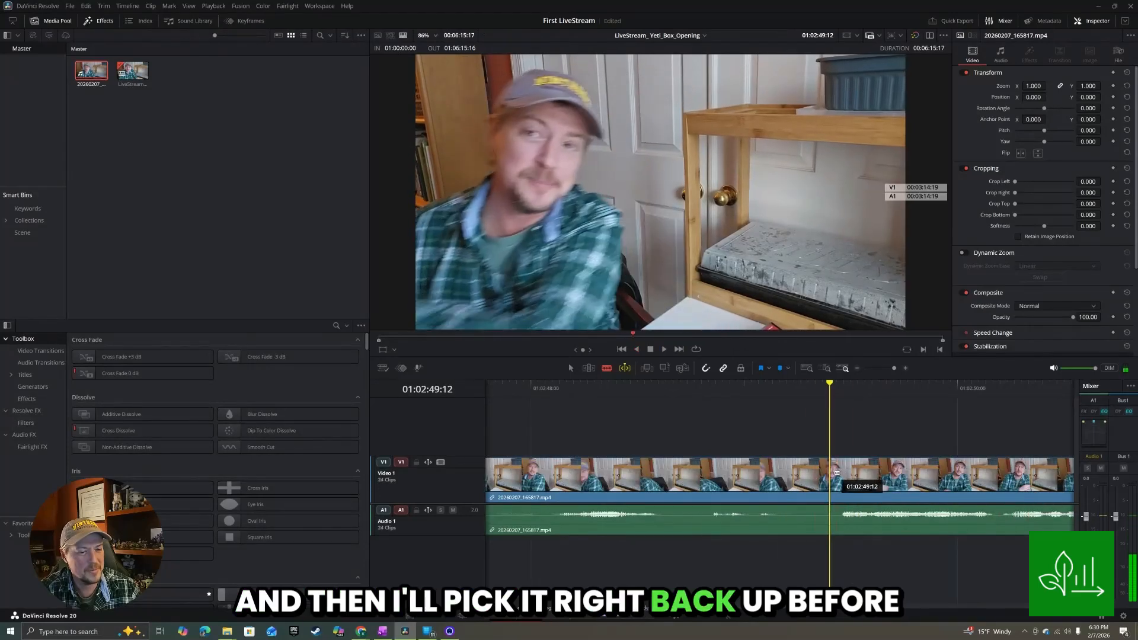
{"action": "left_click", "coordinate": [824, 477]}
{"action": "key", "text": "t"}
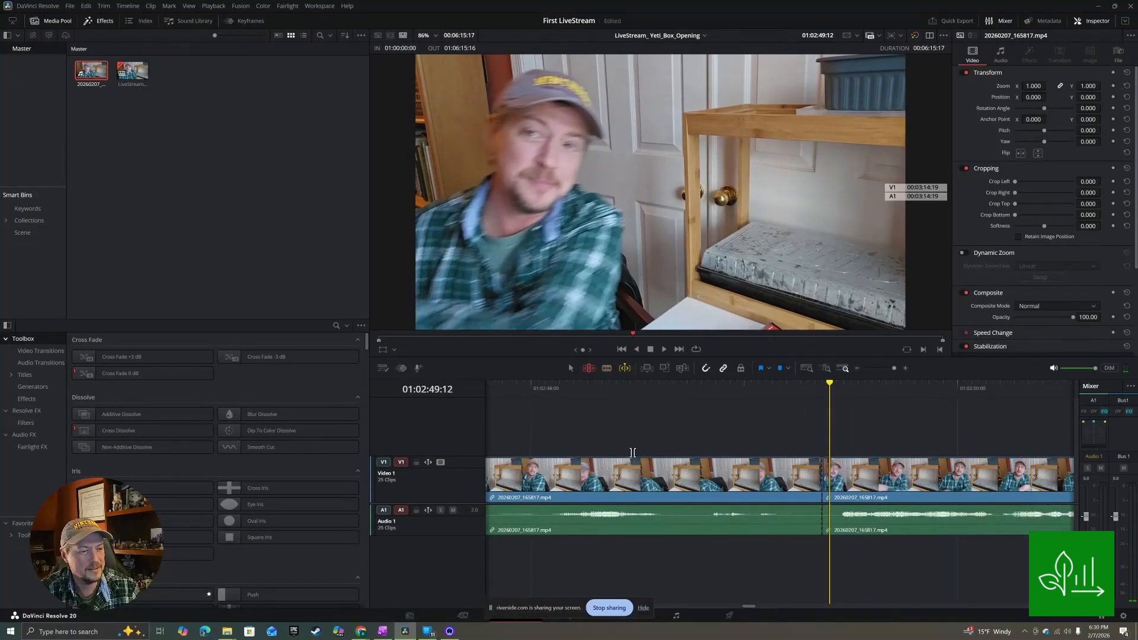
{"action": "left_click", "coordinate": [642, 461]}
{"action": "key", "text": "Delete"}
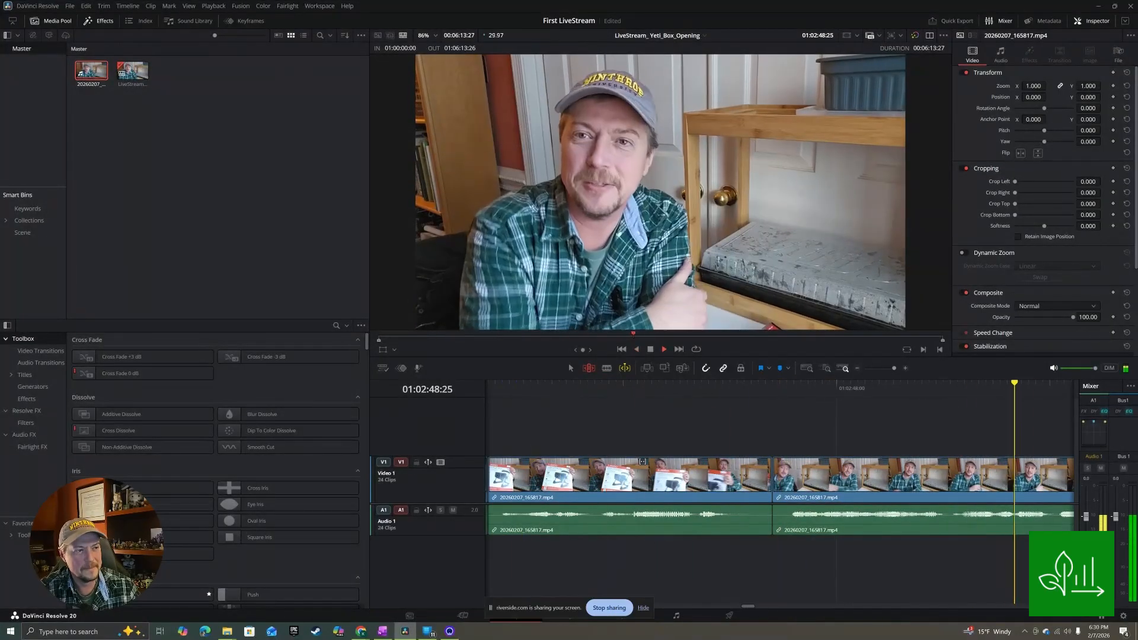
{"action": "key", "text": "space"}
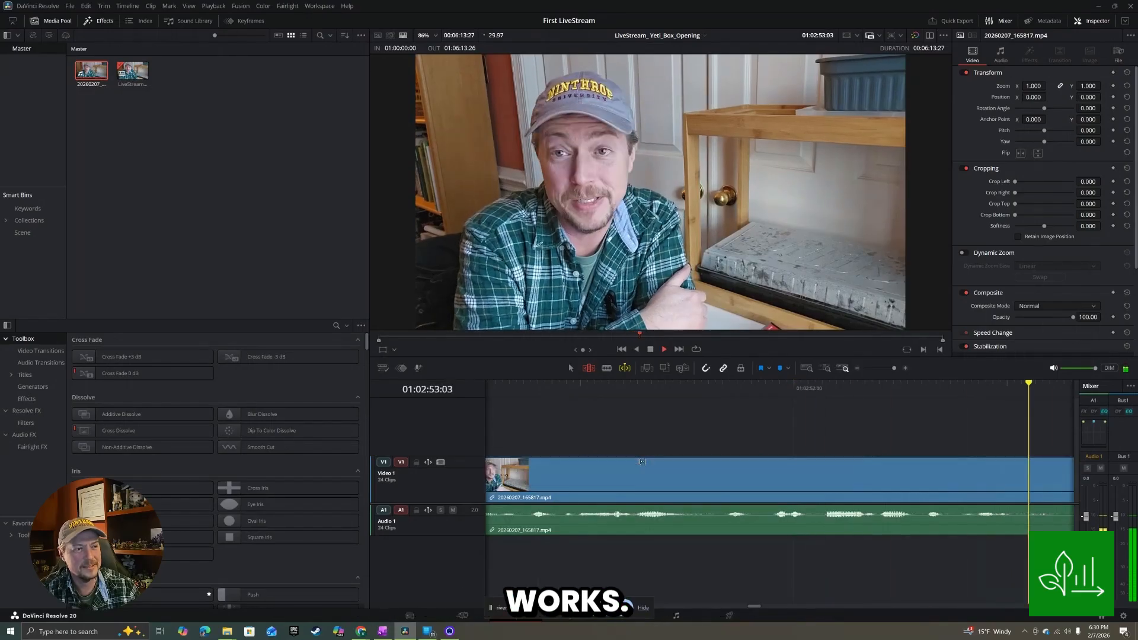
Play on from 01:02:53:03, split the clip around the short pause near 01:03:00:00, ripple-delete it, and resume playback.
{"action": "key", "text": "space"}
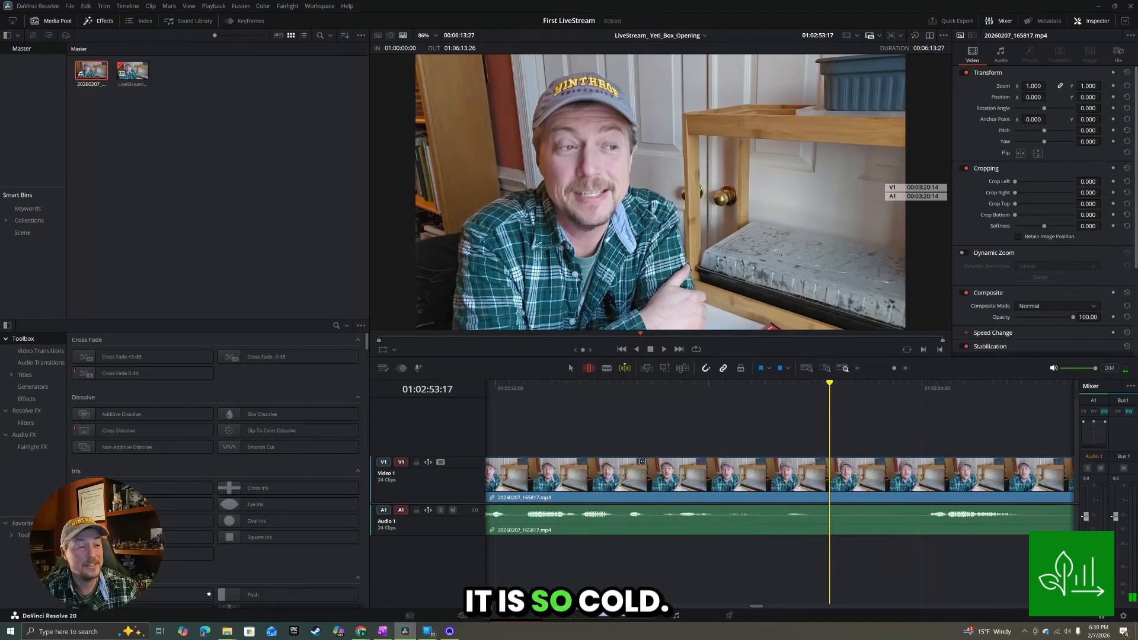
{"action": "key", "text": "space"}
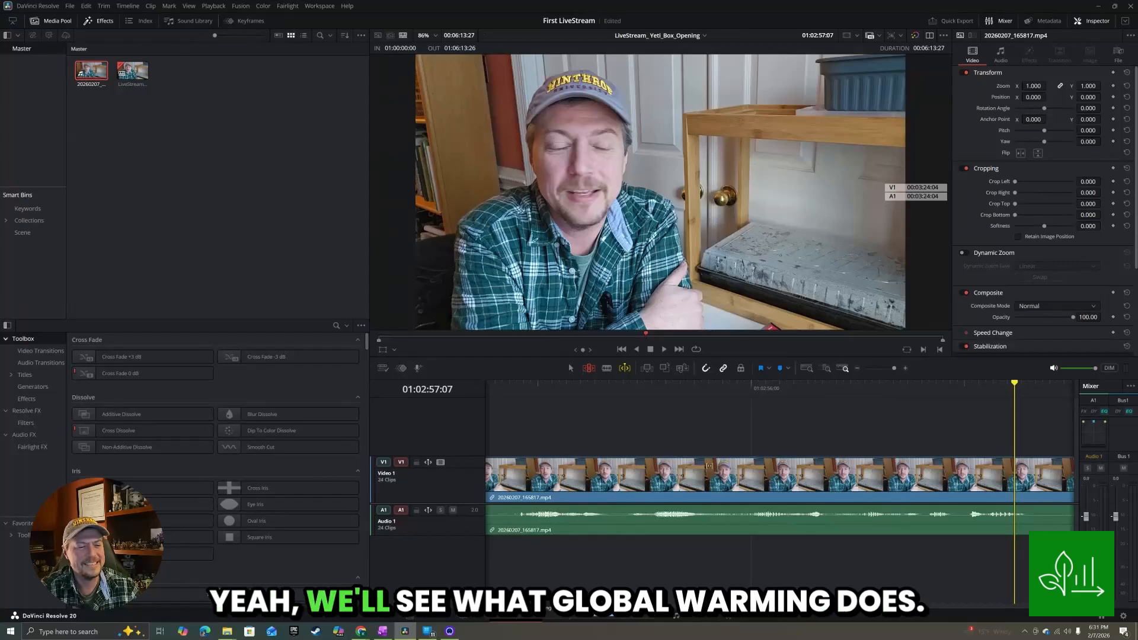
{"action": "key", "text": "space"}
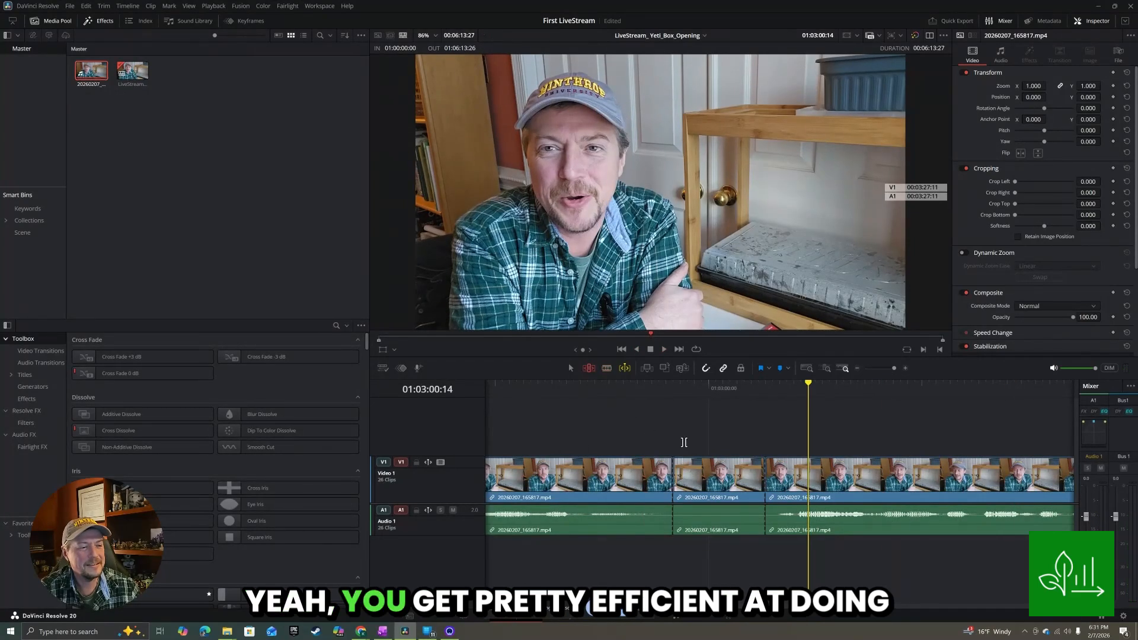
{"action": "key", "text": "Delete"}
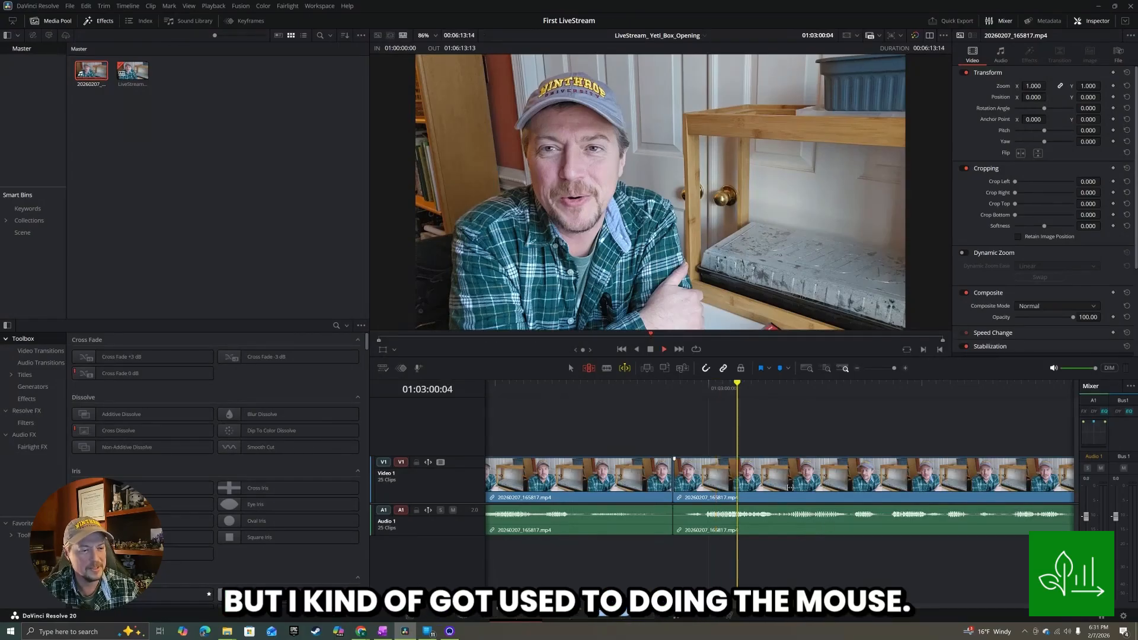
{"action": "key", "text": "space"}
{"action": "key", "text": "l"}
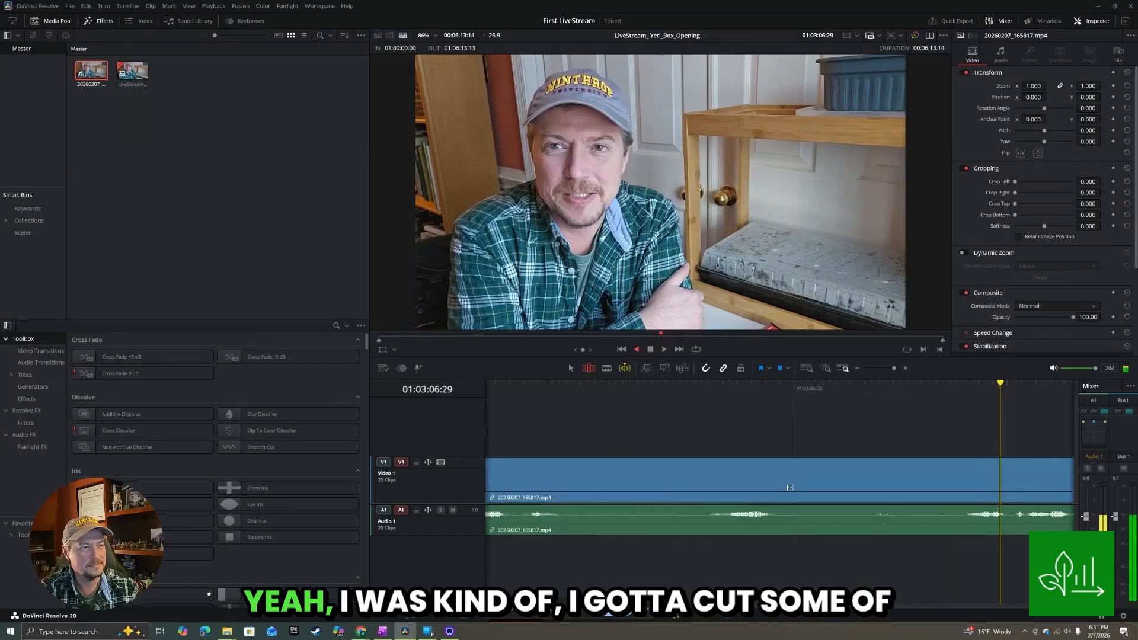
Split the clip at about 01:03:04:21 and 01:03:06:23, ripple-delete the section between, and replay the join.
{"action": "key", "text": "j"}
{"action": "key", "text": "j"}
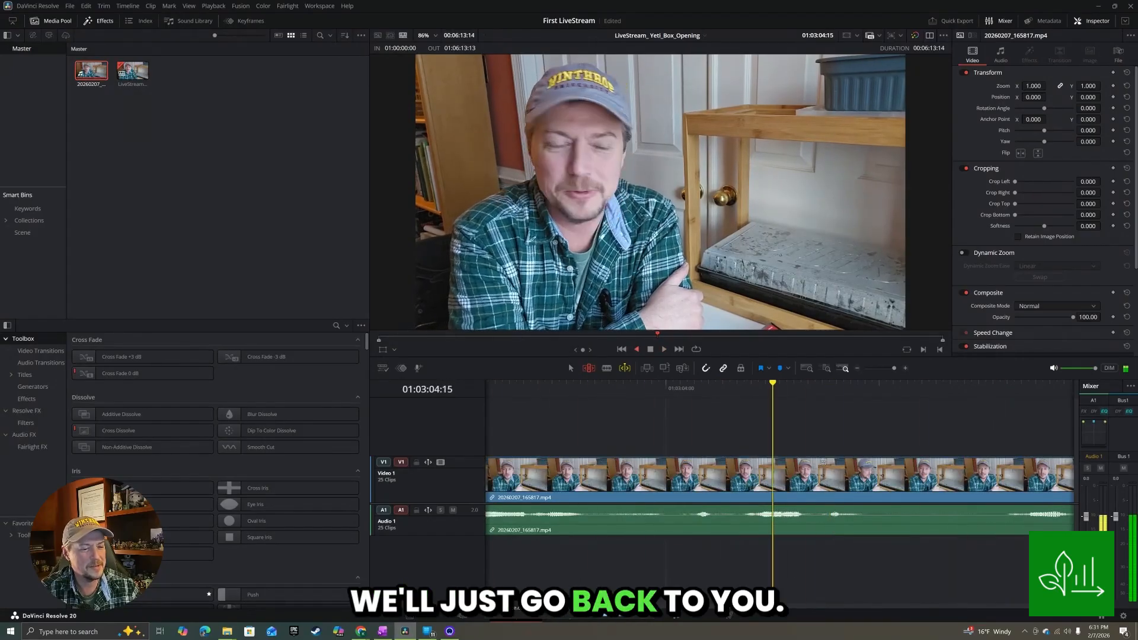
{"action": "key", "text": "l"}
{"action": "left_click", "coordinate": [608, 368]}
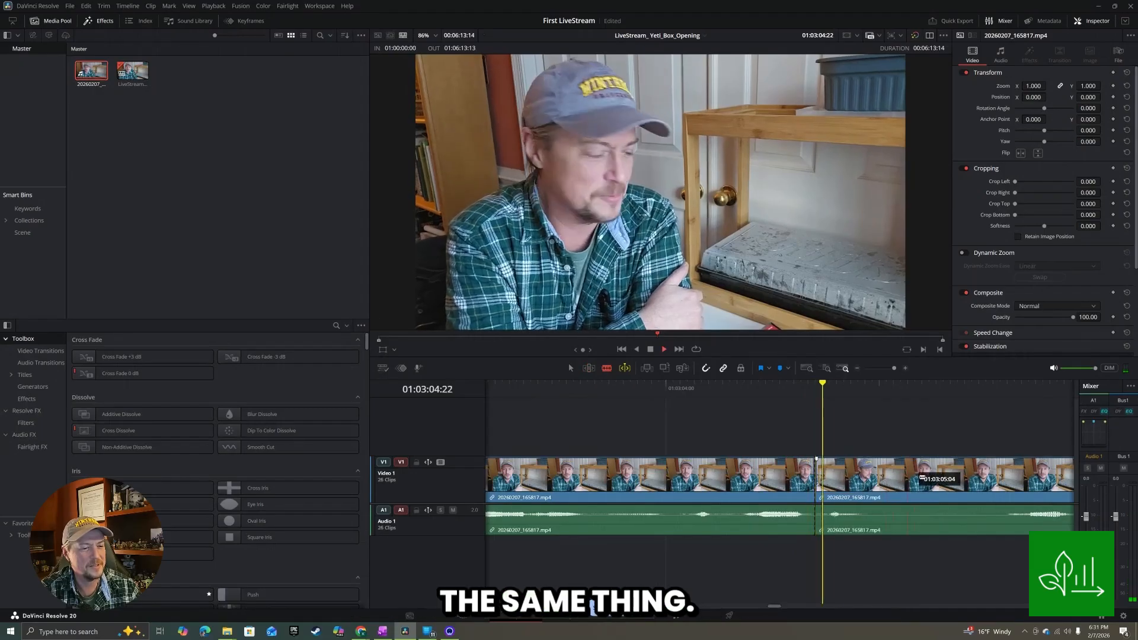
{"action": "key", "text": "k"}
{"action": "left_click", "coordinate": [668, 483]}
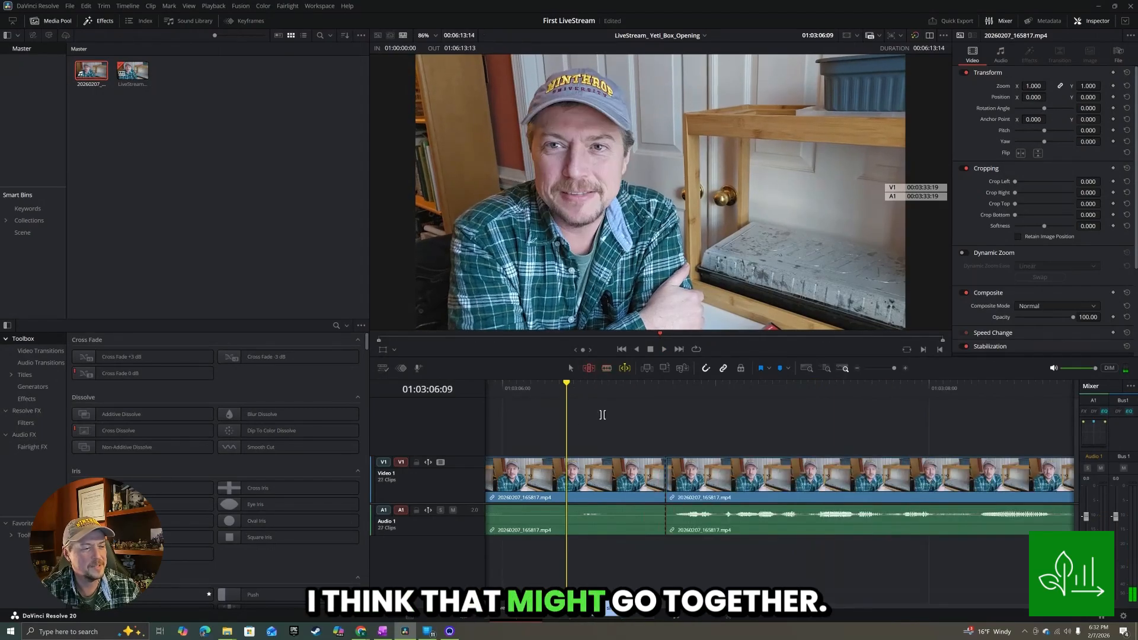
{"action": "left_click", "coordinate": [632, 487]}
{"action": "key", "text": "Delete"}
{"action": "key", "text": "l"}
{"action": "key", "text": "j"}
{"action": "key", "text": "j"}
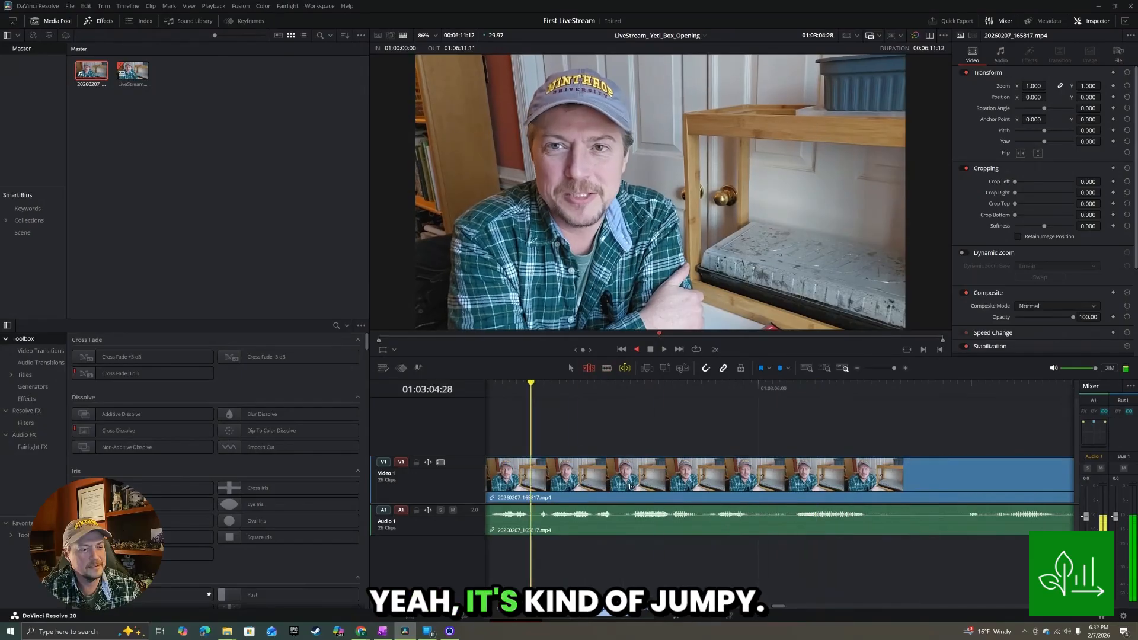
Extend the clip edges at the jumpy join near 01:03:04:22 by a few frames, deselect them, and play across the join.
{"action": "left_click", "coordinate": [844, 384]}
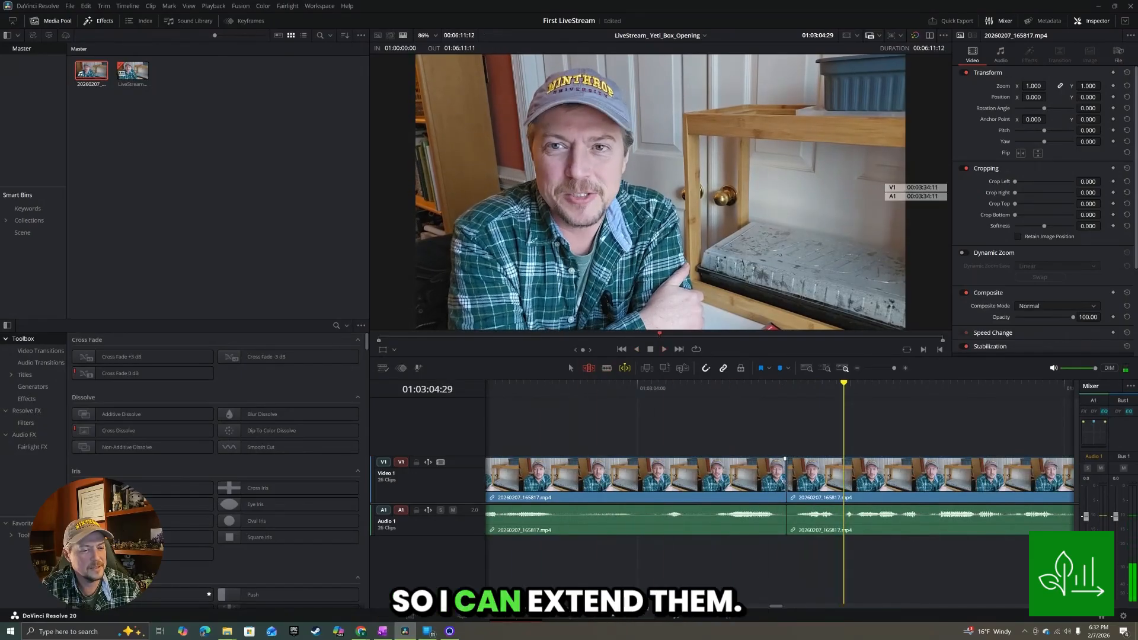
{"action": "left_click", "coordinate": [784, 481]}
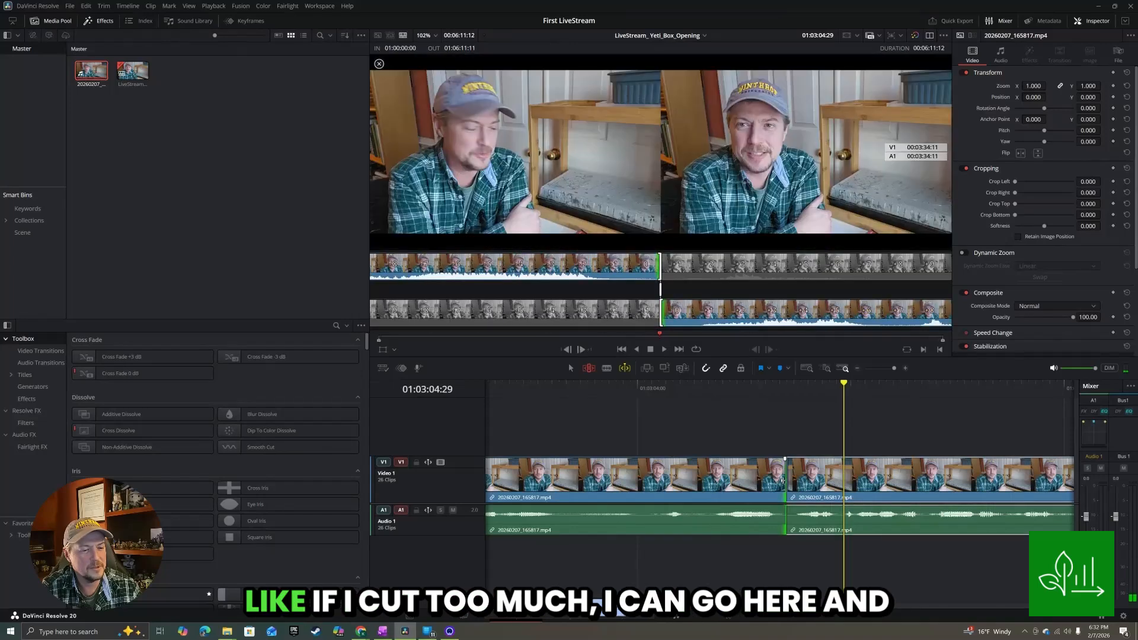
{"action": "left_click_drag", "start_coordinate": [785, 480], "coordinate": [821, 481]}
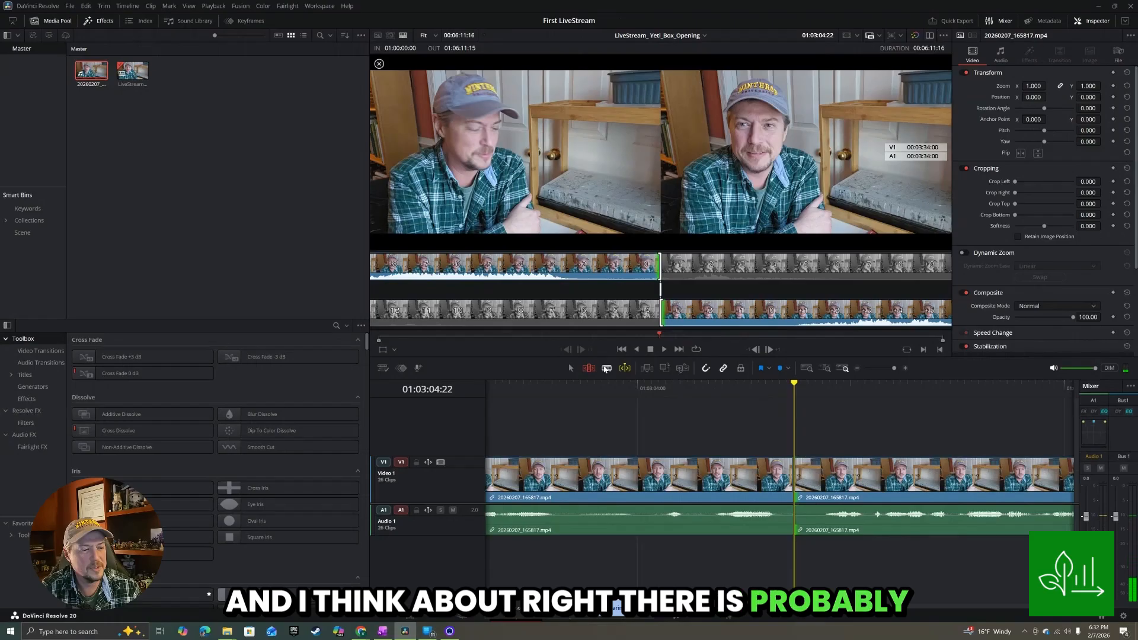
{"action": "left_click", "coordinate": [724, 425]}
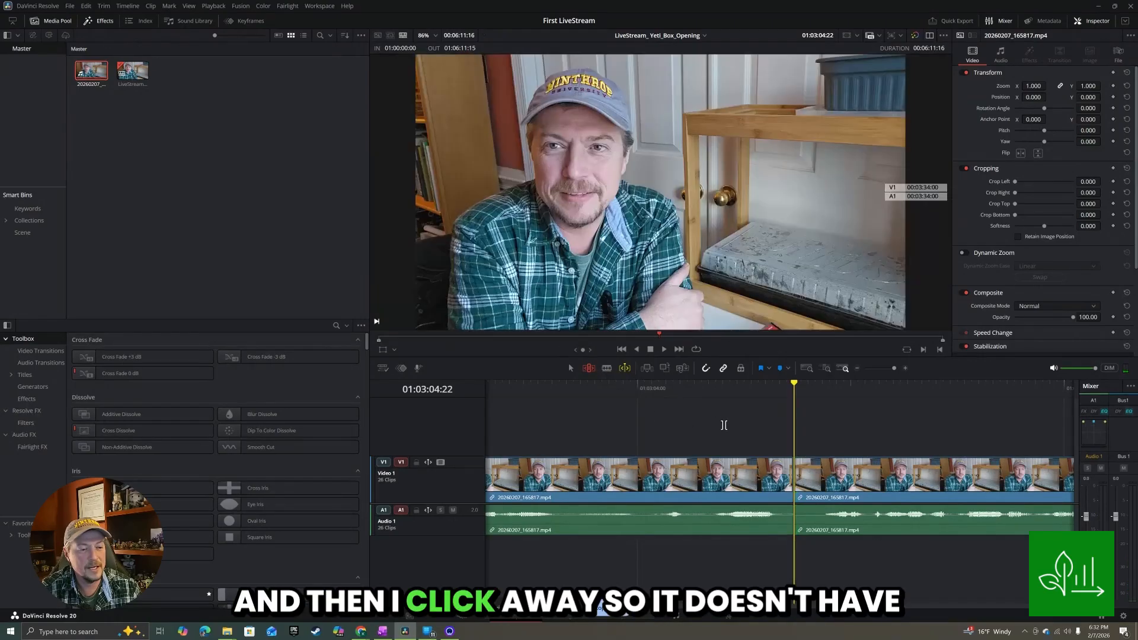
{"action": "key", "text": "space"}
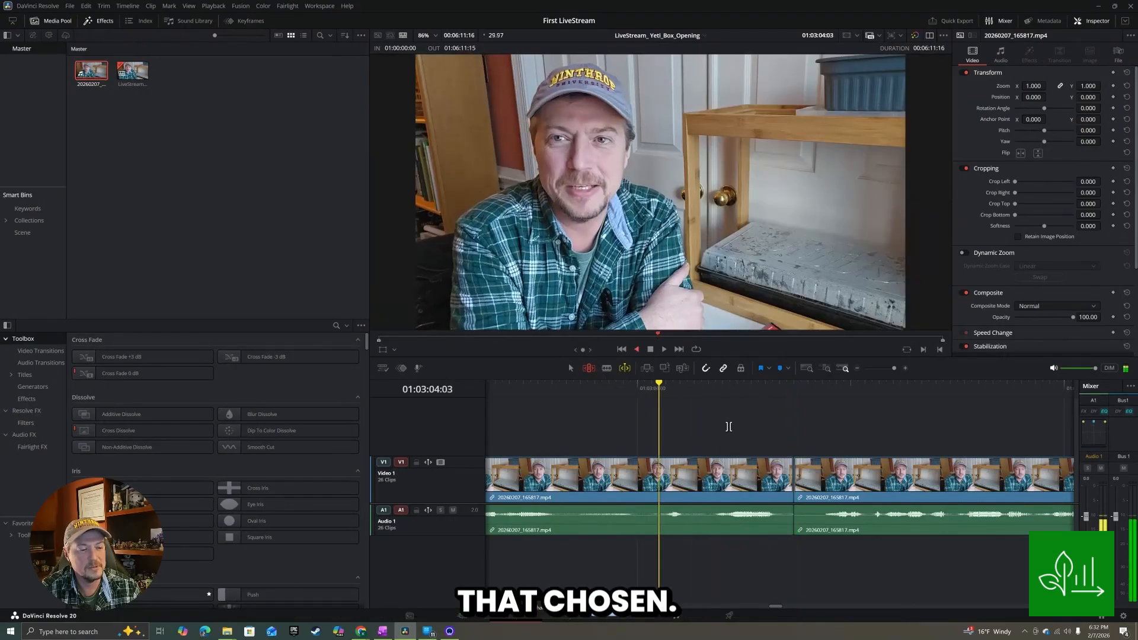
{"action": "key", "text": "space"}
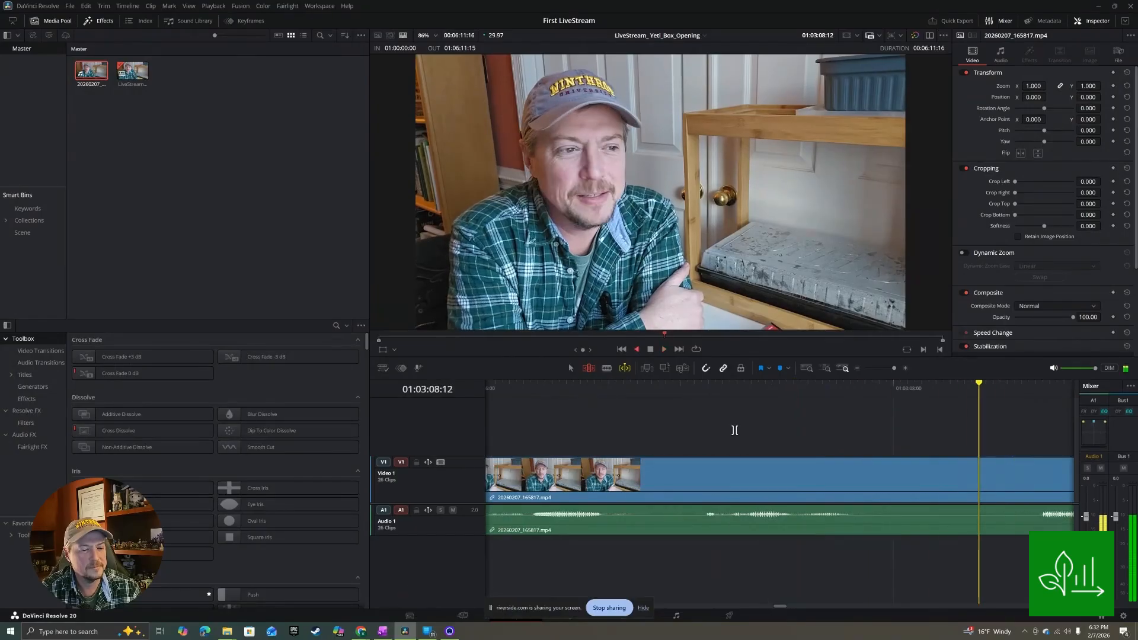
Step back through the pause, split the clip at about 01:03:07:26 and 01:03:08:29, ripple-delete the section between, and resume playback.
{"action": "key", "text": "Left"}
{"action": "key", "text": "Left"}
{"action": "key", "text": "Left"}
{"action": "key", "text": "Left"}
{"action": "key", "text": "Left"}
{"action": "key", "text": "Left"}
{"action": "key", "text": "Left"}
{"action": "key", "text": "Left"}
{"action": "key", "text": "Left"}
{"action": "key", "text": "Left"}
{"action": "key", "text": "Left"}
{"action": "key", "text": "Left"}
{"action": "key", "text": "Left"}
{"action": "key", "text": "Left"}
{"action": "key", "text": "Left"}
{"action": "key", "text": "Left"}
{"action": "key", "text": "Left"}
{"action": "key", "text": "Left"}
{"action": "key", "text": "Left"}
{"action": "key", "text": "Left"}
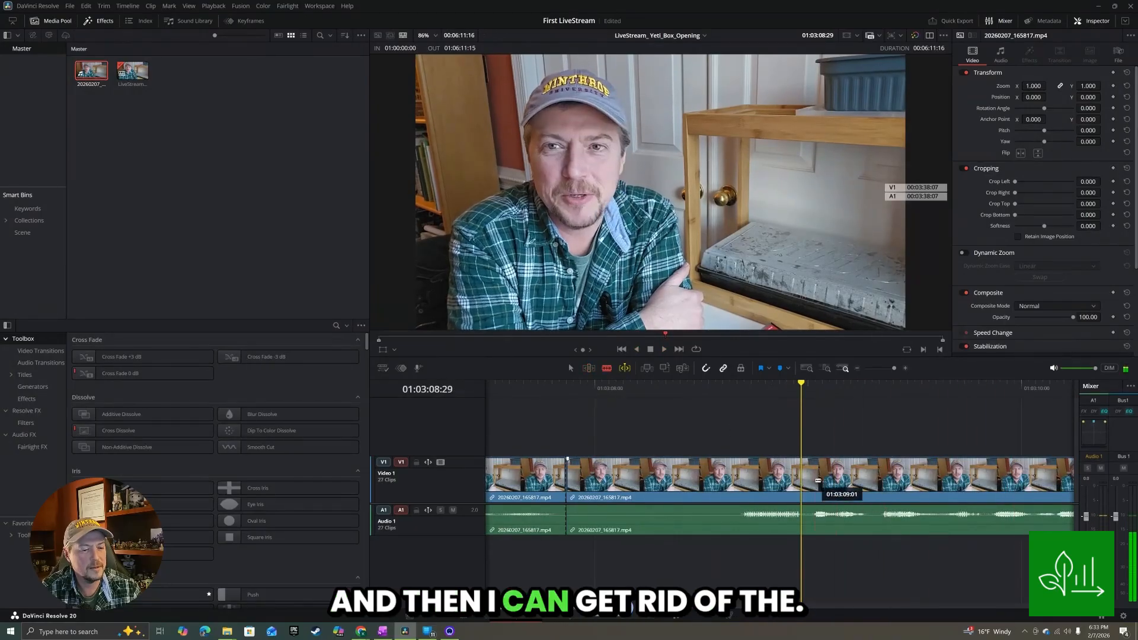
{"action": "key", "text": "t"}
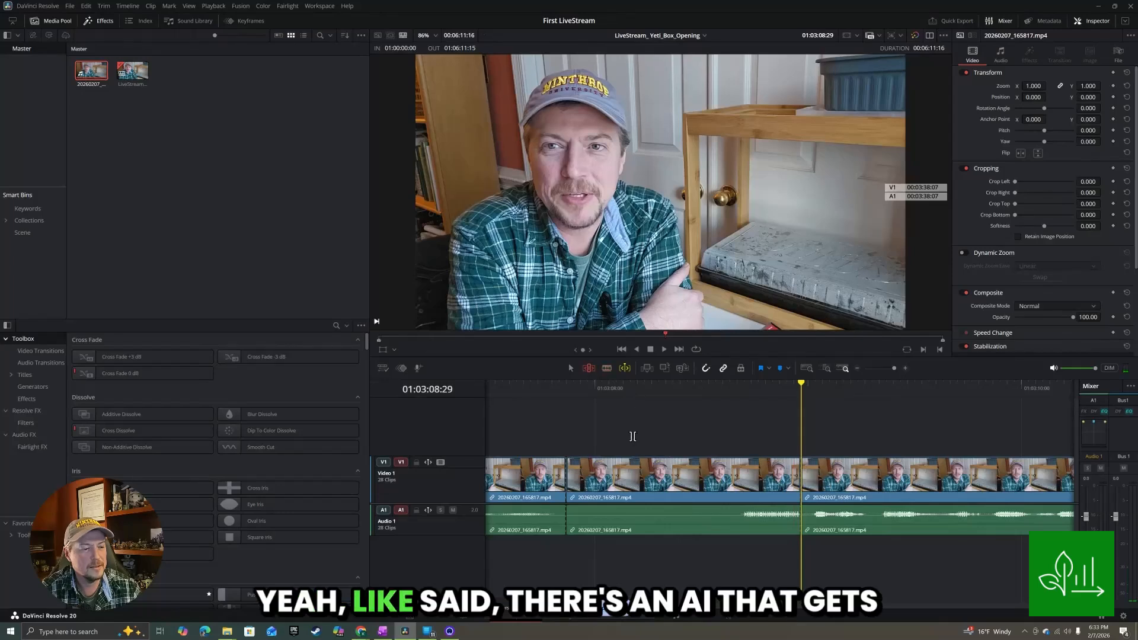
{"action": "key", "text": "Delete"}
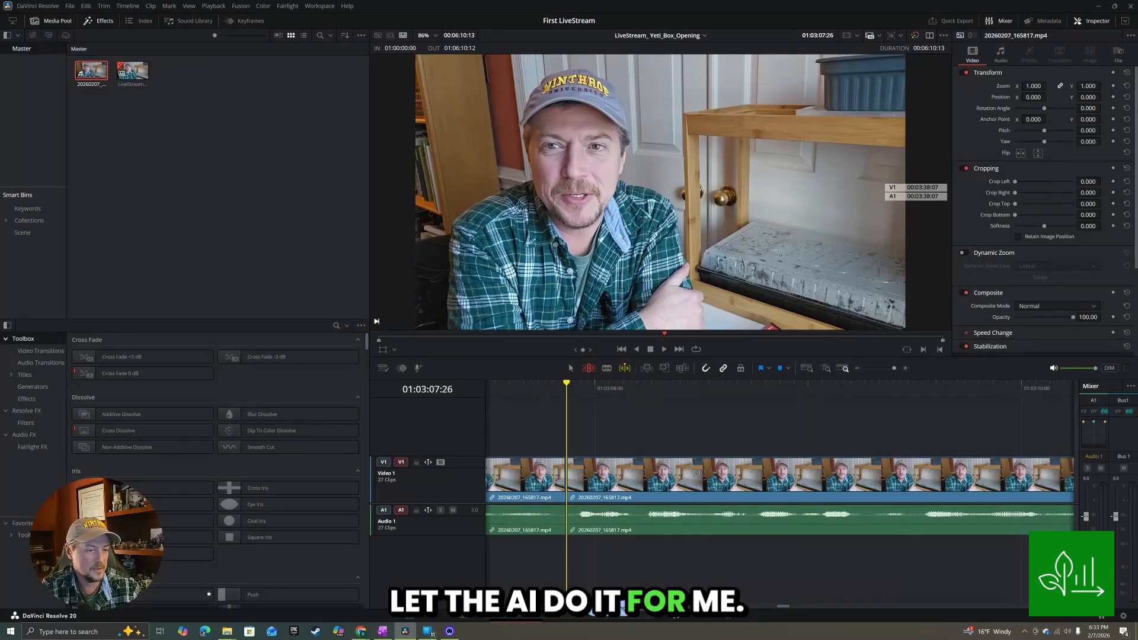
{"action": "key", "text": "space"}
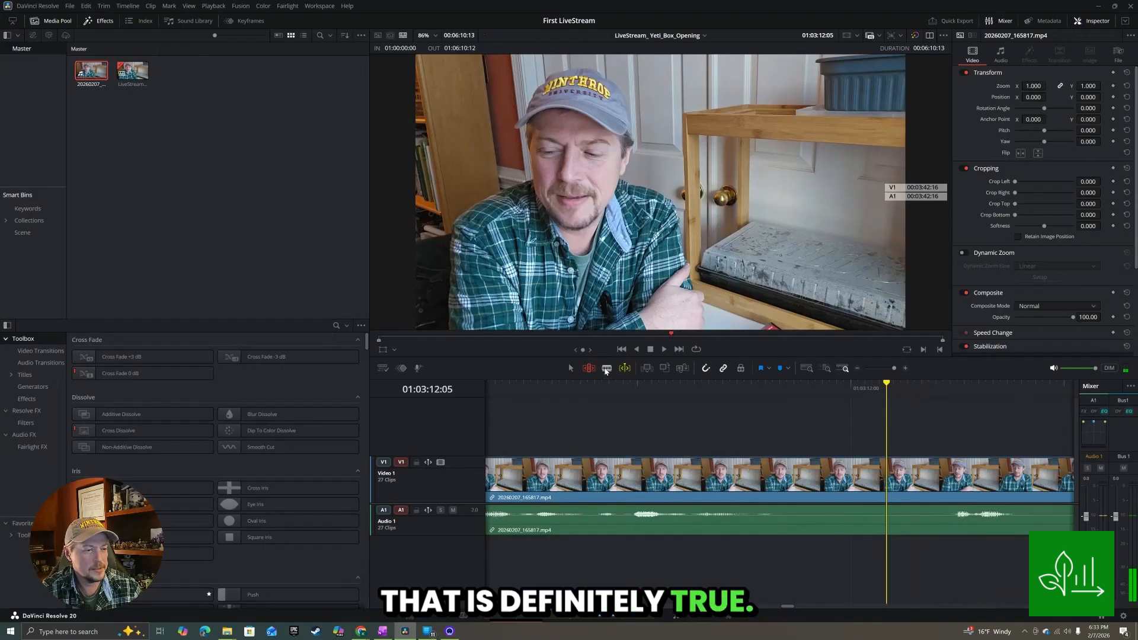
Split the clip at about 01:03:11:19 and 01:03:12:13, ripple-delete the quiet section between, and replay the join.
{"action": "left_click", "coordinate": [606, 368]}
{"action": "left_click", "coordinate": [773, 483]}
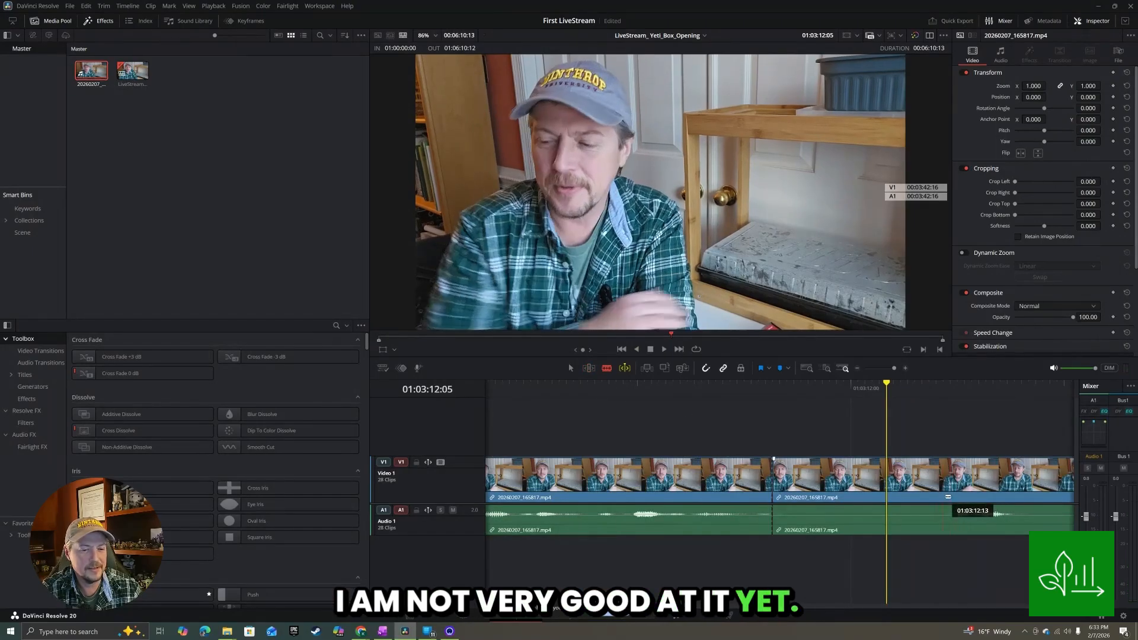
{"action": "left_click", "coordinate": [944, 496]}
{"action": "left_click", "coordinate": [589, 368]}
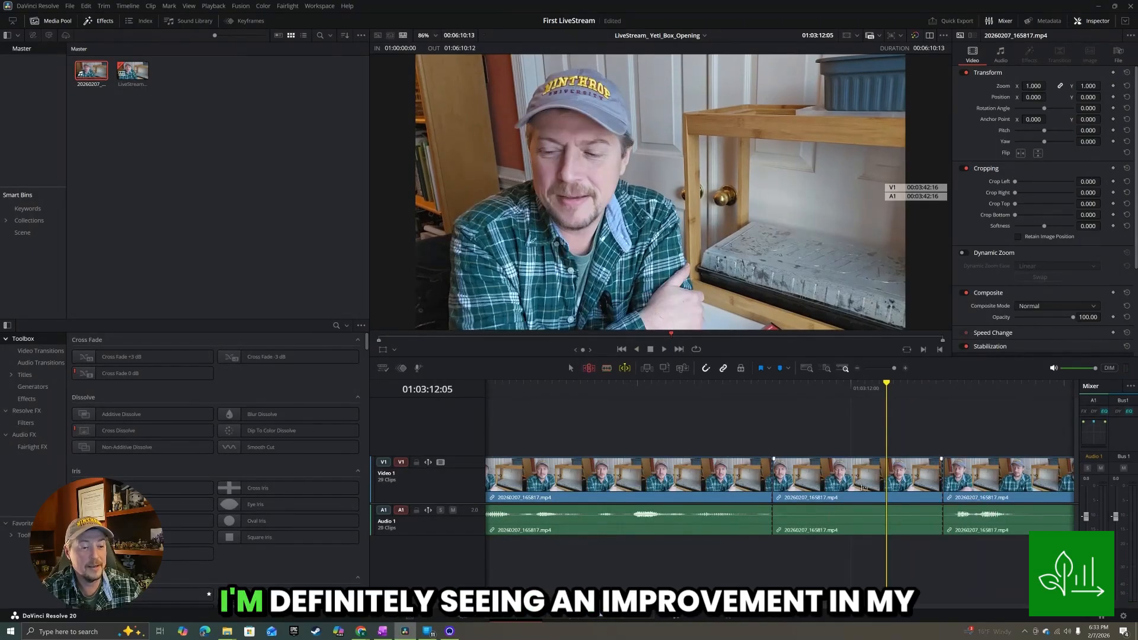
{"action": "key", "text": "Delete"}
{"action": "key", "text": "j"}
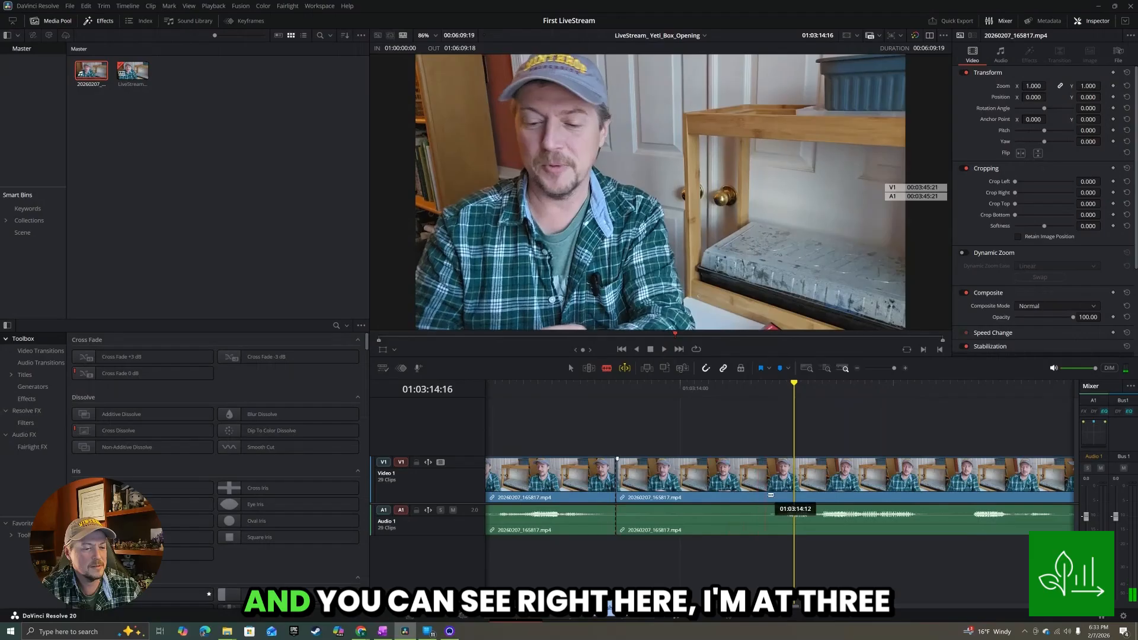
Make the closing split at about 01:03:14:12, ripple-delete the section from the cut near 01:03:13:21, and resume playback.
{"action": "left_click", "coordinate": [768, 493]}
{"action": "key", "text": "Delete"}
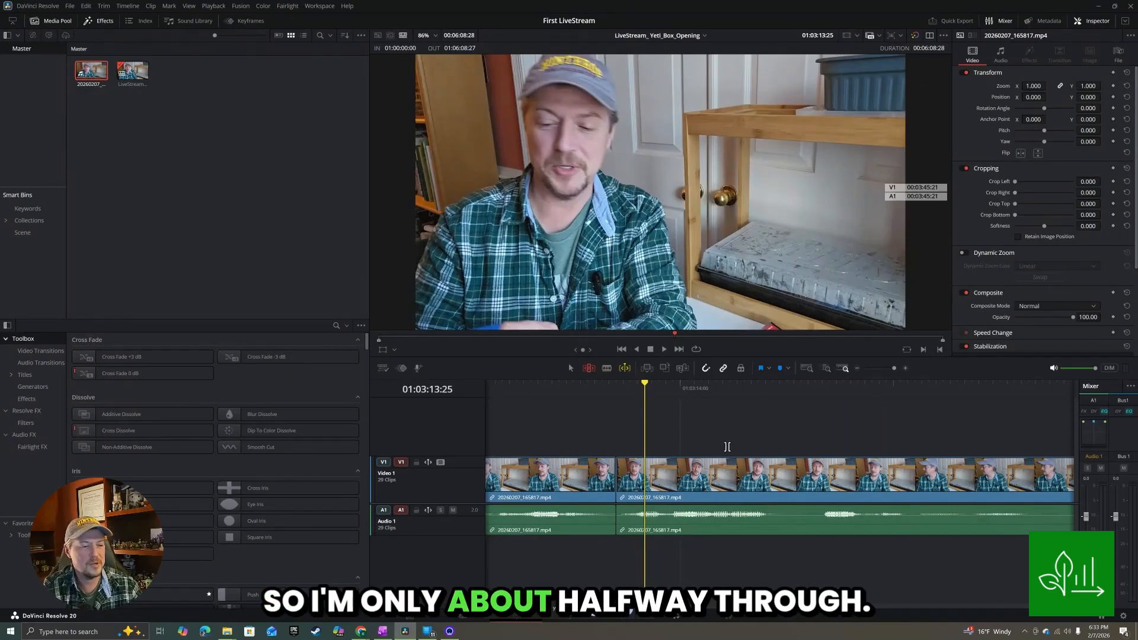
{"action": "key", "text": "space"}
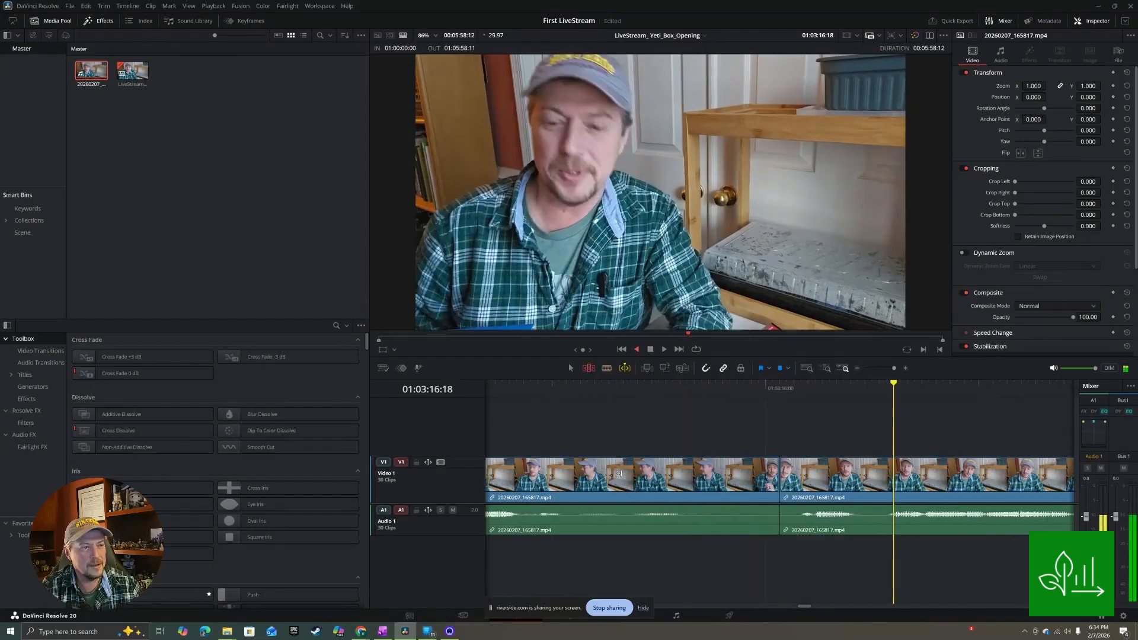
Review the repeated passage around 01:03:16:00, ripple-delete the segment ending just after 01:03:16:00, and play back over the join.
{"action": "key", "text": "j"}
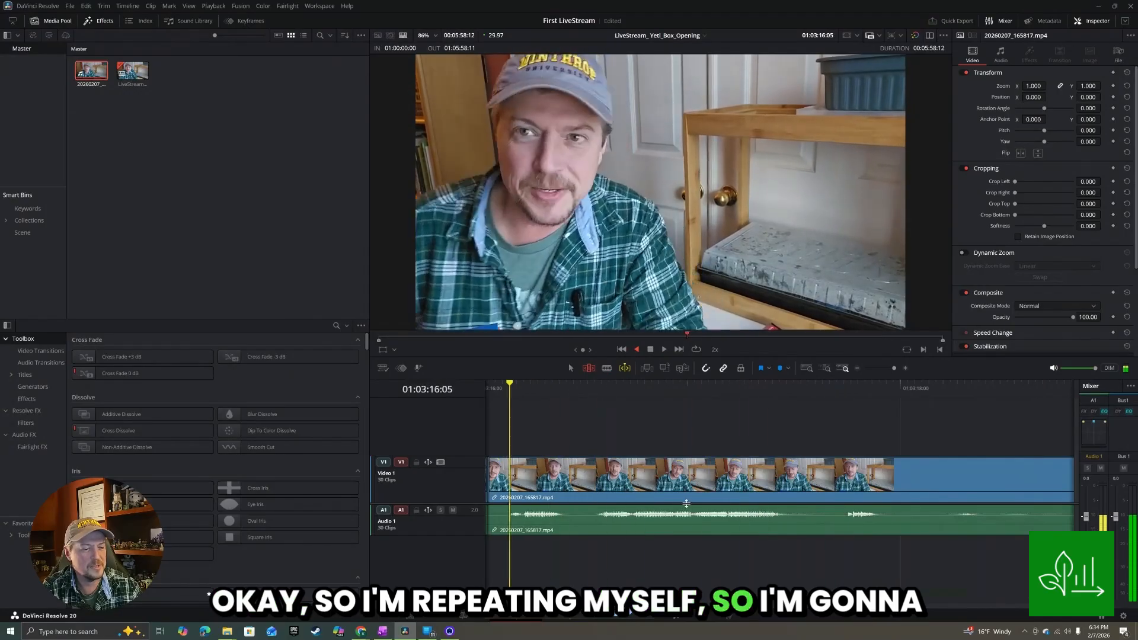
{"action": "key", "text": "l"}
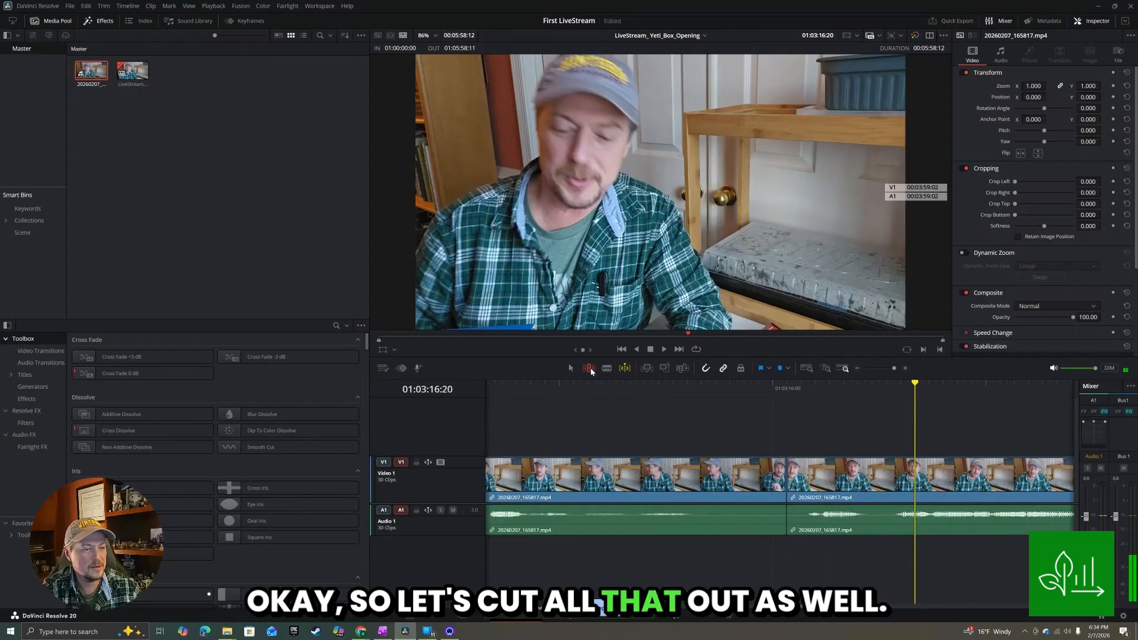
{"action": "left_click", "coordinate": [620, 474]}
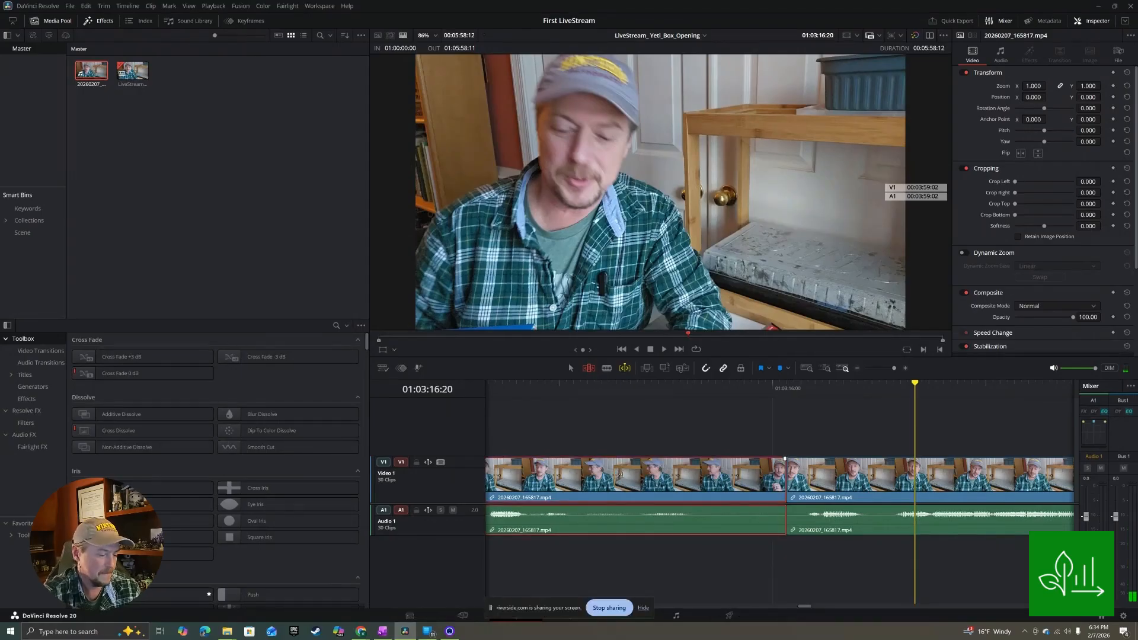
{"action": "key", "text": "BackSpace"}
{"action": "key", "text": "j"}
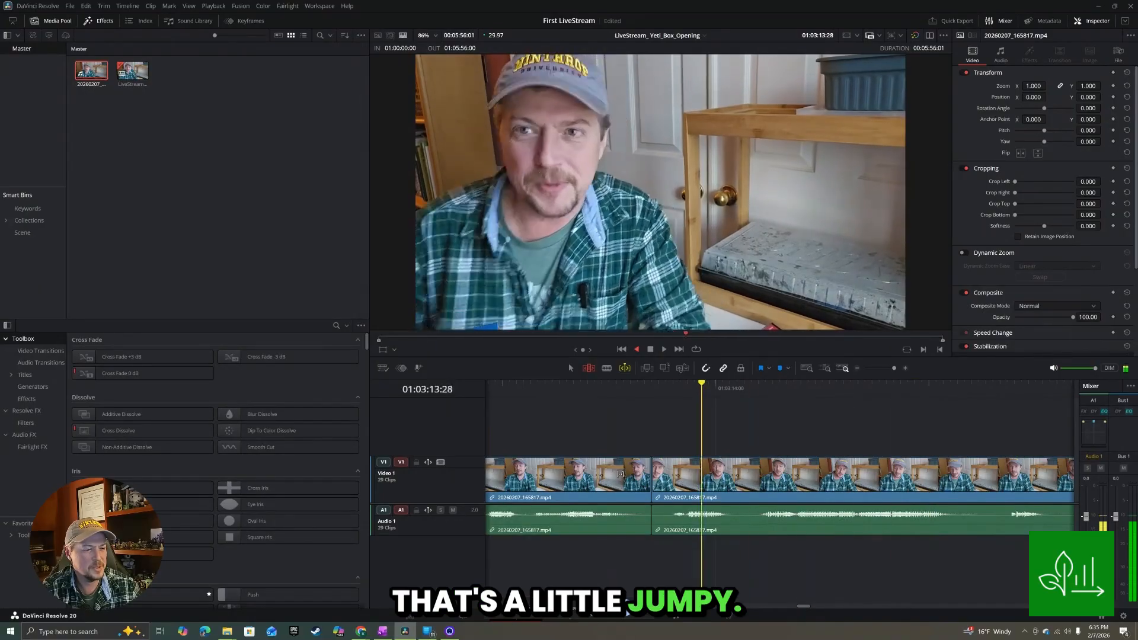
Replay the jumpy joins, split the clip at 01:03:12:08, and ripple-delete the short section between the preceding join and that cut.
{"action": "key", "text": "l"}
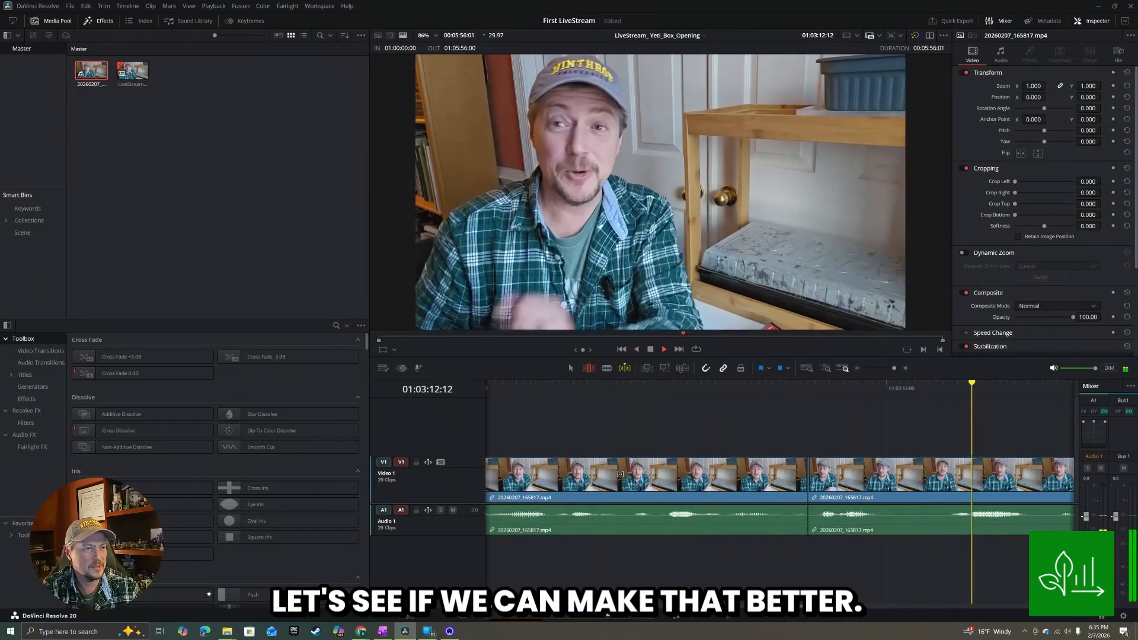
{"action": "key", "text": "j"}
{"action": "key", "text": "j"}
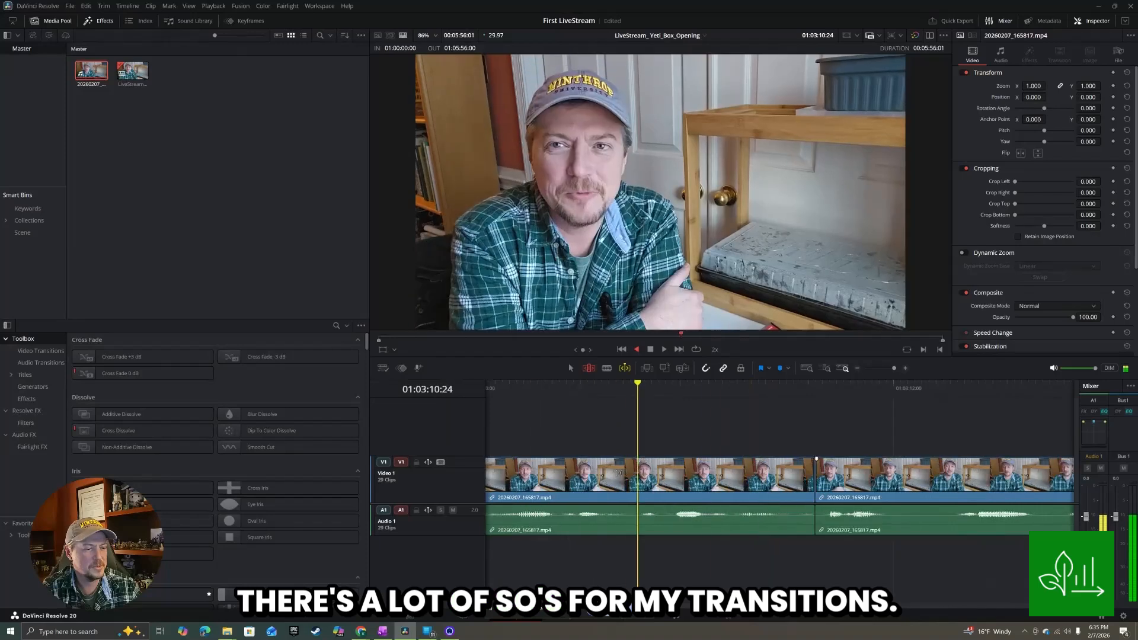
{"action": "key", "text": "l"}
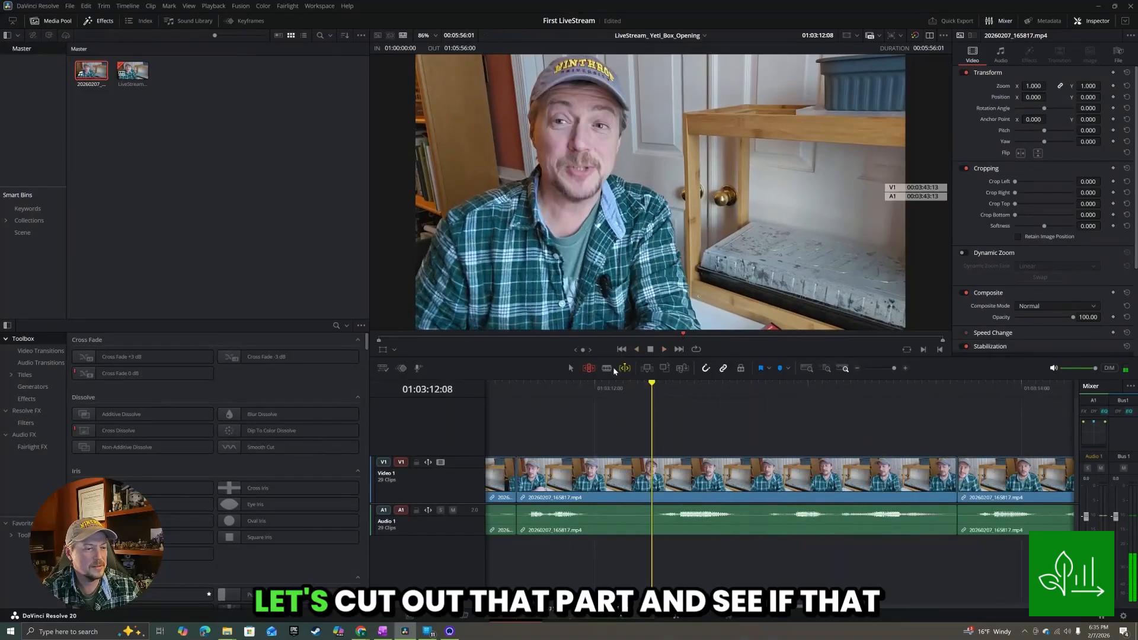
{"action": "left_click", "coordinate": [607, 368]}
{"action": "left_click", "coordinate": [656, 477]}
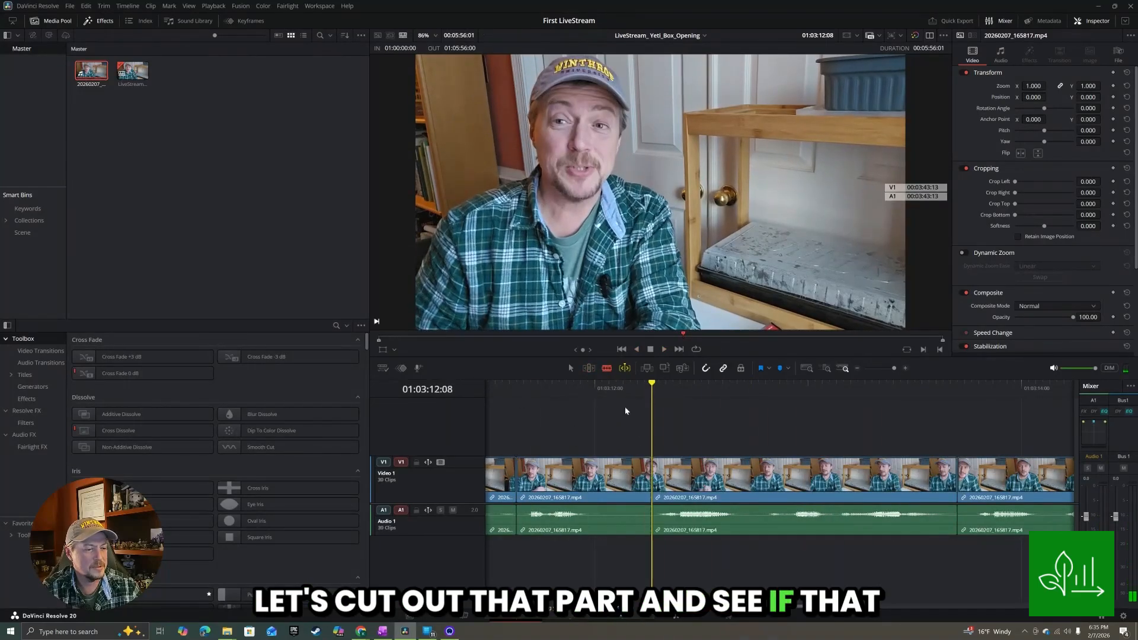
{"action": "key", "text": "t"}
{"action": "key", "text": "Delete"}
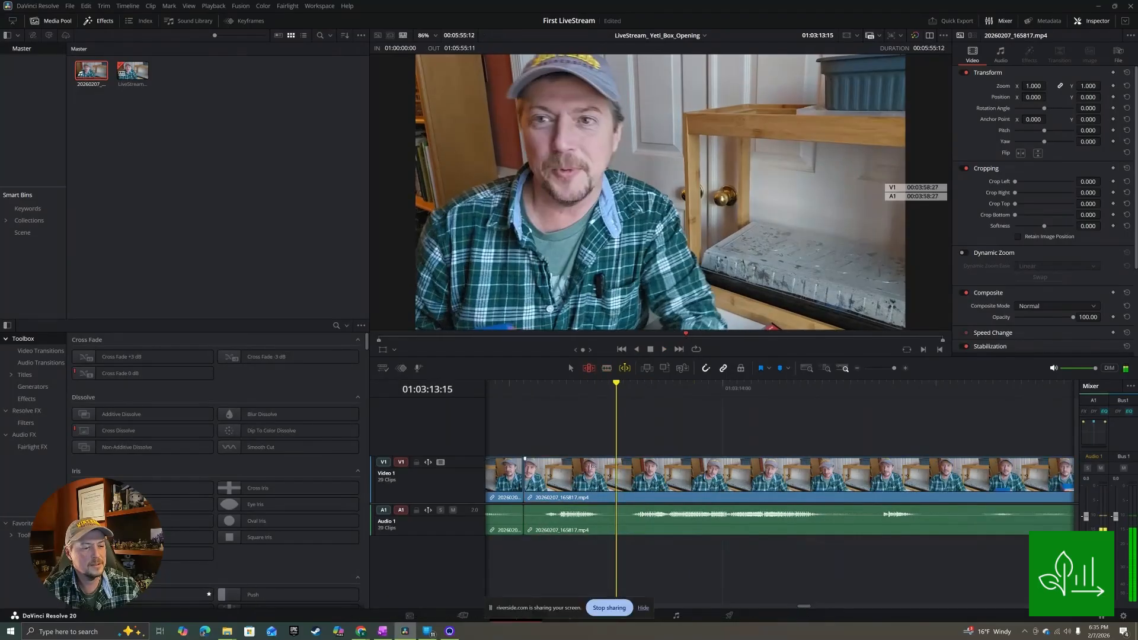
Split the clip at 01:03:13:15, ripple-delete the short section back to the join near 01:03:13:02, and play on.
{"action": "left_click", "coordinate": [626, 484]}
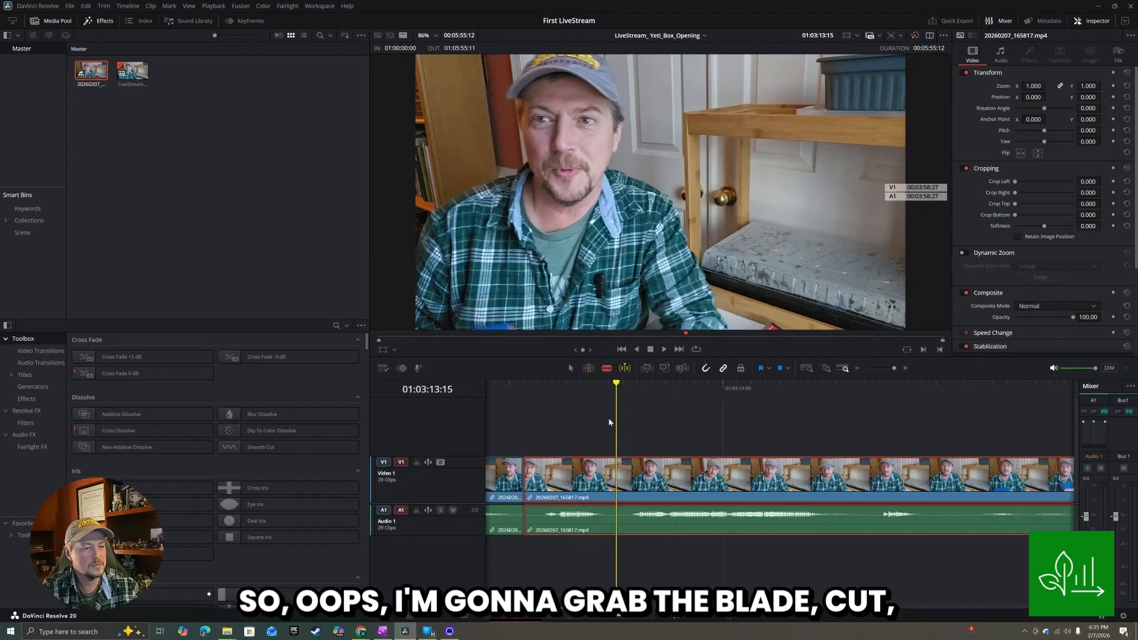
{"action": "left_click", "coordinate": [625, 471]}
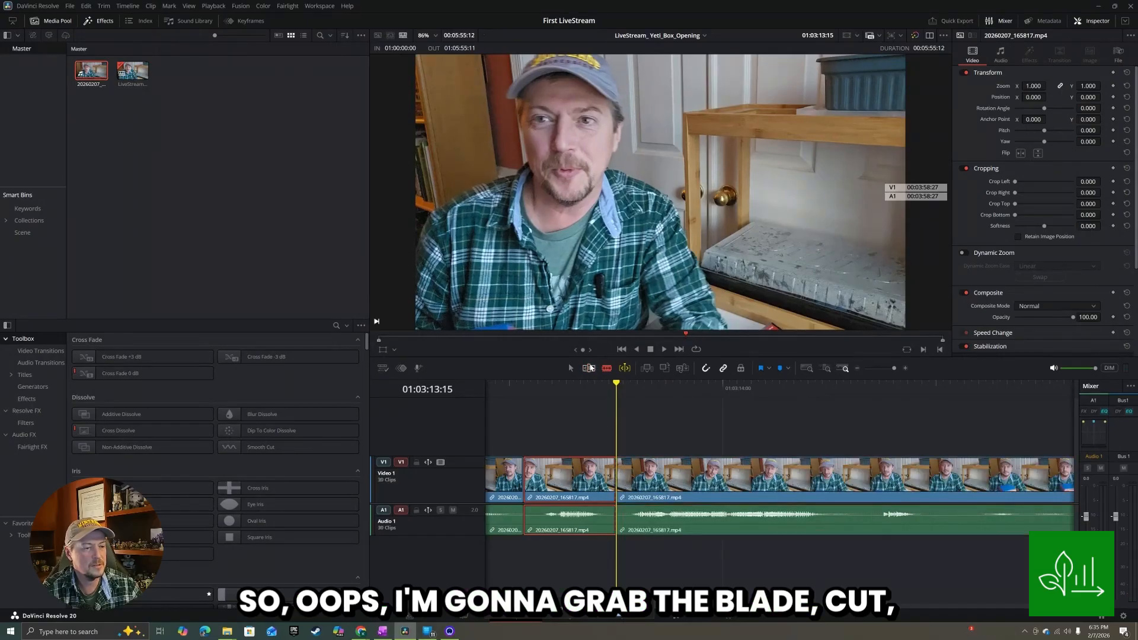
{"action": "key", "text": "Delete"}
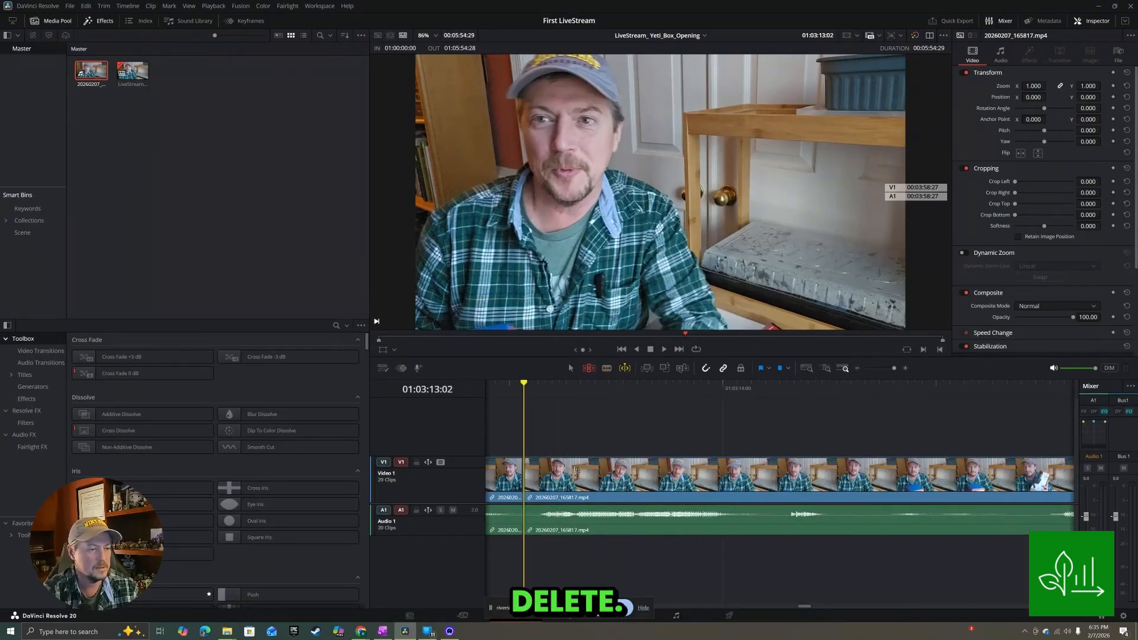
{"action": "key", "text": "space"}
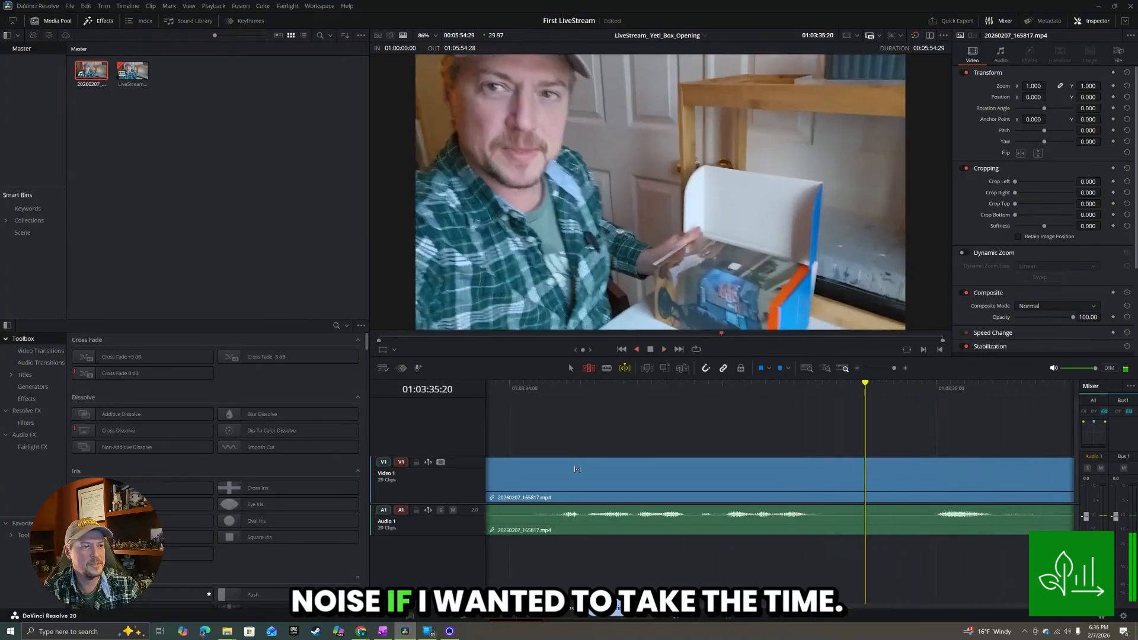
Go back to the handling noise near 01:03:32:00 and play back and forth over it to find its start and end.
{"action": "key", "text": "j"}
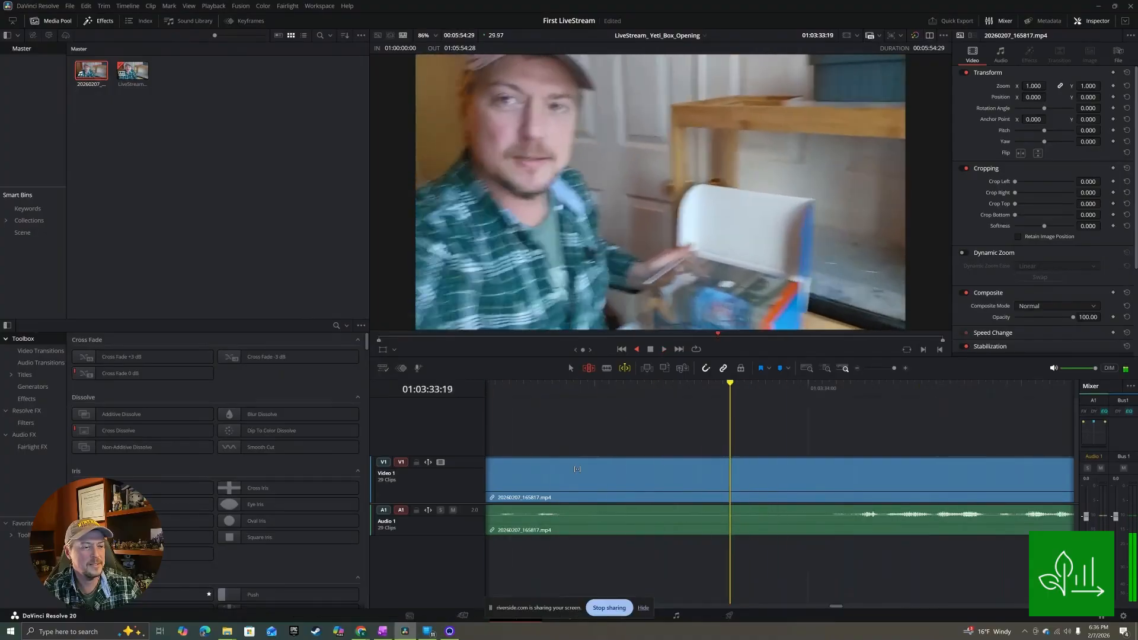
{"action": "key", "text": "k"}
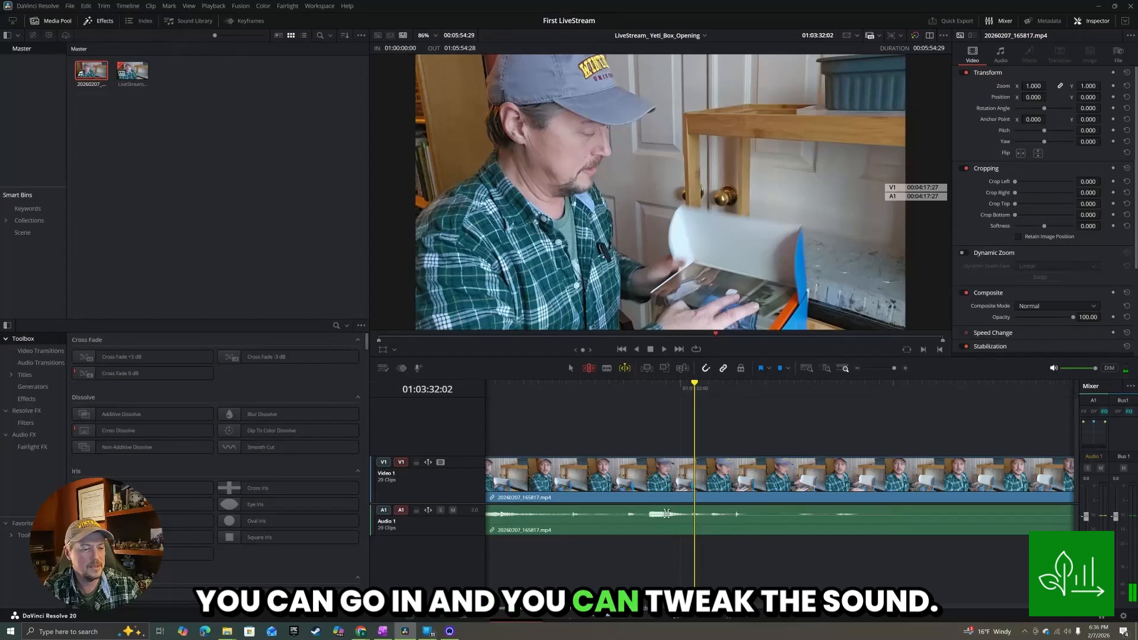
{"action": "key", "text": "j"}
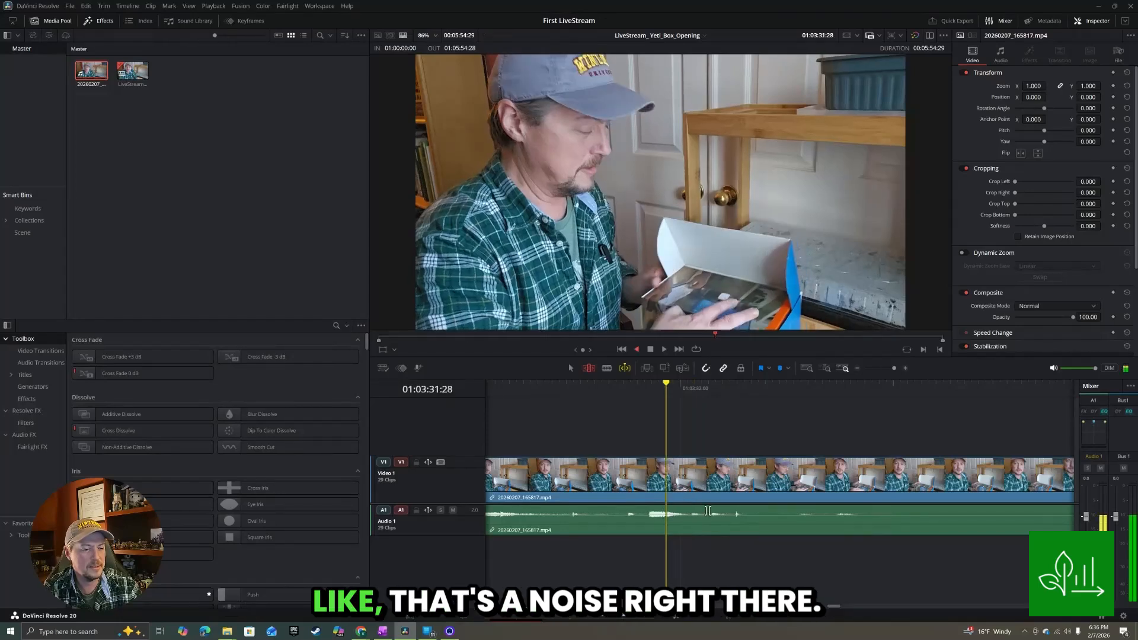
{"action": "key", "text": "l"}
{"action": "key", "text": "j"}
{"action": "key", "text": "l"}
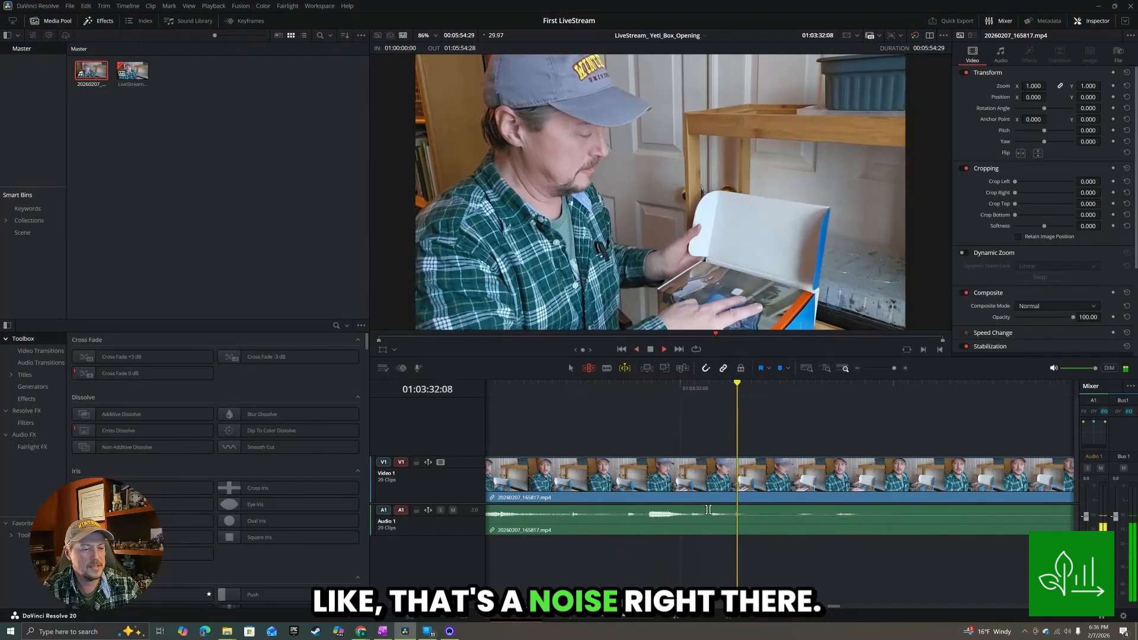
{"action": "key", "text": "j"}
{"action": "key", "text": "l"}
{"action": "key", "text": "j"}
{"action": "key", "text": "k"}
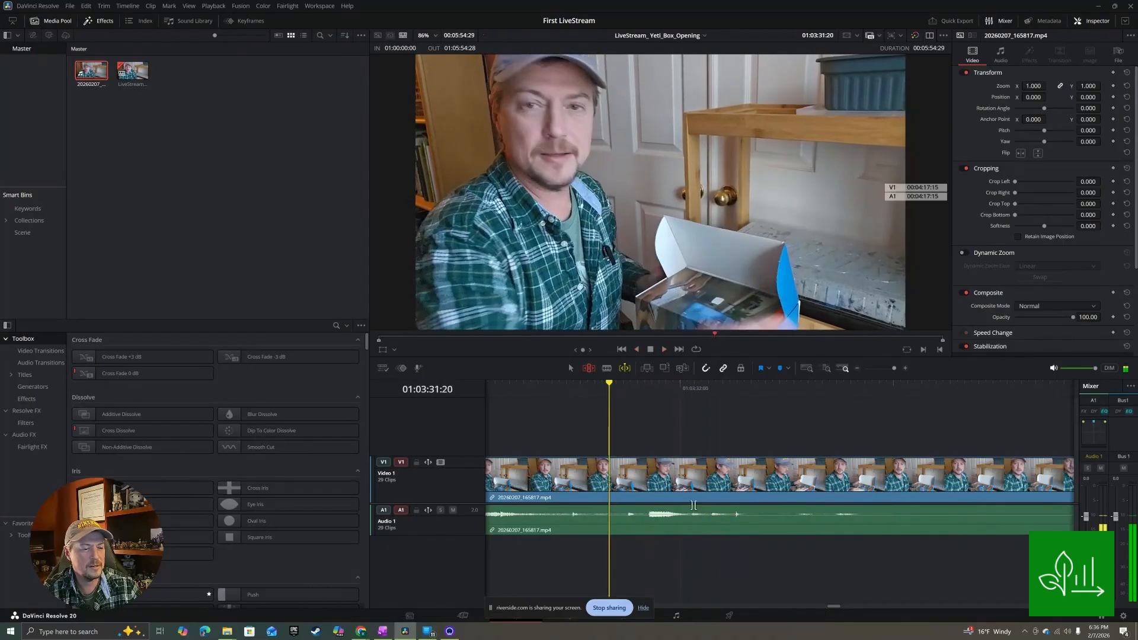
Isolate the handling noise with splits at about 01:03:31:24 and 01:03:32:09, undoing any extra split inside the segment.
{"action": "left_click", "coordinate": [608, 368]}
{"action": "left_click", "coordinate": [639, 474]}
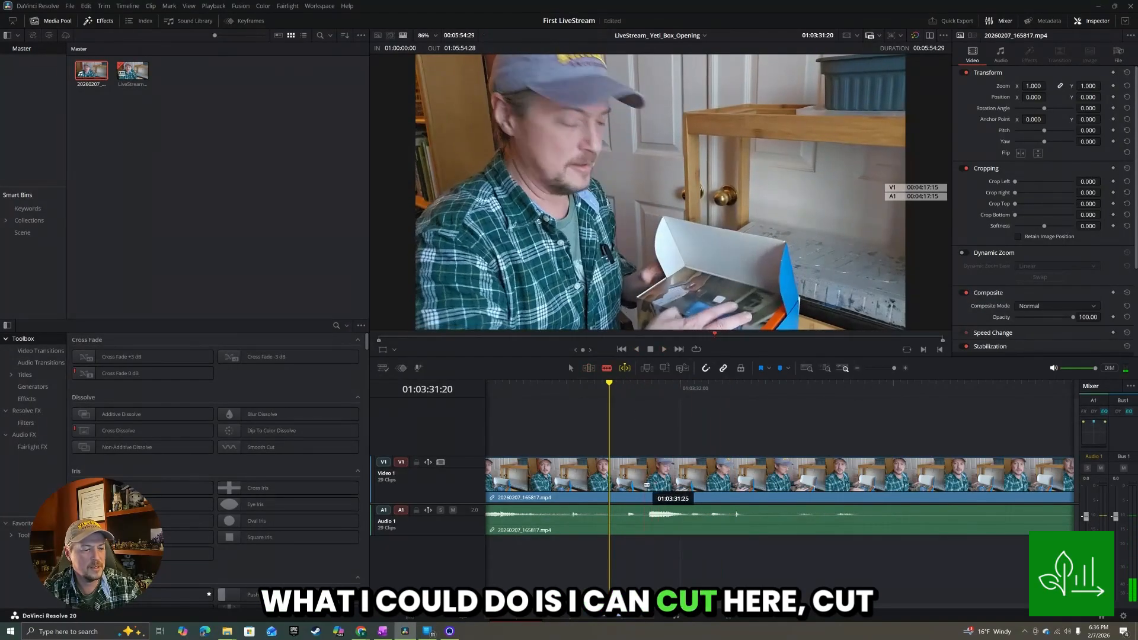
{"action": "left_click", "coordinate": [743, 475]}
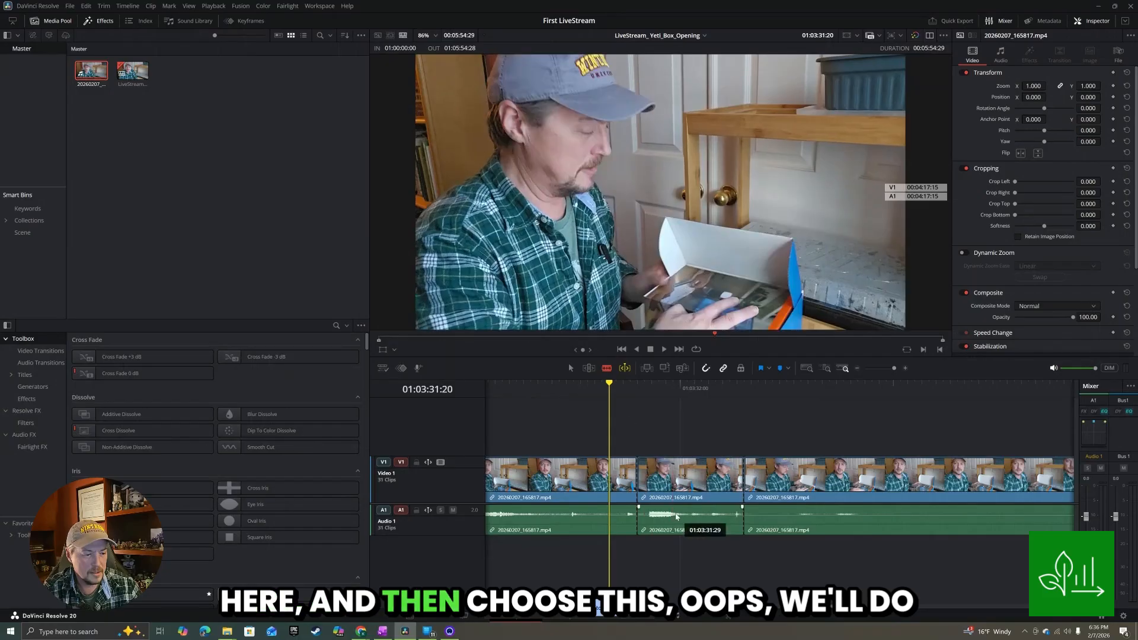
{"action": "left_click", "coordinate": [688, 520]}
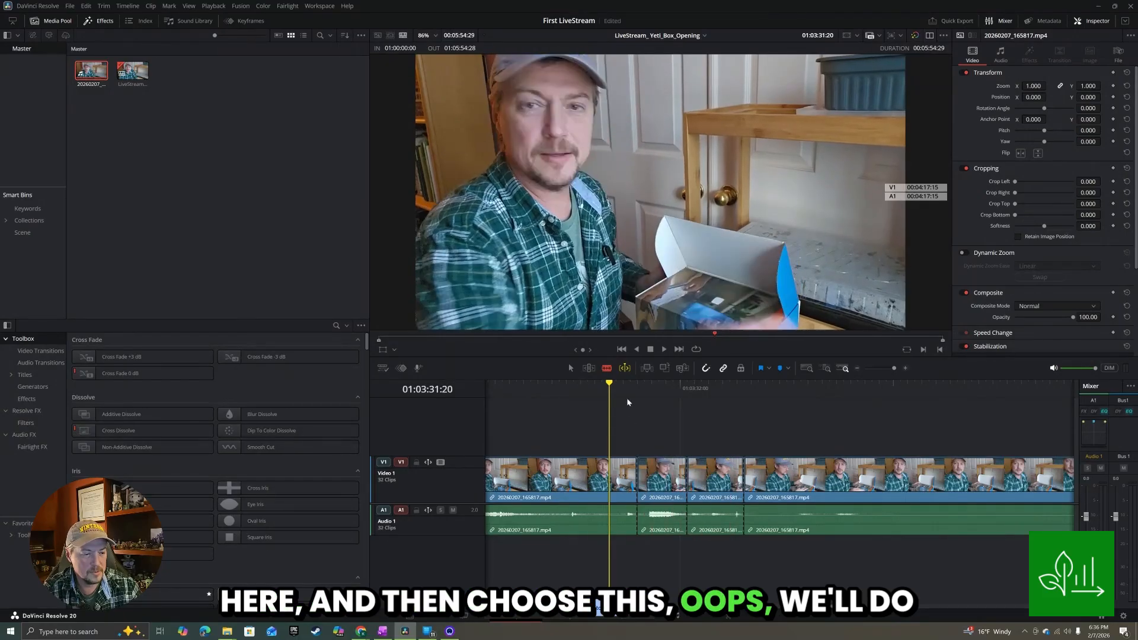
{"action": "key", "text": "ctrl+z"}
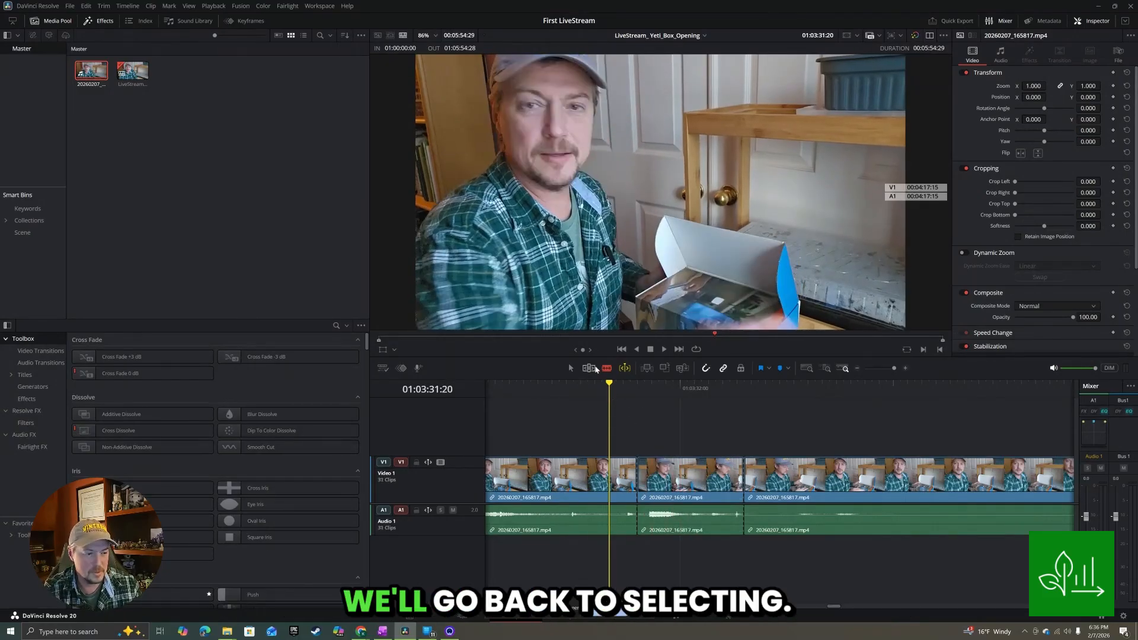
Lower the isolated noise segment's audio volume to about -29 dB, deselect it, and play through the section.
{"action": "left_click", "coordinate": [697, 482]}
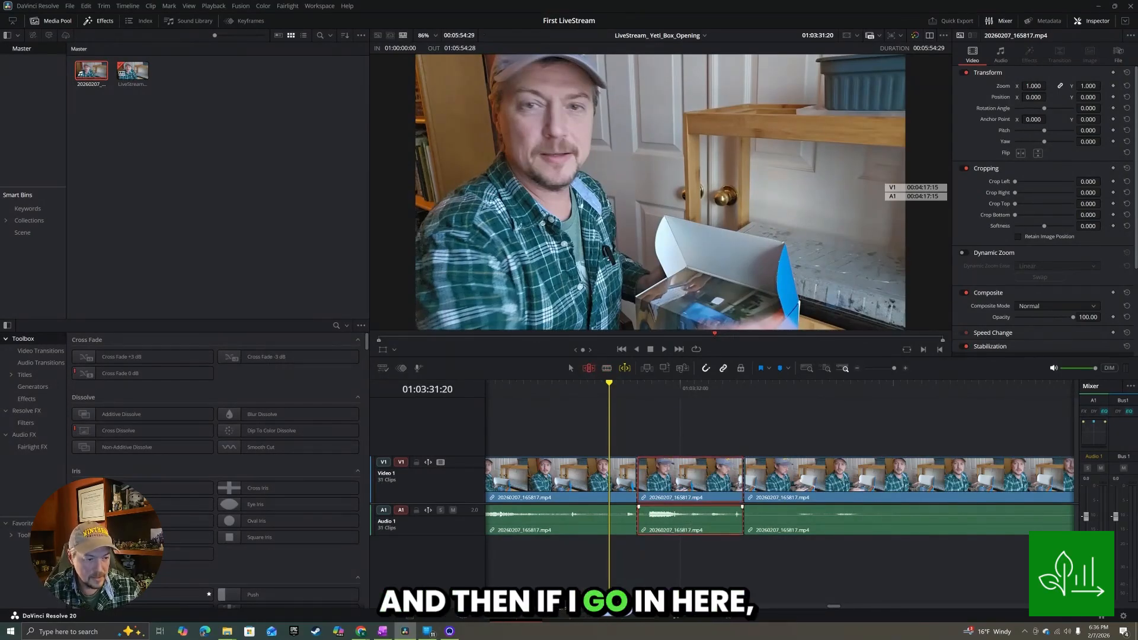
{"action": "left_click_drag", "start_coordinate": [692, 518], "coordinate": [693, 518]}
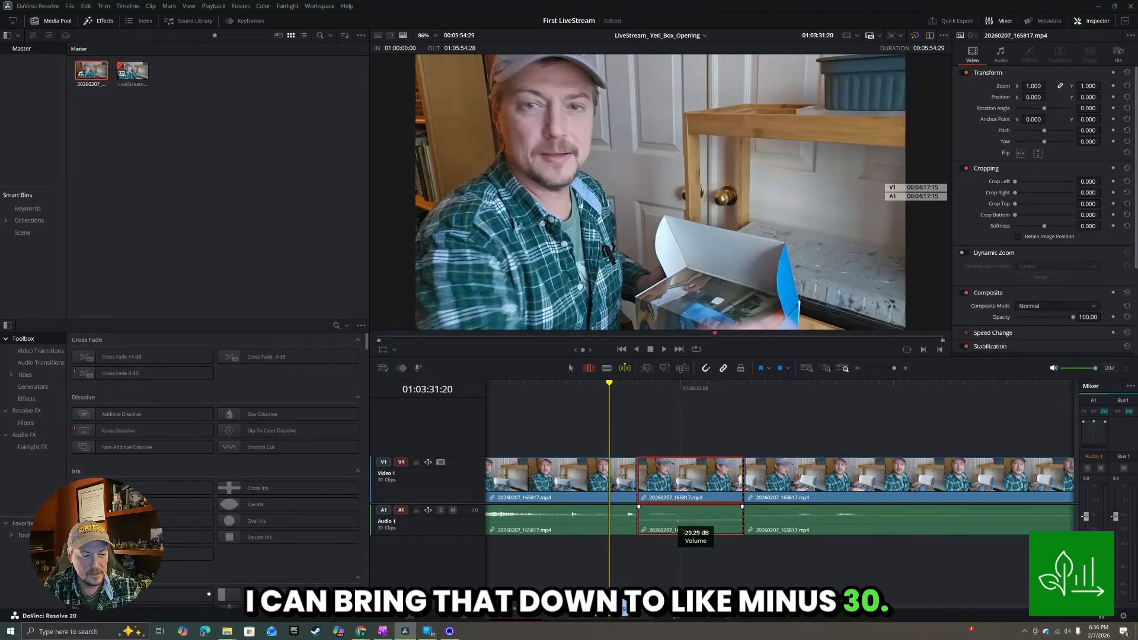
{"action": "left_click", "coordinate": [669, 427]}
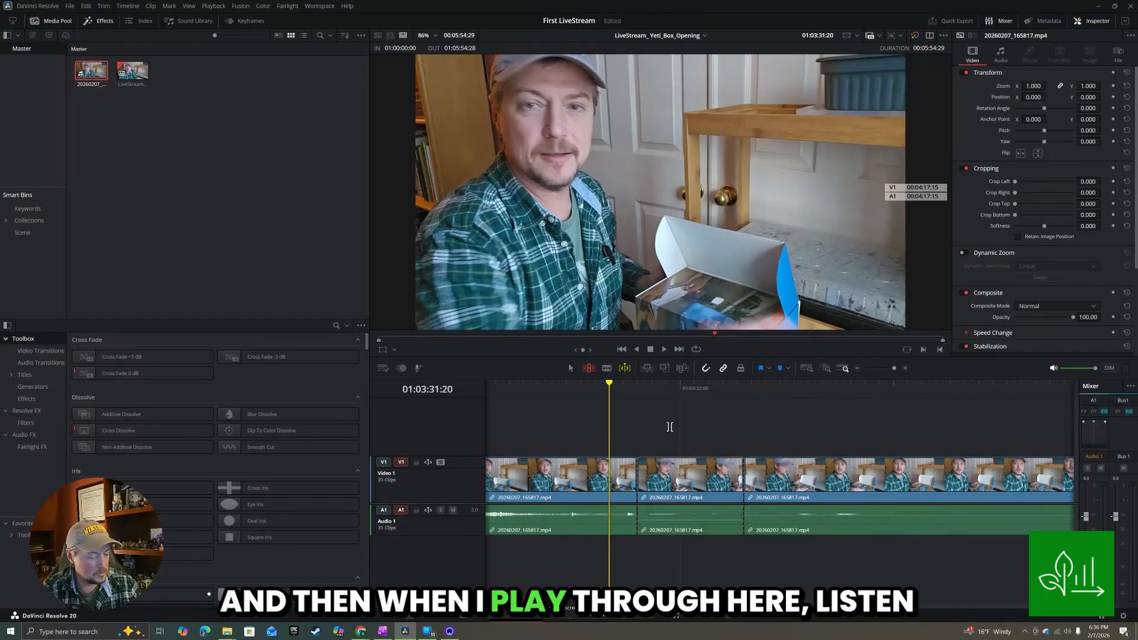
{"action": "key", "text": "space"}
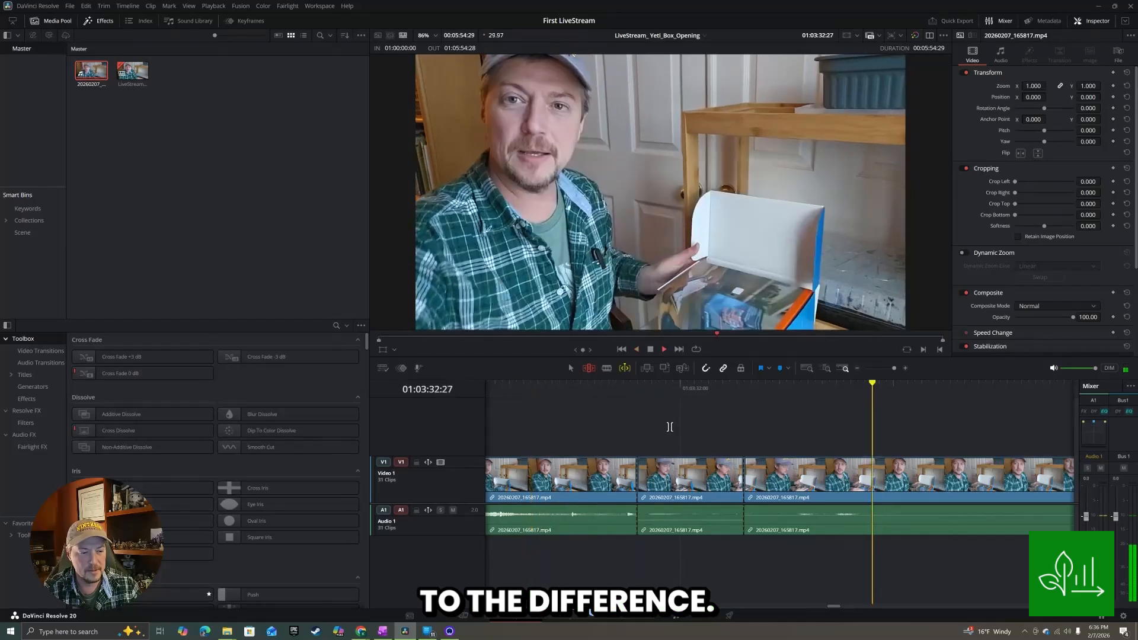
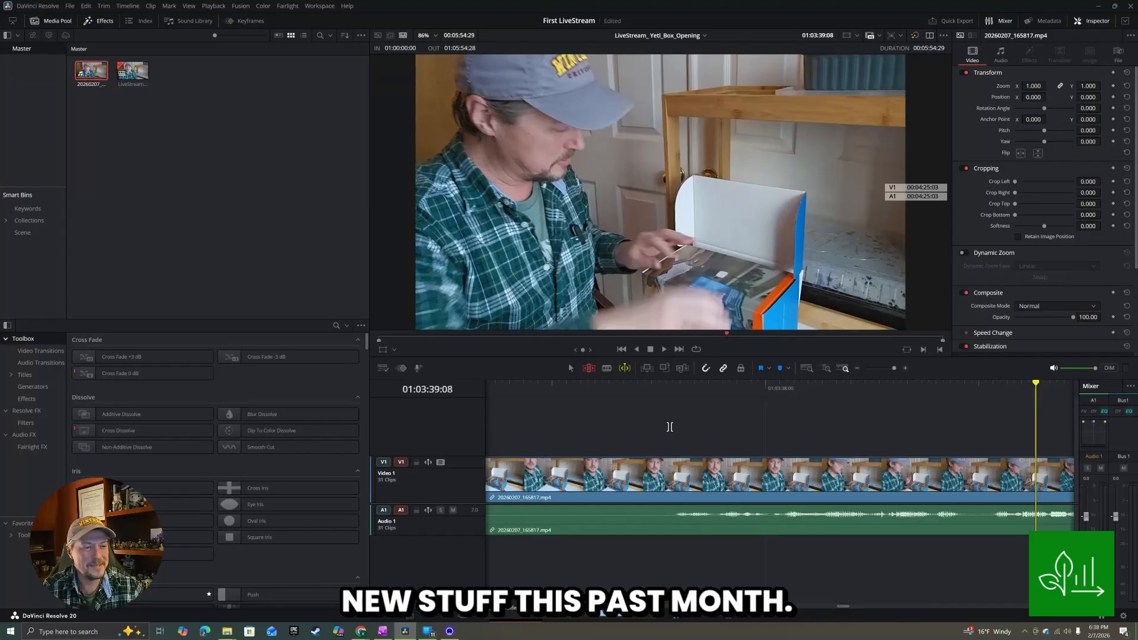
Replay the passage around 01:03:35 to judge whether it needs a cut, and play on towards 01:04:07.
{"action": "key", "text": "j"}
{"action": "key", "text": "j"}
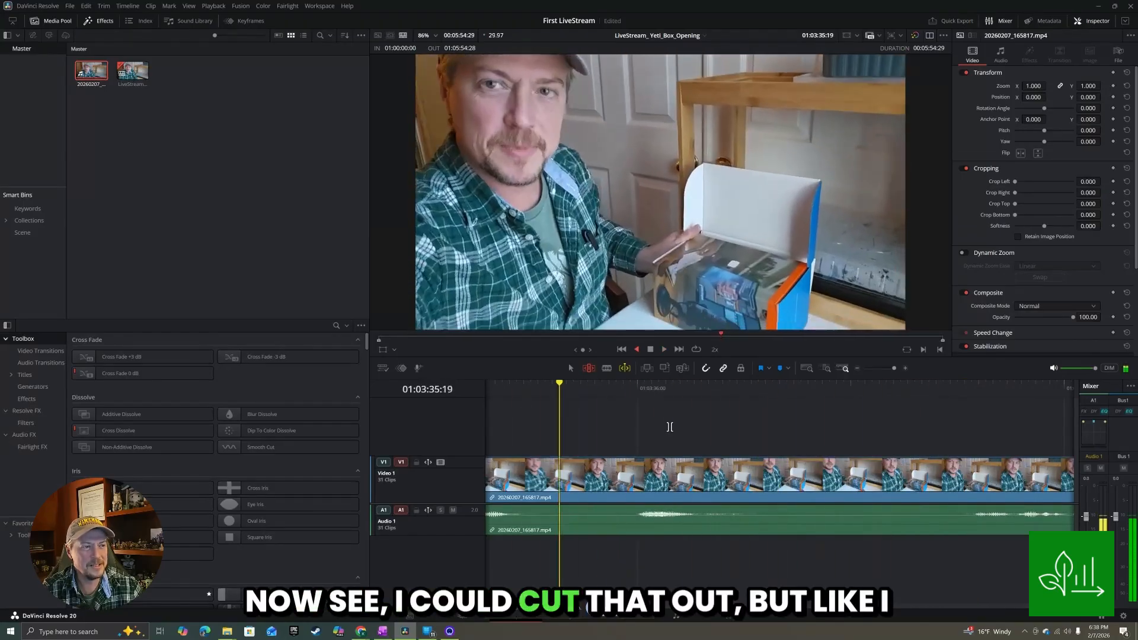
{"action": "key", "text": "l"}
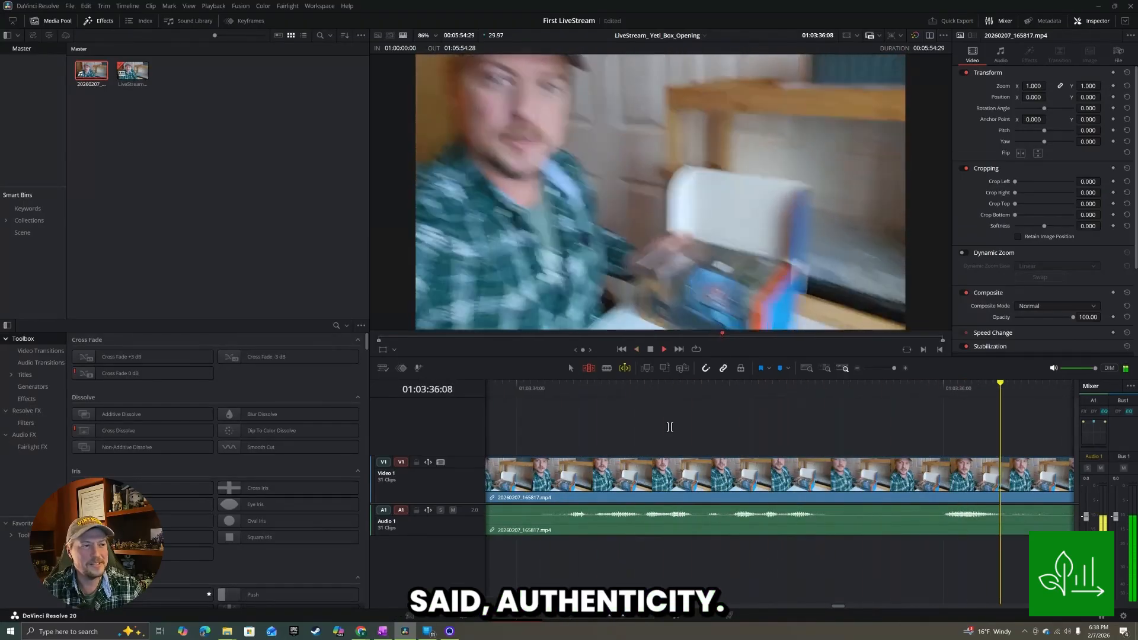
{"action": "key", "text": "space"}
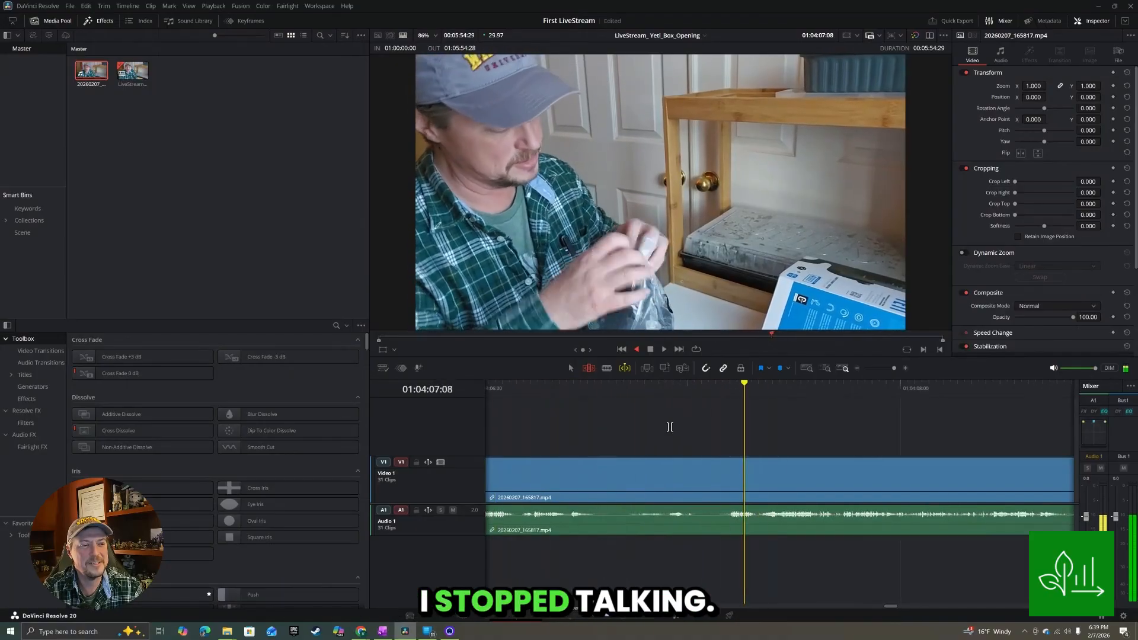
Split the clip at about 01:04:07:29, where the talking stops and the bag noise begins, and play on.
{"action": "key", "text": "l"}
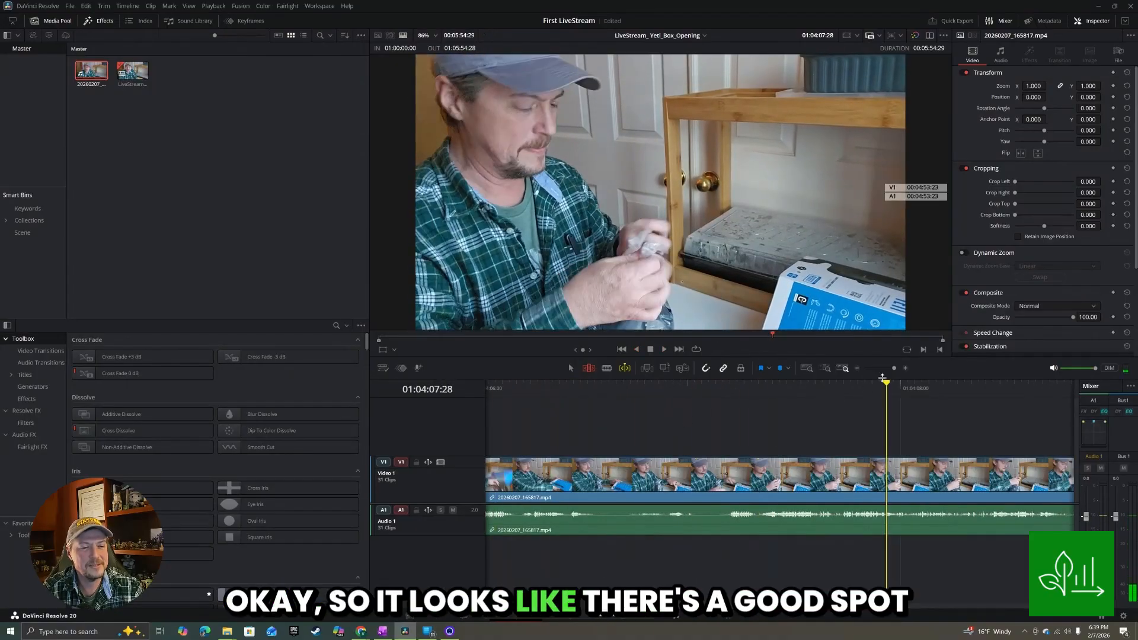
{"action": "left_click_drag", "start_coordinate": [888, 387], "coordinate": [900, 387]}
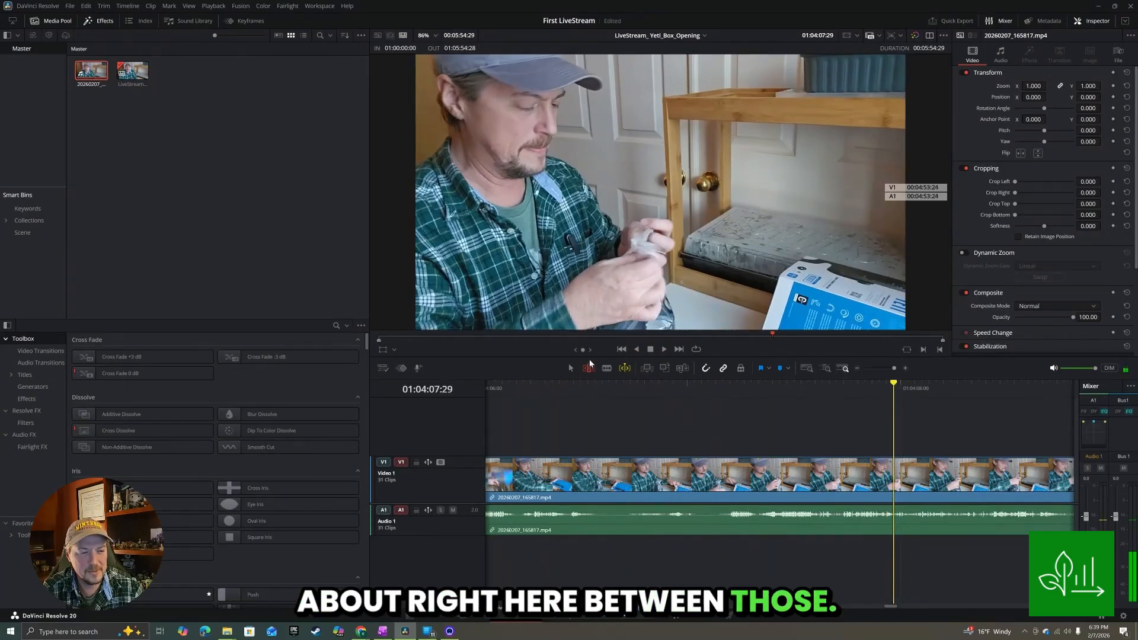
{"action": "key", "text": "b"}
{"action": "left_click", "coordinate": [929, 471]}
{"action": "key", "text": "space"}
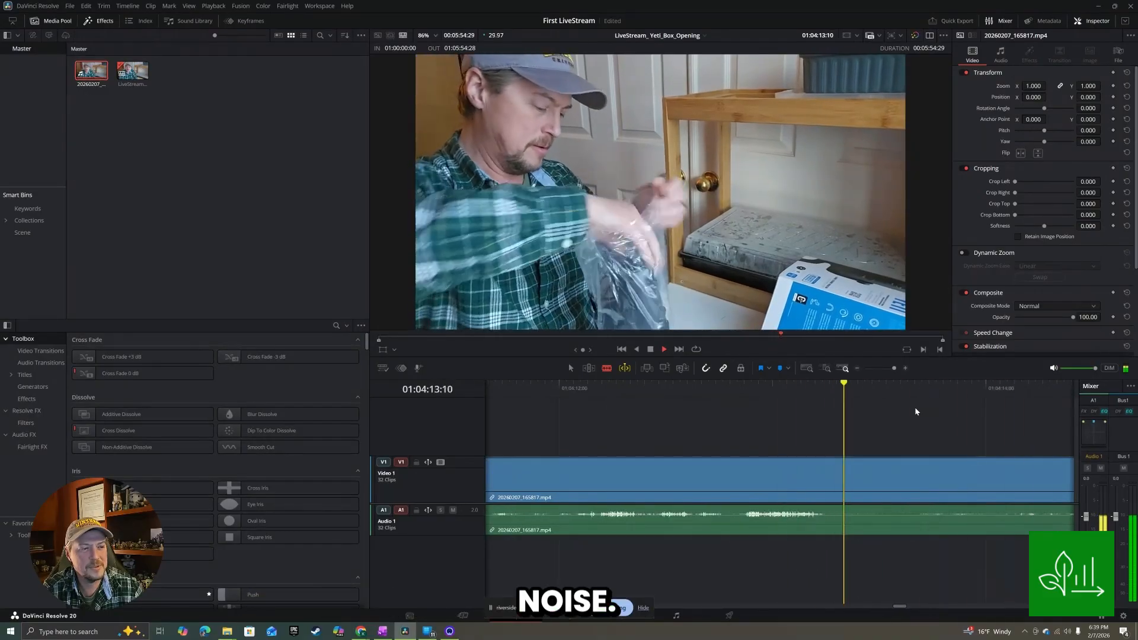
Go back to where the talking resumes and split the clip at 01:04:14:08 to isolate the bag noise.
{"action": "key", "text": "j"}
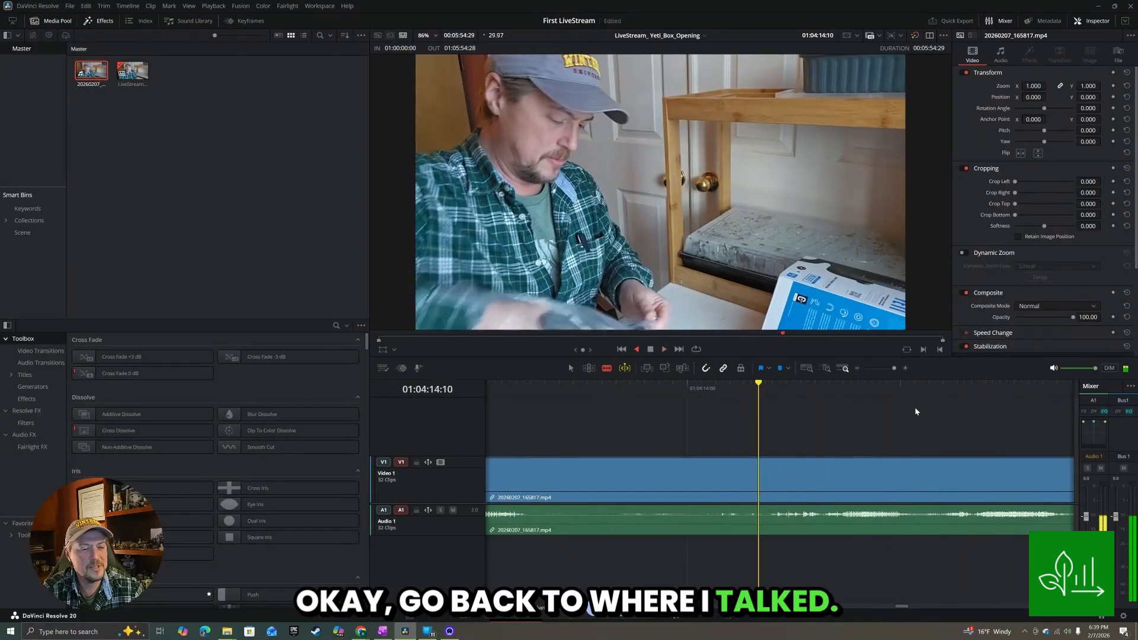
{"action": "key", "text": "k"}
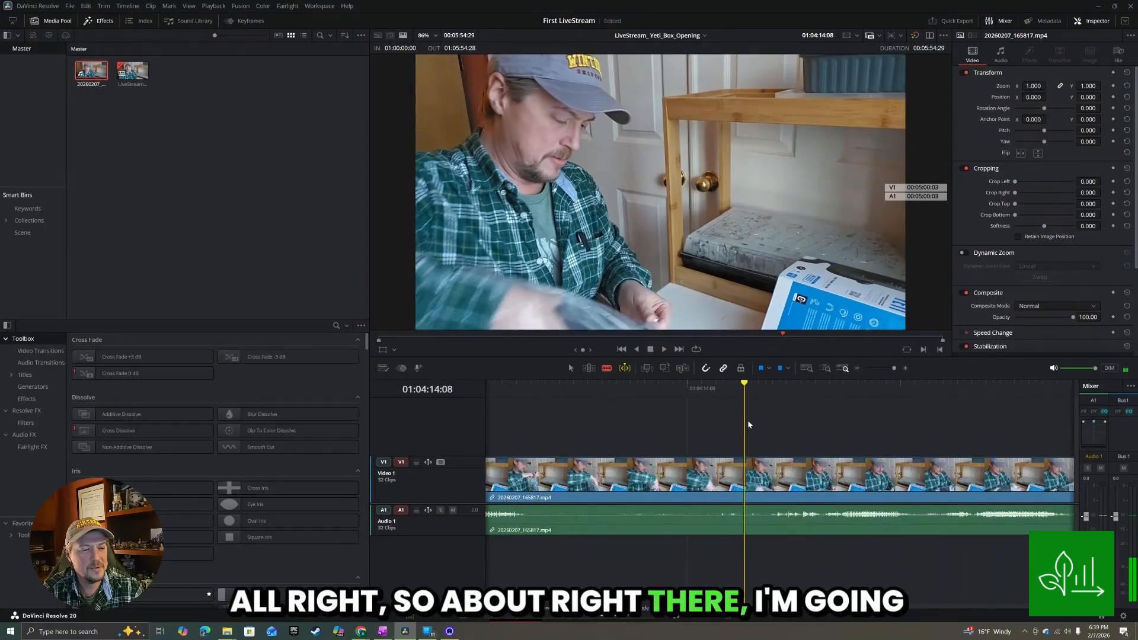
{"action": "left_click", "coordinate": [745, 476]}
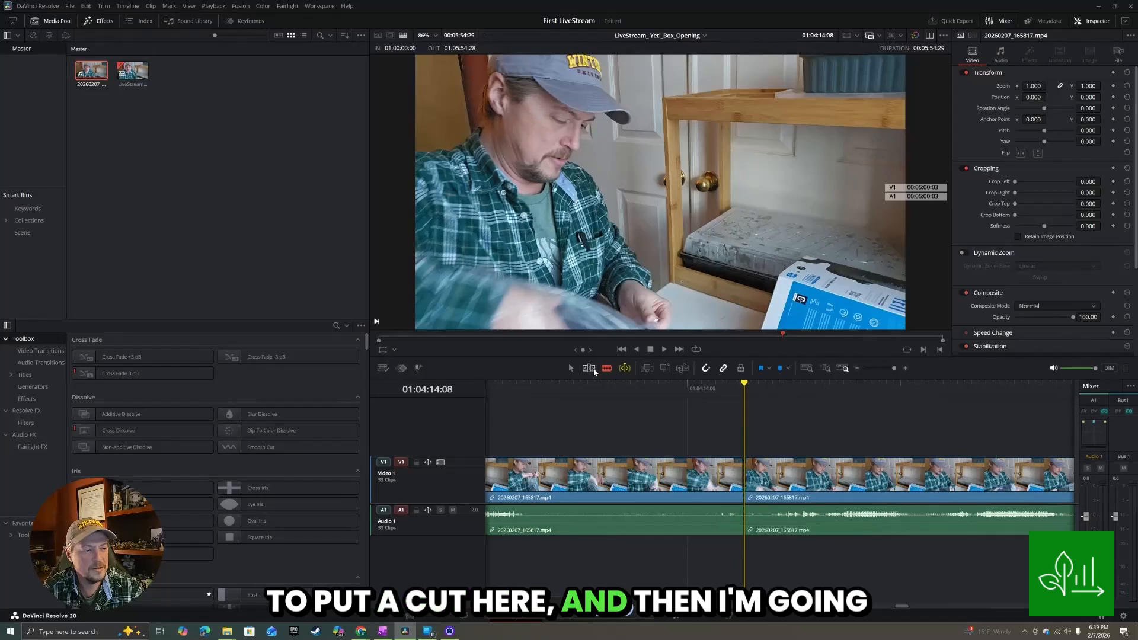
{"action": "left_click", "coordinate": [589, 369]}
Lower the isolated bag-noise segment's audio volume to about -20 dB, check it in playback, and save the project.
{"action": "key", "text": "j"}
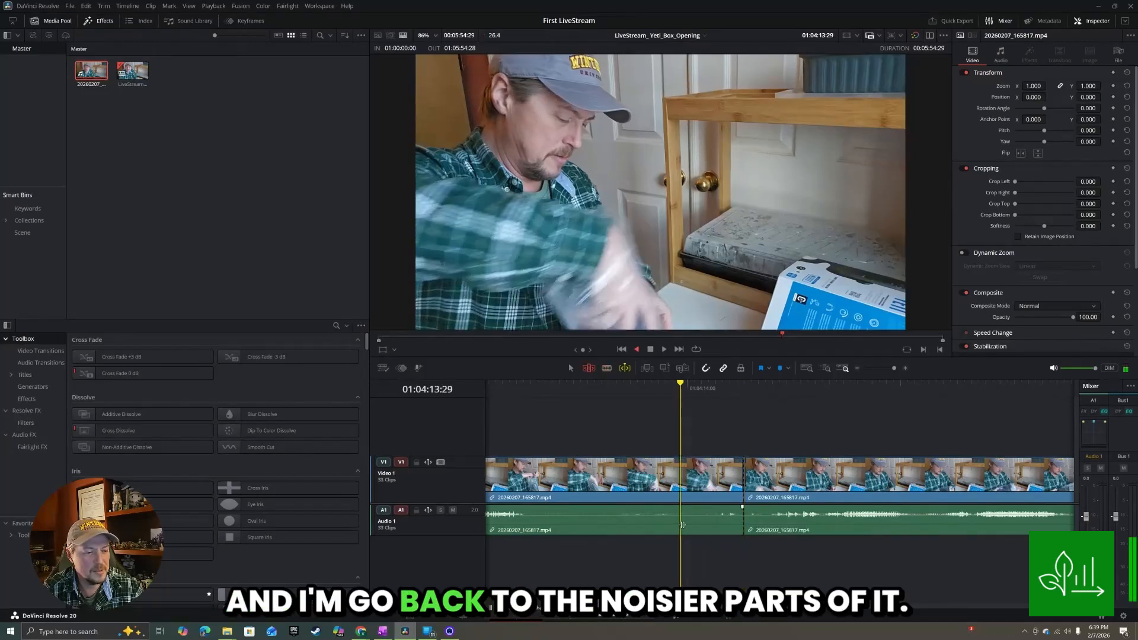
{"action": "key", "text": "k"}
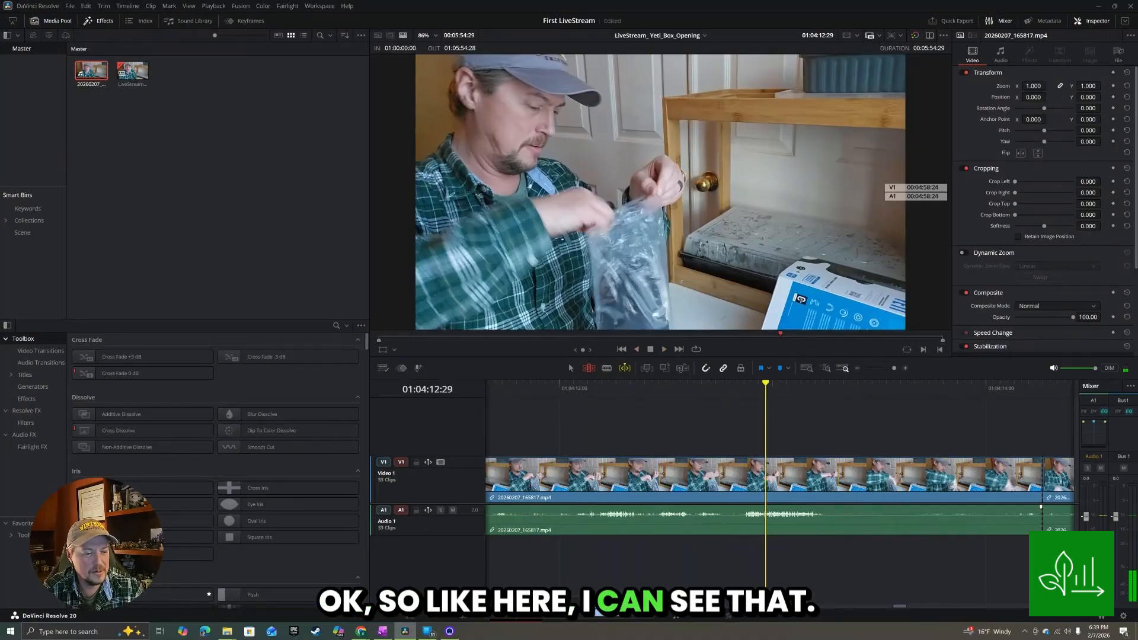
{"action": "left_click", "coordinate": [785, 521]}
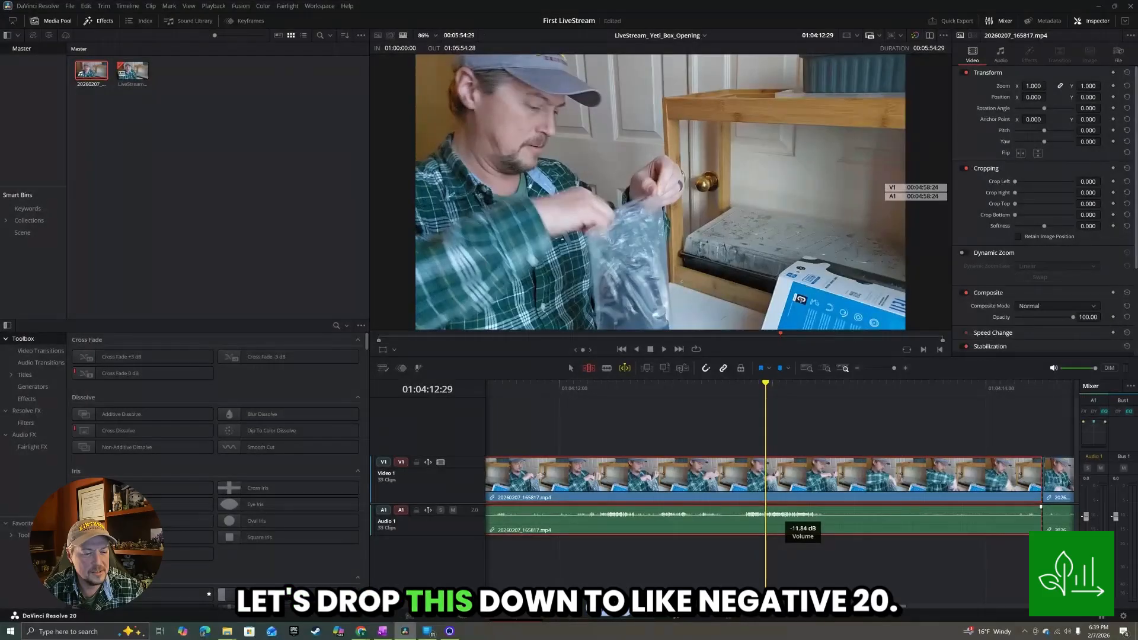
{"action": "left_click_drag", "start_coordinate": [786, 513], "coordinate": [786, 518]}
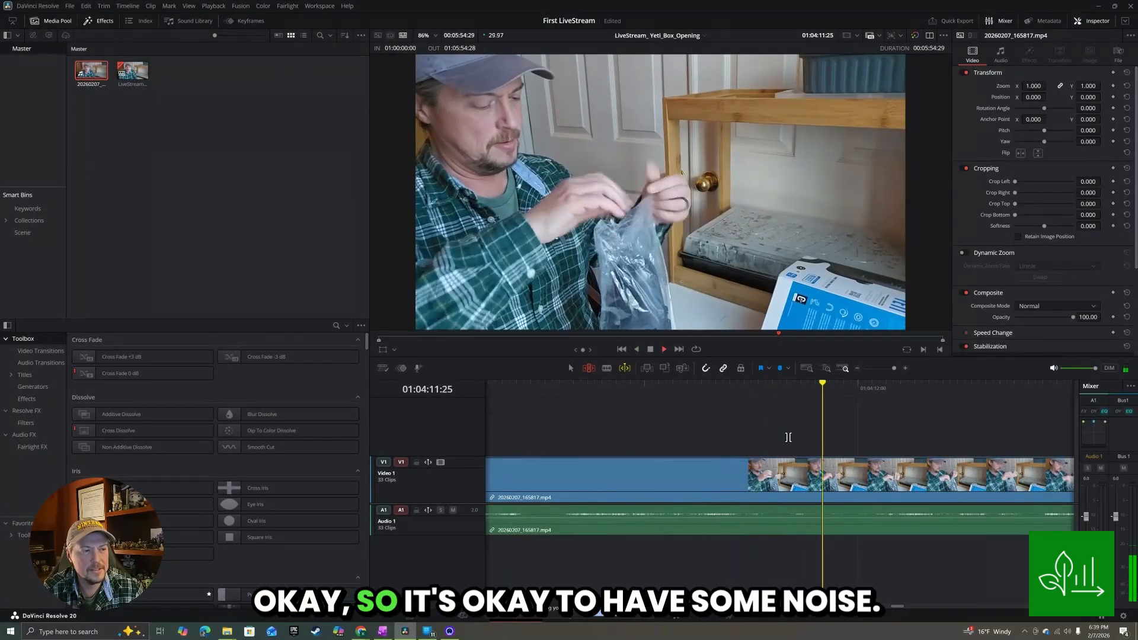
{"action": "key", "text": "space"}
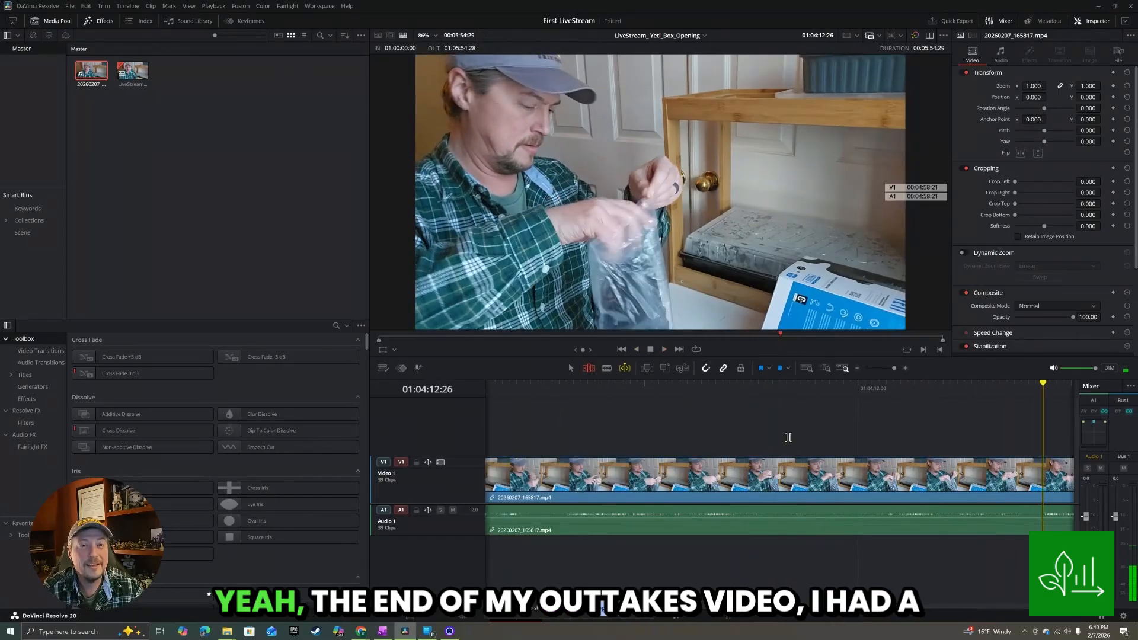
{"action": "key", "text": "ctrl+s"}
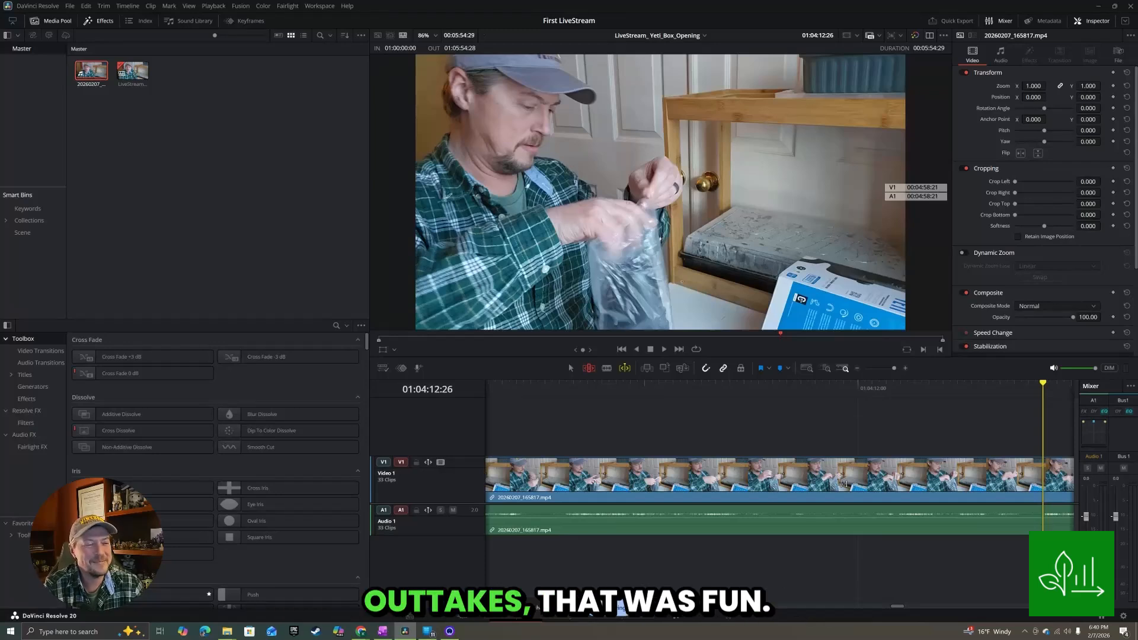
Play on to the speech flub near 01:05:14 and play back and forth over it to find its start.
{"action": "key", "text": "space"}
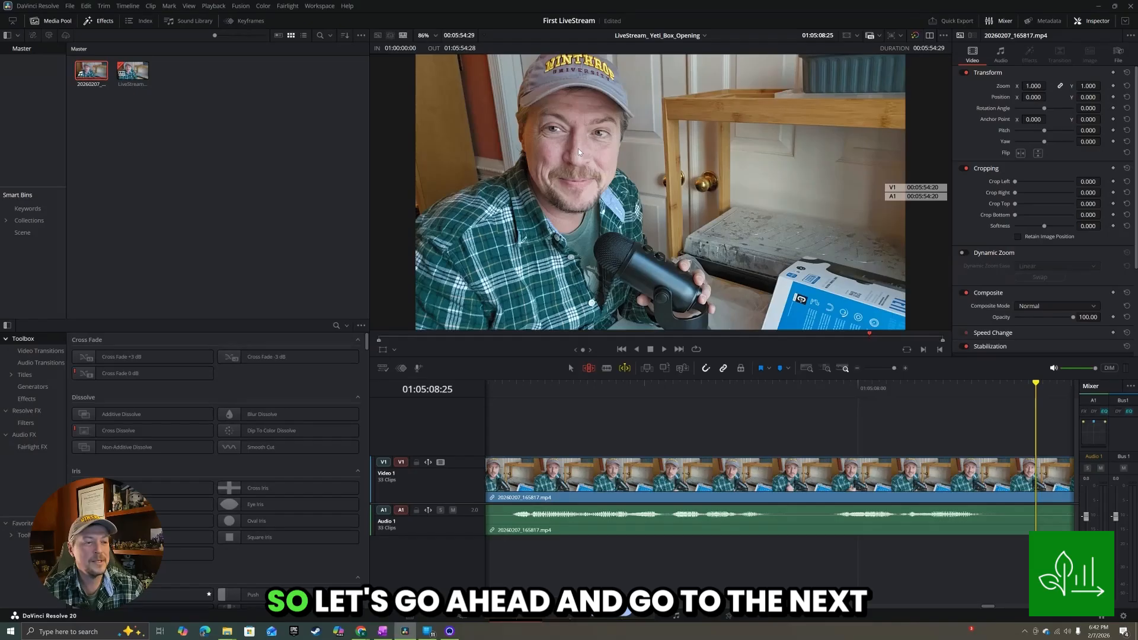
{"action": "key", "text": "Down"}
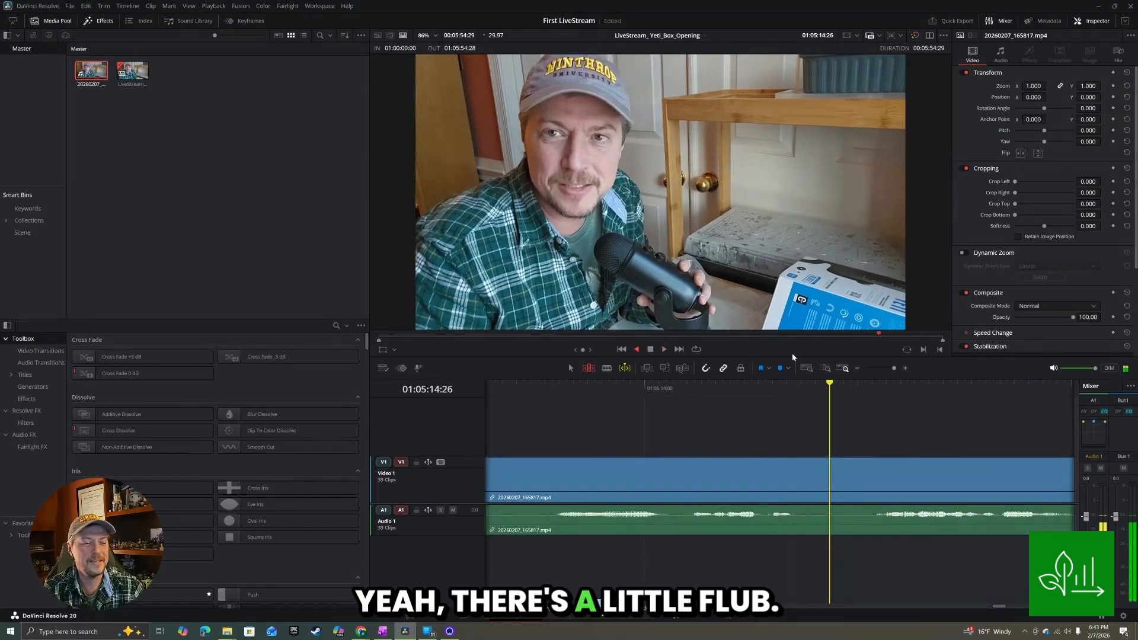
{"action": "key", "text": "l"}
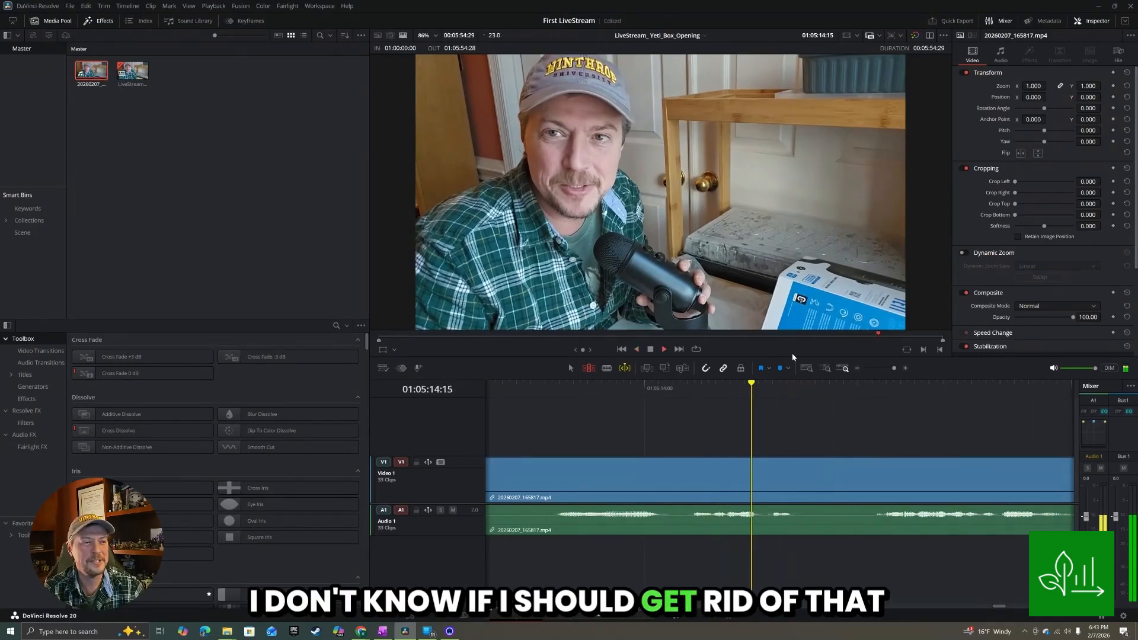
{"action": "key", "text": "j"}
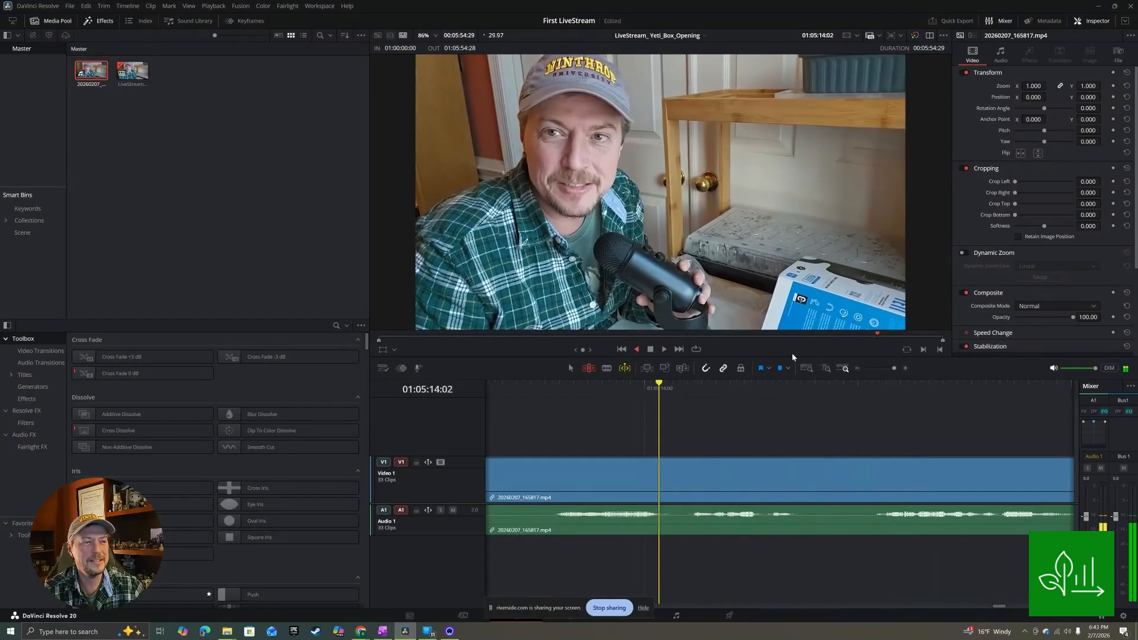
{"action": "key", "text": "l"}
{"action": "key", "text": "j"}
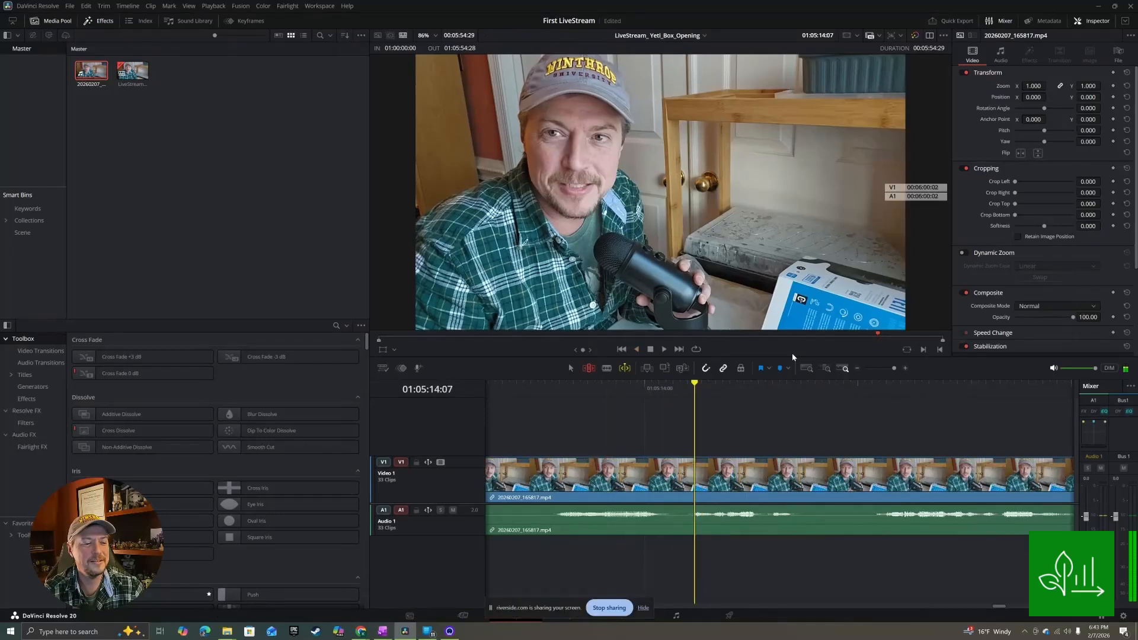
Split the clip at both ends of the short segment around 01:05:14 and ripple-delete that segment.
{"action": "left_click", "coordinate": [607, 368]}
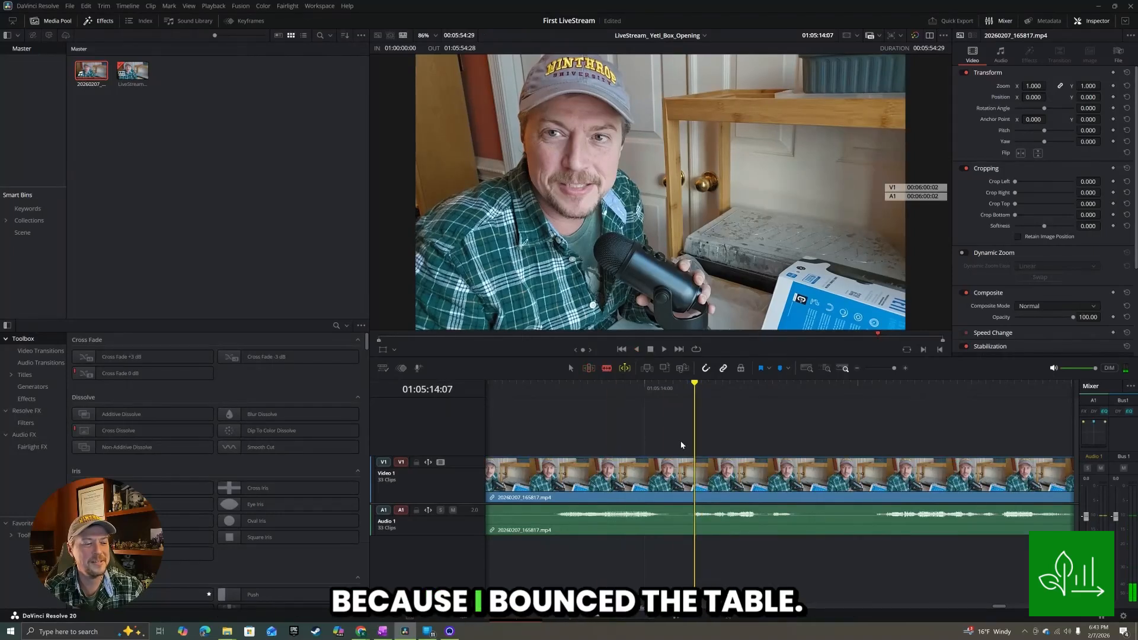
{"action": "left_click", "coordinate": [680, 483]}
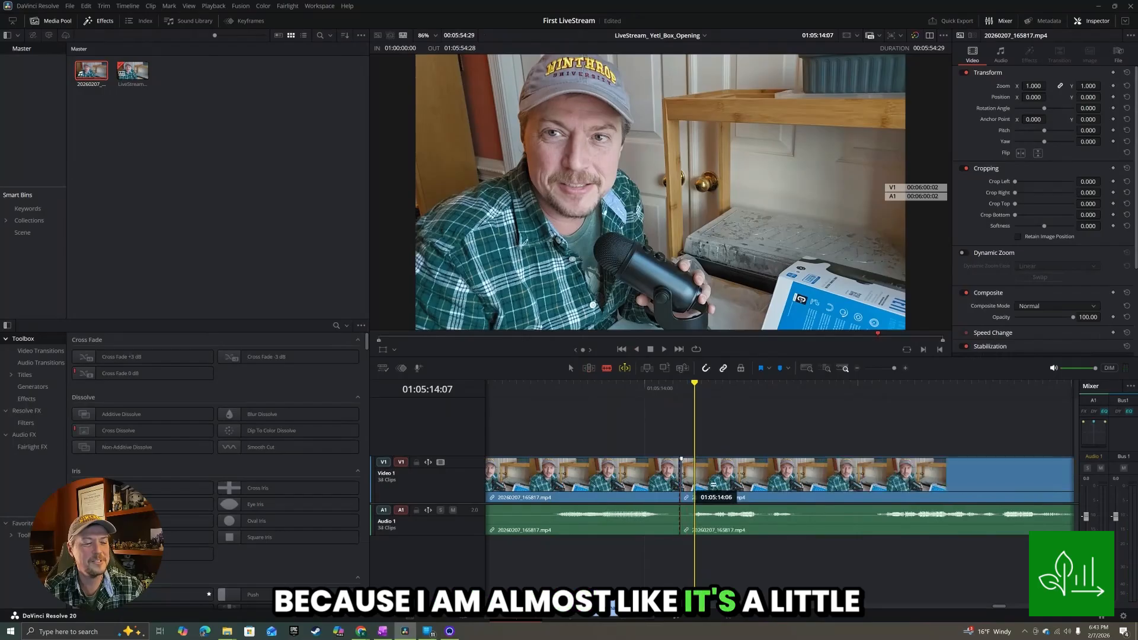
{"action": "left_click", "coordinate": [865, 486]}
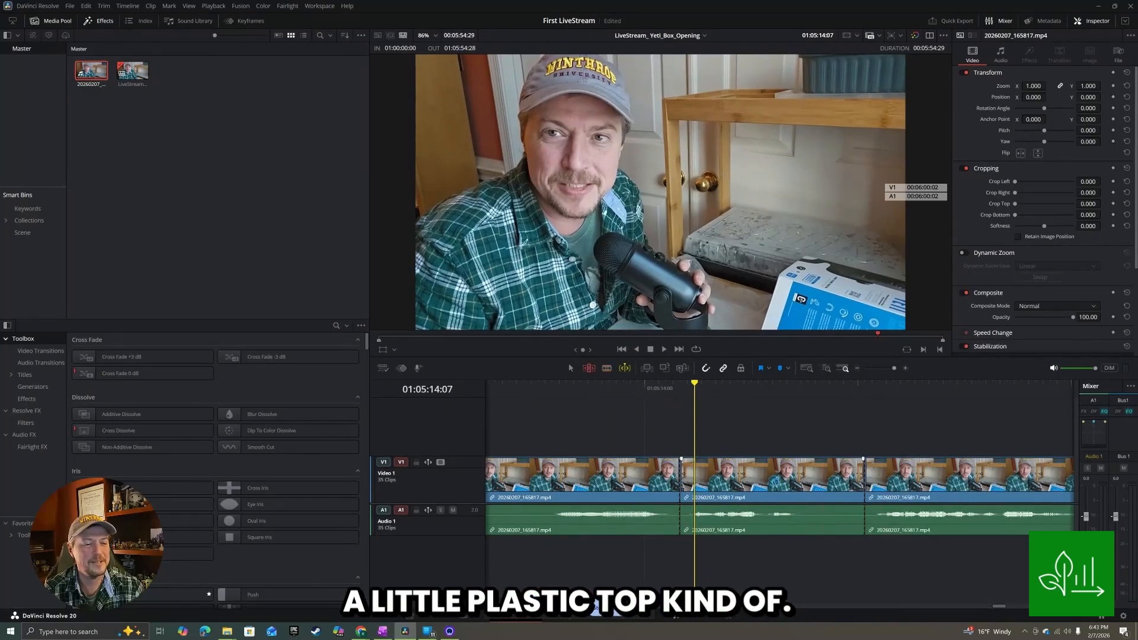
{"action": "key", "text": "Delete"}
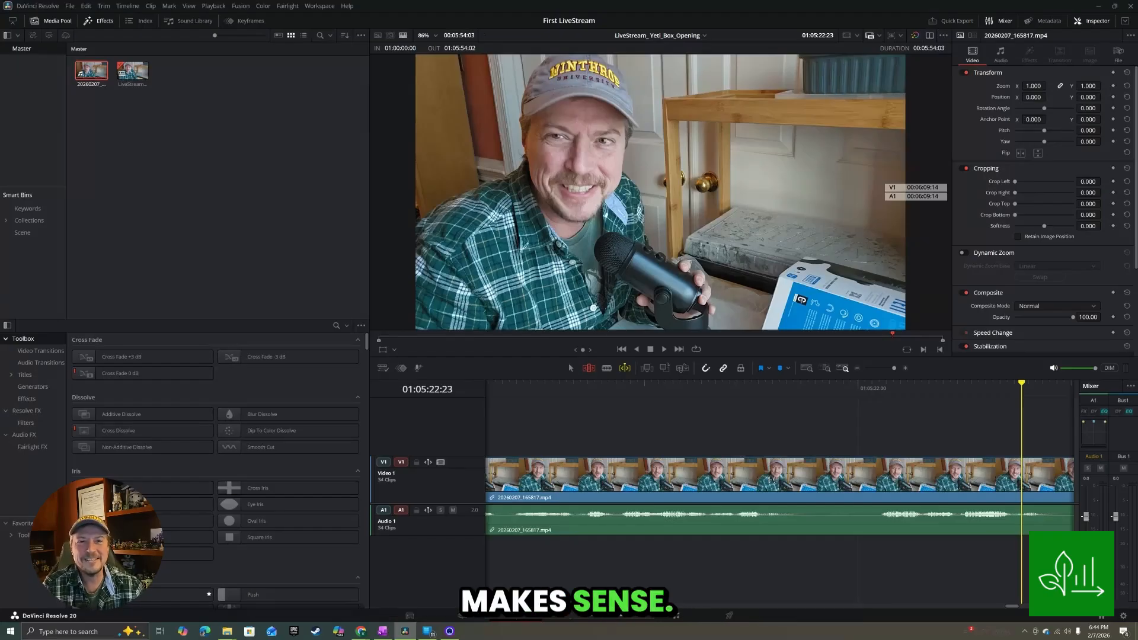
Play back and forth through the closing footage and stop at 01:05:52:20, just before the arm moves up.
{"action": "key", "text": "space"}
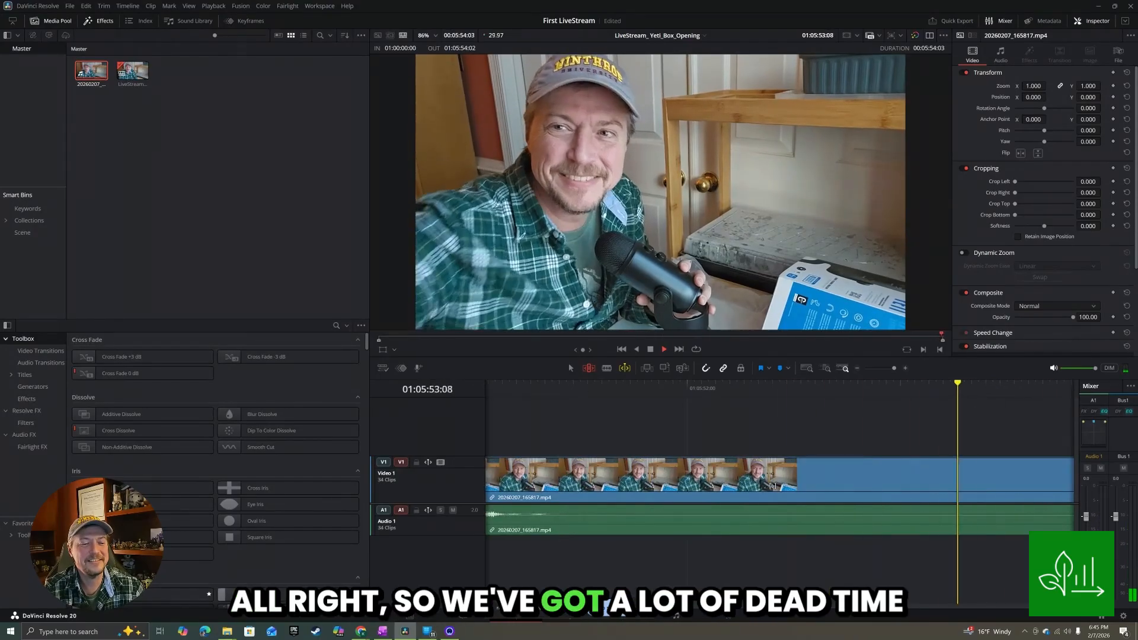
{"action": "key", "text": "j"}
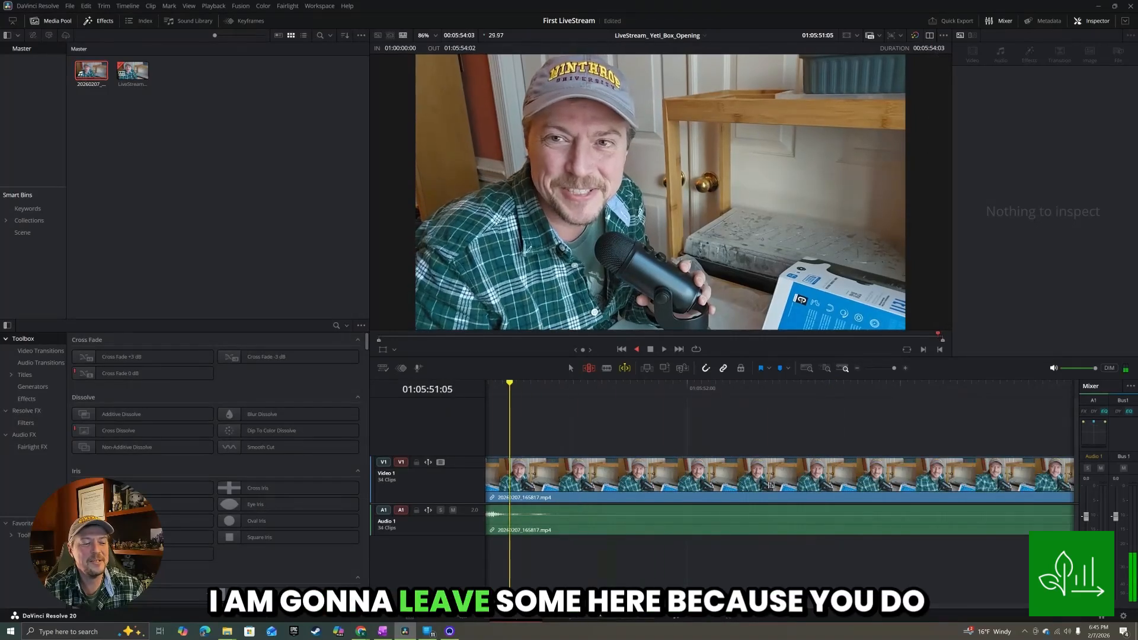
{"action": "key", "text": "l"}
{"action": "left_click", "coordinate": [769, 485]}
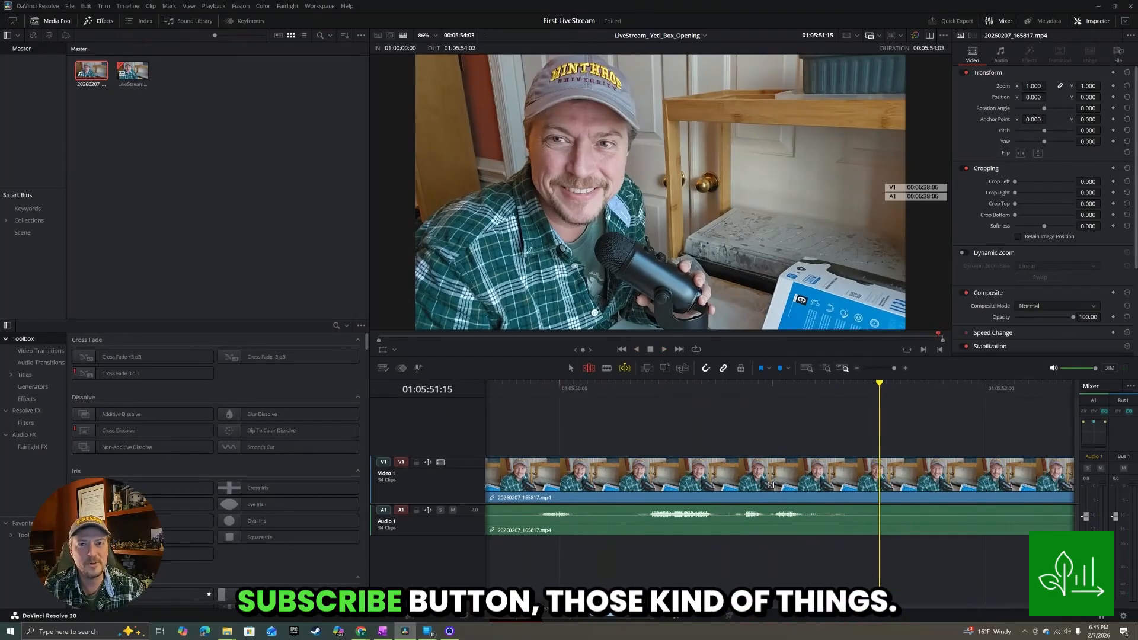
{"action": "key", "text": "j"}
{"action": "key", "text": "j"}
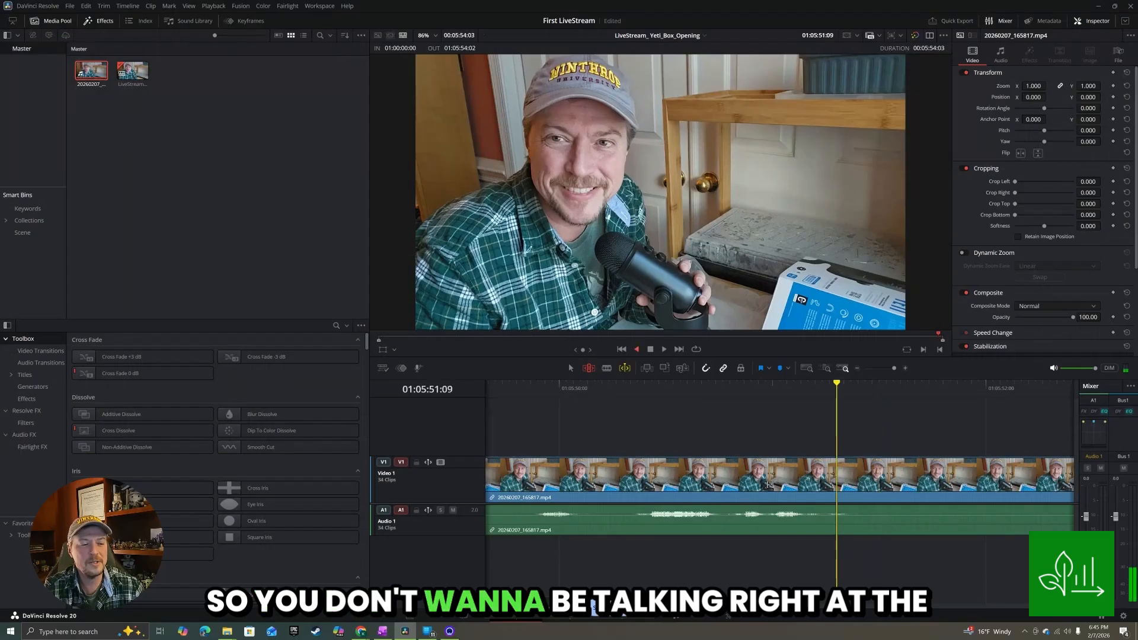
{"action": "key", "text": "l"}
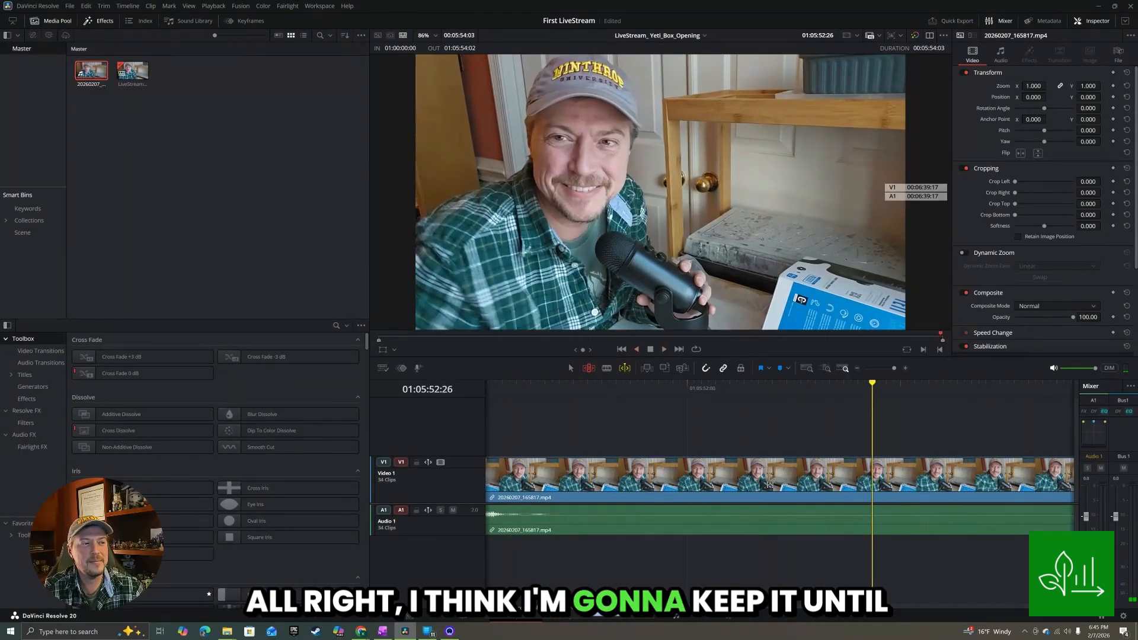
{"action": "key", "text": "j"}
{"action": "key", "text": "l"}
{"action": "key", "text": "j"}
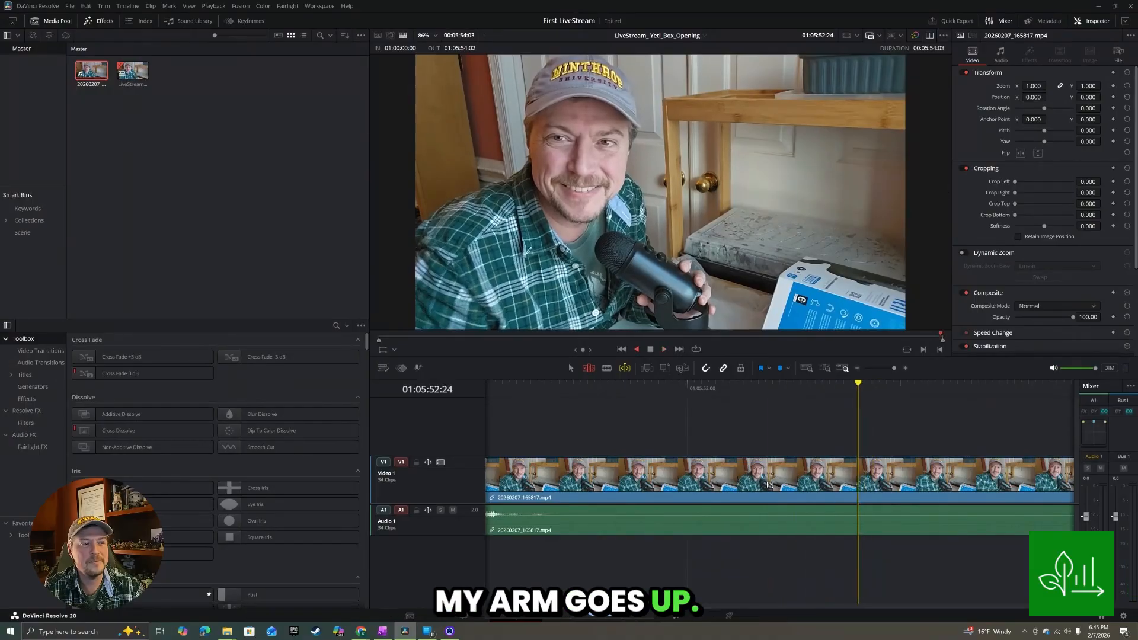
{"action": "key", "text": "l"}
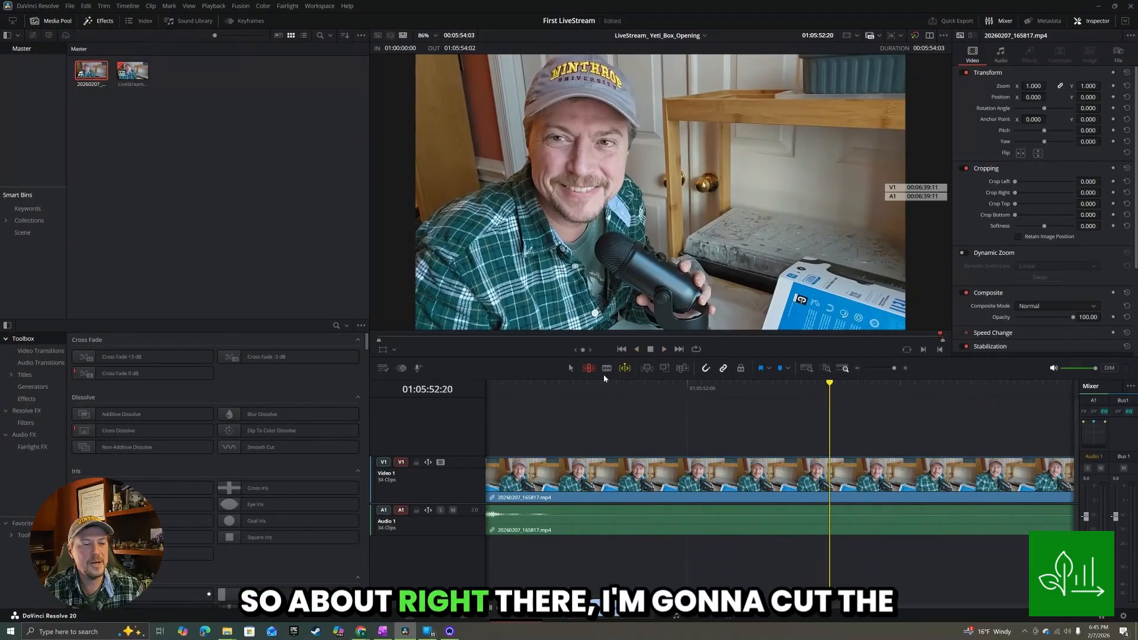
Cut the final clip at 01:05:52:20 and delete the remaining footage after the cut.
{"action": "key", "text": "b"}
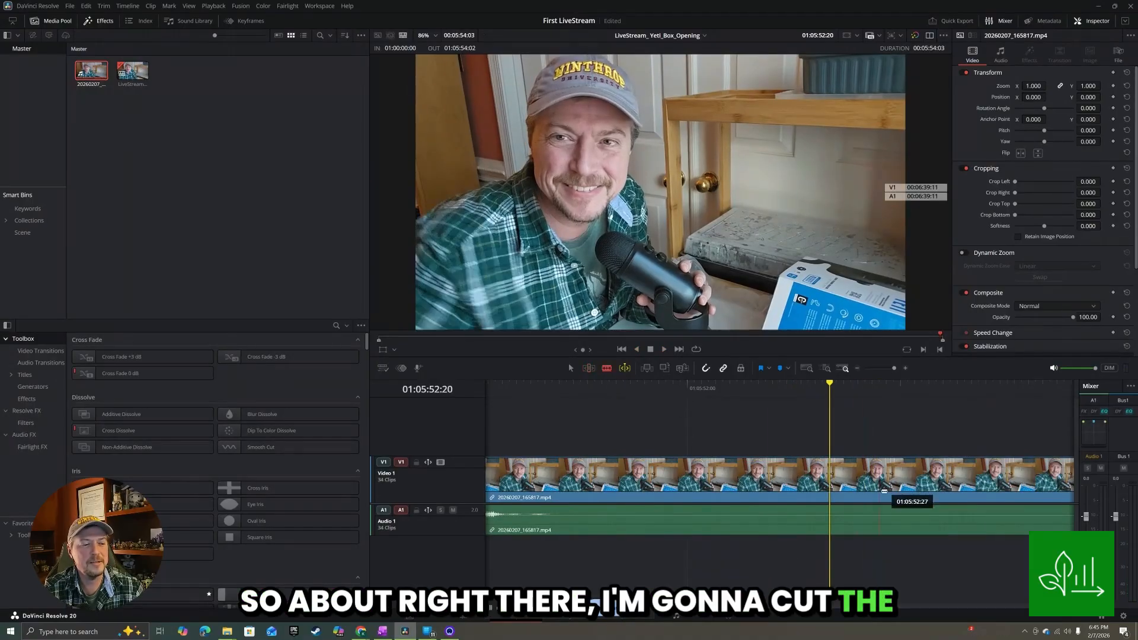
{"action": "left_click", "coordinate": [844, 483]}
{"action": "key", "text": "l"}
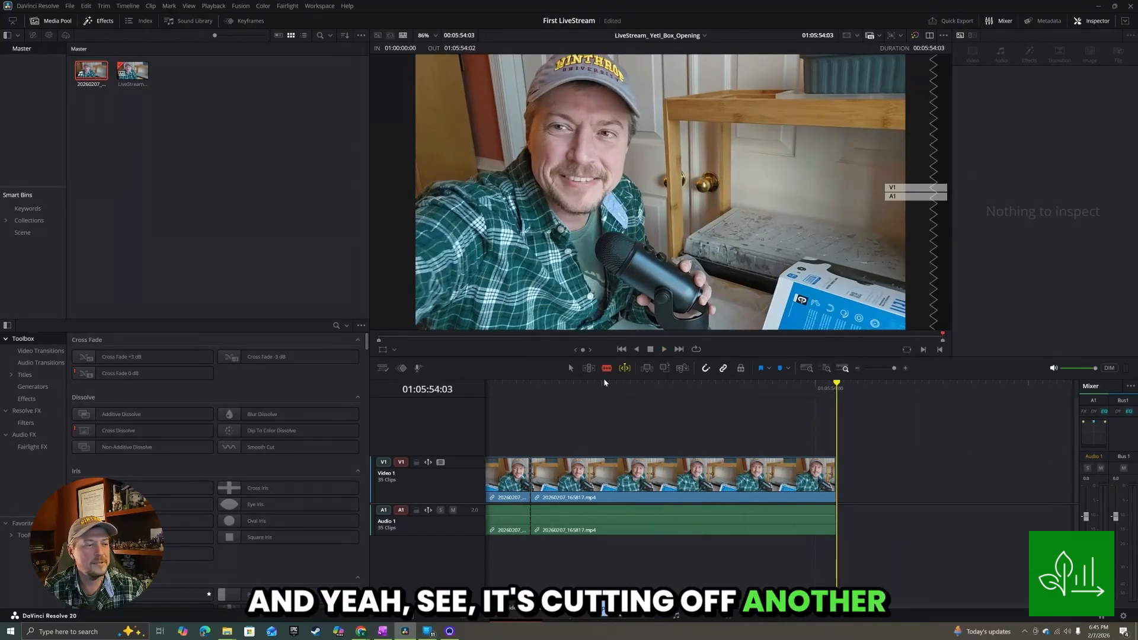
{"action": "left_click", "coordinate": [589, 368]}
{"action": "left_click", "coordinate": [670, 481]}
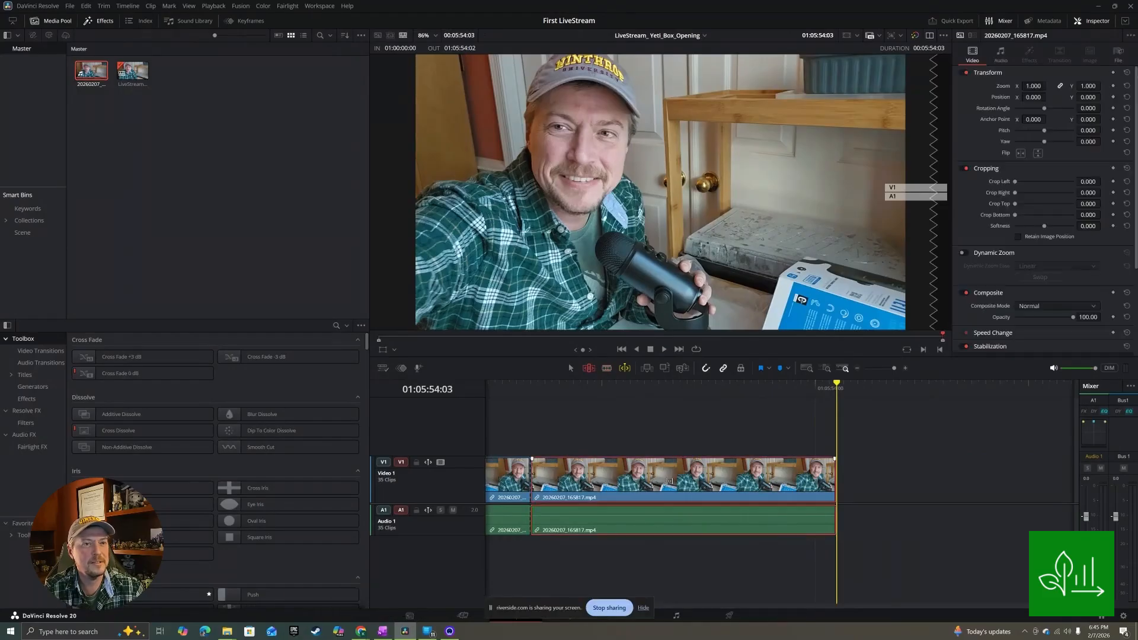
{"action": "key", "text": "Delete"}
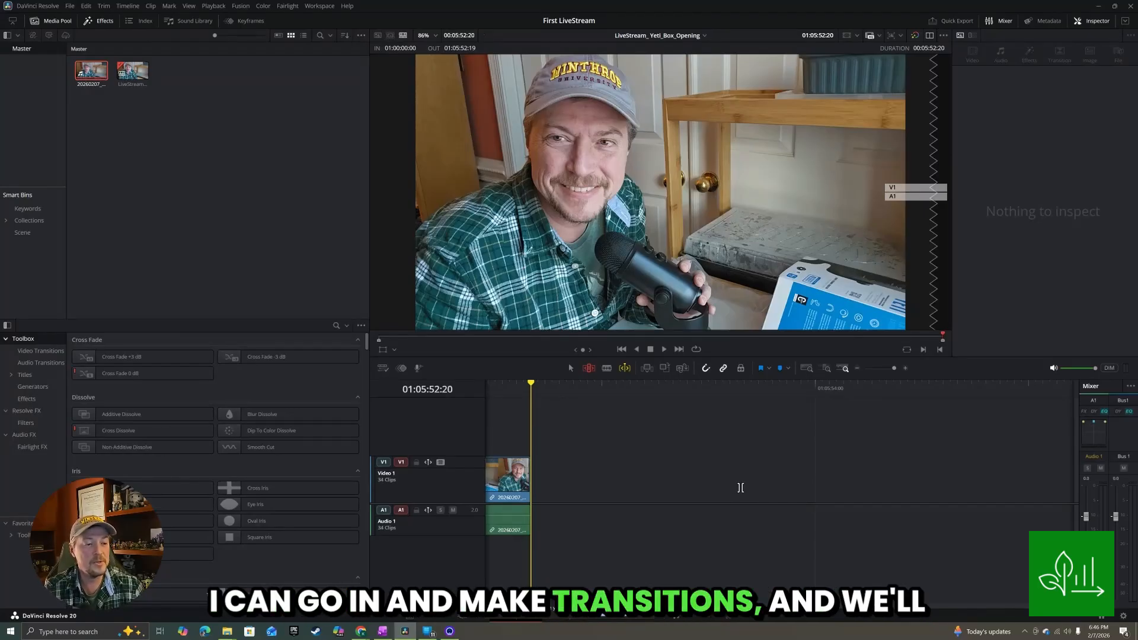
Examine the footage around 01:03:32 for a gap or dead space between the short clips.
{"action": "left_click", "coordinate": [807, 369]}
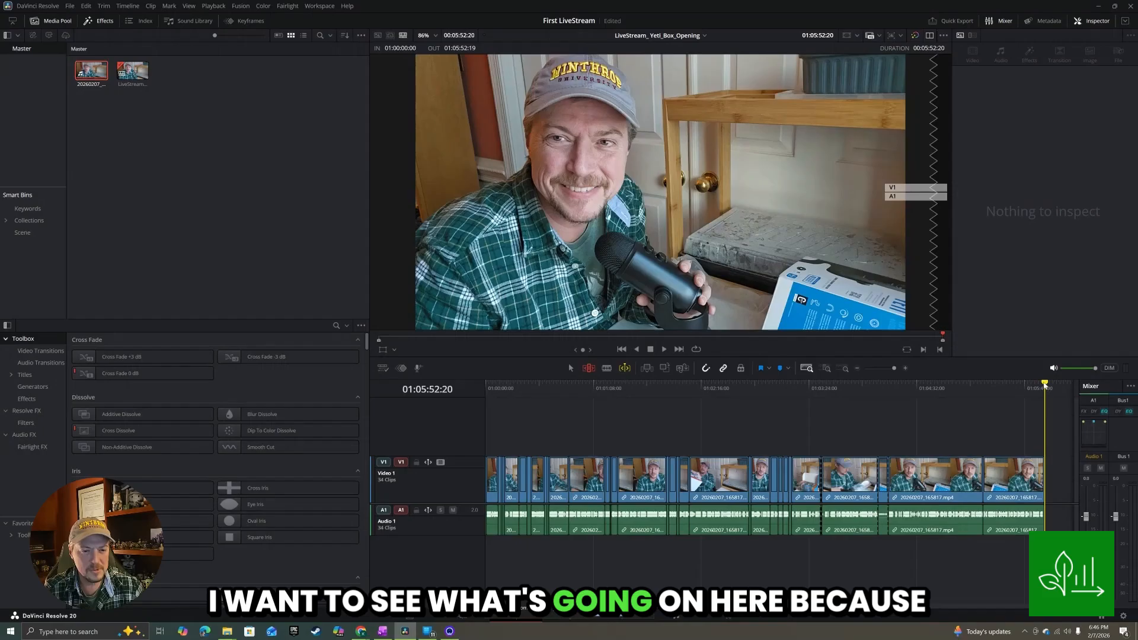
{"action": "left_click_drag", "start_coordinate": [1046, 396], "coordinate": [814, 422]}
{"action": "left_click", "coordinate": [827, 368]}
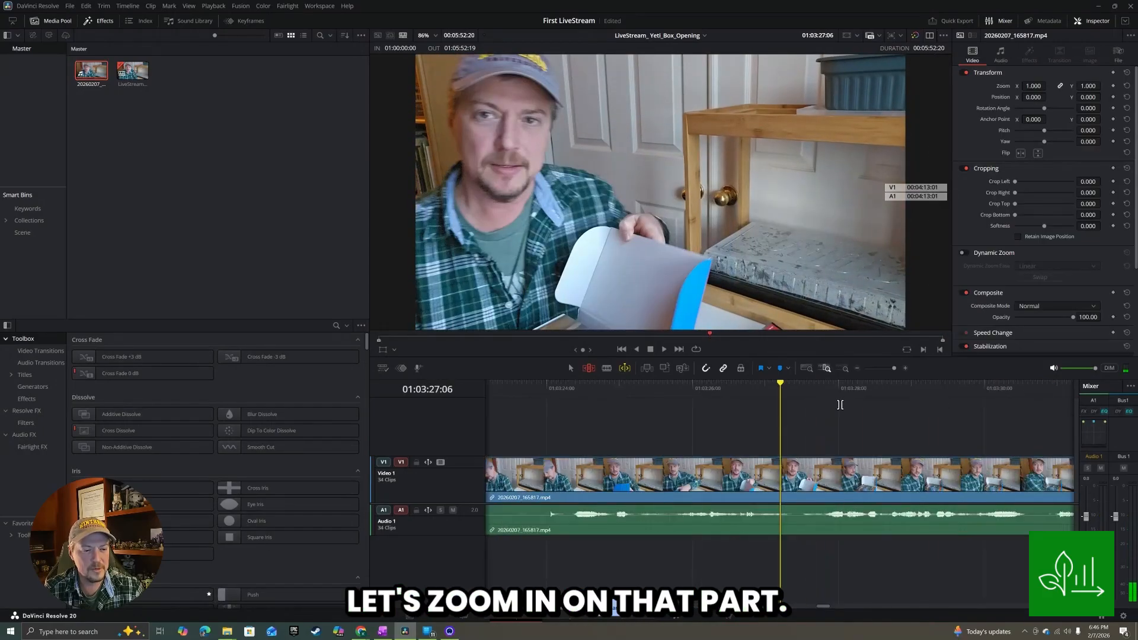
{"action": "key", "text": "j"}
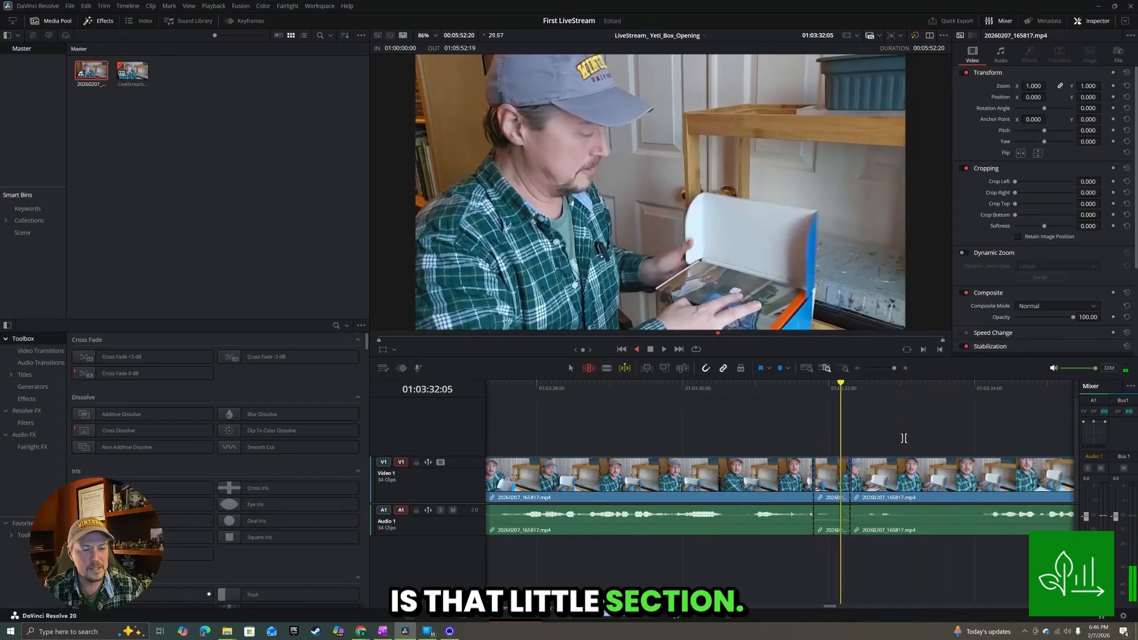
{"action": "key", "text": "l"}
{"action": "key", "text": "k"}
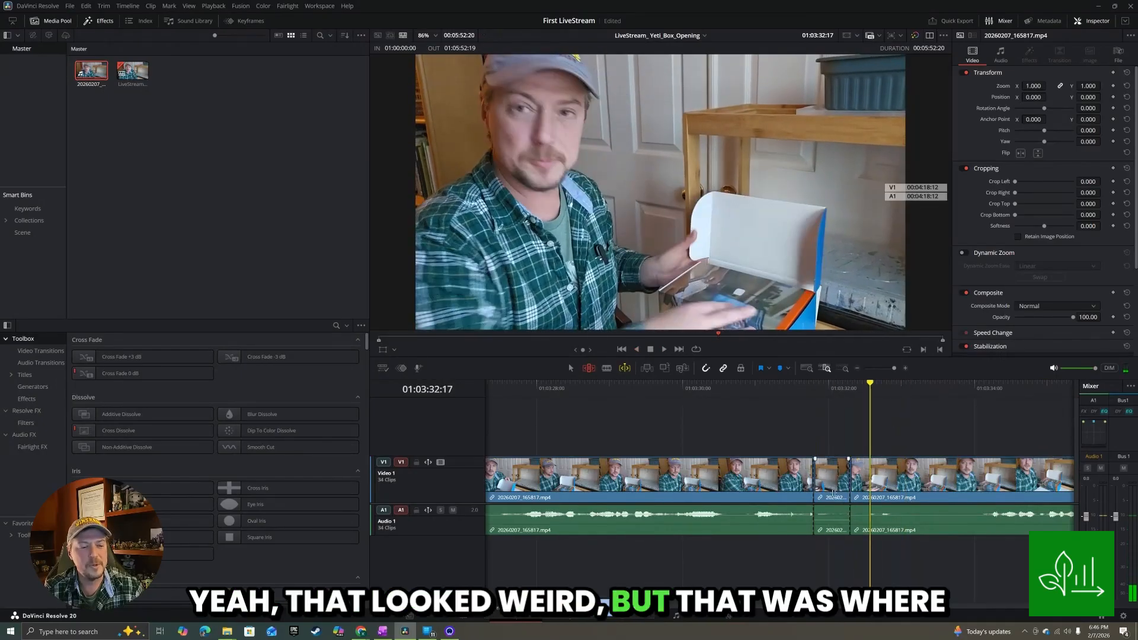
{"action": "left_click", "coordinate": [832, 522]}
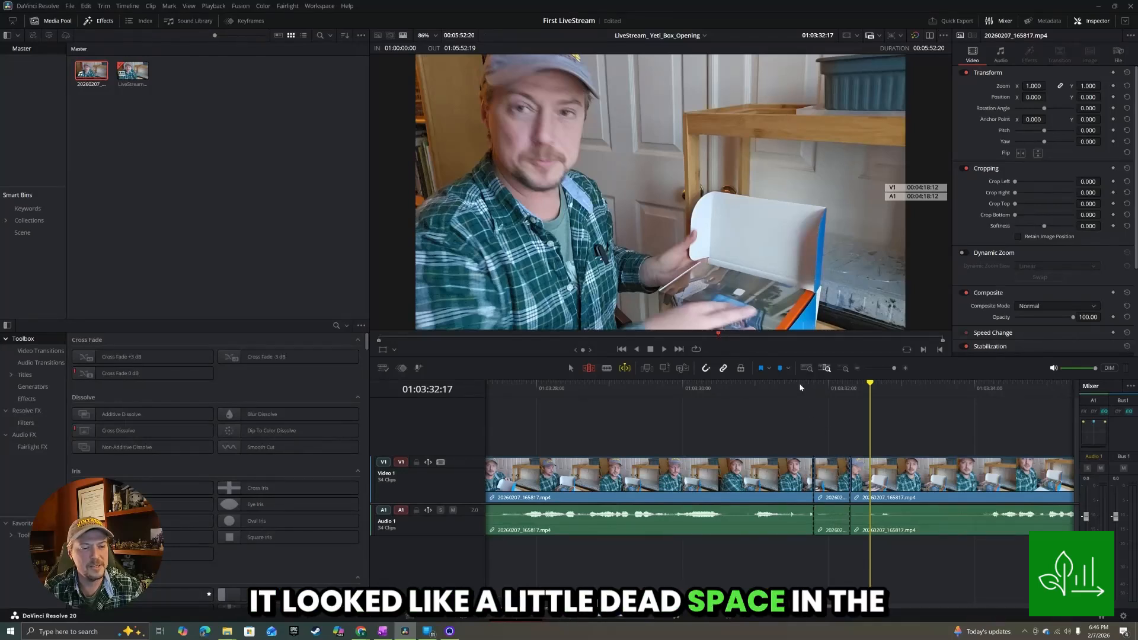
Return the playhead to the start of the full timeline and save the project.
{"action": "left_click", "coordinate": [807, 368]}
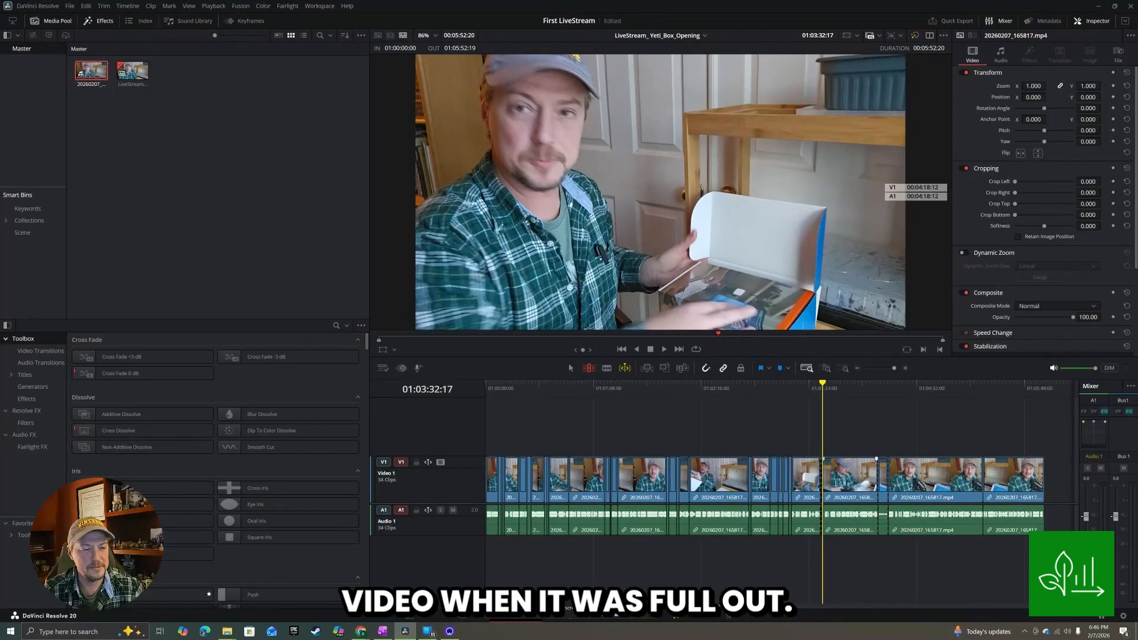
{"action": "left_click_drag", "start_coordinate": [822, 386], "coordinate": [470, 420]}
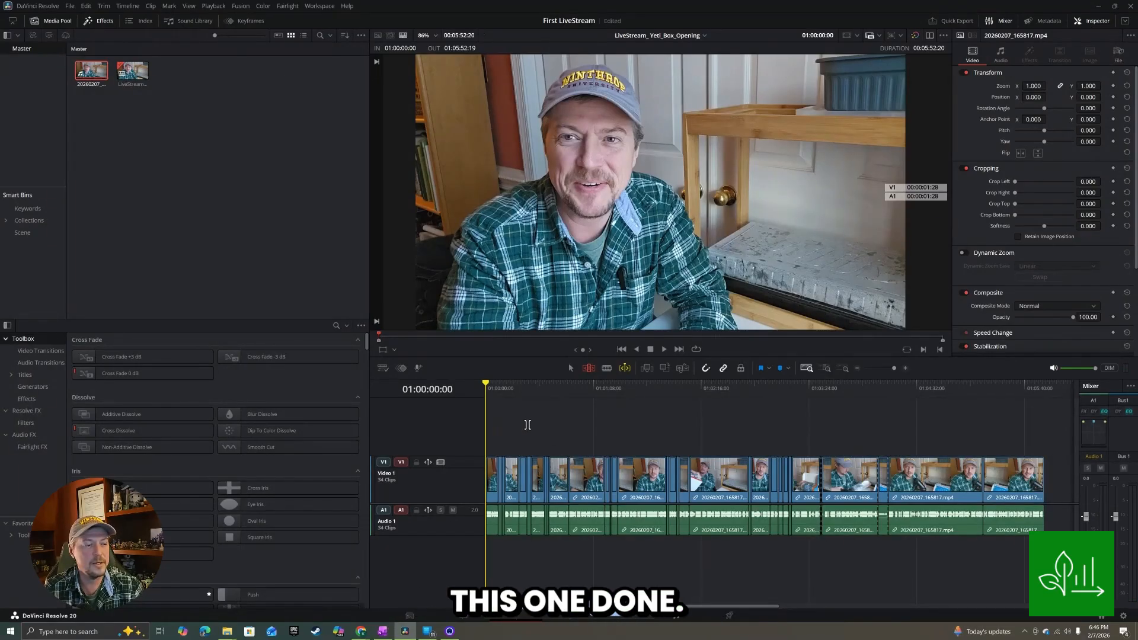
{"action": "left_click", "coordinate": [70, 6]}
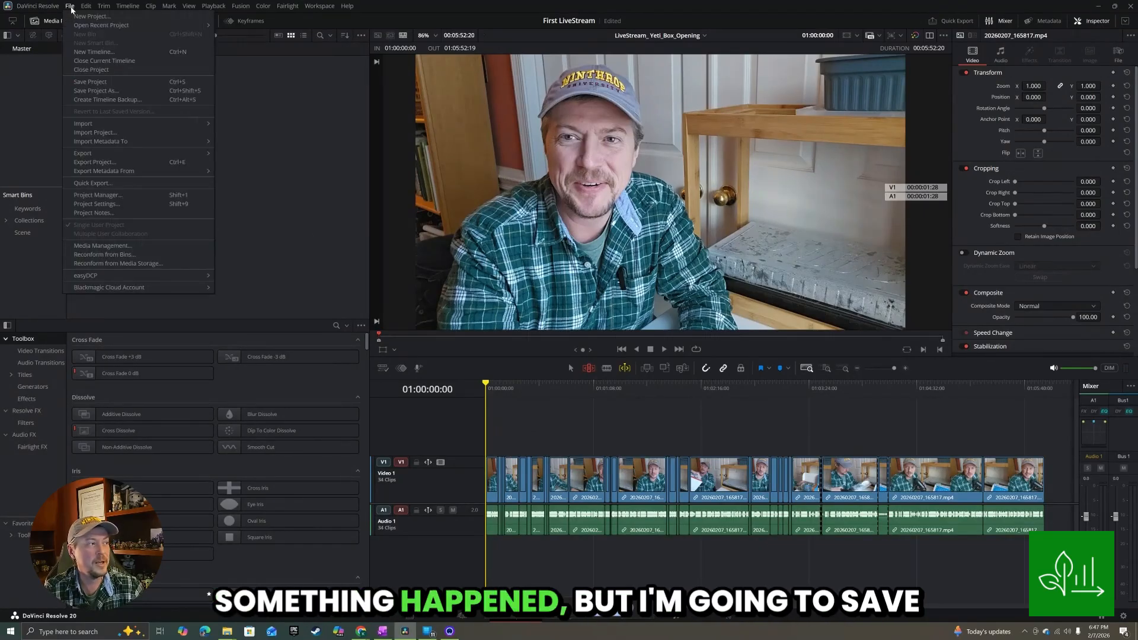
{"action": "left_click", "coordinate": [93, 83]}
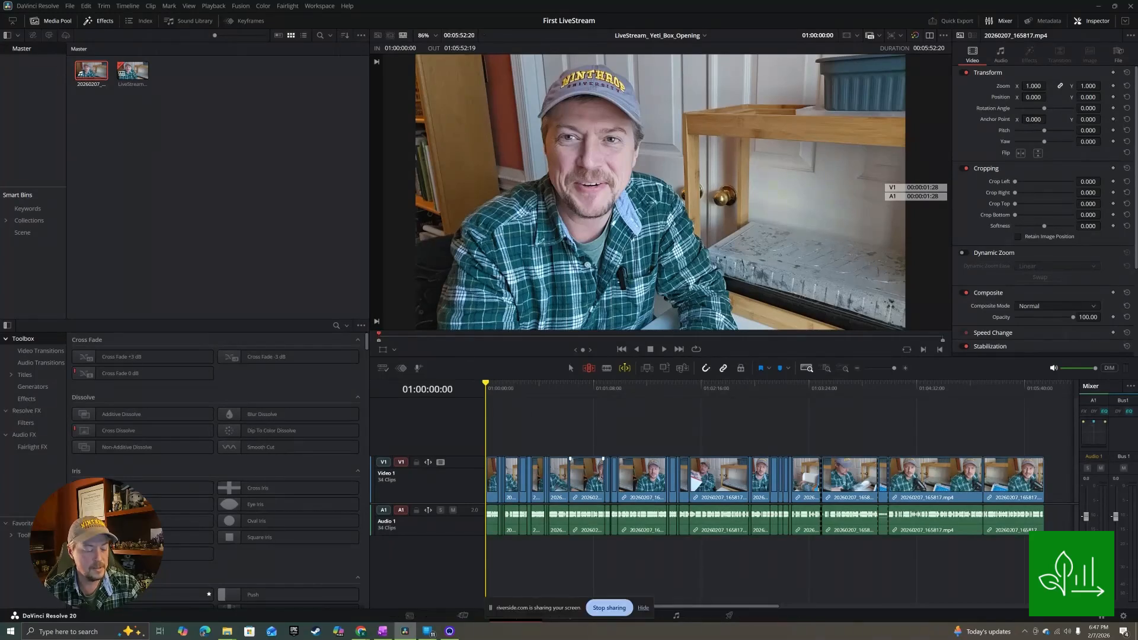
Preview the opening moments of the edited timeline, stopping at 01:00:01:19.
{"action": "key", "text": "space"}
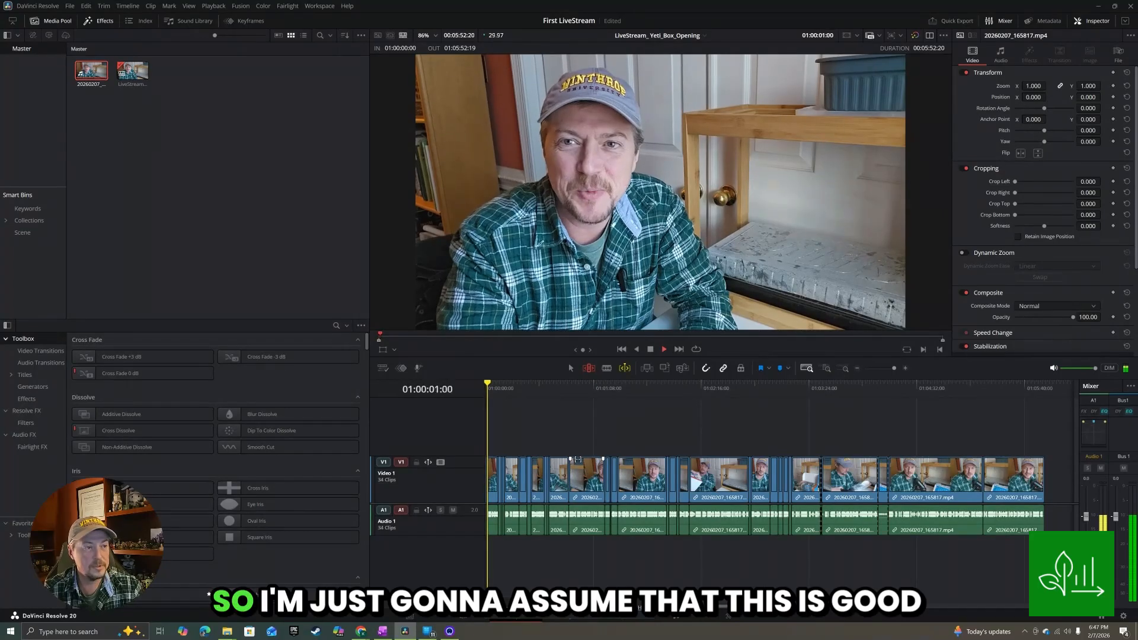
{"action": "left_click_drag", "start_coordinate": [578, 460], "coordinate": [555, 459]}
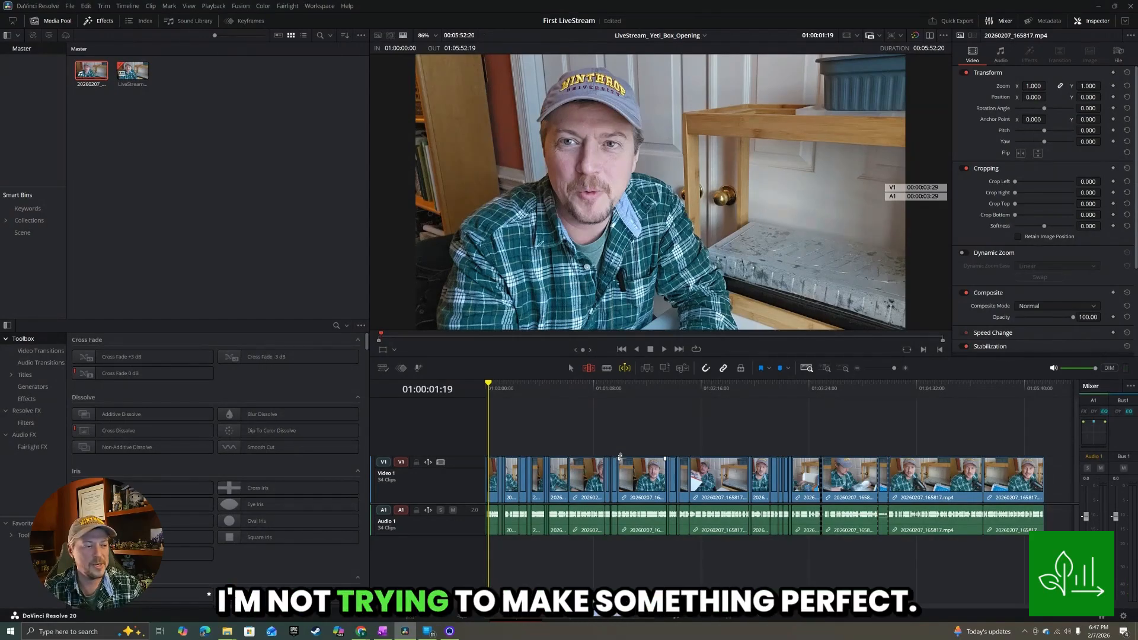
{"action": "key", "text": "space"}
{"action": "key", "text": "space"}
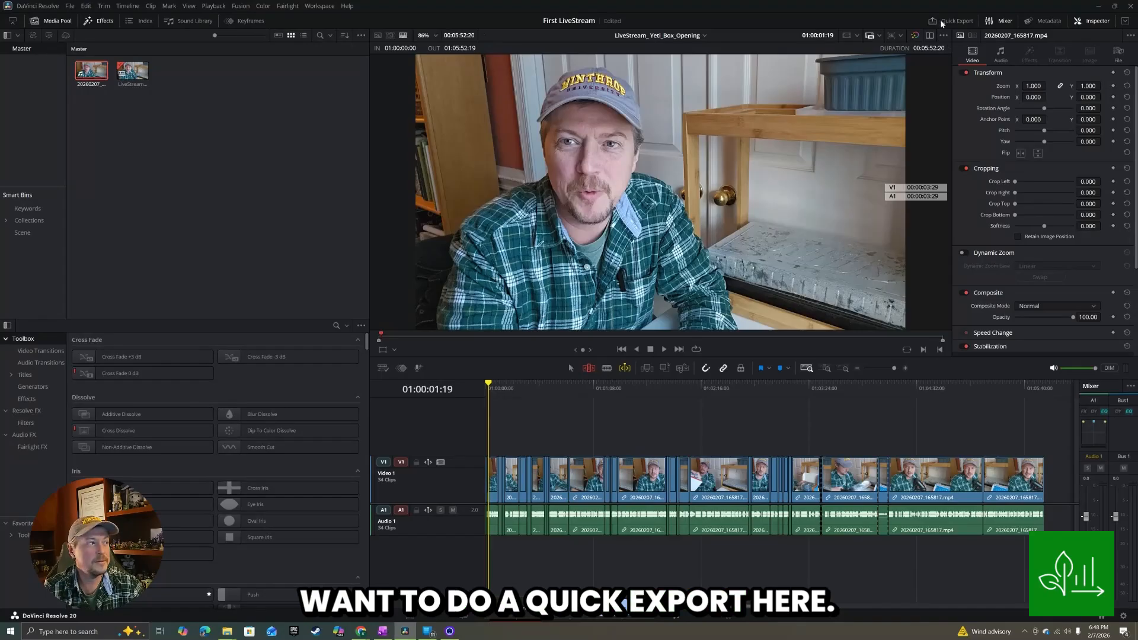
Set up a Quick Export of the LiveStream_Yeti_Box_Opening timeline with the YouTube preset and enable direct upload.
{"action": "left_click", "coordinate": [132, 72]}
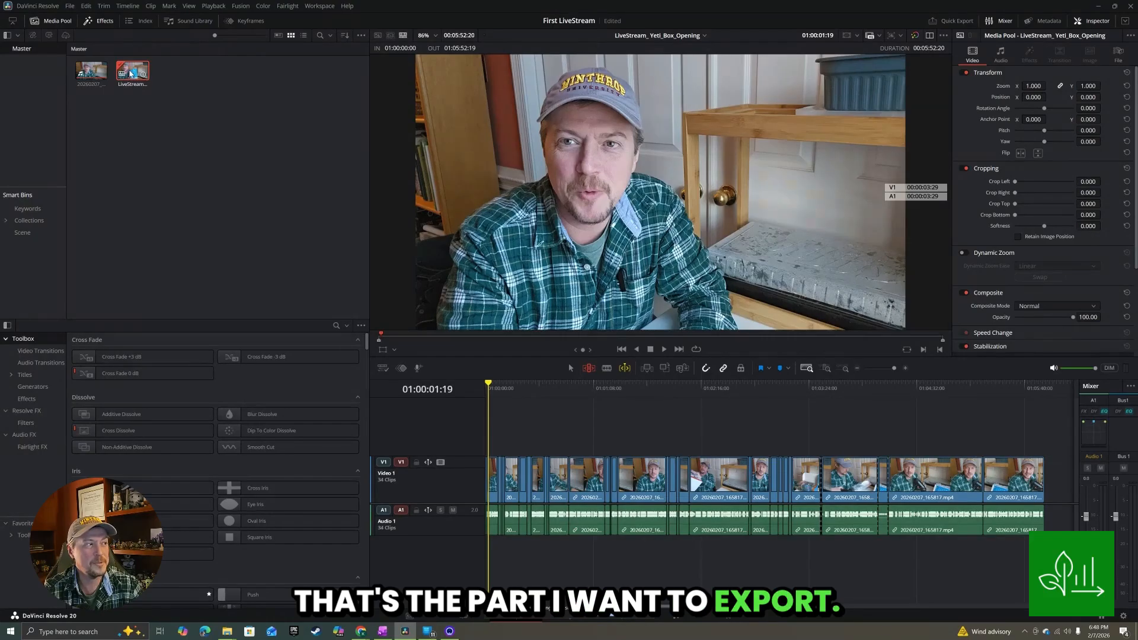
{"action": "left_click", "coordinate": [956, 24]}
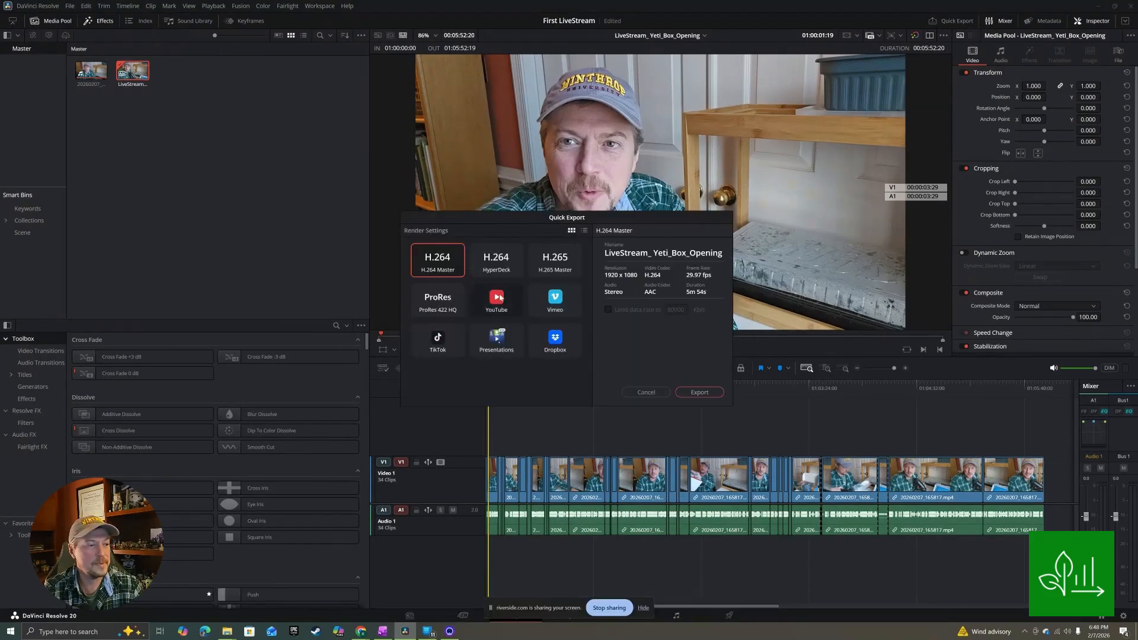
{"action": "left_click", "coordinate": [501, 302]}
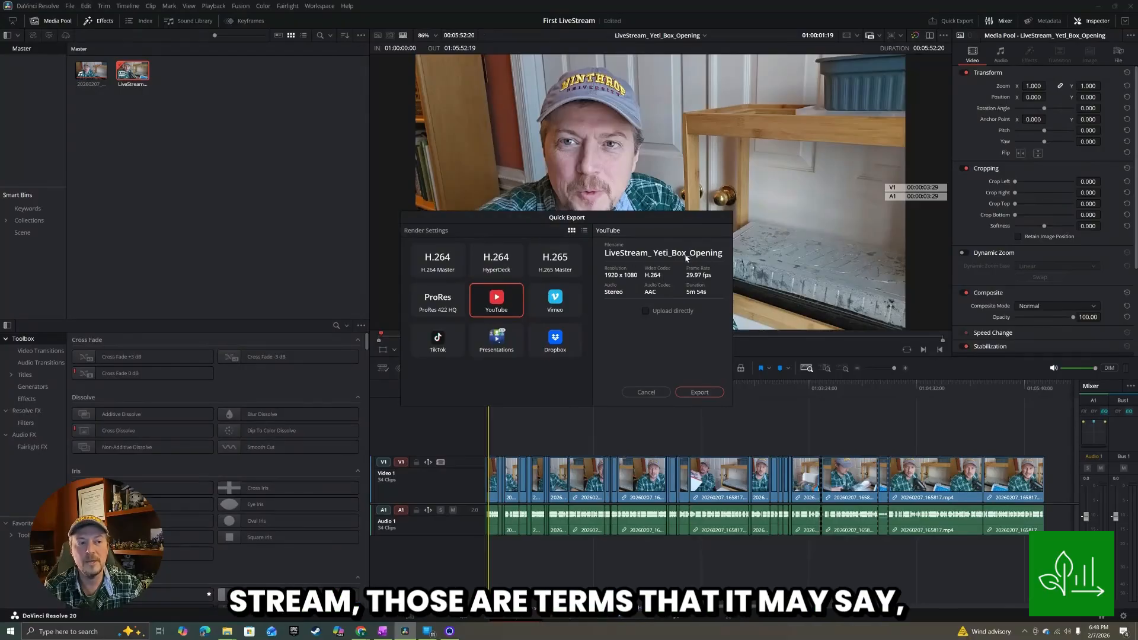
{"action": "left_click", "coordinate": [645, 311]}
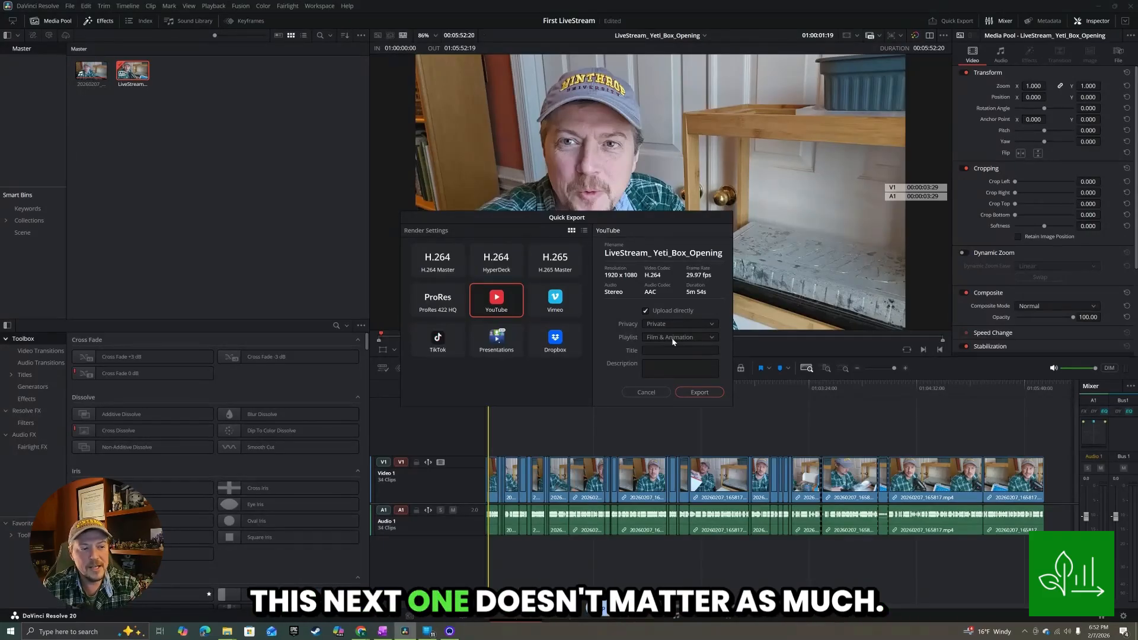
Set the YouTube upload's playlist to Howto & Style.
{"action": "left_click", "coordinate": [673, 338]}
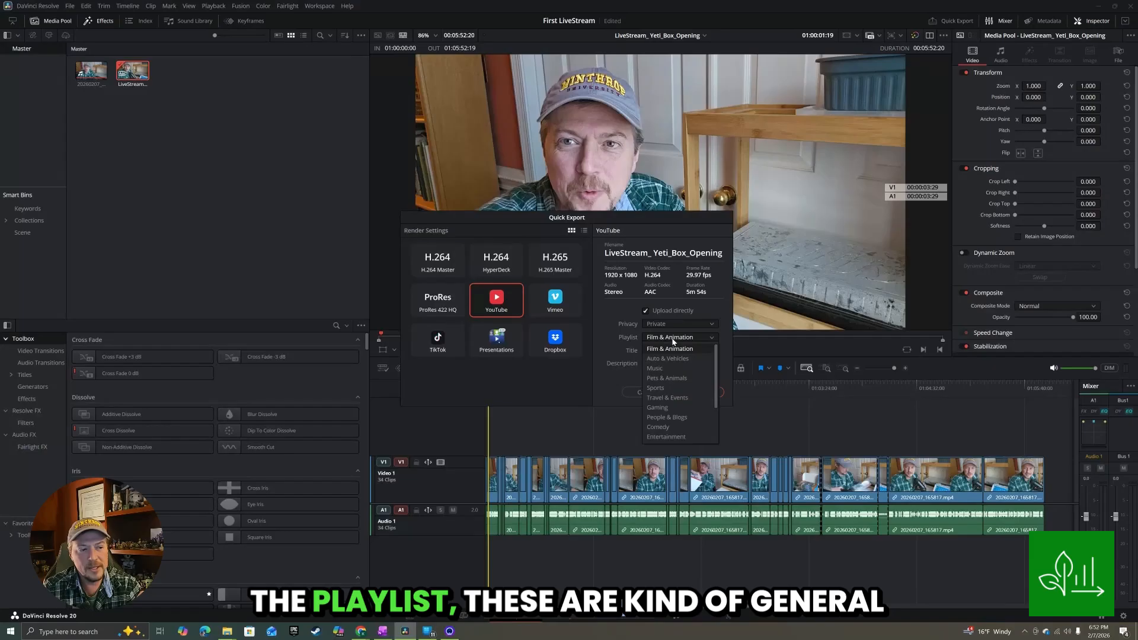
{"action": "scroll", "coordinate": [679, 425], "scroll_direction": "down", "scroll_amount": 2}
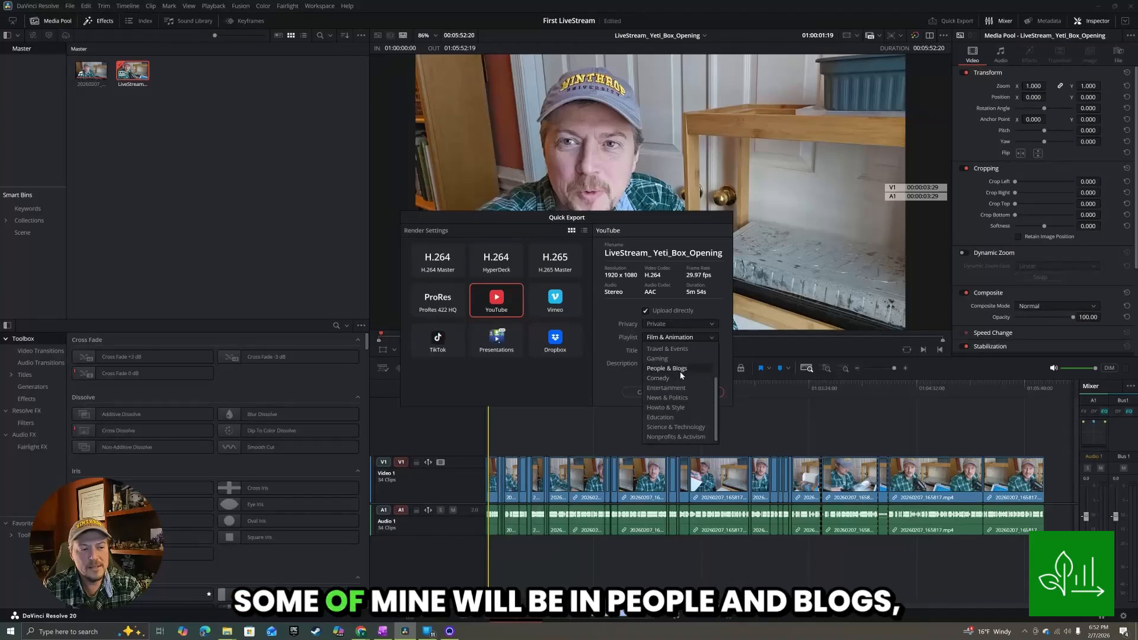
{"action": "left_click", "coordinate": [675, 408]}
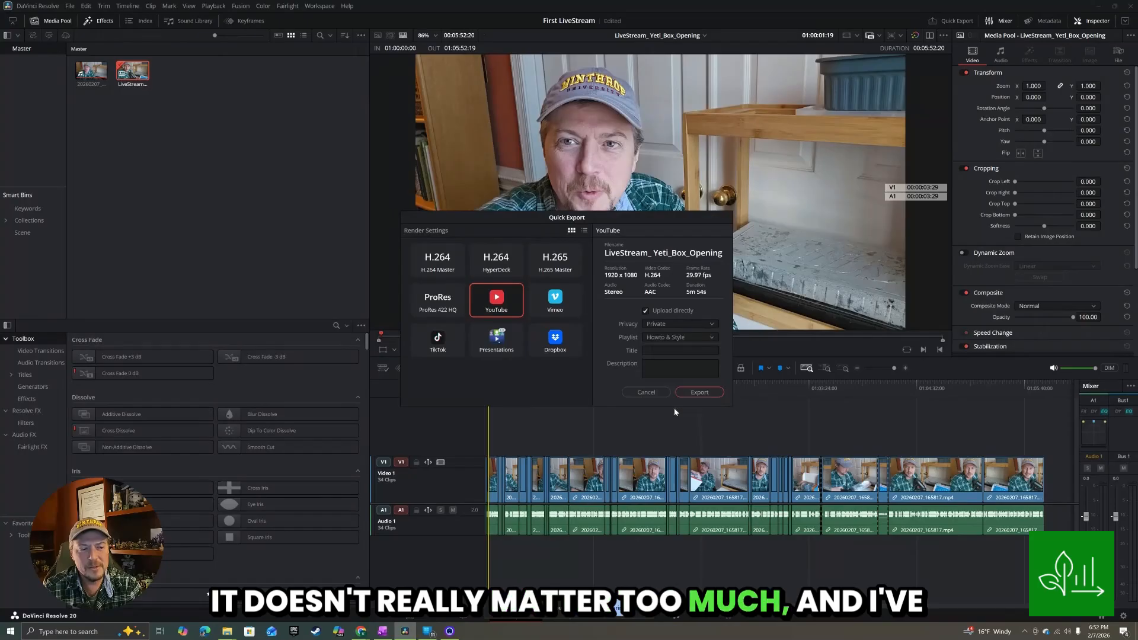
Title the YouTube upload "Yeti Box Opening LiveStream Announcement".
{"action": "left_click", "coordinate": [670, 349]}
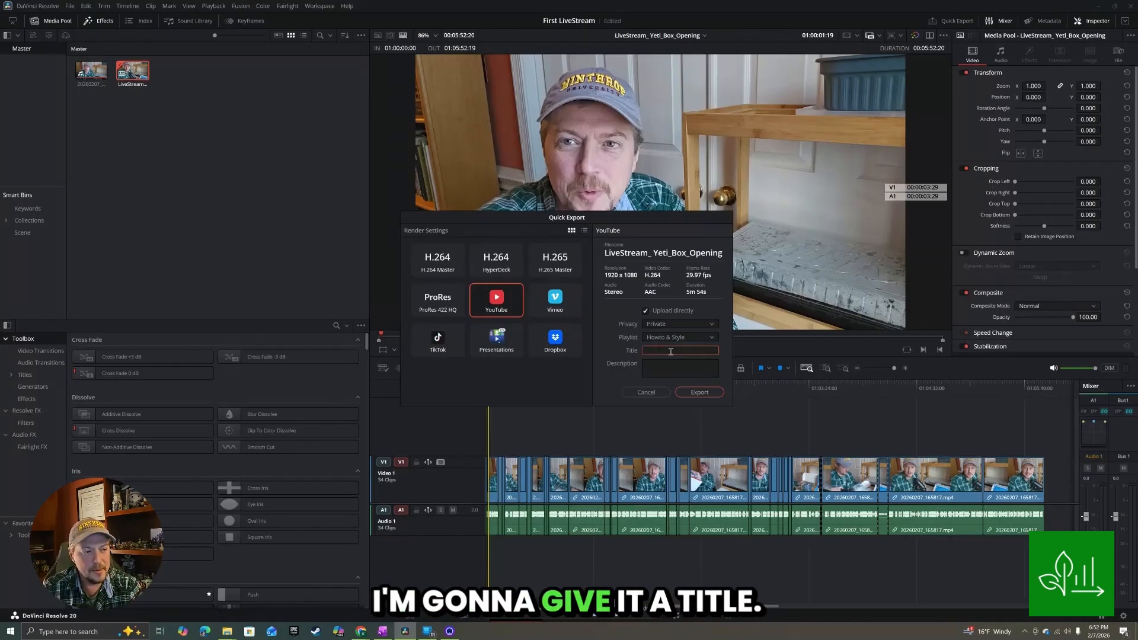
{"action": "type", "text": "Yeti"}
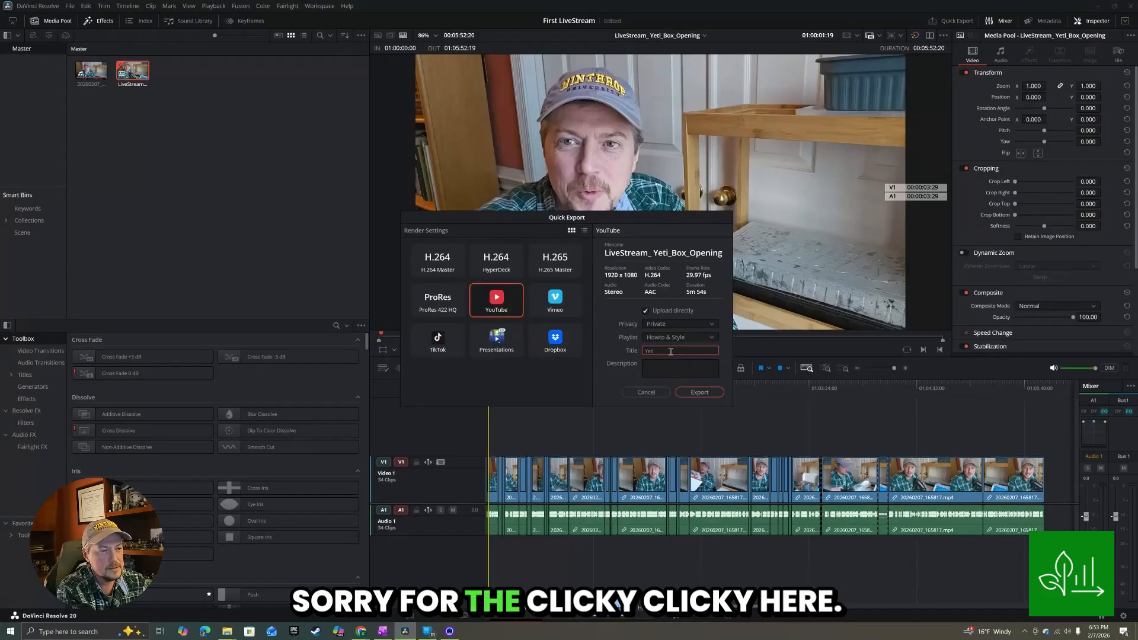
{"action": "type", "text": " Box Opening"}
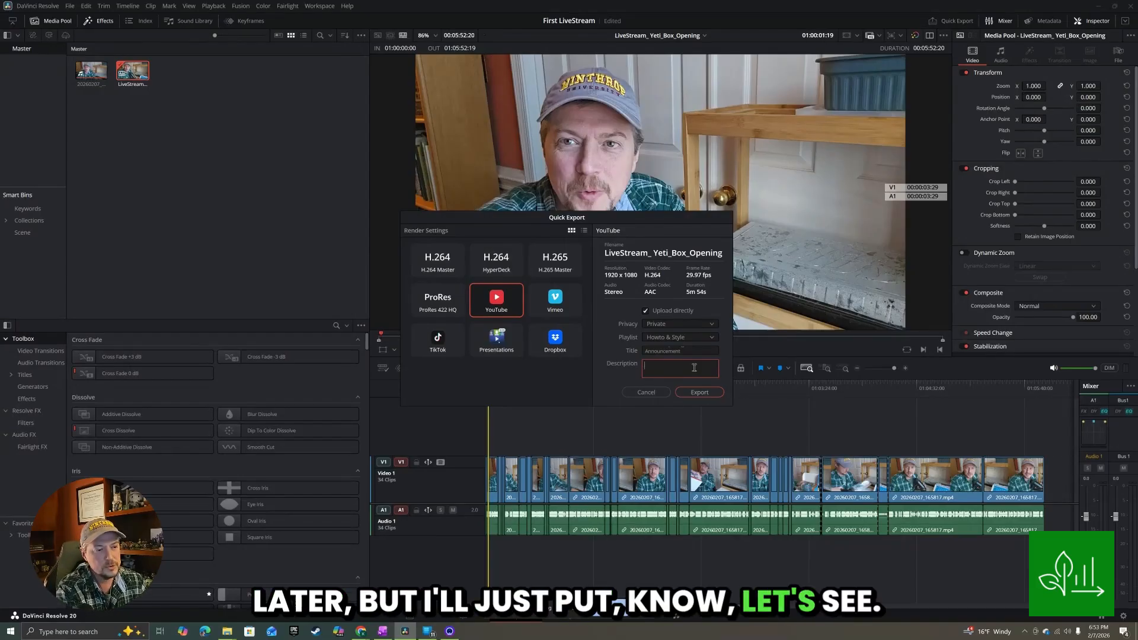
Describe the upload as "Bought a few new items for YouTube channel and projects, opening a Yeti, and announcing first LiveStream planned for midnight tonight.".
{"action": "type", "text": "first LiveStream planned for midnight tonight."}
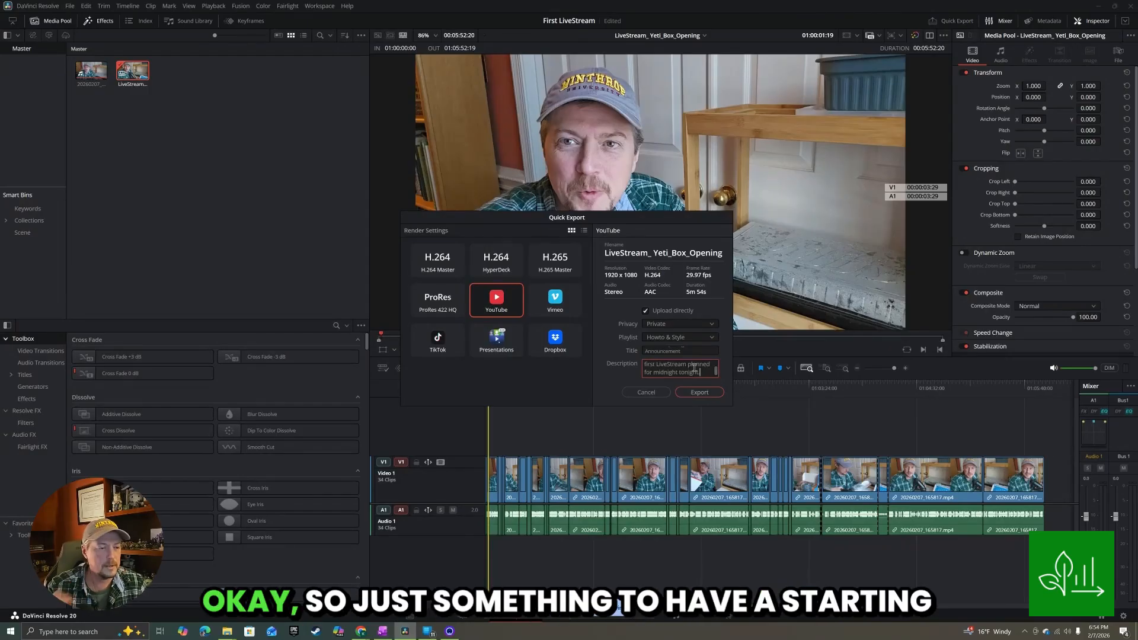
{"action": "key", "text": "ctrl+a"}
{"action": "type", "text": "Bought a few new items for YouTube channel"}
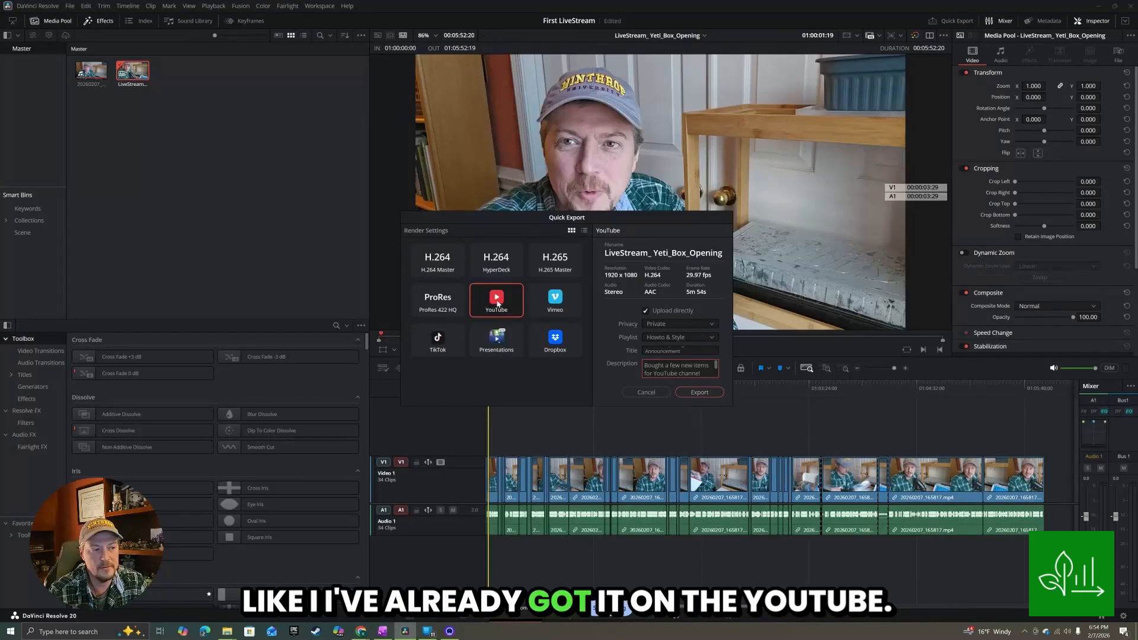
Export the video as LiveStream_ Yeti_Box_Opening into the YouTube Uploads folder and save the project.
{"action": "left_click", "coordinate": [699, 392]}
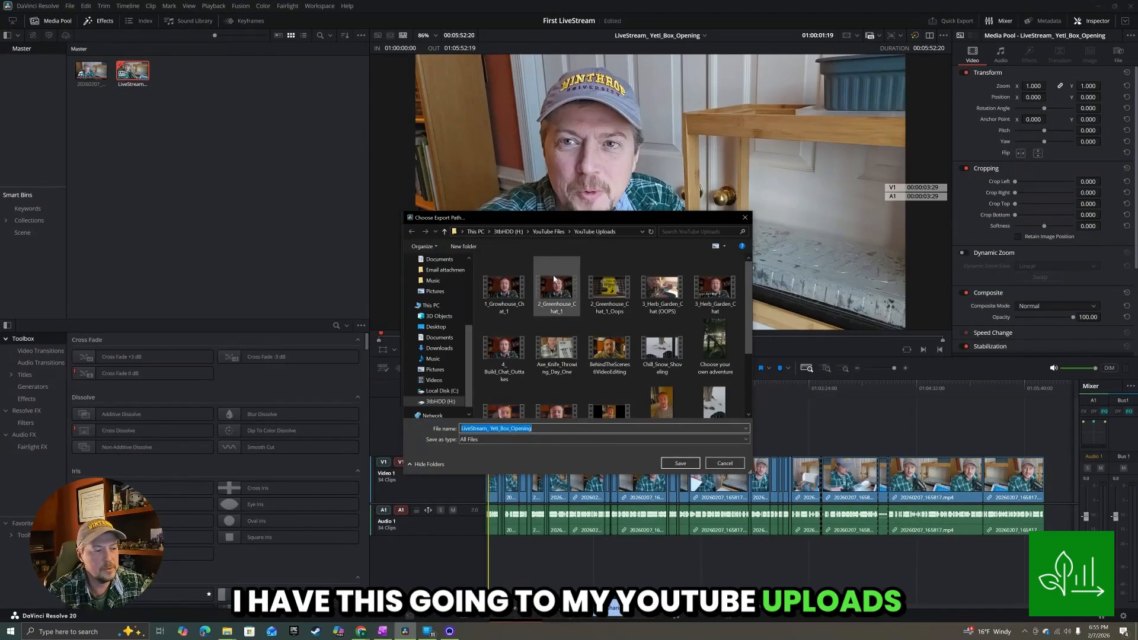
{"action": "left_click", "coordinate": [680, 463]}
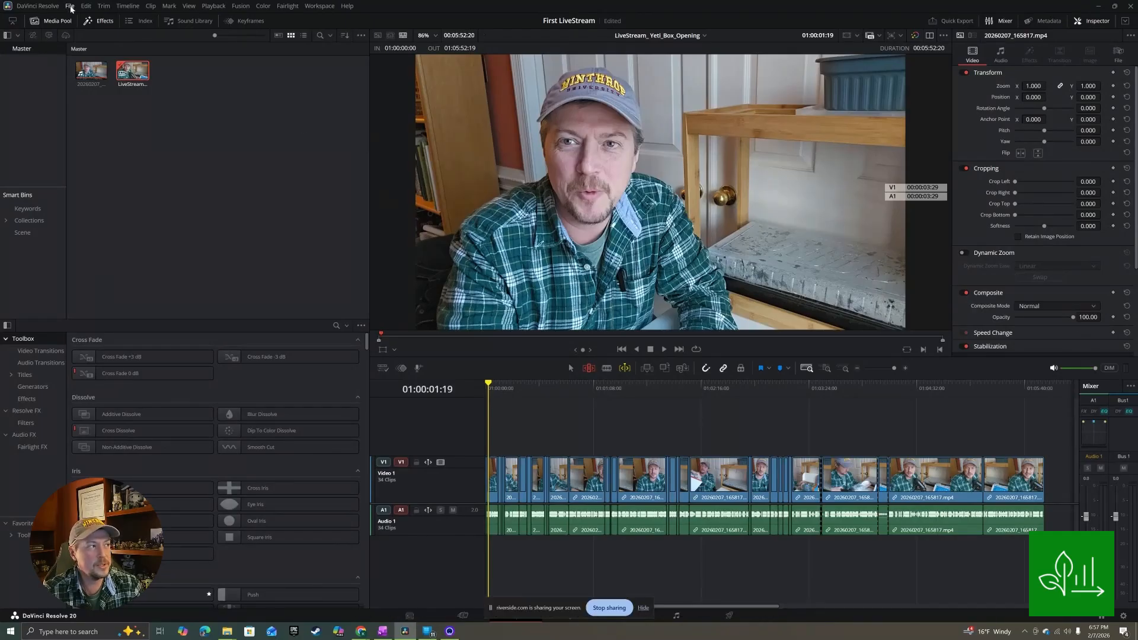
{"action": "left_click", "coordinate": [70, 6]}
{"action": "left_click", "coordinate": [90, 82]}
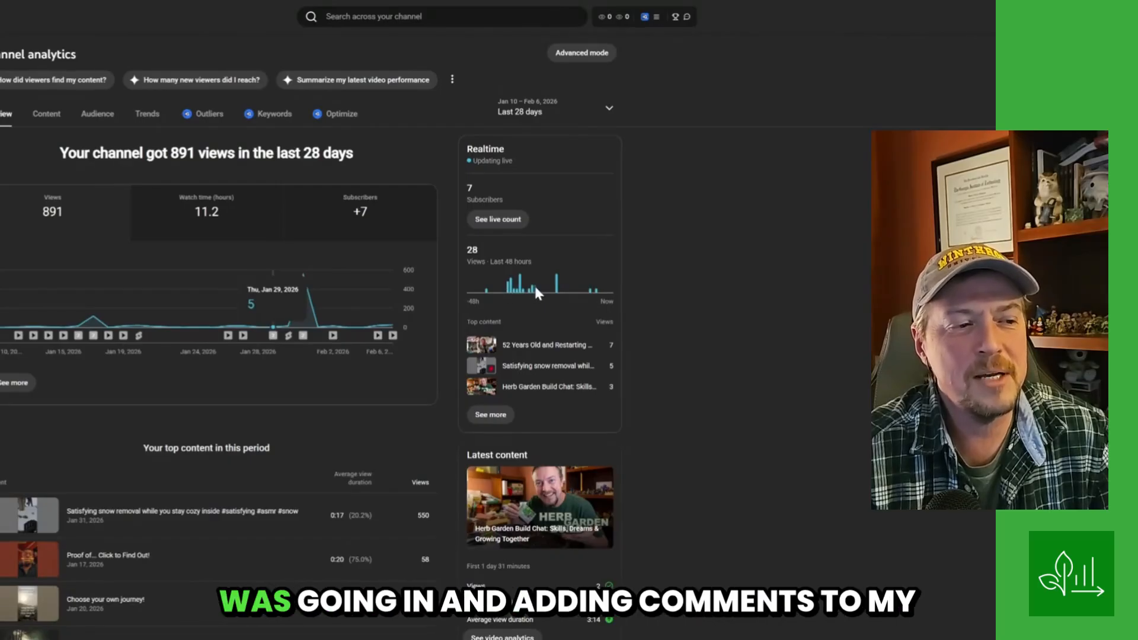
{"action": "mouse_move", "coordinate": [521, 288]}
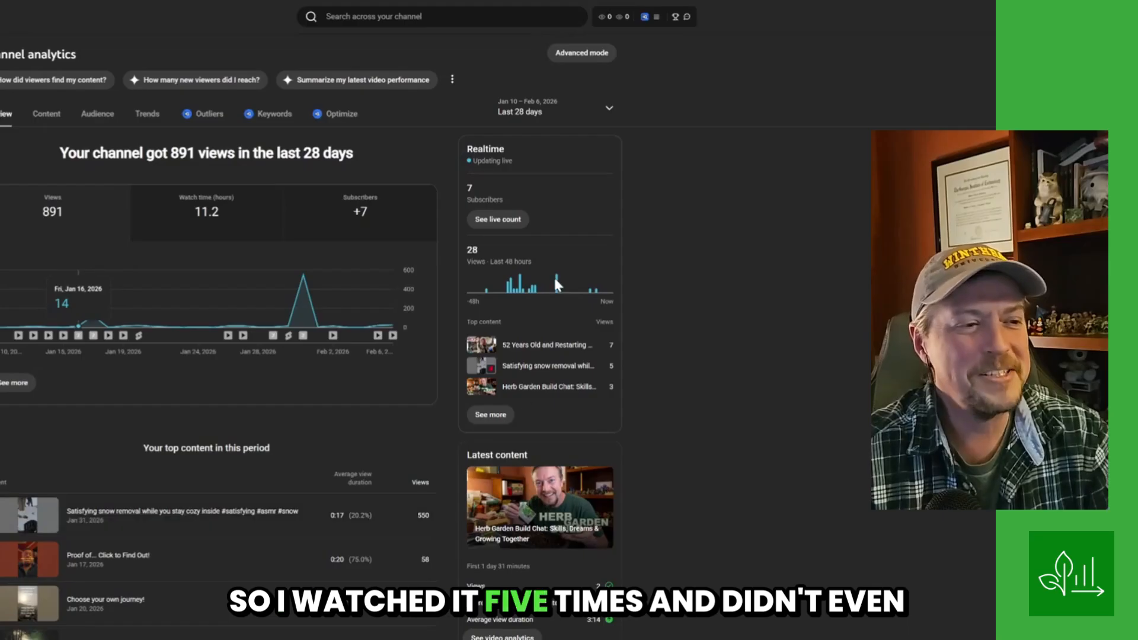
{"action": "mouse_move", "coordinate": [556, 279]}
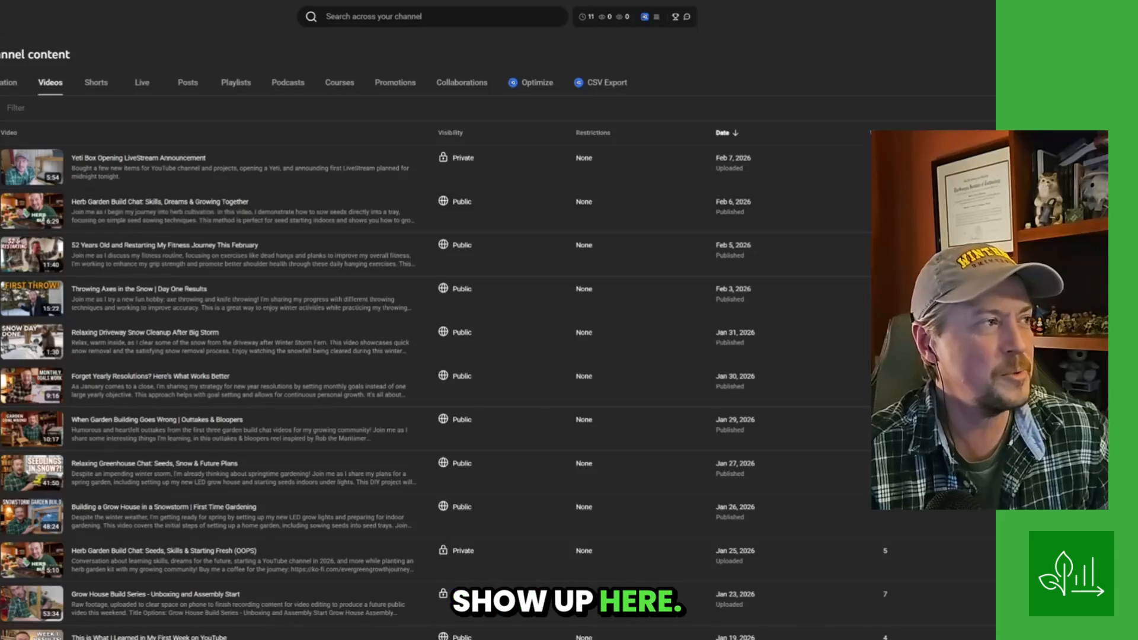
Refresh the channel's video list in YouTube Studio and open the details of the Yeti Box Opening LiveStream Announcement video for editing.
{"action": "key", "text": "F5"}
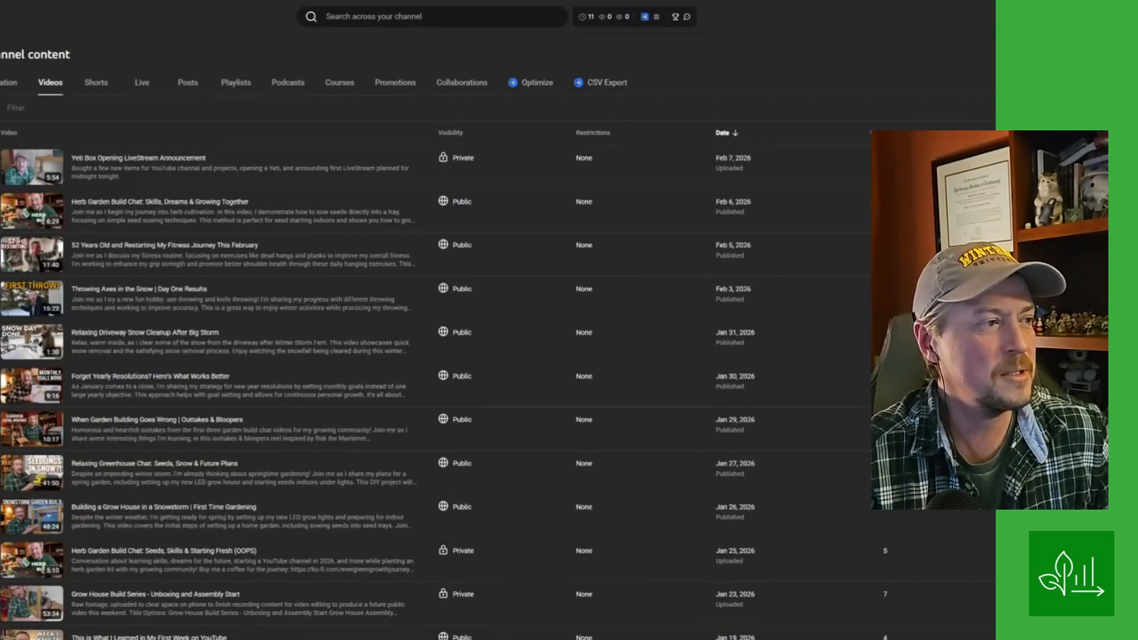
{"action": "mouse_move", "coordinate": [115, 169]}
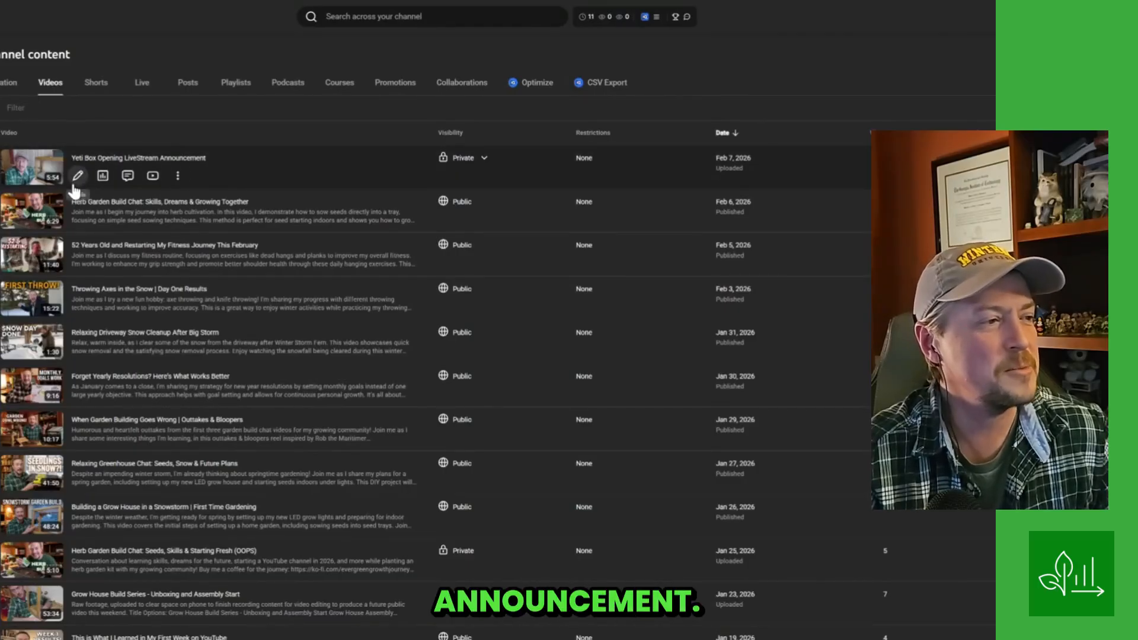
{"action": "left_click", "coordinate": [78, 176]}
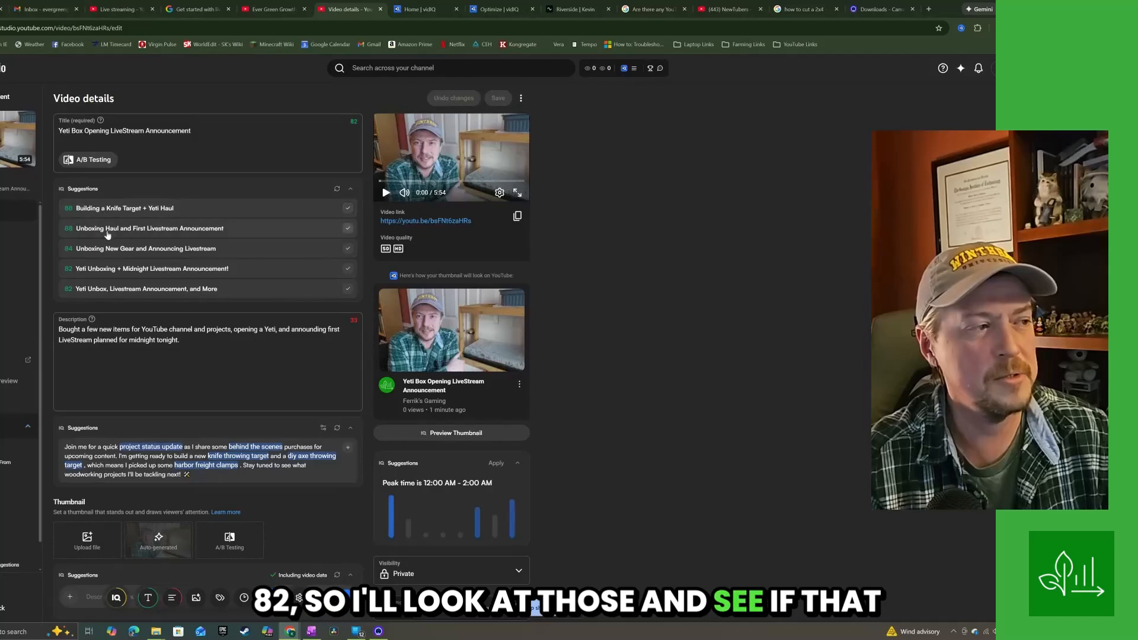
Replace the video title with the suggestion "Unboxing Haul and First Livestream Announcement" and save the change.
{"action": "left_click", "coordinate": [186, 230]}
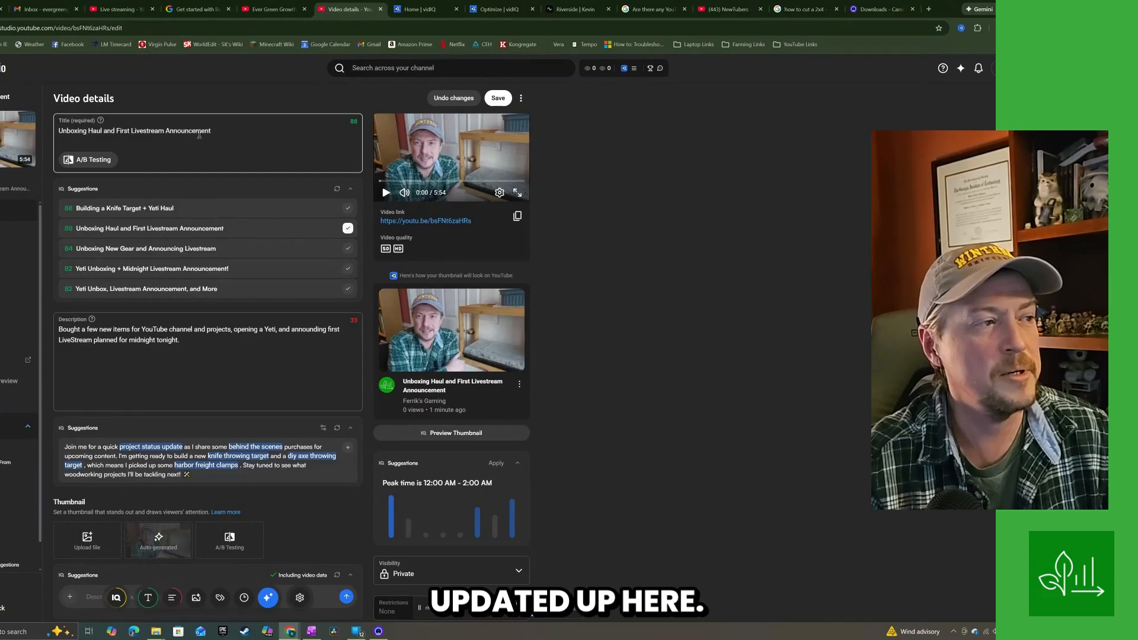
{"action": "left_click", "coordinate": [499, 99]}
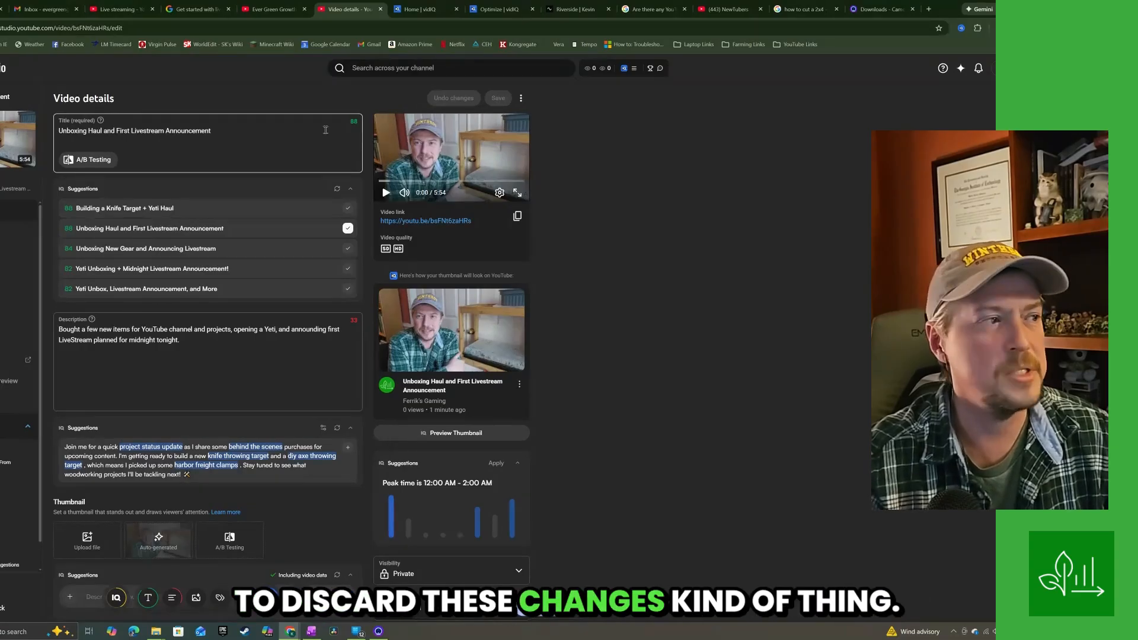
Regenerate the title suggestions, apply "Haul and Unboxing: Blue Yeti Setup for First Livestream" as the title, and save it.
{"action": "left_click", "coordinate": [338, 191]}
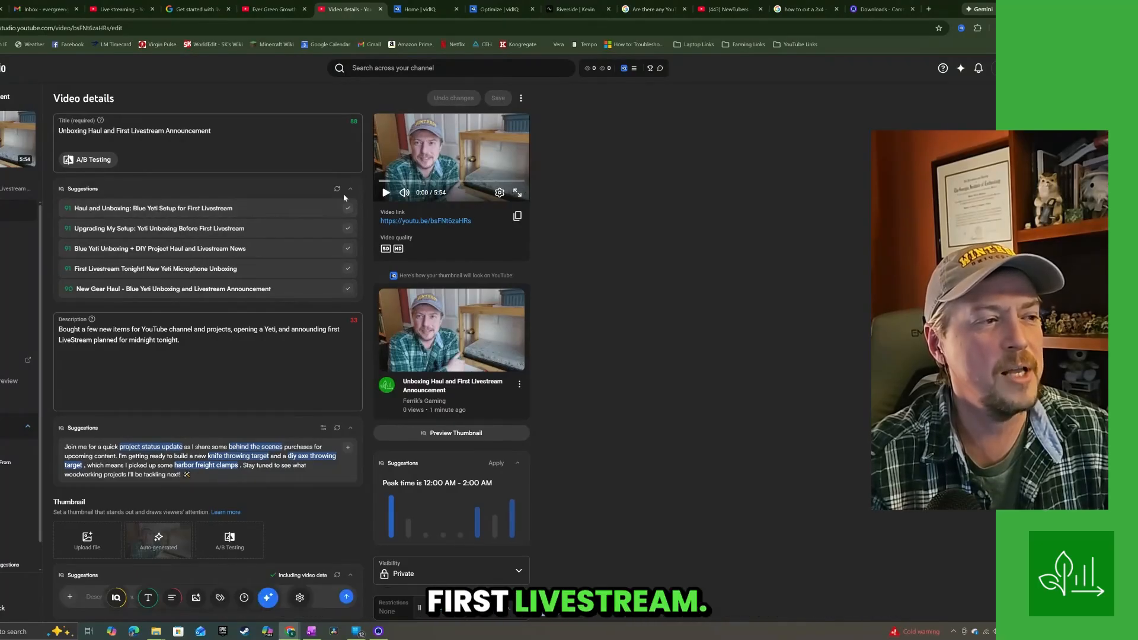
{"action": "left_click", "coordinate": [348, 210]}
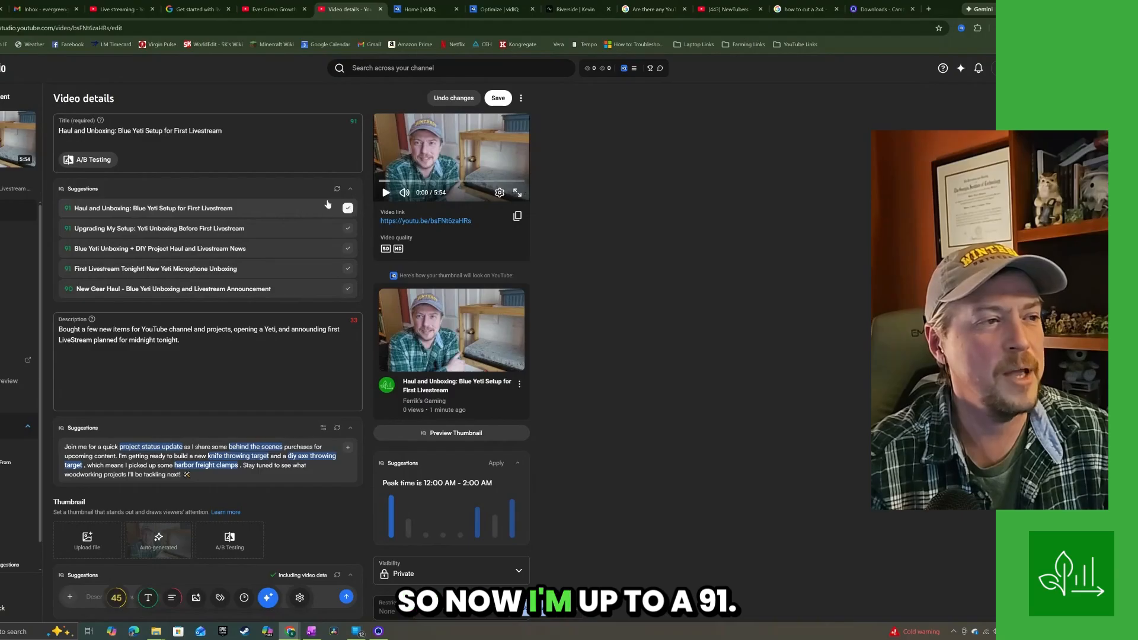
{"action": "left_click", "coordinate": [498, 98]}
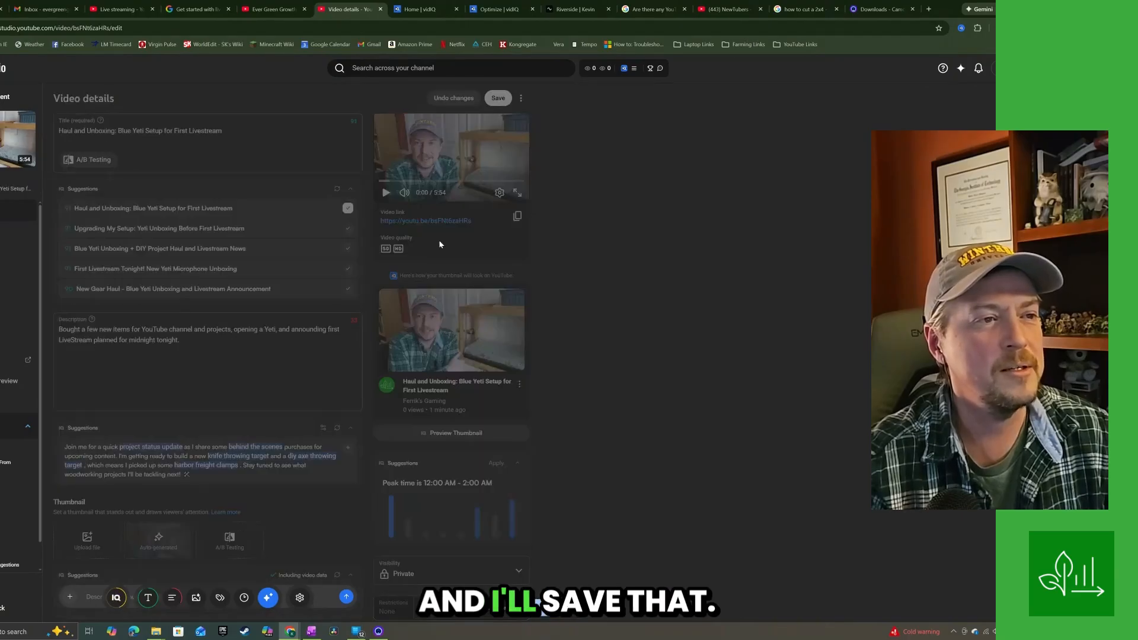
{"action": "left_click", "coordinate": [338, 190]}
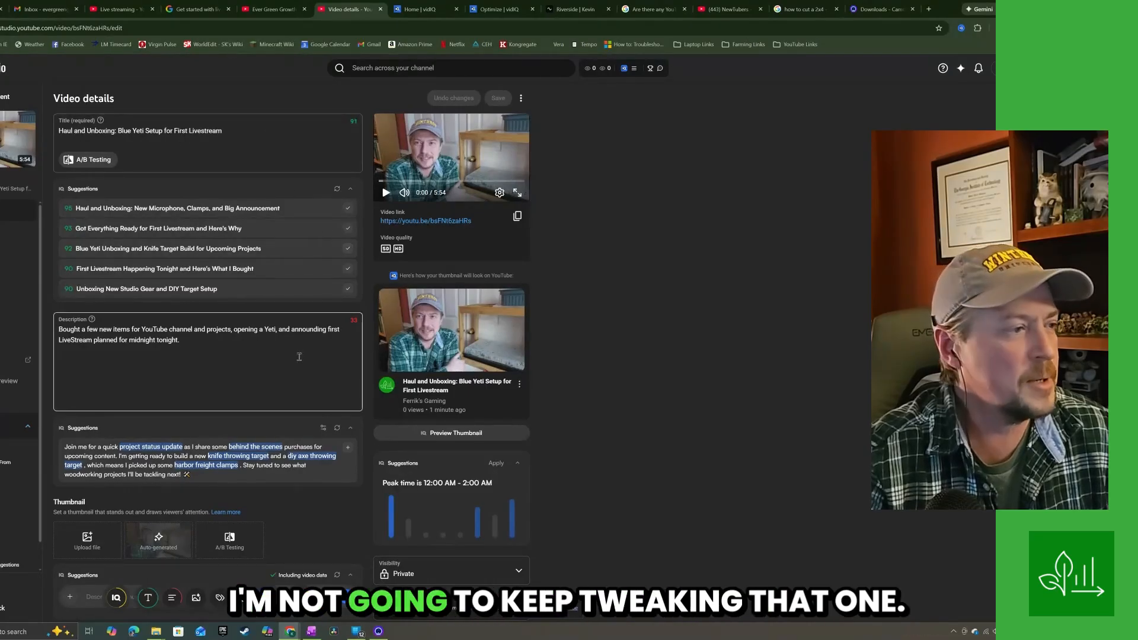
Add the suggested description beginning "Join me for a quick project status update" and delete the original placeholder text above it.
{"action": "scroll", "coordinate": [239, 366], "scroll_direction": "down", "scroll_amount": 1}
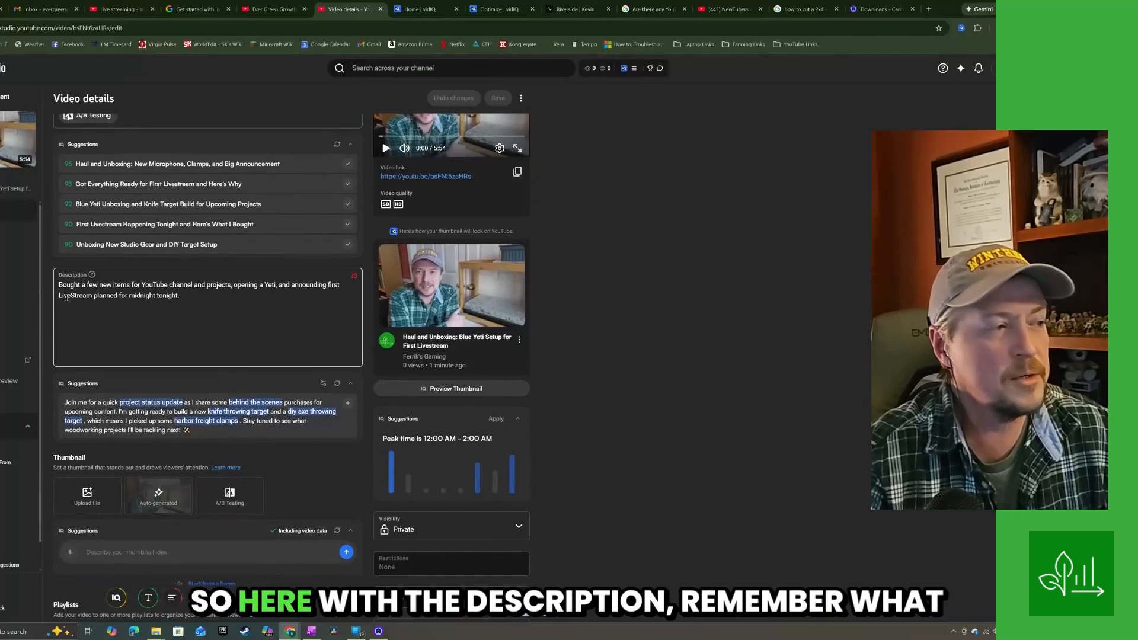
{"action": "scroll", "coordinate": [199, 321], "scroll_direction": "down", "scroll_amount": 1}
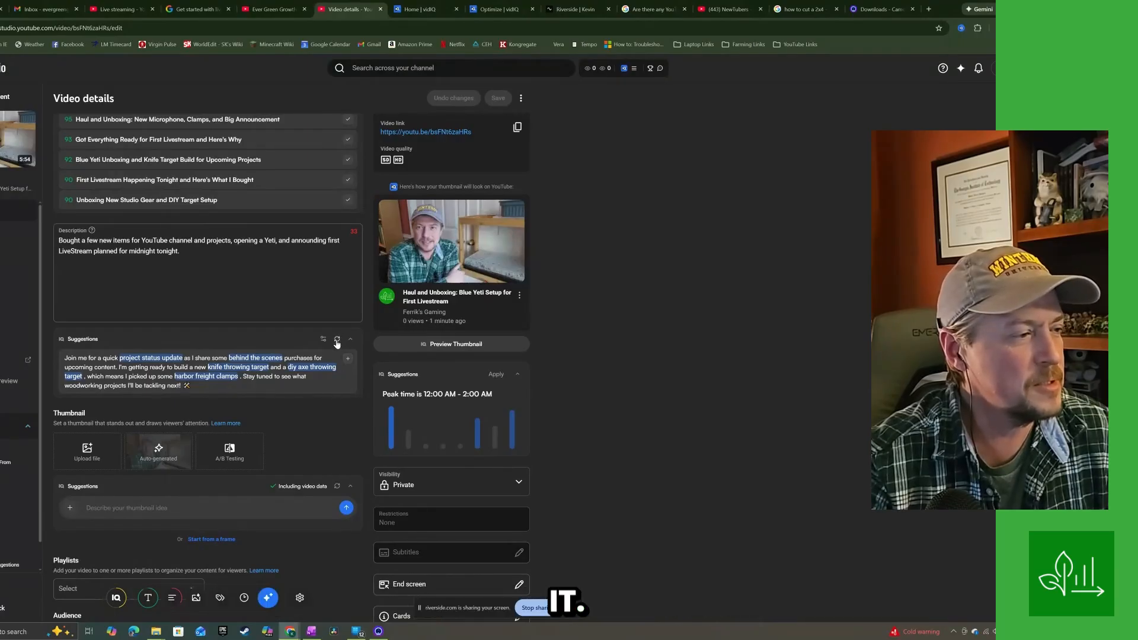
{"action": "left_click", "coordinate": [348, 359]}
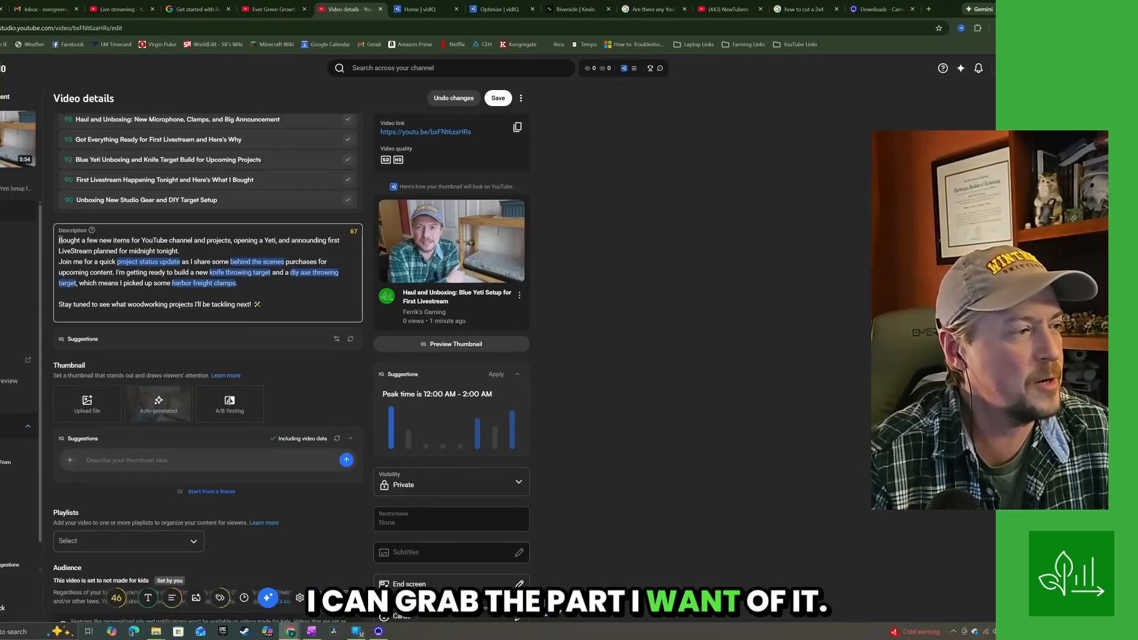
{"action": "left_click_drag", "start_coordinate": [59, 240], "coordinate": [191, 255]}
{"action": "key", "text": "BackSpace"}
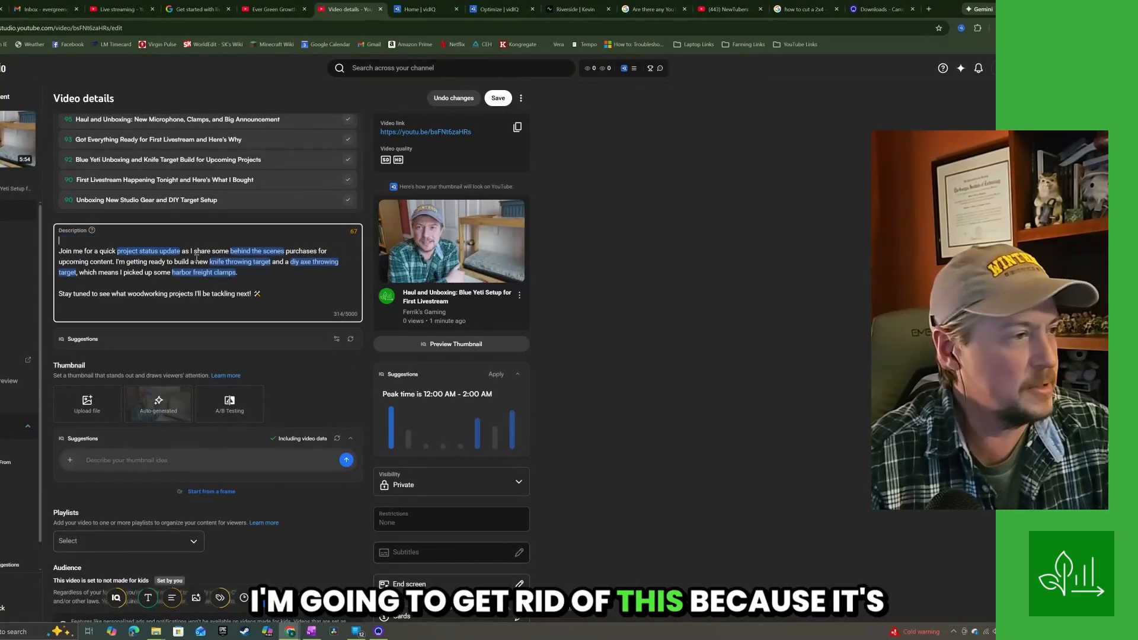
{"action": "key", "text": "Delete"}
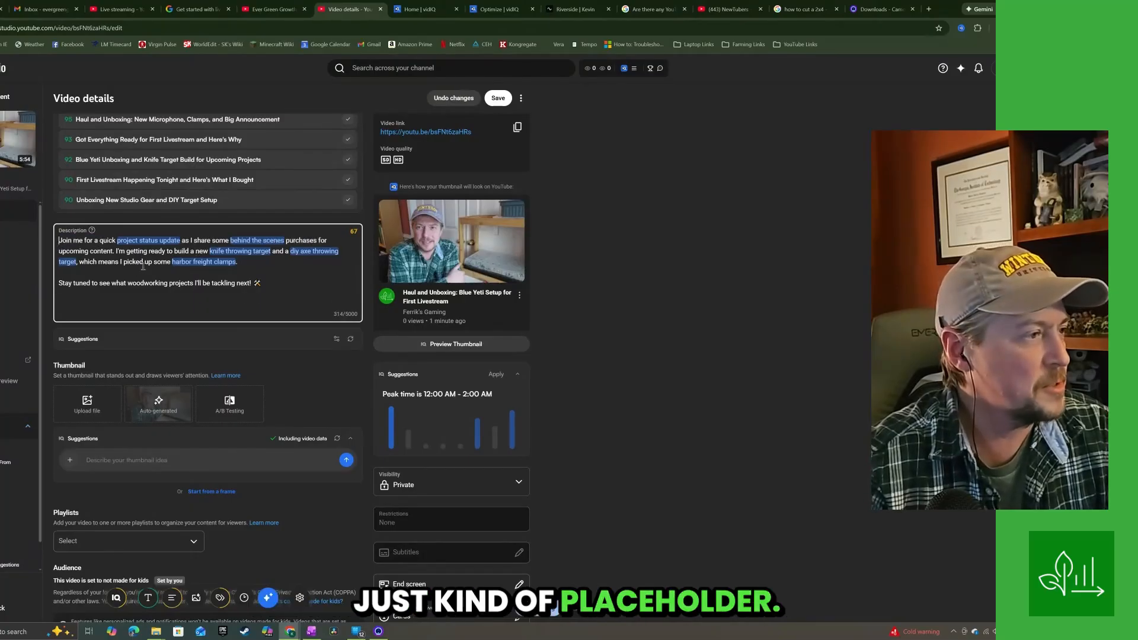
Remove the clause "which means I picked up some harbor freight clamps" from the description, ending the sentence at "target".
{"action": "left_click_drag", "start_coordinate": [59, 261], "coordinate": [235, 261]}
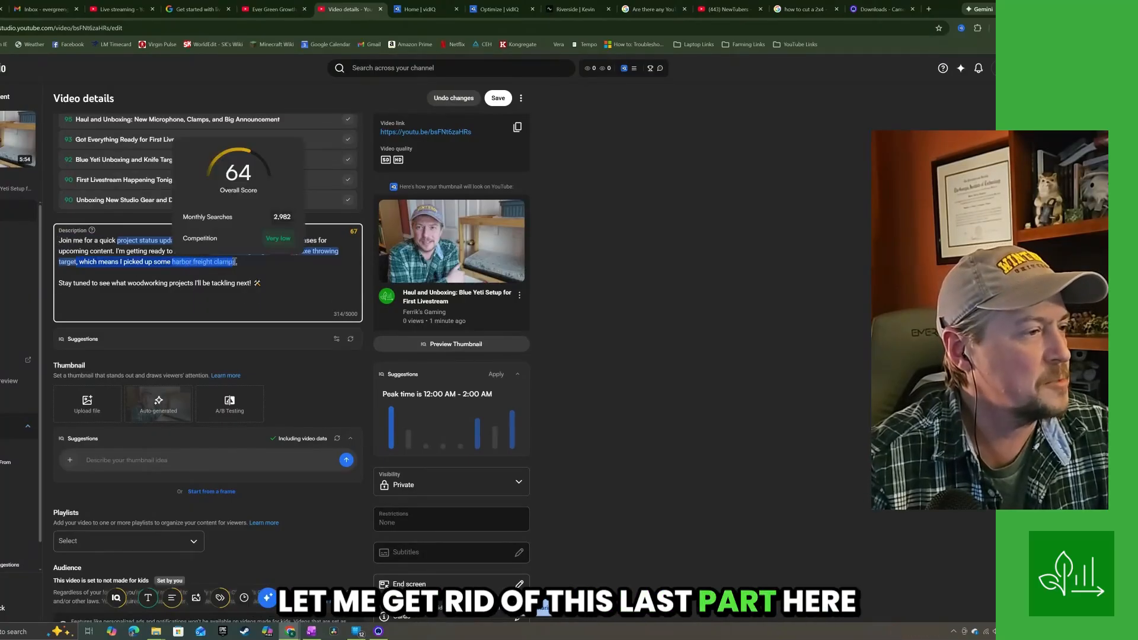
{"action": "type", "text": "s"}
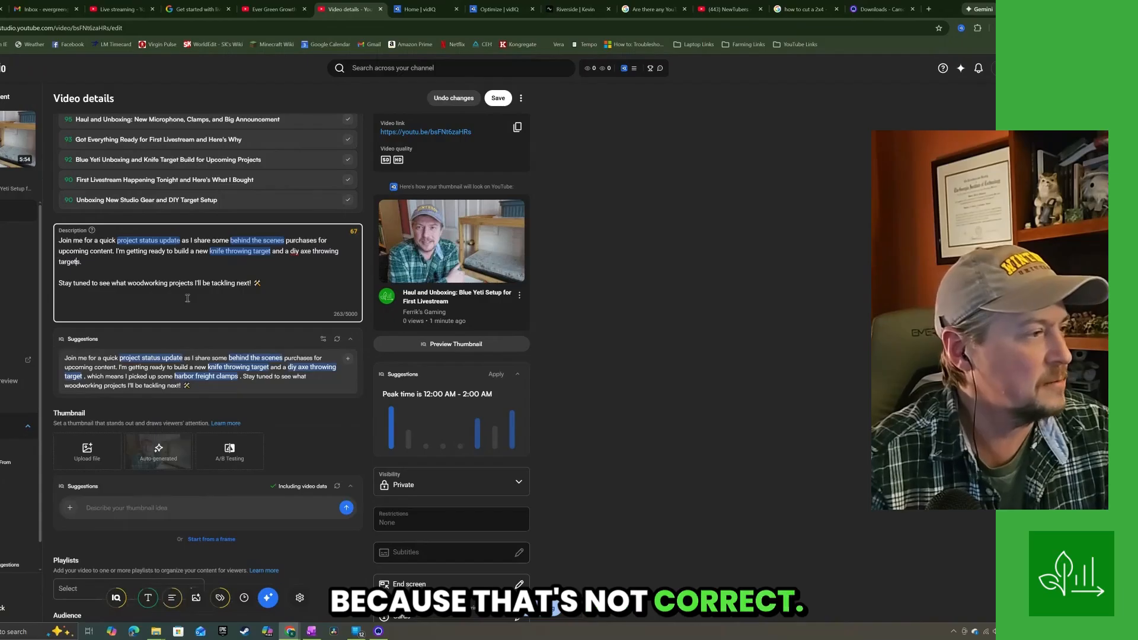
{"action": "key", "text": "BackSpace"}
Delete the sentence "Stay tuned to see what woodworking projects I'll be tackling next!" and the blank line before it.
{"action": "left_click", "coordinate": [278, 284]}
{"action": "left_click_drag", "start_coordinate": [82, 286], "coordinate": [190, 282]}
{"action": "left_click_drag", "start_coordinate": [79, 283], "coordinate": [58, 283]}
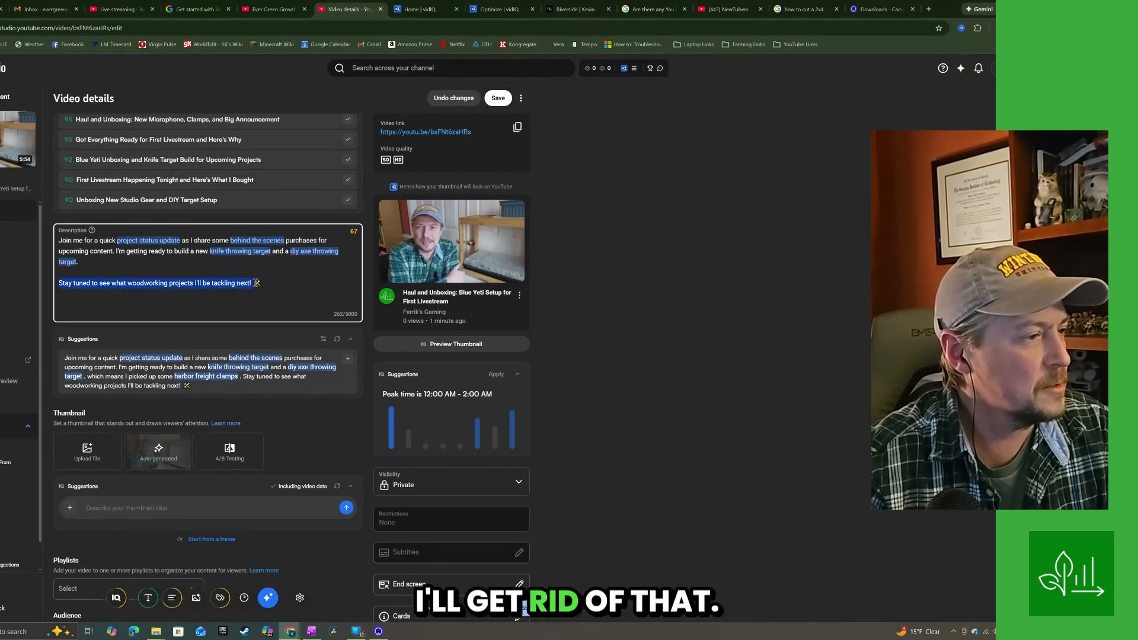
{"action": "key", "text": "BackSpace"}
{"action": "key", "text": "BackSpace"}
{"action": "key", "text": "BackSpace"}
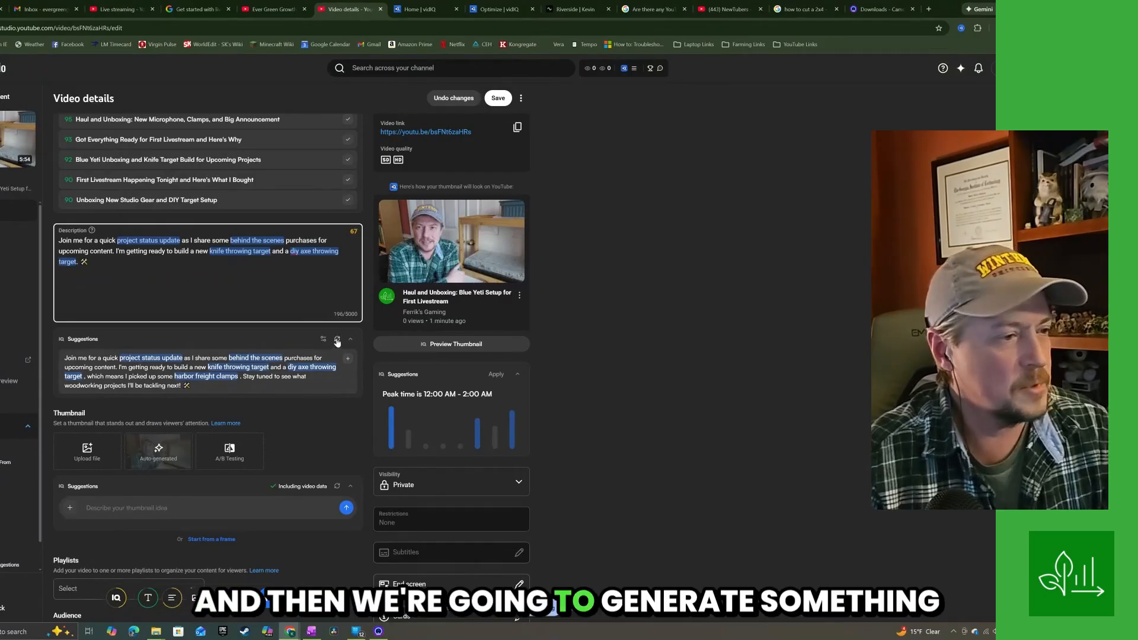
Generate a new description suggestion and append its text below the existing description.
{"action": "left_click", "coordinate": [338, 340]}
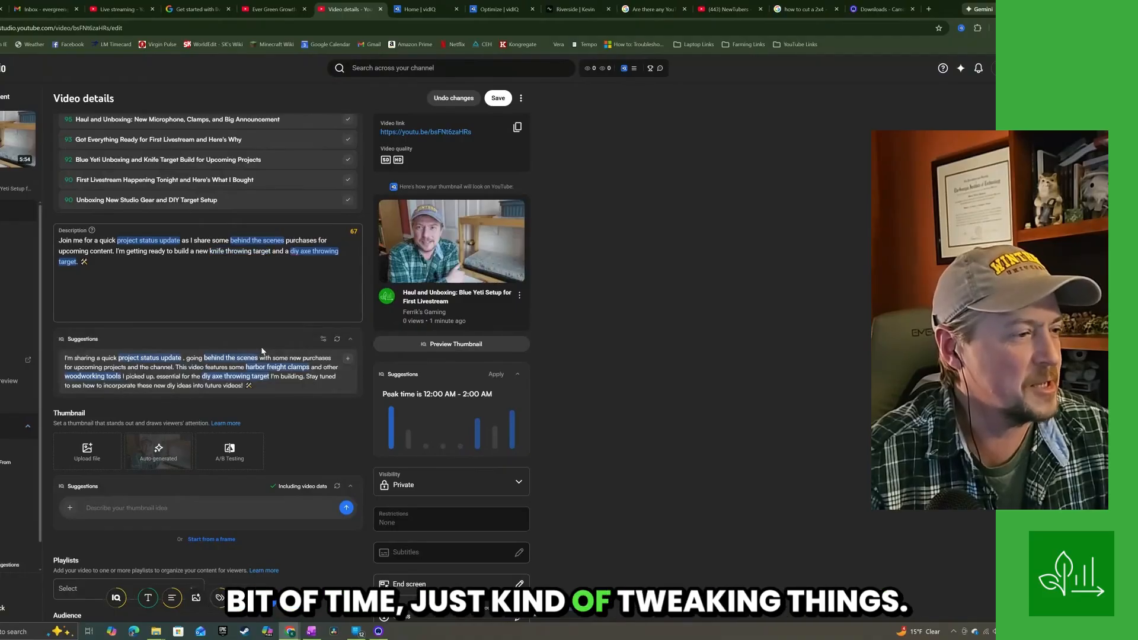
{"action": "scroll", "coordinate": [261, 351], "scroll_direction": "down", "scroll_amount": 1}
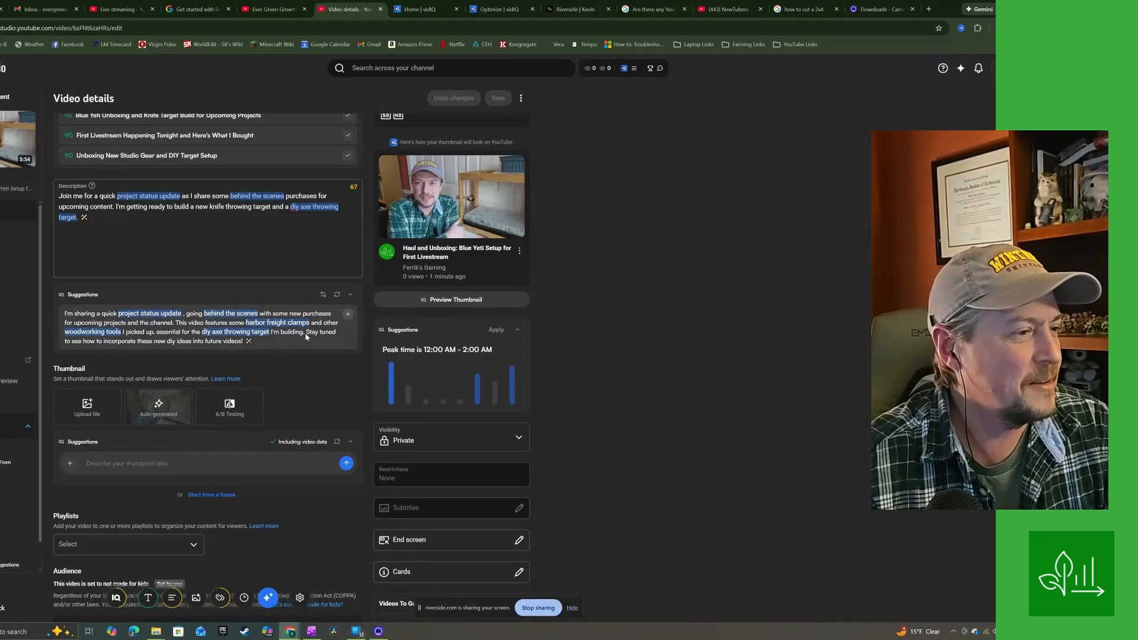
{"action": "left_click", "coordinate": [307, 332]}
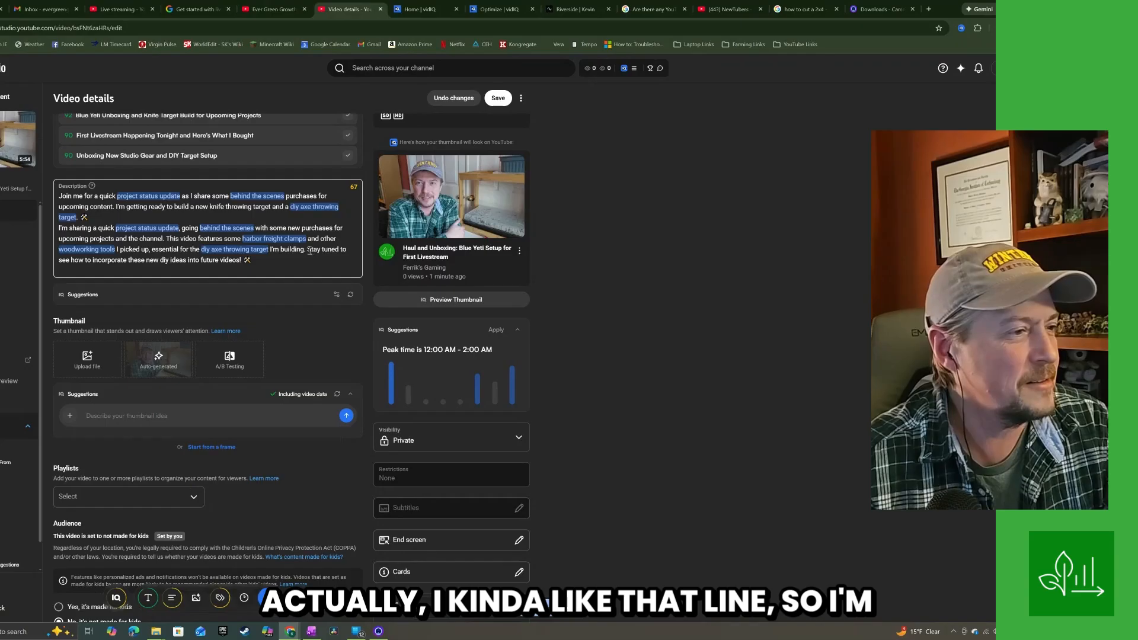
Trim the appended text to "Stay tuned to see how to incorporate these new diy ideas into future videos!" and join it to the first paragraph.
{"action": "left_click_drag", "start_coordinate": [307, 251], "coordinate": [59, 229]}
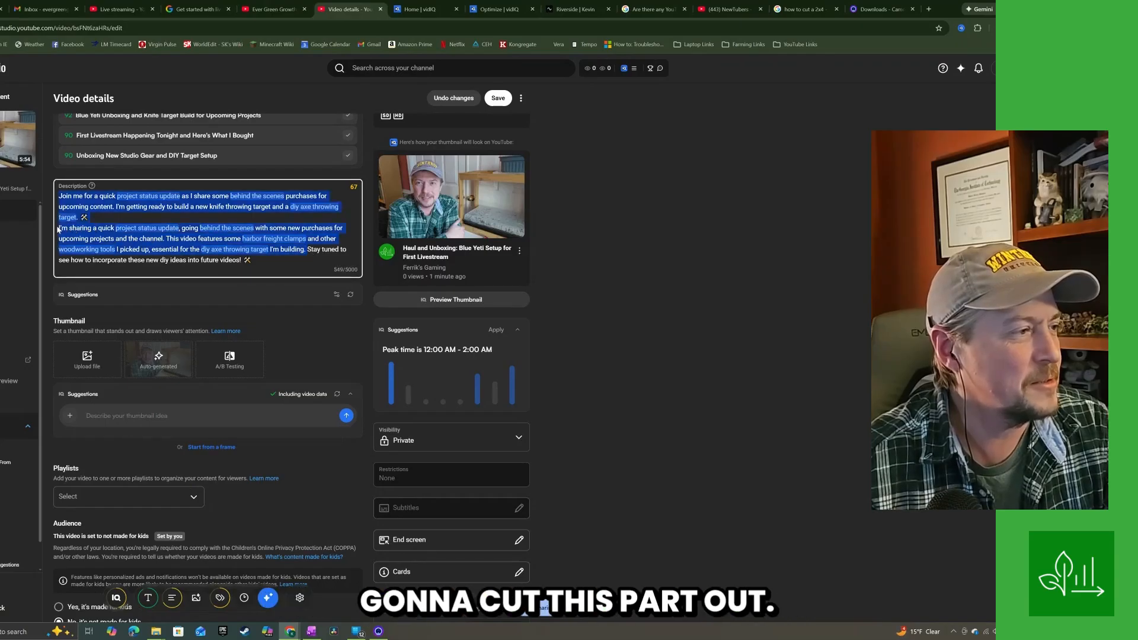
{"action": "key", "text": "BackSpace"}
{"action": "key", "text": "BackSpace"}
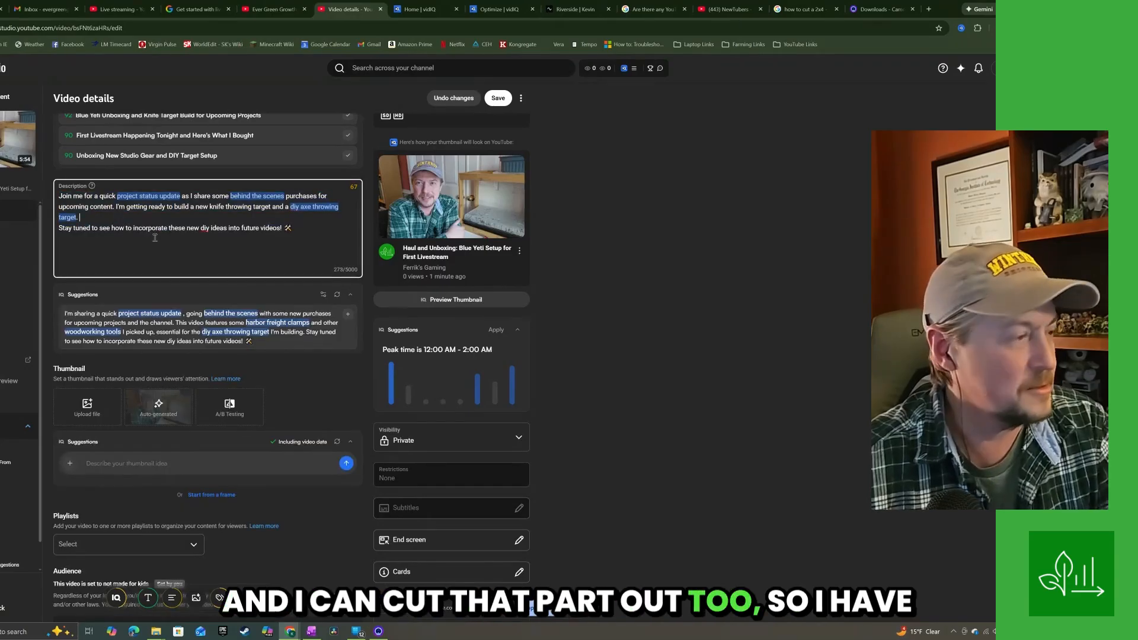
{"action": "key", "text": "Delete"}
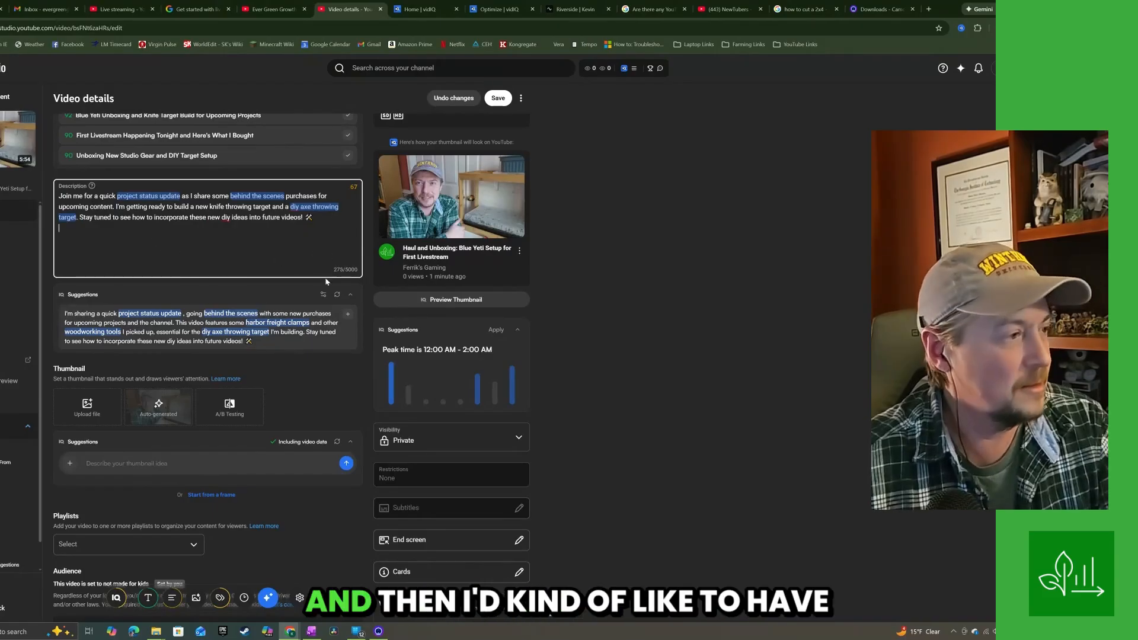
Generate three more description suggestions, check the scores of their highlighted keywords, and save the video details.
{"action": "left_click", "coordinate": [337, 295]}
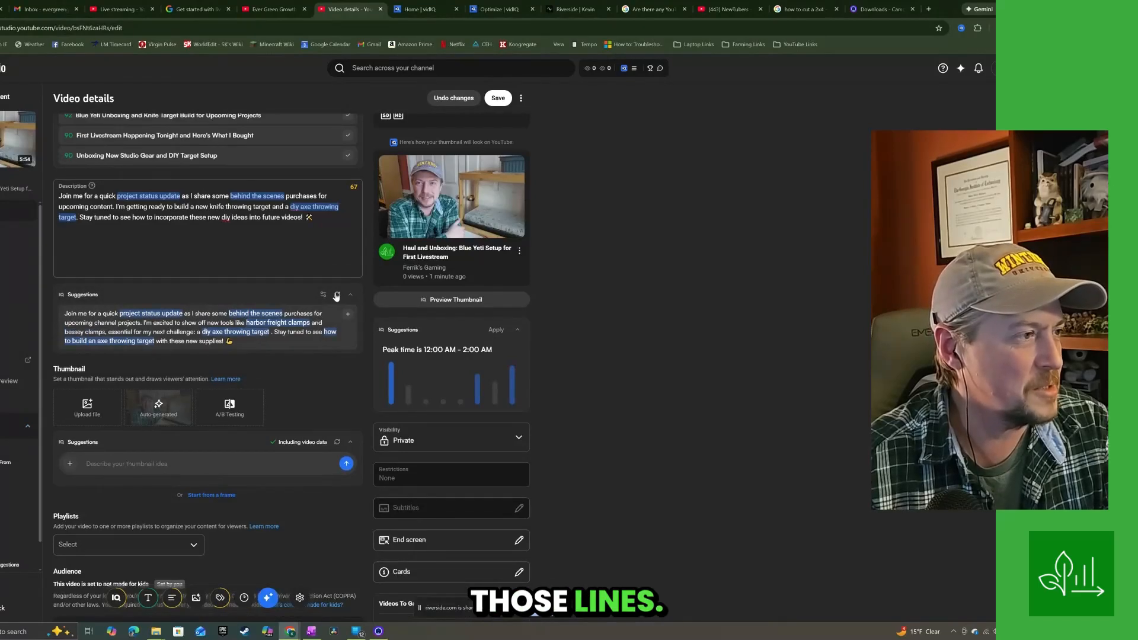
{"action": "left_click", "coordinate": [336, 296]}
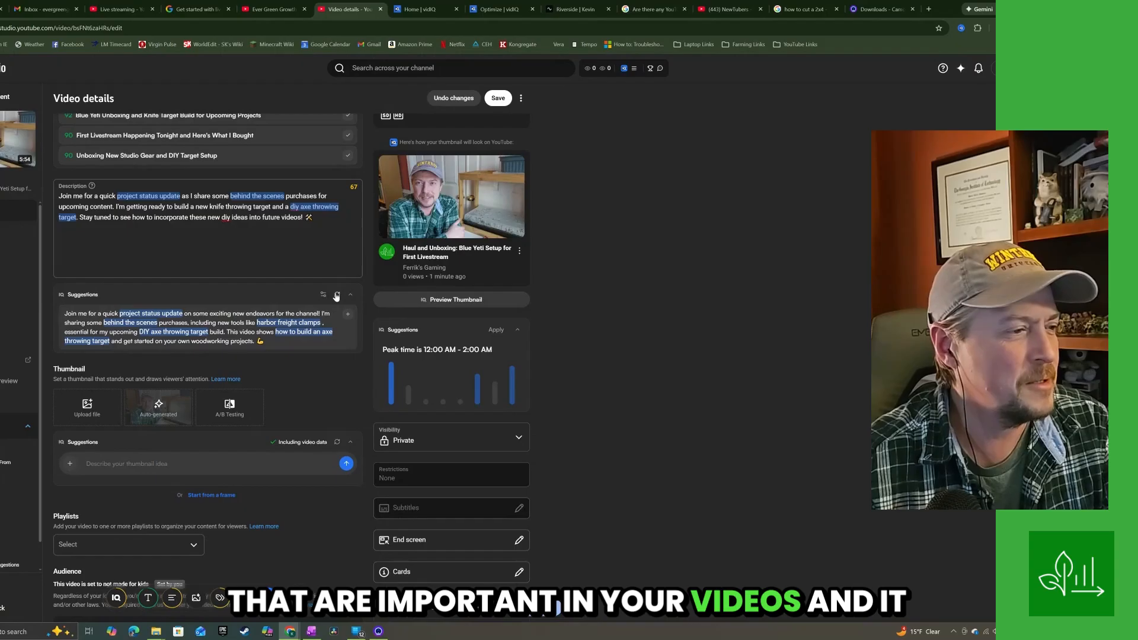
{"action": "left_click", "coordinate": [336, 296]}
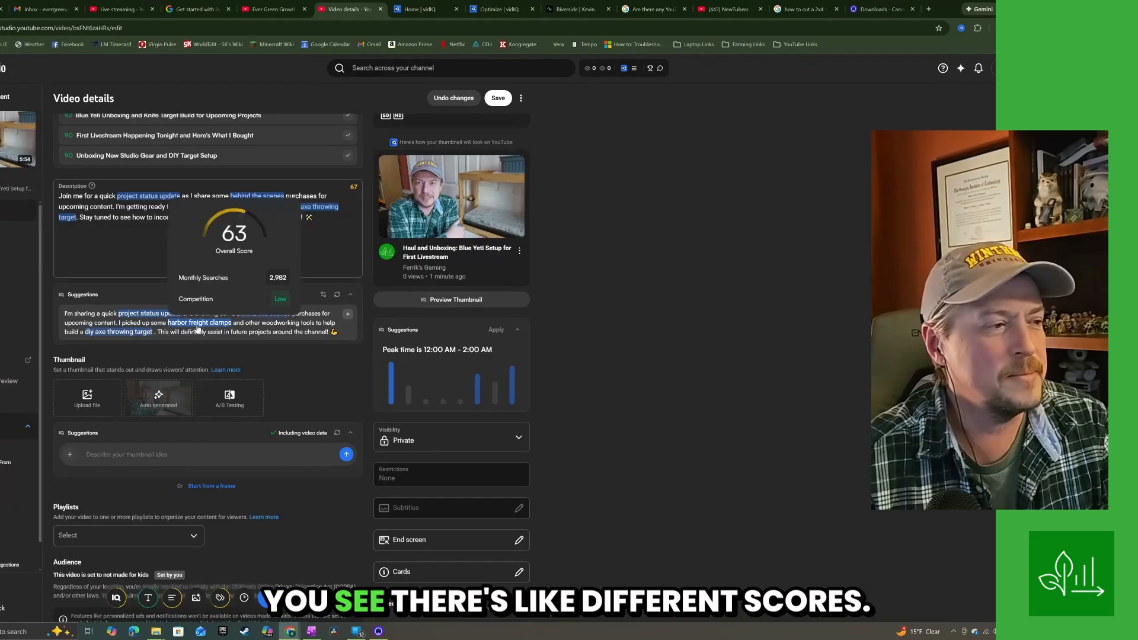
{"action": "mouse_move", "coordinate": [199, 327]}
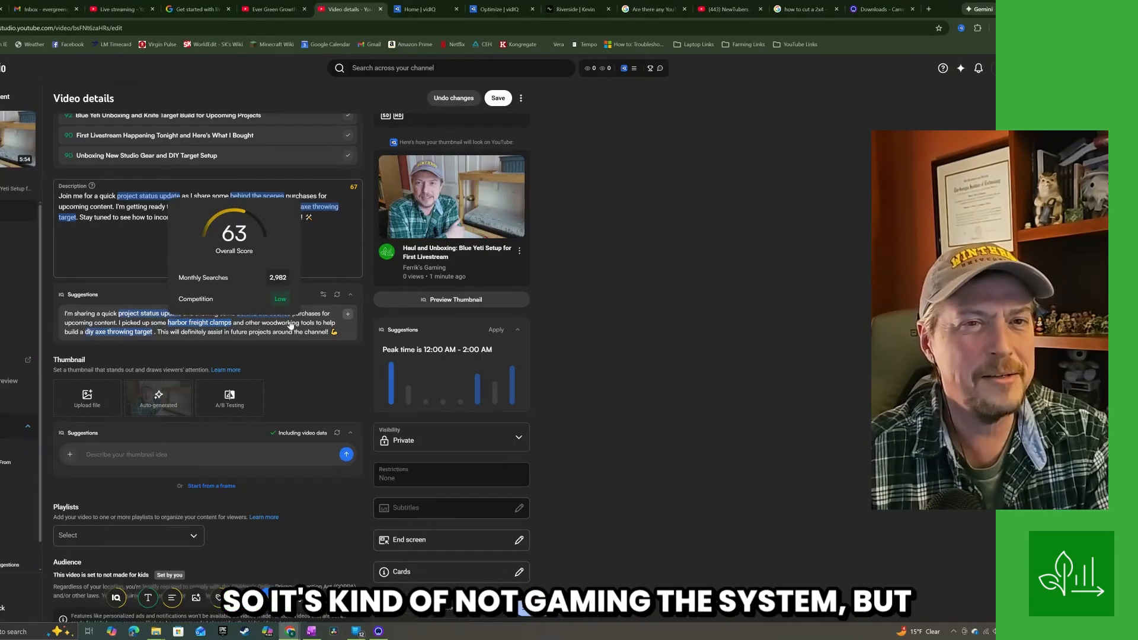
{"action": "left_click", "coordinate": [498, 98]}
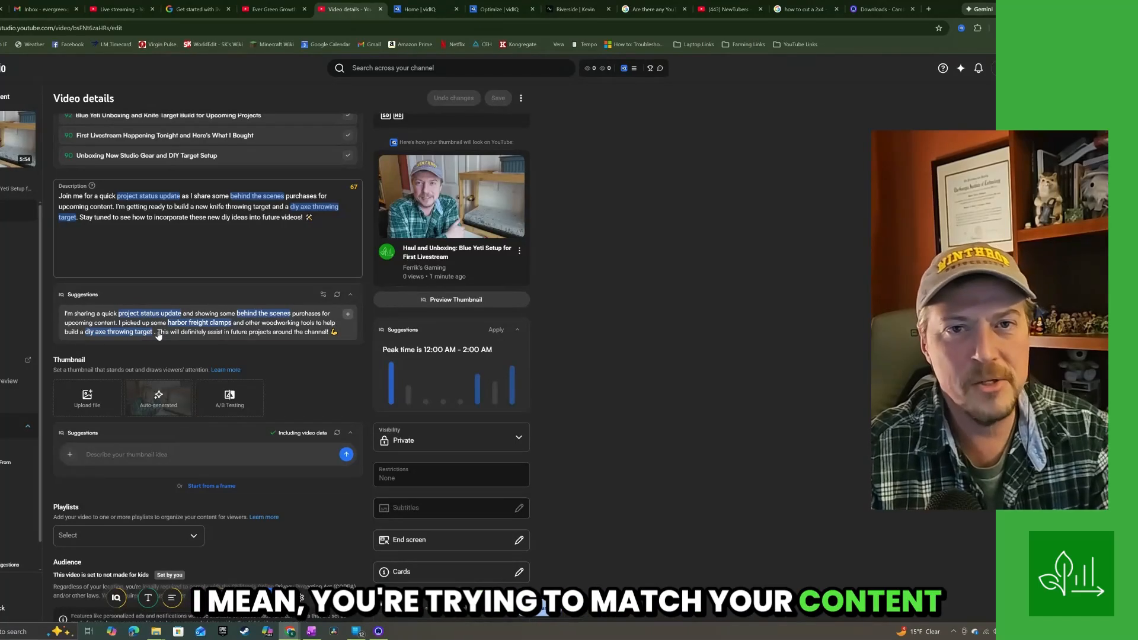
{"action": "mouse_move", "coordinate": [152, 335]}
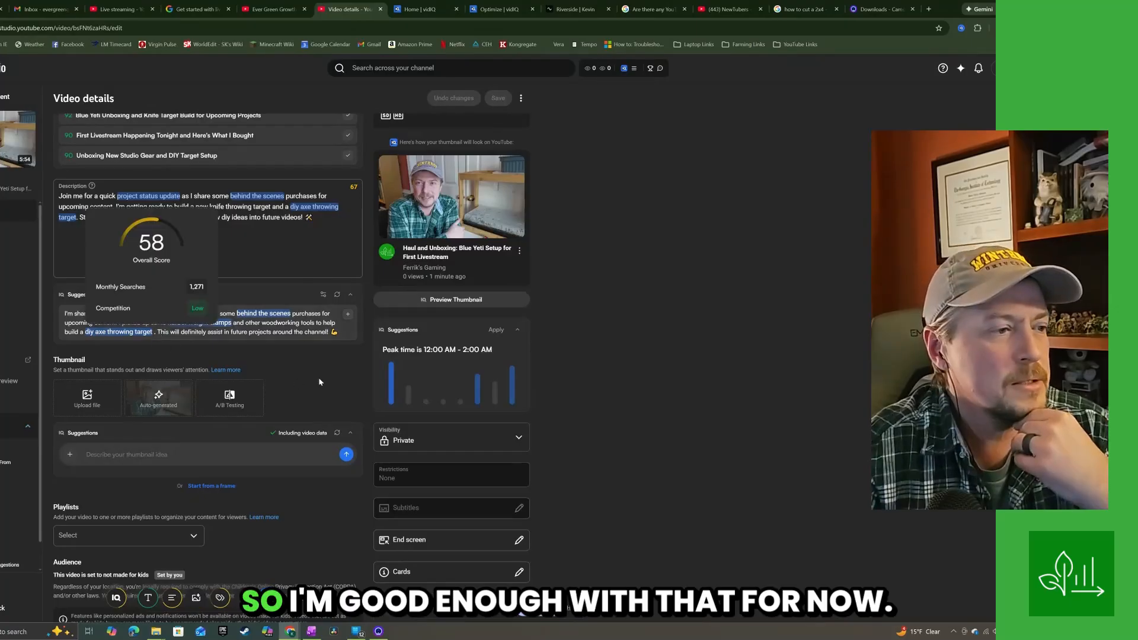
Add the video to the playlist "Starting my Ever Green Growth Journey!".
{"action": "scroll", "coordinate": [311, 384], "scroll_direction": "down", "scroll_amount": 1}
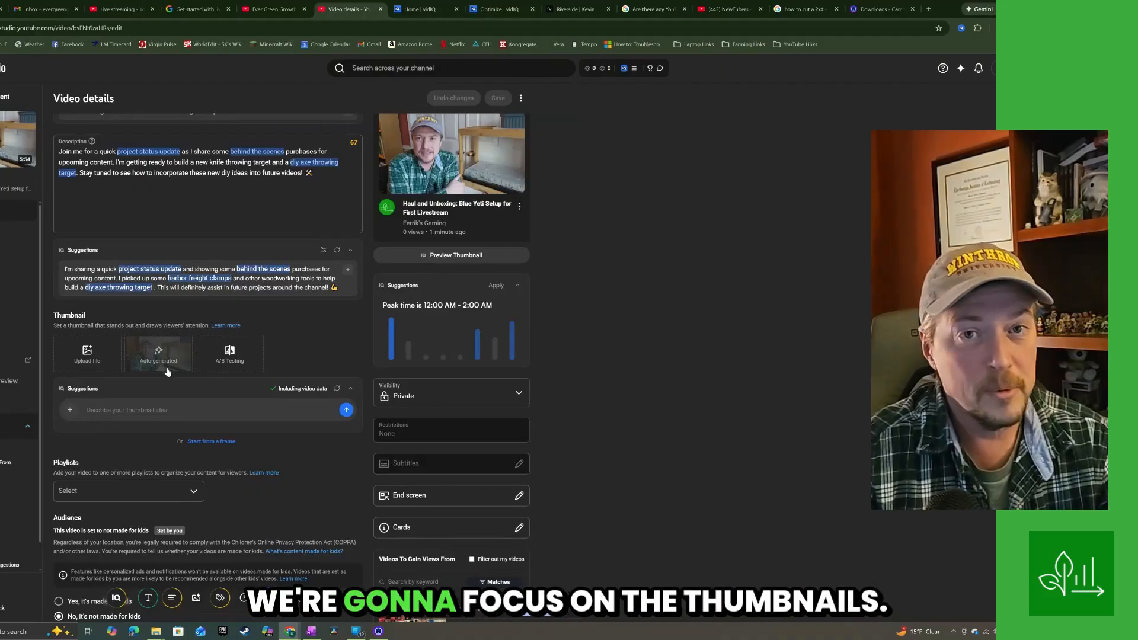
{"action": "scroll", "coordinate": [231, 372], "scroll_direction": "down", "scroll_amount": 1}
{"action": "scroll", "coordinate": [231, 372], "scroll_direction": "down", "scroll_amount": 2}
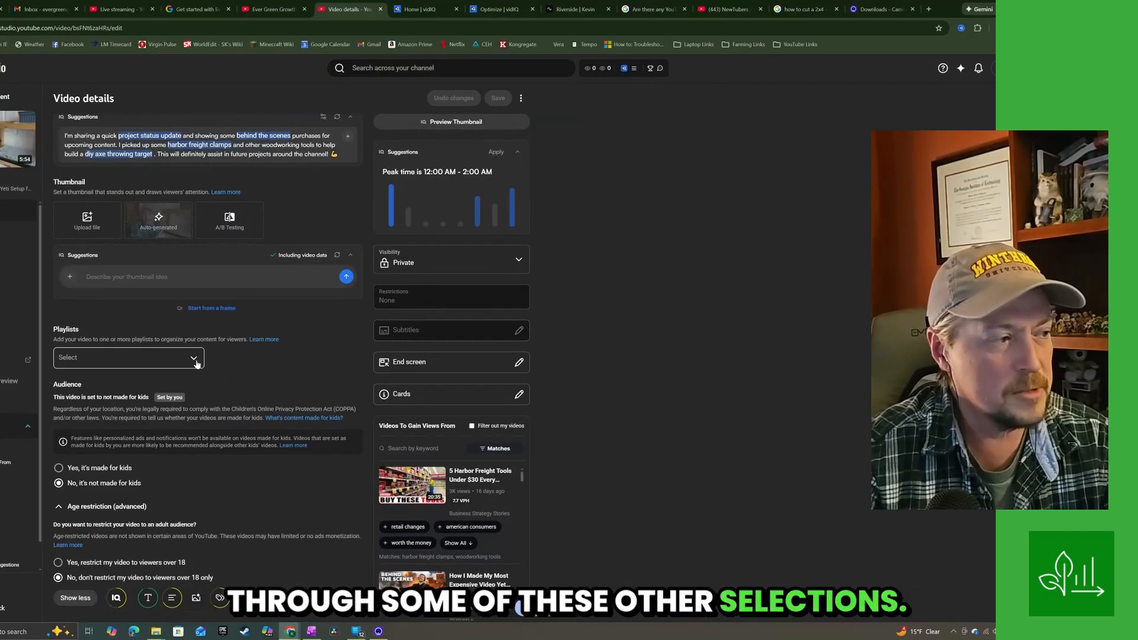
{"action": "left_click", "coordinate": [196, 359]}
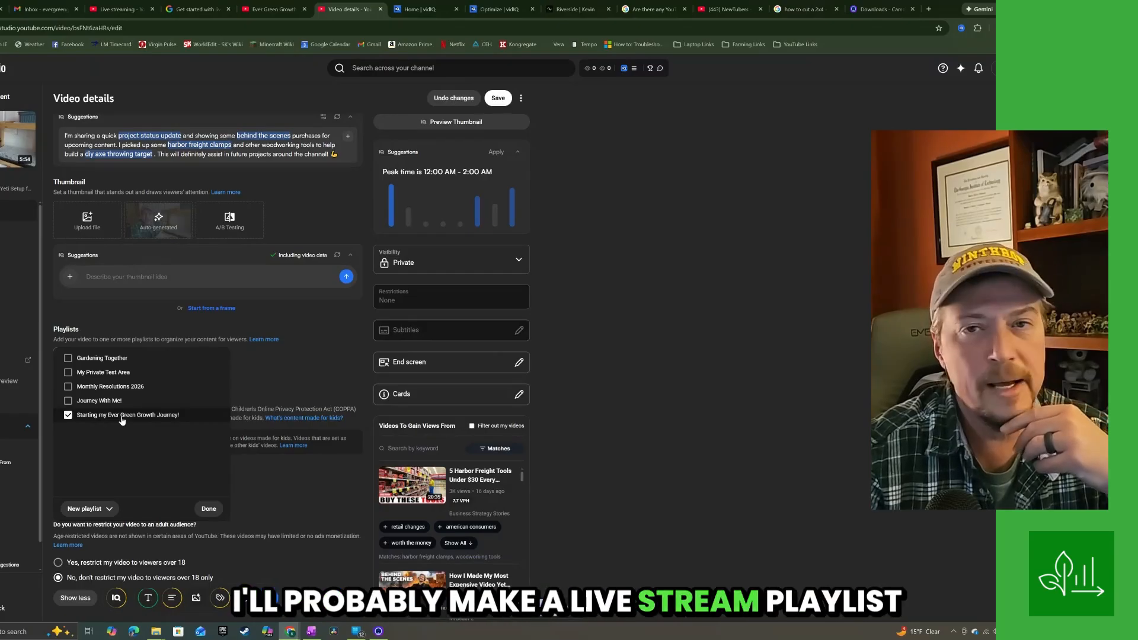
{"action": "left_click", "coordinate": [97, 511]}
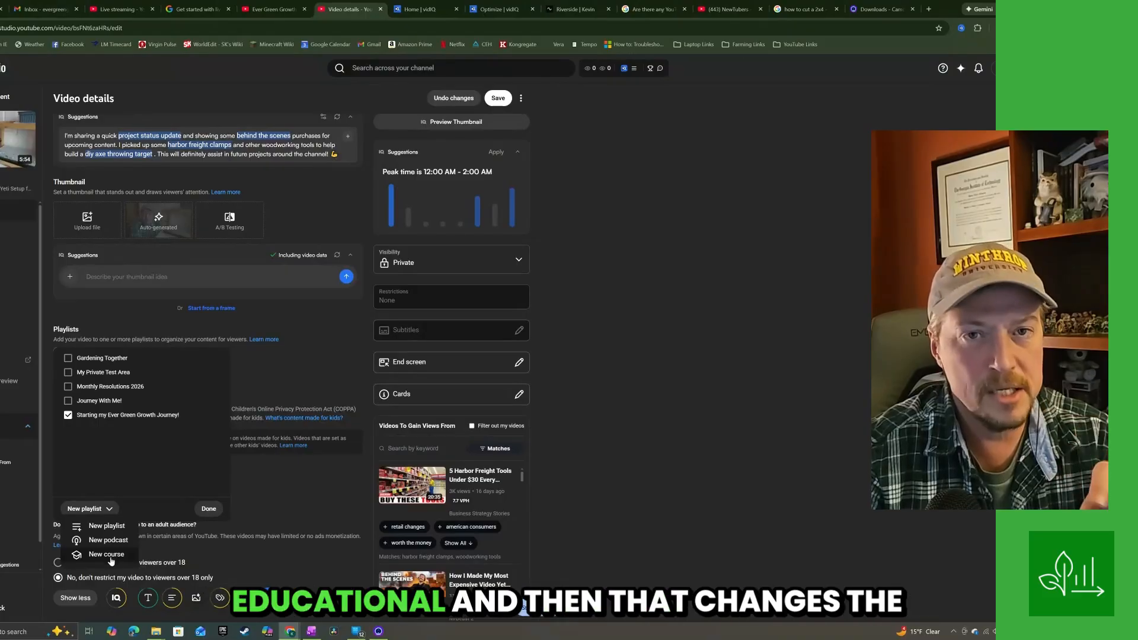
{"action": "left_click", "coordinate": [156, 510]}
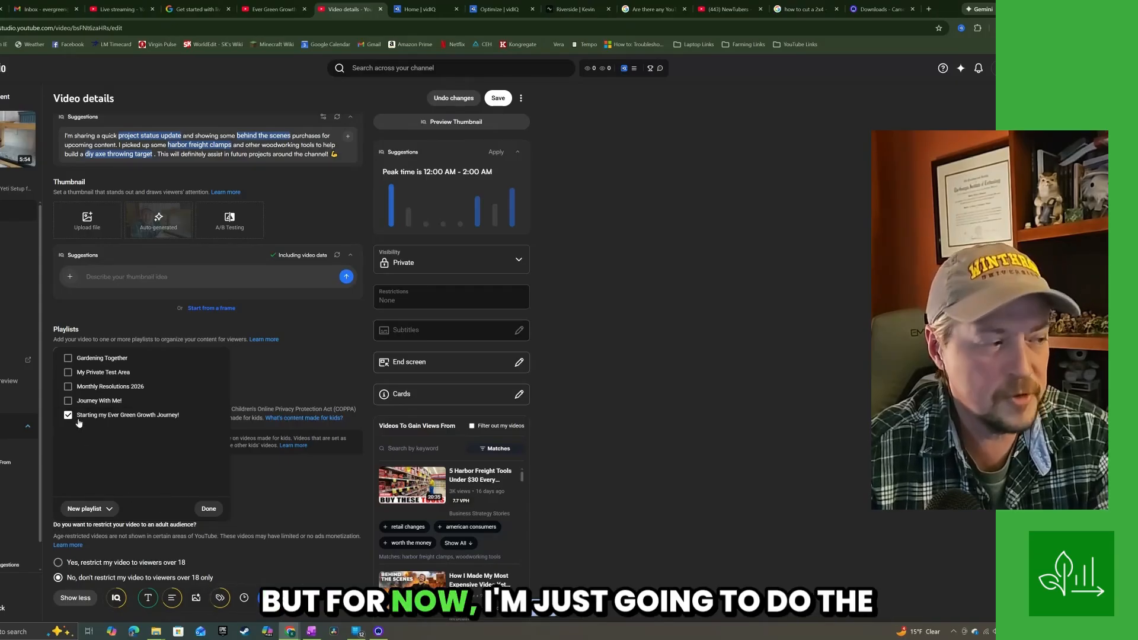
{"action": "left_click", "coordinate": [210, 509]}
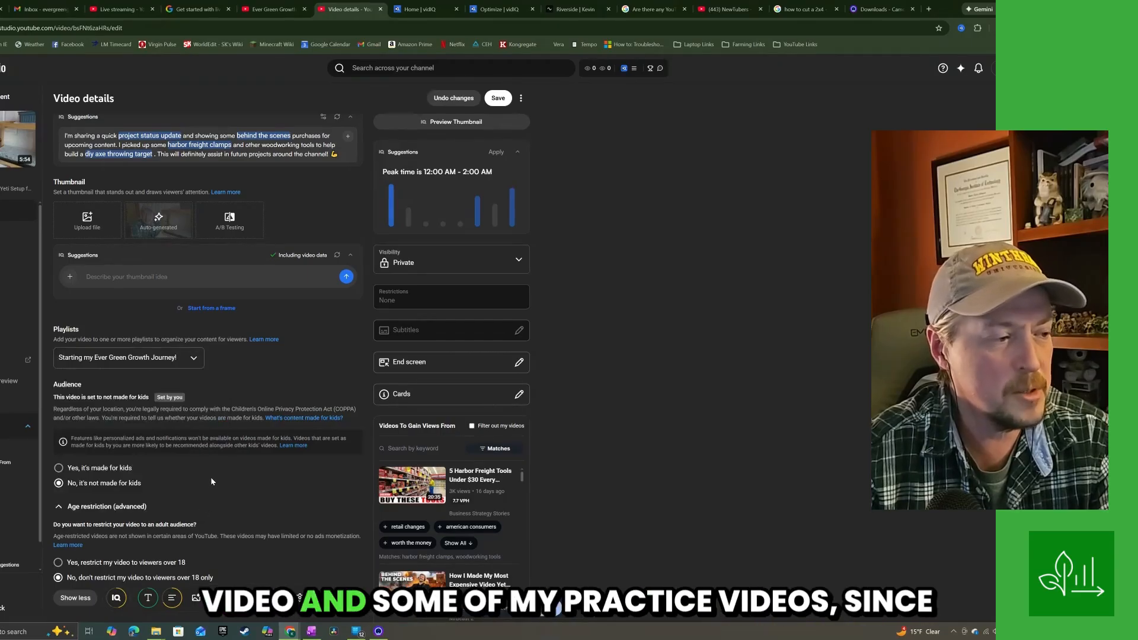
Answer No to the altered content question and save the video details.
{"action": "scroll", "coordinate": [212, 481], "scroll_direction": "down", "scroll_amount": 1}
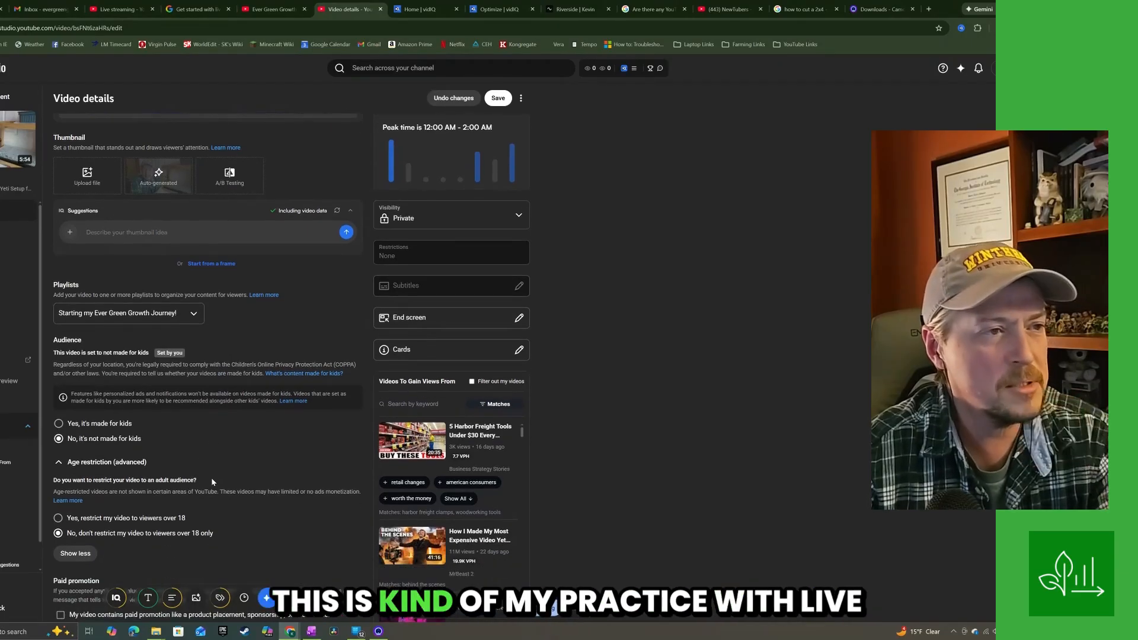
{"action": "scroll", "coordinate": [211, 478], "scroll_direction": "down", "scroll_amount": 1}
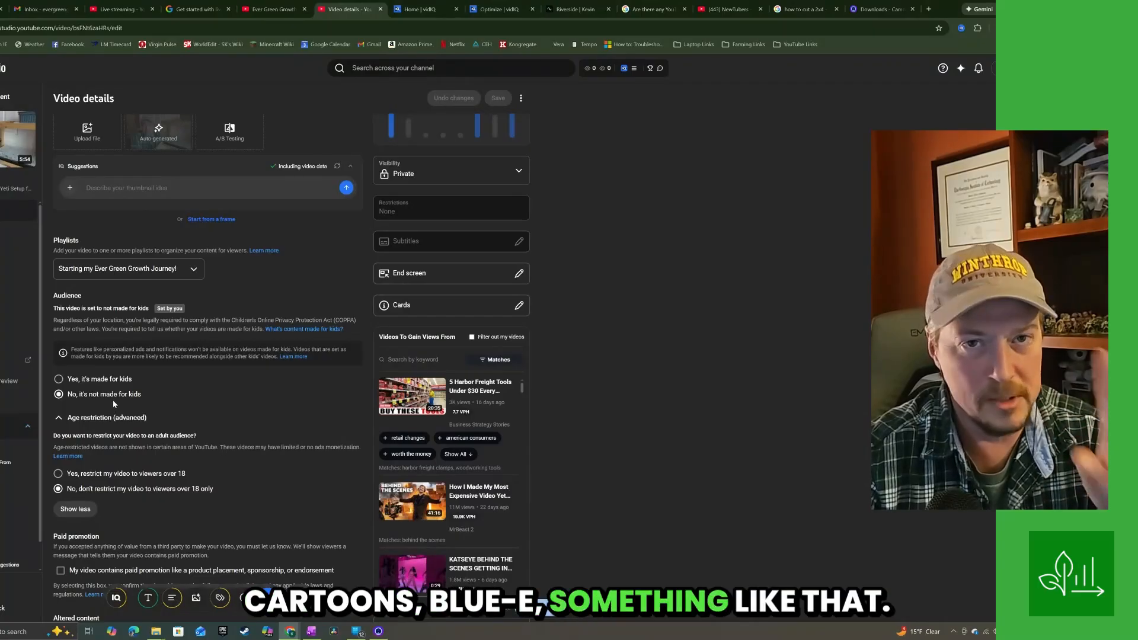
{"action": "scroll", "coordinate": [113, 400], "scroll_direction": "down", "scroll_amount": 1}
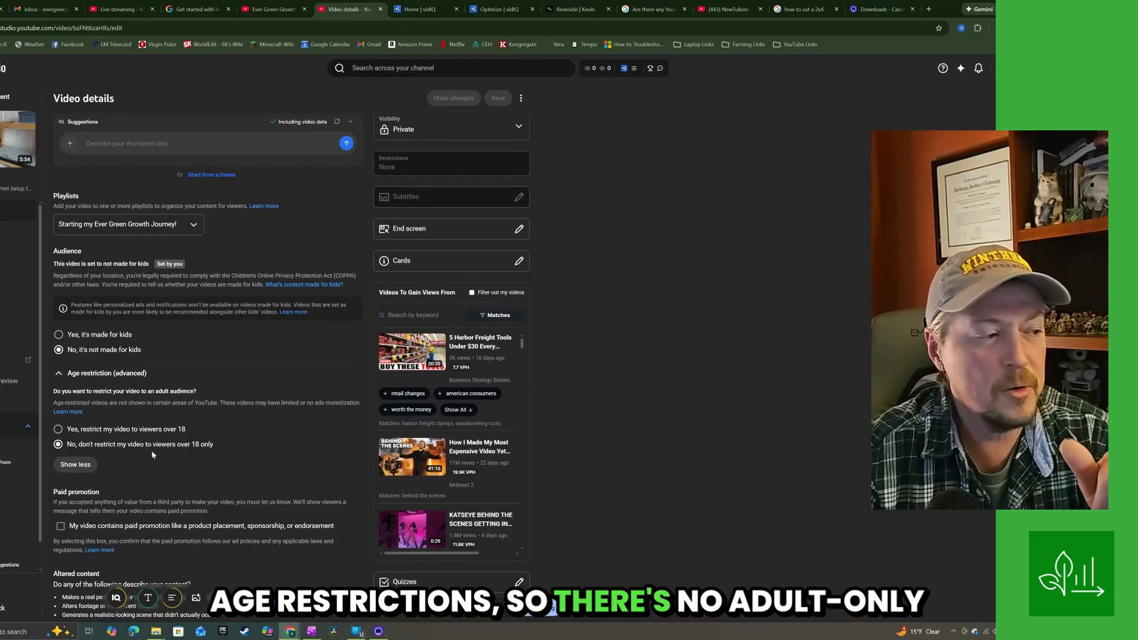
{"action": "scroll", "coordinate": [157, 444], "scroll_direction": "down", "scroll_amount": 1}
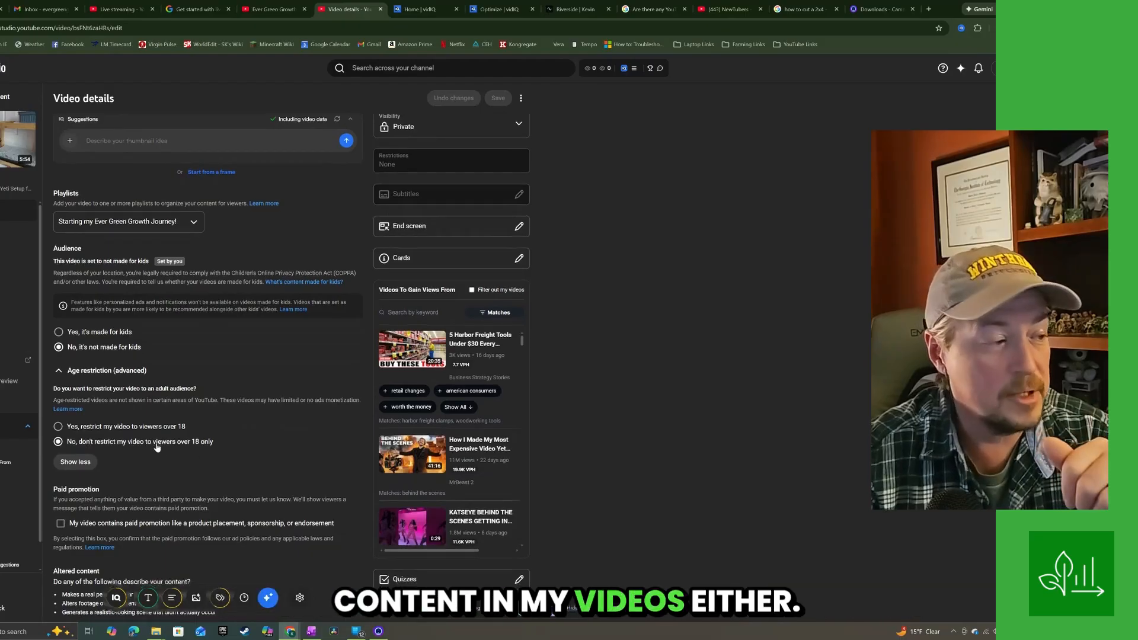
{"action": "scroll", "coordinate": [157, 447], "scroll_direction": "down", "scroll_amount": 4}
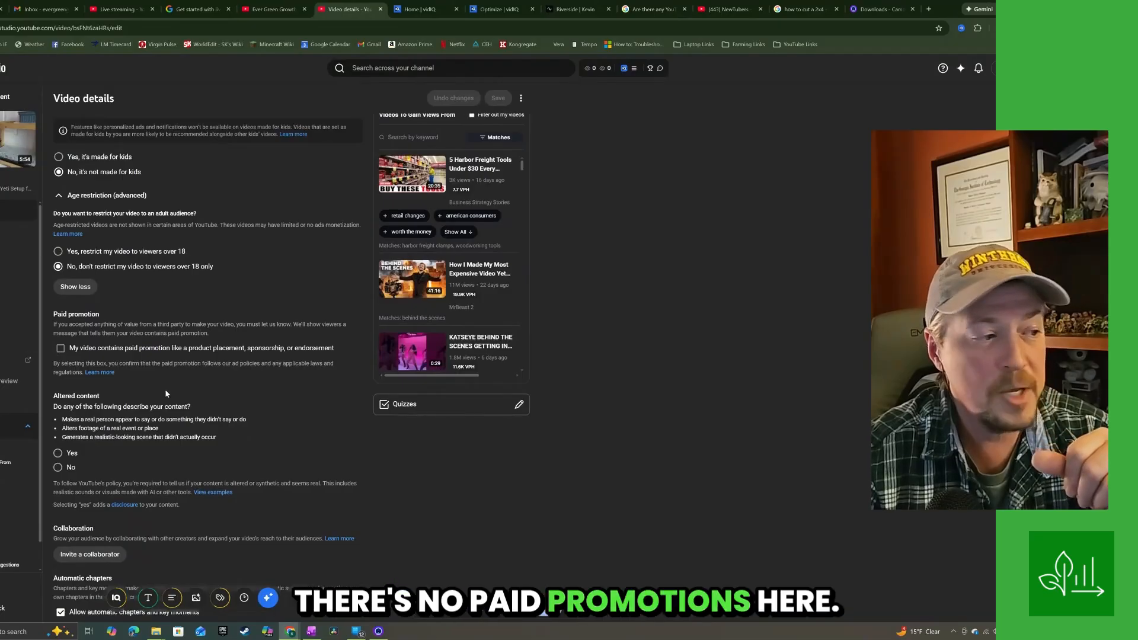
{"action": "scroll", "coordinate": [164, 389], "scroll_direction": "down", "scroll_amount": 1}
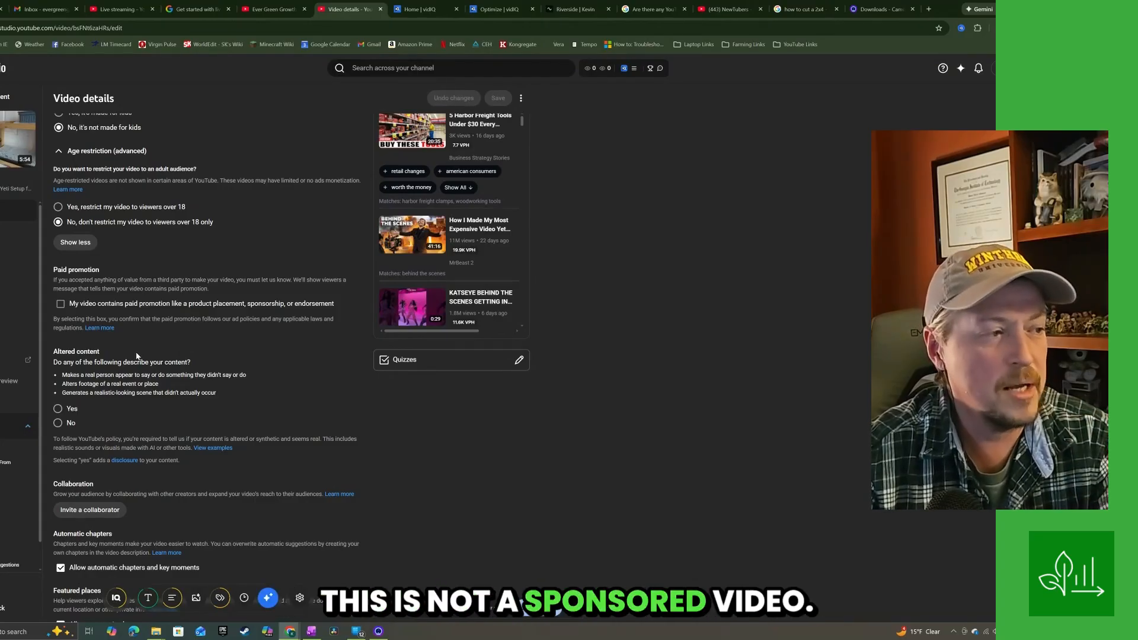
{"action": "scroll", "coordinate": [60, 380], "scroll_direction": "down", "scroll_amount": 1}
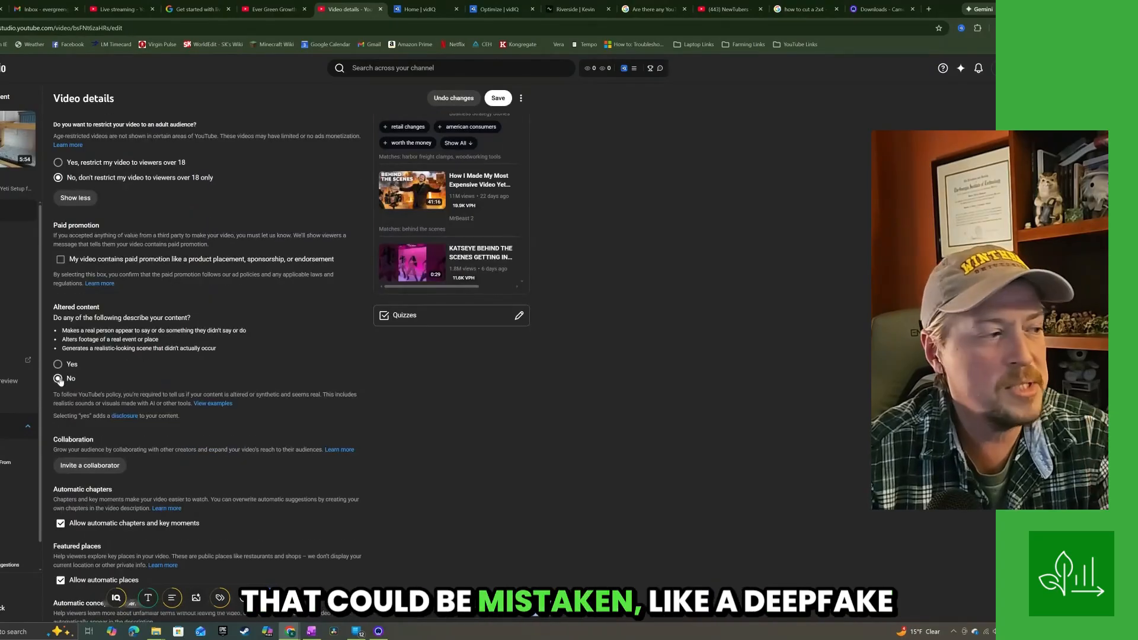
{"action": "scroll", "coordinate": [60, 380], "scroll_direction": "down", "scroll_amount": 1}
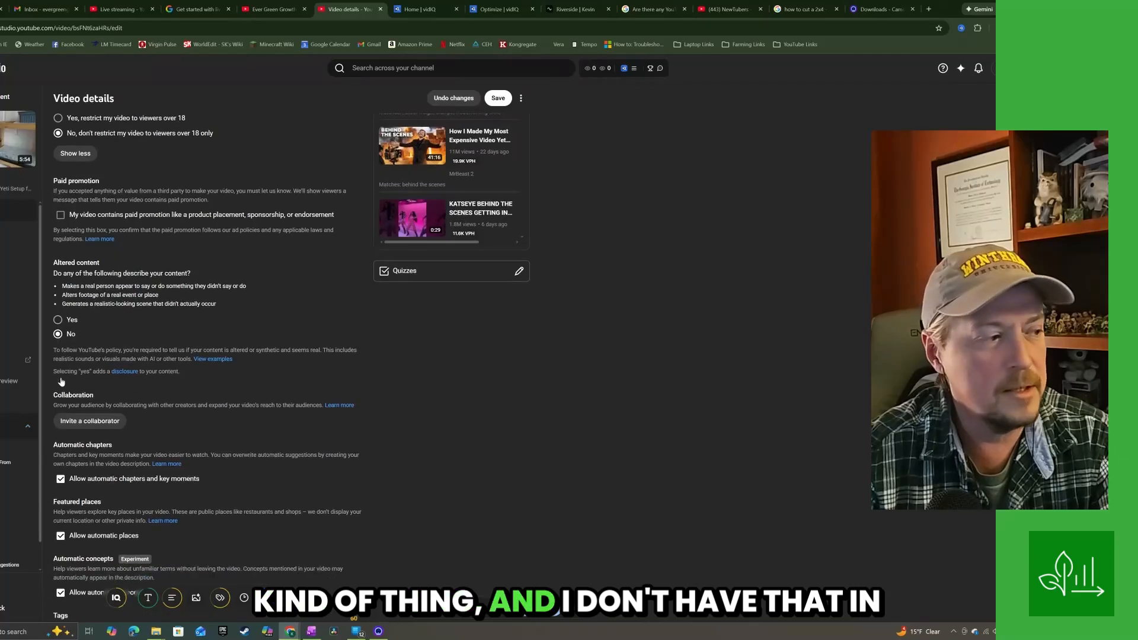
{"action": "scroll", "coordinate": [103, 381], "scroll_direction": "down", "scroll_amount": 1}
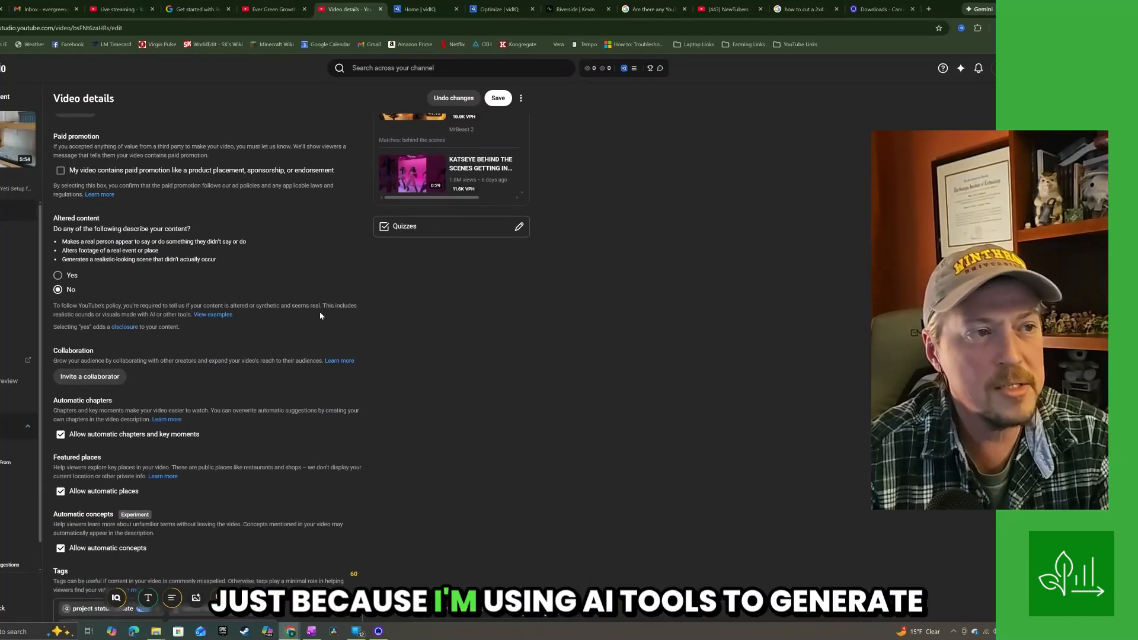
{"action": "left_click", "coordinate": [498, 98]}
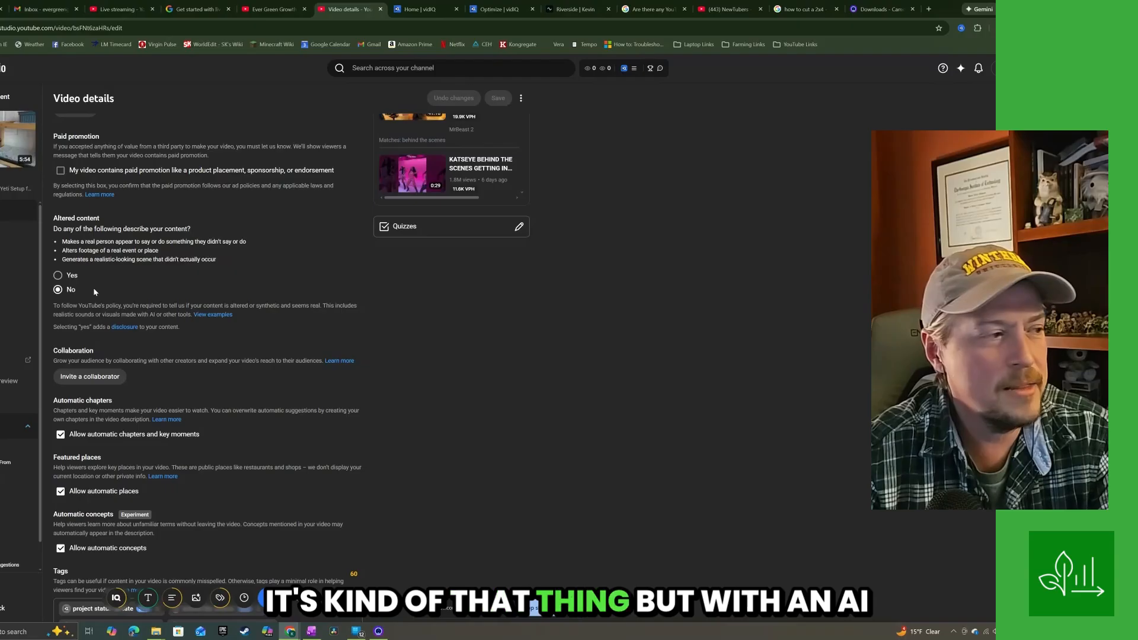
Turn off automatic places under Featured places and save the change.
{"action": "scroll", "coordinate": [94, 287], "scroll_direction": "down", "scroll_amount": 1}
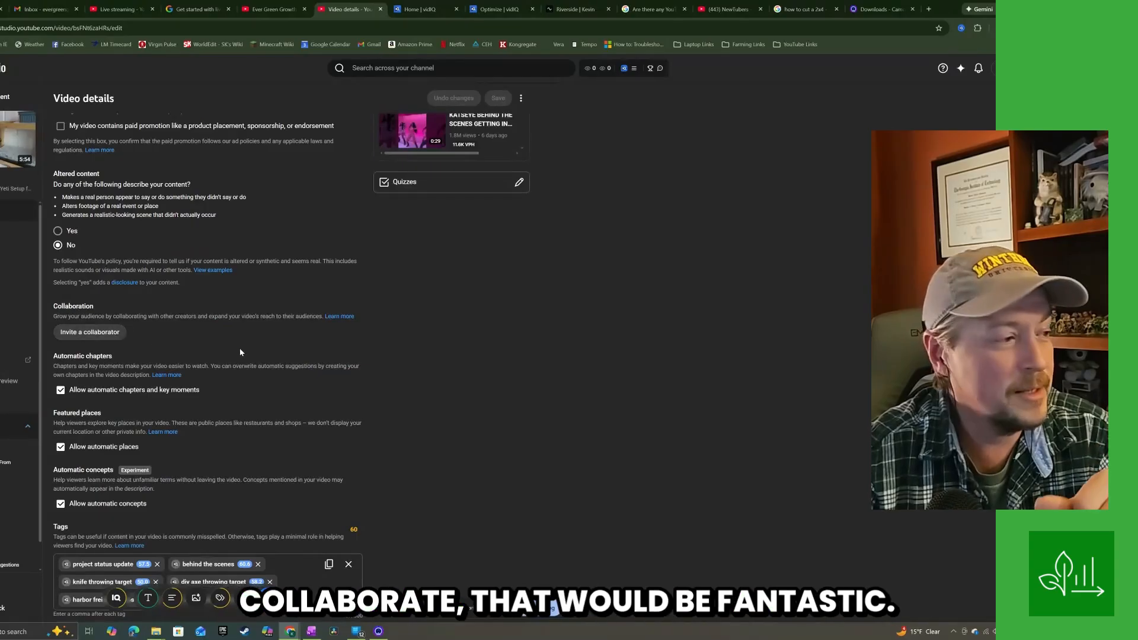
{"action": "scroll", "coordinate": [240, 352], "scroll_direction": "down", "scroll_amount": 1}
{"action": "scroll", "coordinate": [240, 352], "scroll_direction": "down", "scroll_amount": 1}
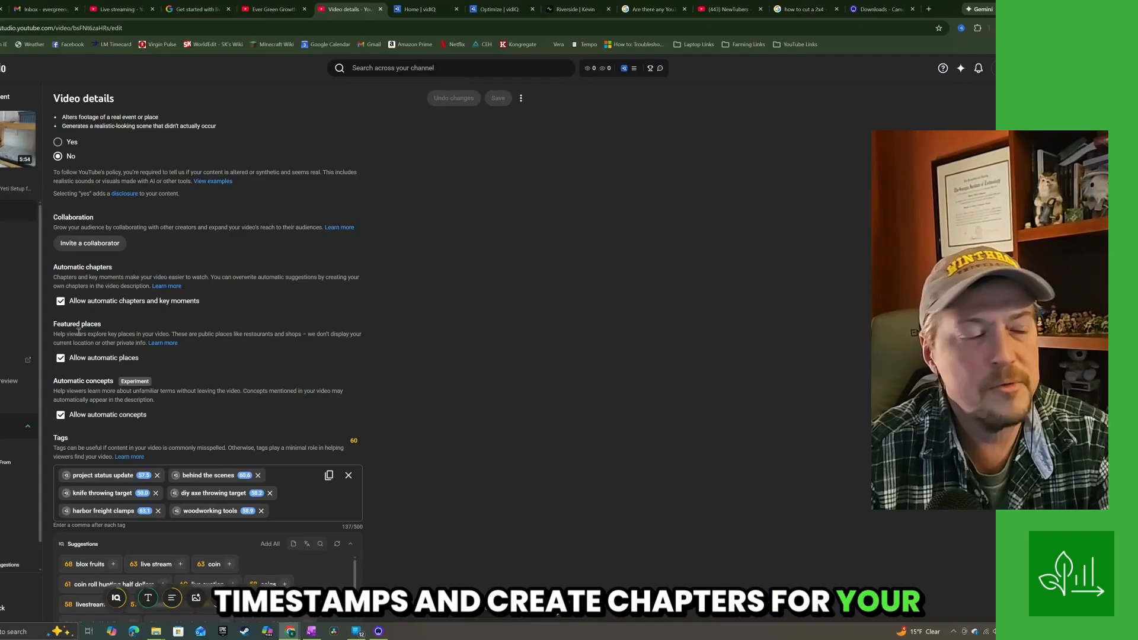
{"action": "left_click", "coordinate": [62, 363]}
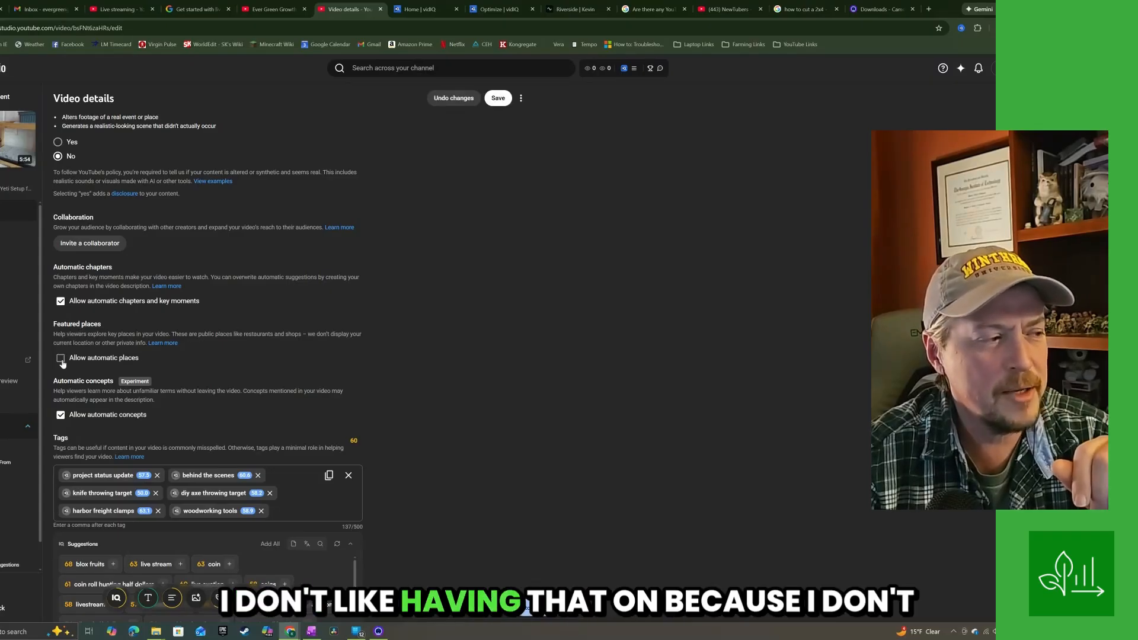
{"action": "left_click", "coordinate": [498, 97]}
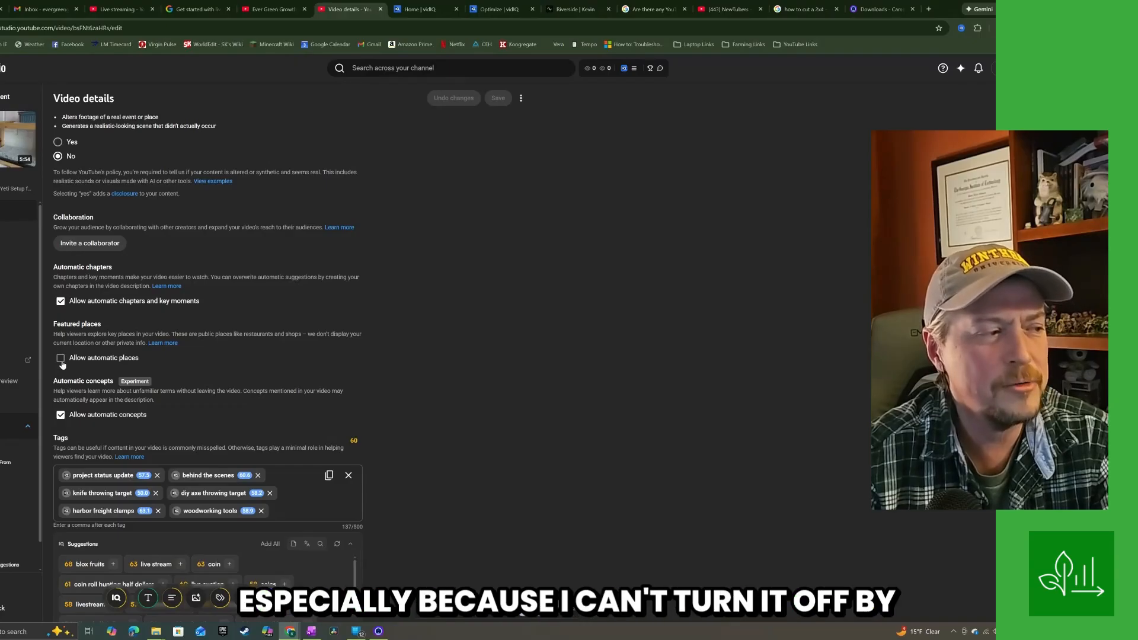
Add the suggested tags "live stream" and "livestream", and generate a new set of tag suggestions.
{"action": "scroll", "coordinate": [64, 343], "scroll_direction": "down", "scroll_amount": 1}
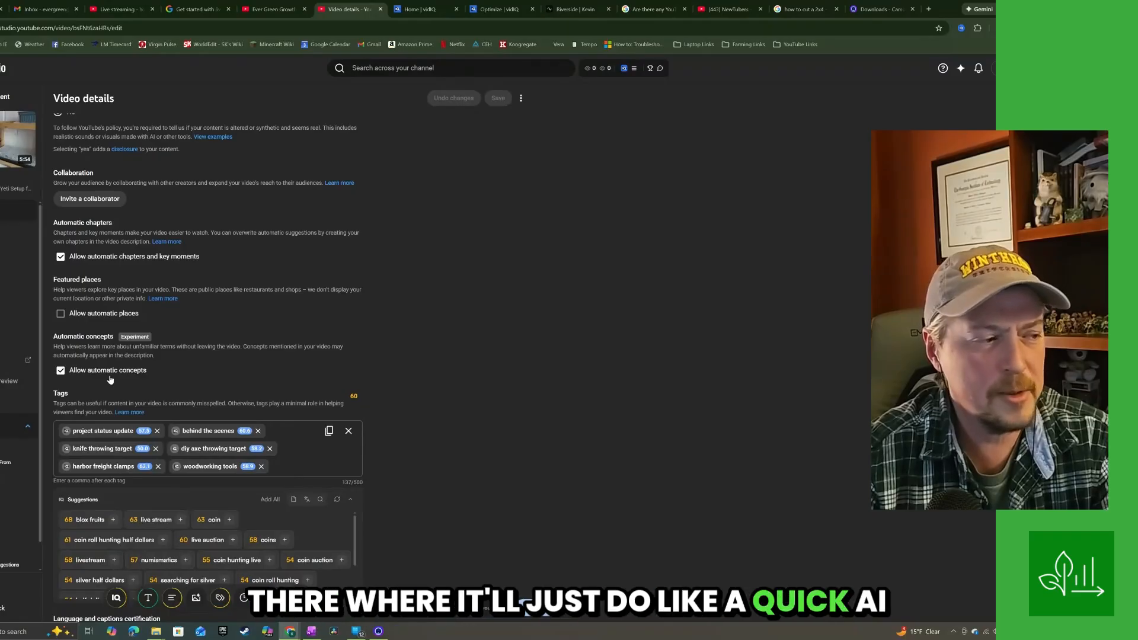
{"action": "scroll", "coordinate": [109, 379], "scroll_direction": "down", "scroll_amount": 1}
{"action": "scroll", "coordinate": [110, 380], "scroll_direction": "down", "scroll_amount": 1}
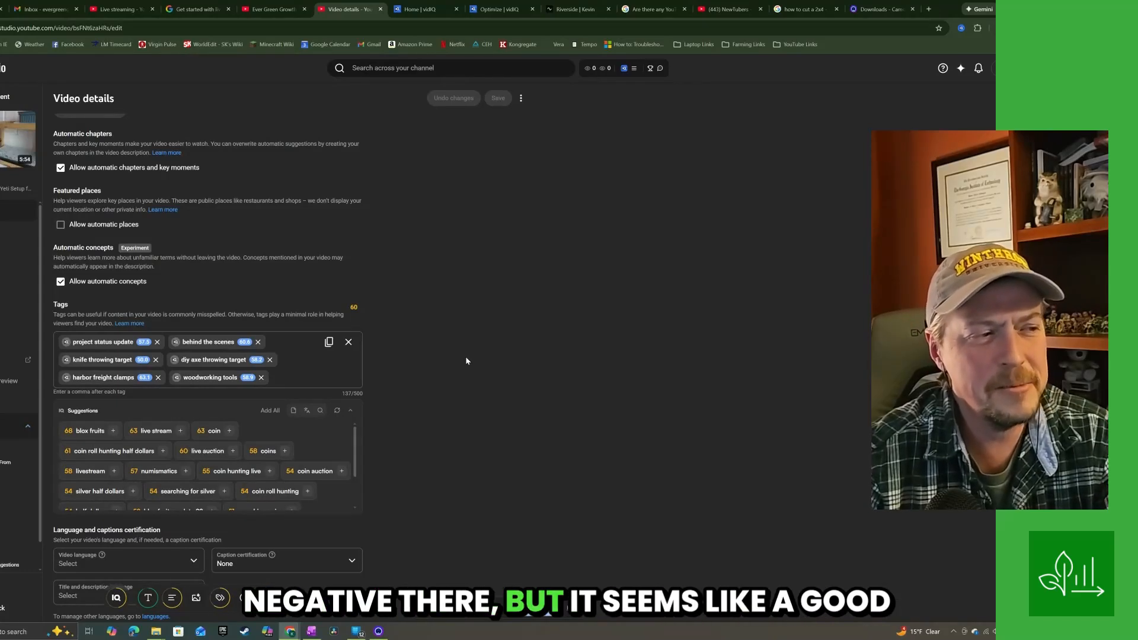
{"action": "scroll", "coordinate": [466, 361], "scroll_direction": "down", "scroll_amount": 1}
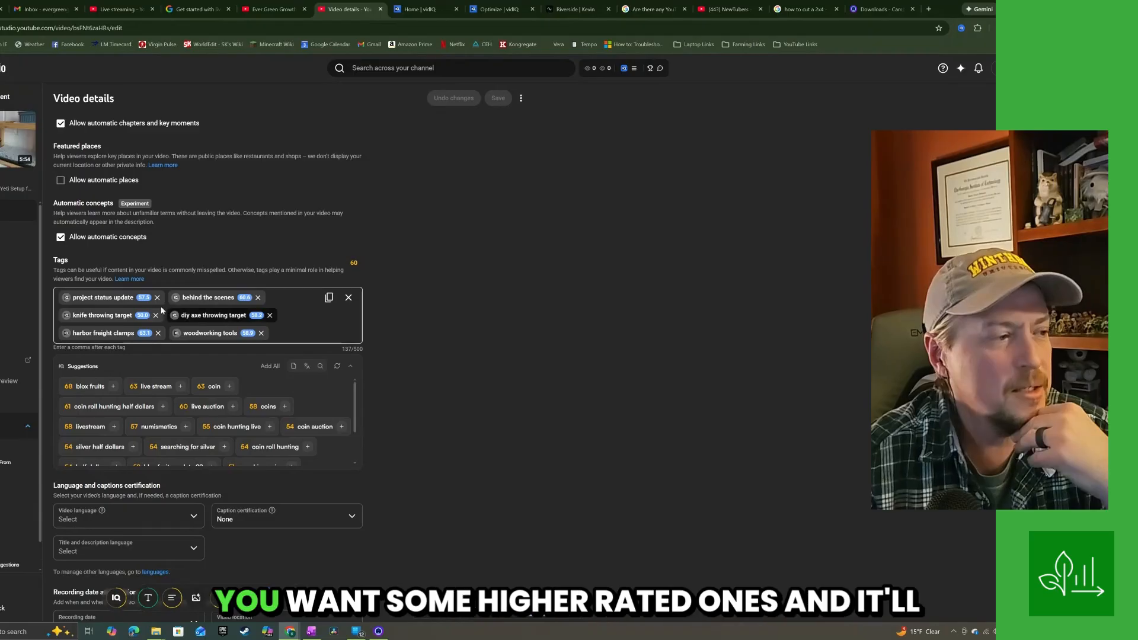
{"action": "mouse_move", "coordinate": [135, 301]}
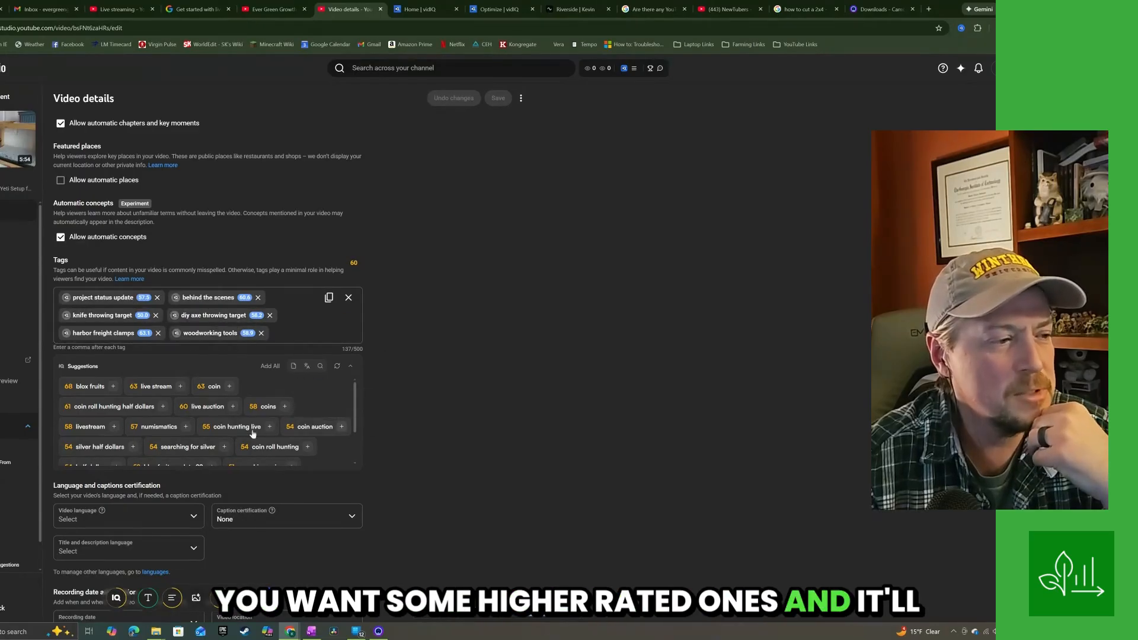
{"action": "left_click", "coordinate": [179, 387]}
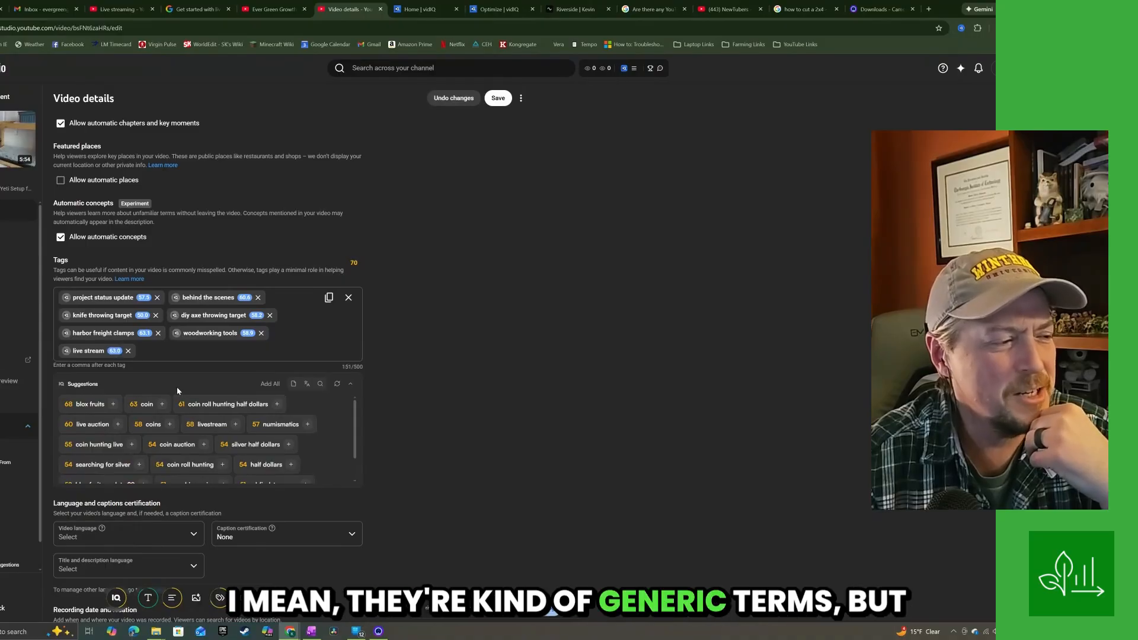
{"action": "scroll", "coordinate": [179, 390], "scroll_direction": "down", "scroll_amount": 1}
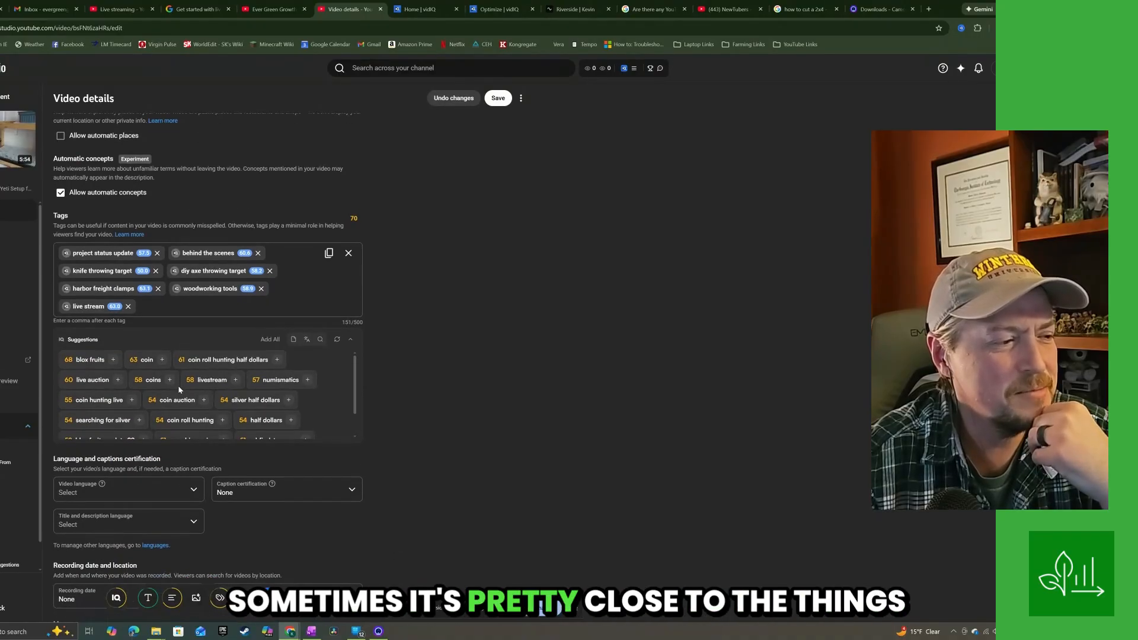
{"action": "left_click", "coordinate": [234, 380]}
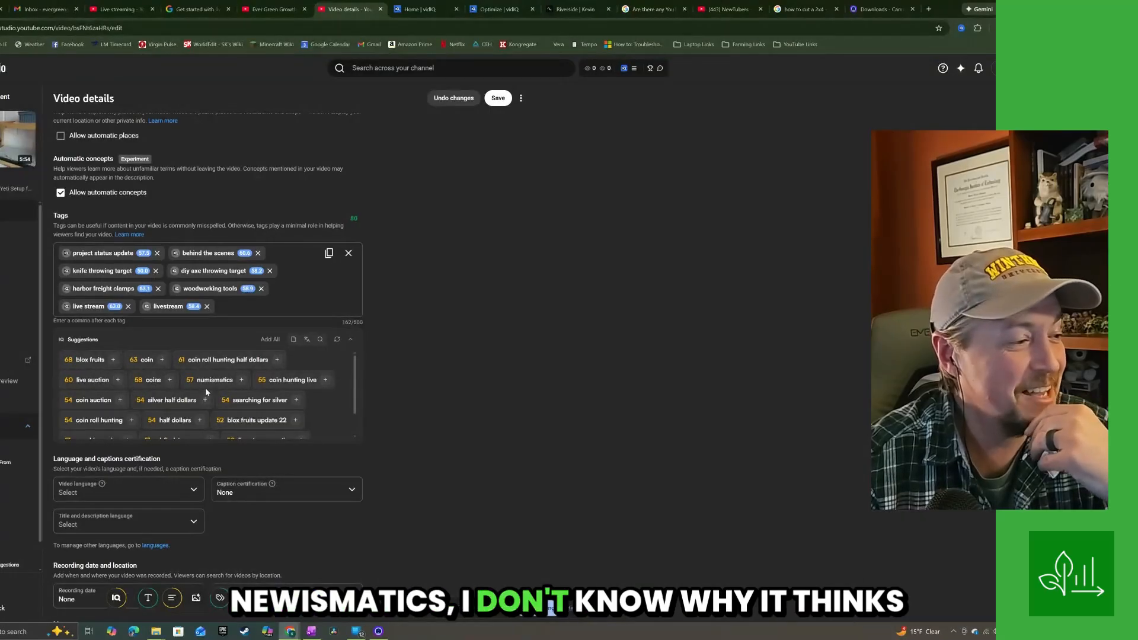
{"action": "scroll", "coordinate": [207, 391], "scroll_direction": "down", "scroll_amount": 1}
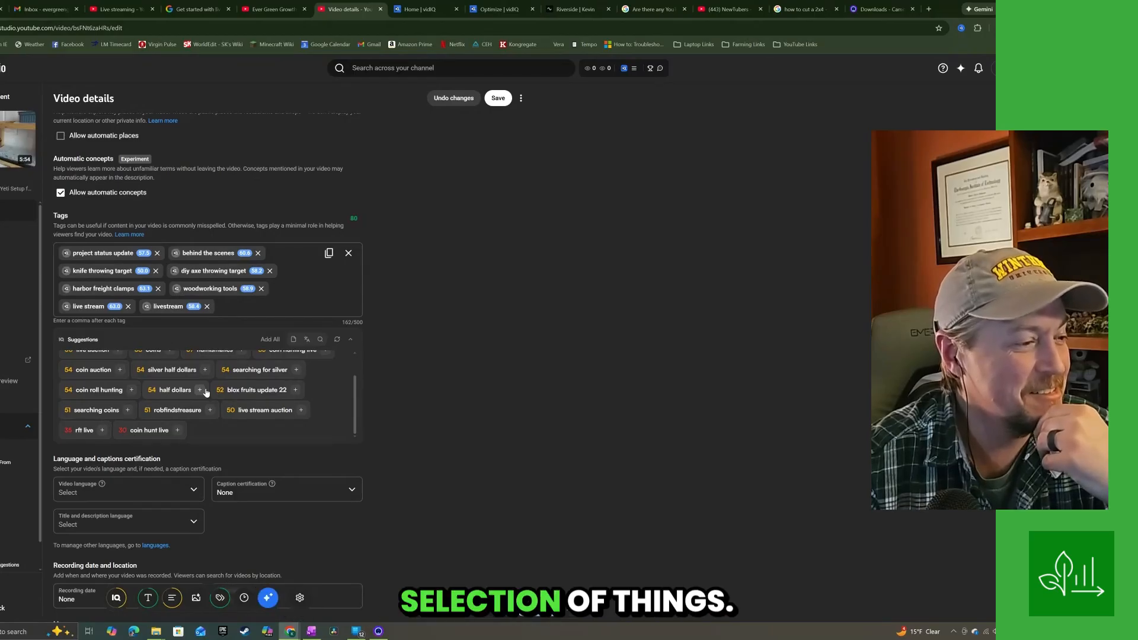
{"action": "left_click", "coordinate": [337, 341]}
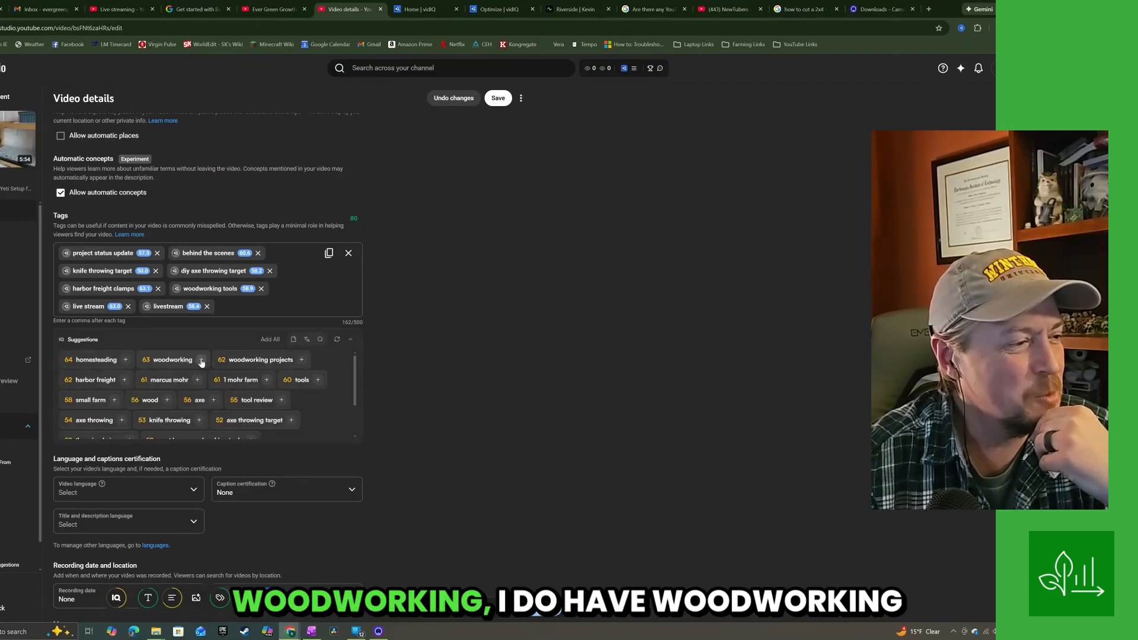
Add the suggested tags "woodworking", "woodworking projects", "axe throwing", "knife throwing" and "must have woodworking tools" to the video.
{"action": "left_click", "coordinate": [202, 360]}
{"action": "left_click", "coordinate": [228, 359]}
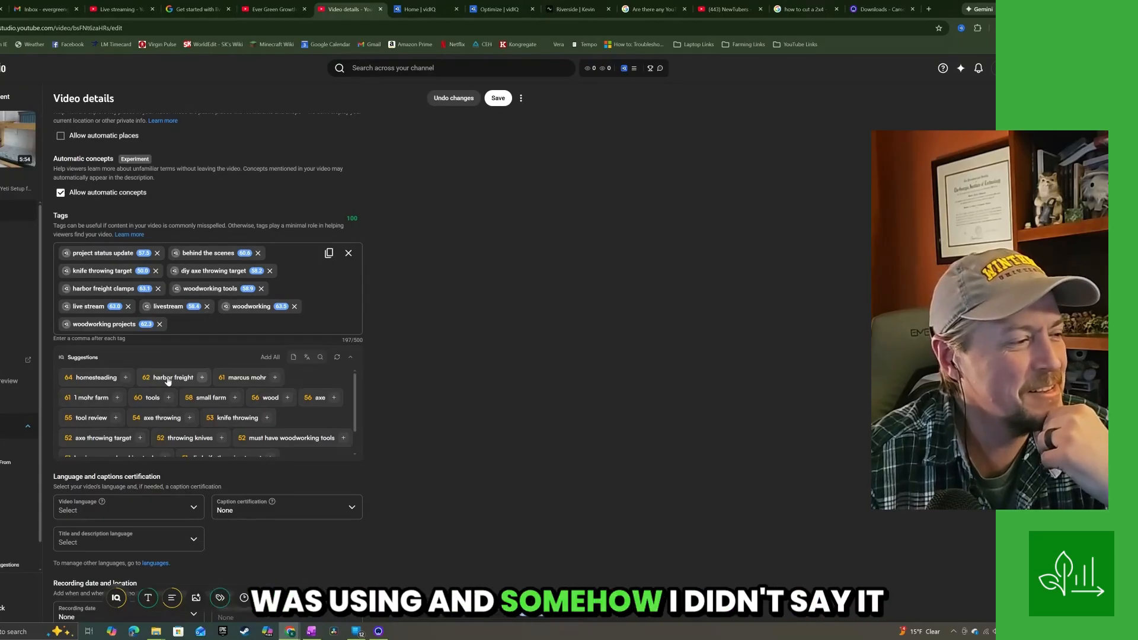
{"action": "scroll", "coordinate": [190, 403], "scroll_direction": "down", "scroll_amount": 2}
{"action": "scroll", "coordinate": [202, 412], "scroll_direction": "up", "scroll_amount": 2}
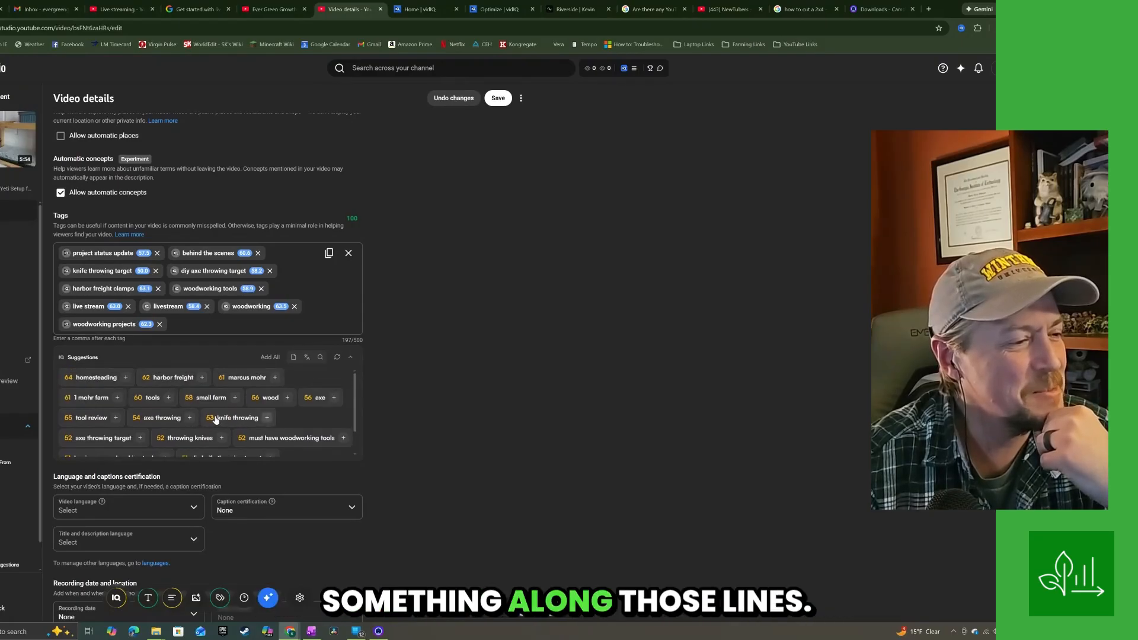
{"action": "left_click", "coordinate": [190, 418]}
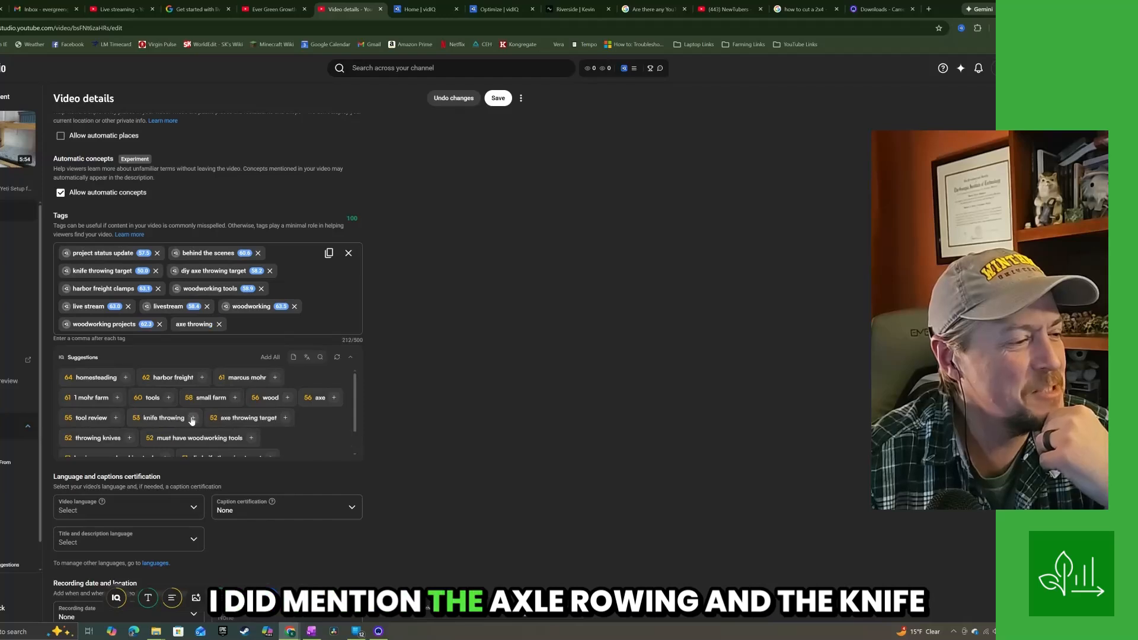
{"action": "left_click", "coordinate": [193, 418]}
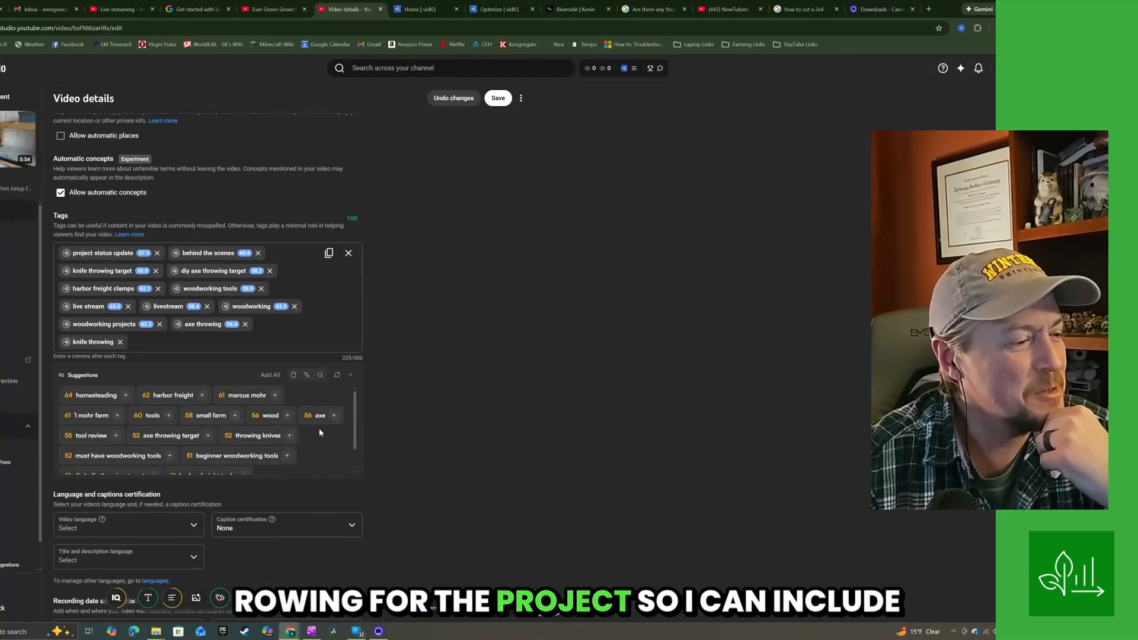
{"action": "scroll", "coordinate": [290, 434], "scroll_direction": "down", "scroll_amount": 2}
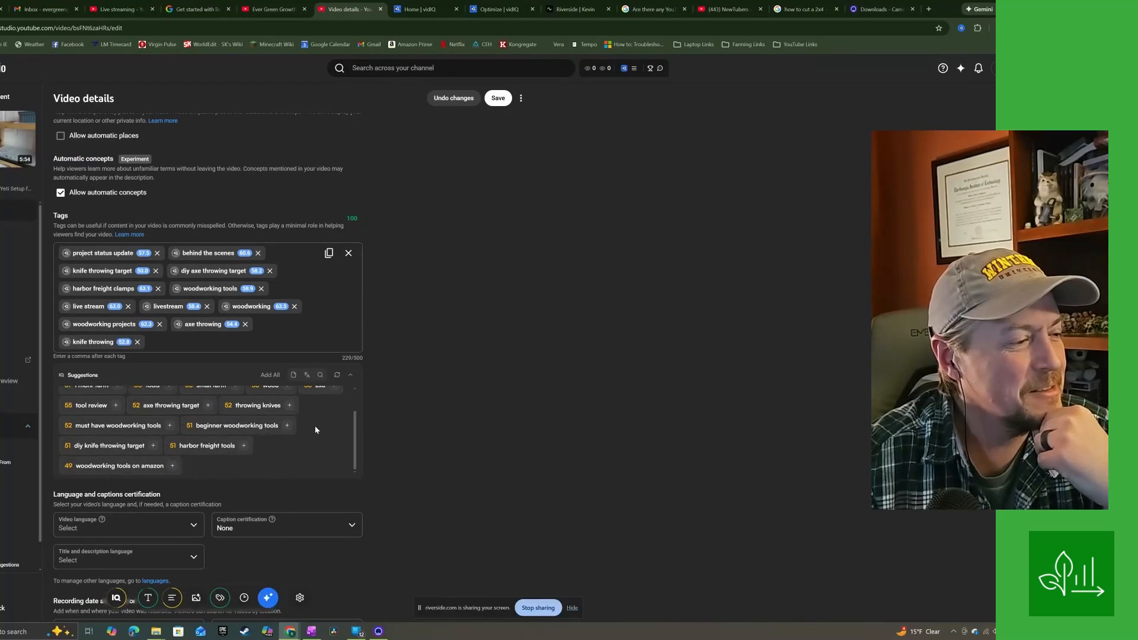
{"action": "left_click", "coordinate": [169, 425]}
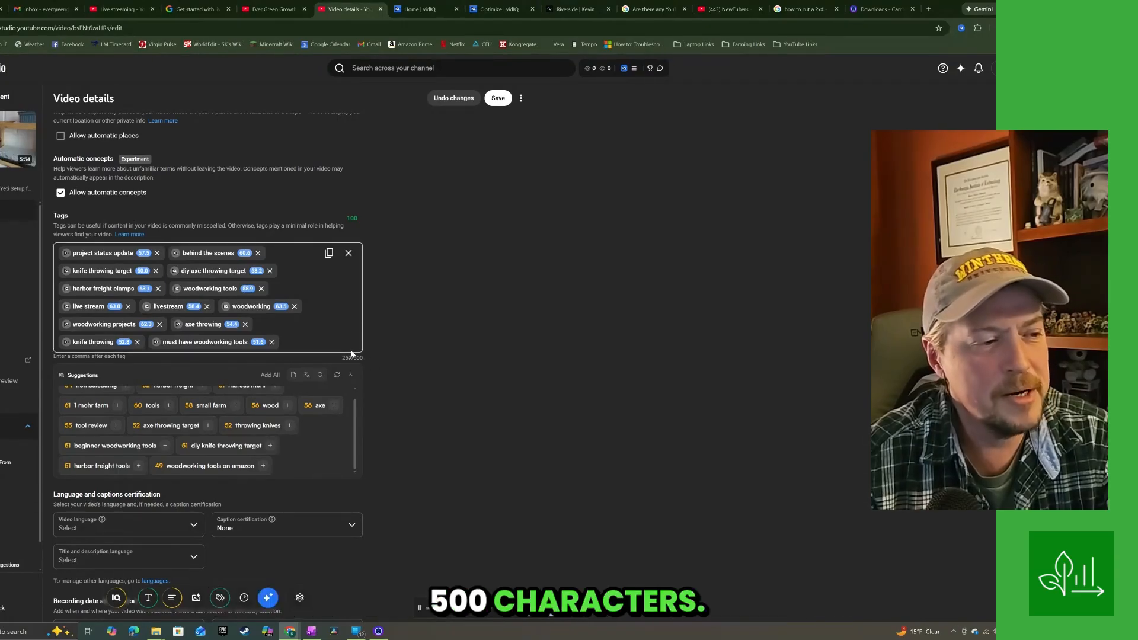
Set the video language to English (United States).
{"action": "scroll", "coordinate": [371, 350], "scroll_direction": "down", "scroll_amount": 2}
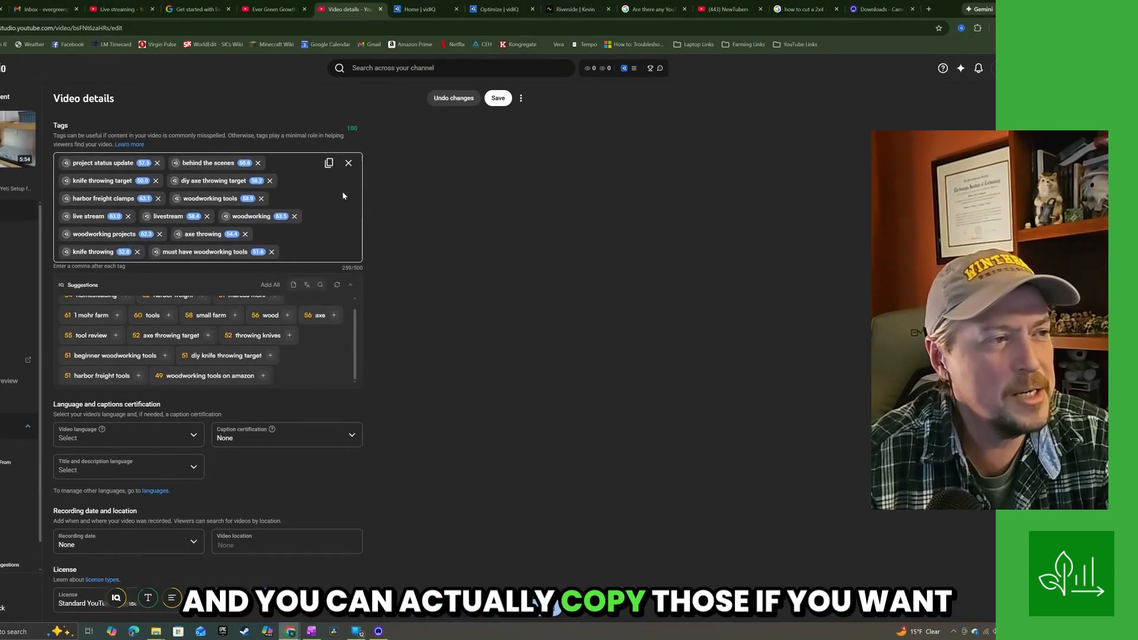
{"action": "scroll", "coordinate": [326, 172], "scroll_direction": "up", "scroll_amount": 1}
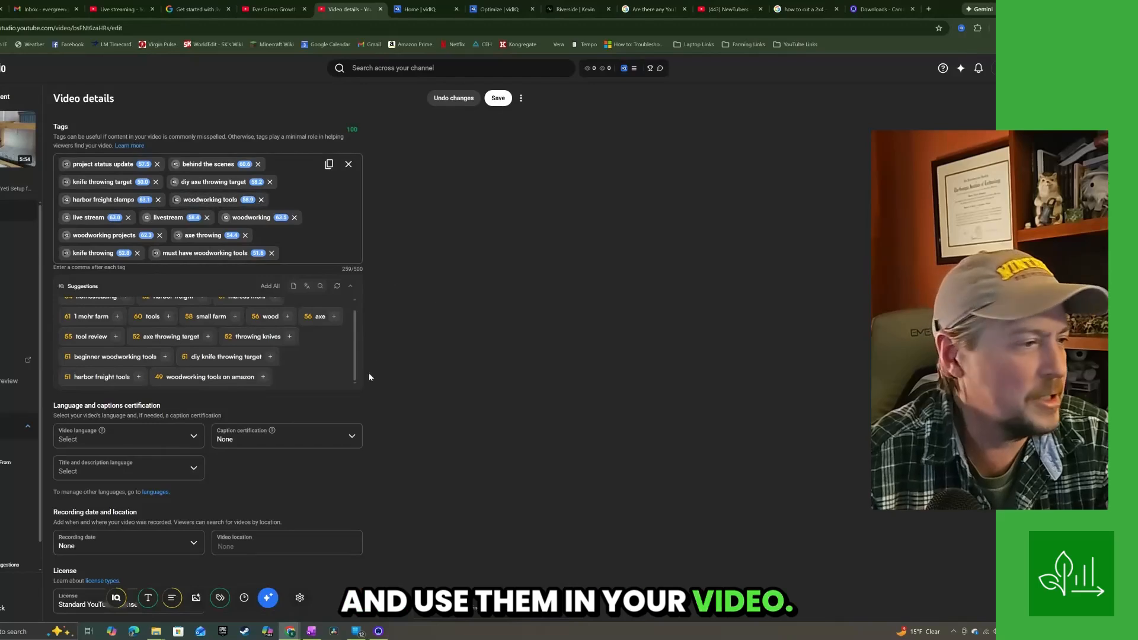
{"action": "scroll", "coordinate": [190, 306], "scroll_direction": "down", "scroll_amount": 2}
{"action": "left_click", "coordinate": [190, 307]}
{"action": "scroll", "coordinate": [146, 424], "scroll_direction": "down", "scroll_amount": 8}
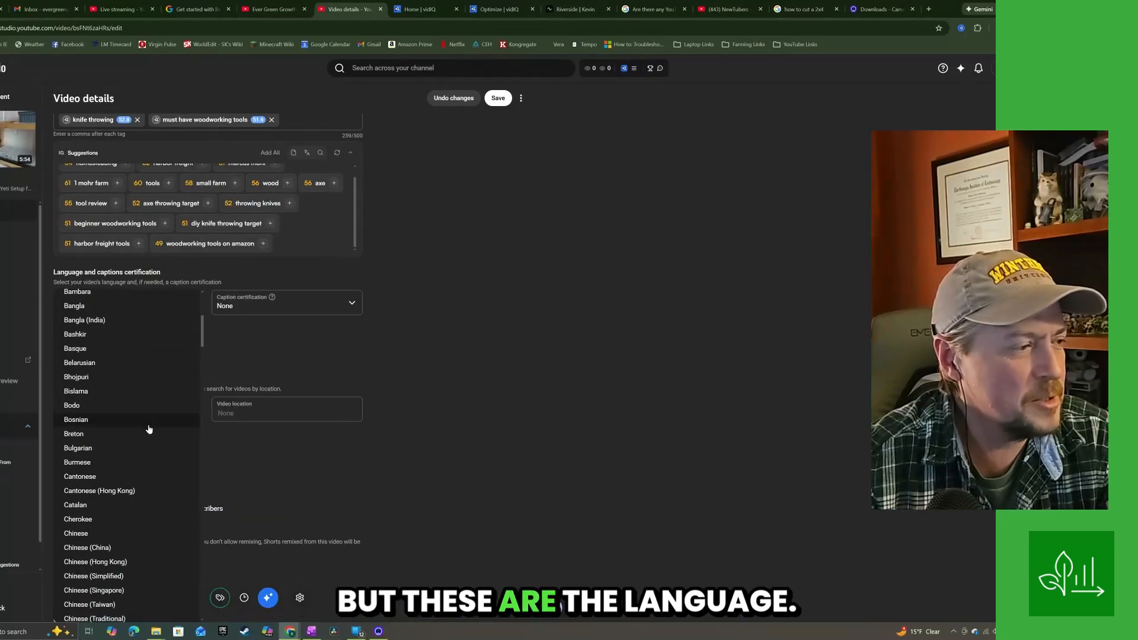
{"action": "scroll", "coordinate": [144, 422], "scroll_direction": "down", "scroll_amount": 3}
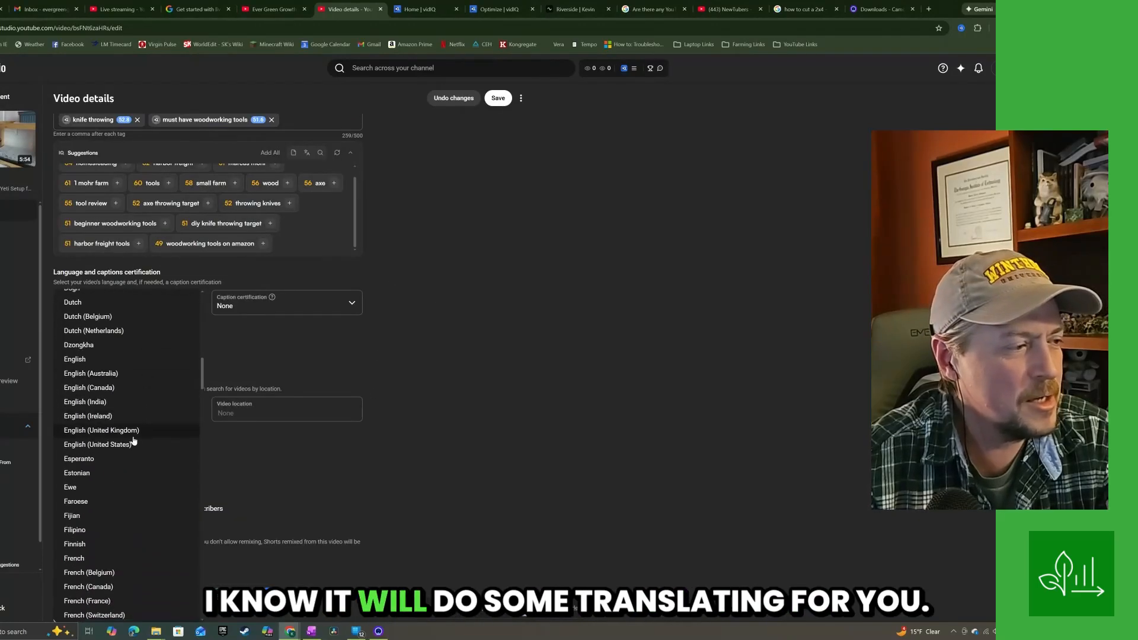
{"action": "left_click", "coordinate": [147, 439]}
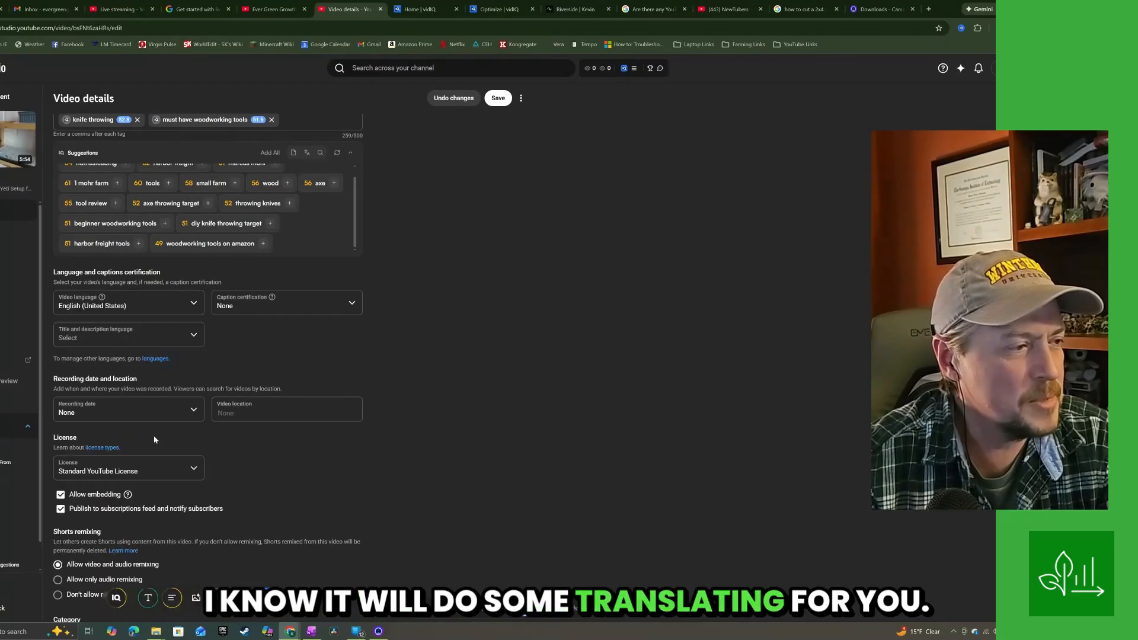
Set the title and description language to English (United States).
{"action": "left_click", "coordinate": [181, 344]}
{"action": "scroll", "coordinate": [152, 456], "scroll_direction": "down", "scroll_amount": 10}
{"action": "scroll", "coordinate": [153, 450], "scroll_direction": "down", "scroll_amount": 3}
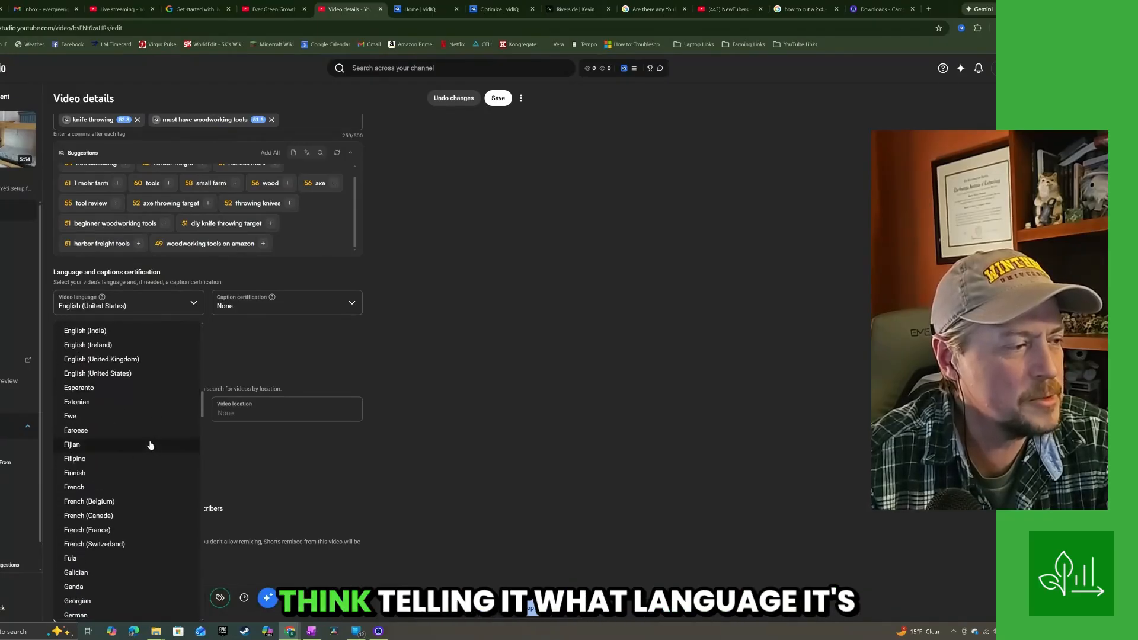
{"action": "left_click", "coordinate": [127, 374]}
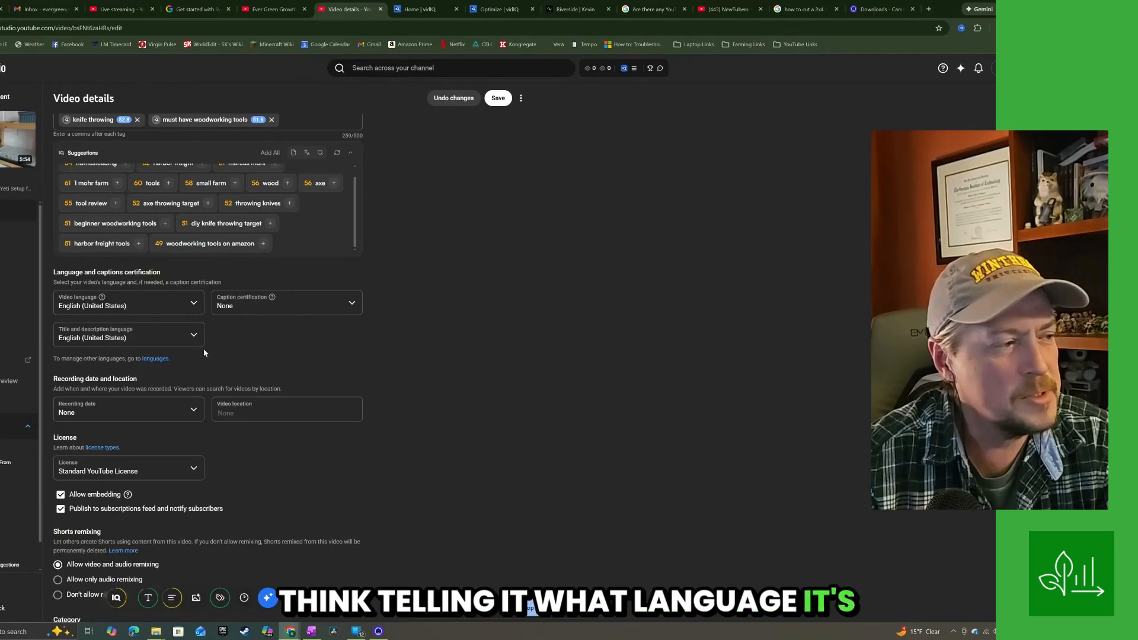
Look through the caption certification options without choosing another one, and save the video details.
{"action": "left_click", "coordinate": [351, 304]}
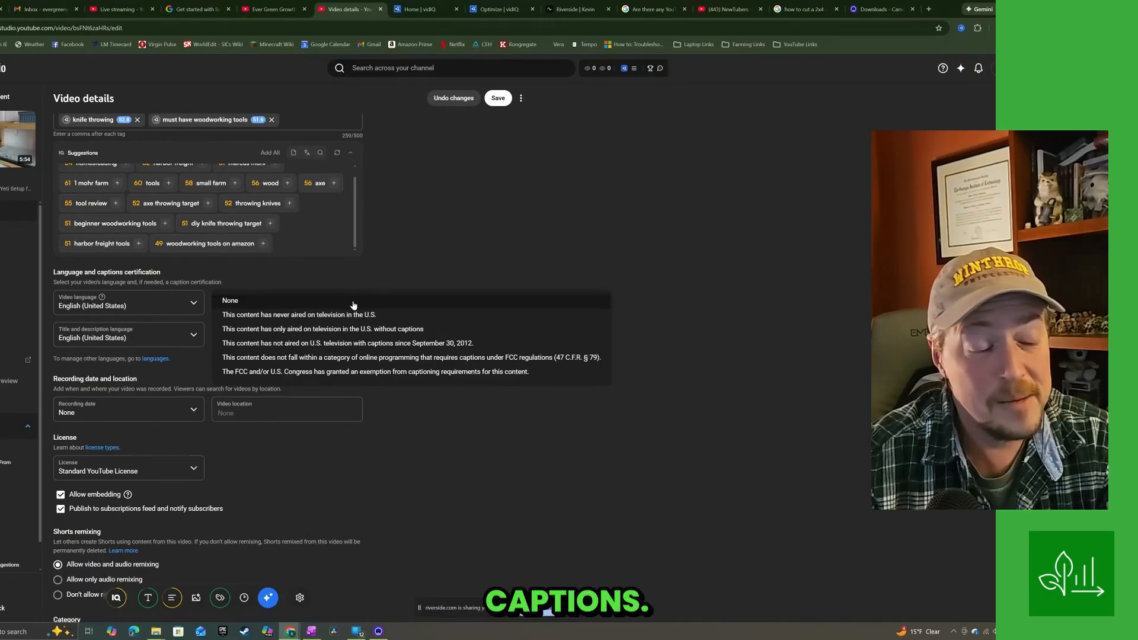
{"action": "left_click", "coordinate": [389, 269]}
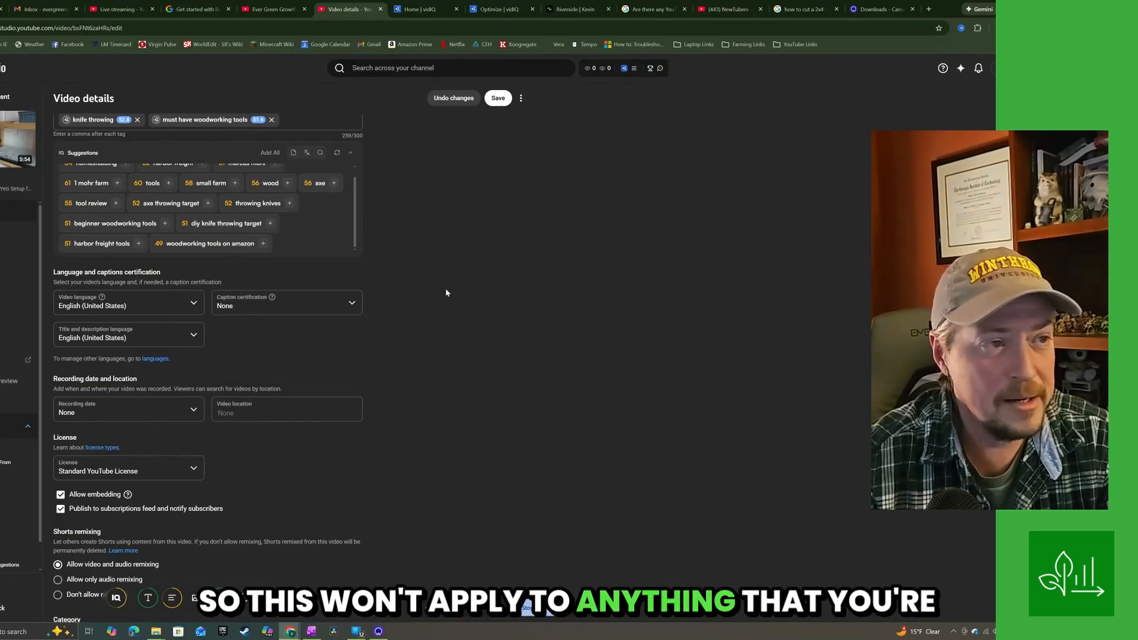
{"action": "left_click", "coordinate": [498, 98]}
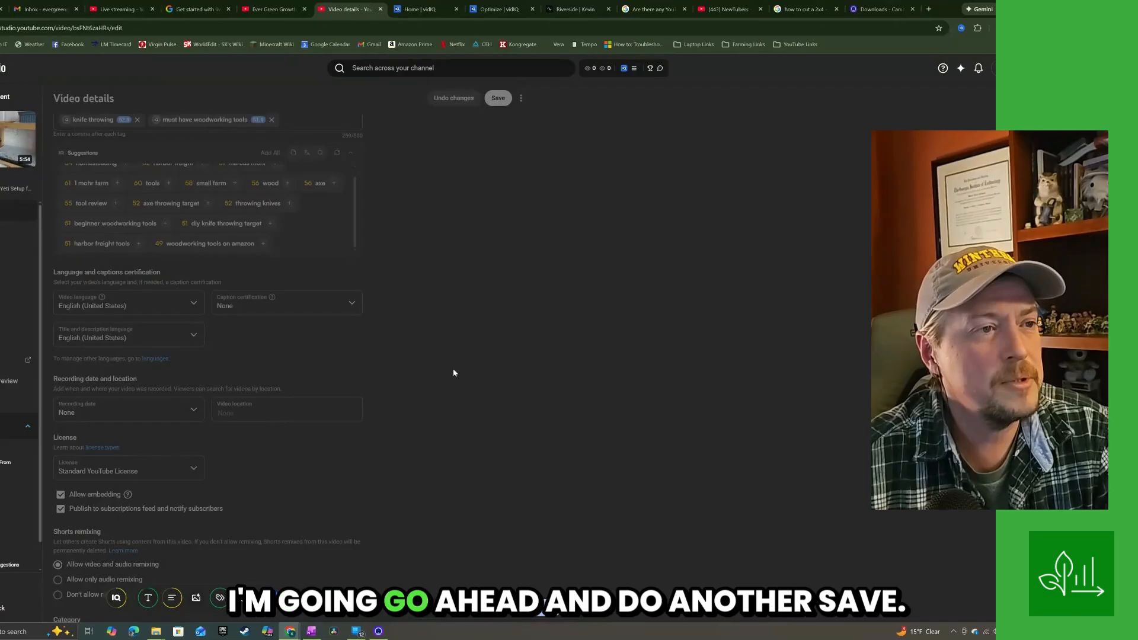
Set the video's recording date to Feb 7, 2026.
{"action": "scroll", "coordinate": [458, 364], "scroll_direction": "down", "scroll_amount": 3}
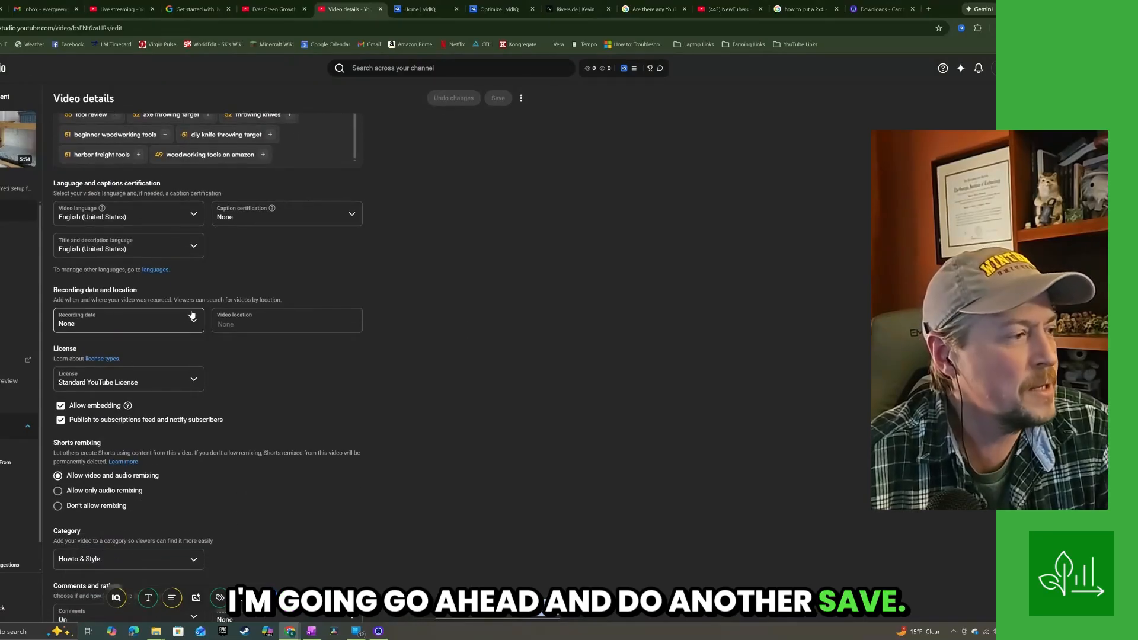
{"action": "left_click", "coordinate": [191, 322]}
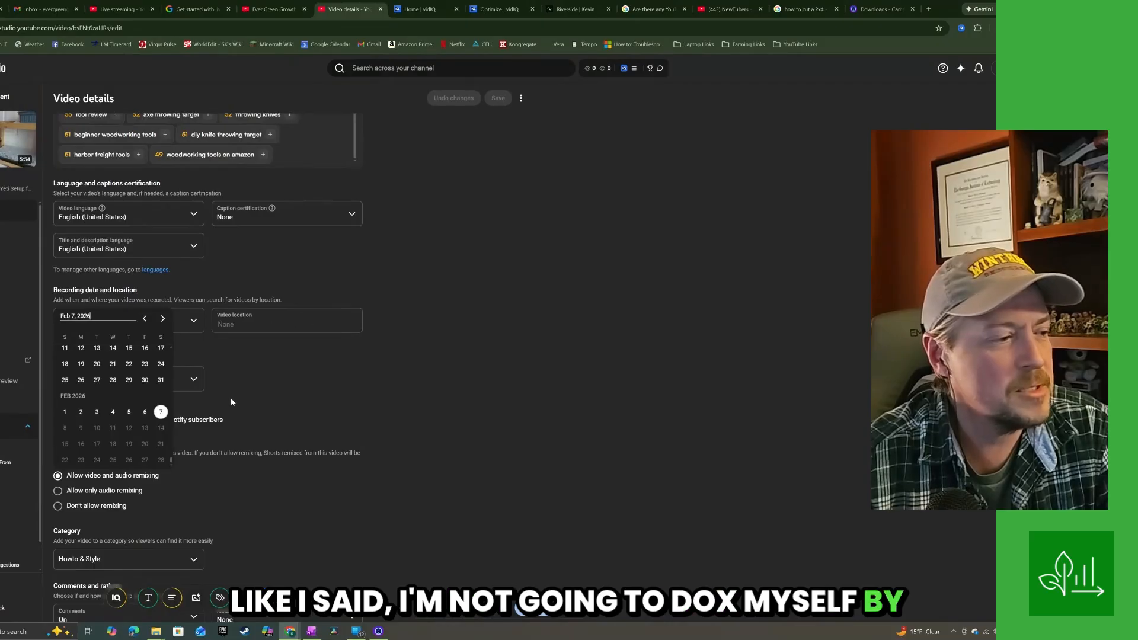
{"action": "left_click", "coordinate": [160, 414]}
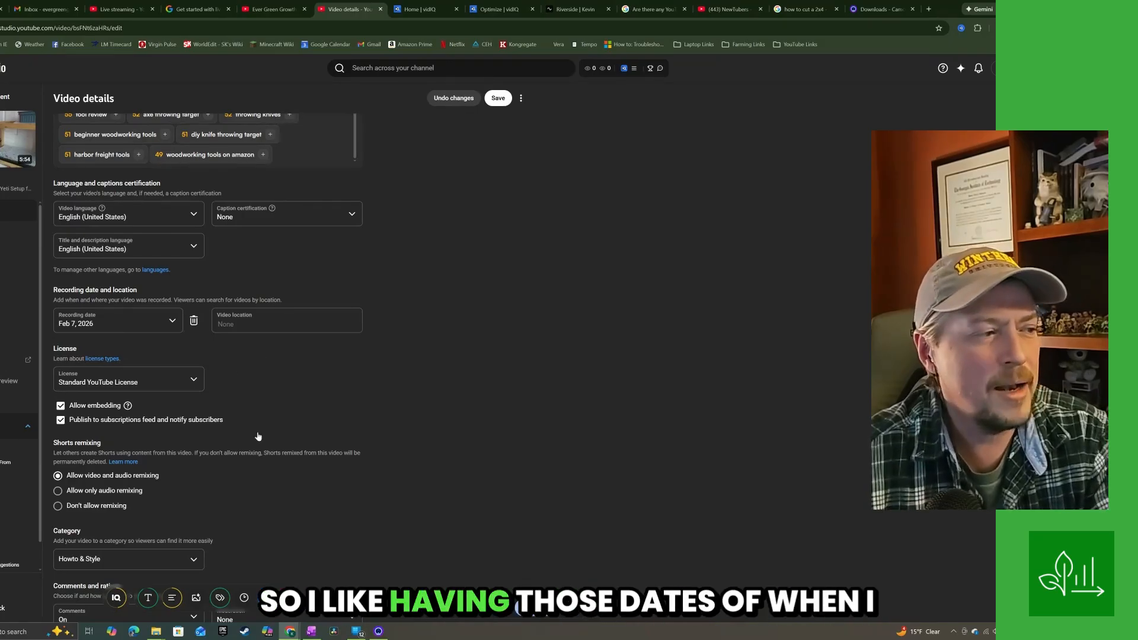
Change the video's license to Creative Commons - Attribution.
{"action": "scroll", "coordinate": [305, 406], "scroll_direction": "down", "scroll_amount": 1}
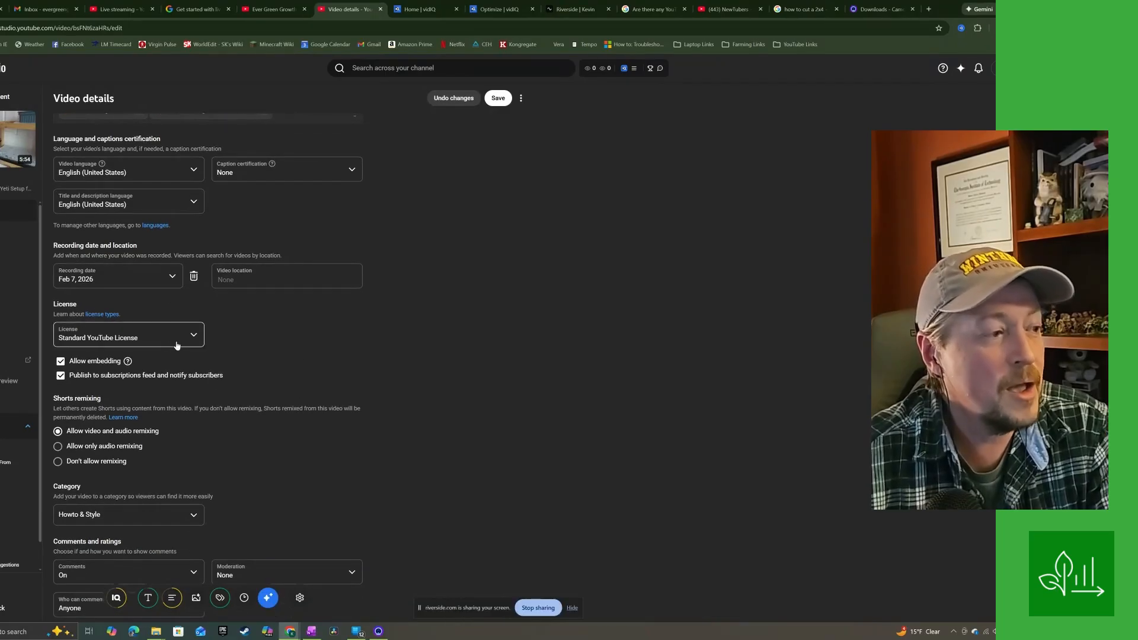
{"action": "left_click", "coordinate": [178, 339]}
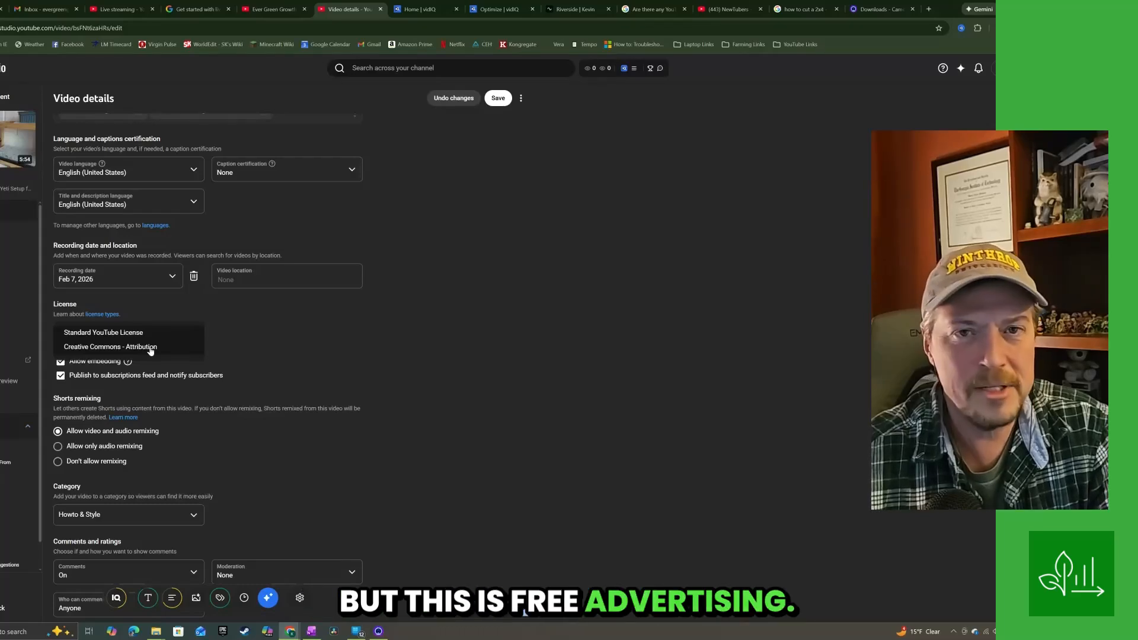
{"action": "left_click", "coordinate": [150, 347]}
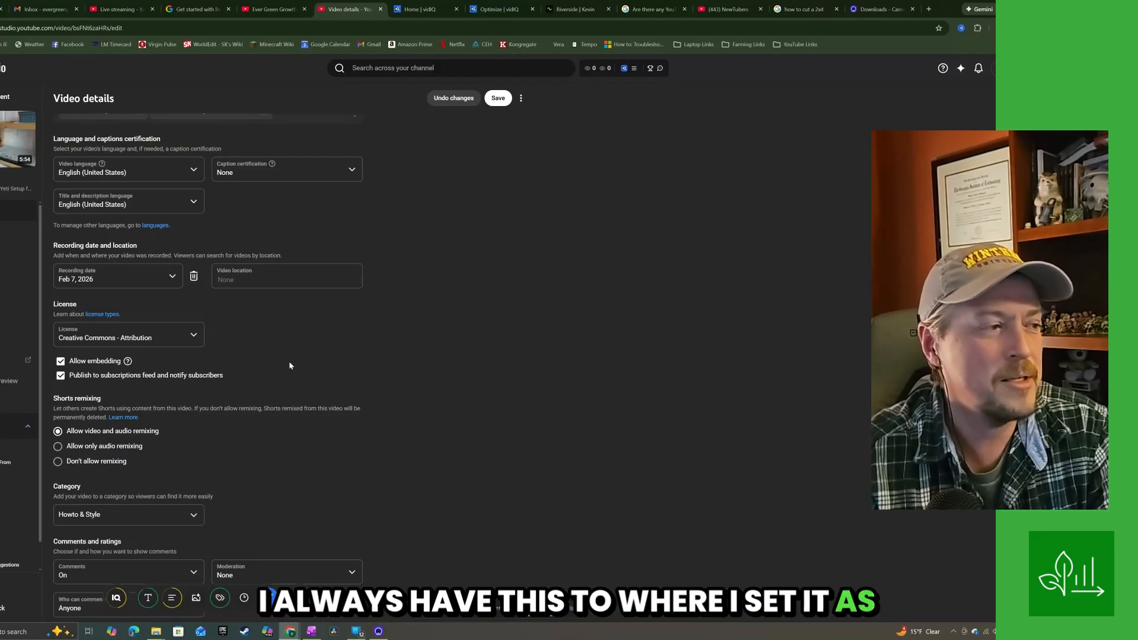
Examine the help text for Allow embedding and the list of available video categories.
{"action": "scroll", "coordinate": [288, 359], "scroll_direction": "down", "scroll_amount": 1}
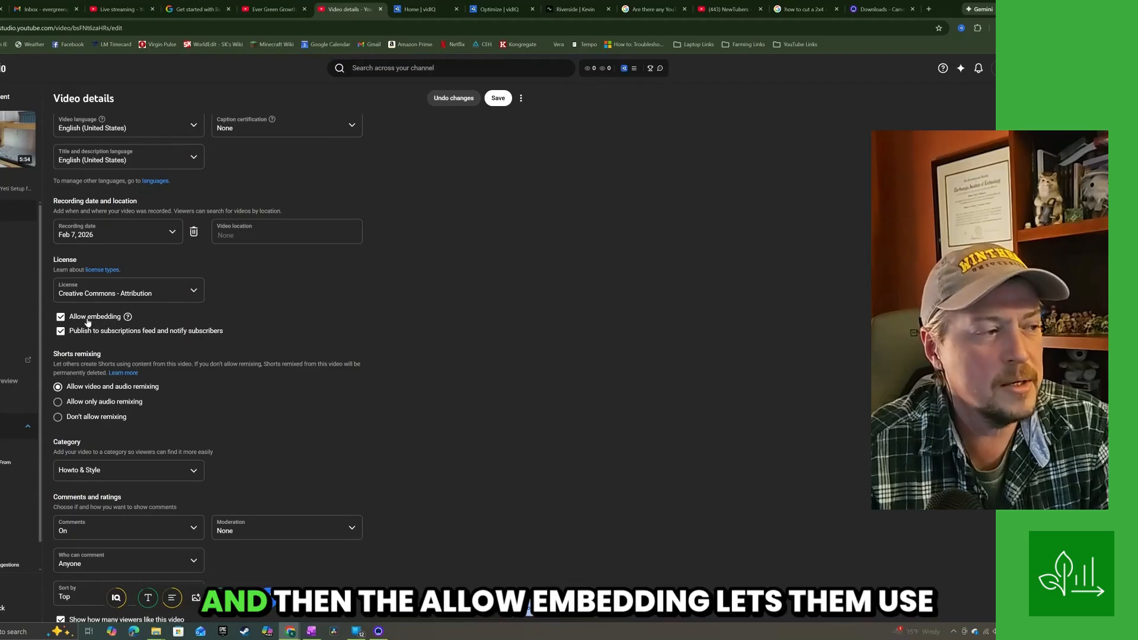
{"action": "mouse_move", "coordinate": [127, 317]}
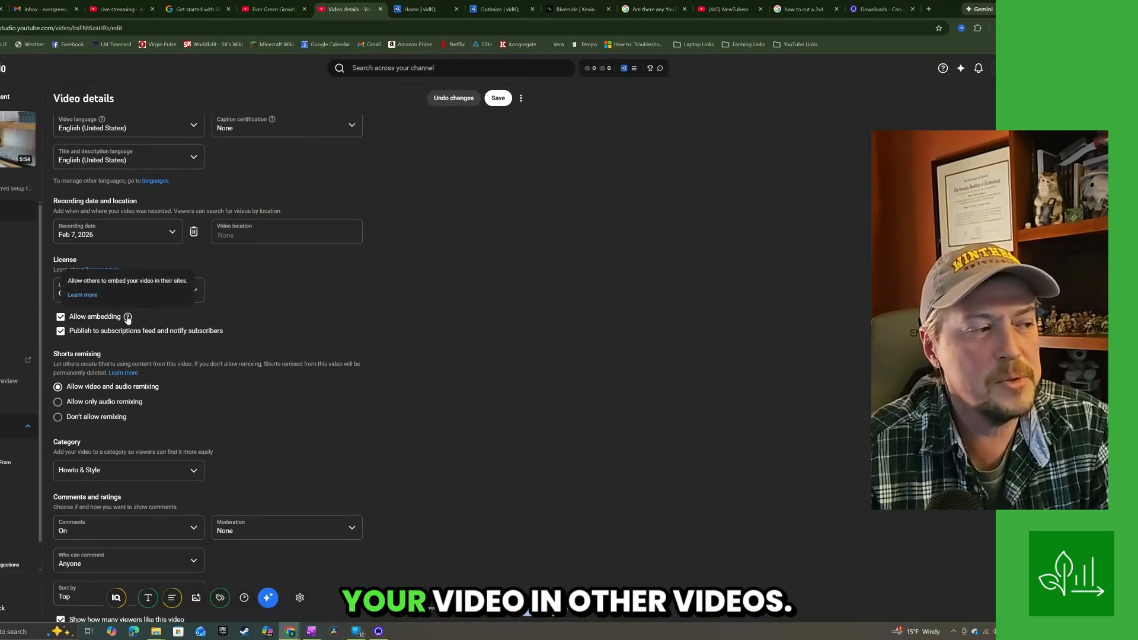
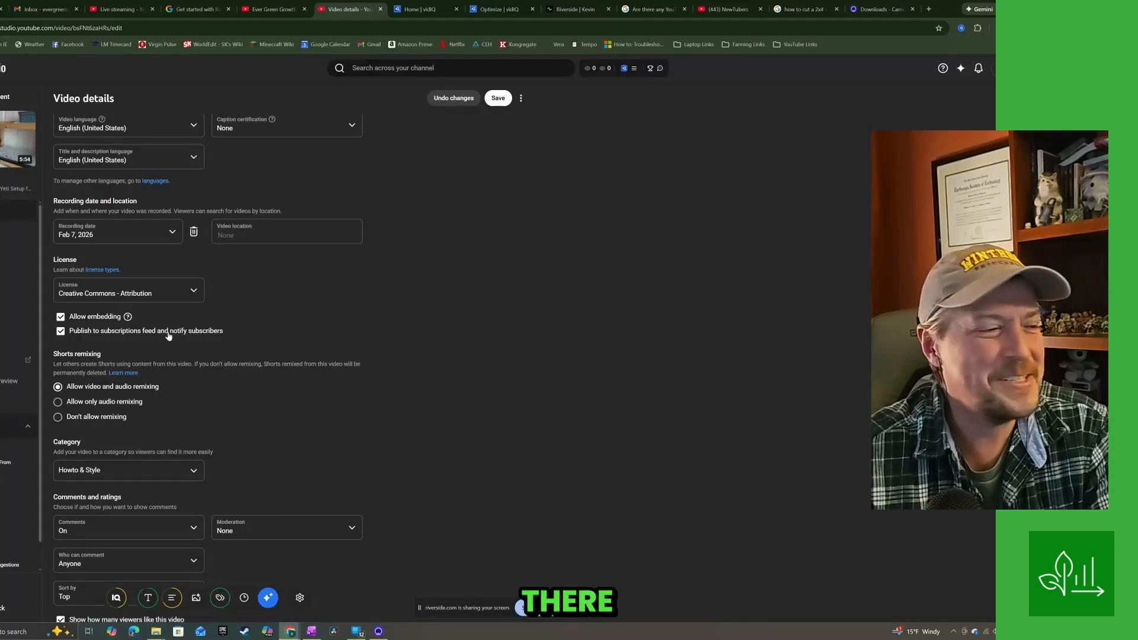
{"action": "scroll", "coordinate": [215, 403], "scroll_direction": "down", "scroll_amount": 1}
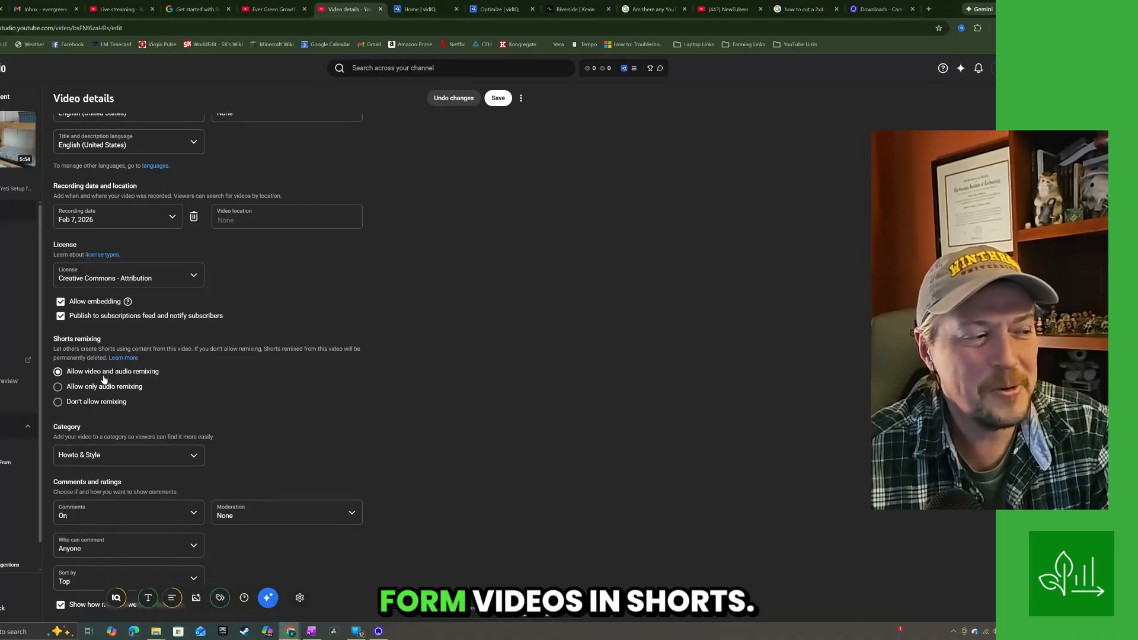
{"action": "left_click", "coordinate": [146, 460]}
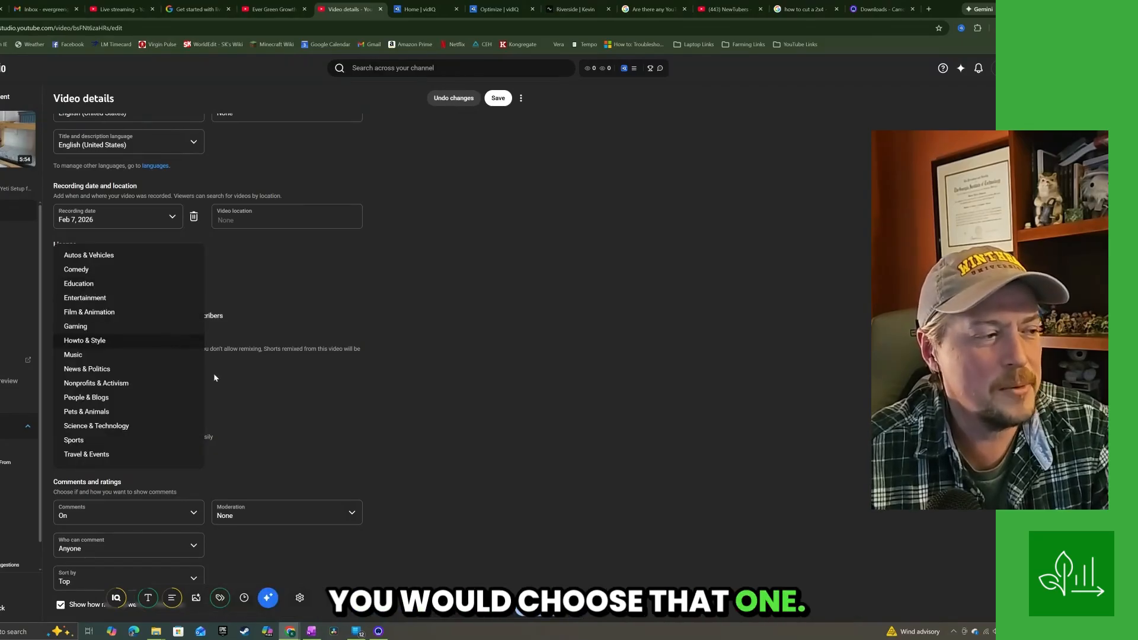
{"action": "left_click", "coordinate": [299, 432]}
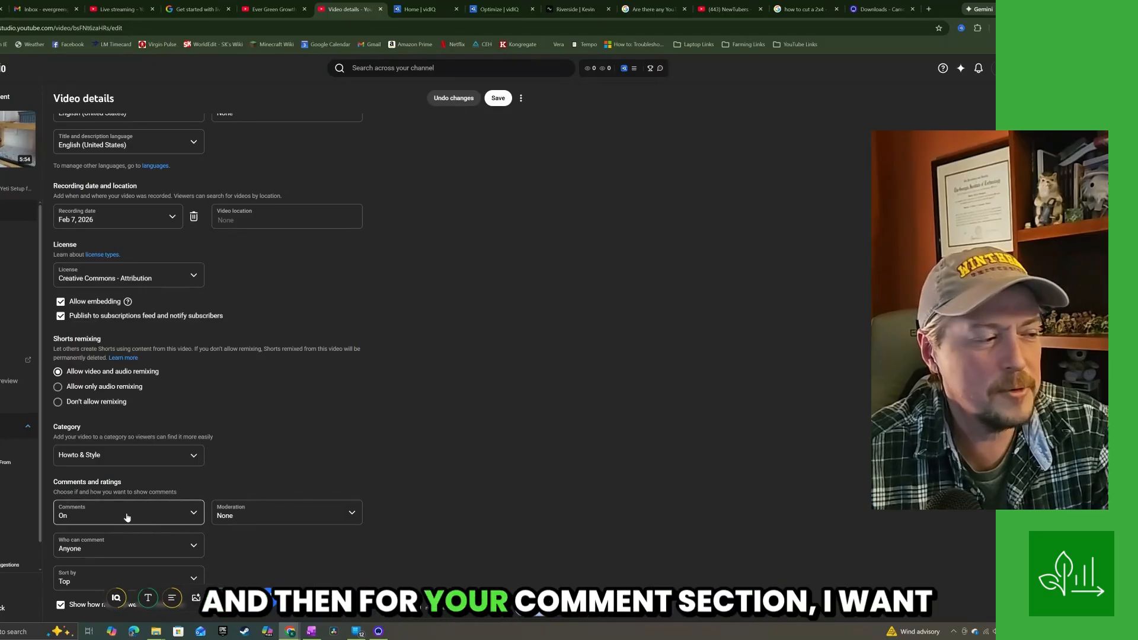
Set the comment moderation level to Basic and review the other moderation options.
{"action": "left_click", "coordinate": [290, 517]}
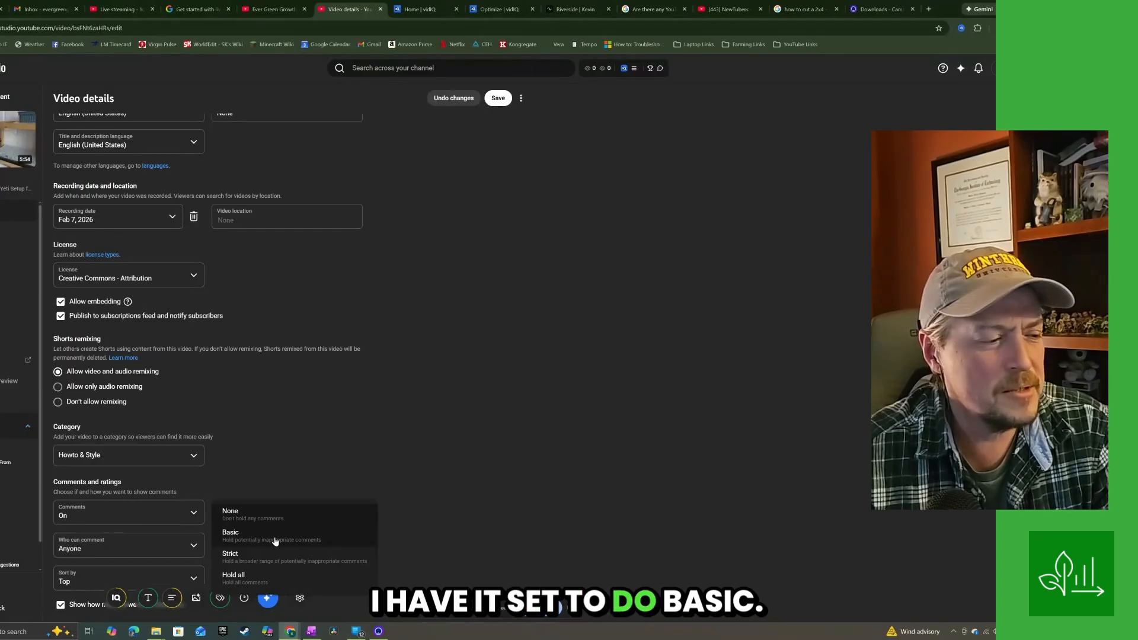
{"action": "left_click", "coordinate": [276, 541]}
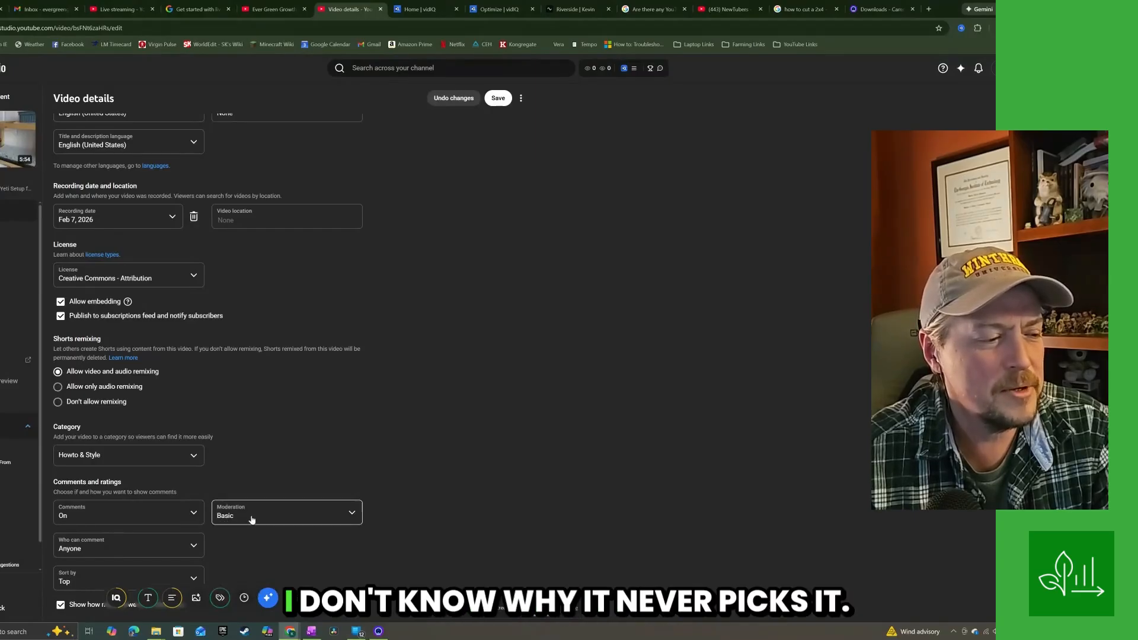
{"action": "left_click", "coordinate": [255, 516]}
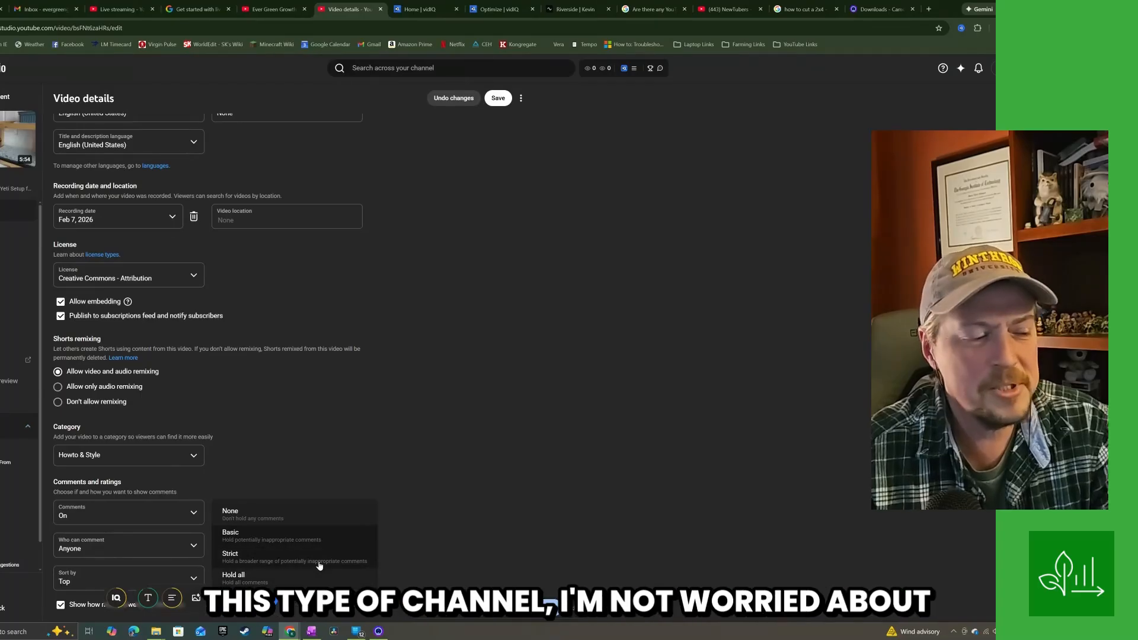
{"action": "left_click", "coordinate": [430, 483]}
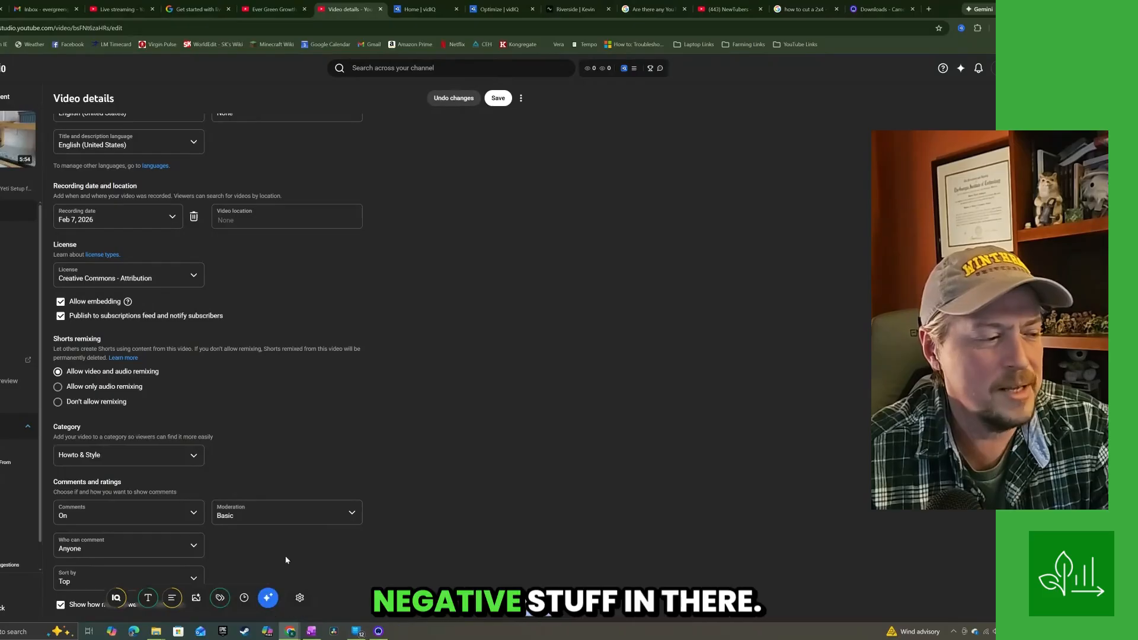
Review the available options for who can comment on the video without changing the selection.
{"action": "left_click", "coordinate": [130, 552]}
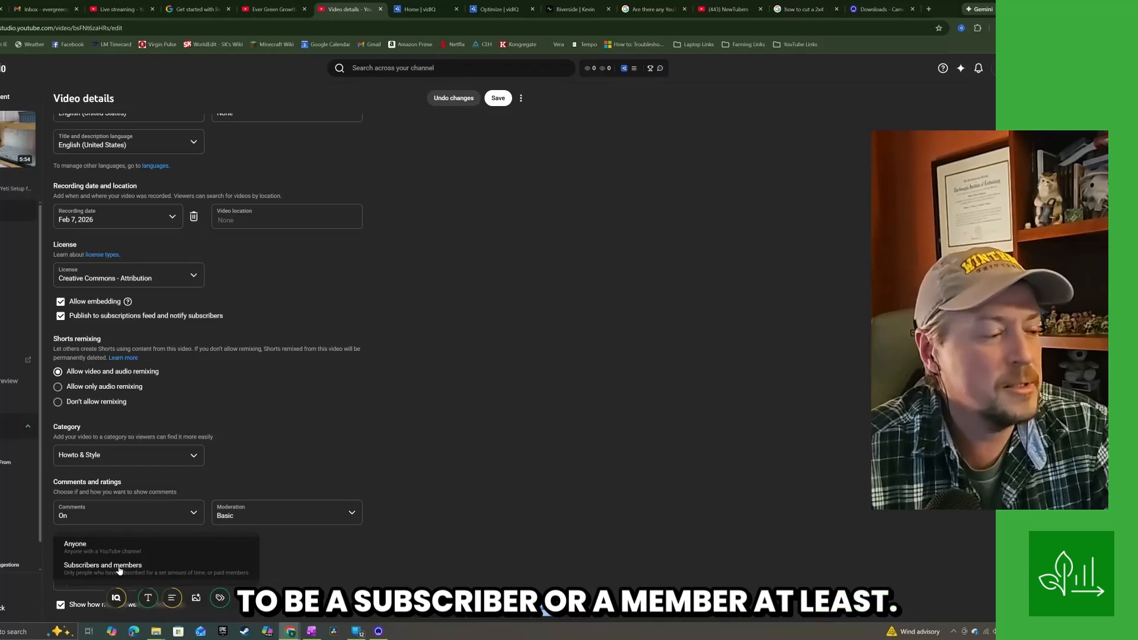
{"action": "left_click", "coordinate": [315, 544]}
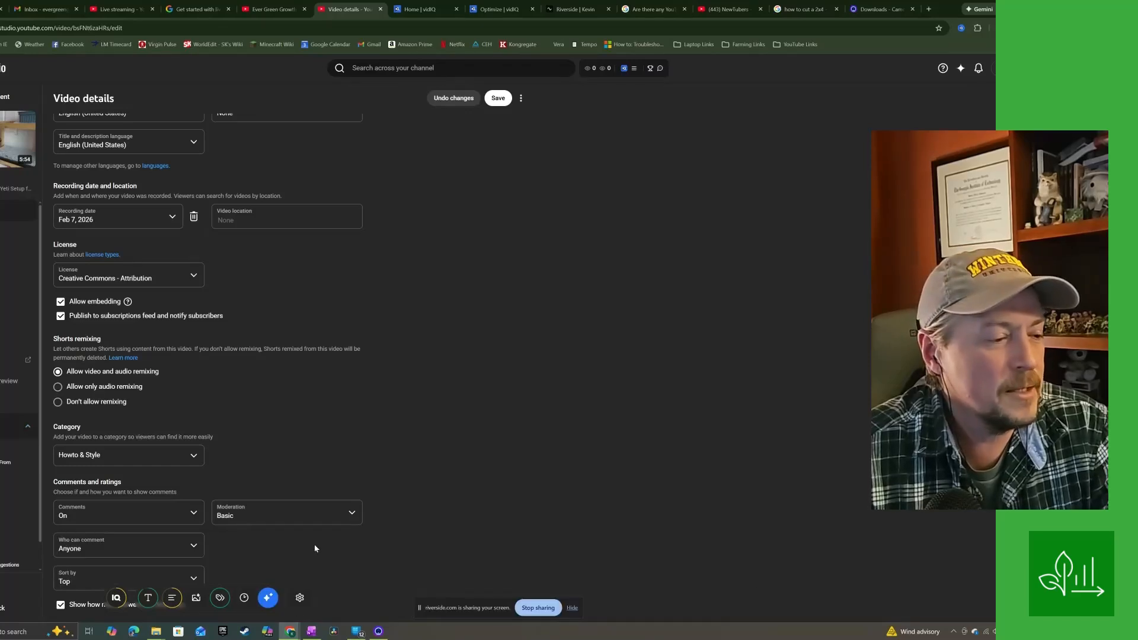
{"action": "left_click", "coordinate": [162, 553]}
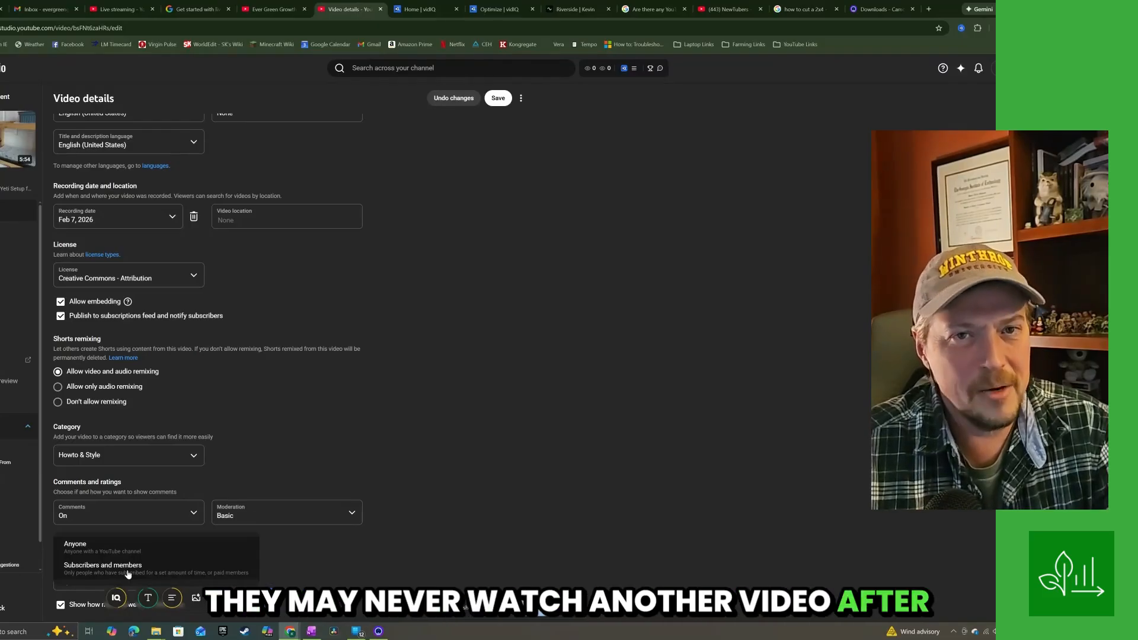
{"action": "left_click", "coordinate": [324, 547]}
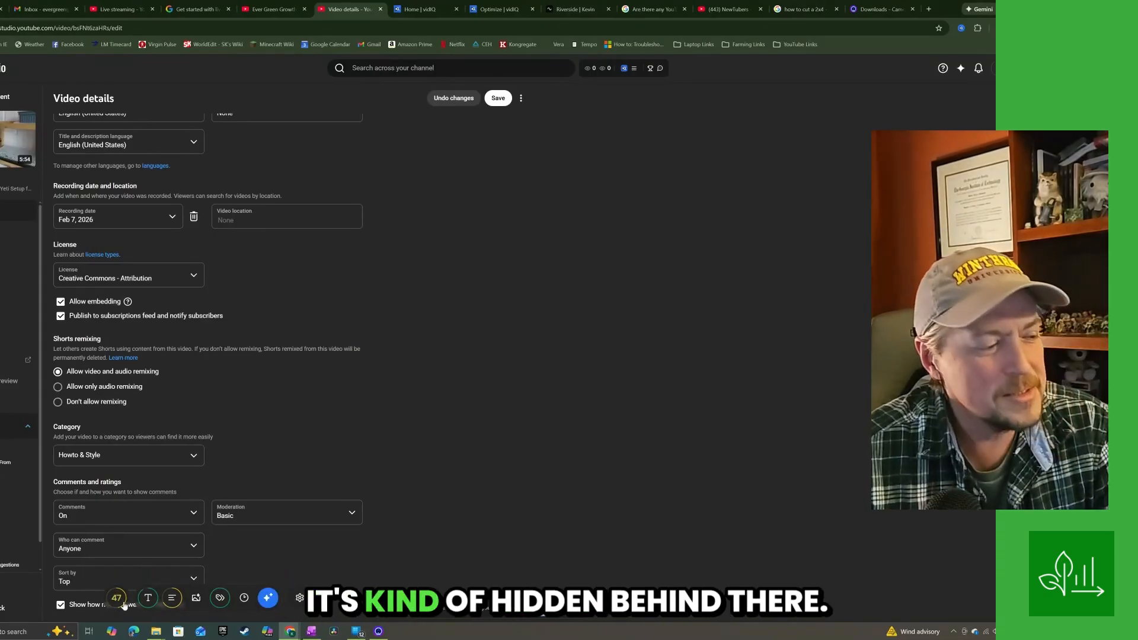
Save the changes made to the video's details.
{"action": "scroll", "coordinate": [388, 359], "scroll_direction": "up", "scroll_amount": 20}
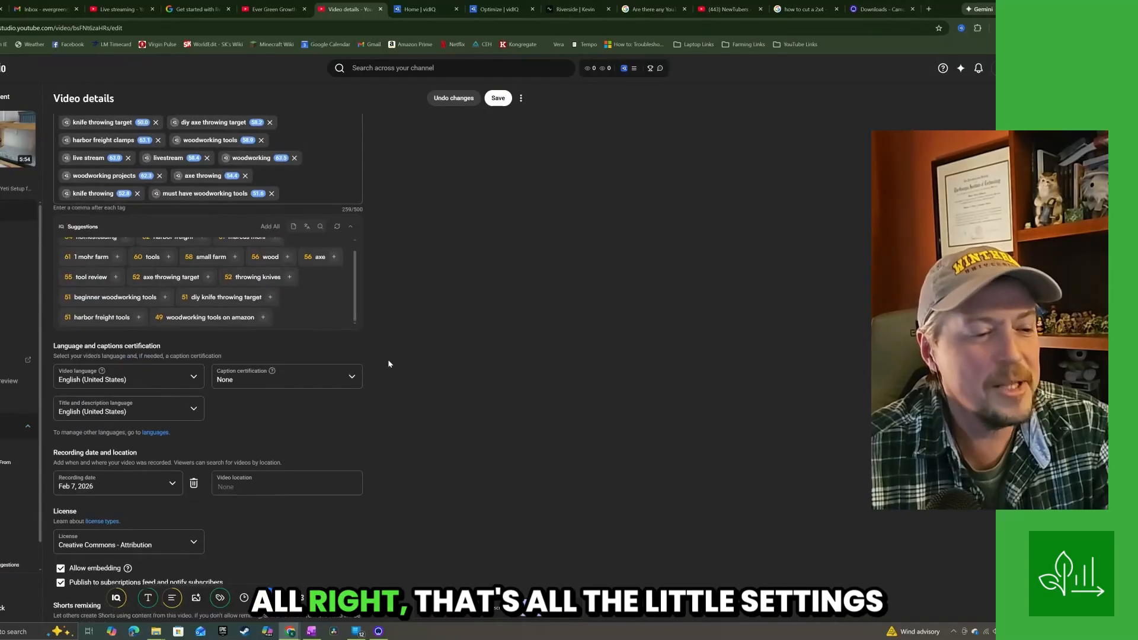
{"action": "scroll", "coordinate": [383, 247], "scroll_direction": "up", "scroll_amount": 3}
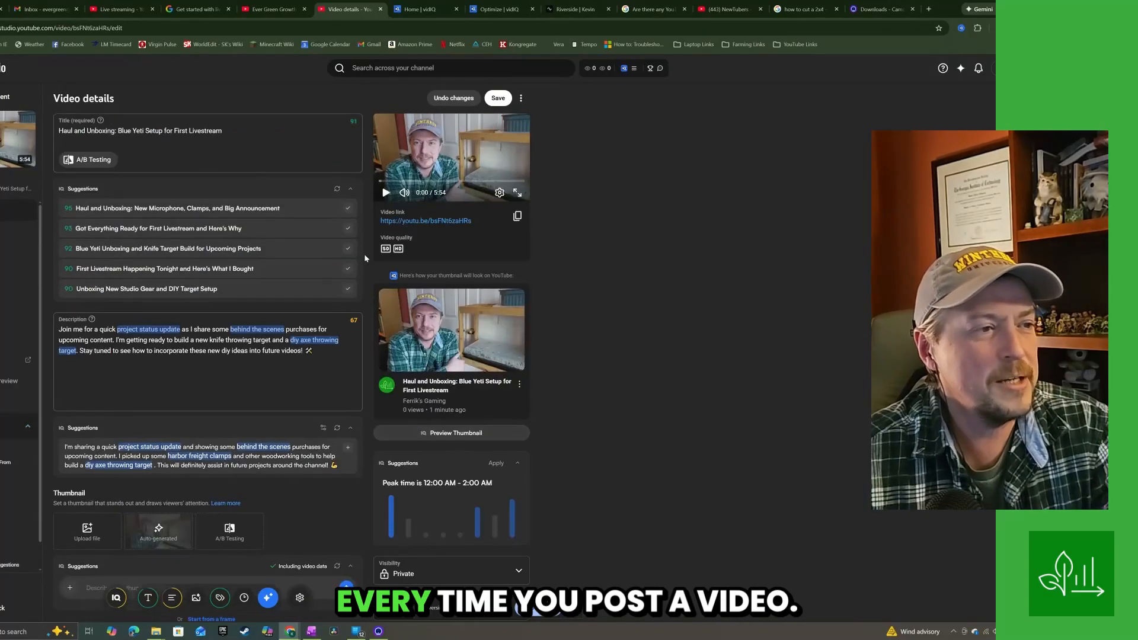
{"action": "left_click", "coordinate": [499, 98]}
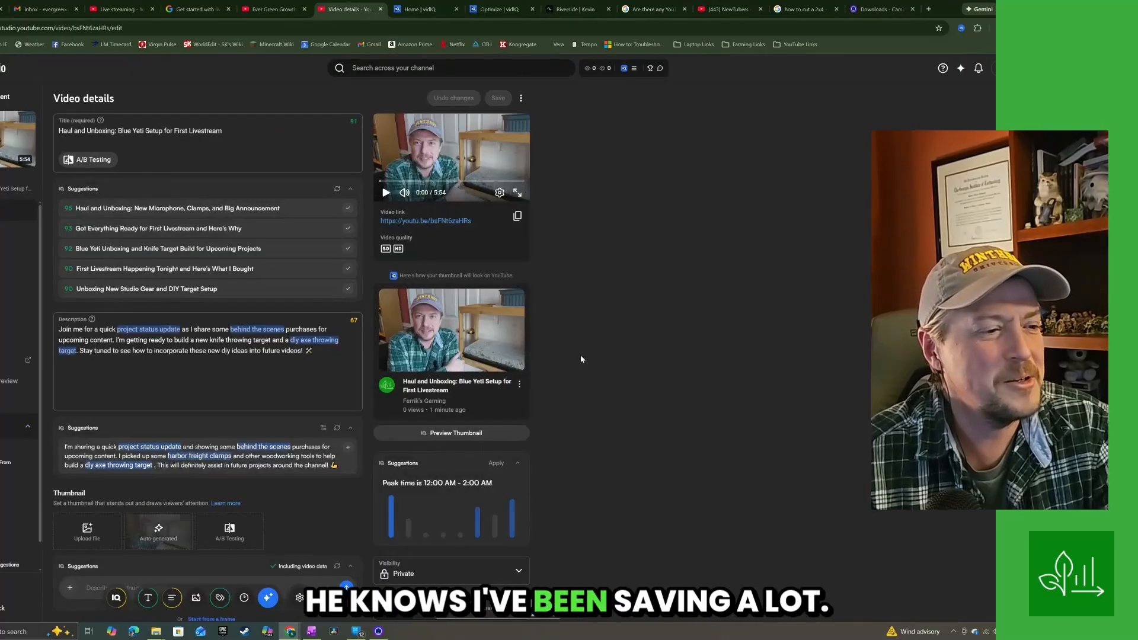
Play a few seconds of the uploaded video and examine its video quality and suggested peak publishing time.
{"action": "left_click", "coordinate": [386, 192]}
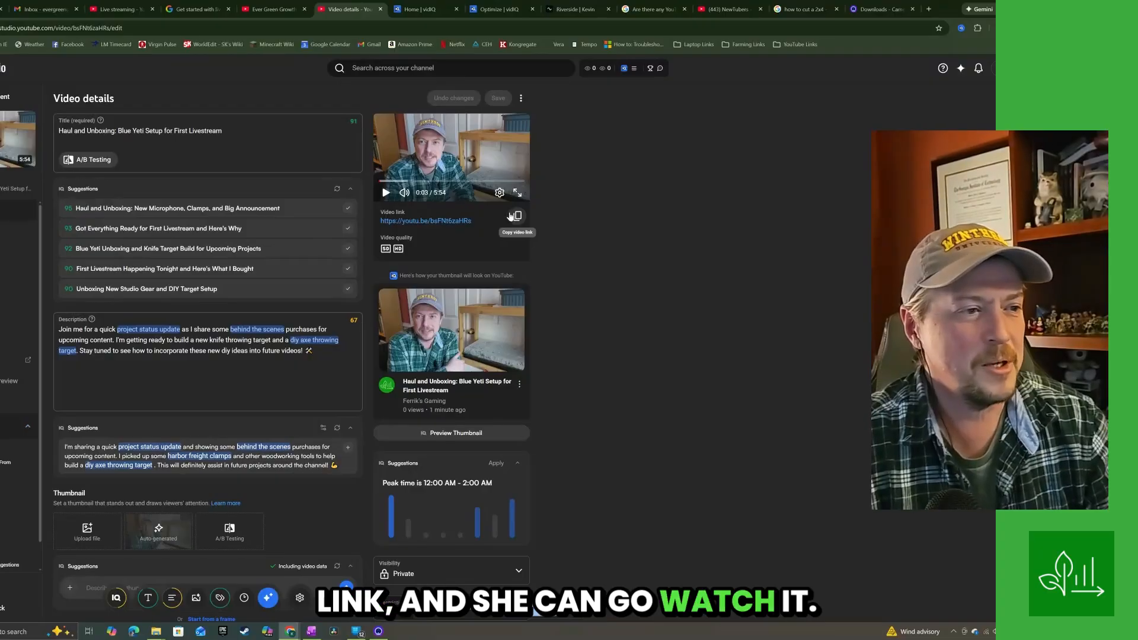
{"action": "mouse_move", "coordinate": [401, 251]}
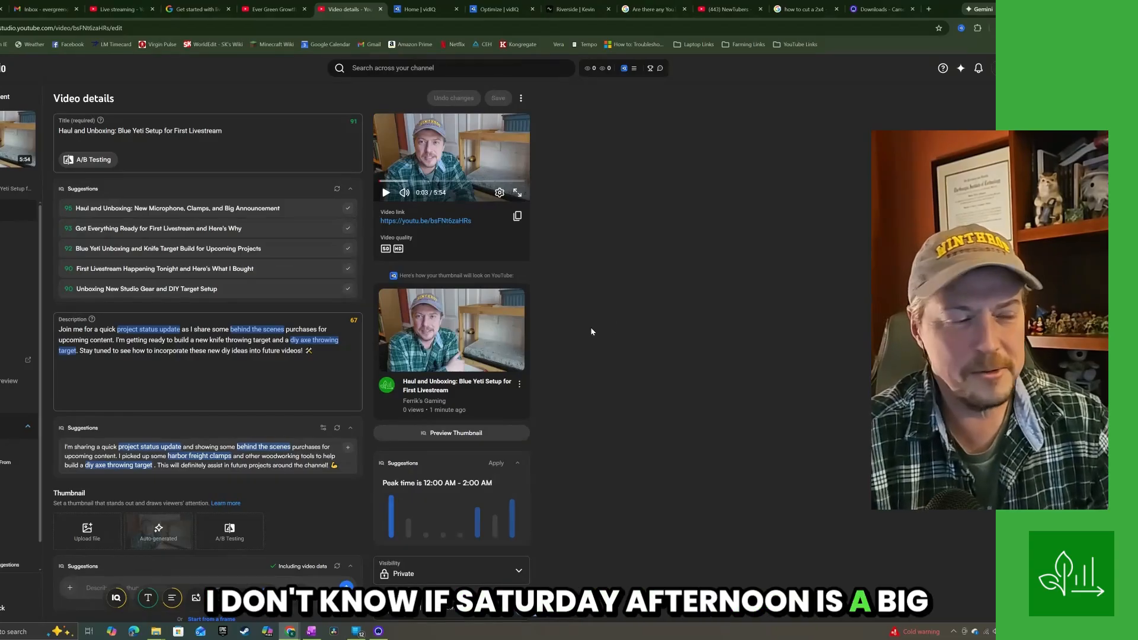
{"action": "scroll", "coordinate": [588, 330], "scroll_direction": "down", "scroll_amount": 1}
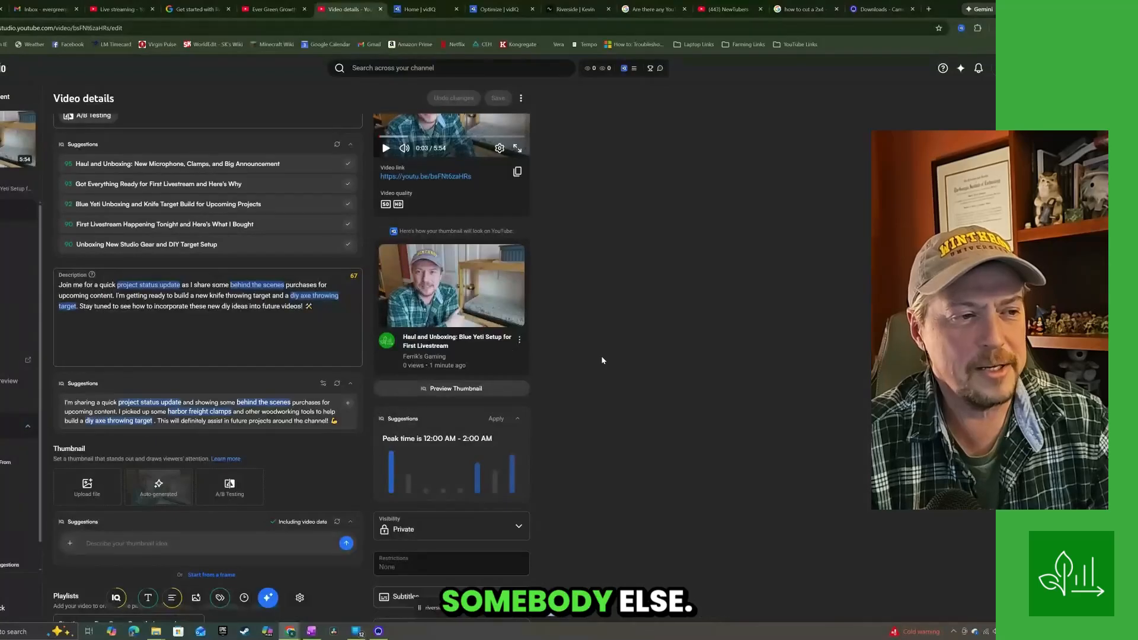
{"action": "scroll", "coordinate": [601, 356], "scroll_direction": "down", "scroll_amount": 1}
{"action": "scroll", "coordinate": [600, 357], "scroll_direction": "down", "scroll_amount": 3}
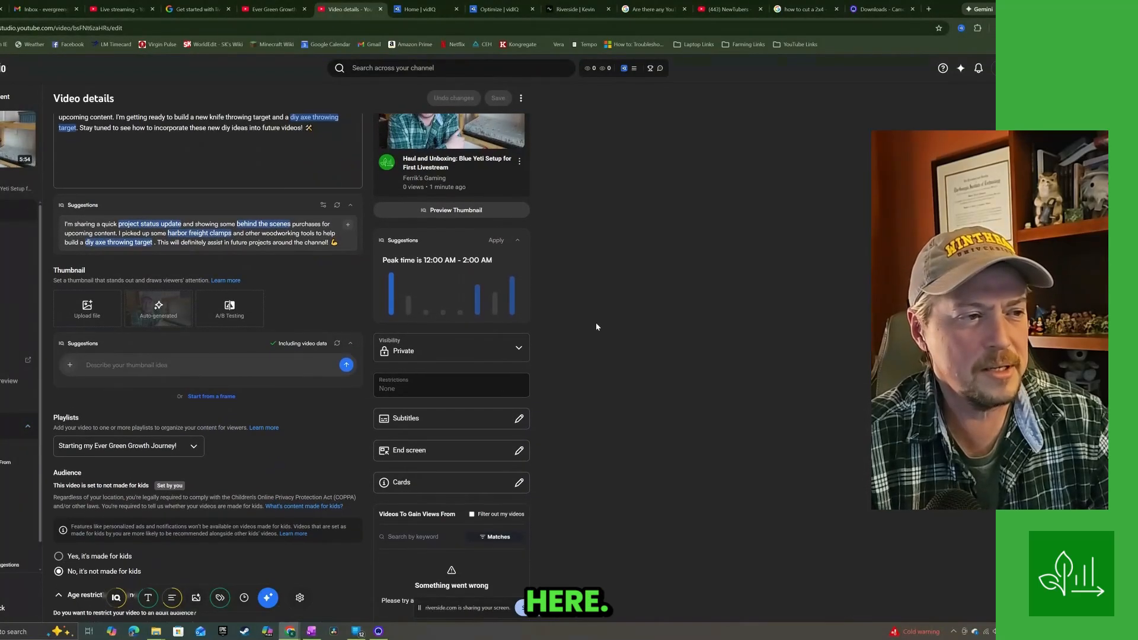
{"action": "scroll", "coordinate": [596, 323], "scroll_direction": "down", "scroll_amount": 1}
{"action": "mouse_move", "coordinate": [497, 259]}
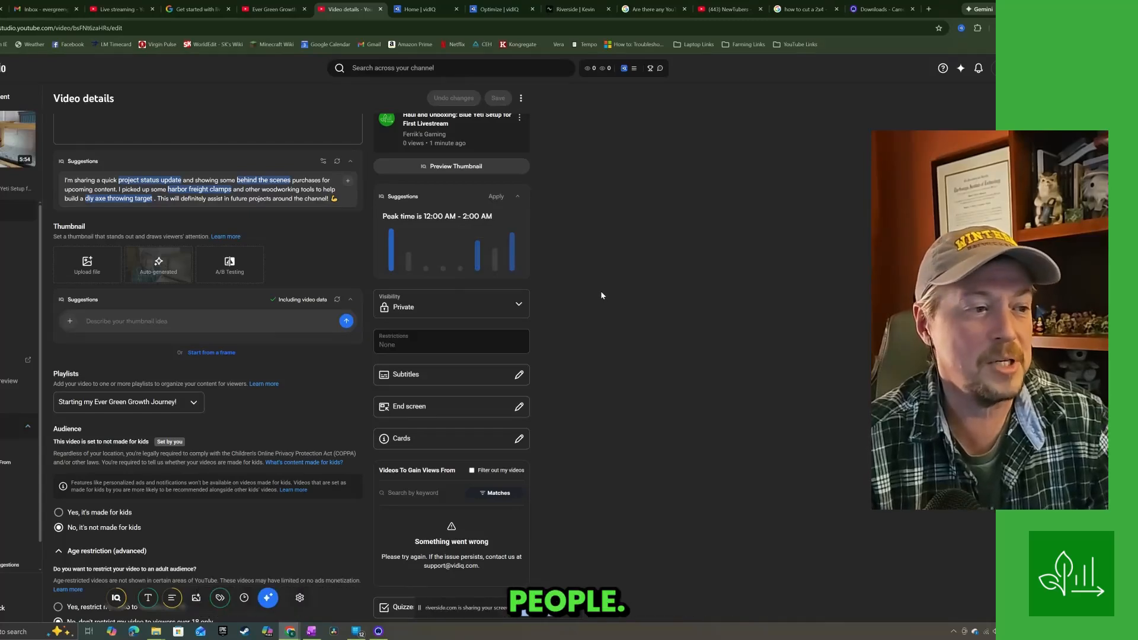
Try scheduling the video to become public on Feb 8, 2026 at 3:45 PM.
{"action": "scroll", "coordinate": [600, 290], "scroll_direction": "down", "scroll_amount": 1}
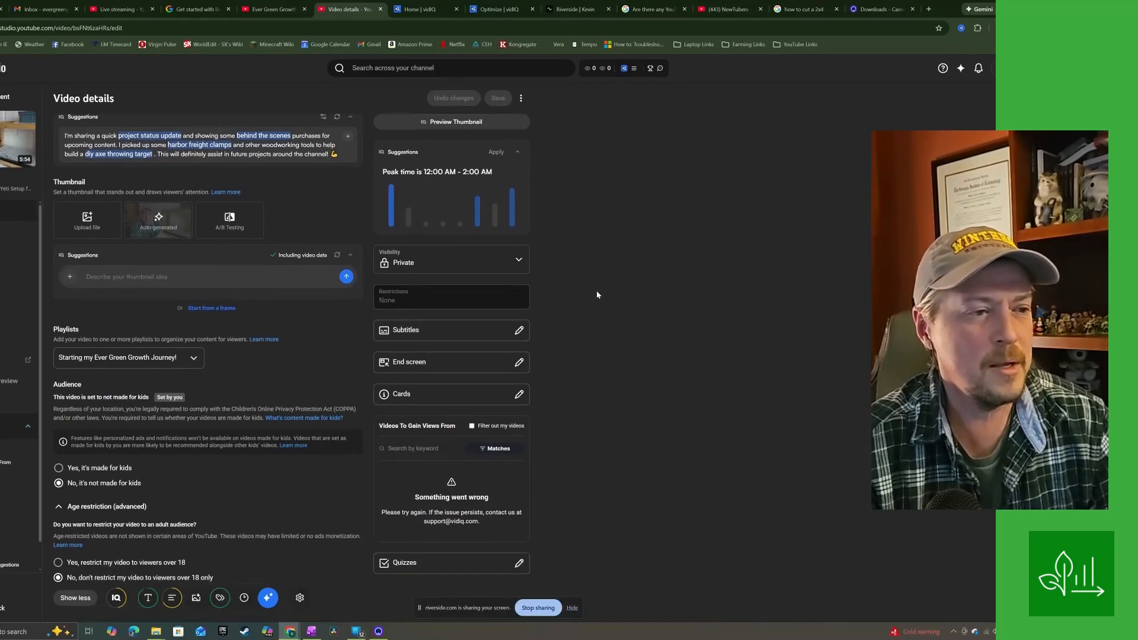
{"action": "left_click", "coordinate": [440, 264]}
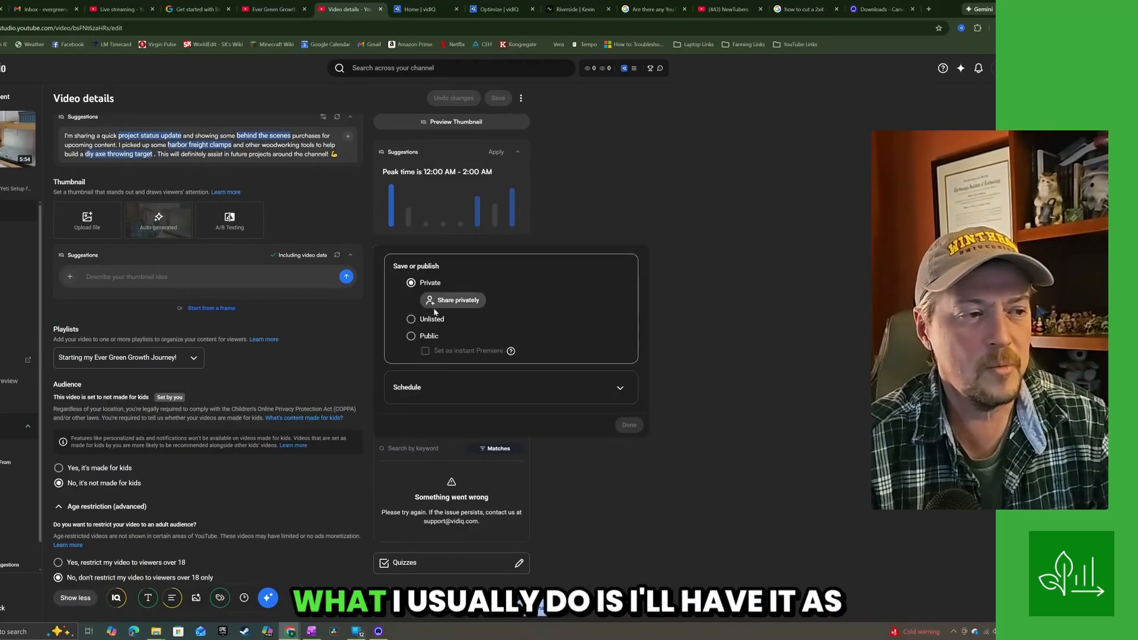
{"action": "left_click", "coordinate": [620, 389]}
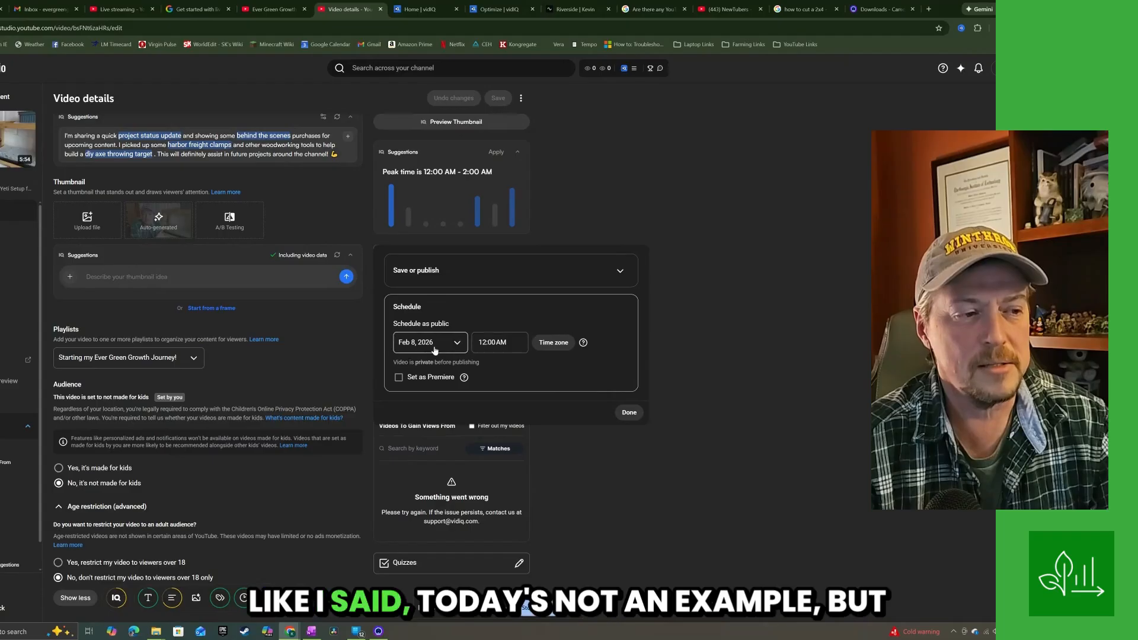
{"action": "left_click", "coordinate": [508, 341]}
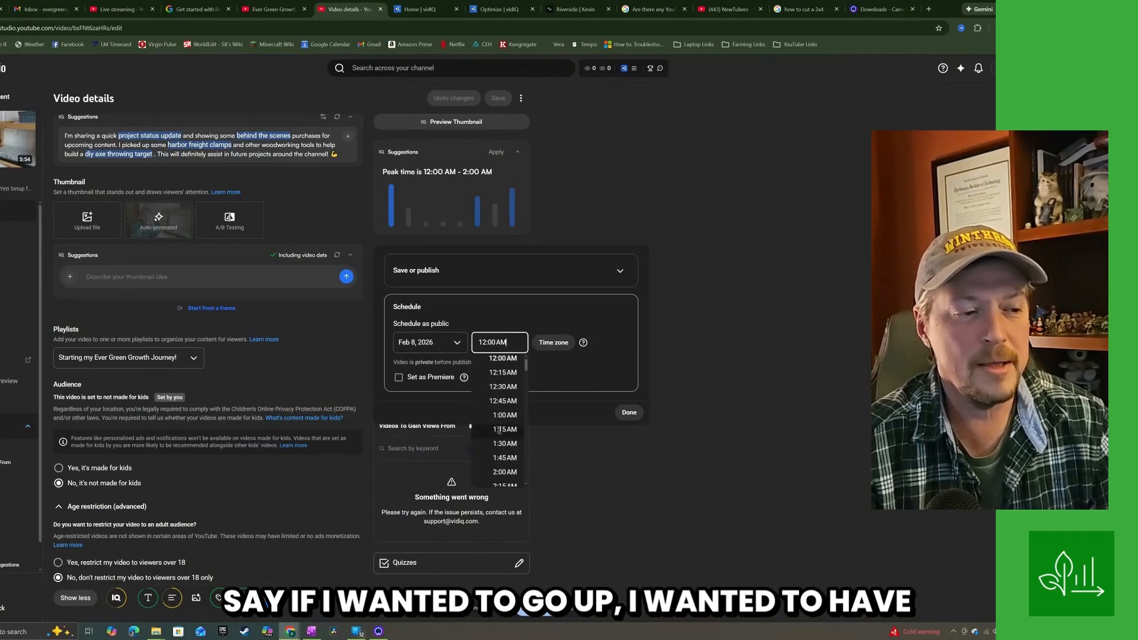
{"action": "scroll", "coordinate": [499, 431], "scroll_direction": "down", "scroll_amount": 3}
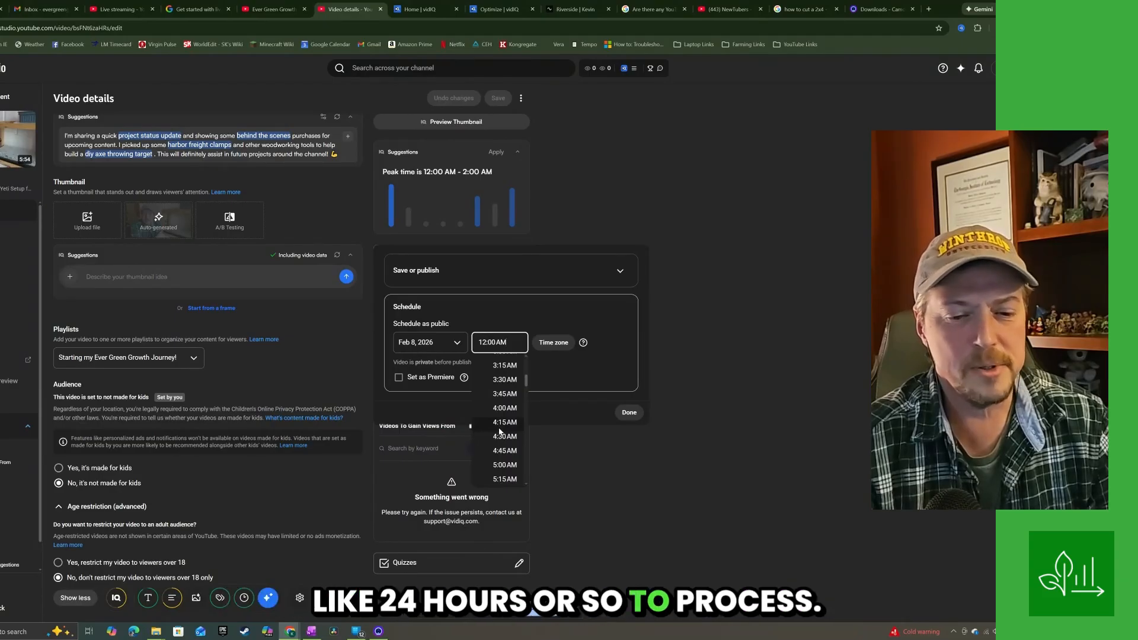
{"action": "scroll", "coordinate": [500, 431], "scroll_direction": "down", "scroll_amount": 7}
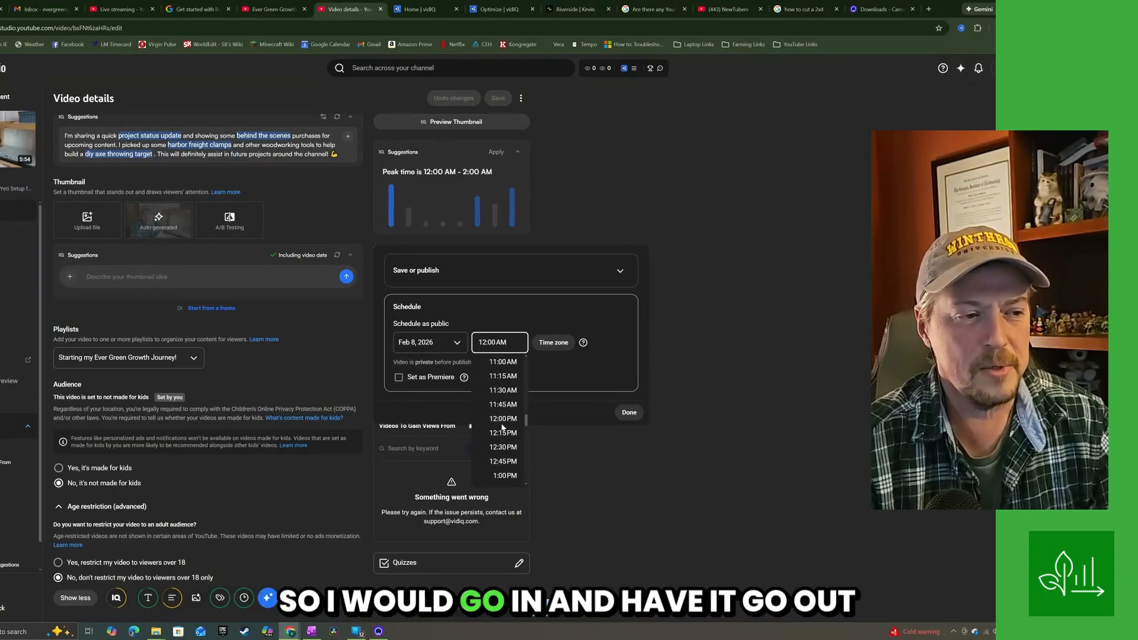
{"action": "scroll", "coordinate": [504, 430], "scroll_direction": "down", "scroll_amount": 4}
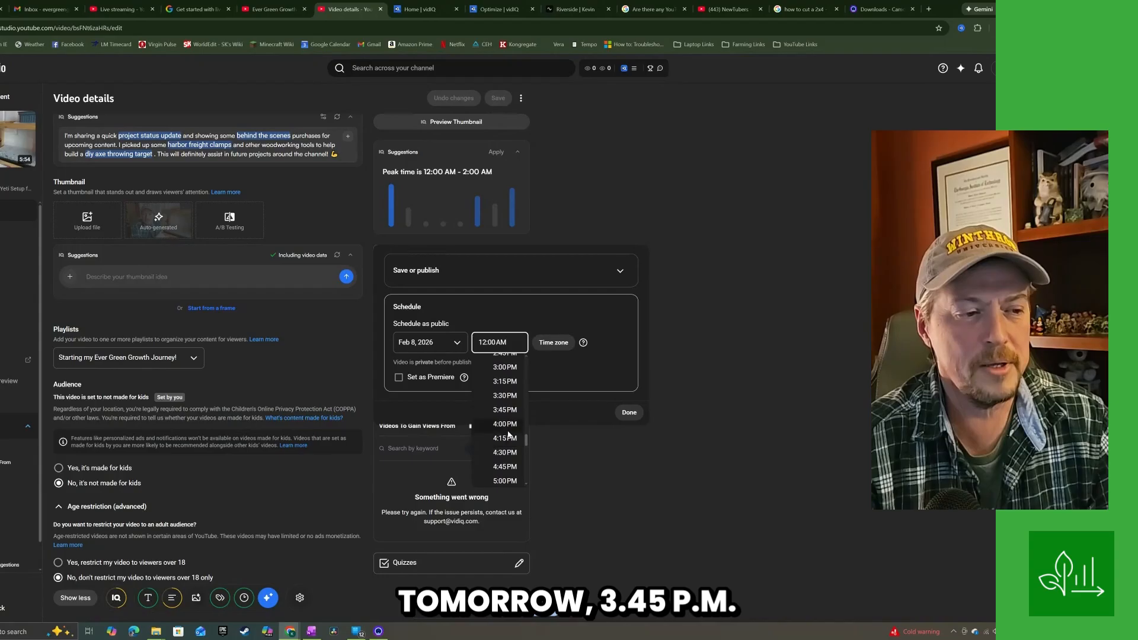
{"action": "left_click", "coordinate": [501, 410]}
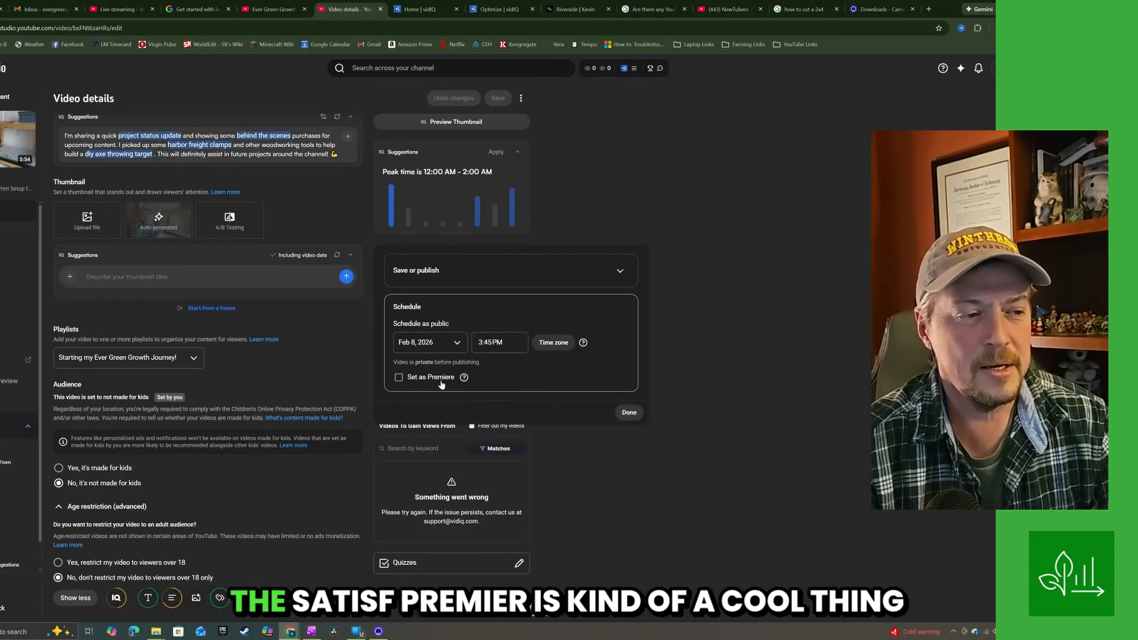
Read the Set as Premiere help text and leave the visibility settings without applying the schedule.
{"action": "mouse_move", "coordinate": [465, 378]}
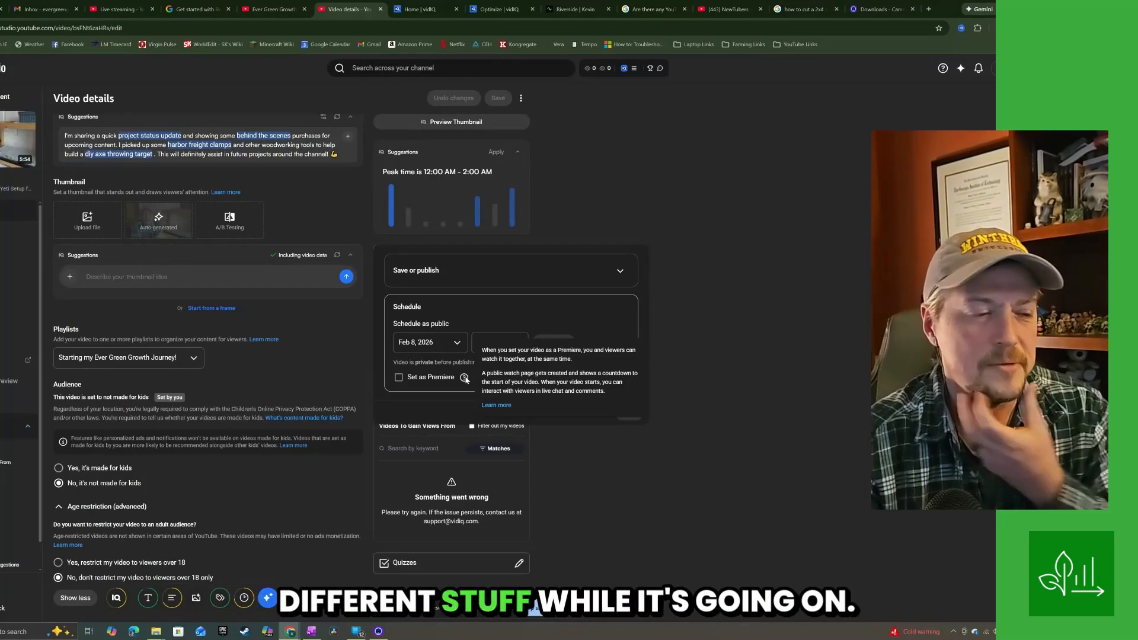
{"action": "left_click", "coordinate": [519, 304]}
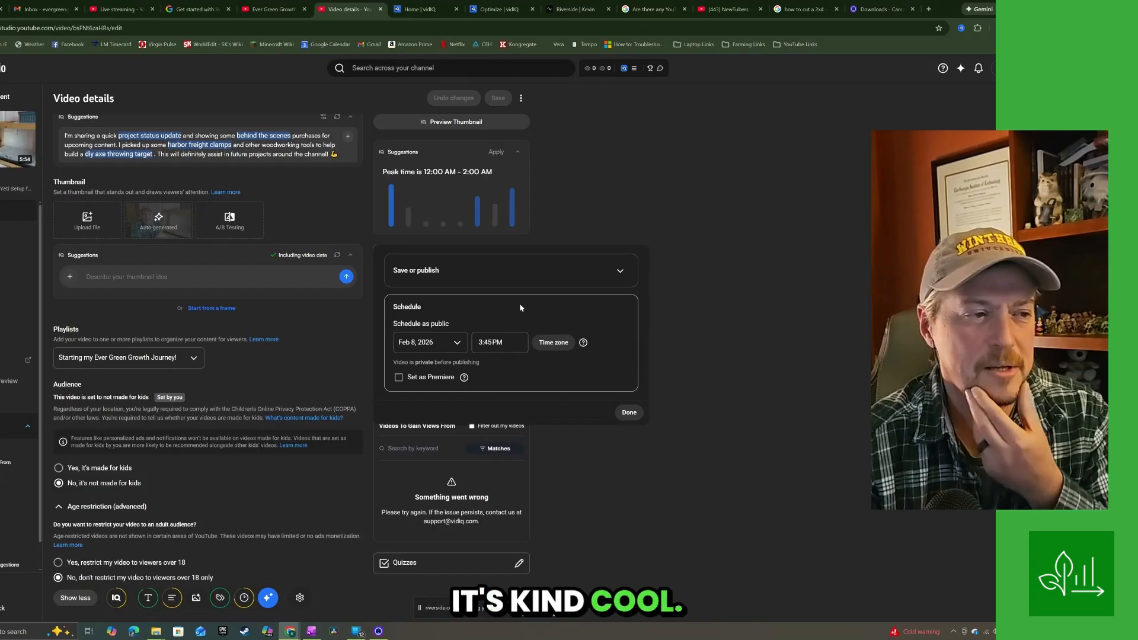
{"action": "left_click", "coordinate": [620, 271]}
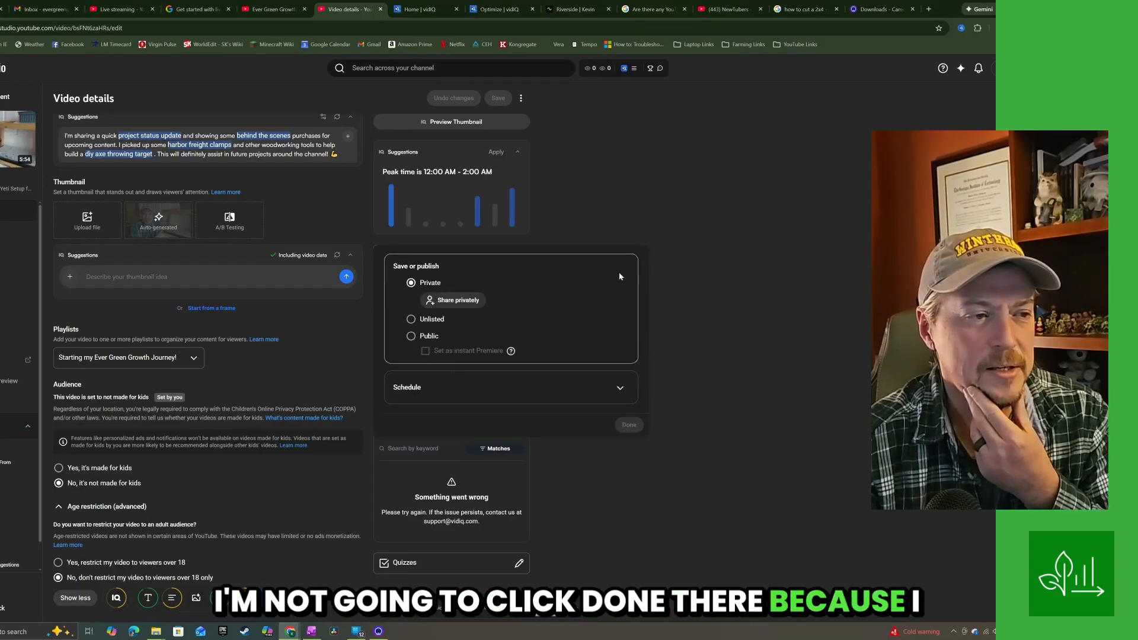
{"action": "left_click", "coordinate": [693, 286]}
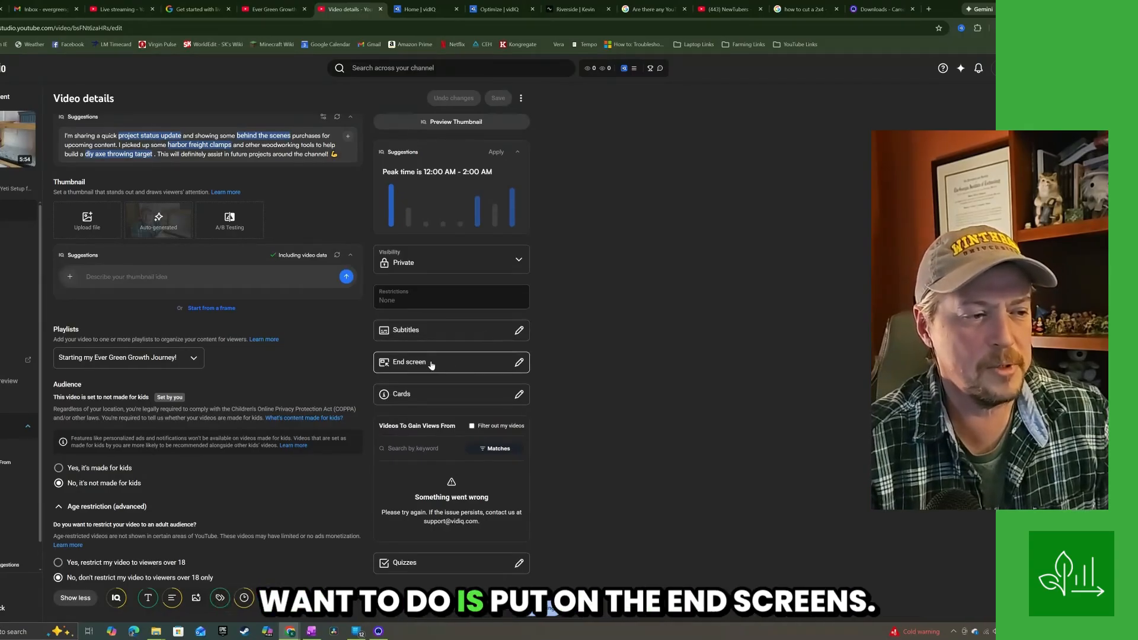
Add an end screen to the video by importing the layout from the latest video.
{"action": "scroll", "coordinate": [431, 365], "scroll_direction": "down", "scroll_amount": 1}
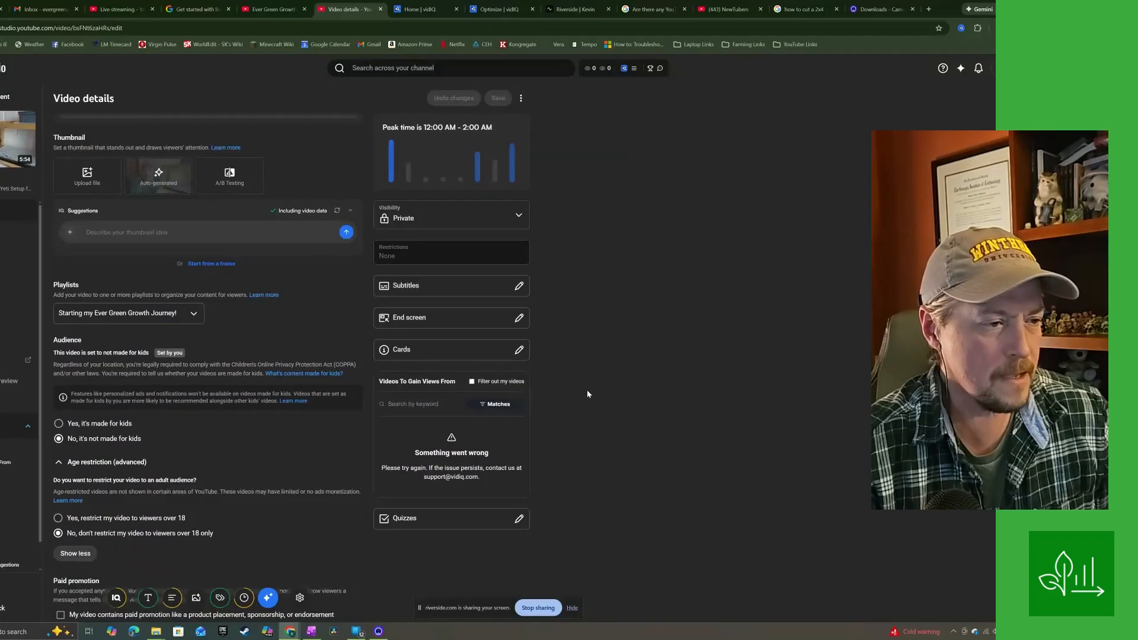
{"action": "scroll", "coordinate": [589, 392], "scroll_direction": "up", "scroll_amount": 3}
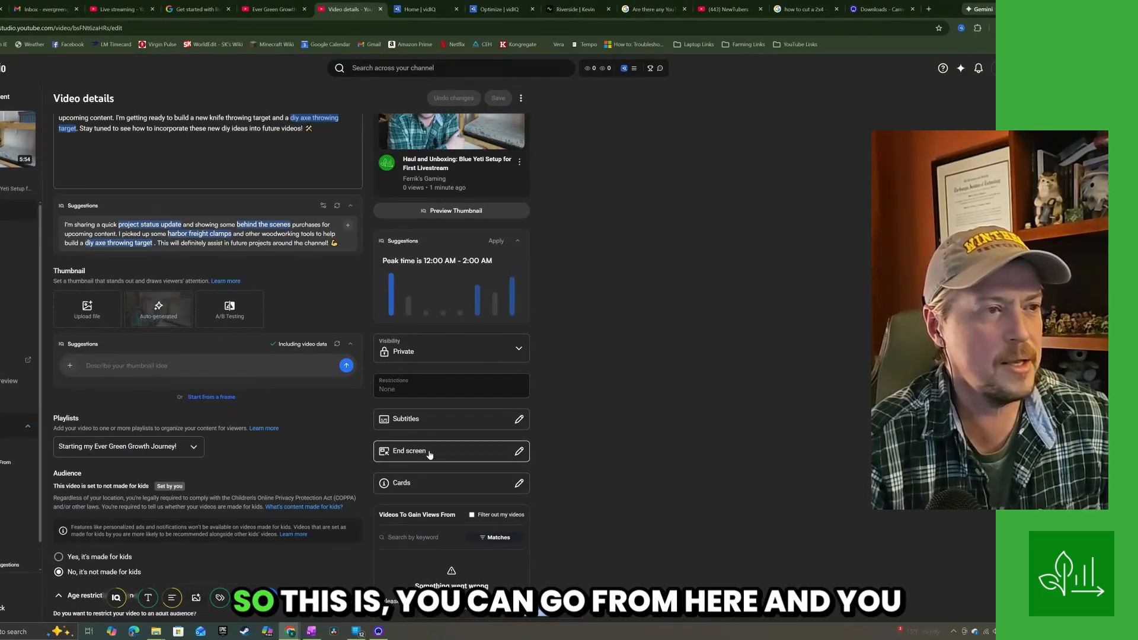
{"action": "left_click", "coordinate": [458, 455]}
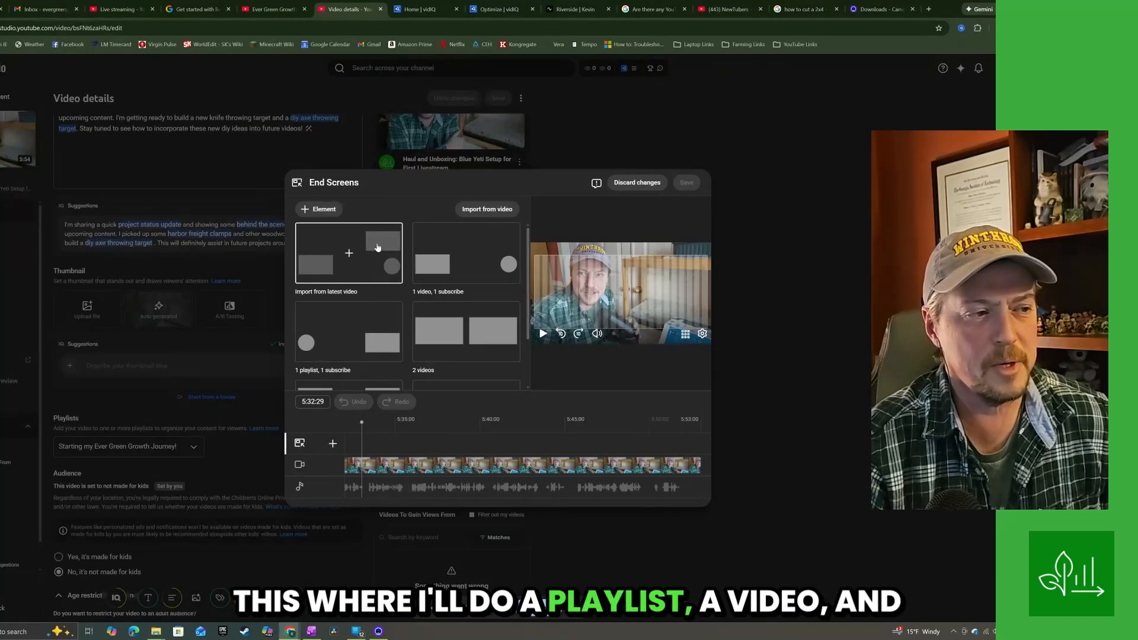
{"action": "left_click", "coordinate": [354, 268]}
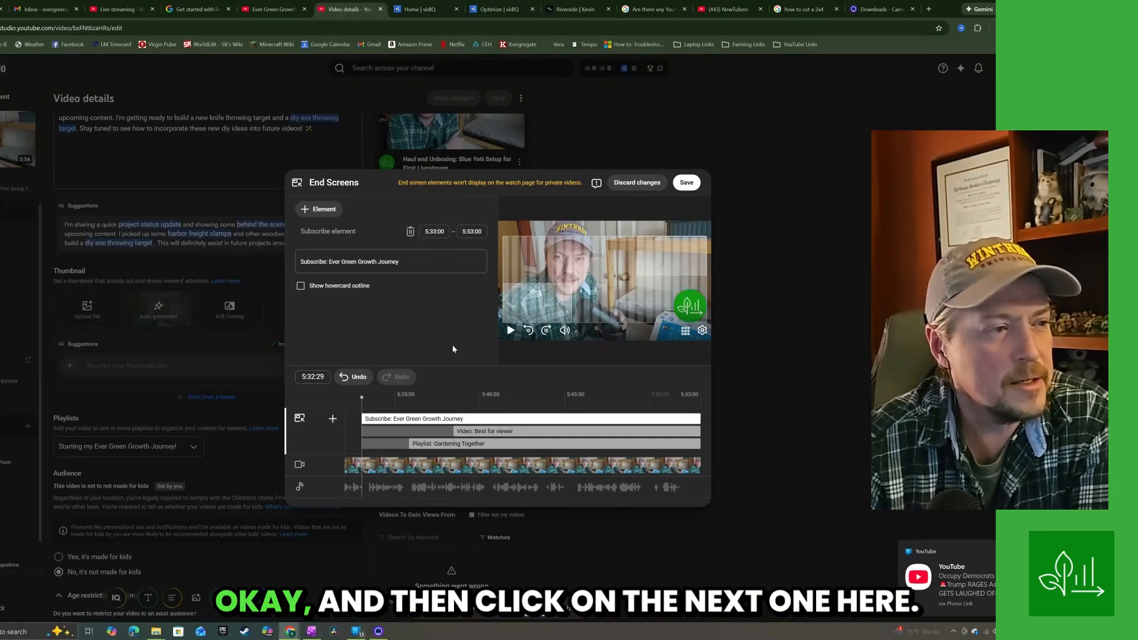
Change the end screen's playlist element to Starting my Ever Green Growth Journey! and save the end screen with its video element on Best for viewer.
{"action": "left_click", "coordinate": [506, 445]}
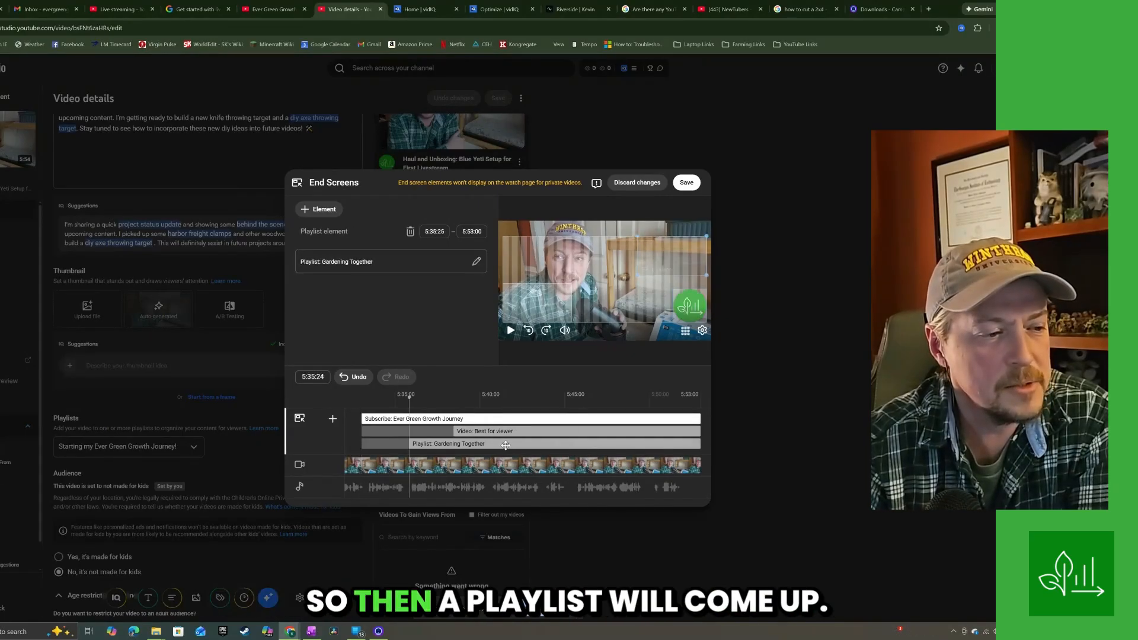
{"action": "left_click", "coordinate": [409, 268]}
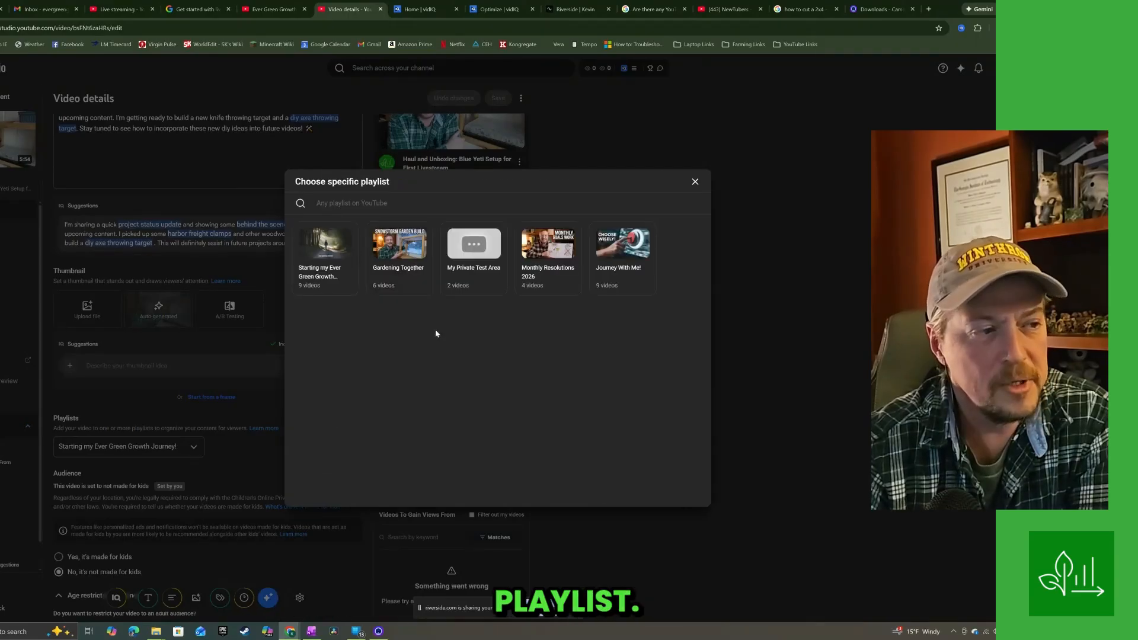
{"action": "left_click", "coordinate": [326, 252]}
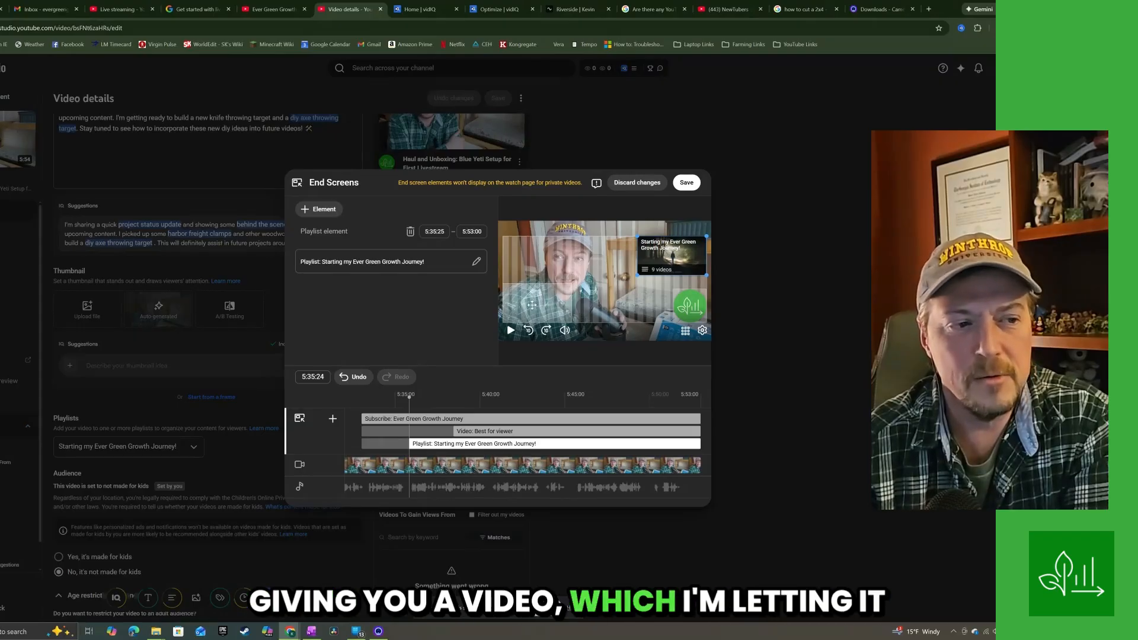
{"action": "left_click", "coordinate": [487, 432]}
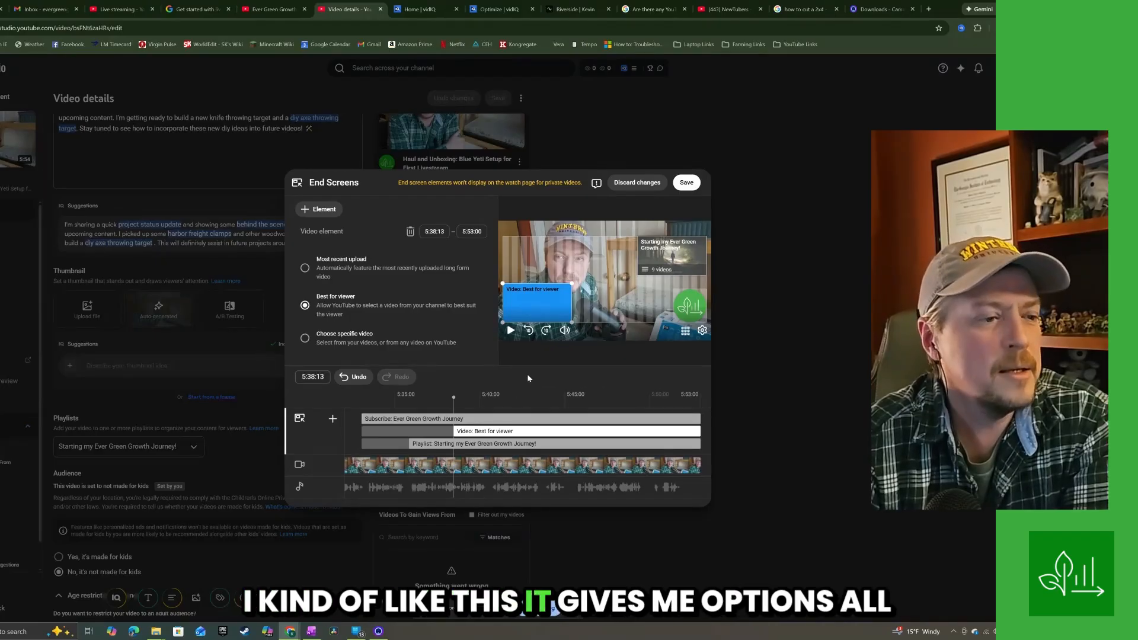
{"action": "left_click", "coordinate": [688, 187]}
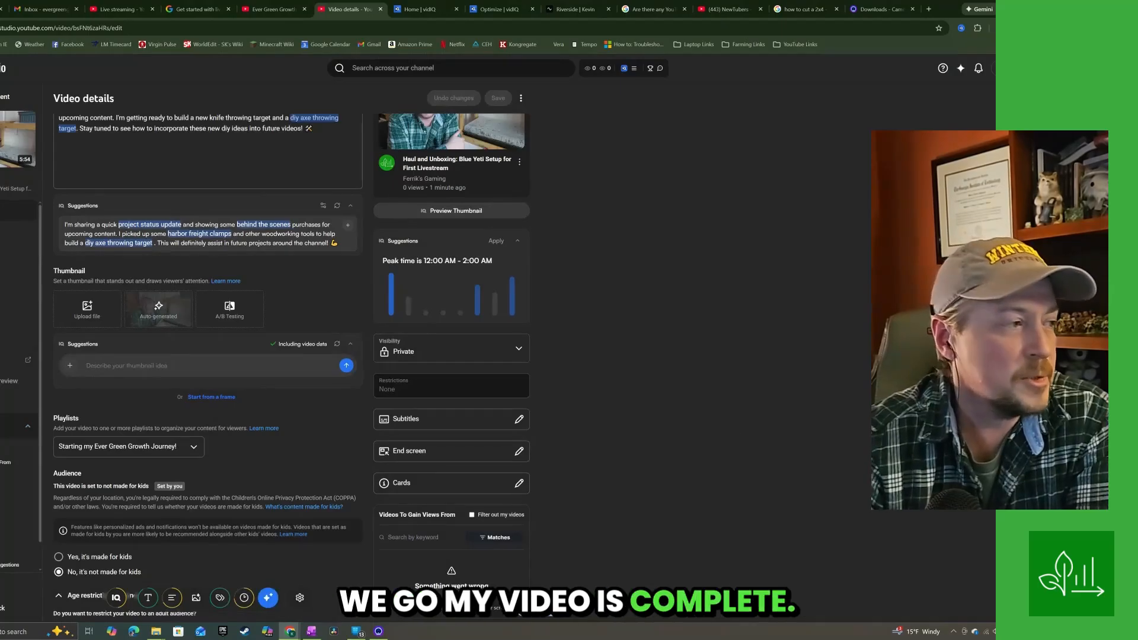
Open the Trim & cut tool in the video editor to view its cutting options.
{"action": "left_click", "coordinate": [7, 254]}
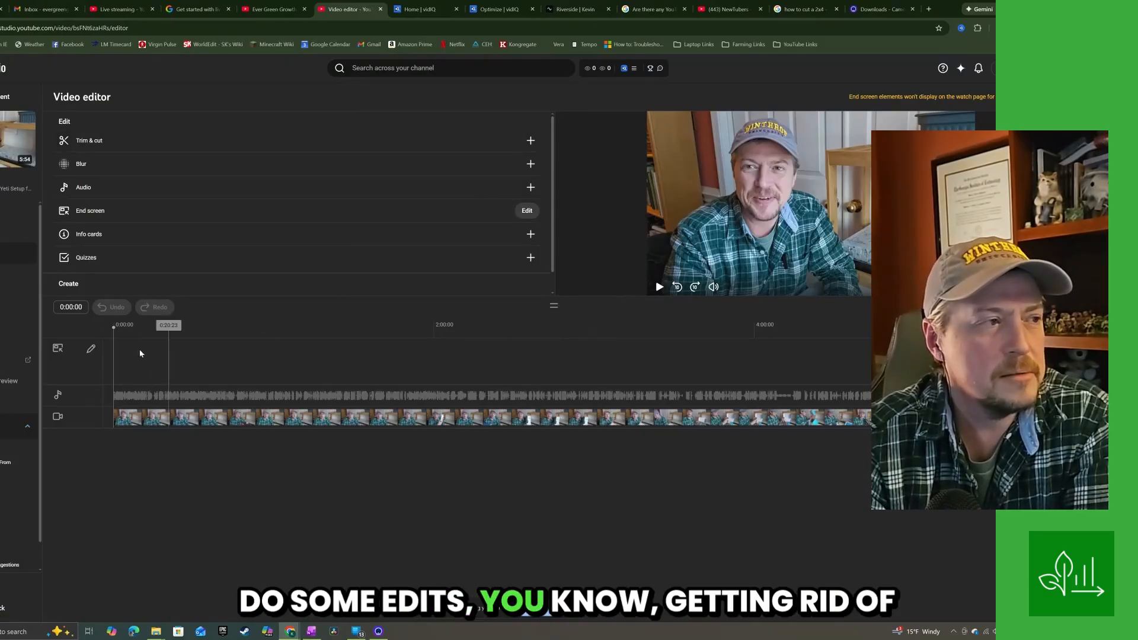
{"action": "left_click", "coordinate": [488, 147]}
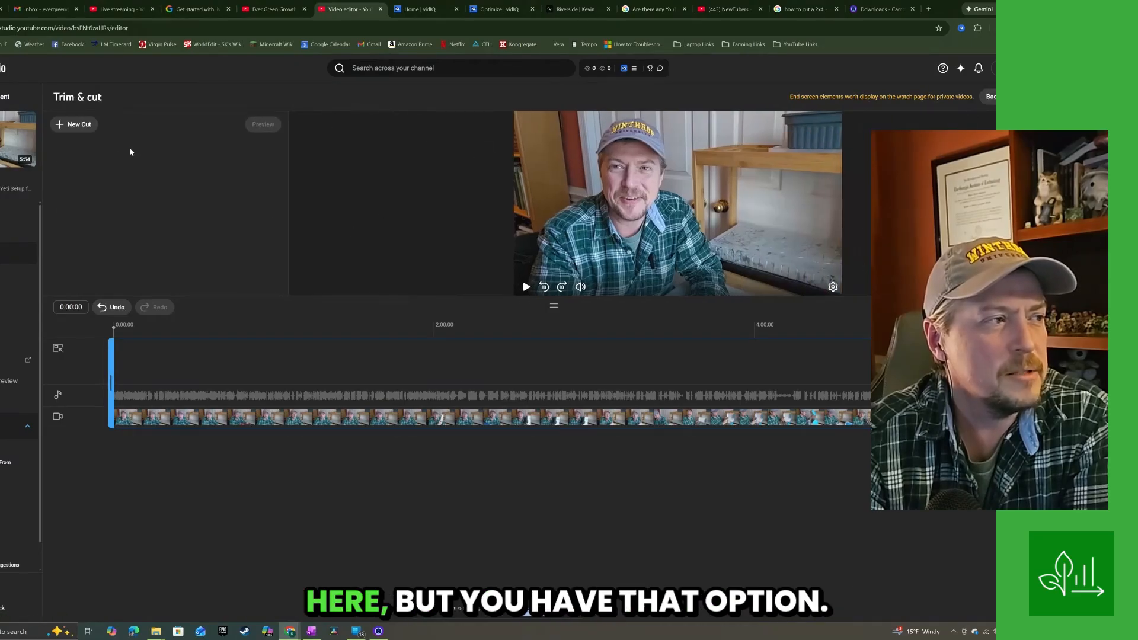
Look over the Blur choices and browse the Audio track library in the video editor without adding anything.
{"action": "left_click", "coordinate": [992, 97]}
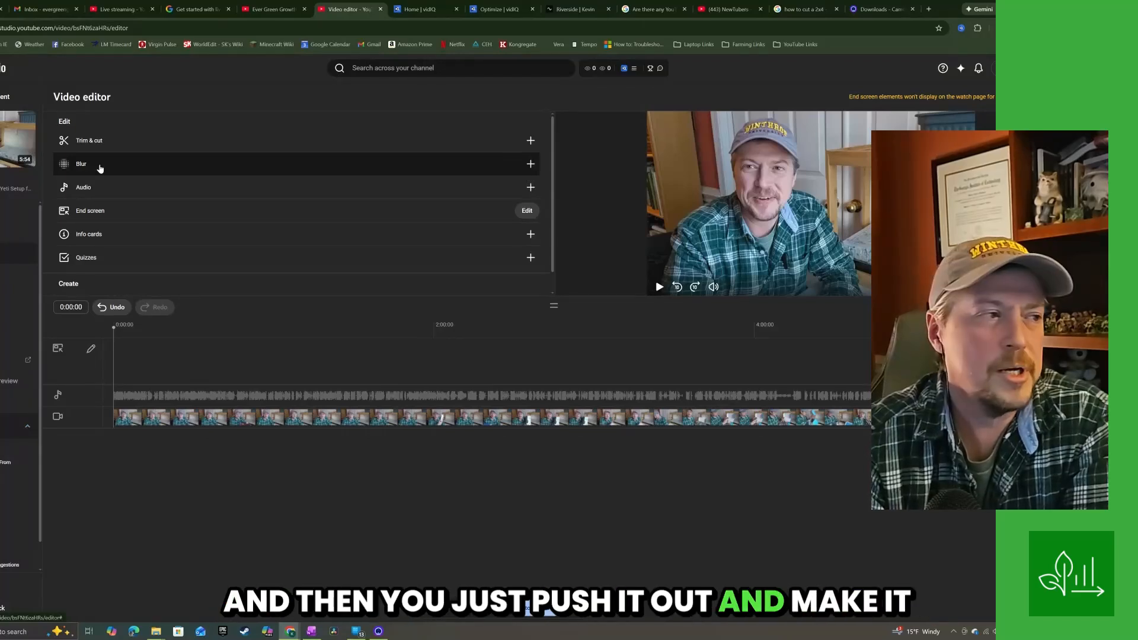
{"action": "left_click", "coordinate": [99, 168]}
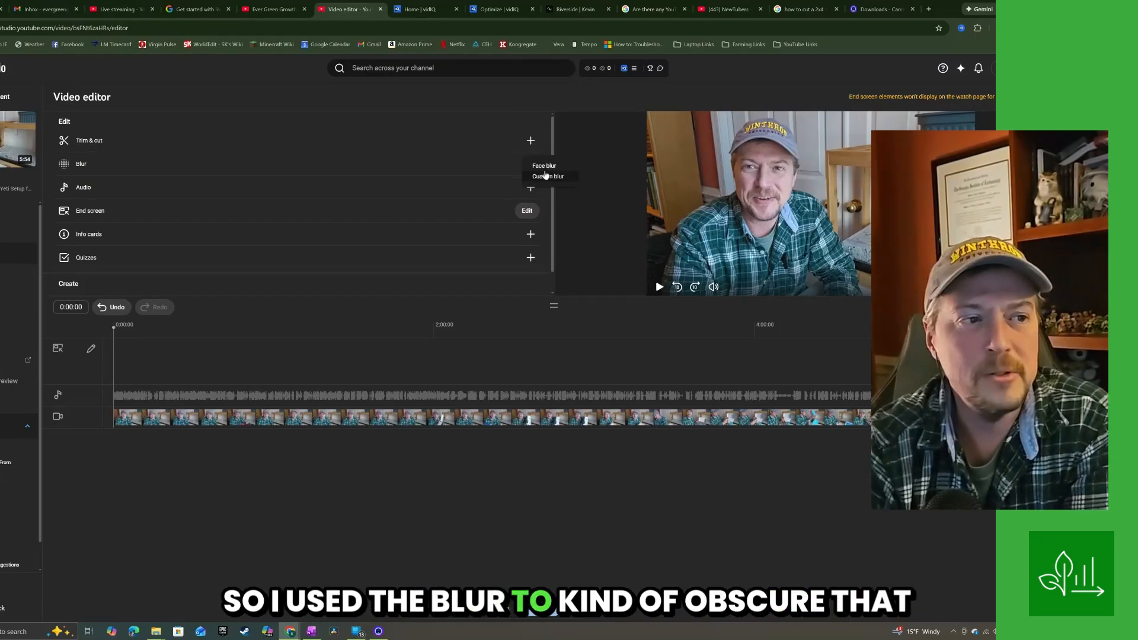
{"action": "left_click", "coordinate": [584, 207]}
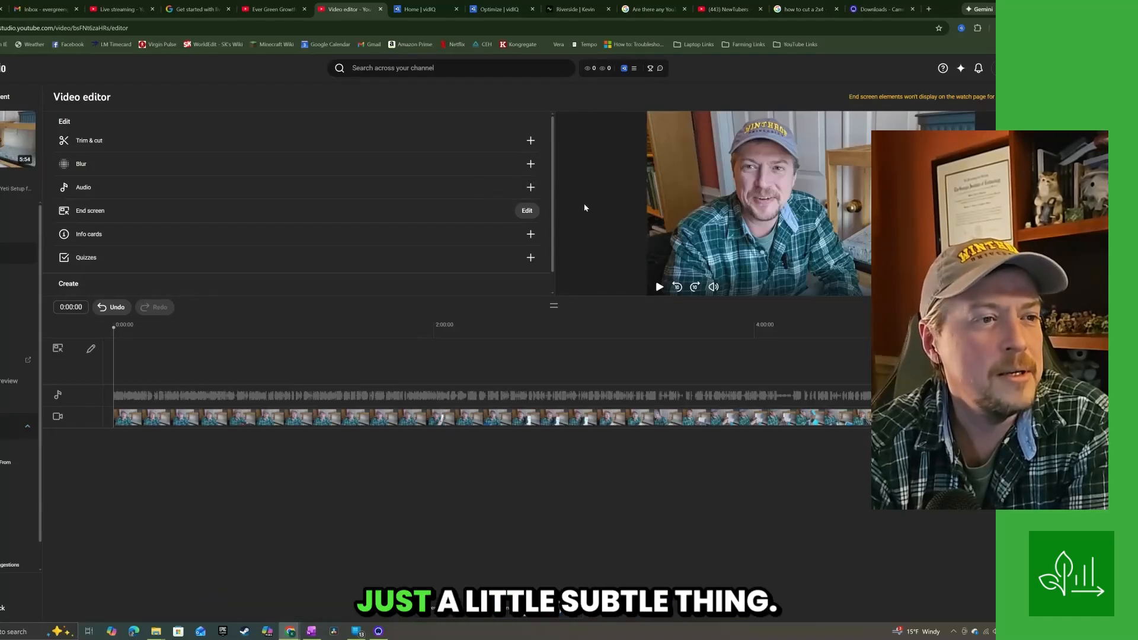
{"action": "left_click", "coordinate": [300, 190]}
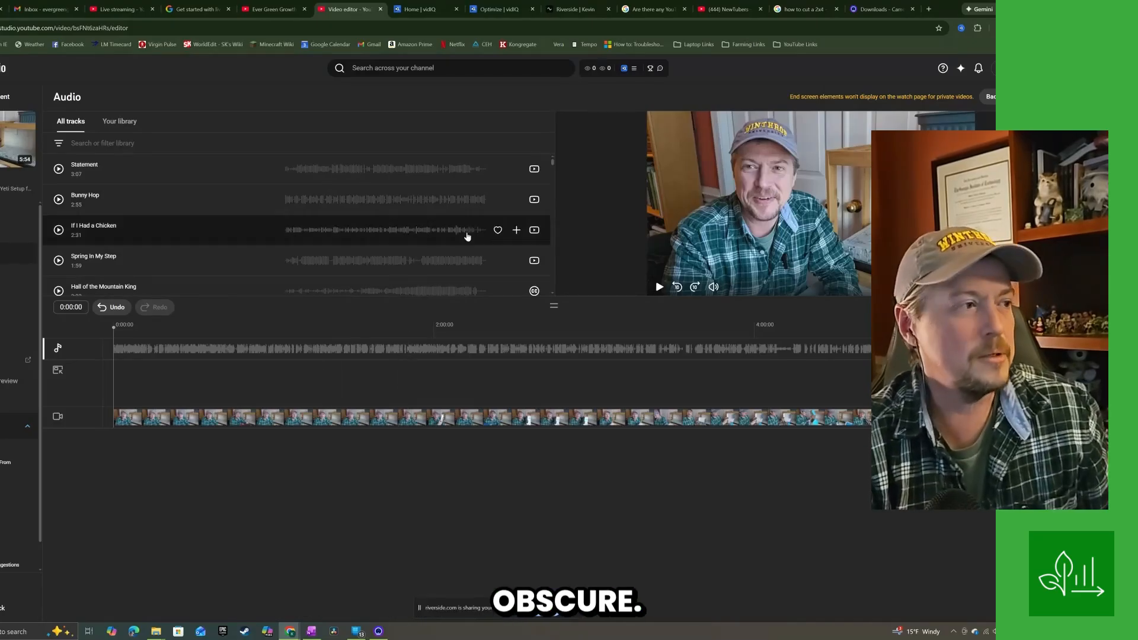
{"action": "left_click", "coordinate": [991, 97]}
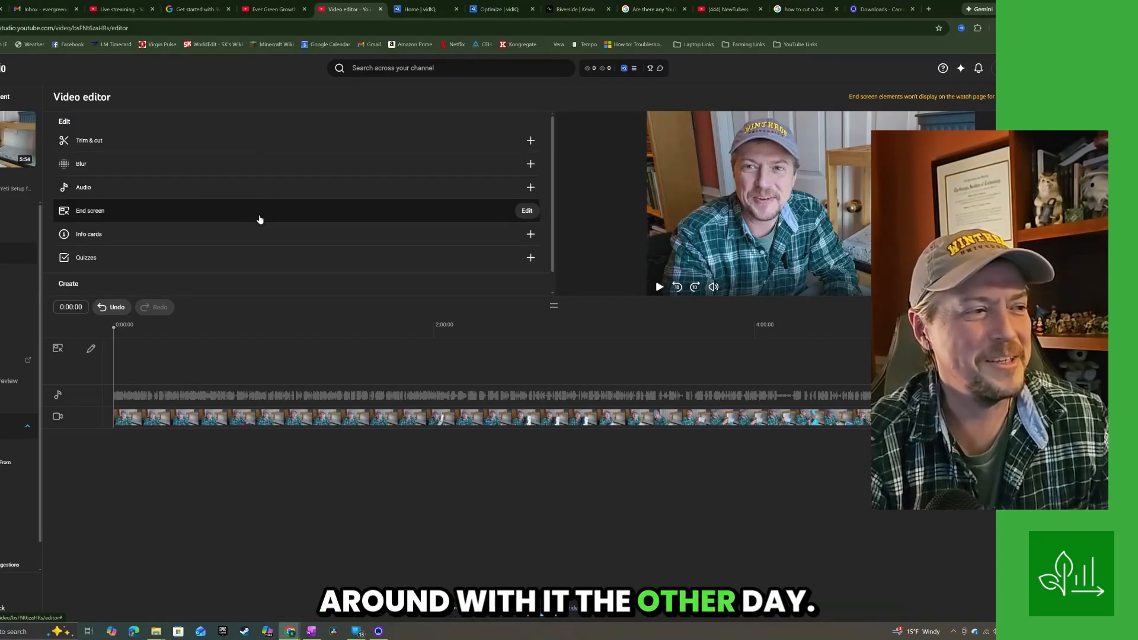
Open the end screen for editing and play the video's closing section from about 5:28 to preview the elements.
{"action": "left_click", "coordinate": [375, 213]}
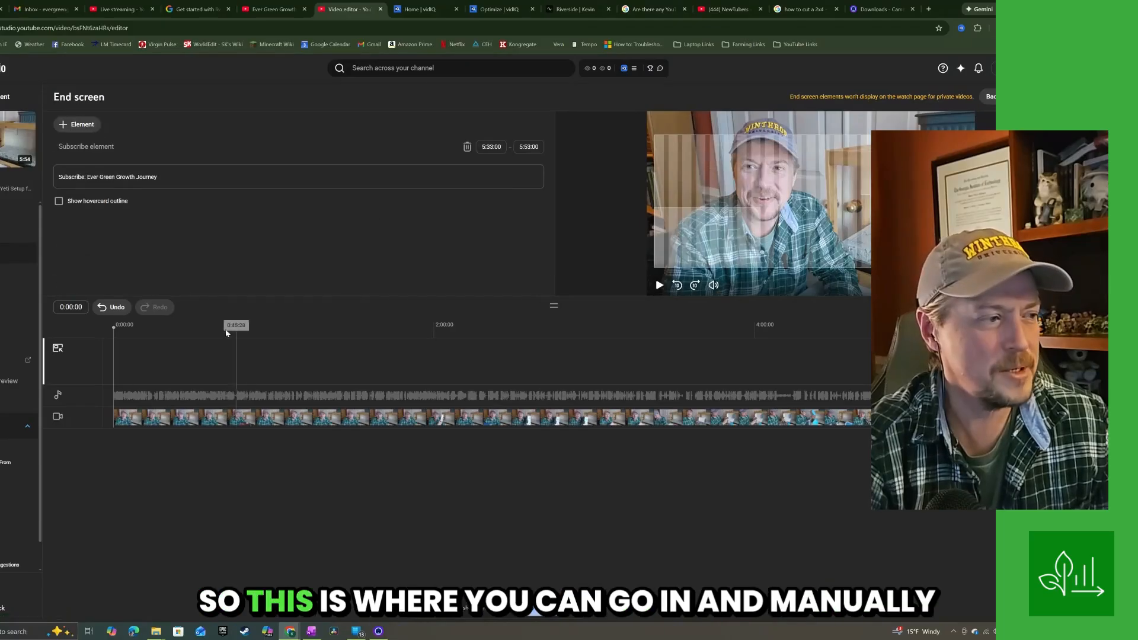
{"action": "left_click_drag", "start_coordinate": [115, 350], "coordinate": [661, 354]}
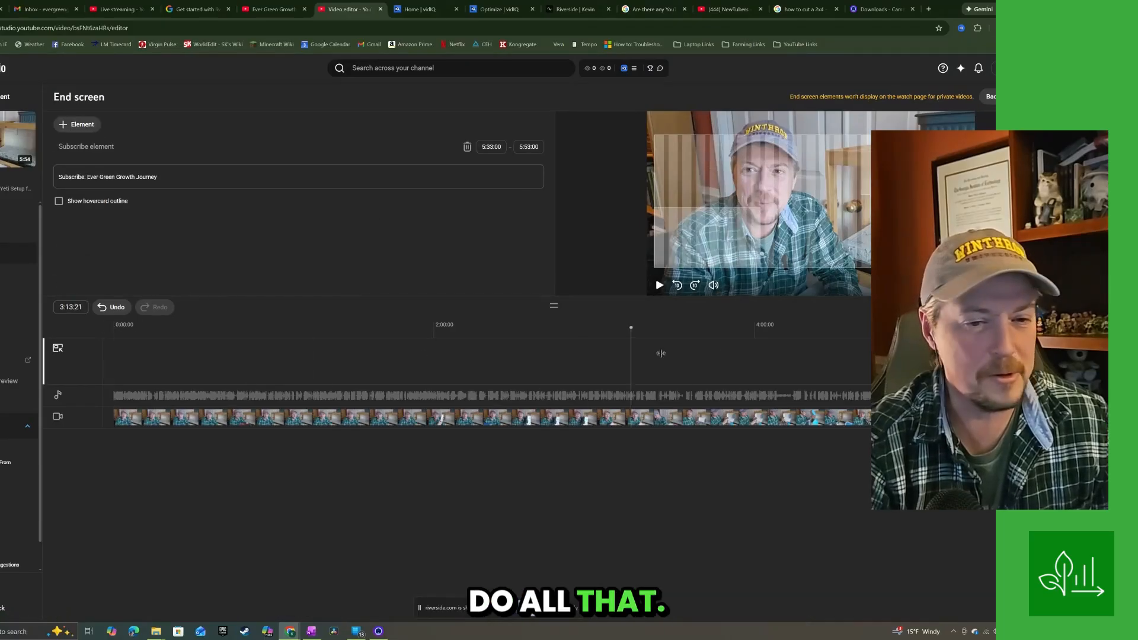
{"action": "mouse_move", "coordinate": [978, 358]}
{"action": "left_mouse_down"}
{"action": "mouse_move", "coordinate": [591, 373]}
{"action": "mouse_move", "coordinate": [437, 357]}
{"action": "mouse_move", "coordinate": [995, 356]}
{"action": "left_mouse_up"}
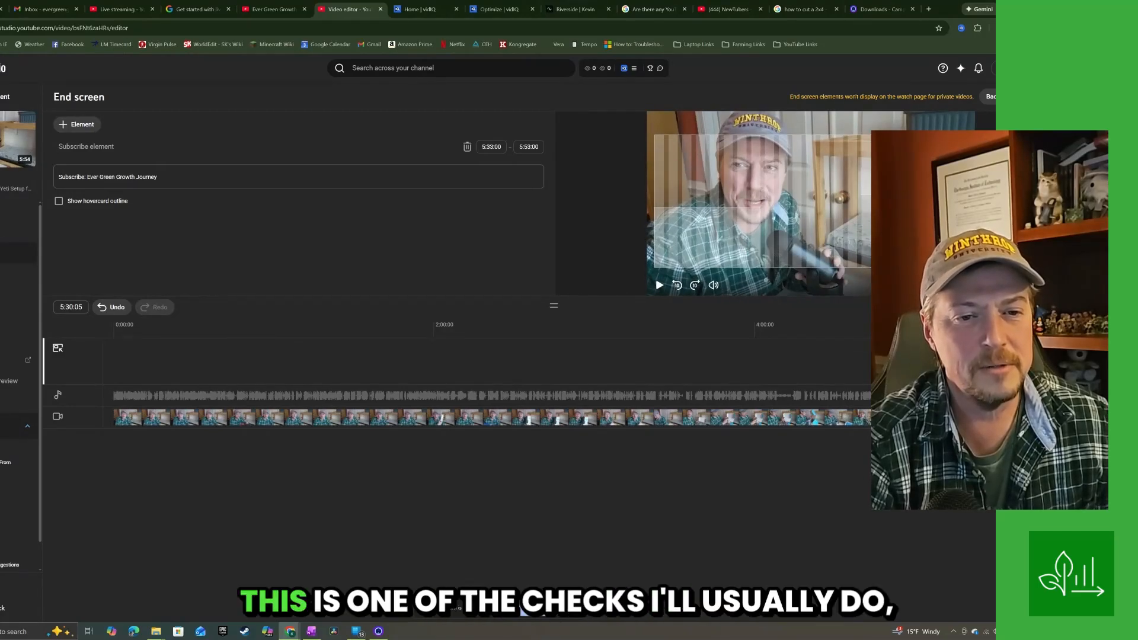
{"action": "left_click", "coordinate": [990, 326]}
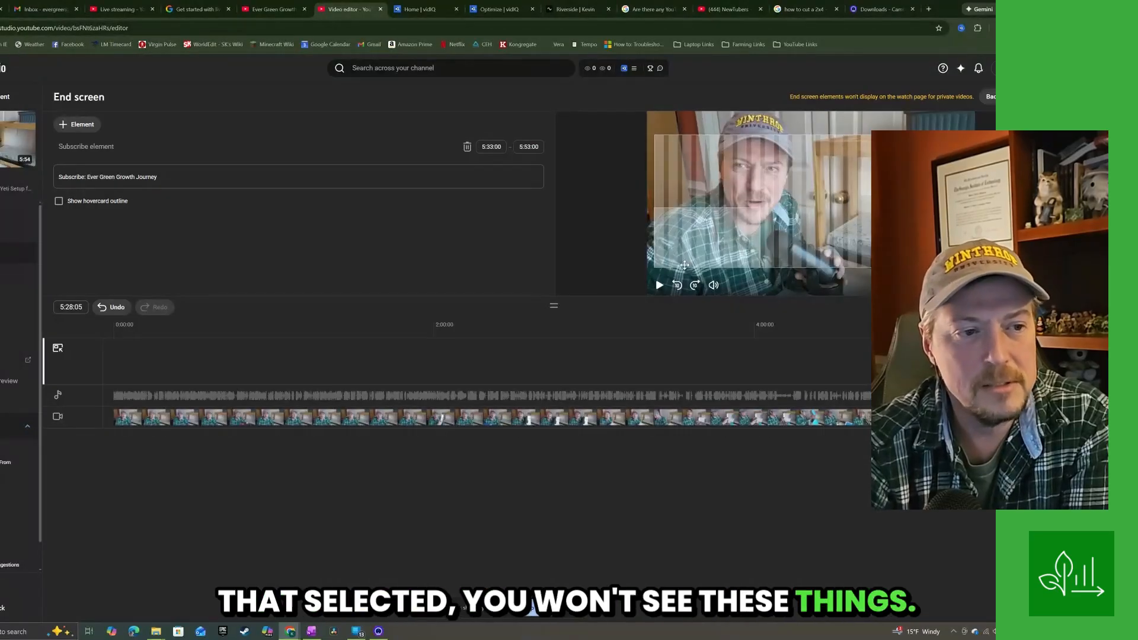
{"action": "left_click", "coordinate": [659, 285]}
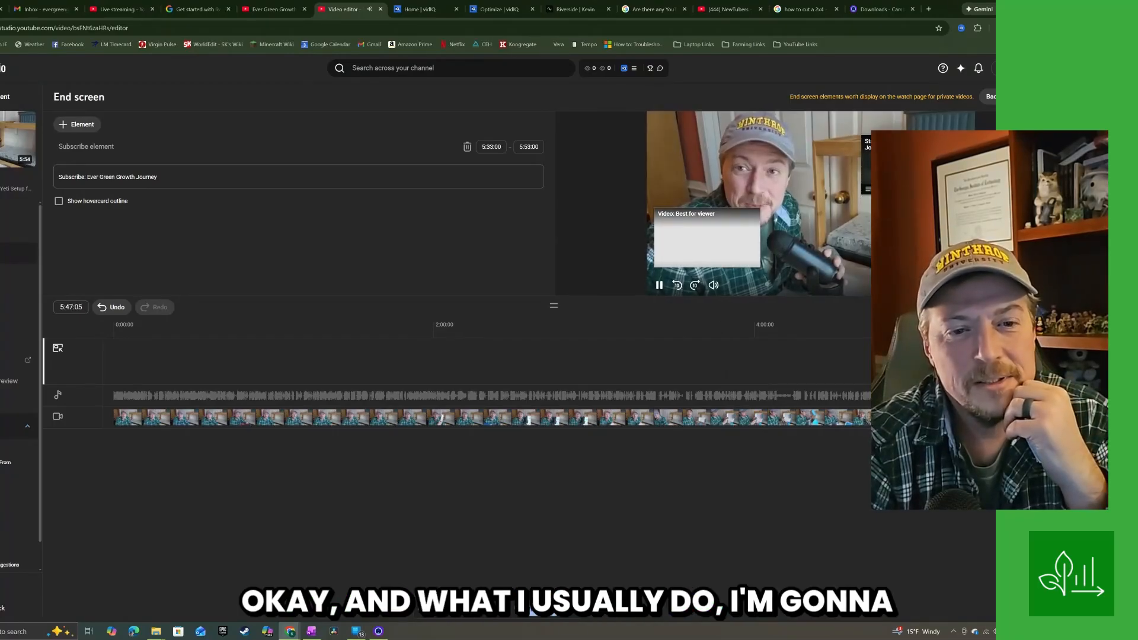
{"action": "left_click", "coordinate": [660, 286]}
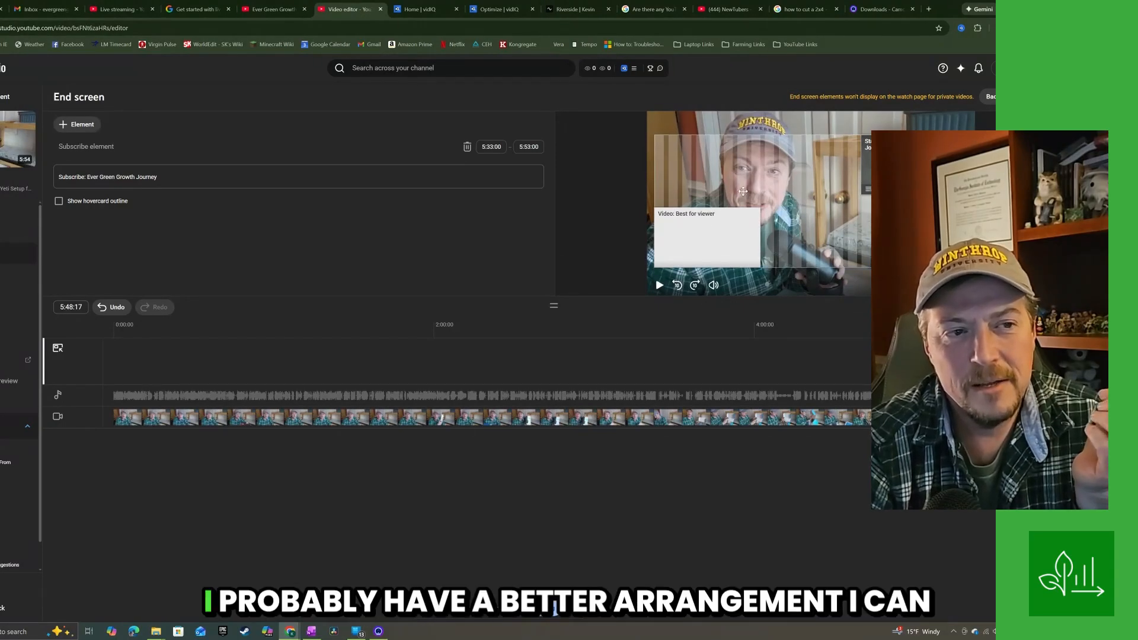
Rearrange the end screen with the subscribe element at the frame's lower left, video at upper right and playlist at lower right, and save it.
{"action": "left_click_drag", "start_coordinate": [913, 230], "coordinate": [680, 158]}
{"action": "left_click_drag", "start_coordinate": [705, 237], "coordinate": [758, 241]}
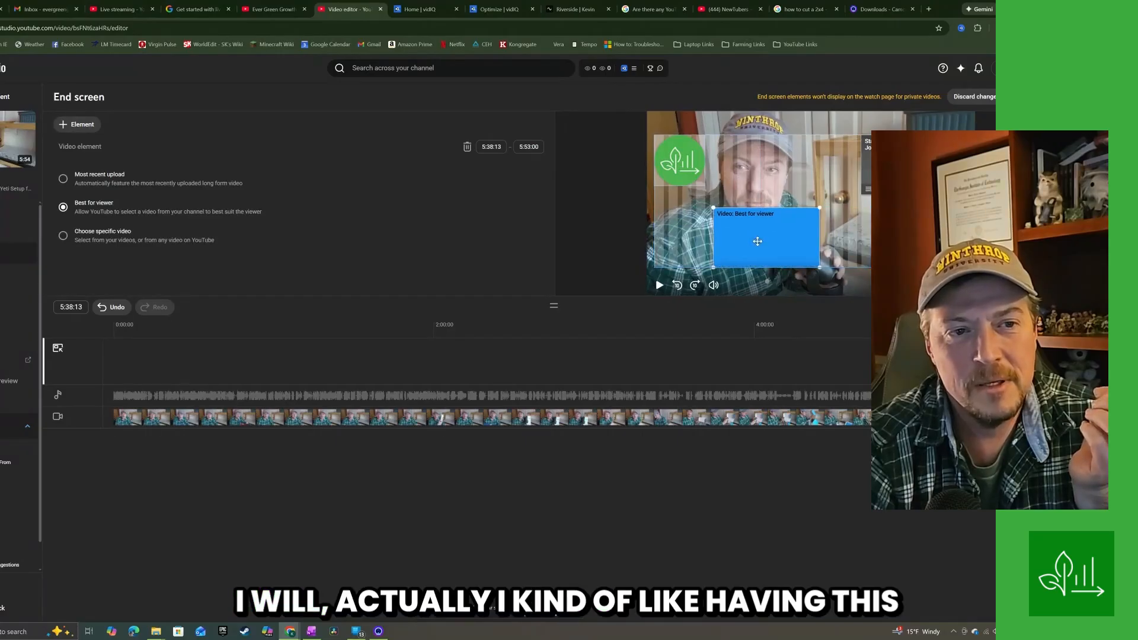
{"action": "left_click_drag", "start_coordinate": [913, 166], "coordinate": [913, 238]}
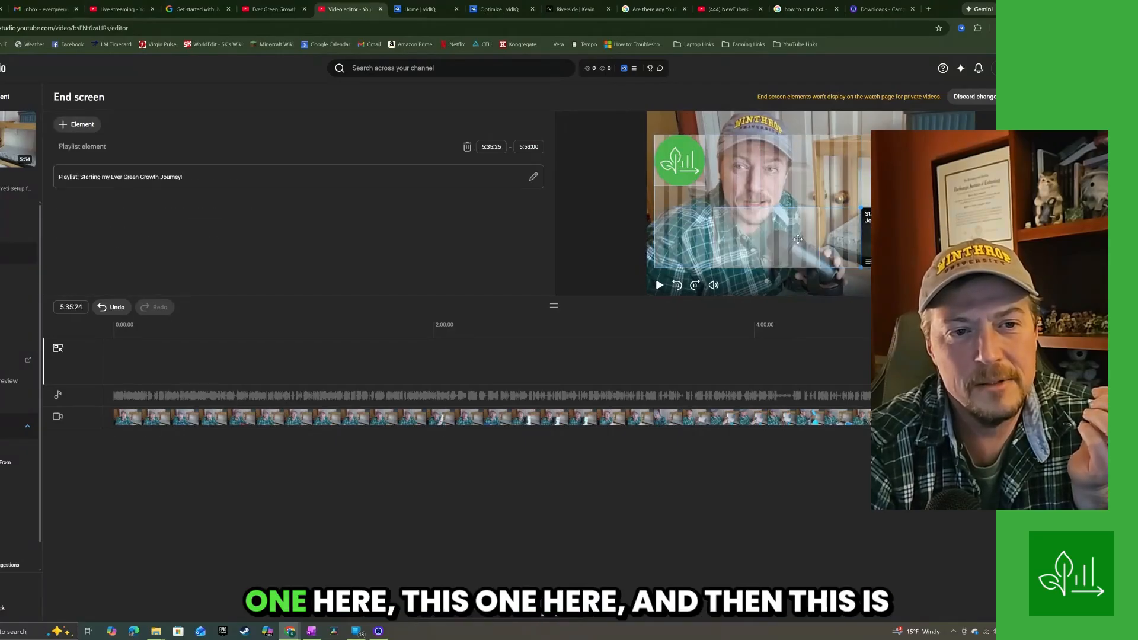
{"action": "left_click_drag", "start_coordinate": [787, 238], "coordinate": [933, 165]}
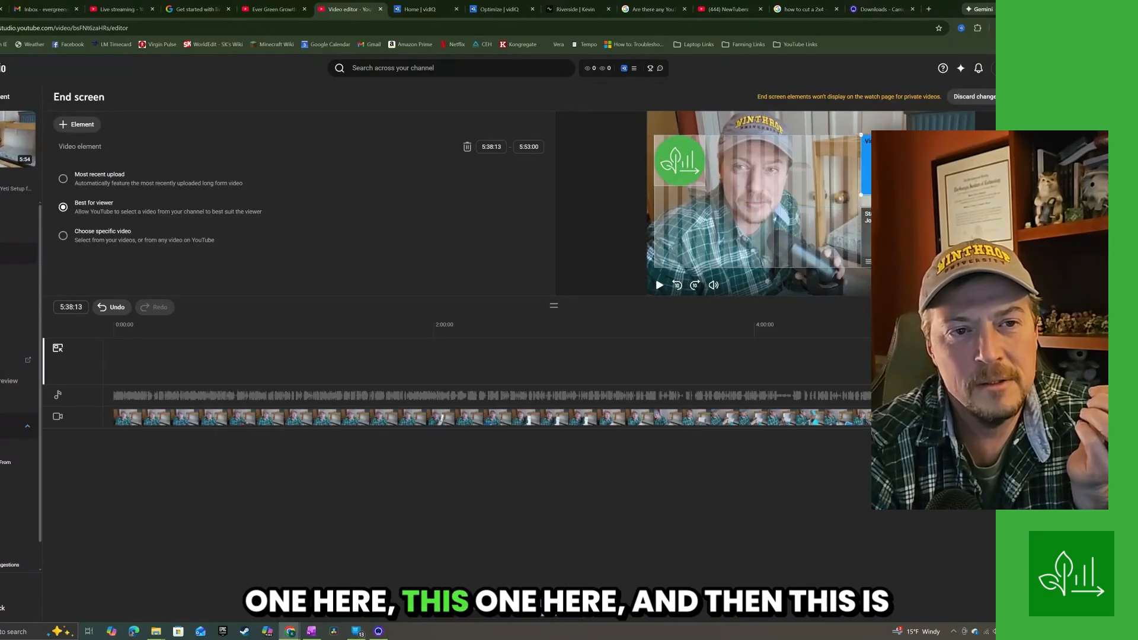
{"action": "left_click_drag", "start_coordinate": [680, 161], "coordinate": [672, 236]}
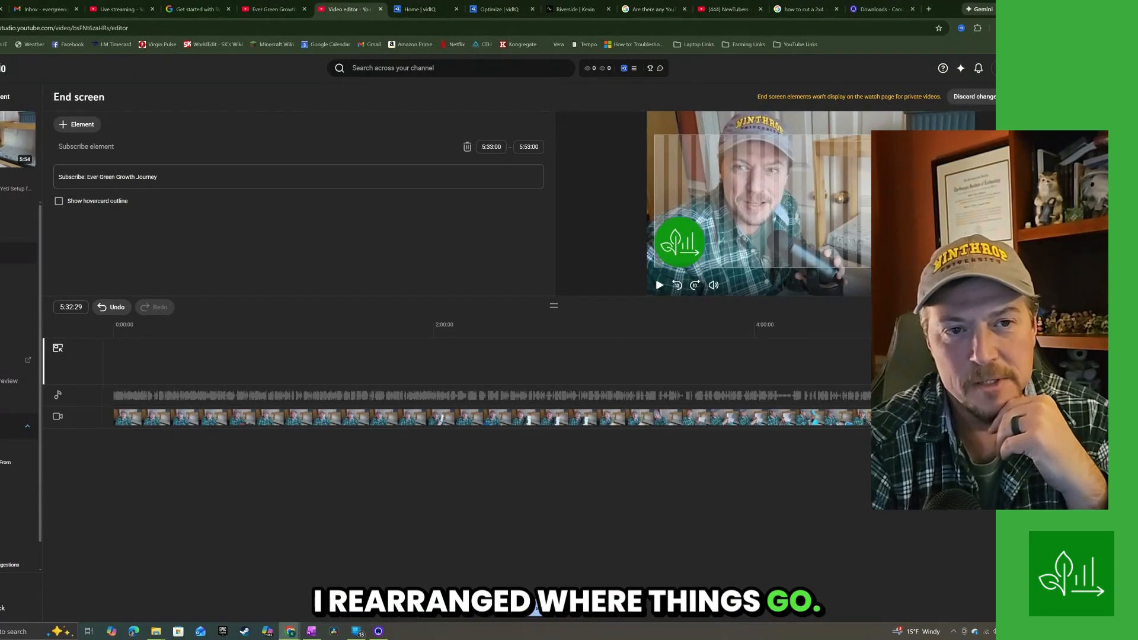
{"action": "left_click", "coordinate": [1024, 97]}
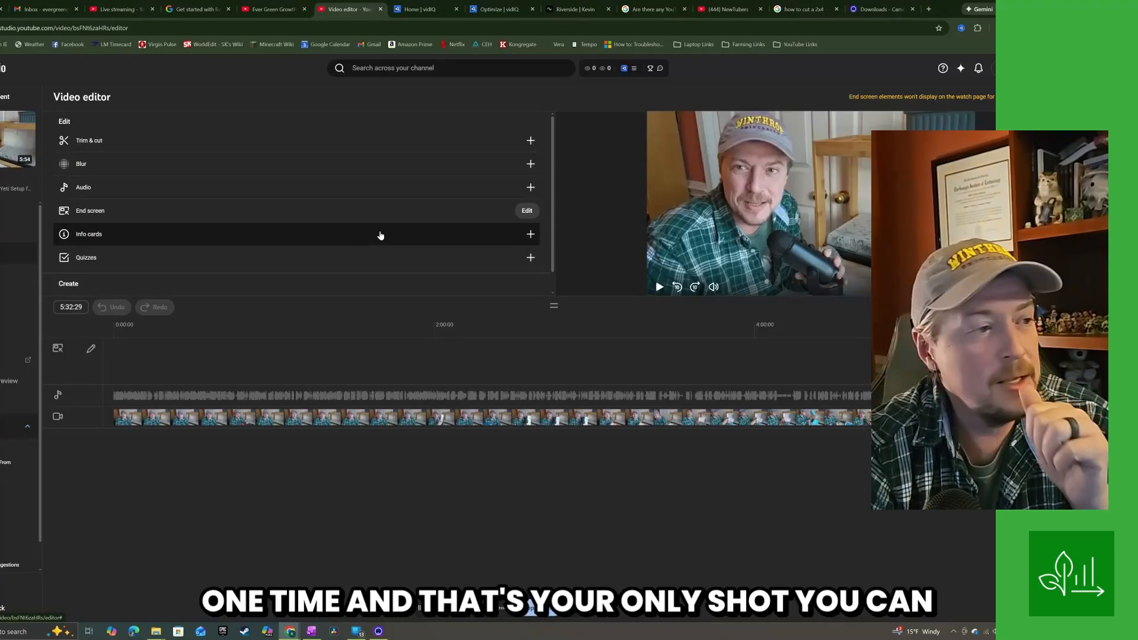
Start a video info card, browse the channel's videos available for it, and leave without choosing one.
{"action": "left_click", "coordinate": [380, 234]}
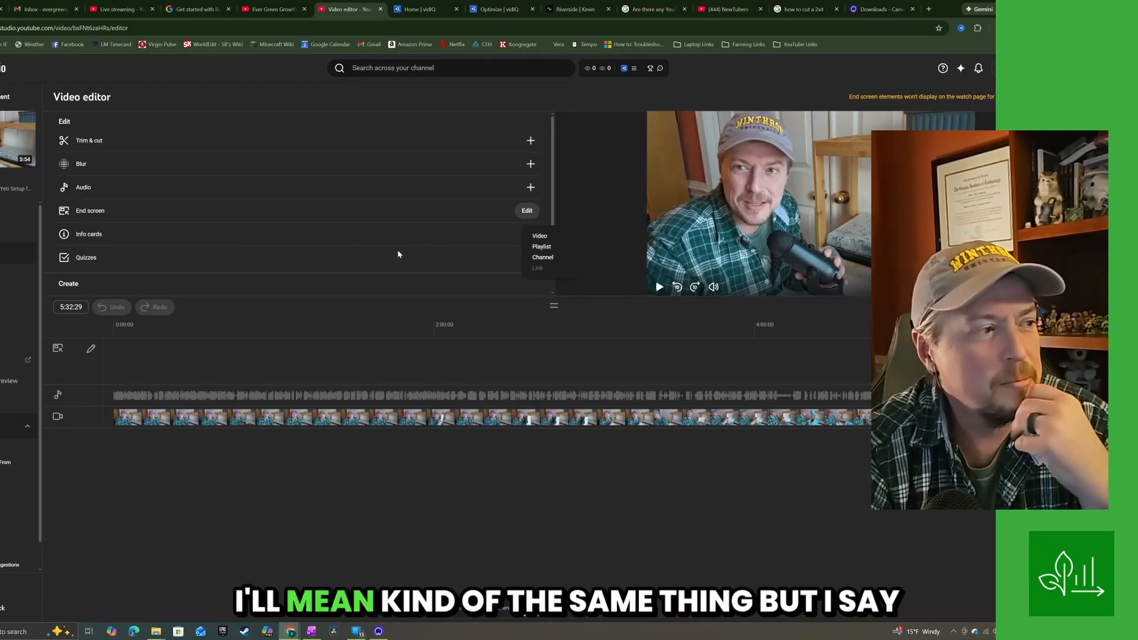
{"action": "left_click", "coordinate": [533, 236]}
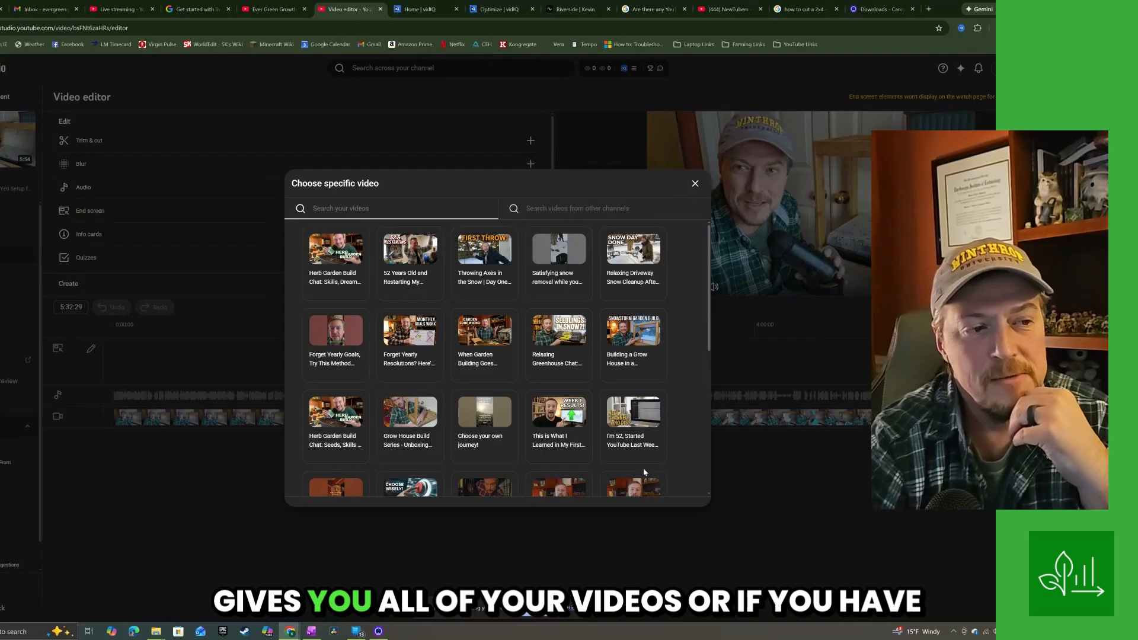
{"action": "scroll", "coordinate": [483, 392], "scroll_direction": "down", "scroll_amount": 10}
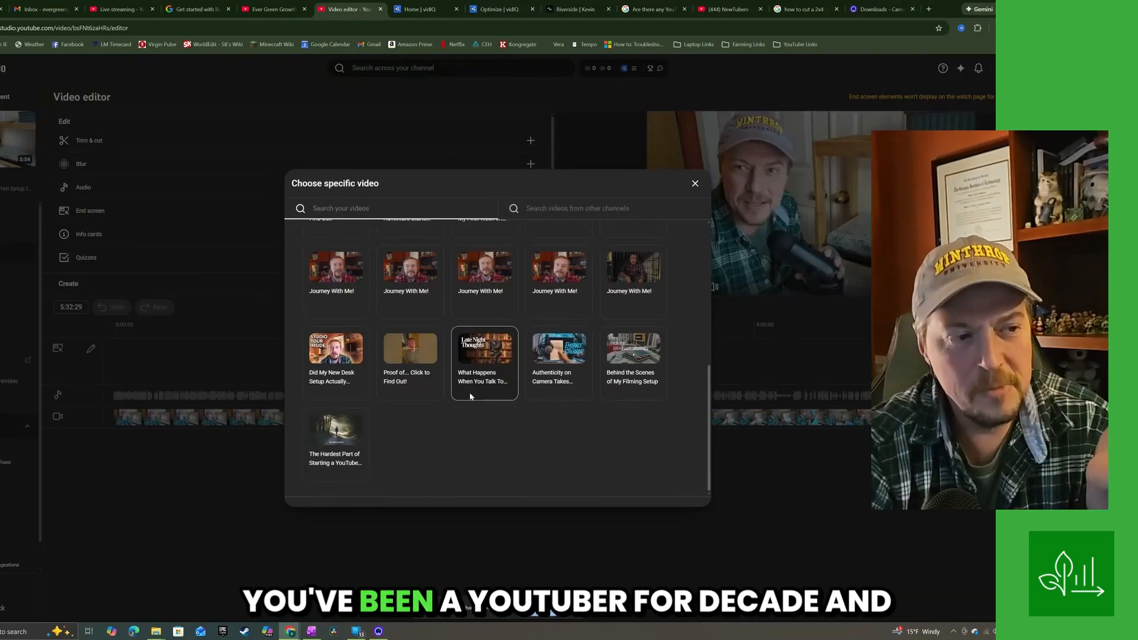
{"action": "scroll", "coordinate": [470, 396], "scroll_direction": "up", "scroll_amount": 10}
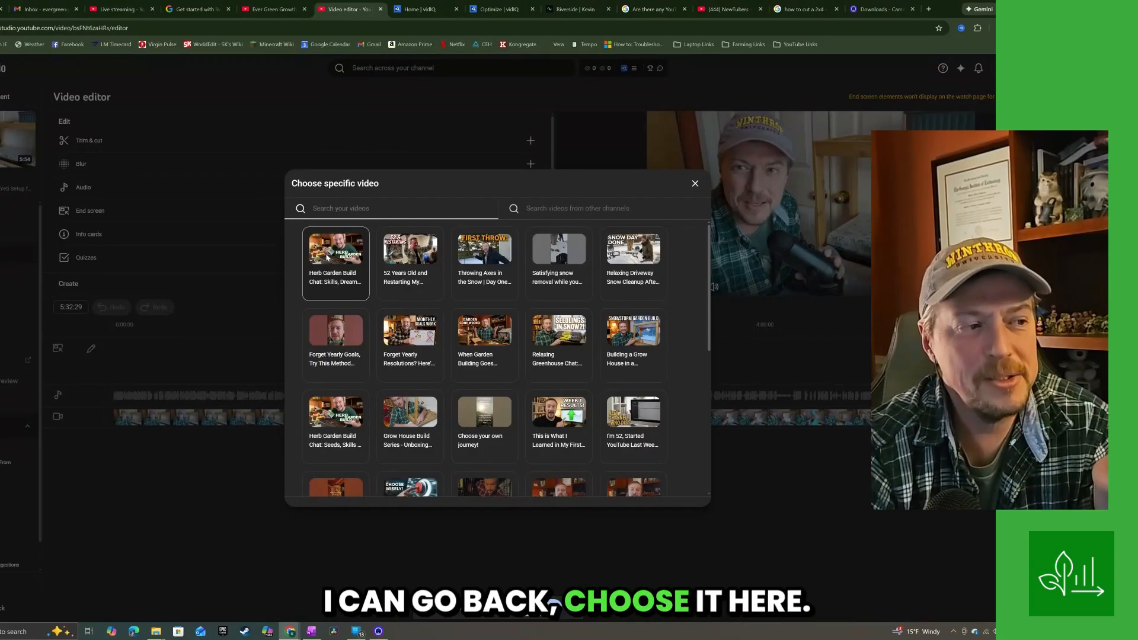
{"action": "left_click", "coordinate": [694, 183]}
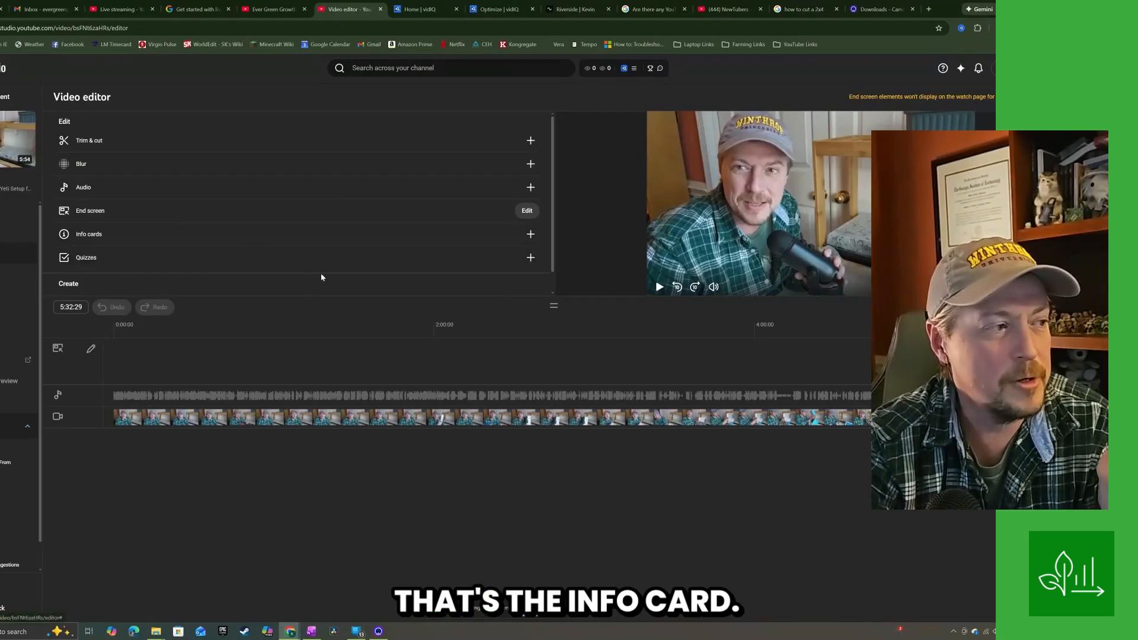
Look over the quiz form, discard the blank quiz, and view the editor's Create options.
{"action": "left_click", "coordinate": [511, 258]}
{"action": "scroll", "coordinate": [291, 223], "scroll_direction": "down", "scroll_amount": 1}
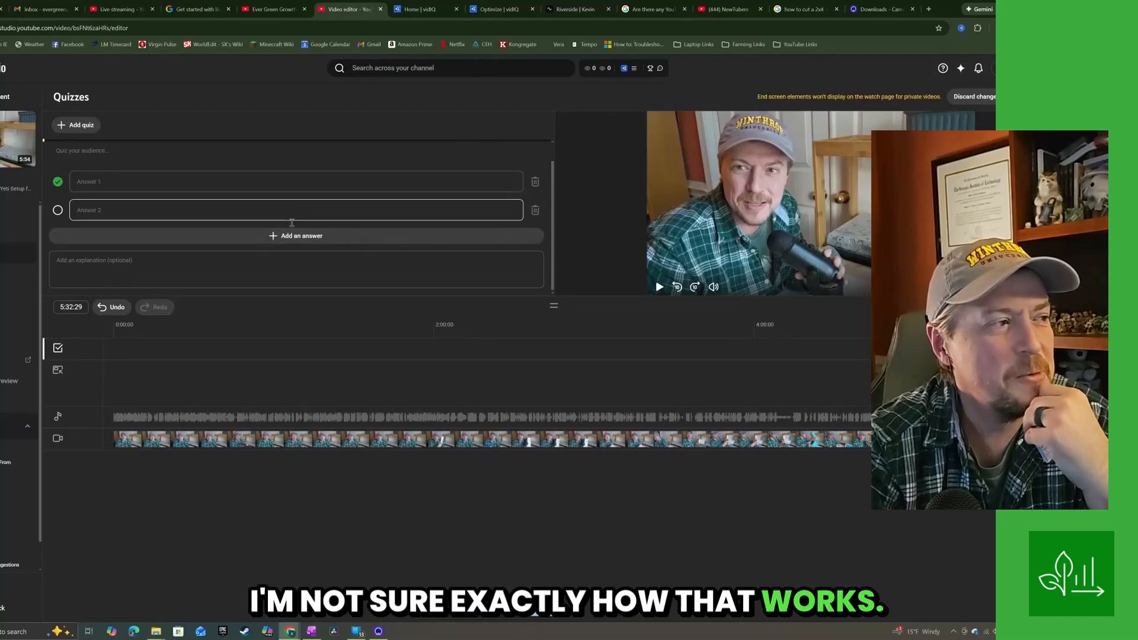
{"action": "scroll", "coordinate": [291, 225], "scroll_direction": "up", "scroll_amount": 1}
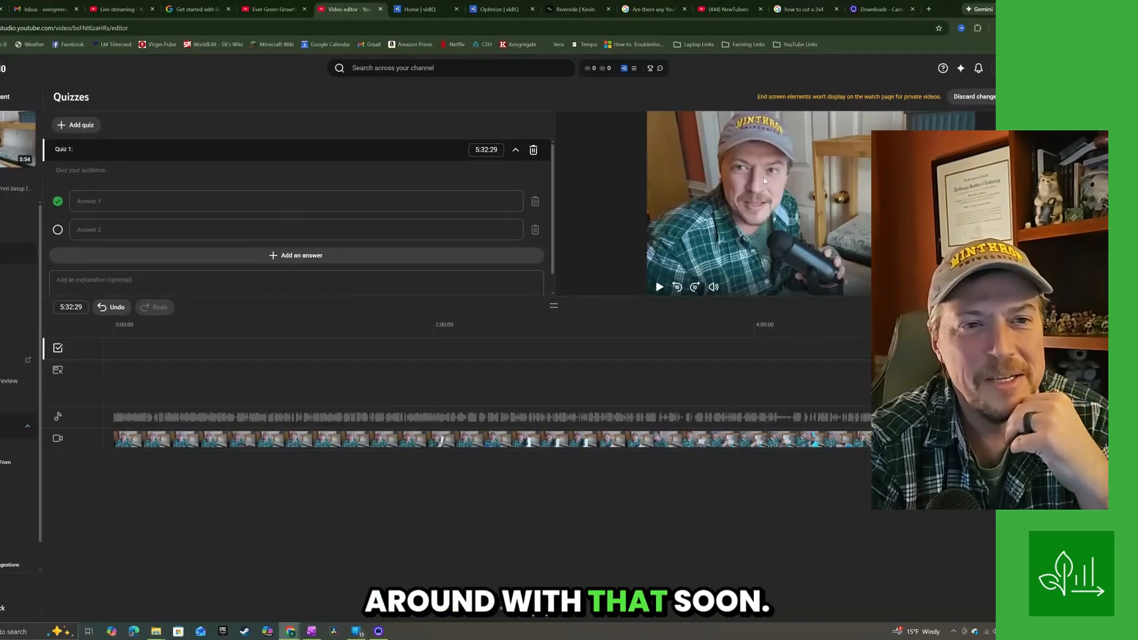
{"action": "left_click", "coordinate": [976, 97]}
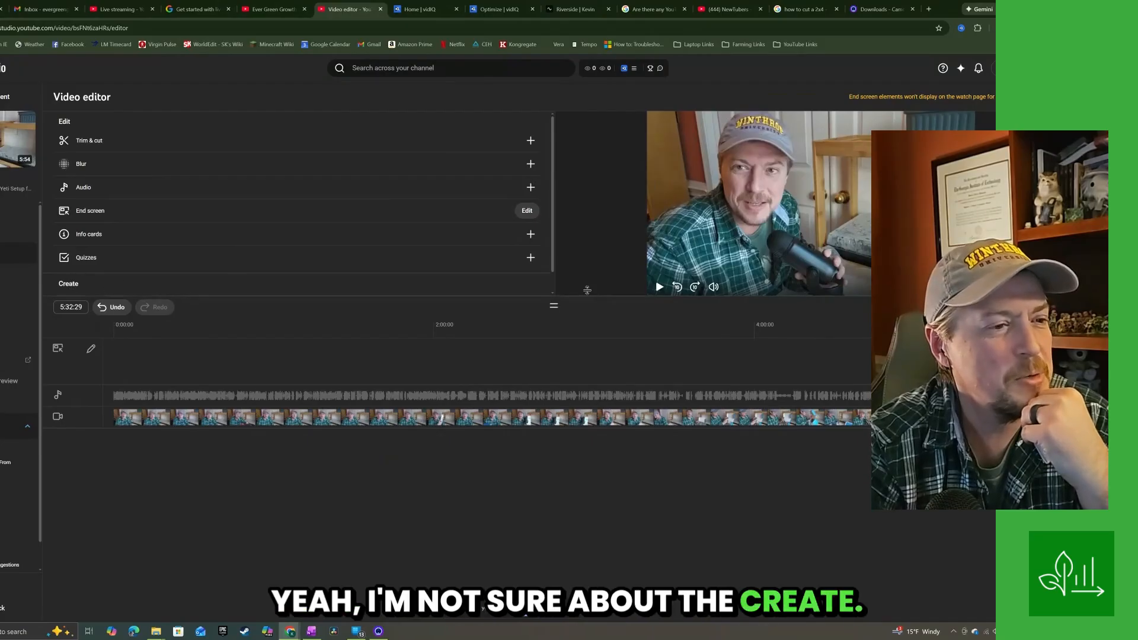
{"action": "scroll", "coordinate": [486, 269], "scroll_direction": "down", "scroll_amount": 1}
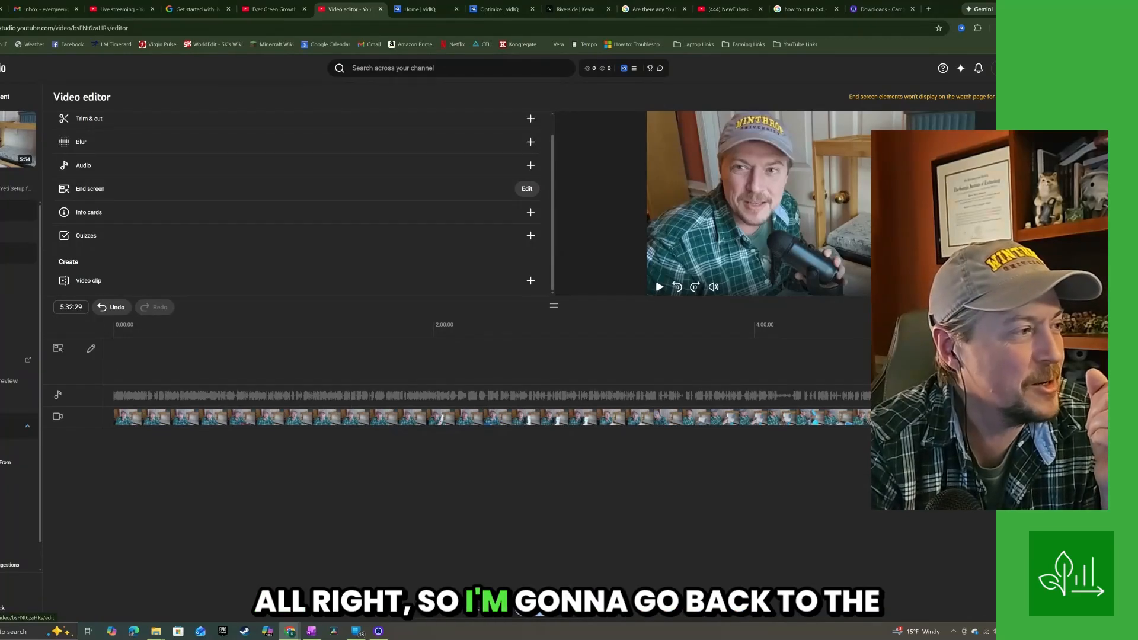
Return to the video's details page and review its title, description and remaining settings.
{"action": "left_click", "coordinate": [9, 211]}
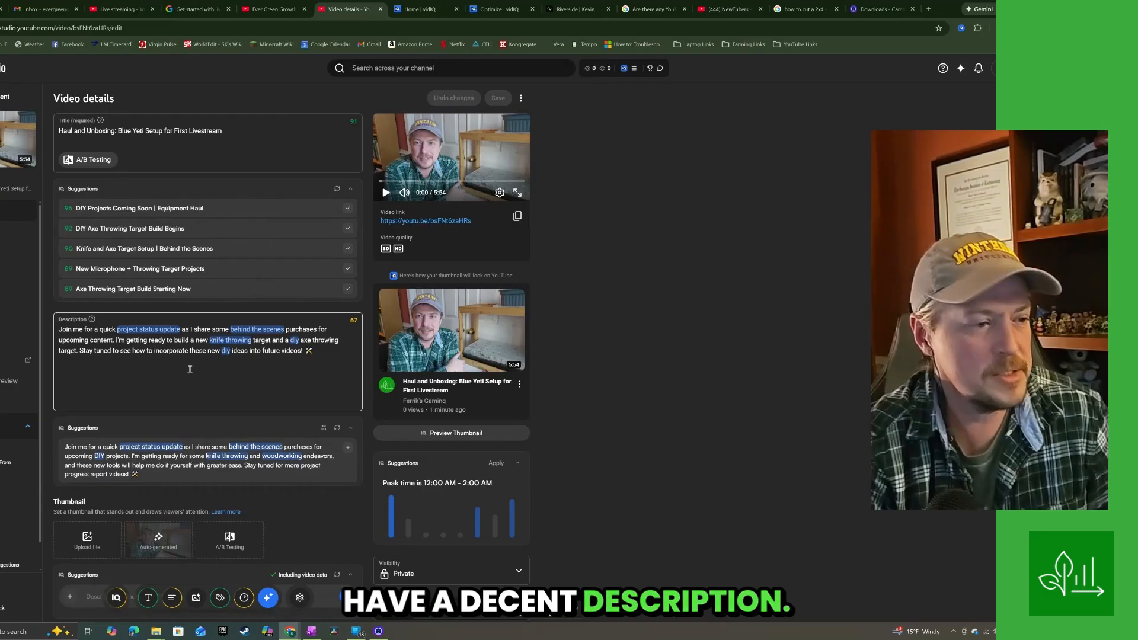
{"action": "scroll", "coordinate": [194, 422], "scroll_direction": "down", "scroll_amount": 2}
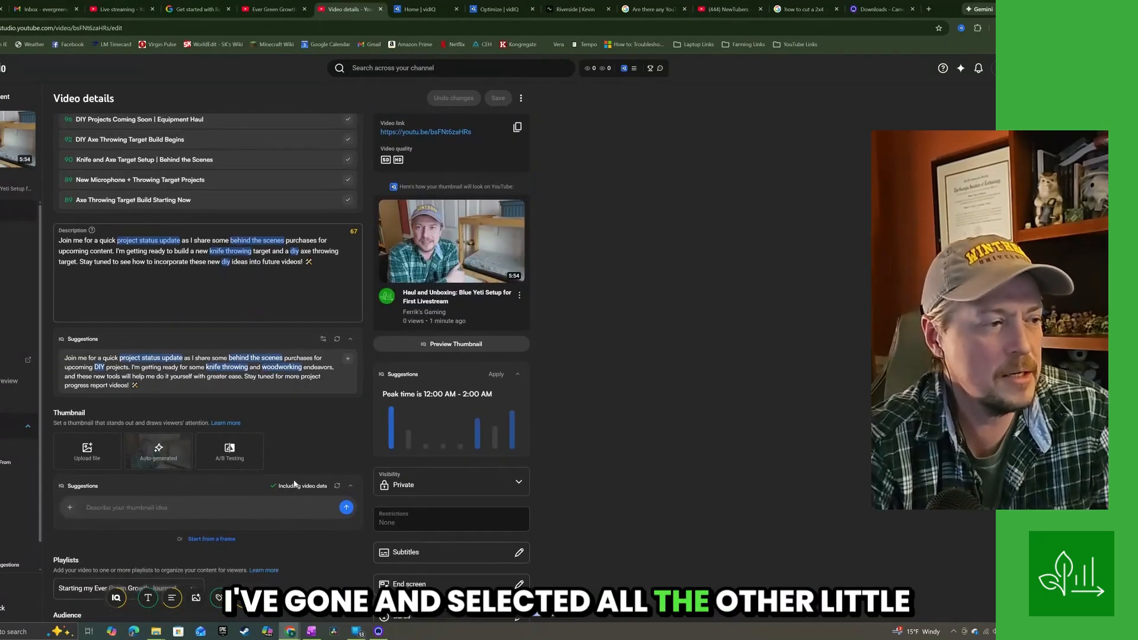
{"action": "scroll", "coordinate": [294, 481], "scroll_direction": "down", "scroll_amount": 4}
{"action": "scroll", "coordinate": [293, 480], "scroll_direction": "up", "scroll_amount": 4}
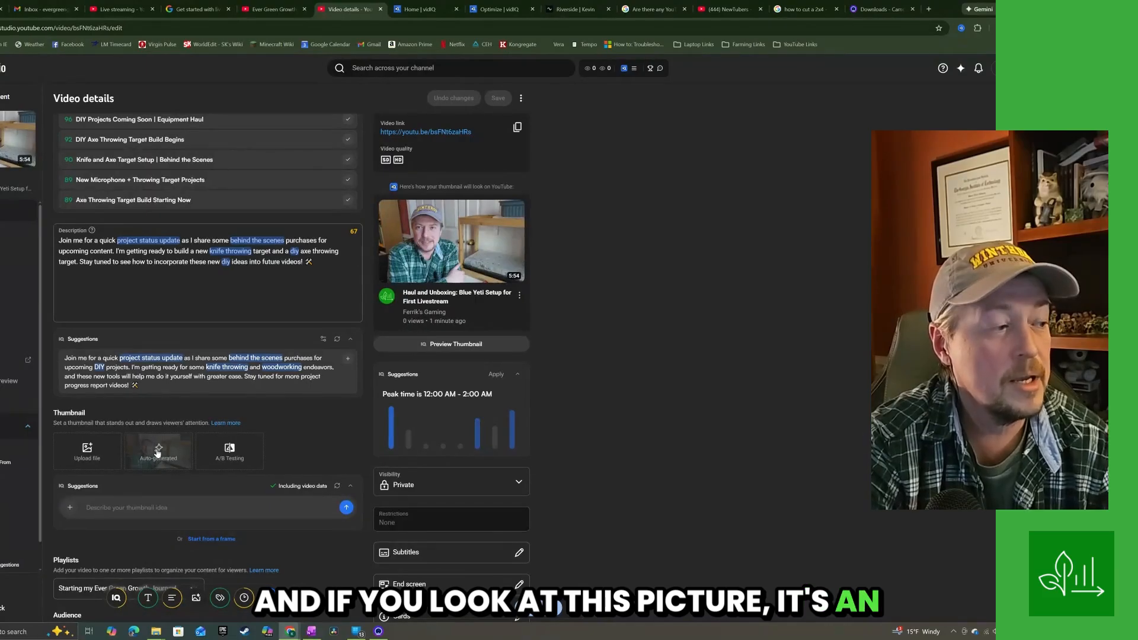
View the auto-generated thumbnail choices, cancel without changing the thumbnail, and look over the thumbnail section and details again.
{"action": "scroll", "coordinate": [157, 449], "scroll_direction": "down", "scroll_amount": 1}
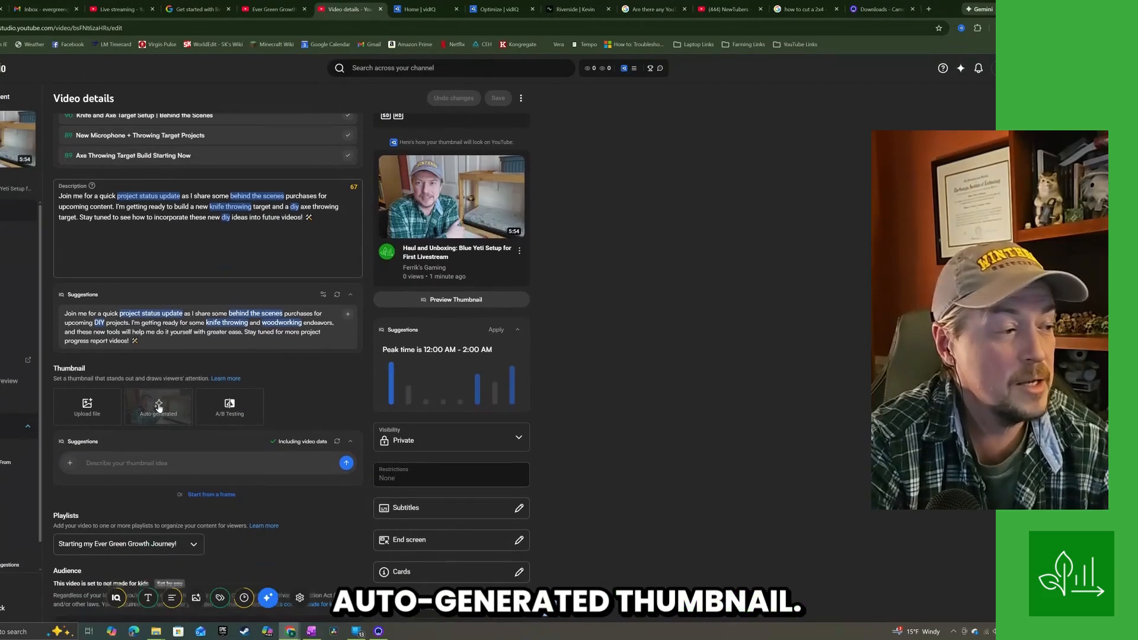
{"action": "left_click", "coordinate": [159, 408]}
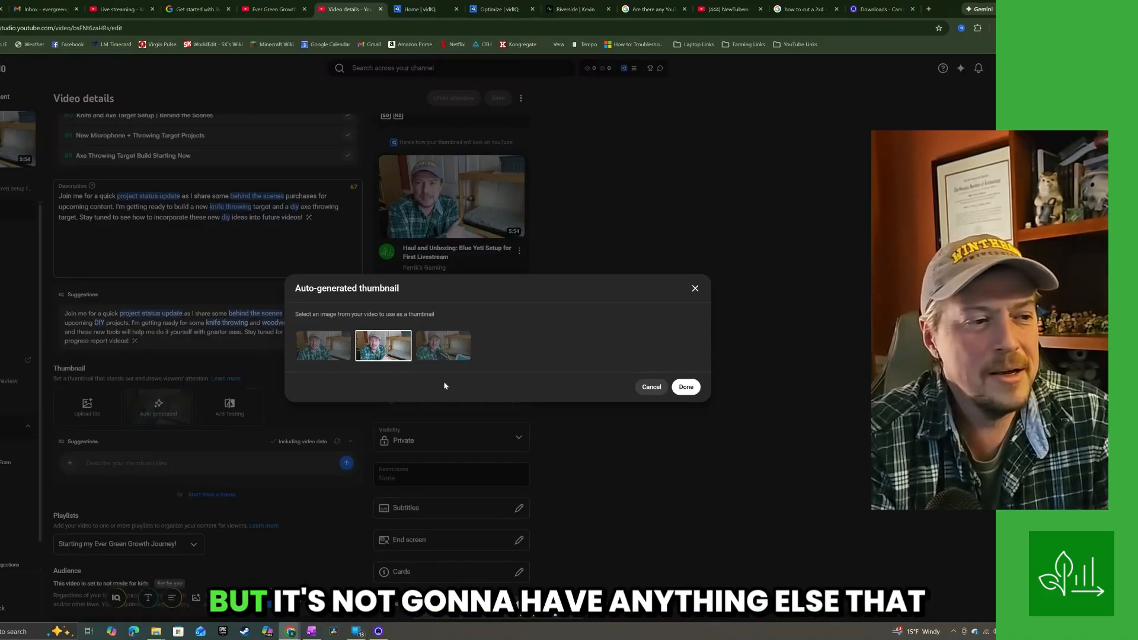
{"action": "left_click", "coordinate": [651, 389]}
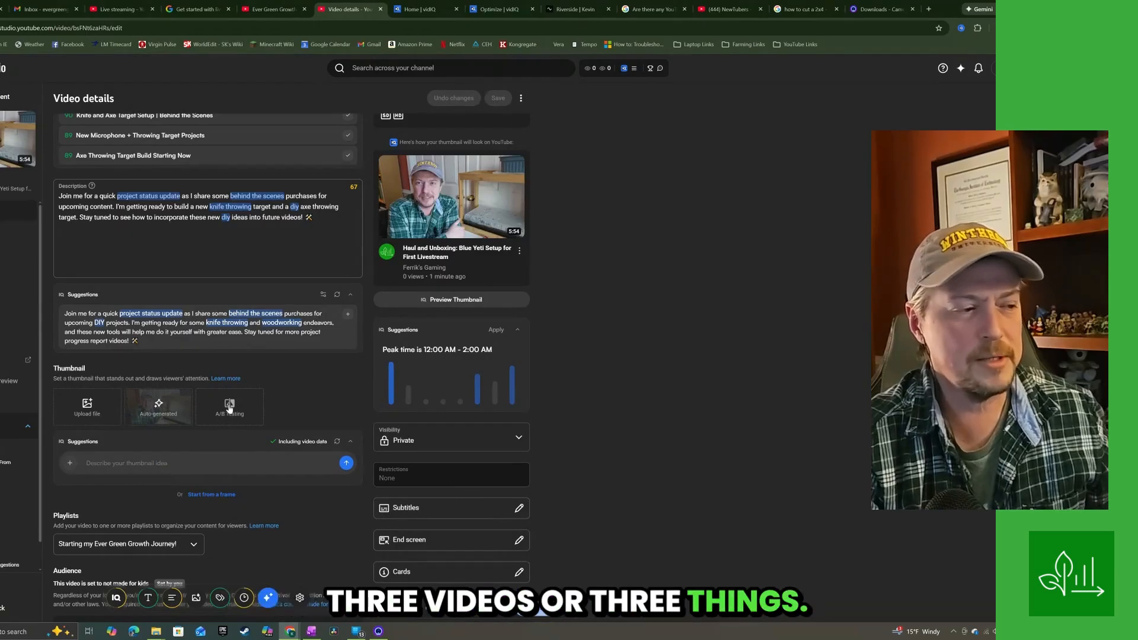
{"action": "scroll", "coordinate": [229, 407], "scroll_direction": "up", "scroll_amount": 3}
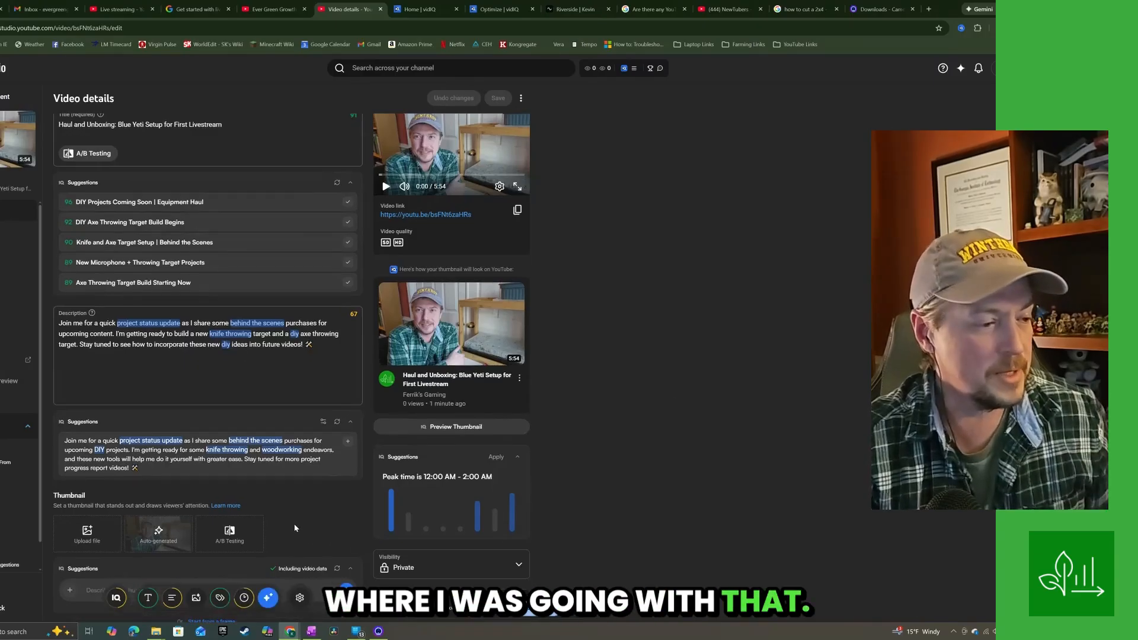
{"action": "scroll", "coordinate": [294, 524], "scroll_direction": "down", "scroll_amount": 1}
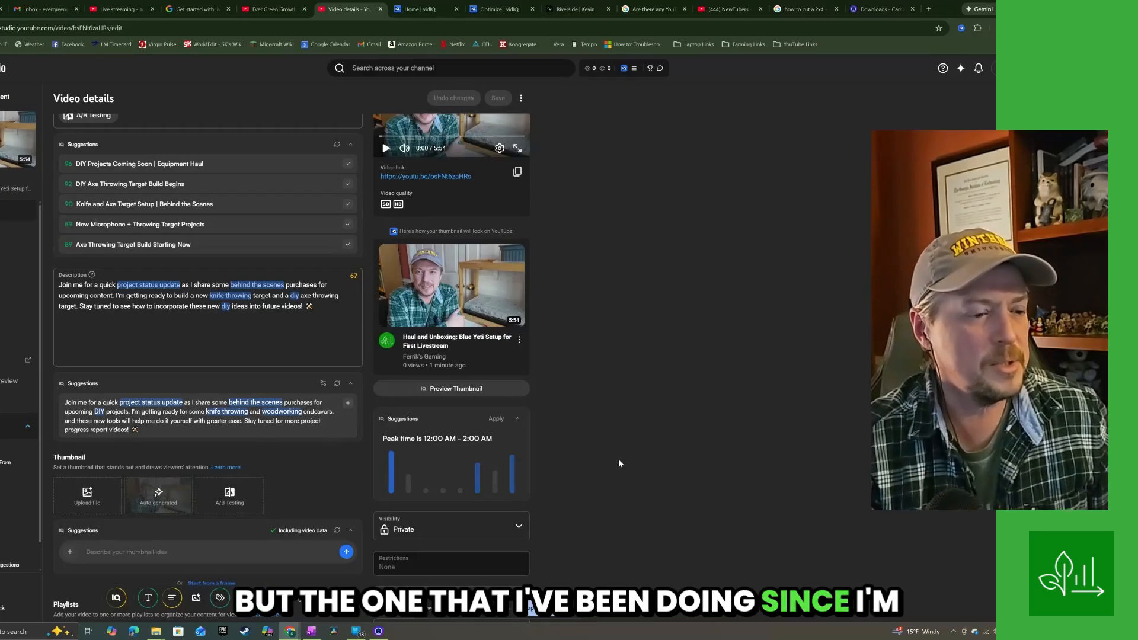
Switch to the vidIQ home feed and refresh it to view the channel's current statistics and suggestions.
{"action": "left_click", "coordinate": [430, 10]}
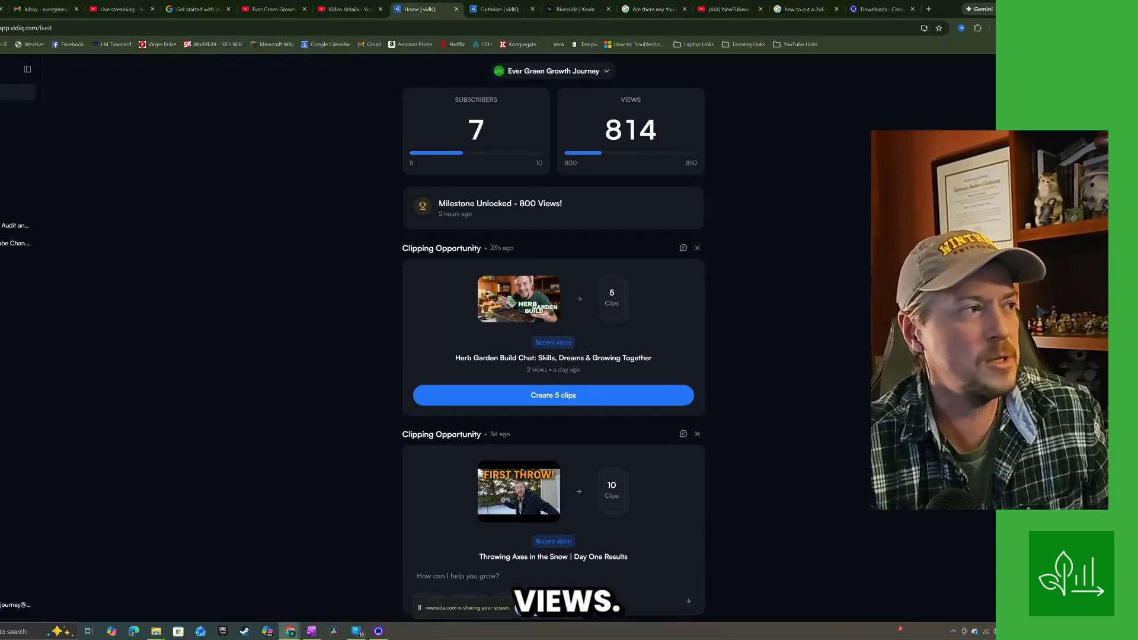
{"action": "key", "text": "F5"}
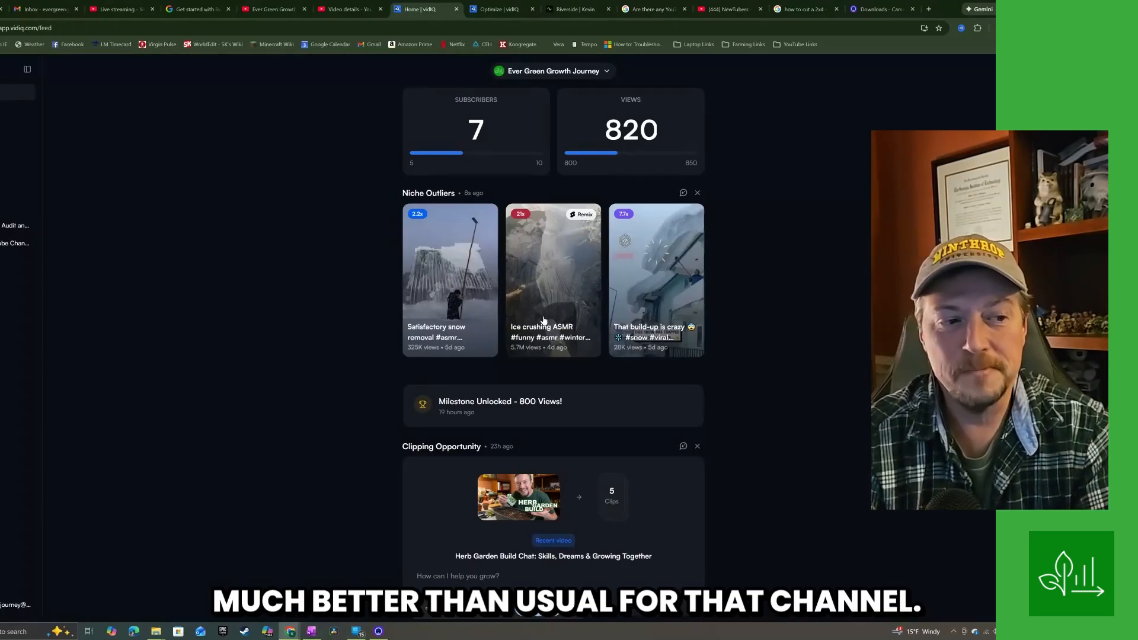
Dismiss a Niche Outliers card from the feed and look over the milestone and clipping opportunity cards.
{"action": "left_click", "coordinate": [698, 193]}
{"action": "scroll", "coordinate": [693, 359], "scroll_direction": "down", "scroll_amount": 3}
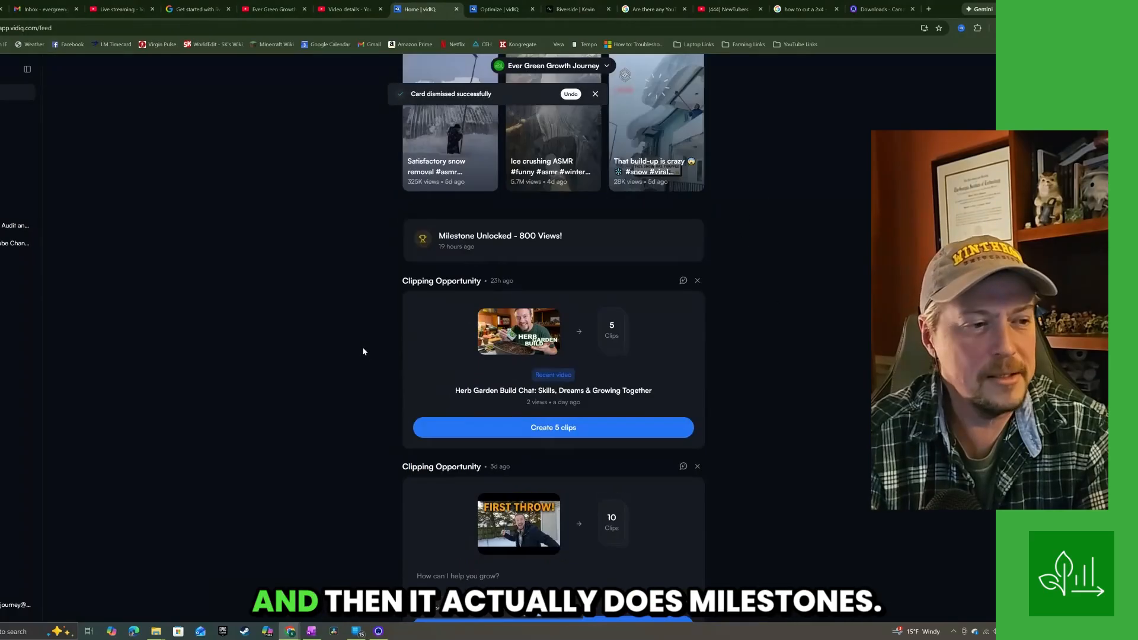
{"action": "scroll", "coordinate": [570, 230], "scroll_direction": "up", "scroll_amount": 3}
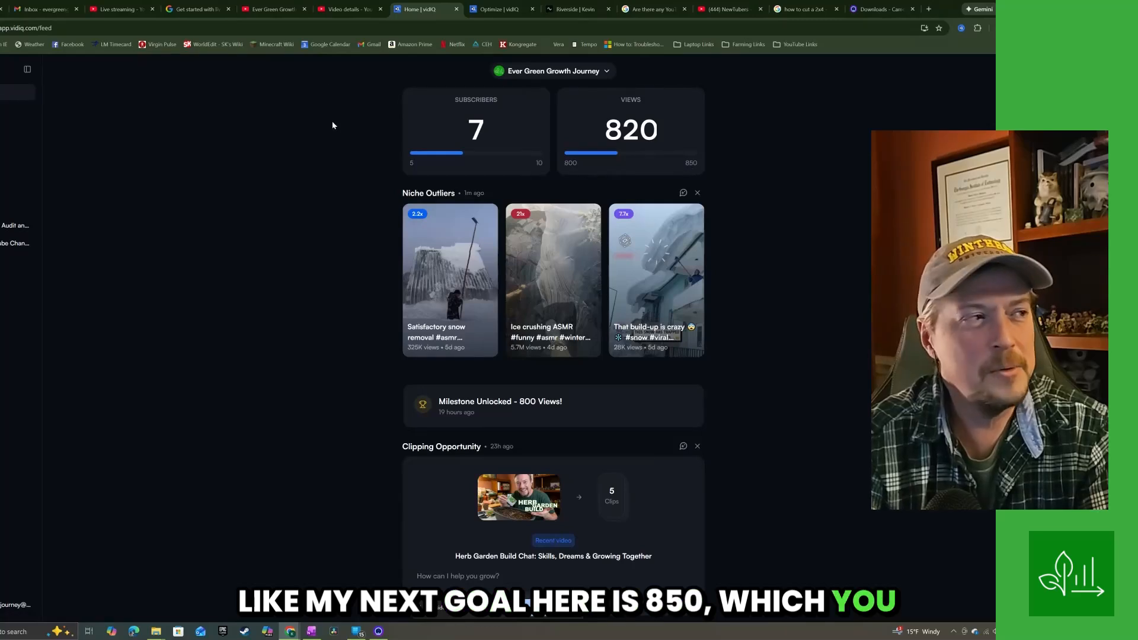
Switch to YouTube Studio, open the channel analytics overview, and review the 28-day views, top content and latest content performance.
{"action": "left_click", "coordinate": [349, 9]}
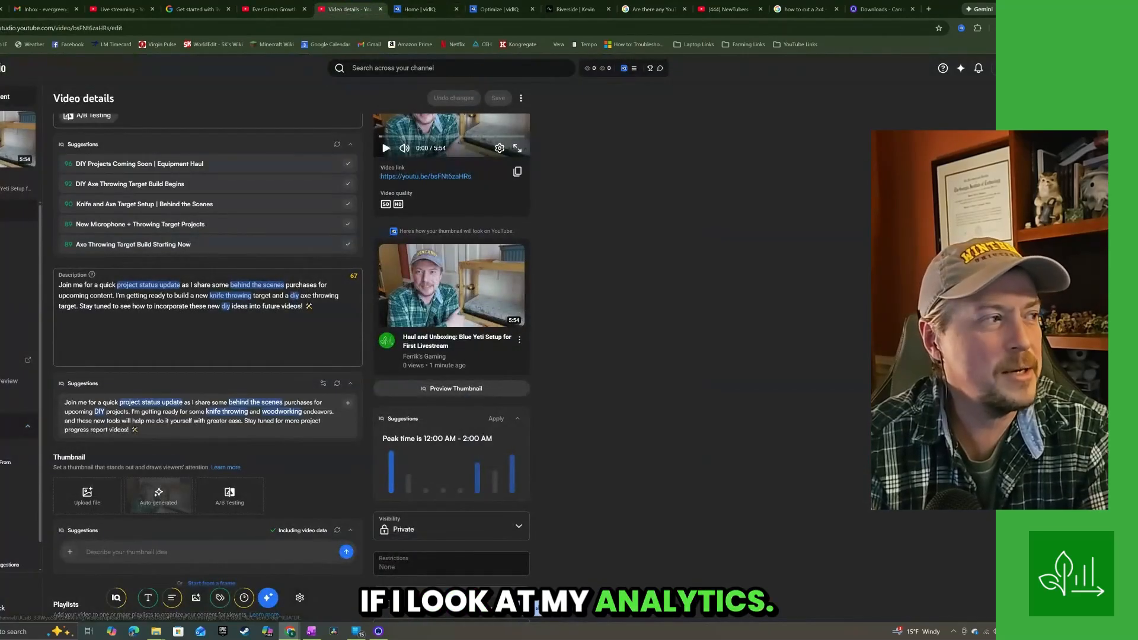
{"action": "left_click", "coordinate": [2, 97]}
{"action": "left_click", "coordinate": [6, 228]}
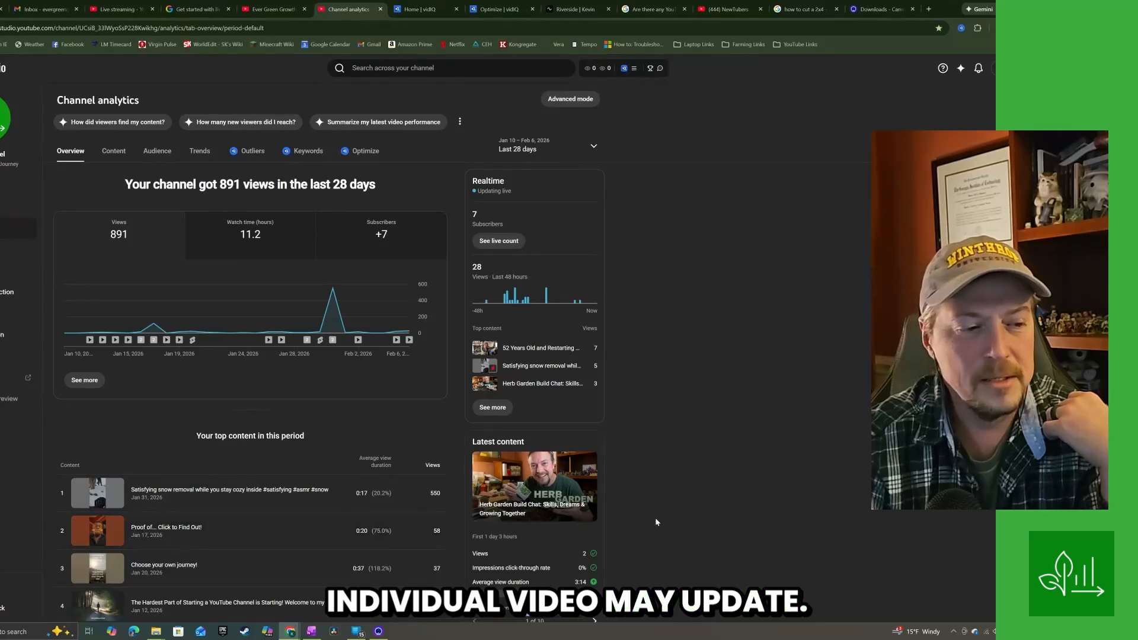
{"action": "scroll", "coordinate": [629, 529], "scroll_direction": "down", "scroll_amount": 1}
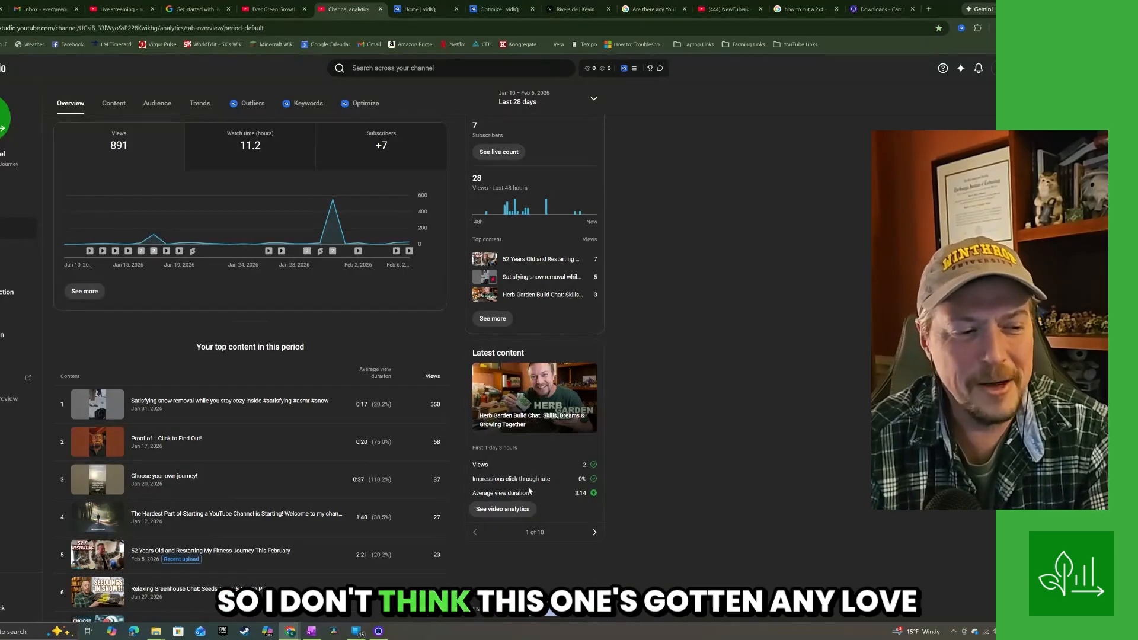
{"action": "scroll", "coordinate": [705, 478], "scroll_direction": "down", "scroll_amount": 1}
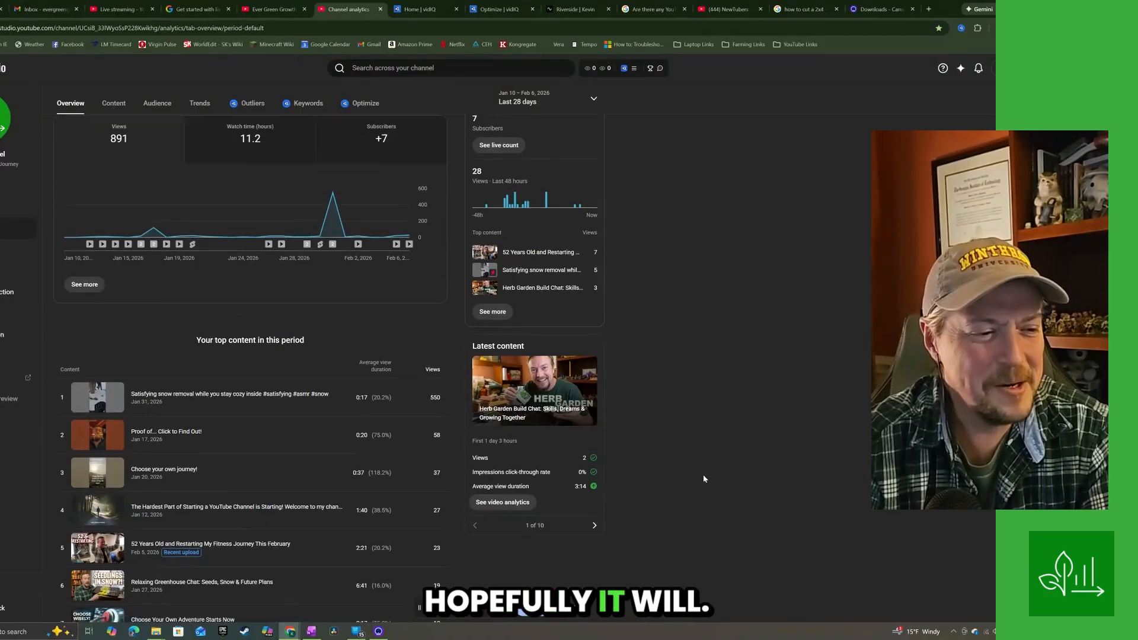
{"action": "scroll", "coordinate": [703, 475], "scroll_direction": "up", "scroll_amount": 3}
{"action": "scroll", "coordinate": [702, 476], "scroll_direction": "down", "scroll_amount": 2}
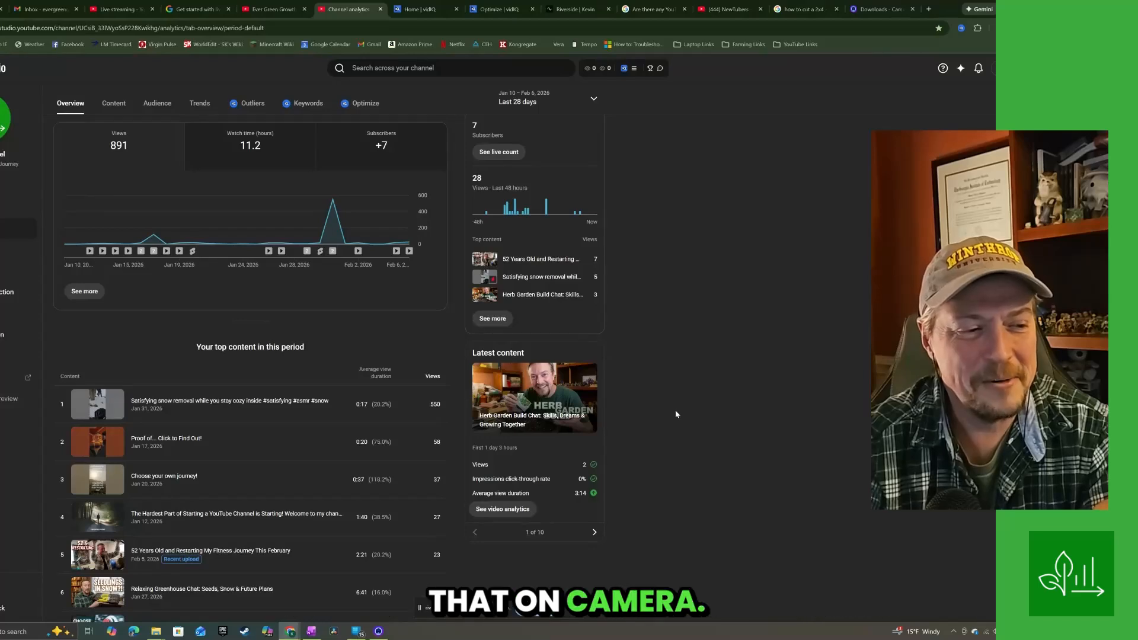
{"action": "scroll", "coordinate": [675, 411], "scroll_direction": "down", "scroll_amount": 1}
{"action": "scroll", "coordinate": [677, 410], "scroll_direction": "up", "scroll_amount": 3}
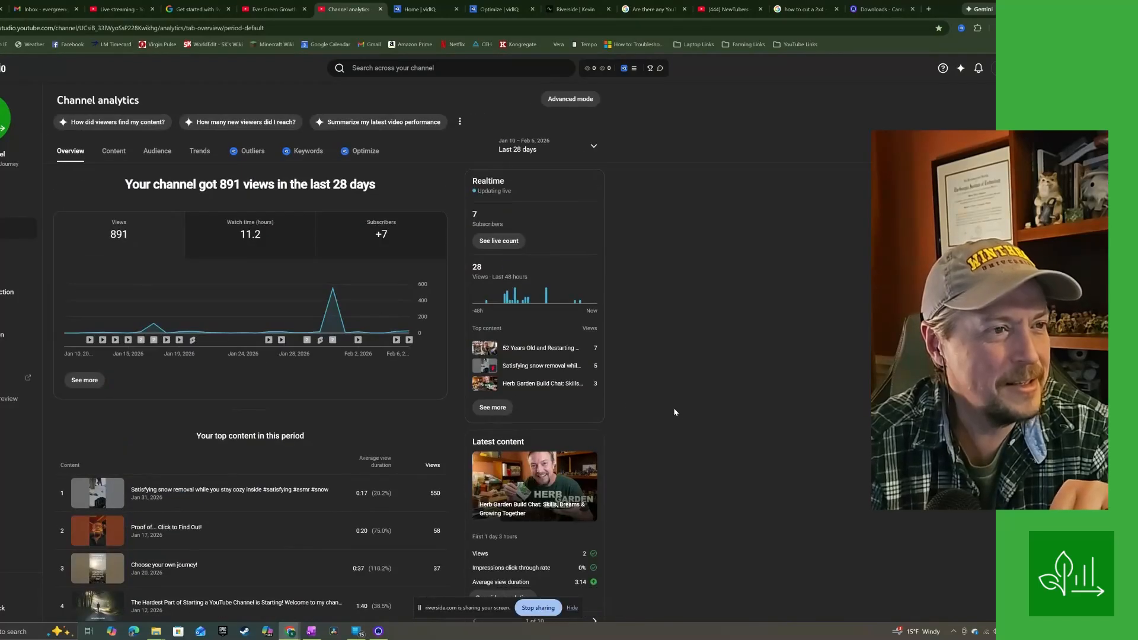
Return to vidIQ and open the "Haul and Unboxing: Blue Yeti Setup for First Livestream" video for thumbnail optimization.
{"action": "left_click", "coordinate": [417, 11]}
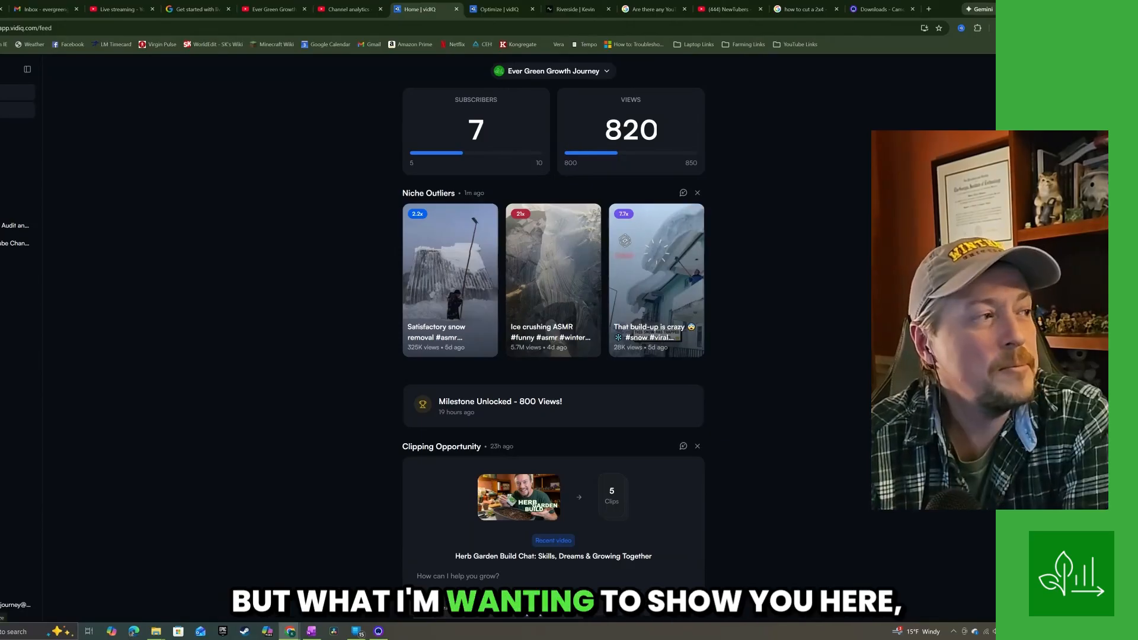
{"action": "left_click", "coordinate": [8, 110]}
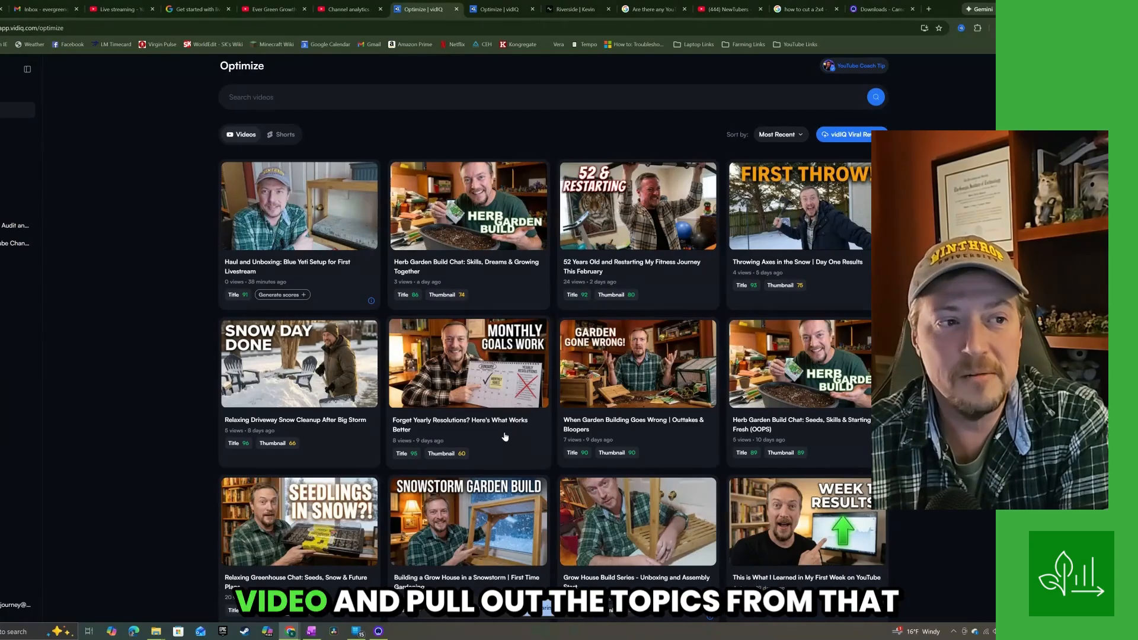
{"action": "left_click", "coordinate": [291, 227]}
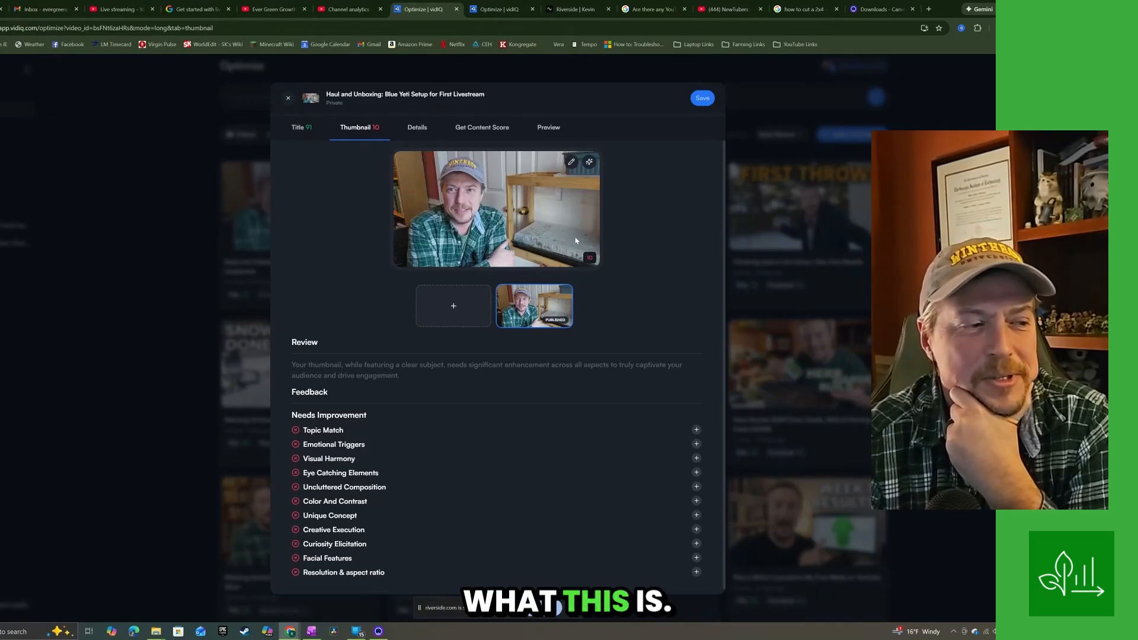
Look over the published thumbnail's improvement feedback and read the Topic Match explanation.
{"action": "scroll", "coordinate": [367, 463], "scroll_direction": "down", "scroll_amount": 1}
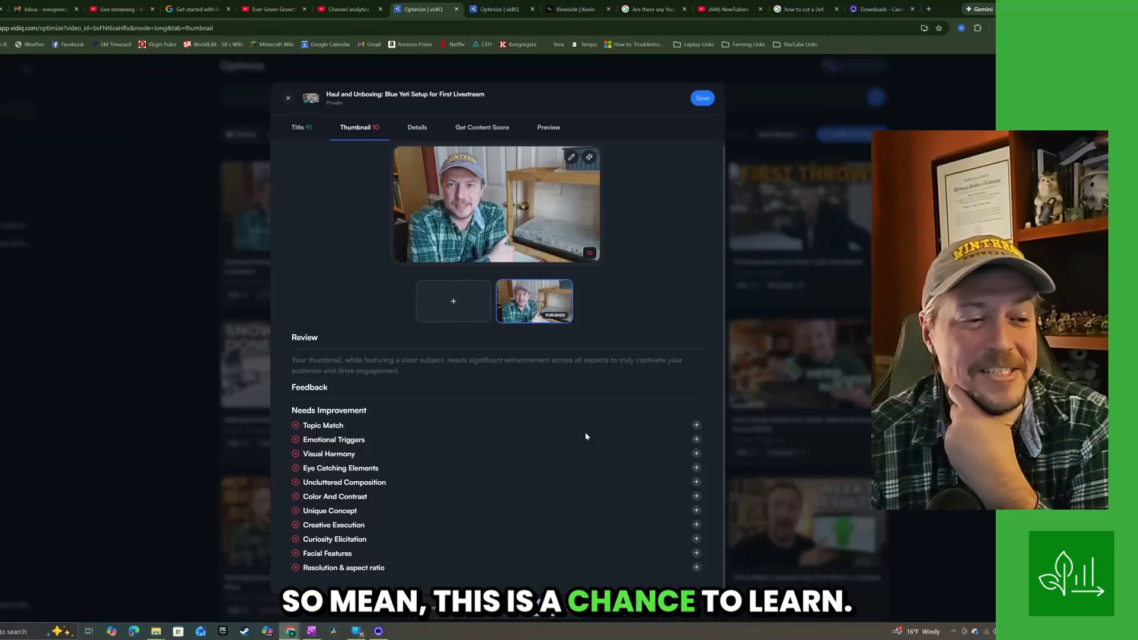
{"action": "left_click", "coordinate": [696, 426]}
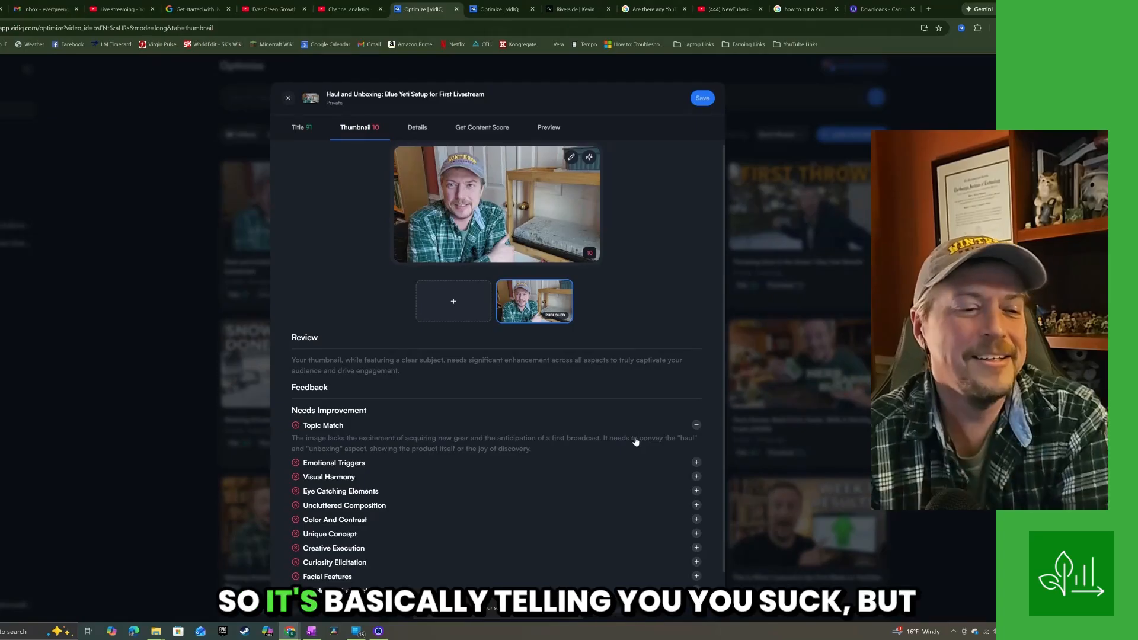
{"action": "left_click", "coordinate": [697, 427]}
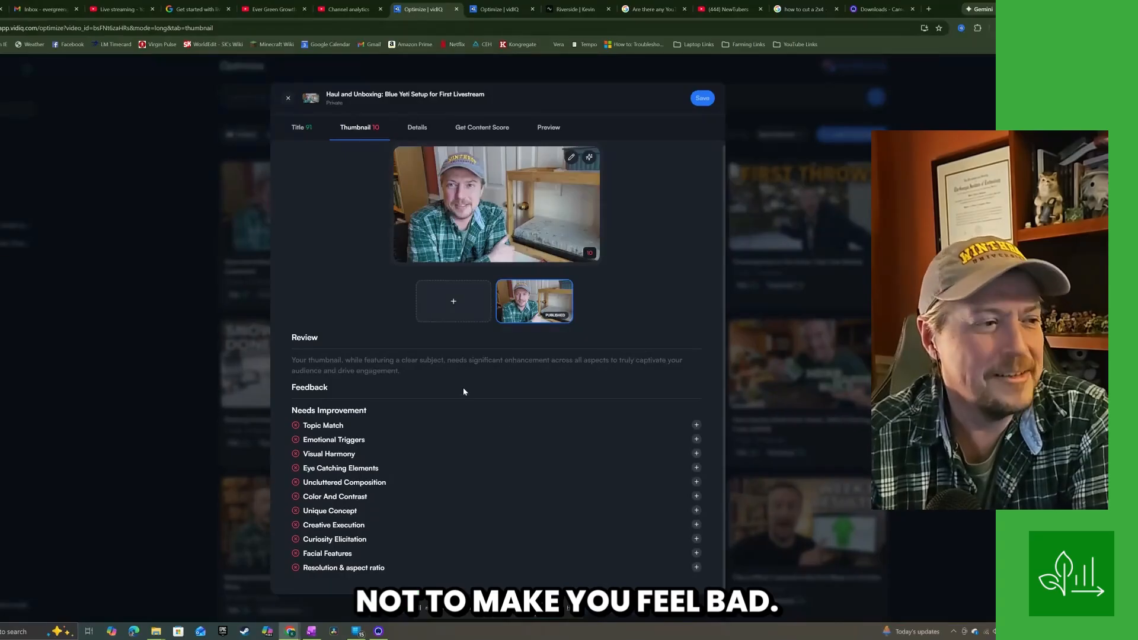
{"action": "scroll", "coordinate": [466, 392], "scroll_direction": "up", "scroll_amount": 1}
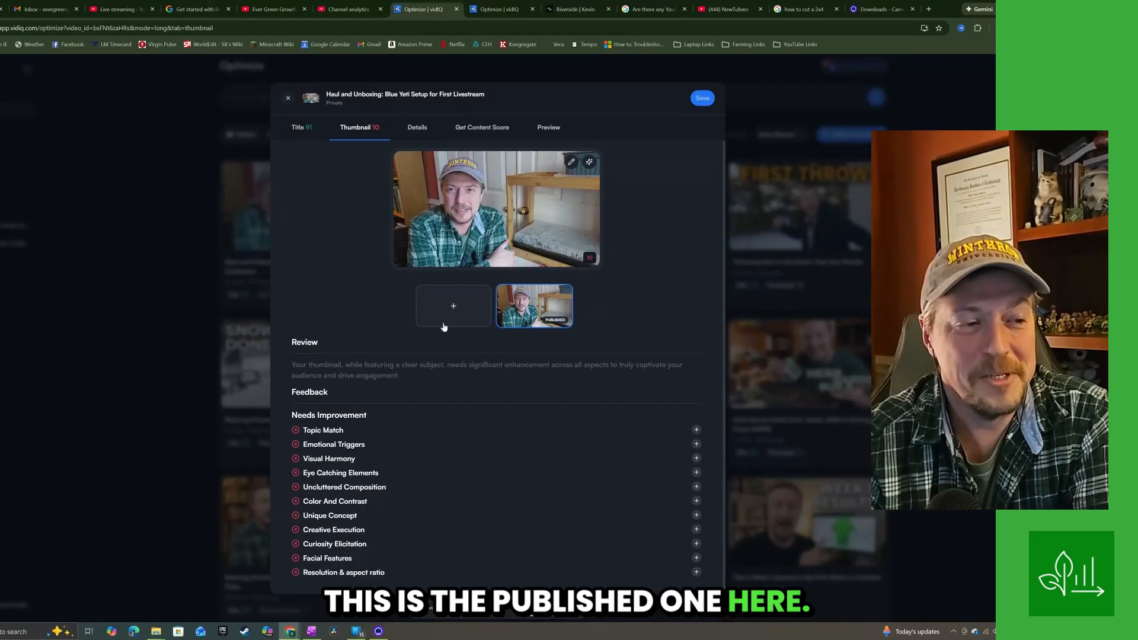
Generate a new thumbnail with likeness and select the resulting "BLUE YETI SETUP" version to review it.
{"action": "left_click", "coordinate": [453, 308]}
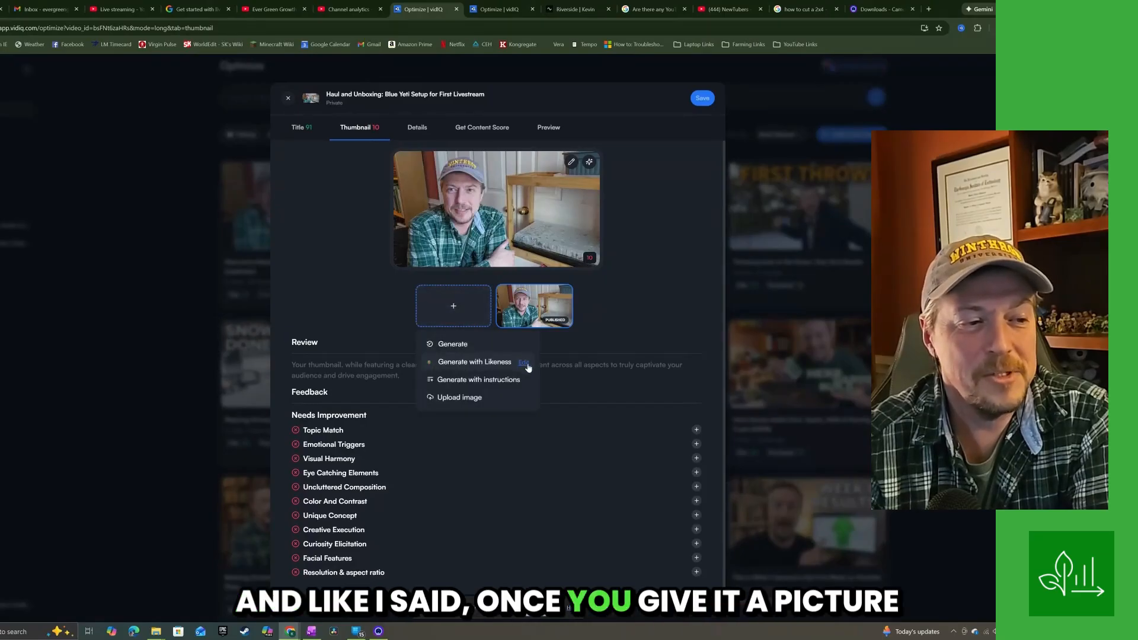
{"action": "left_click", "coordinate": [458, 363]}
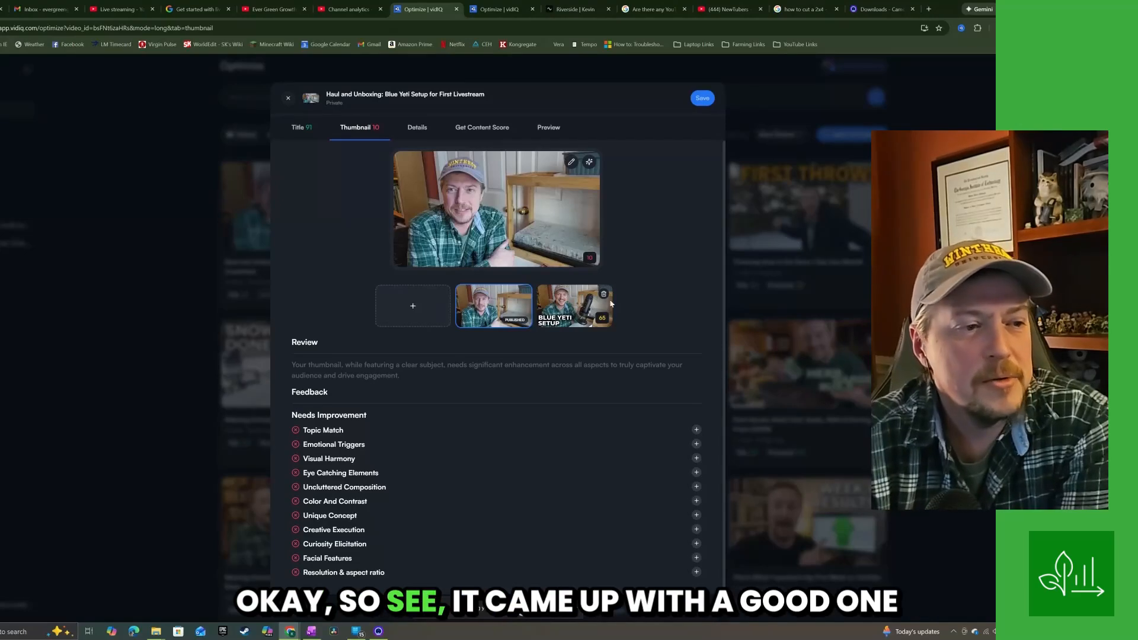
{"action": "left_click", "coordinate": [572, 312]}
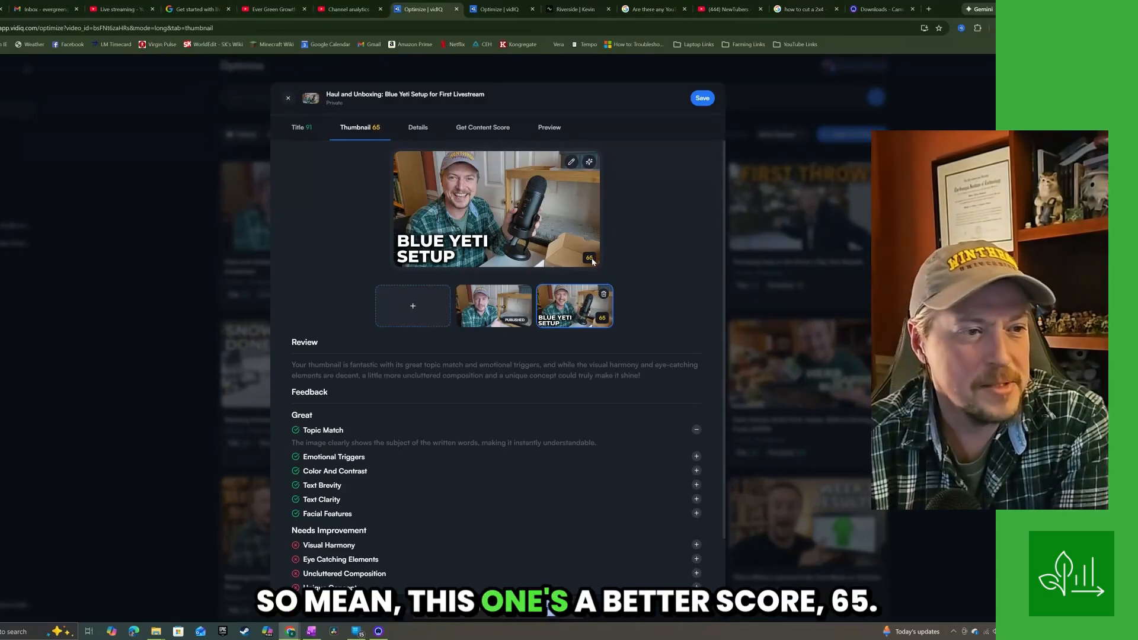
Generate another thumbnail with likeness, select the "FIRST LIVESTREAM SETUP!" version, and save it as the video's thumbnail.
{"action": "left_click", "coordinate": [409, 304]}
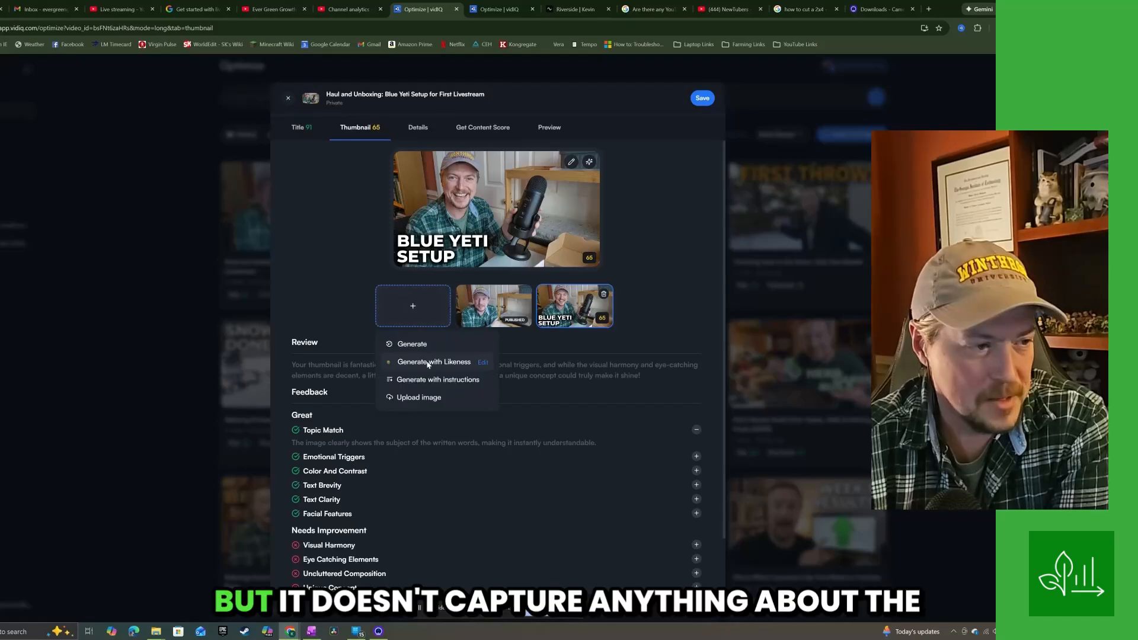
{"action": "left_click", "coordinate": [428, 364]}
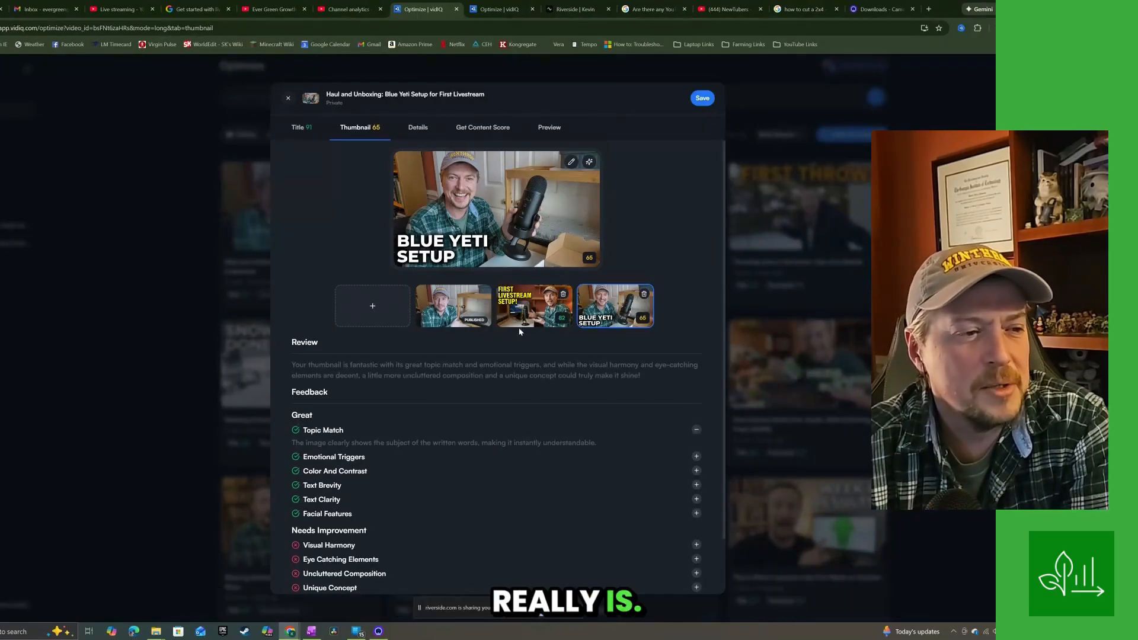
{"action": "left_click", "coordinate": [522, 309]}
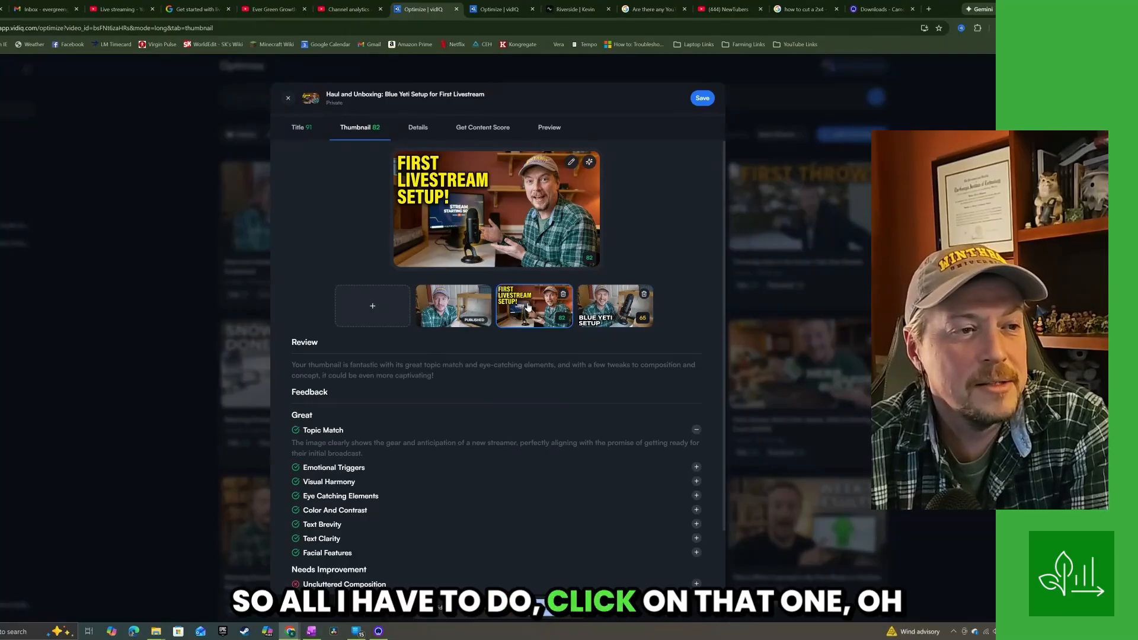
{"action": "left_click", "coordinate": [702, 100]}
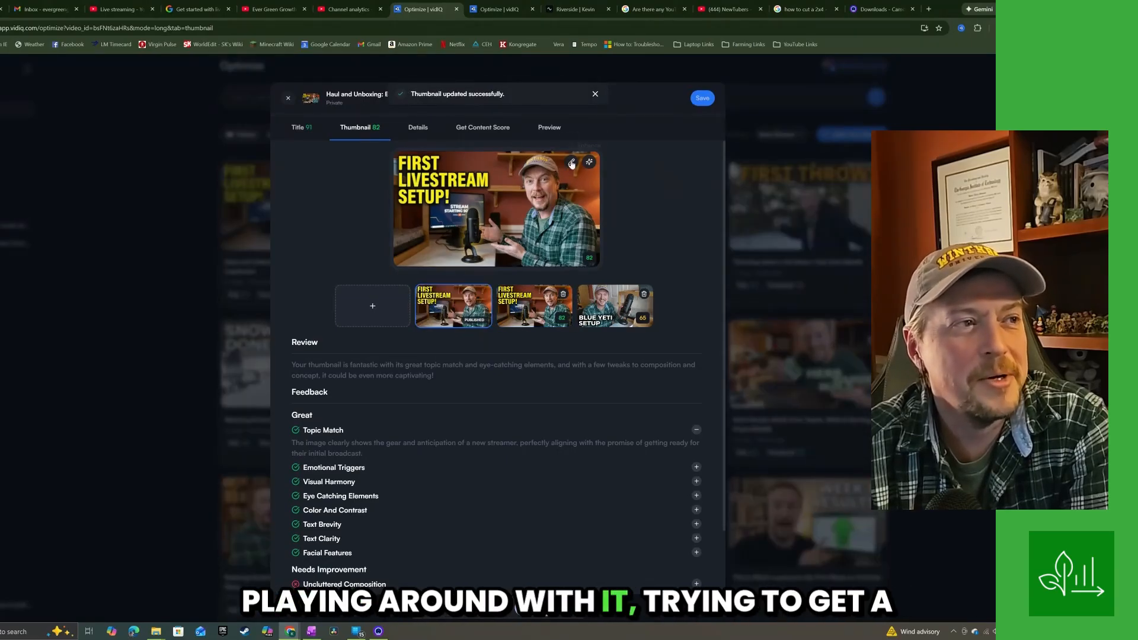
Switch to YouTube Studio, refresh the channel's video list to check the new thumbnail, and open the Blue Yeti video's details.
{"action": "left_click", "coordinate": [348, 9]}
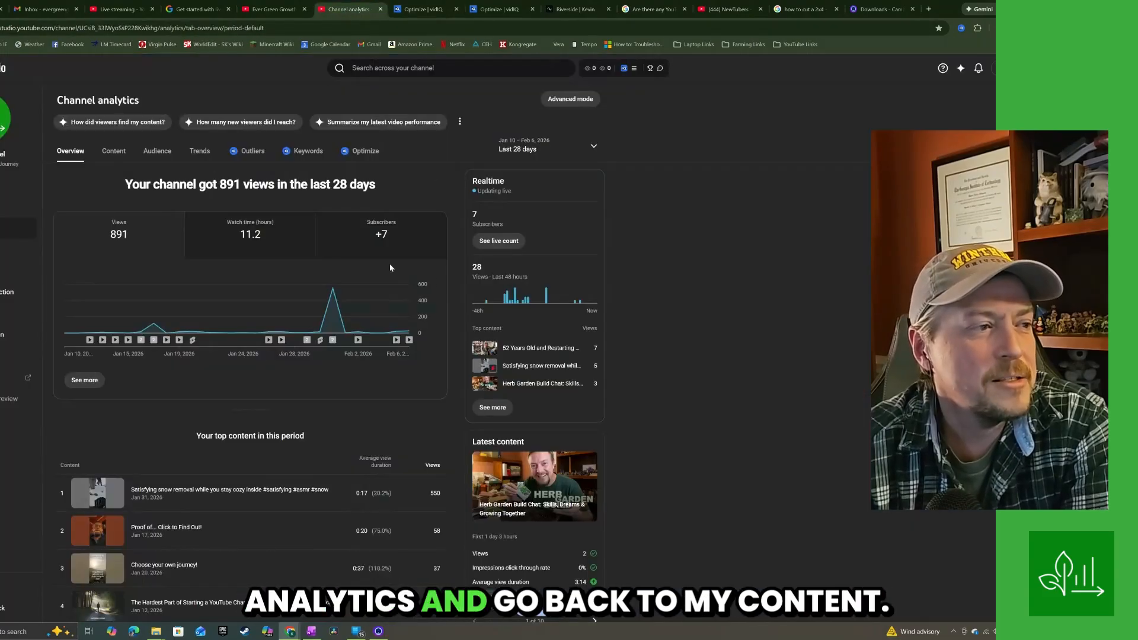
{"action": "left_click", "coordinate": [11, 207]}
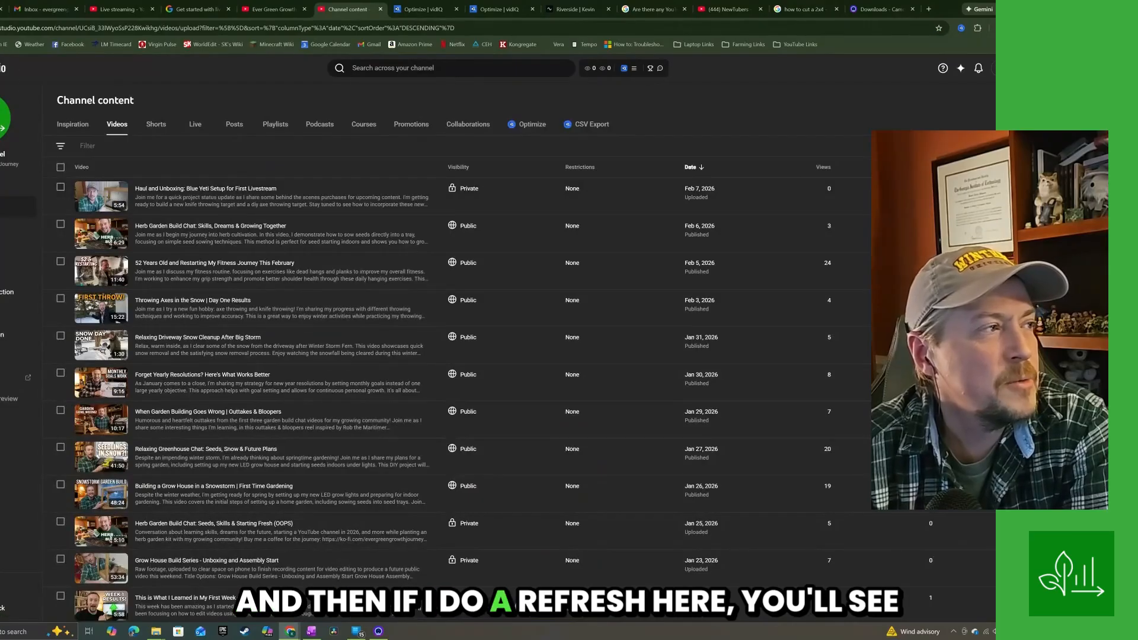
{"action": "key", "text": "F5"}
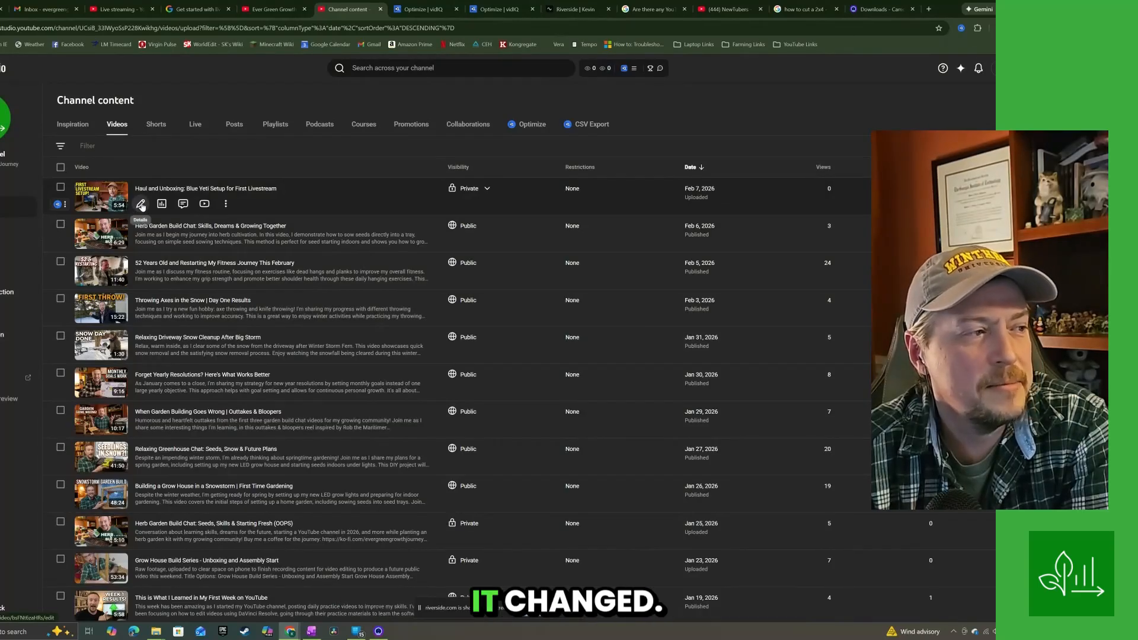
{"action": "left_click", "coordinate": [142, 205]}
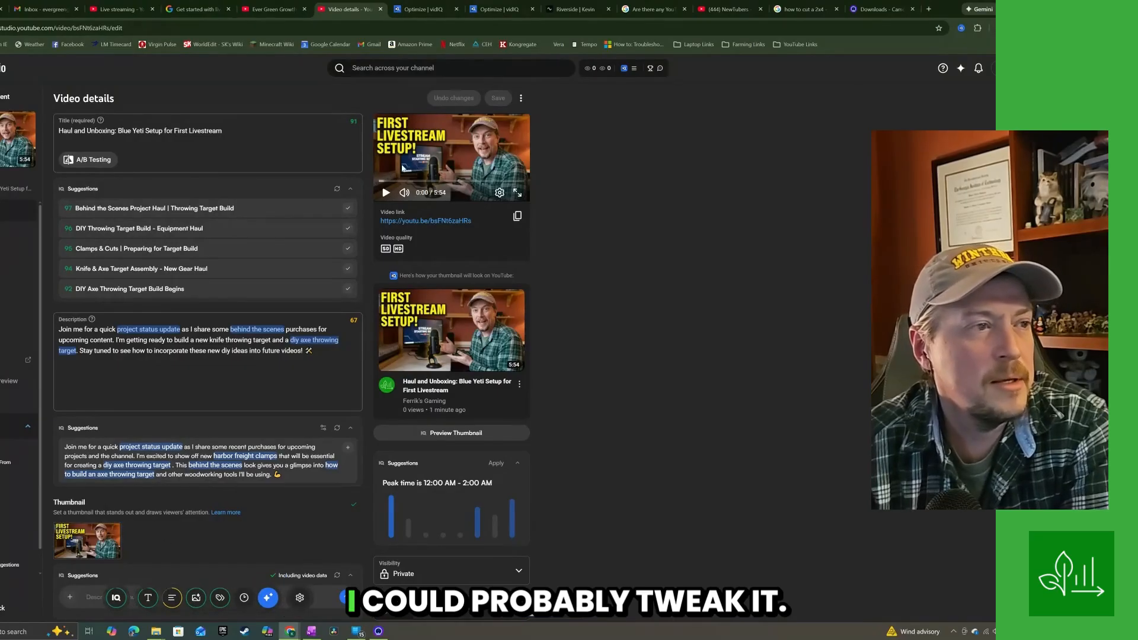
Return to the video's thumbnail optimization in vidIQ and generate one more thumbnail with likeness.
{"action": "left_click", "coordinate": [421, 10]}
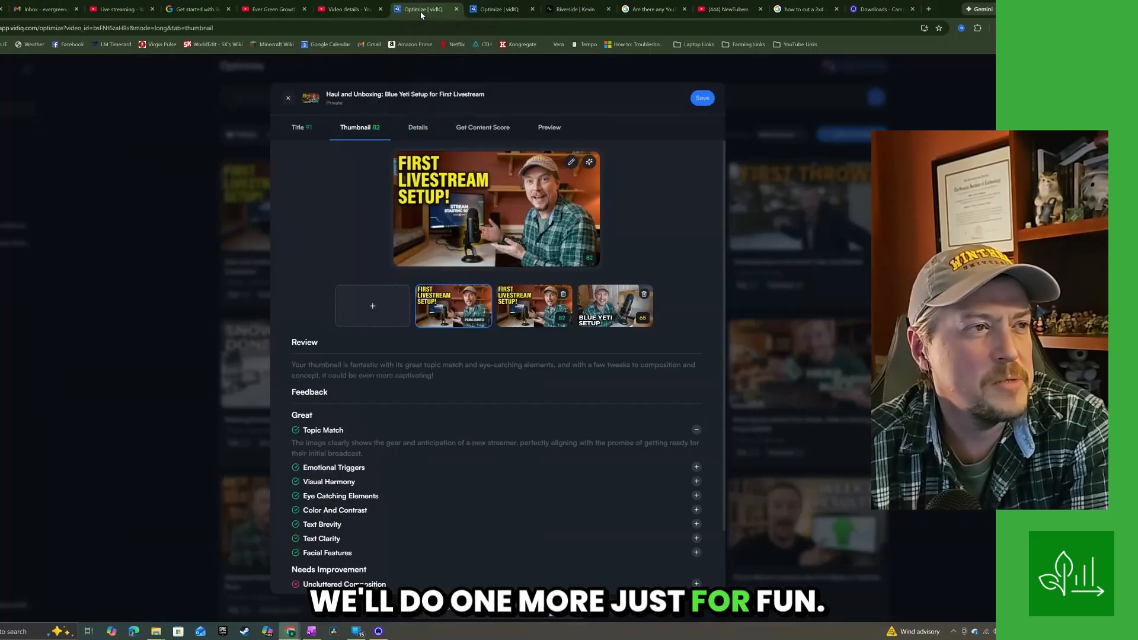
{"action": "left_click", "coordinate": [373, 306]}
{"action": "left_click", "coordinate": [385, 359]}
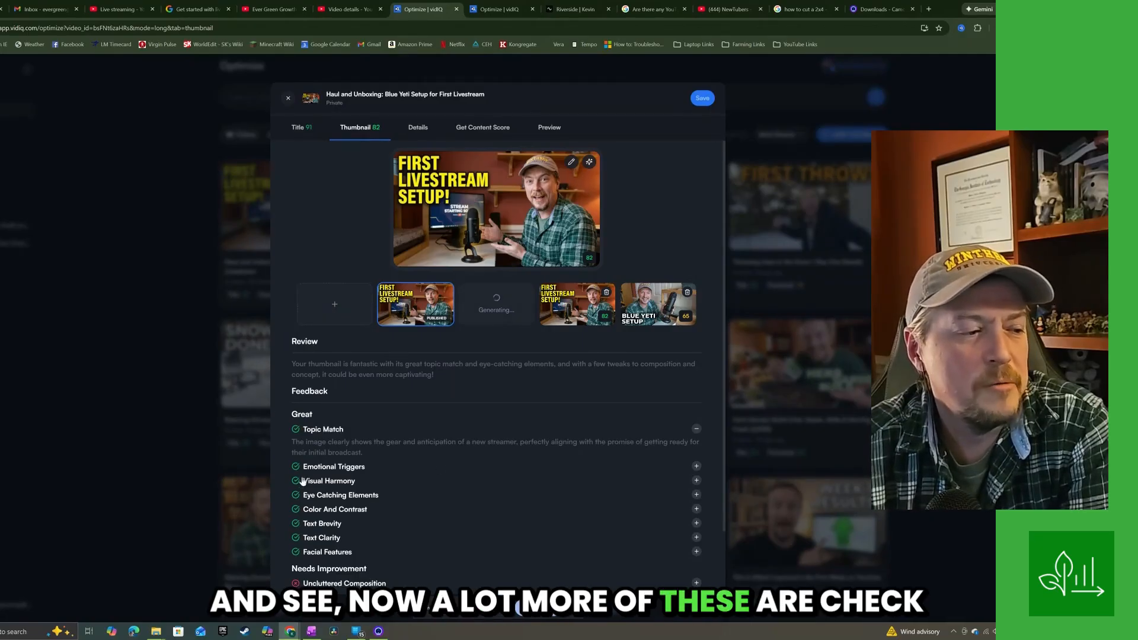
Read the Uncluttered Composition and Unique Concept feedback for the published thumbnail.
{"action": "scroll", "coordinate": [303, 481], "scroll_direction": "down", "scroll_amount": 2}
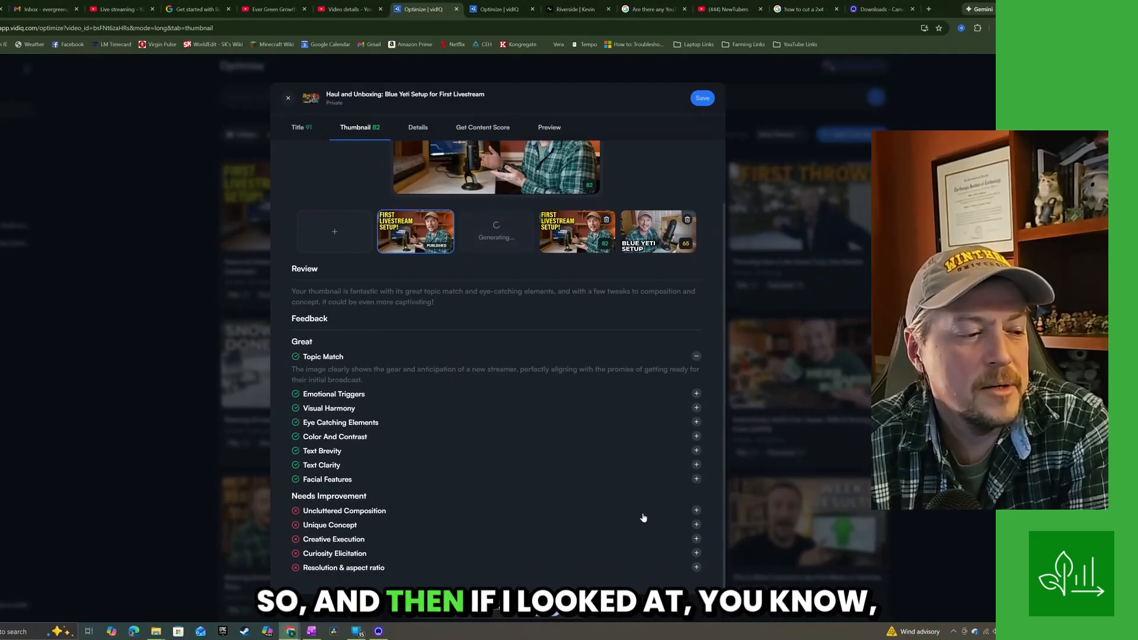
{"action": "left_click", "coordinate": [696, 511]}
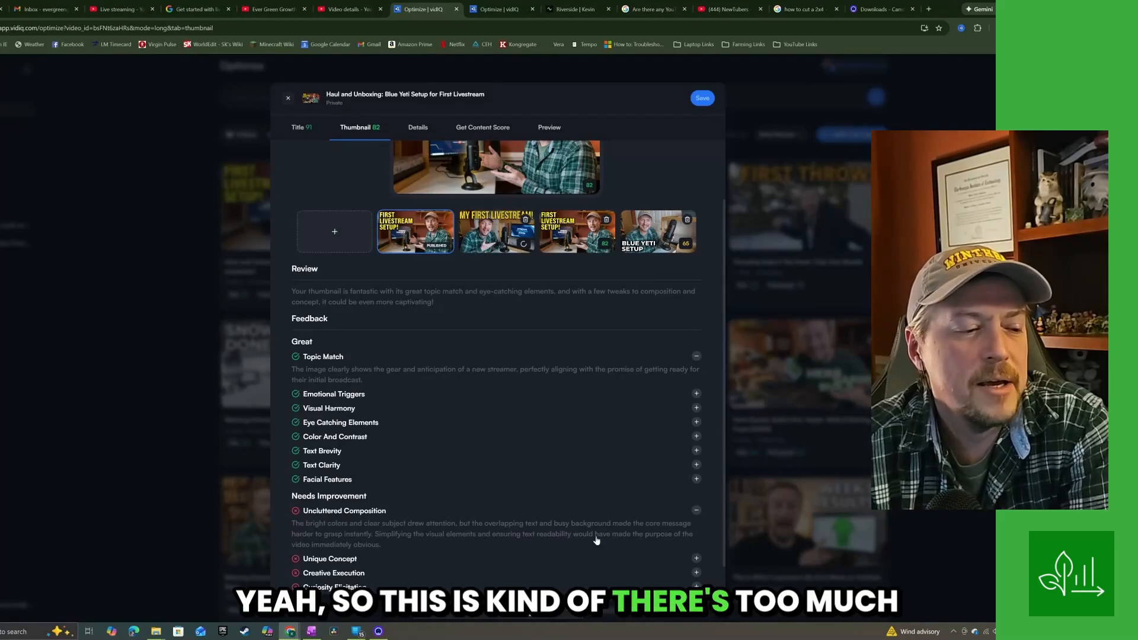
{"action": "left_click", "coordinate": [695, 511]}
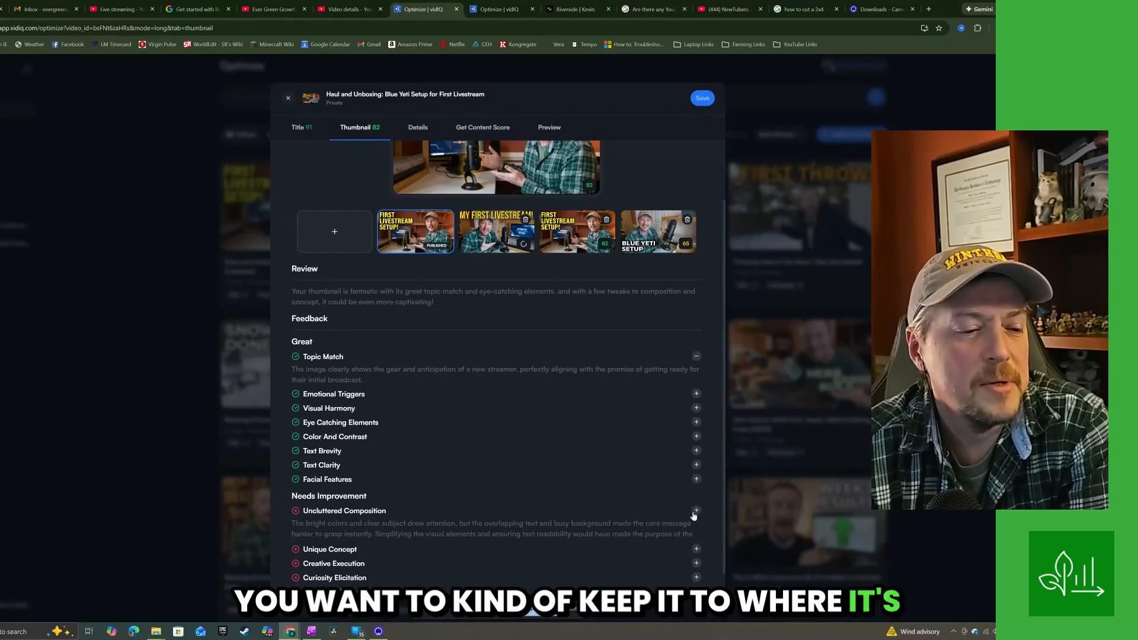
{"action": "left_click", "coordinate": [696, 524]}
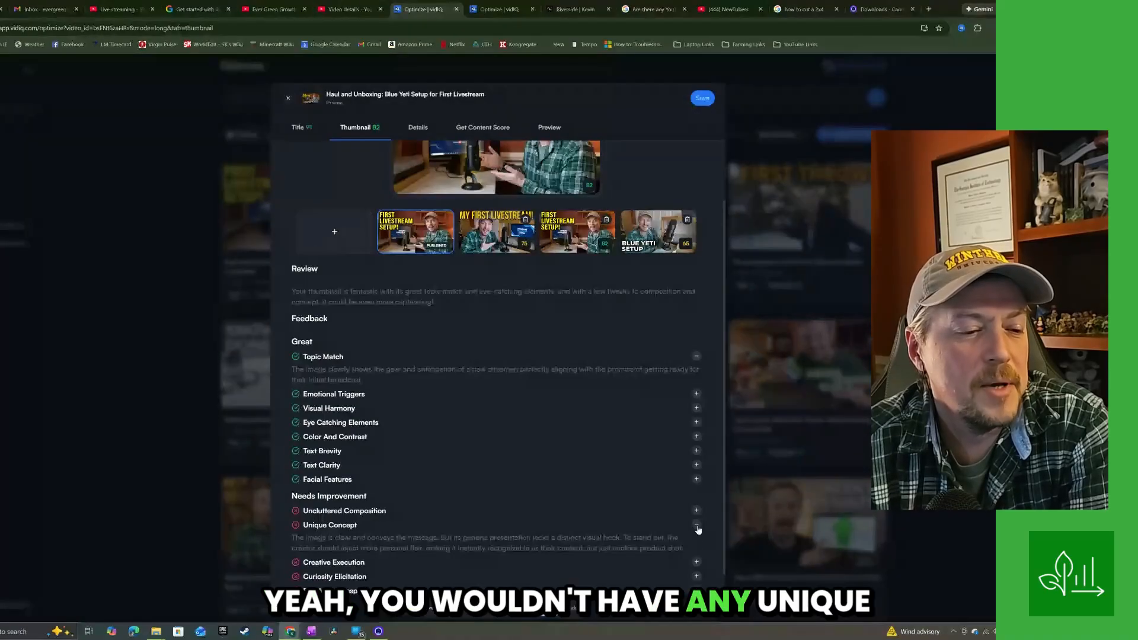
{"action": "left_click", "coordinate": [696, 524]}
{"action": "scroll", "coordinate": [653, 408], "scroll_direction": "up", "scroll_amount": 2}
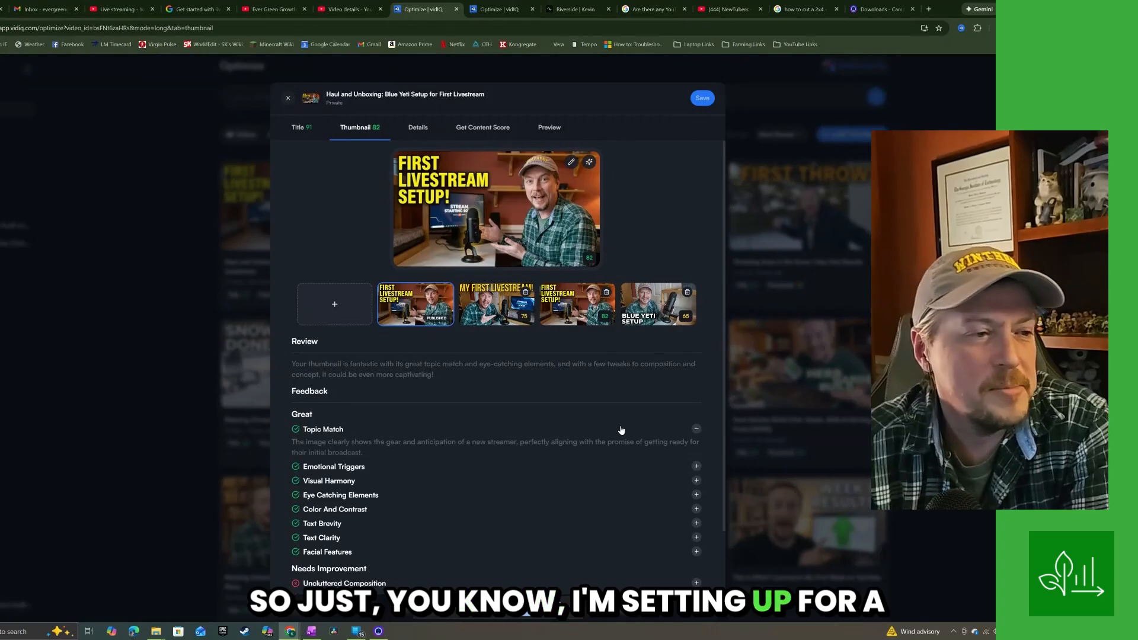
Select the "MY FIRST LIVESTREAM!" thumbnail to review it, and generate a further alternative with likeness.
{"action": "left_click", "coordinate": [476, 320]}
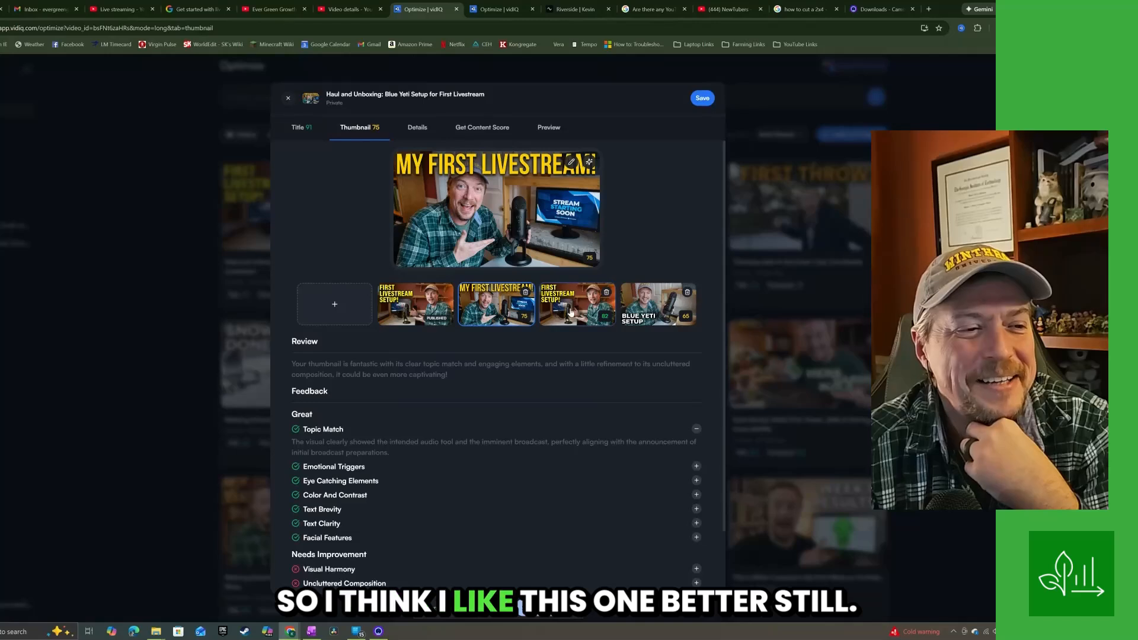
{"action": "left_click", "coordinate": [332, 313]}
{"action": "left_click", "coordinate": [361, 358]}
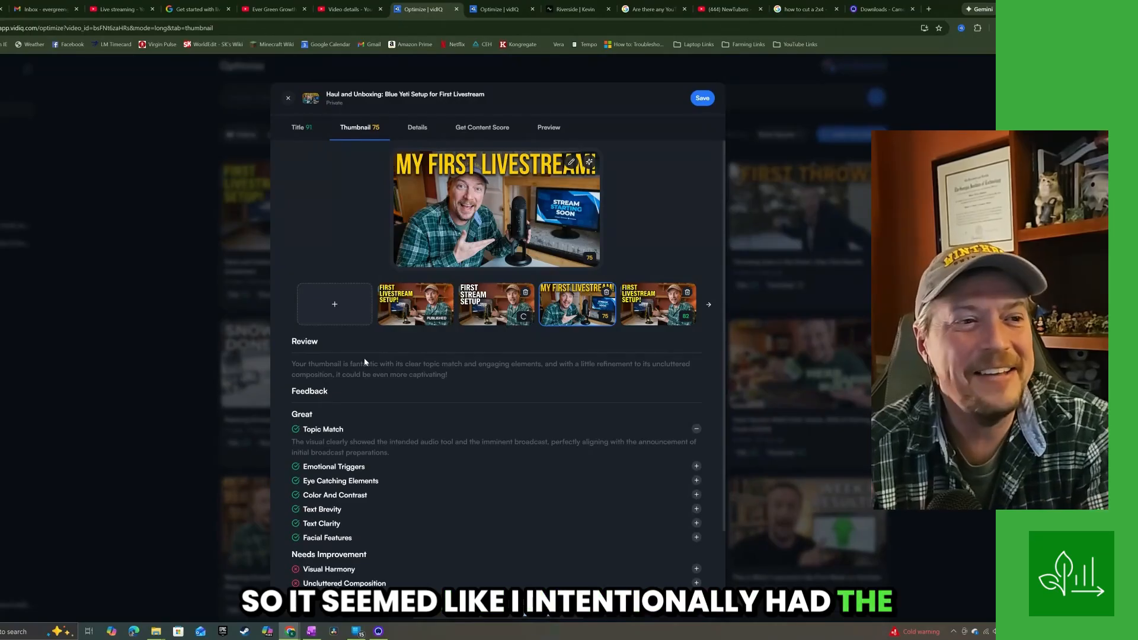
Review the "FIRST STREAM SETUP", 82-scored and "BLUE YETI SETUP!" thumbnails in turn, and switch to the video's details in YouTube Studio.
{"action": "left_click", "coordinate": [488, 306]}
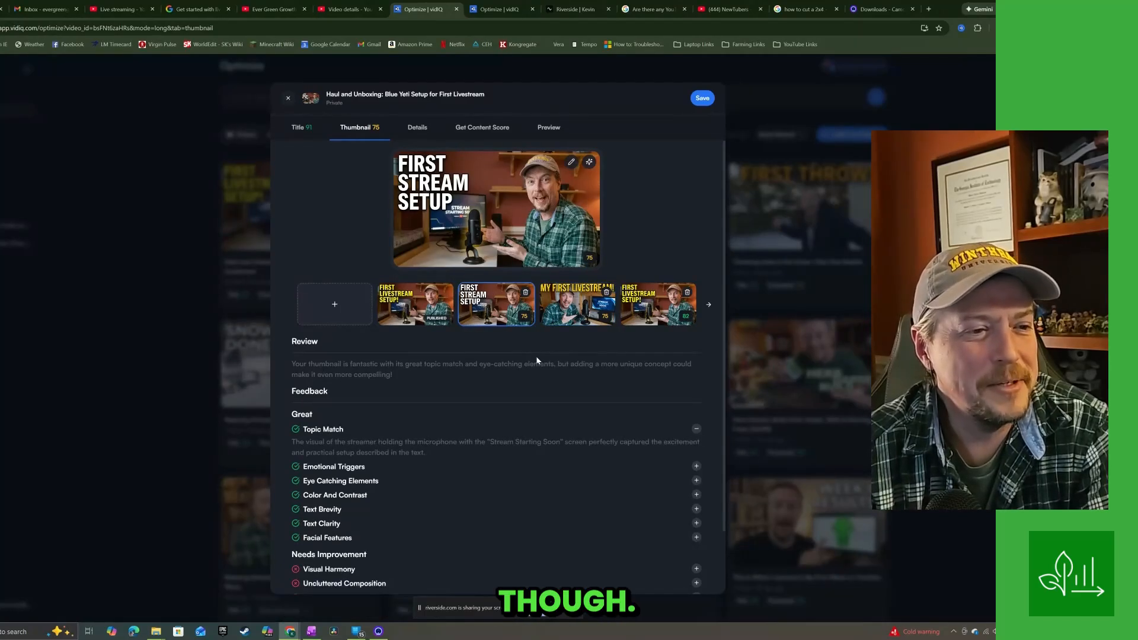
{"action": "left_click", "coordinate": [650, 308]}
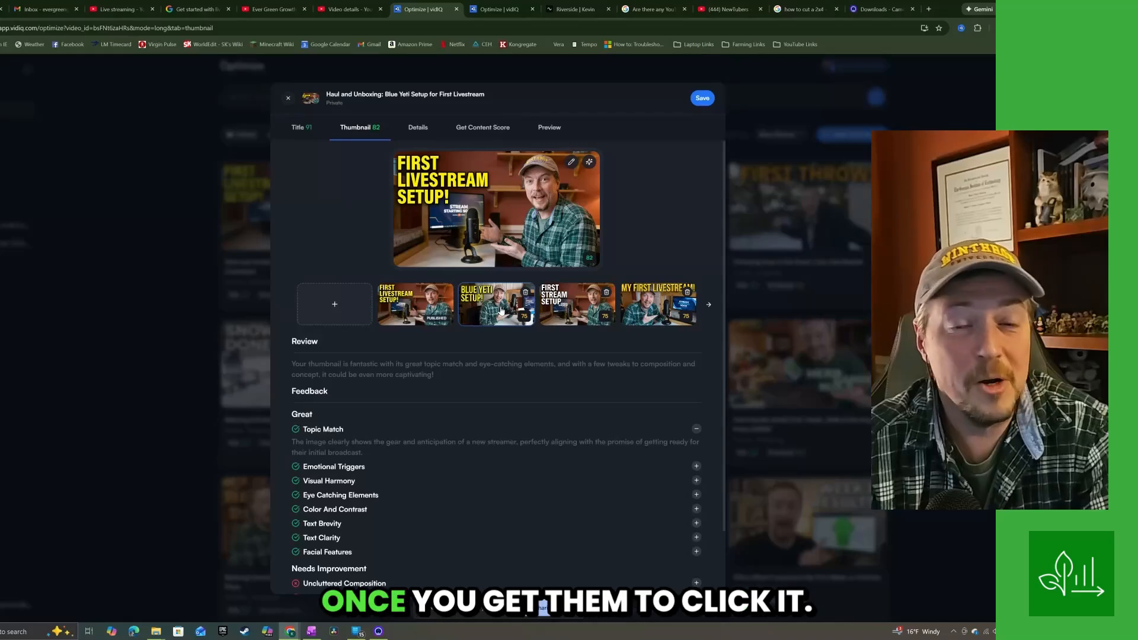
{"action": "left_click", "coordinate": [501, 311]}
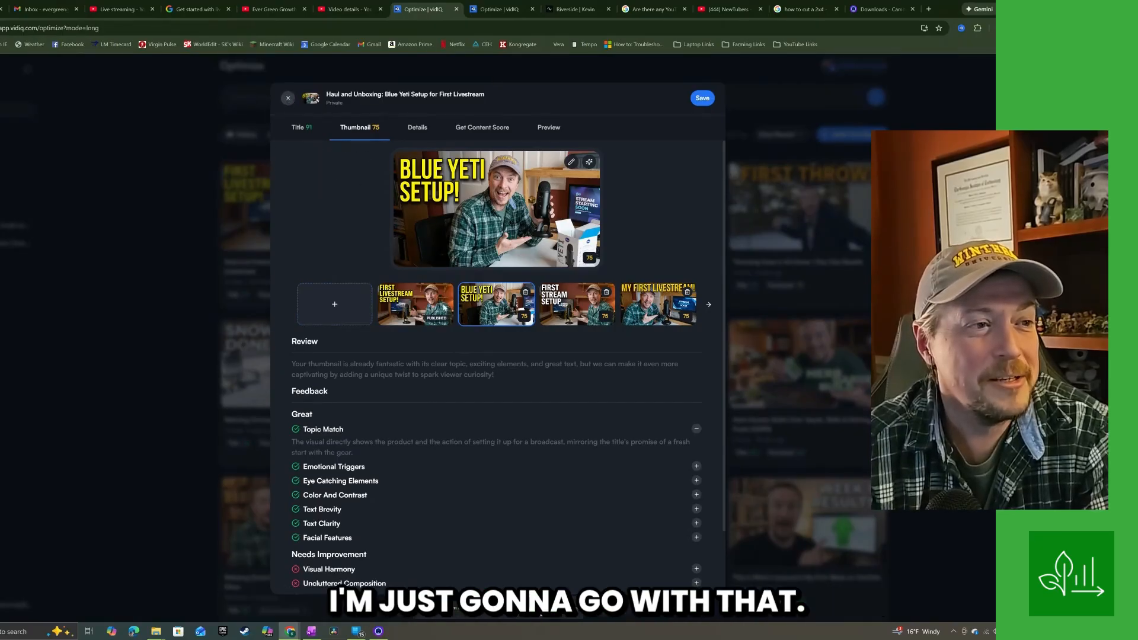
{"action": "left_click", "coordinate": [348, 10]}
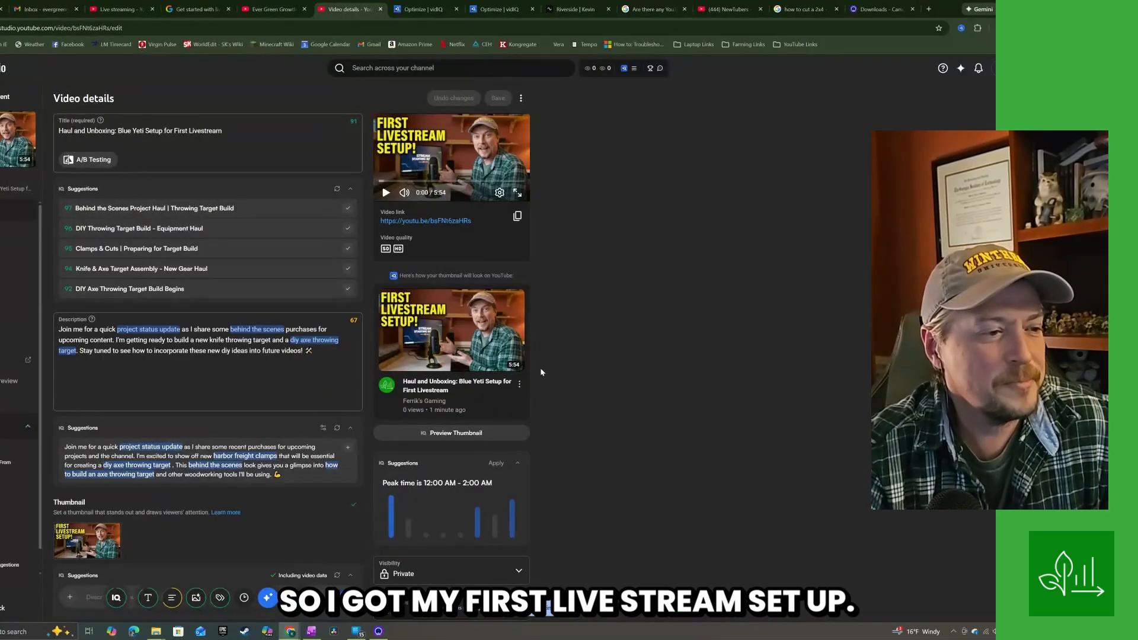
Return to vidIQ, review the newest "FIRST LIVESTREAM SETUP!" alternative, and generate another thumbnail with likeness.
{"action": "left_click", "coordinate": [424, 9]}
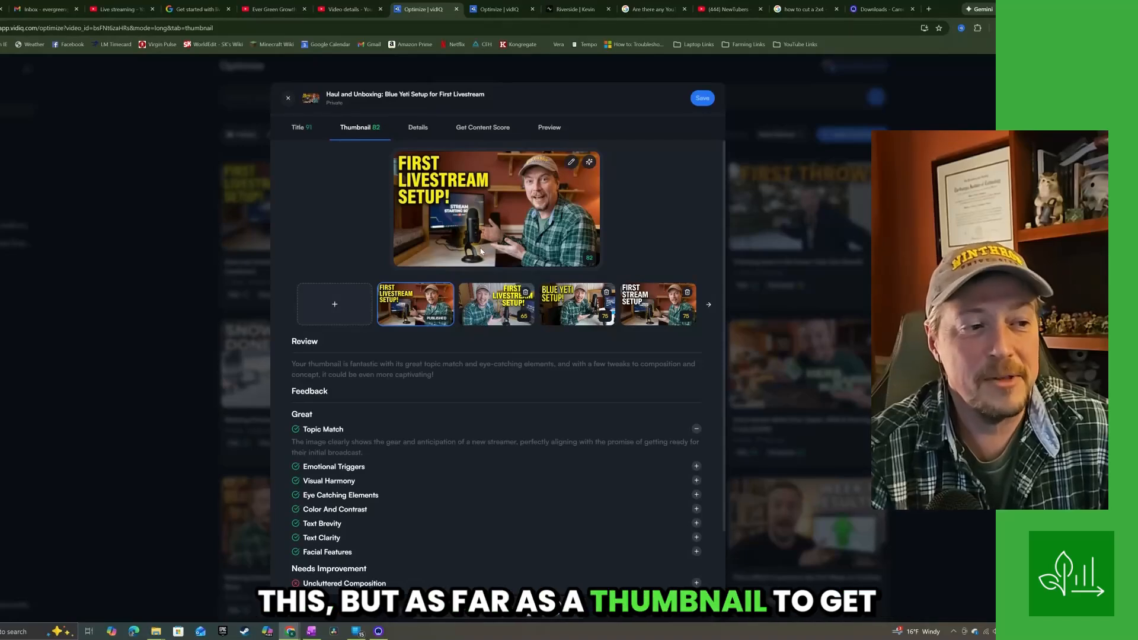
{"action": "left_click", "coordinate": [487, 299]}
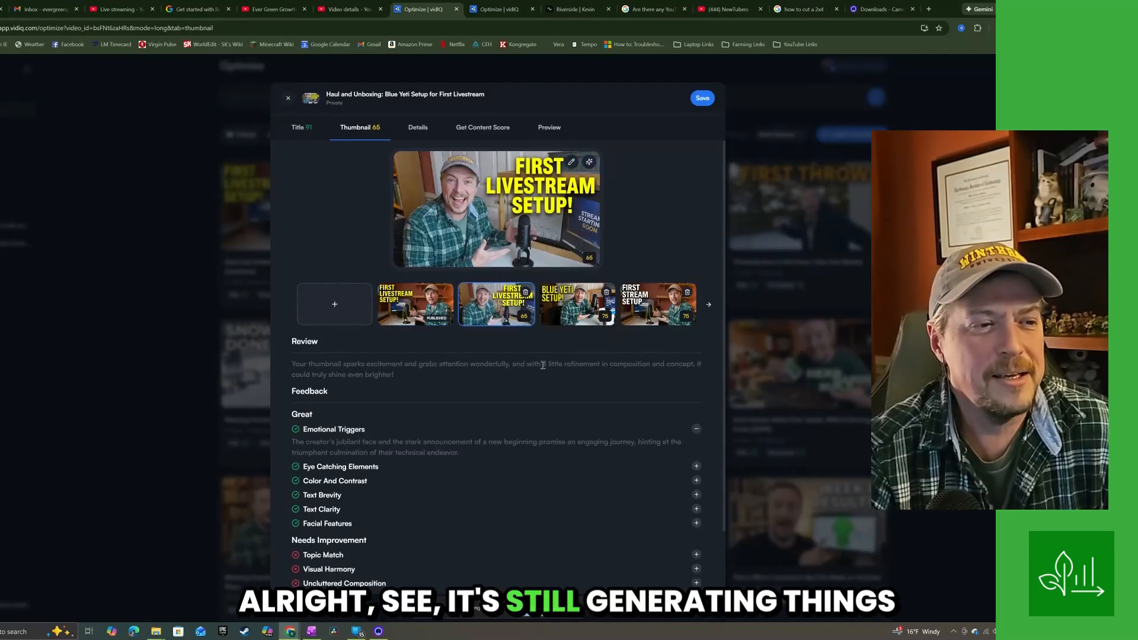
{"action": "left_click", "coordinate": [351, 314]}
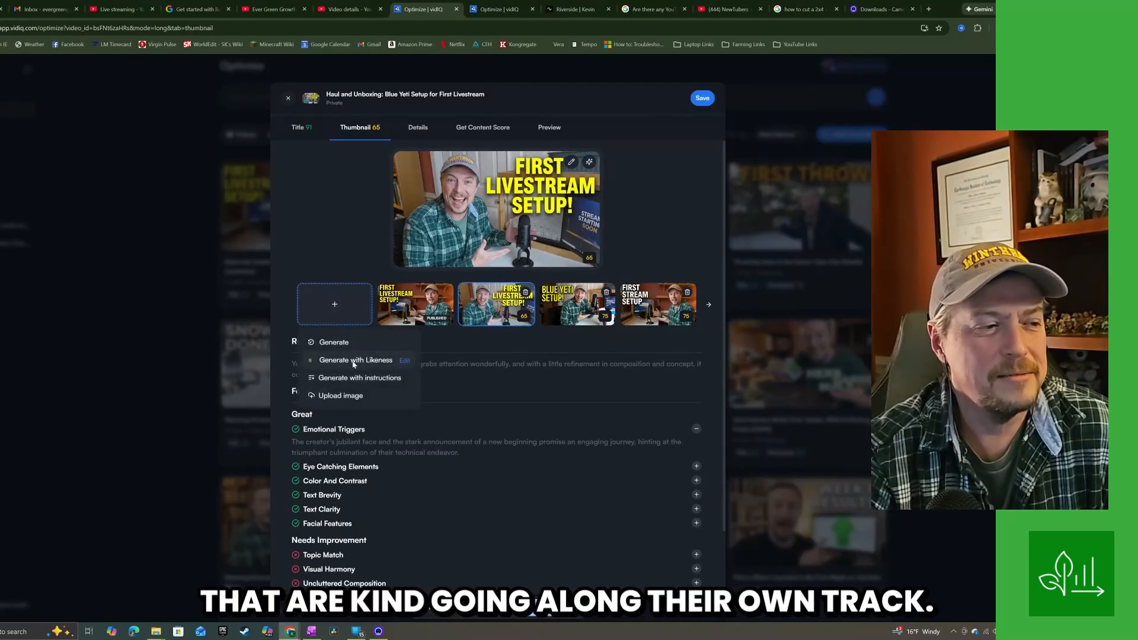
{"action": "left_click", "coordinate": [355, 360]}
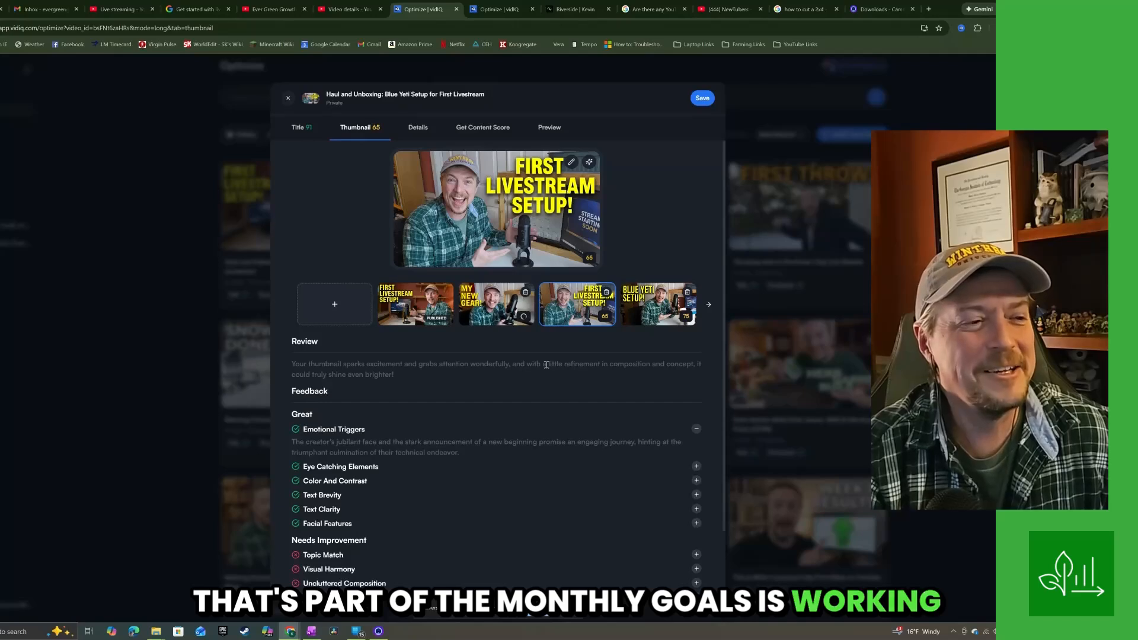
Review the "MY NEW GEAR!" thumbnail, close the optimization without saving, and return to the video's details in YouTube Studio.
{"action": "left_click", "coordinate": [498, 313]}
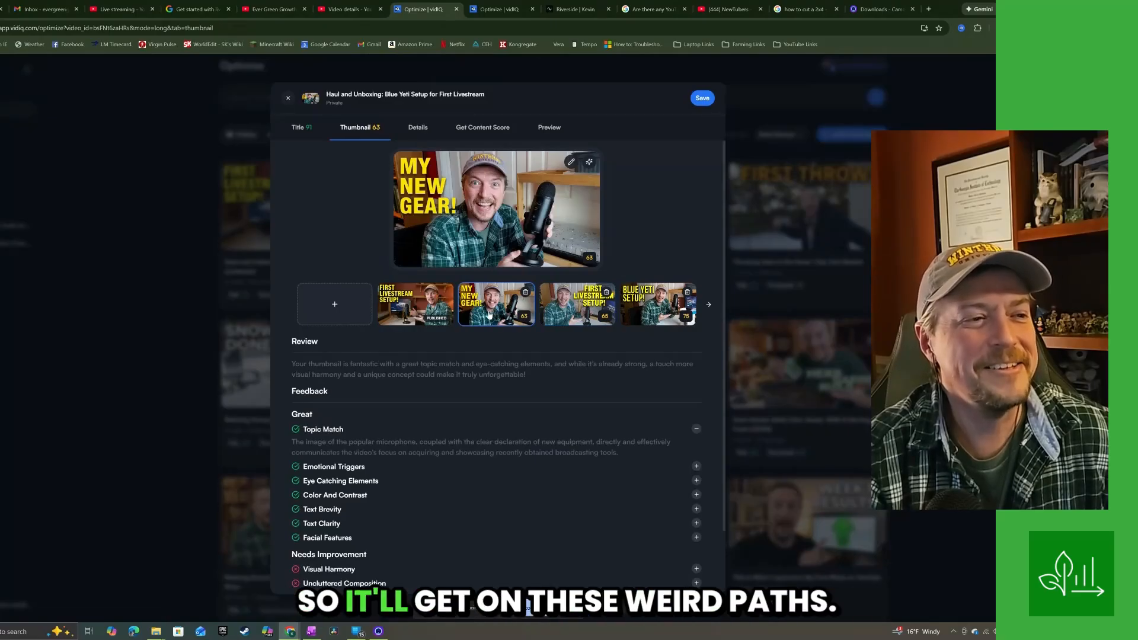
{"action": "left_click", "coordinate": [291, 100]}
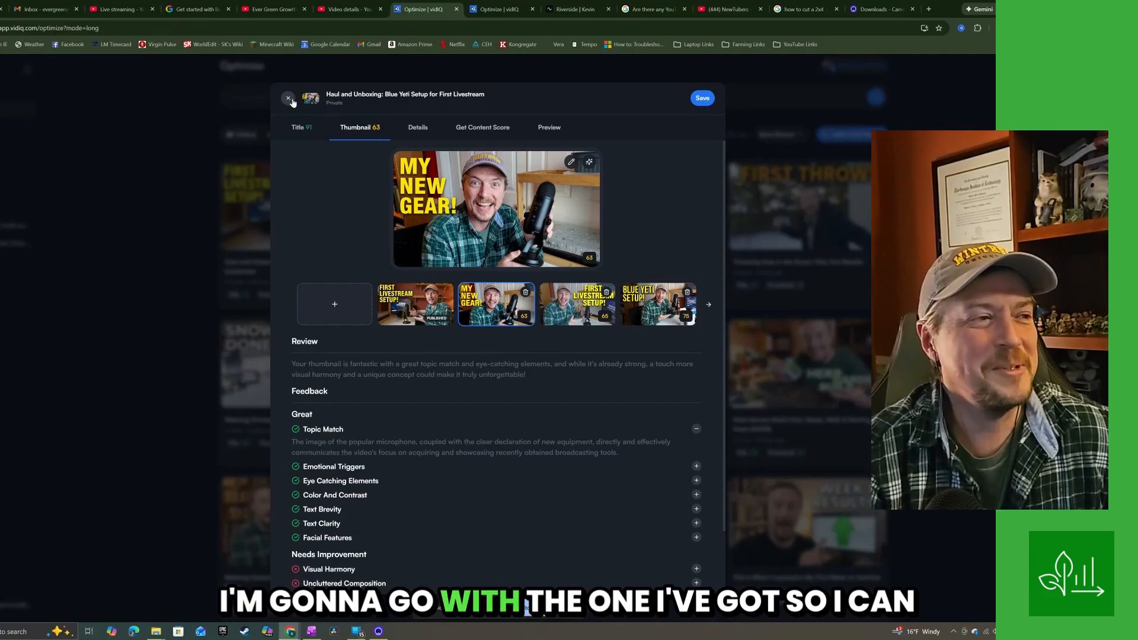
{"action": "left_click", "coordinate": [352, 11]}
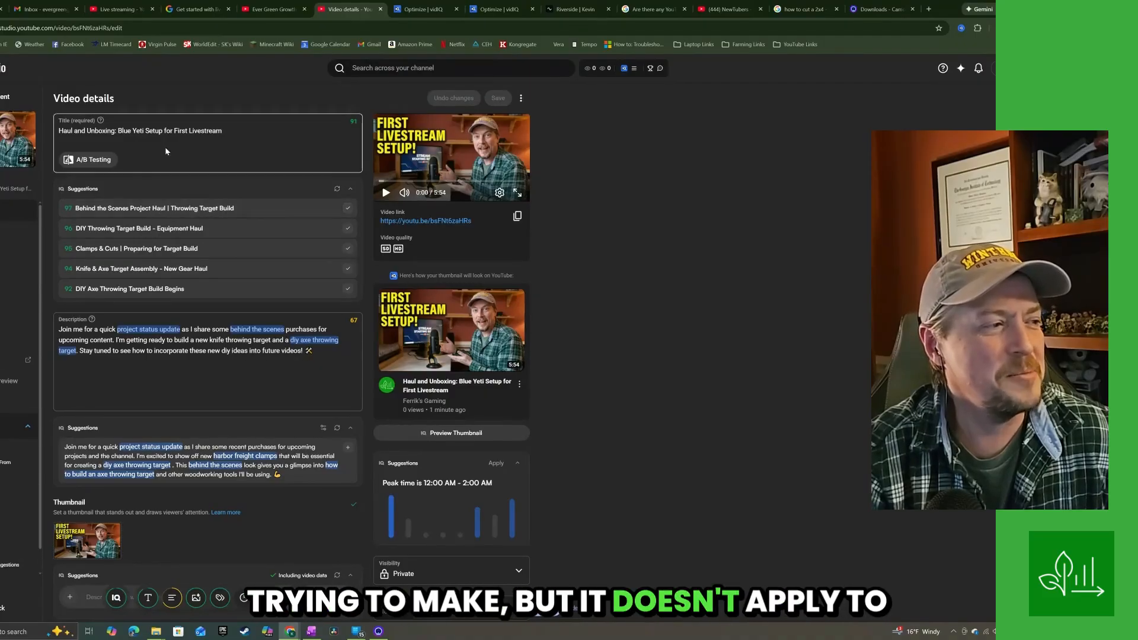
Look through the Blue Yeti video's details from title to tags, and check its video quality processing.
{"action": "scroll", "coordinate": [276, 388], "scroll_direction": "down", "scroll_amount": 15}
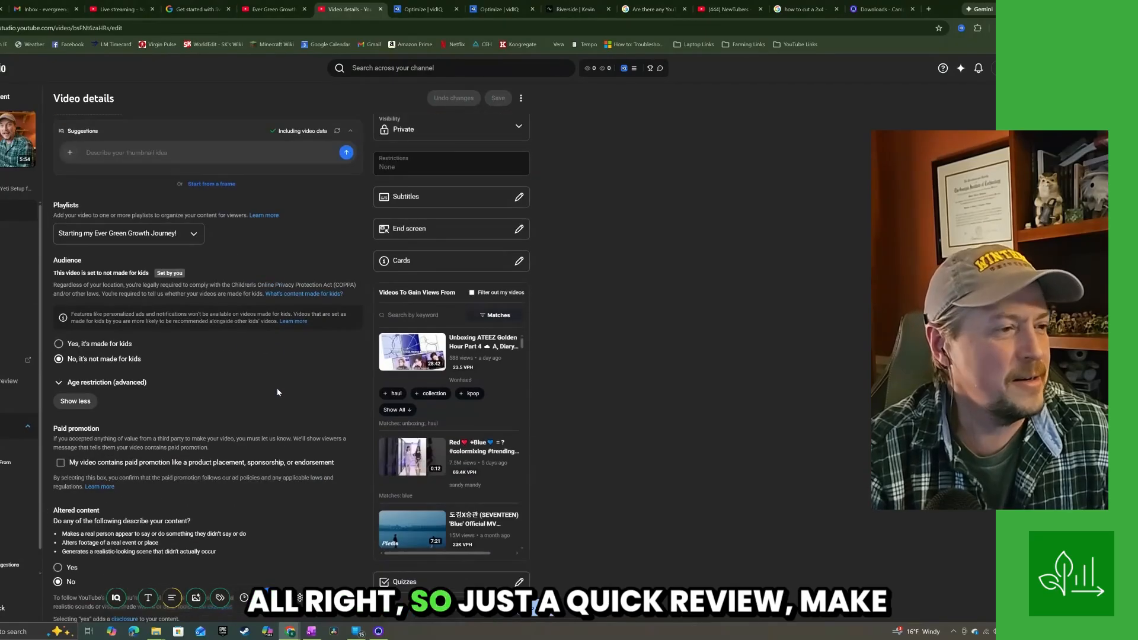
{"action": "scroll", "coordinate": [278, 392], "scroll_direction": "down", "scroll_amount": 20}
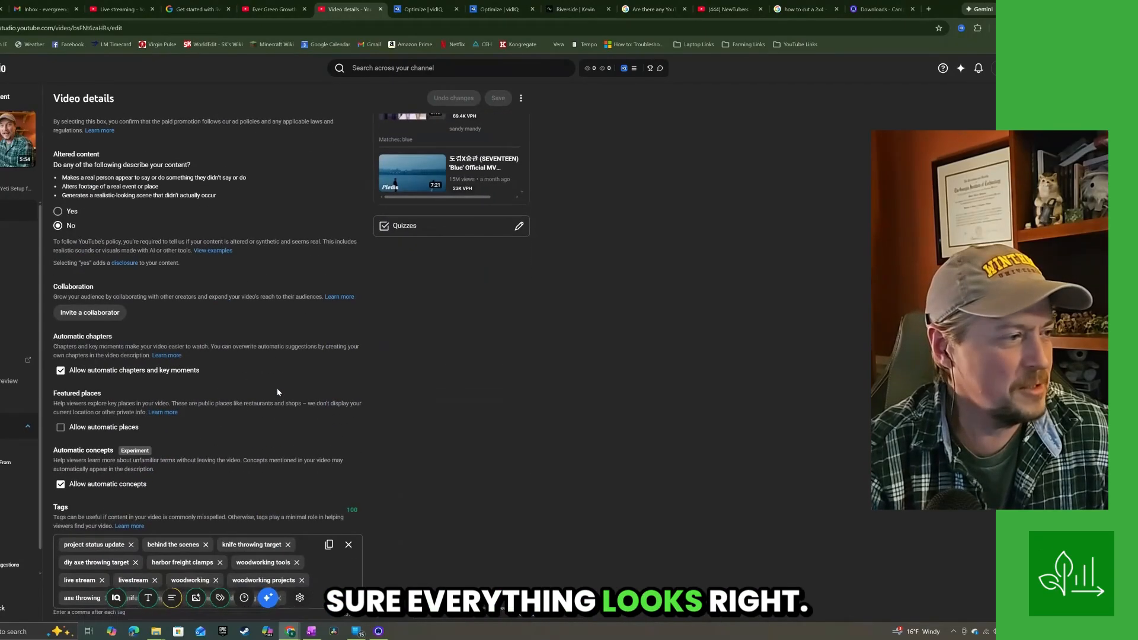
{"action": "scroll", "coordinate": [277, 393], "scroll_direction": "up", "scroll_amount": 20}
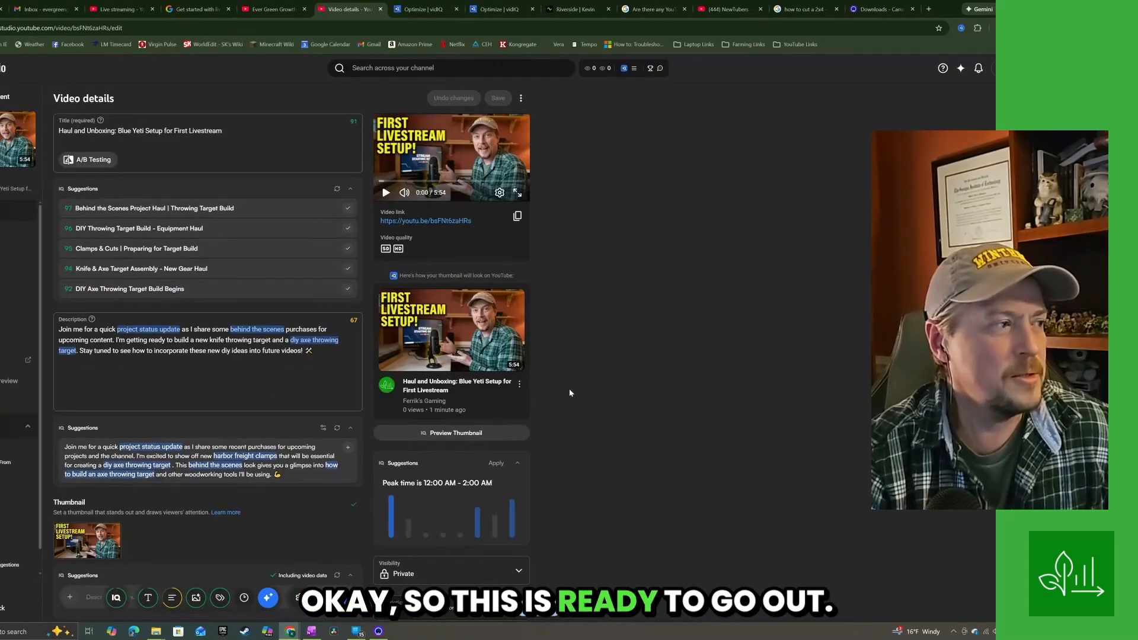
{"action": "scroll", "coordinate": [566, 386], "scroll_direction": "down", "scroll_amount": 4}
{"action": "scroll", "coordinate": [560, 374], "scroll_direction": "up", "scroll_amount": 5}
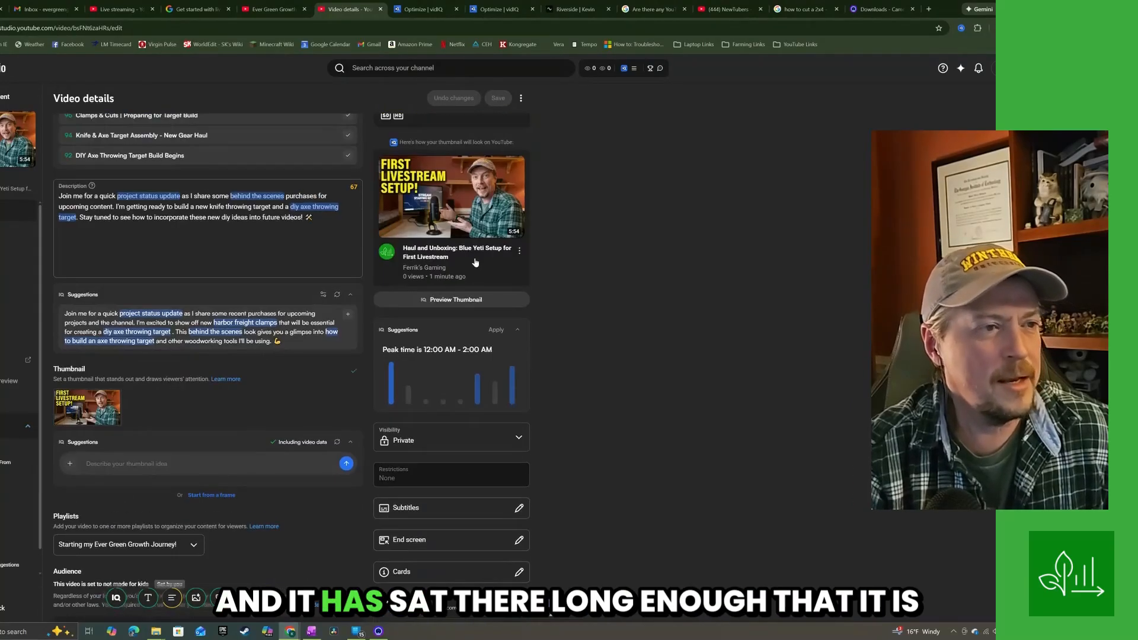
{"action": "mouse_move", "coordinate": [400, 250]}
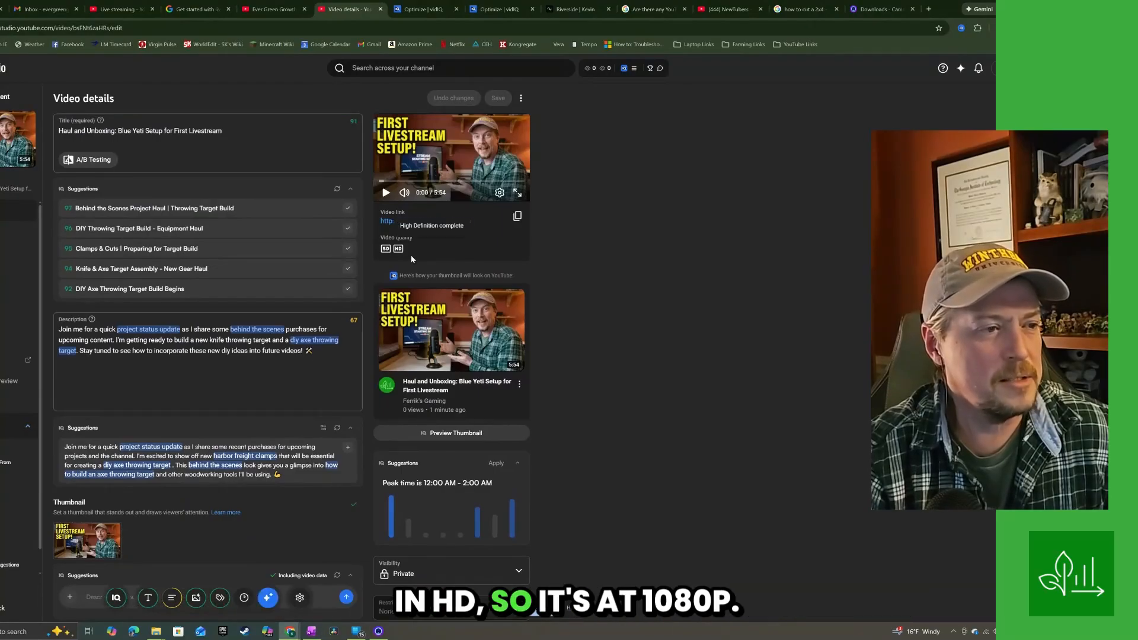
Set the Blue Yeti video's visibility to Public and save the change.
{"action": "scroll", "coordinate": [592, 331], "scroll_direction": "down", "scroll_amount": 5}
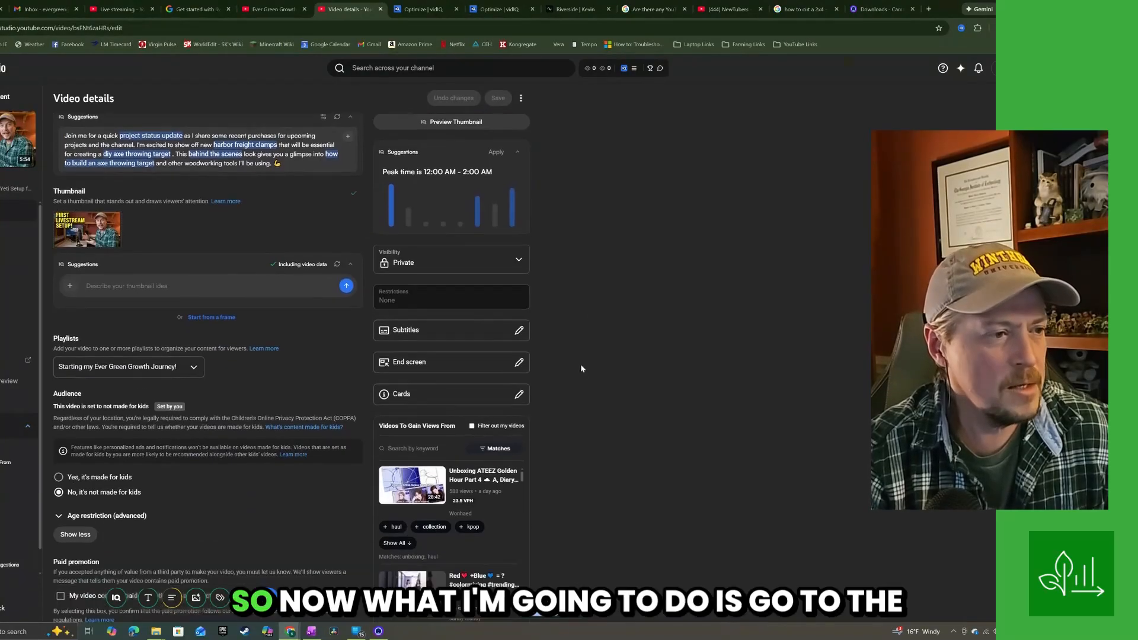
{"action": "left_click", "coordinate": [435, 268]}
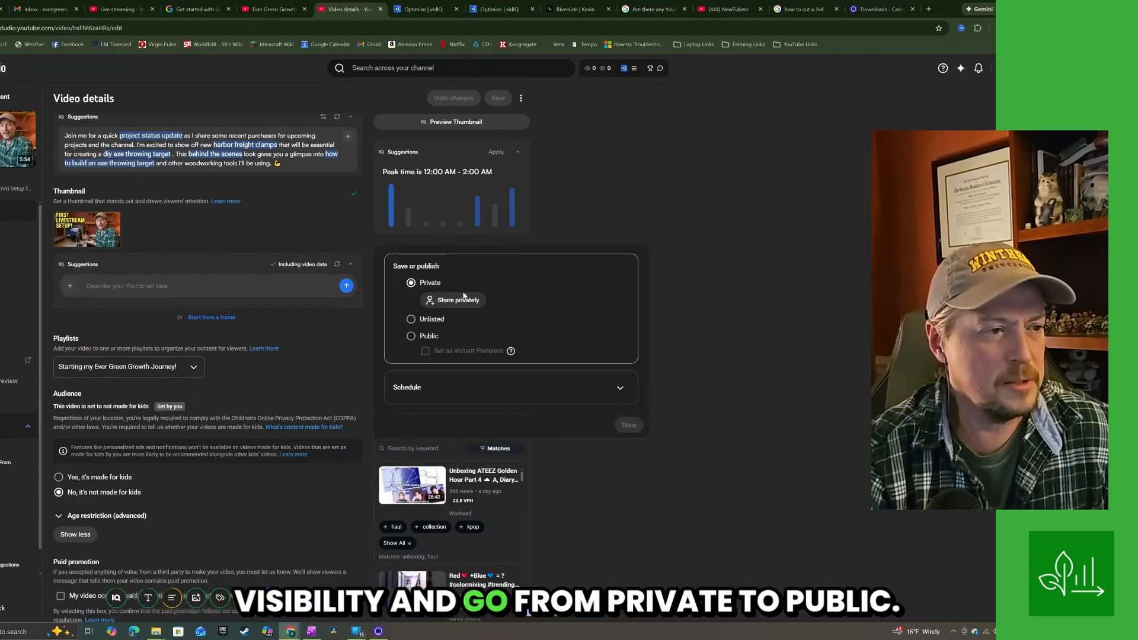
{"action": "left_click", "coordinate": [411, 336]}
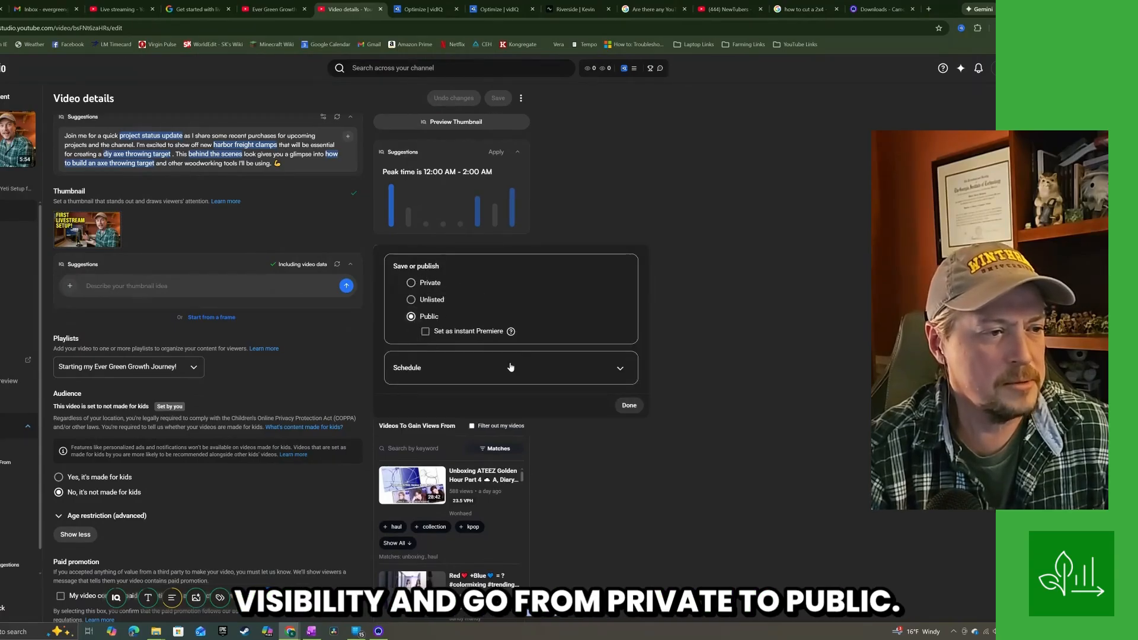
{"action": "left_click", "coordinate": [629, 406]}
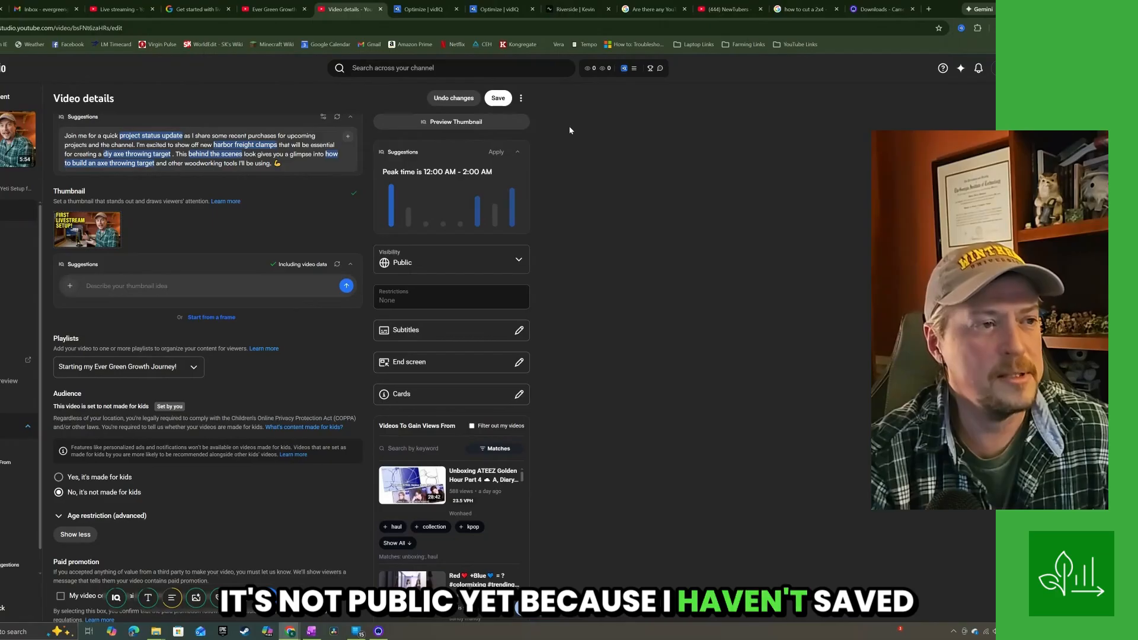
{"action": "left_click", "coordinate": [497, 99]}
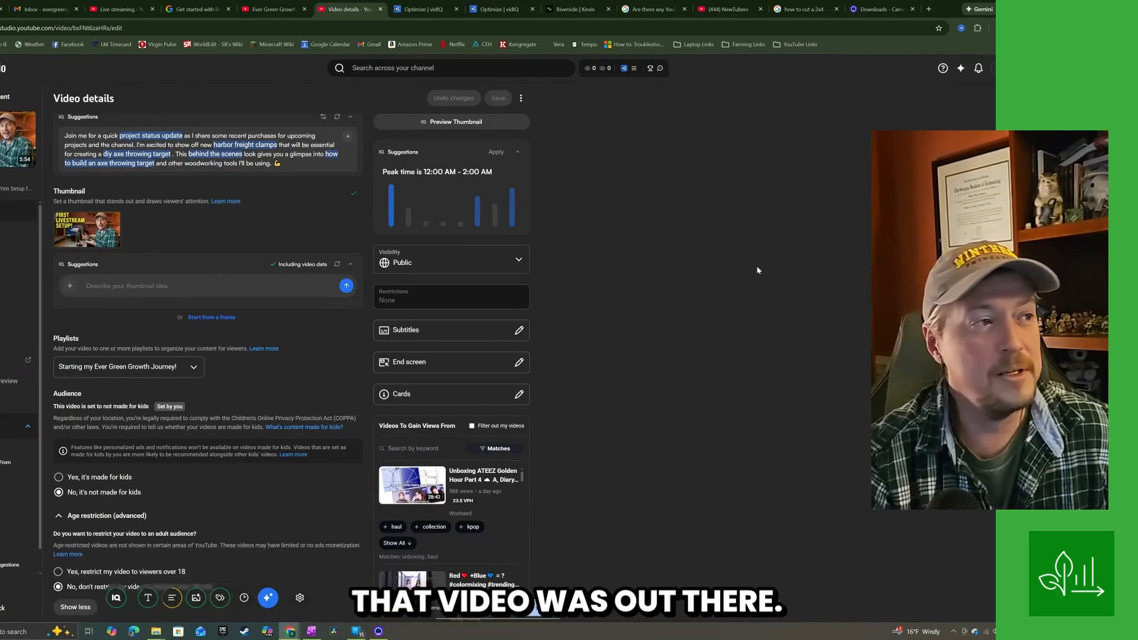
Reload the Ever Green Growth Journey channel page and check the newly published video in its list of videos.
{"action": "left_click", "coordinate": [264, 13]}
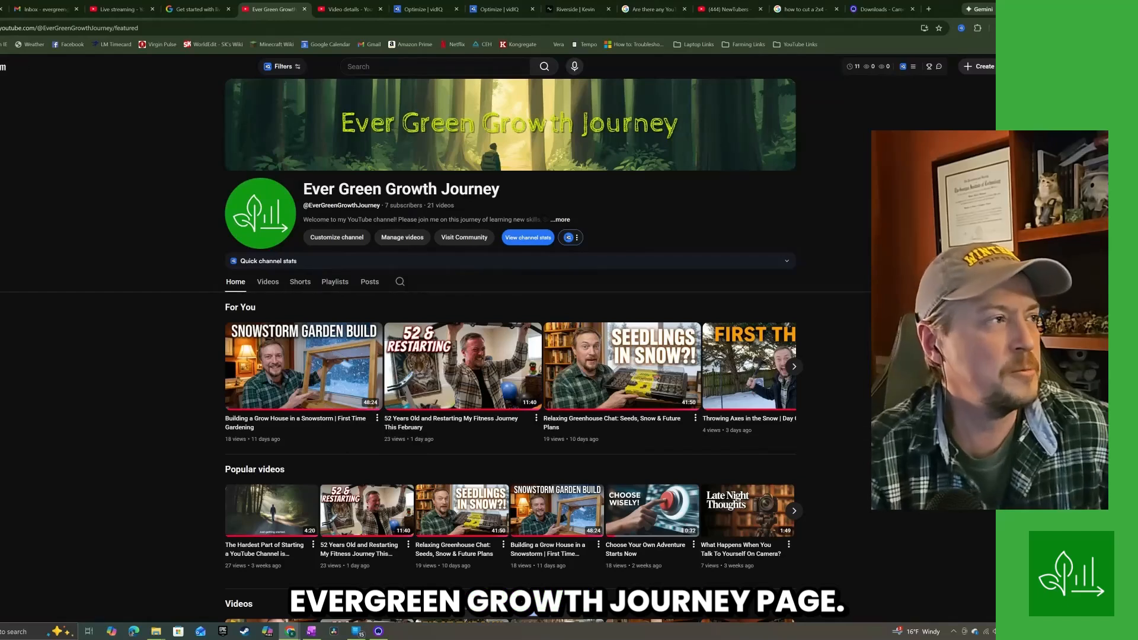
{"action": "left_click", "coordinate": [2, 27]}
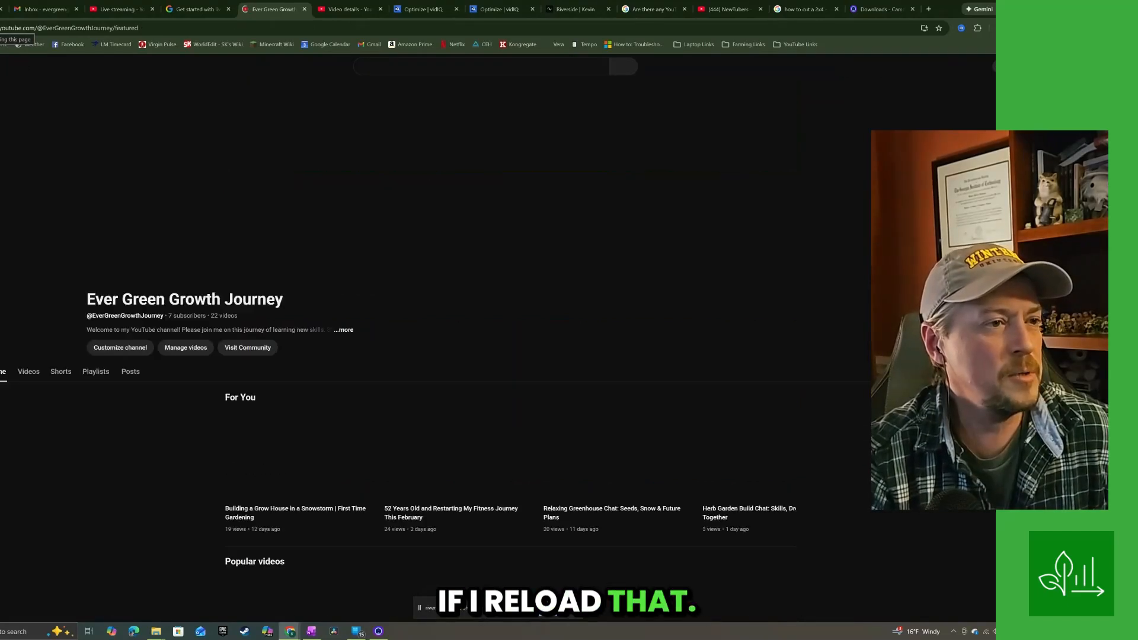
{"action": "left_click", "coordinate": [272, 284]}
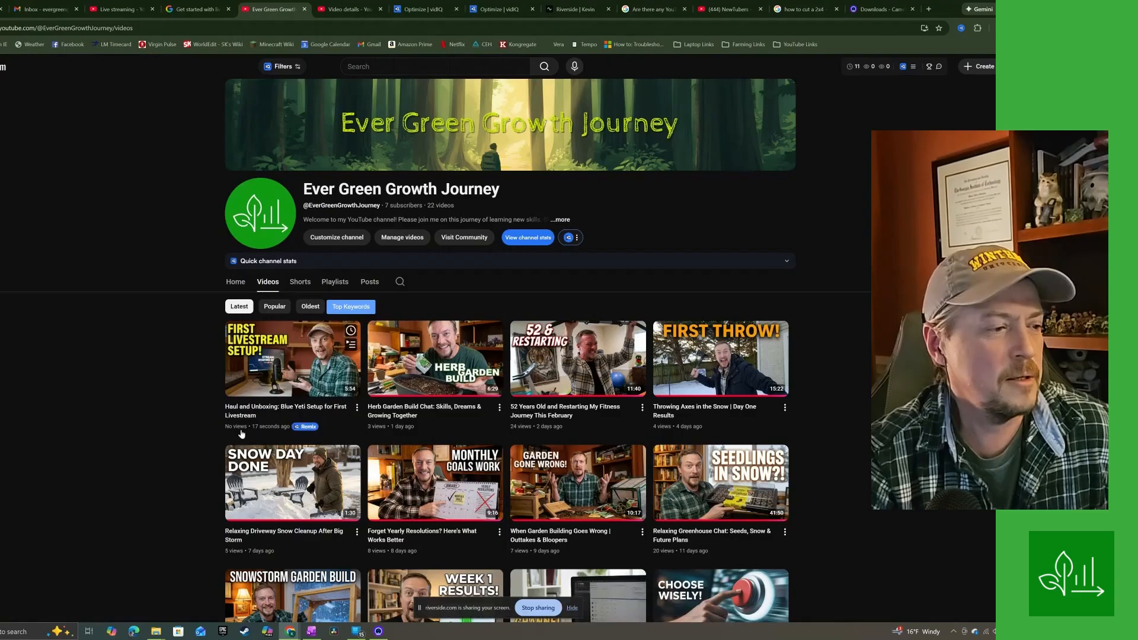
{"action": "mouse_move", "coordinate": [265, 431]}
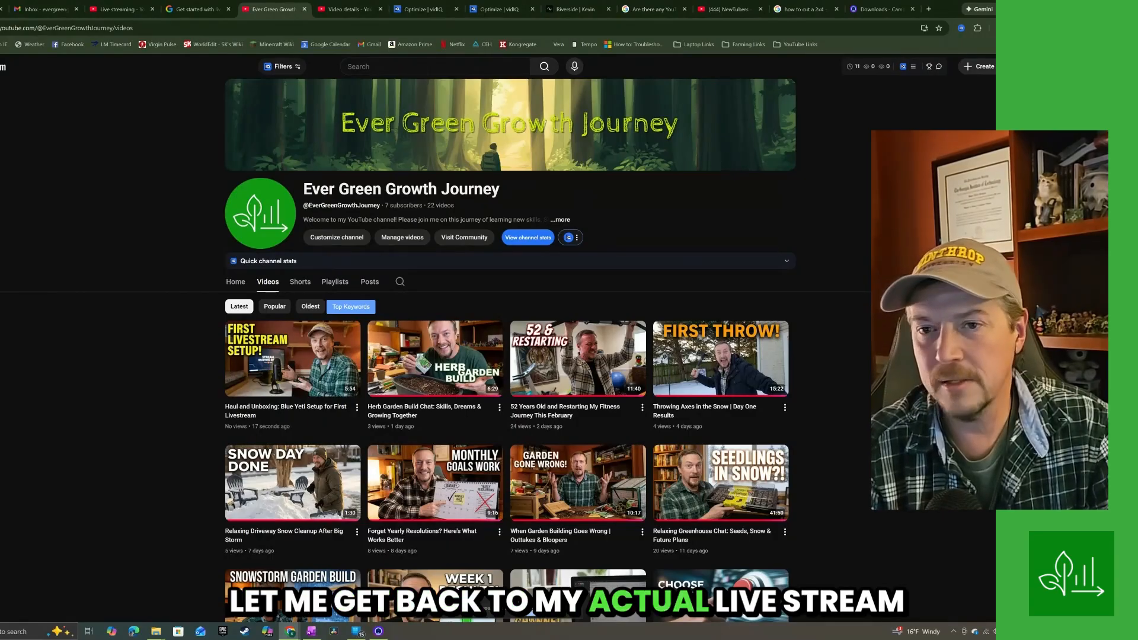
Bring the Riverside studio window onto the shared screen and maximize it.
{"action": "left_click_drag", "start_coordinate": [995, 264], "coordinate": [516, 59]}
{"action": "double_click", "coordinate": [516, 59]}
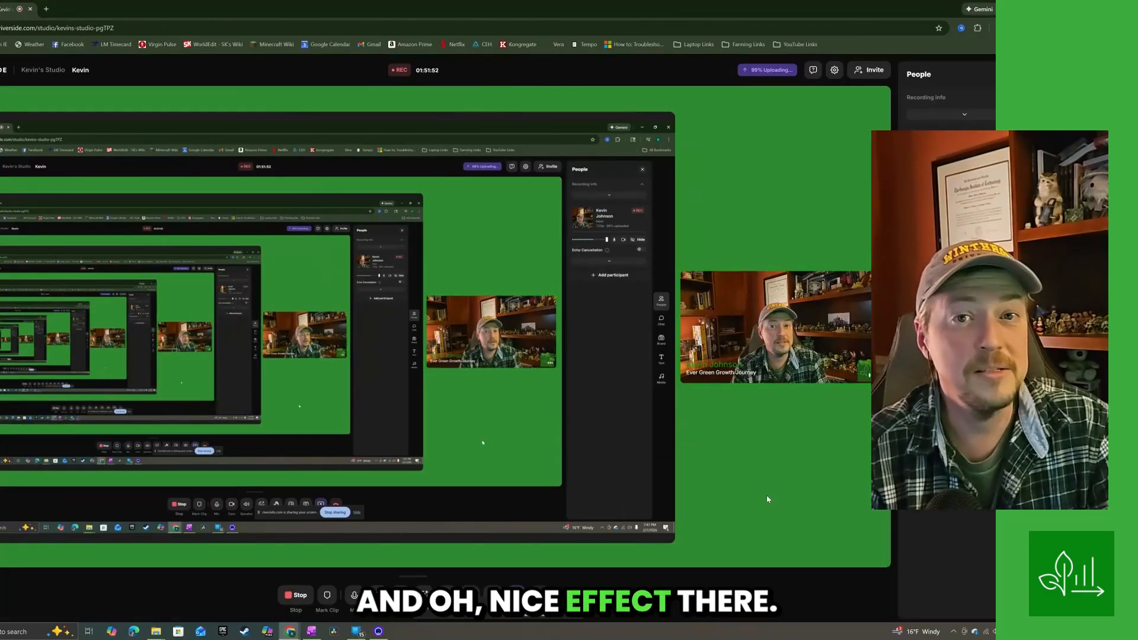